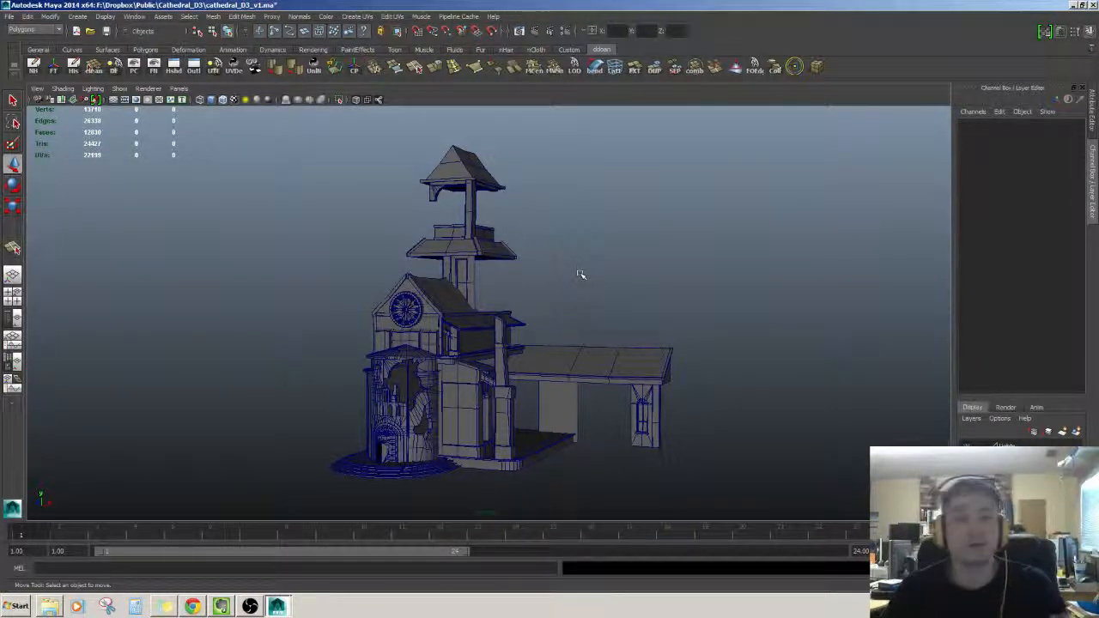
# Examine the cathedral model from several angles, including the back roof and the right wall pillar.
pyautogui.keyDown('alt'); pyautogui.moveTo(457, 185); pyautogui.dragTo(460, 225); pyautogui.keyUp('alt')
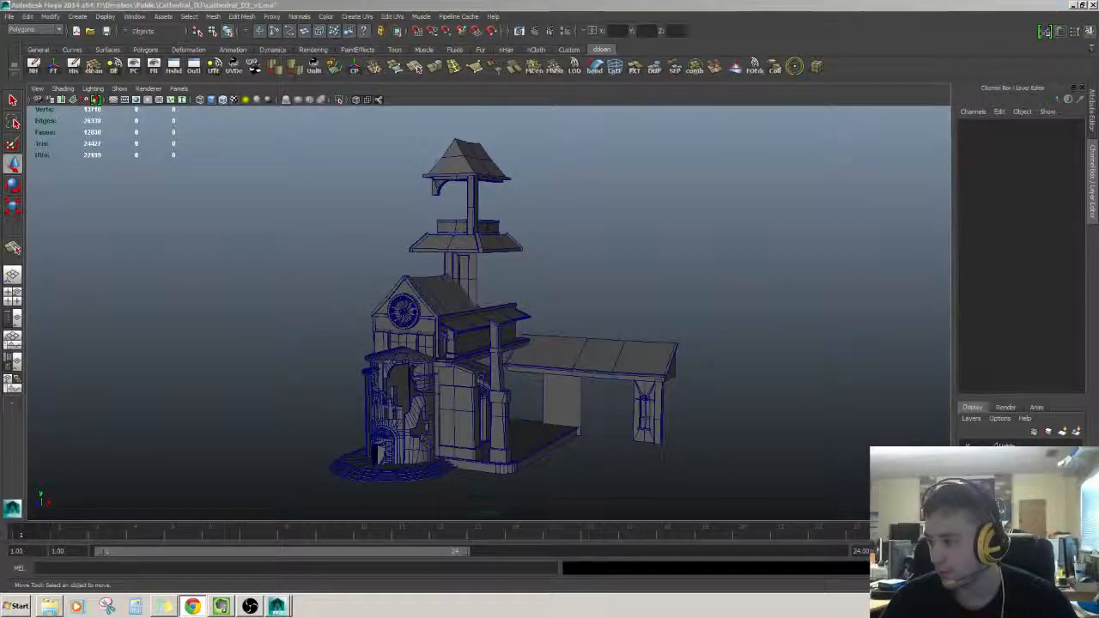
pyautogui.click(691, 318)
pyautogui.keyDown('alt'); pyautogui.moveTo(692, 319); pyautogui.dragTo(618, 319); pyautogui.keyUp('alt')
pyautogui.click(618, 319)
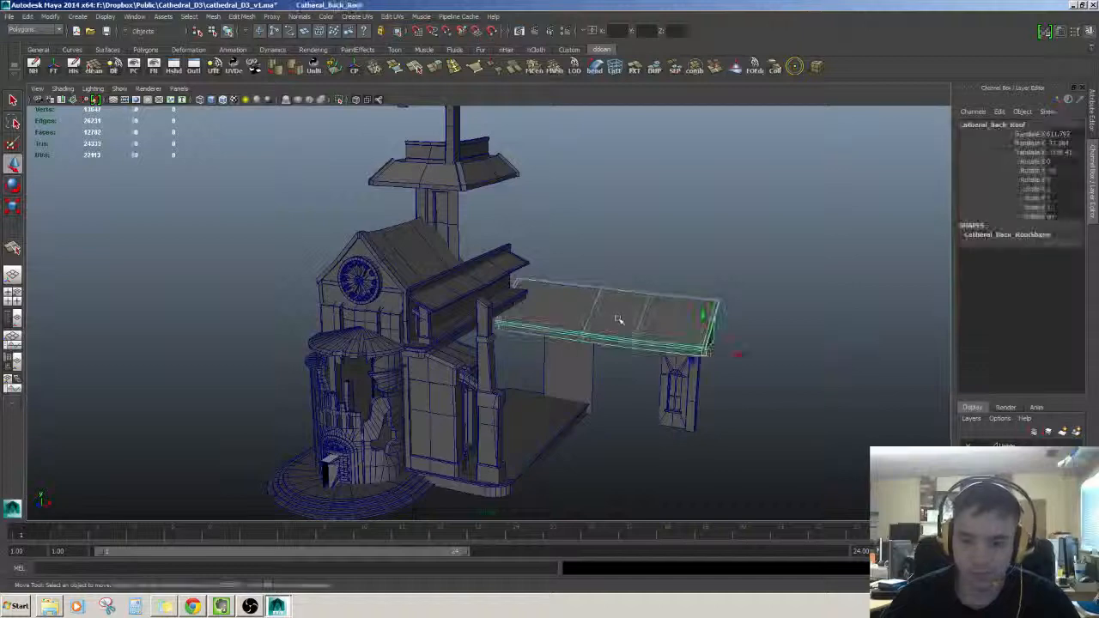
pyautogui.scroll(3, 618, 326)
pyautogui.scroll(-3, 524, 321)
pyautogui.keyDown('alt'); pyautogui.moveTo(618, 329); pyautogui.dragTo(668, 336, button='middle'); pyautogui.keyUp('alt')
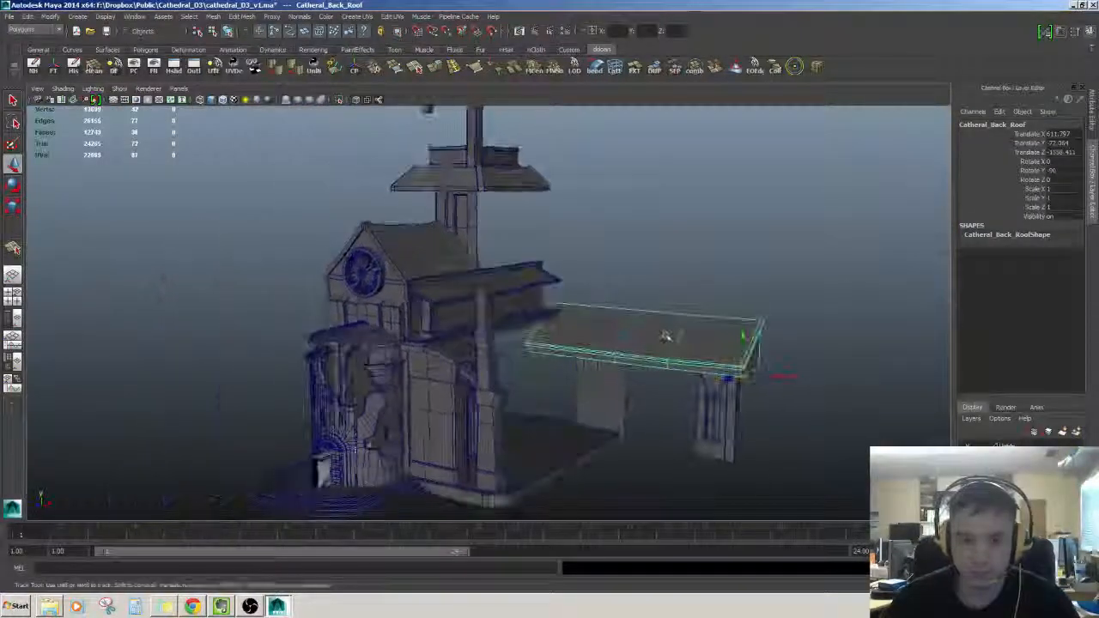
pyautogui.moveTo(652, 323)
pyautogui.keyDown('alt'); pyautogui.mouseDown()
pyautogui.moveTo(662, 306)
pyautogui.moveTo(670, 332)
pyautogui.mouseUp(); pyautogui.keyUp('alt')
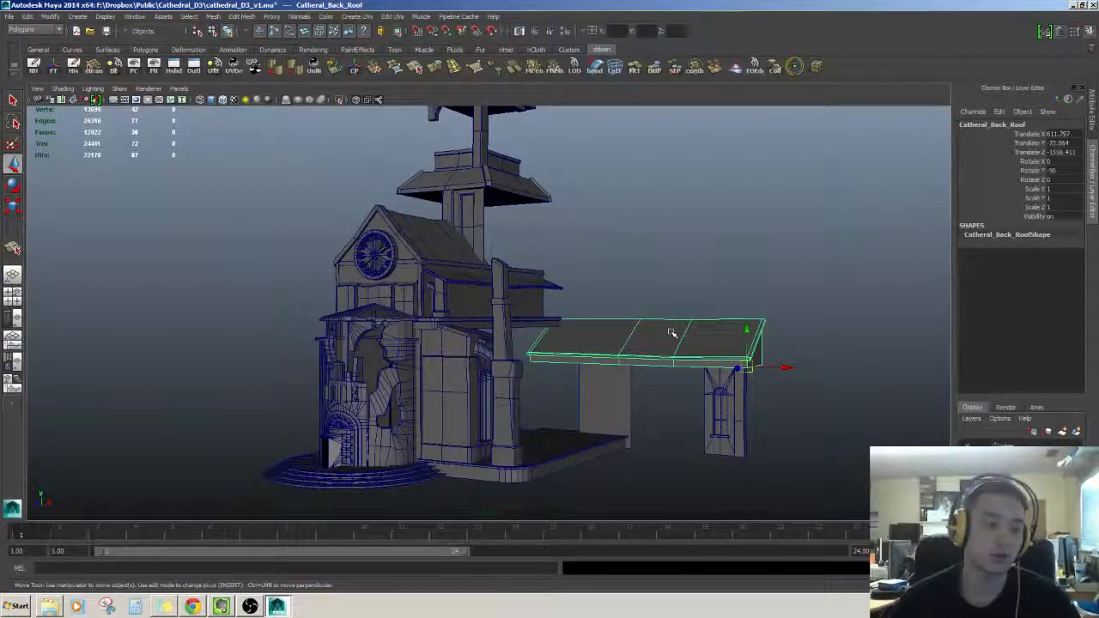
pyautogui.keyDown('alt'); pyautogui.moveTo(670, 342); pyautogui.dragTo(515, 310, button='right'); pyautogui.keyUp('alt')
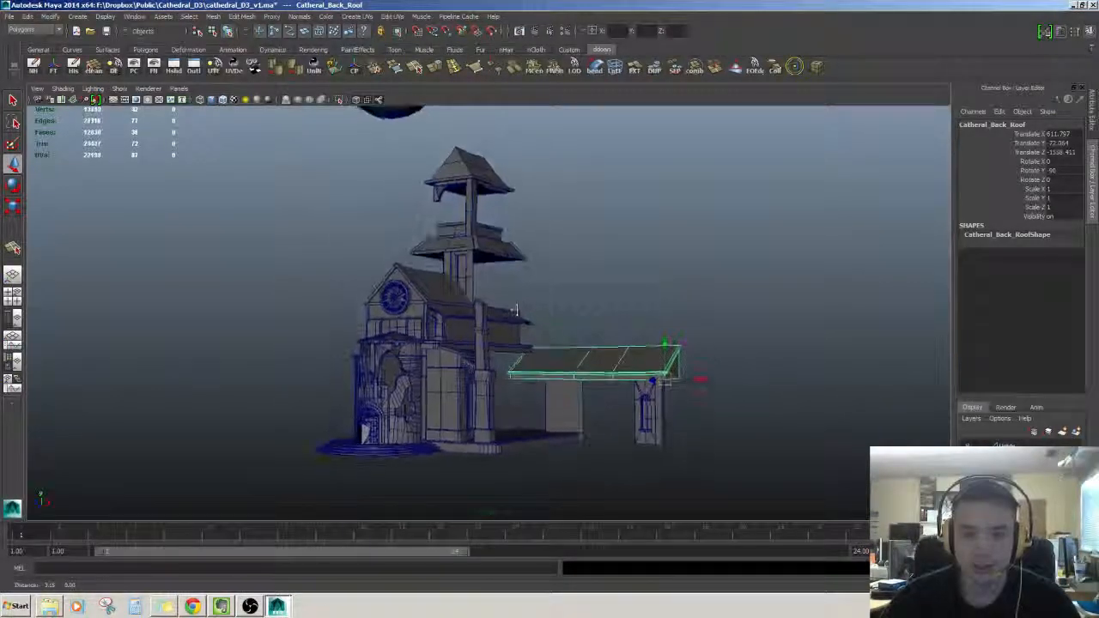
pyautogui.keyDown('alt'); pyautogui.moveTo(515, 310); pyautogui.dragTo(496, 421); pyautogui.keyUp('alt')
pyautogui.click(456, 448)
pyautogui.press('f')
pyautogui.keyDown('alt'); pyautogui.moveTo(525, 387); pyautogui.dragTo(515, 330, button='right'); pyautogui.keyUp('alt')
pyautogui.keyDown('alt'); pyautogui.moveTo(515, 330); pyautogui.dragTo(517, 429, button='middle'); pyautogui.keyUp('alt')
pyautogui.keyDown('alt'); pyautogui.moveTo(518, 429); pyautogui.dragTo(534, 367, button='right'); pyautogui.keyUp('alt')
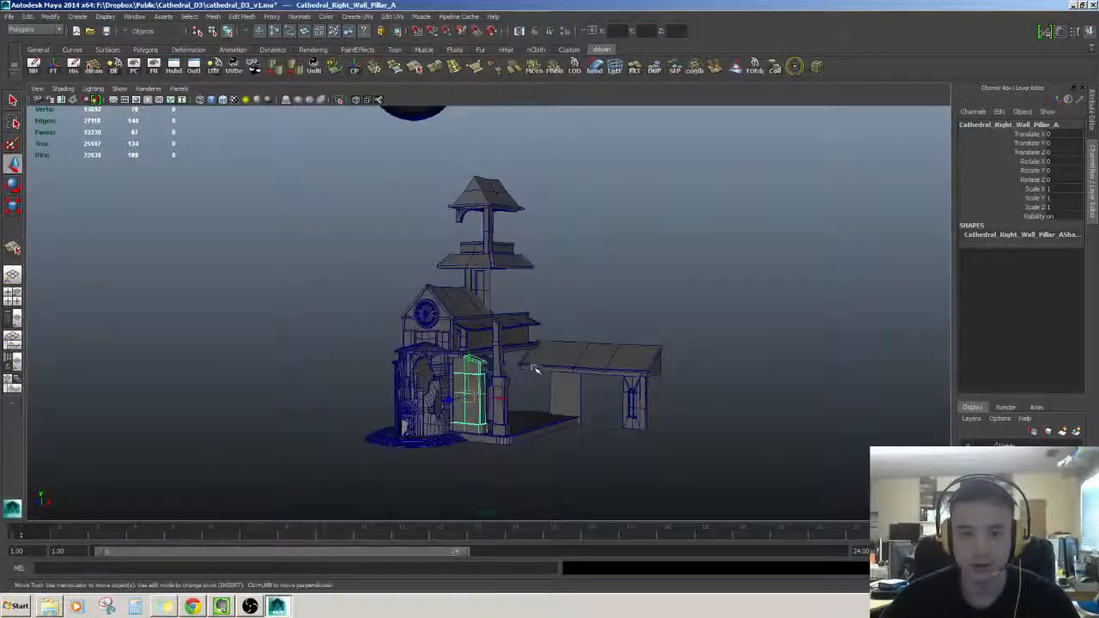
pyautogui.keyDown('alt'); pyautogui.moveTo(533, 368); pyautogui.dragTo(540, 338); pyautogui.keyUp('alt')
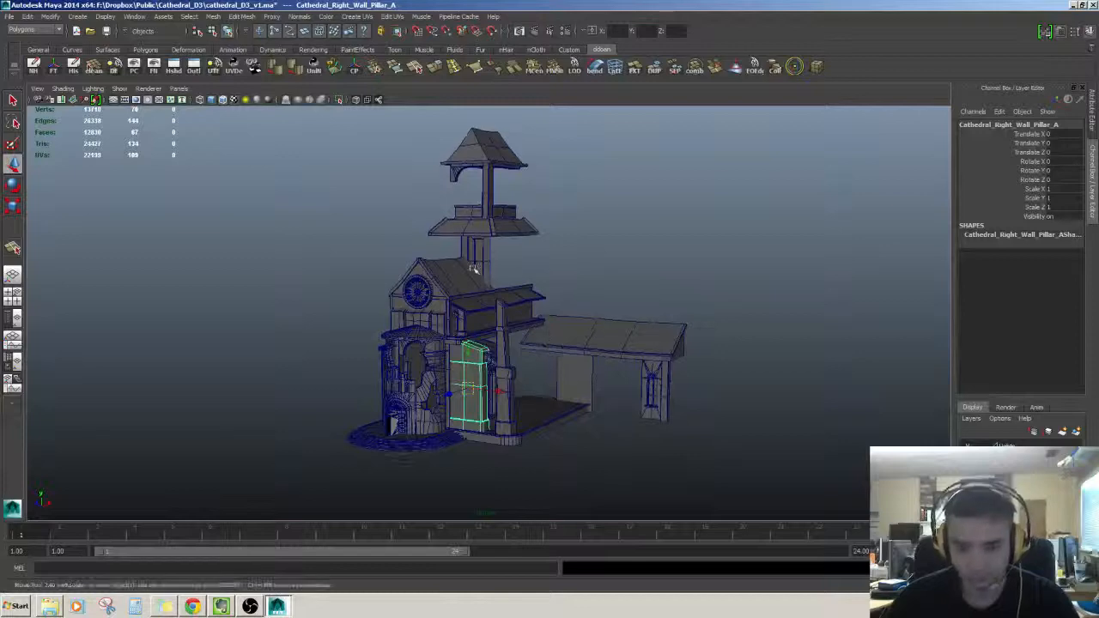
# Open the Outliner and hide the six groups from Cathedral_SecondFloor through Cathedral_Interior.
pyautogui.click(193, 66)
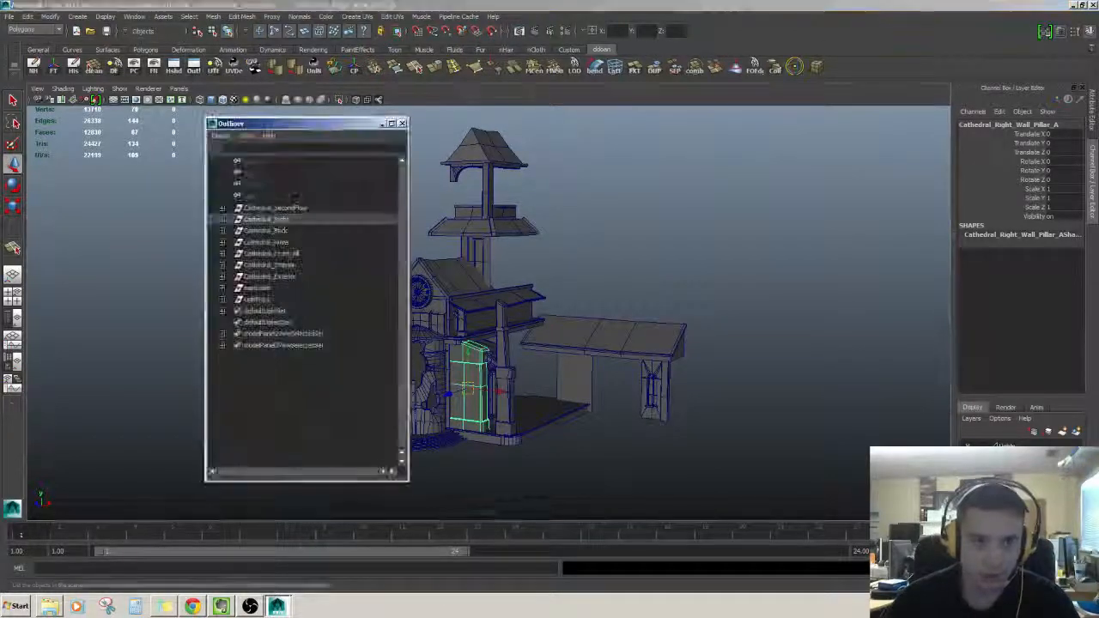
pyautogui.click(287, 209)
pyautogui.keyDown('shift'); pyautogui.click(283, 265); pyautogui.keyUp('shift')
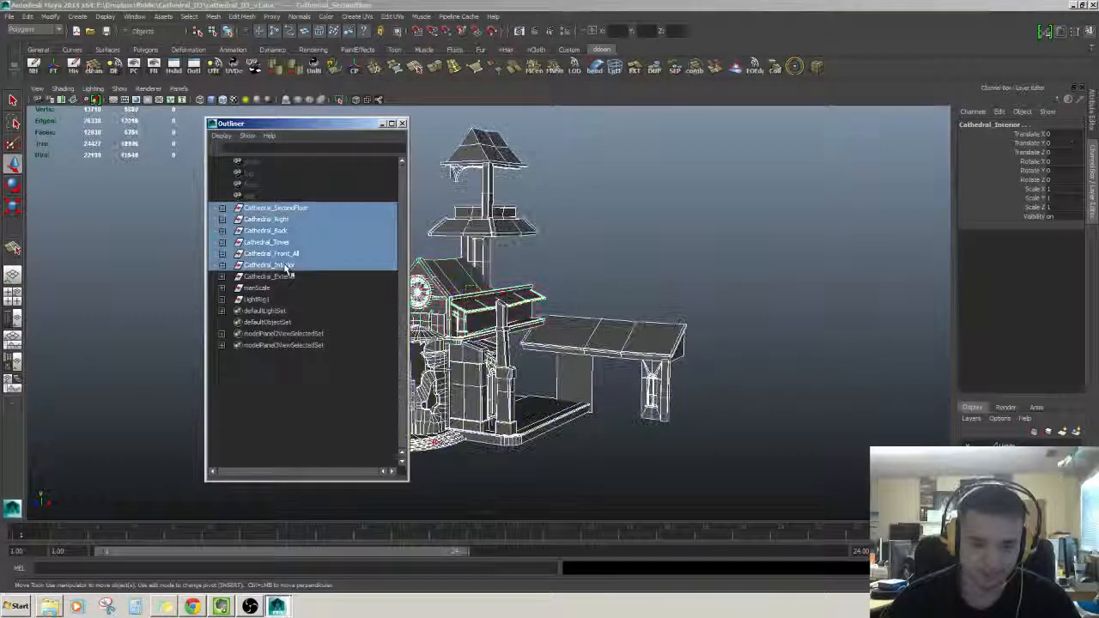
pyautogui.hotkey('ctrl', 'h')
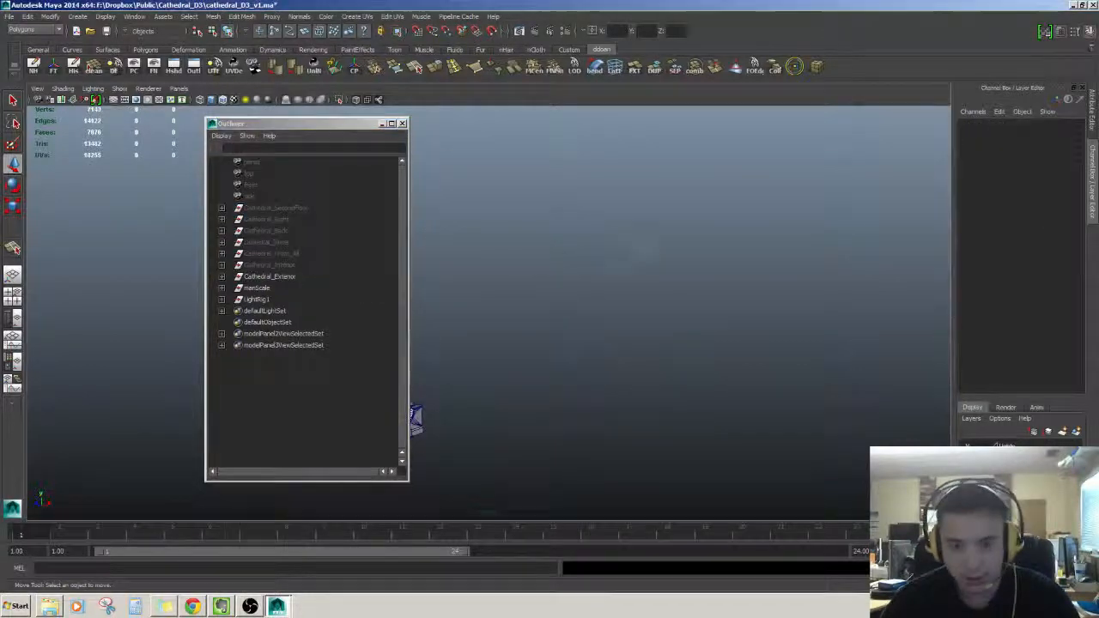
# Check which objects belong to the Cathedral_Exterior group, and hide that group.
pyautogui.click(281, 276)
pyautogui.keyDown('alt'); pyautogui.moveTo(493, 324); pyautogui.dragTo(586, 318, button='middle'); pyautogui.keyUp('alt')
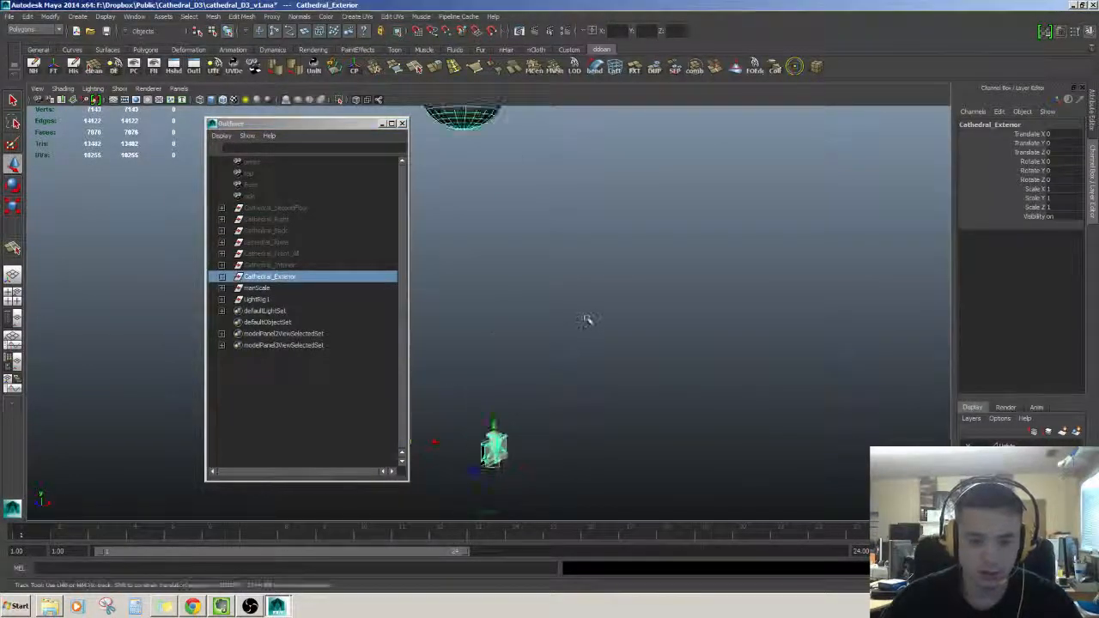
pyautogui.moveTo(586, 319)
pyautogui.keyDown('alt'); pyautogui.mouseDown(button='right')
pyautogui.moveTo(569, 329)
pyautogui.moveTo(569, 292)
pyautogui.moveTo(587, 299)
pyautogui.mouseUp(button='right'); pyautogui.keyUp('alt')
pyautogui.click(542, 362)
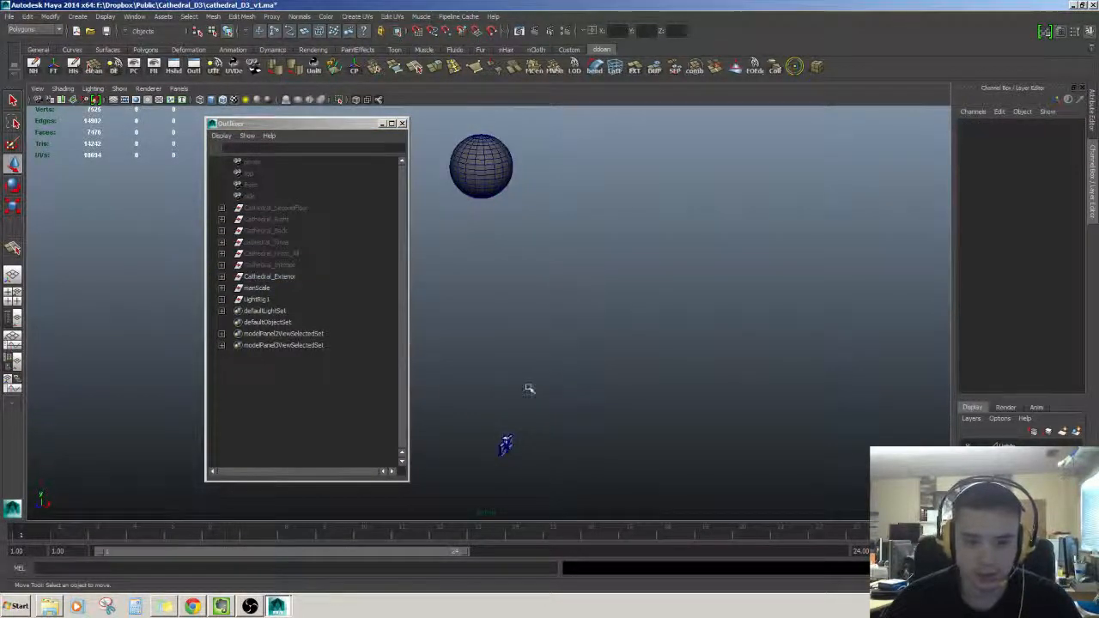
pyautogui.click(506, 442)
pyautogui.click(572, 402)
pyautogui.click(477, 175)
pyautogui.click(551, 347)
pyautogui.click(506, 444)
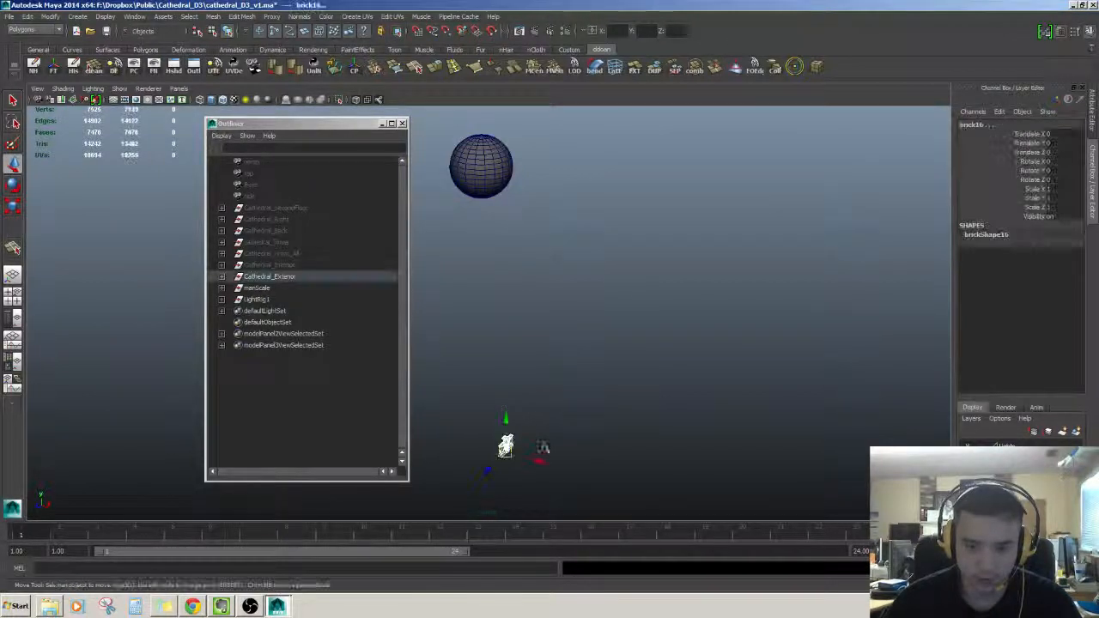
pyautogui.click(565, 392)
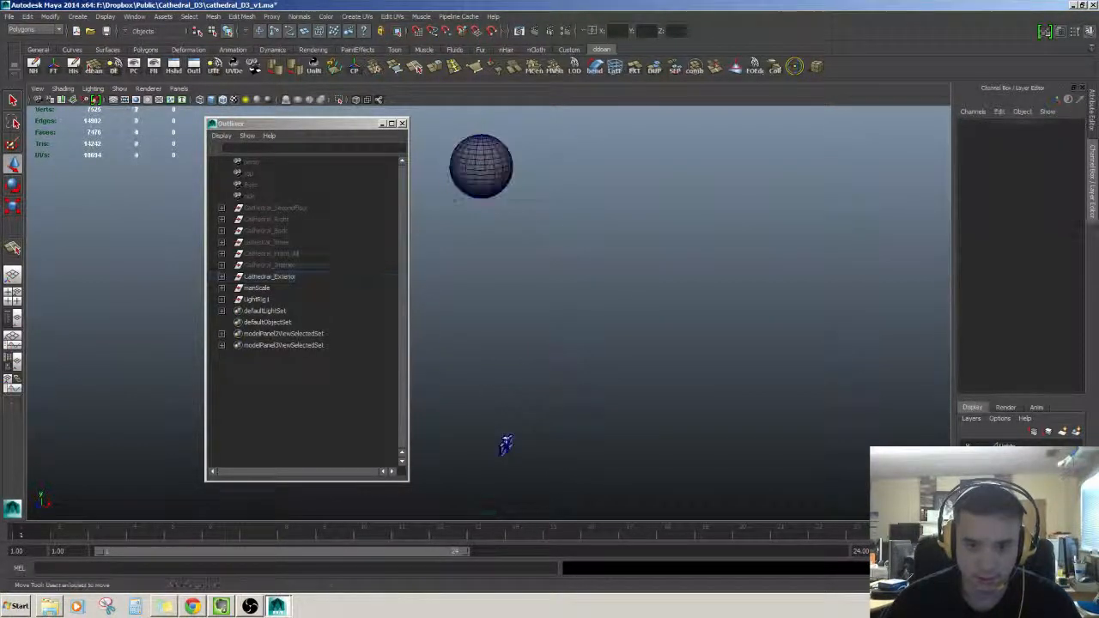
pyautogui.click(294, 278)
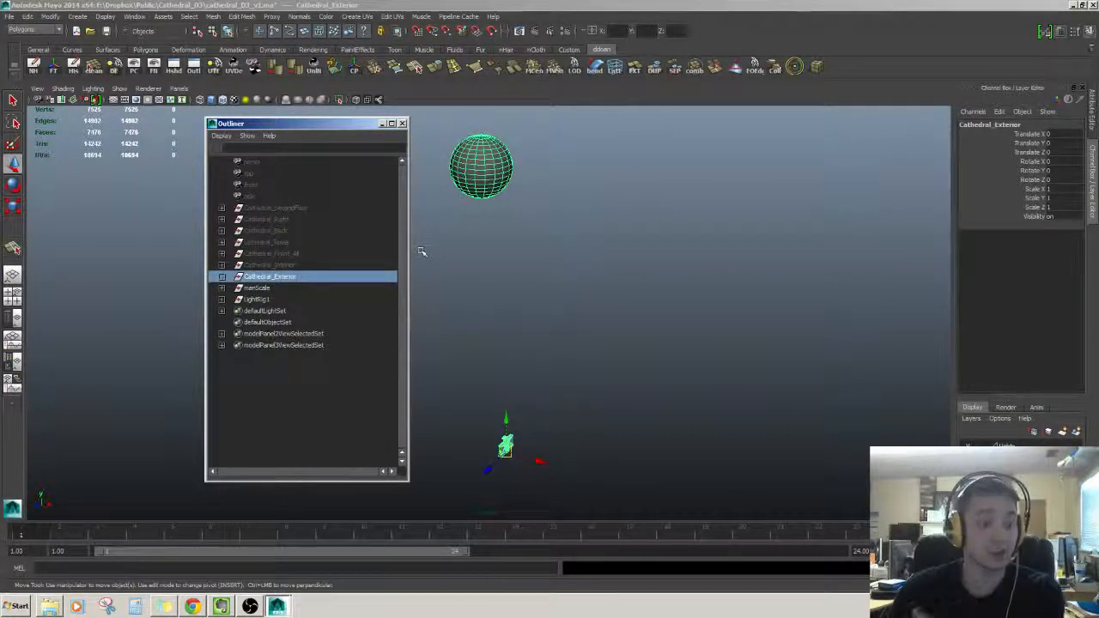
pyautogui.hotkey('ctrl', 'h')
# Unhide the Cathedral_Interior group and frame all of its pieces in the view.
pyautogui.click(296, 265)
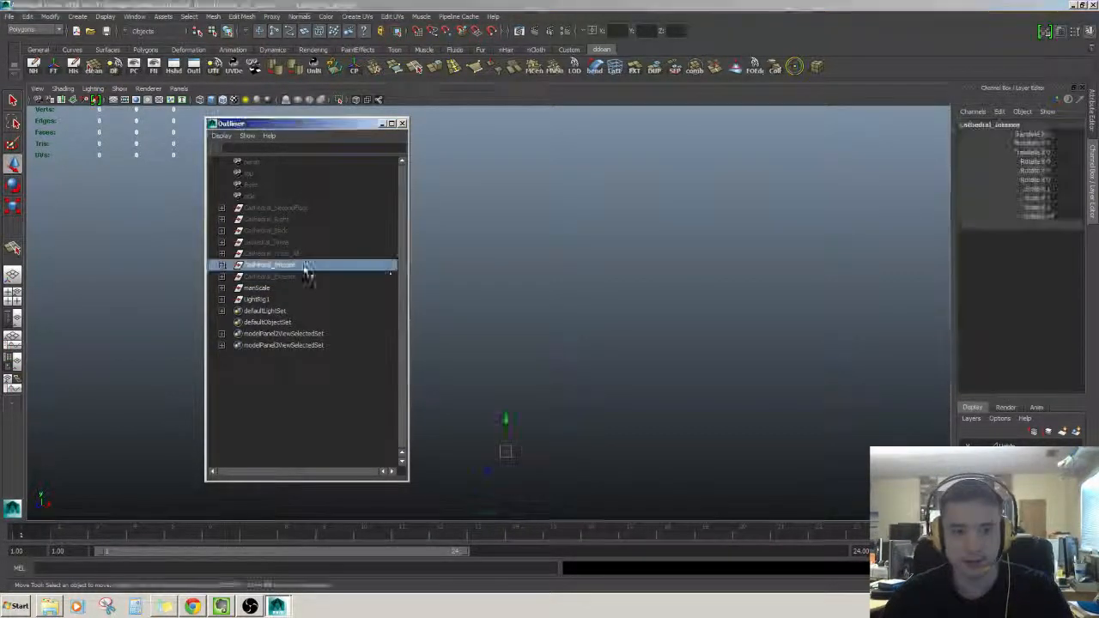
pyautogui.hotkey('shift', 'h')
pyautogui.click(596, 279)
pyautogui.moveTo(481, 341); pyautogui.dragTo(620, 466)
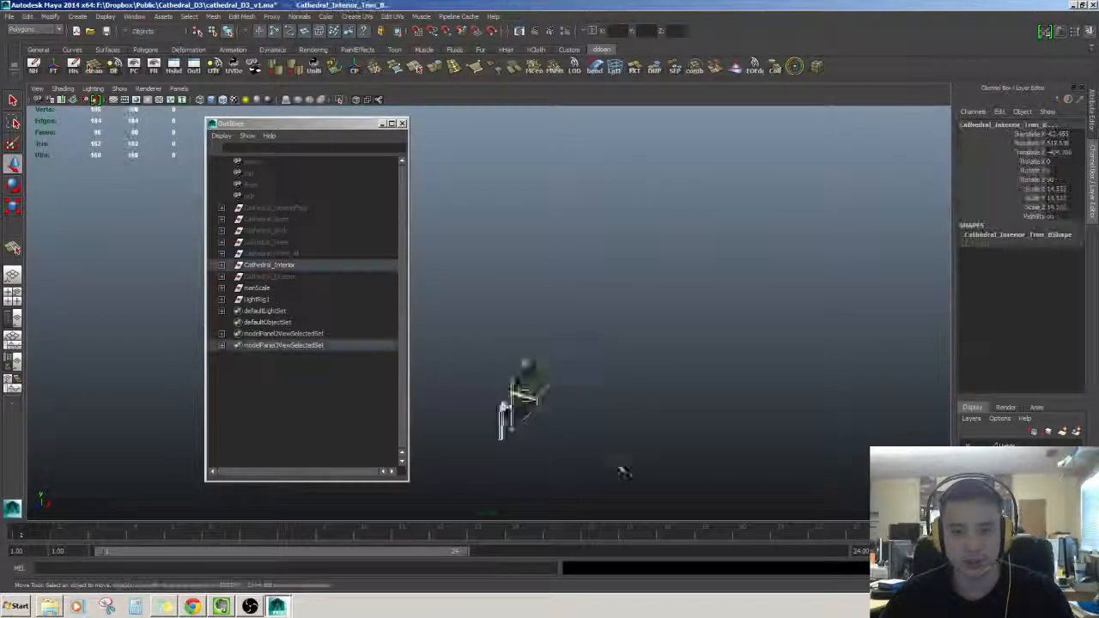
pyautogui.press('f')
# Select the vertical trim Cathedral_Interior_Trim_A and place its pivot at the world origin using absolute coordinates.
pyautogui.keyDown('alt'); pyautogui.moveTo(623, 397); pyautogui.dragTo(748, 318, button='middle'); pyautogui.keyUp('alt')
pyautogui.click(748, 318)
pyautogui.click(527, 340)
pyautogui.press('f')
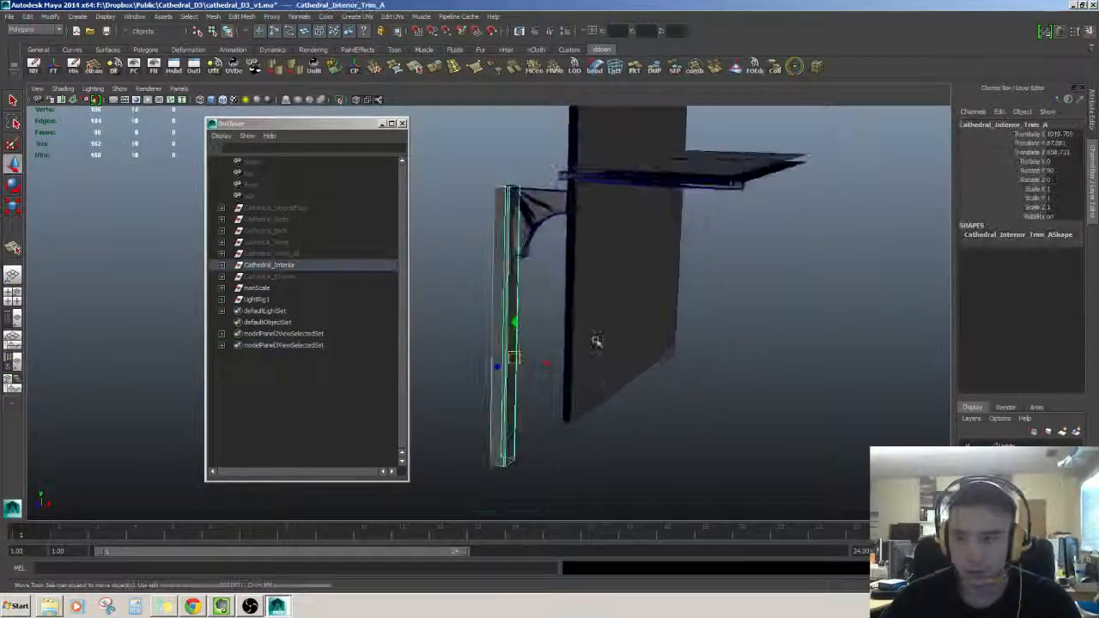
pyautogui.scroll(-3, 597, 335)
pyautogui.keyDown('alt'); pyautogui.moveTo(597, 335); pyautogui.dragTo(569, 334); pyautogui.keyUp('alt')
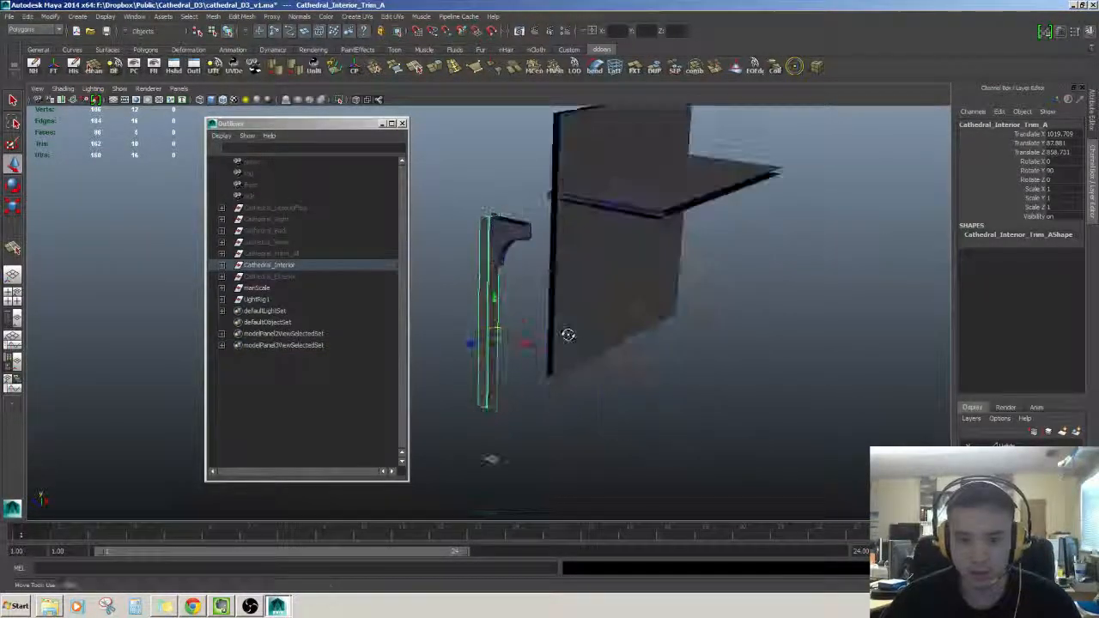
pyautogui.press('z')
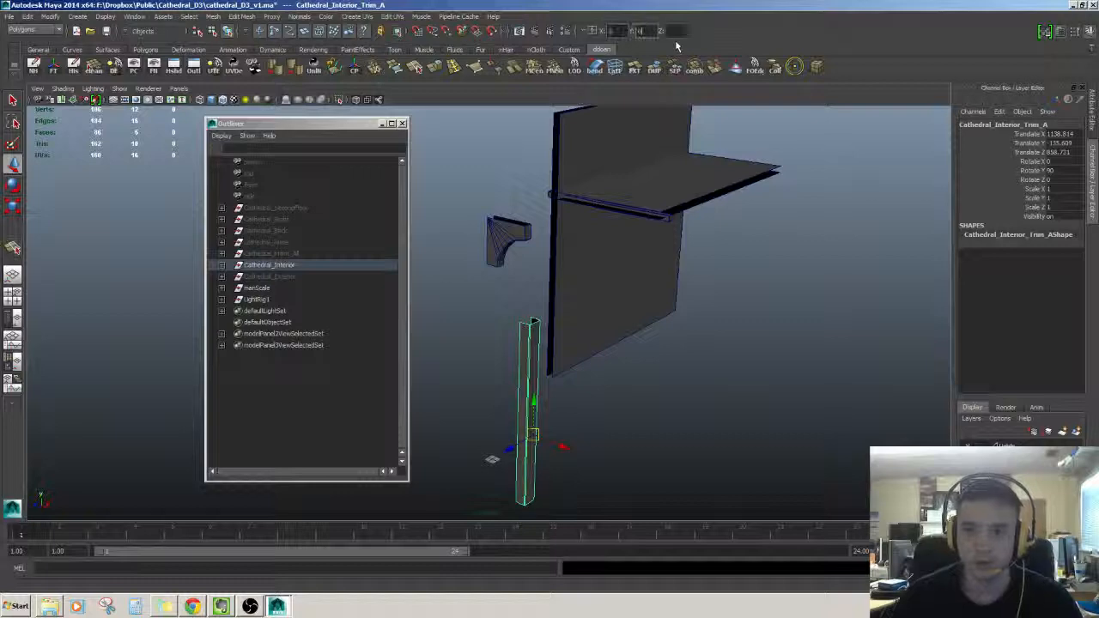
pyautogui.press('Return')
# Move the pivot of Cathedral_Interior_Trim_A down to the trim's base.
pyautogui.keyDown('alt'); pyautogui.moveTo(691, 373); pyautogui.dragTo(694, 339); pyautogui.keyUp('alt')
pyautogui.press('f')
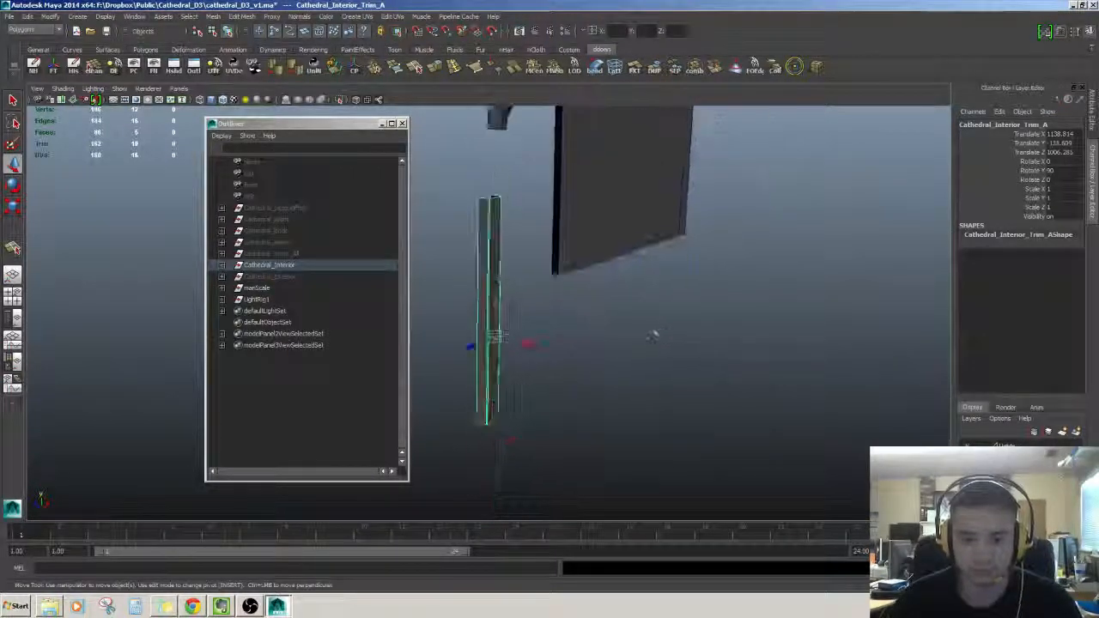
pyautogui.keyDown('alt'); pyautogui.moveTo(659, 292); pyautogui.dragTo(566, 307); pyautogui.keyUp('alt')
pyautogui.press('Insert')
pyautogui.click(503, 325)
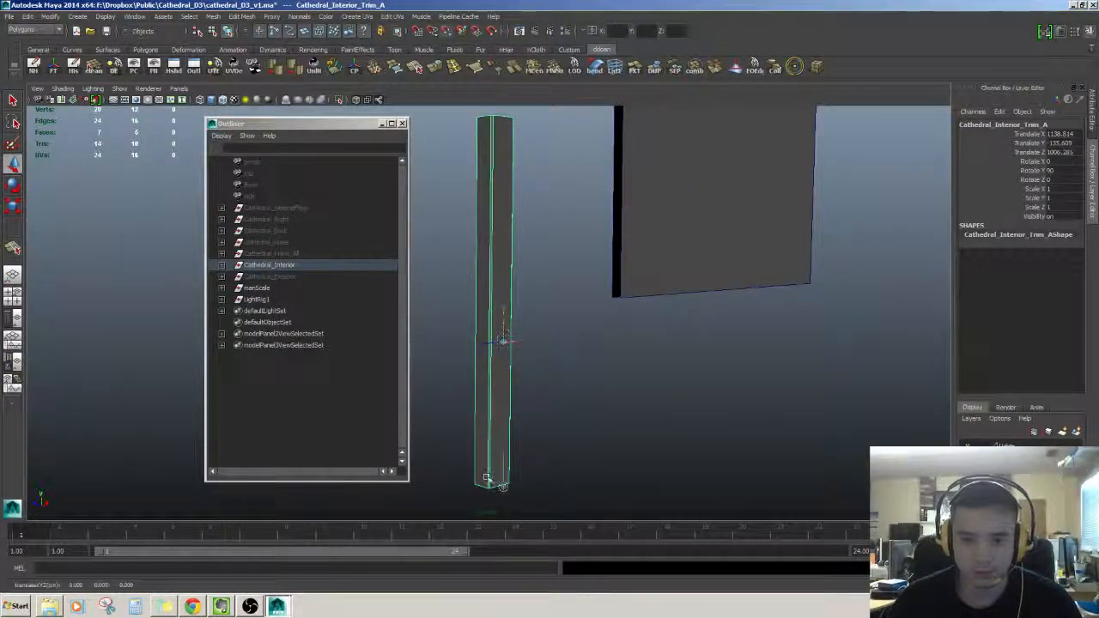
pyautogui.moveTo(486, 477); pyautogui.dragTo(491, 479)
pyautogui.press('Insert')
# Set the absolute Y position of Cathedral_Interior_Trim_A to 0 so its base sits on the origin.
pyautogui.keyDown('alt'); pyautogui.moveTo(531, 440); pyautogui.dragTo(558, 391); pyautogui.keyUp('alt')
pyautogui.scroll(-3, 541, 427)
pyautogui.click(620, 31)
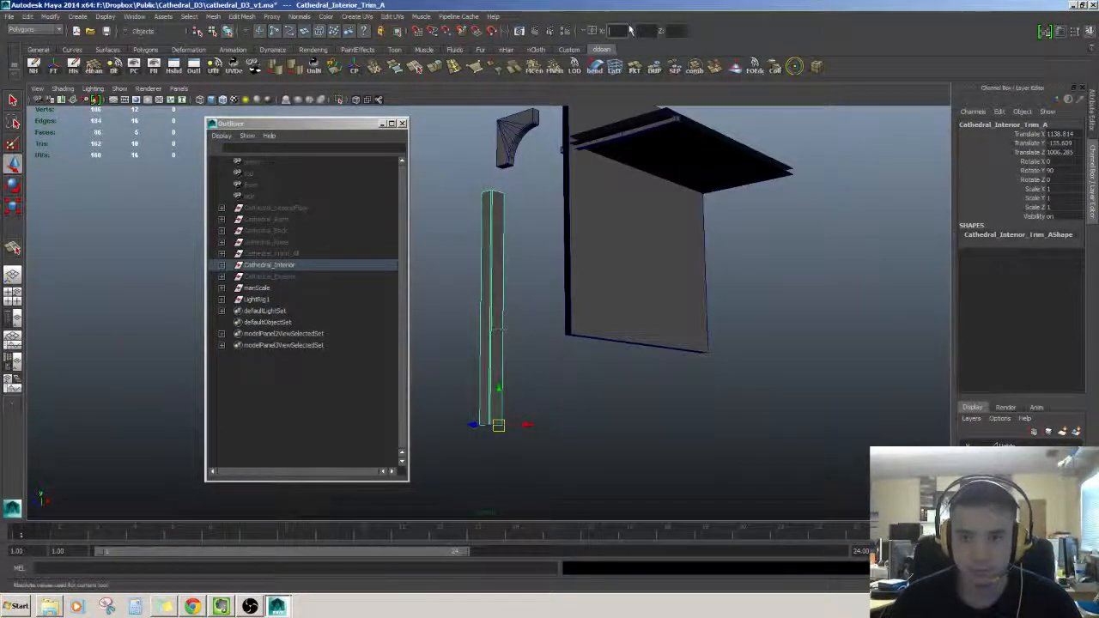
pyautogui.press('Tab')
pyautogui.write('0')
pyautogui.press('Return')
pyautogui.keyDown('alt'); pyautogui.moveTo(603, 268); pyautogui.dragTo(674, 370); pyautogui.keyUp('alt')
pyautogui.scroll(-2, 569, 337)
pyautogui.scroll(2, 594, 341)
pyautogui.scroll(2, 614, 333)
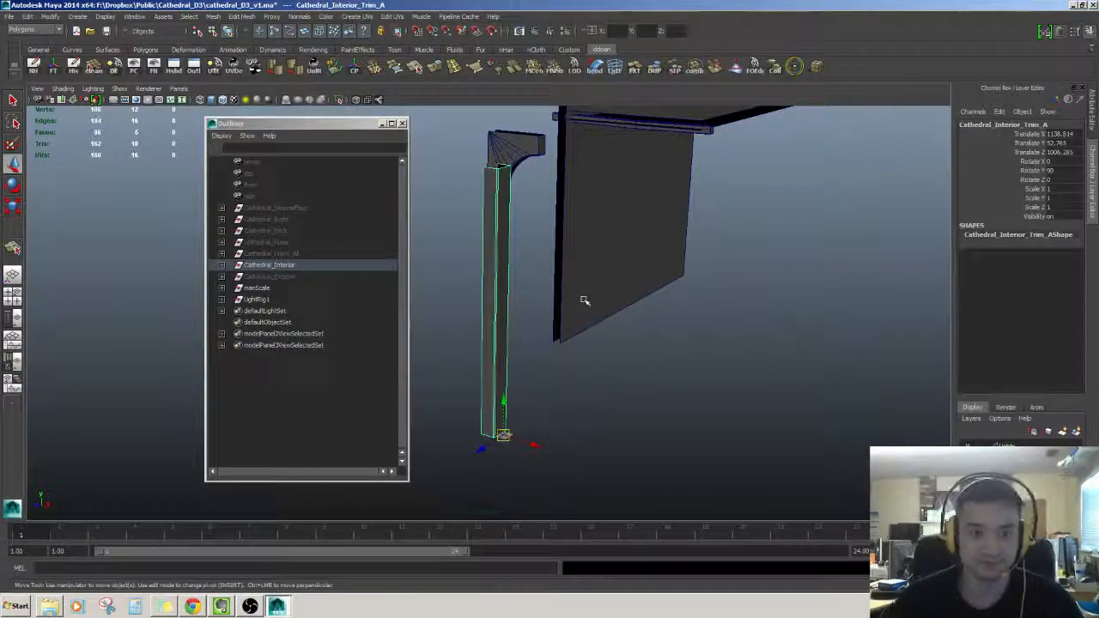
# Expand the Cathedral_Interior group and freeze the transformations of Cathedral_Interior_Trim_A.
pyautogui.click(221, 264)
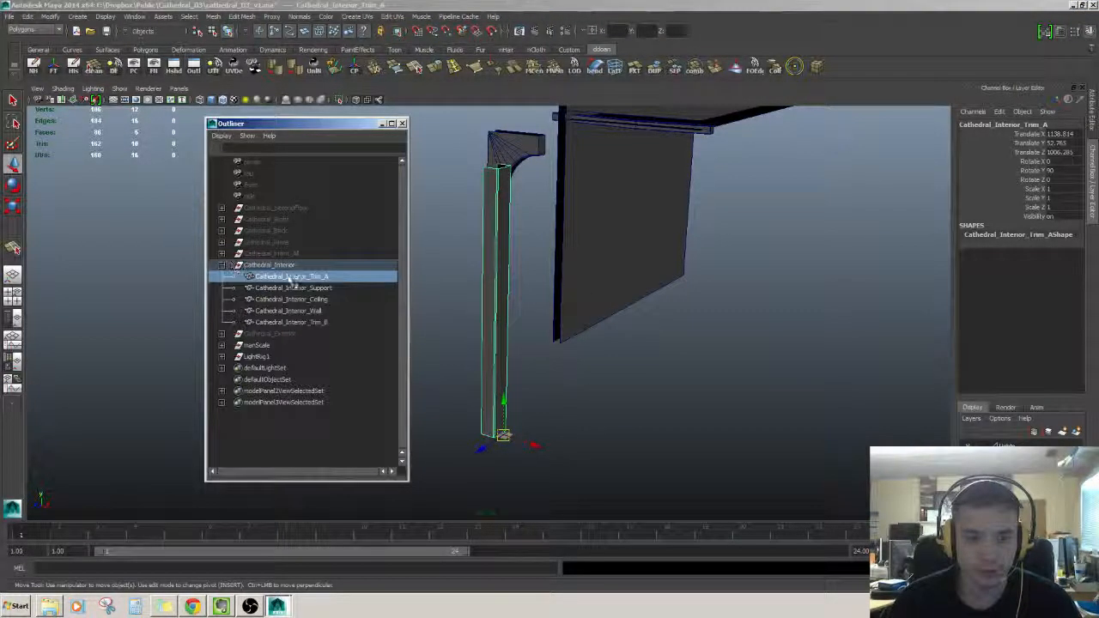
pyautogui.click(296, 287)
pyautogui.keyDown('alt'); pyautogui.moveTo(618, 306); pyautogui.dragTo(593, 311); pyautogui.keyUp('alt')
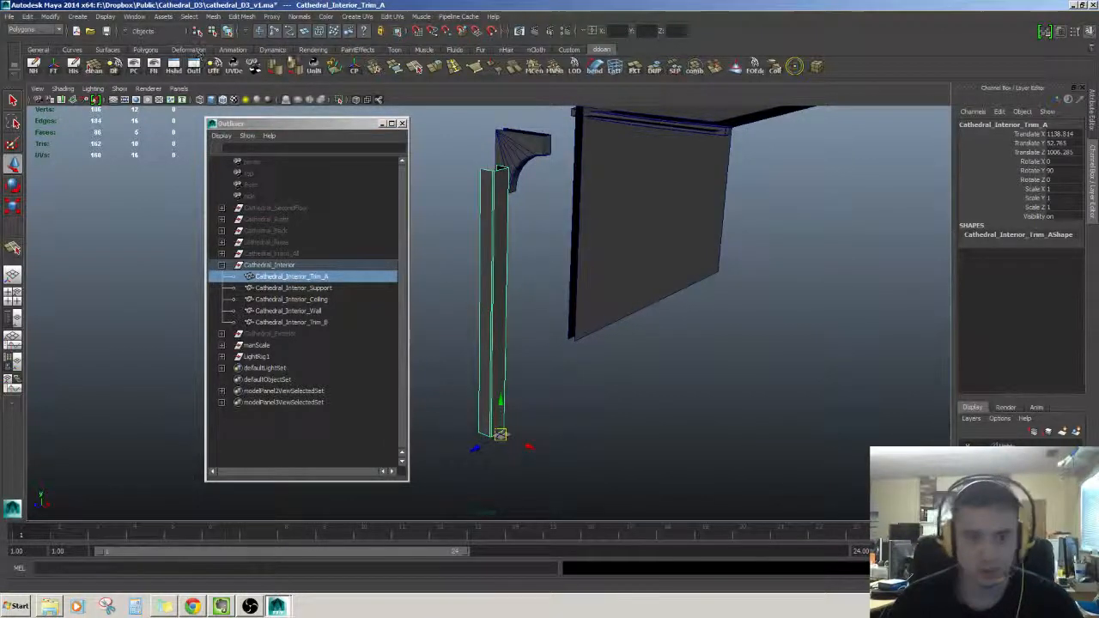
pyautogui.click(54, 70)
pyautogui.keyDown('alt'); pyautogui.moveTo(689, 284); pyautogui.dragTo(557, 296); pyautogui.keyUp('alt')
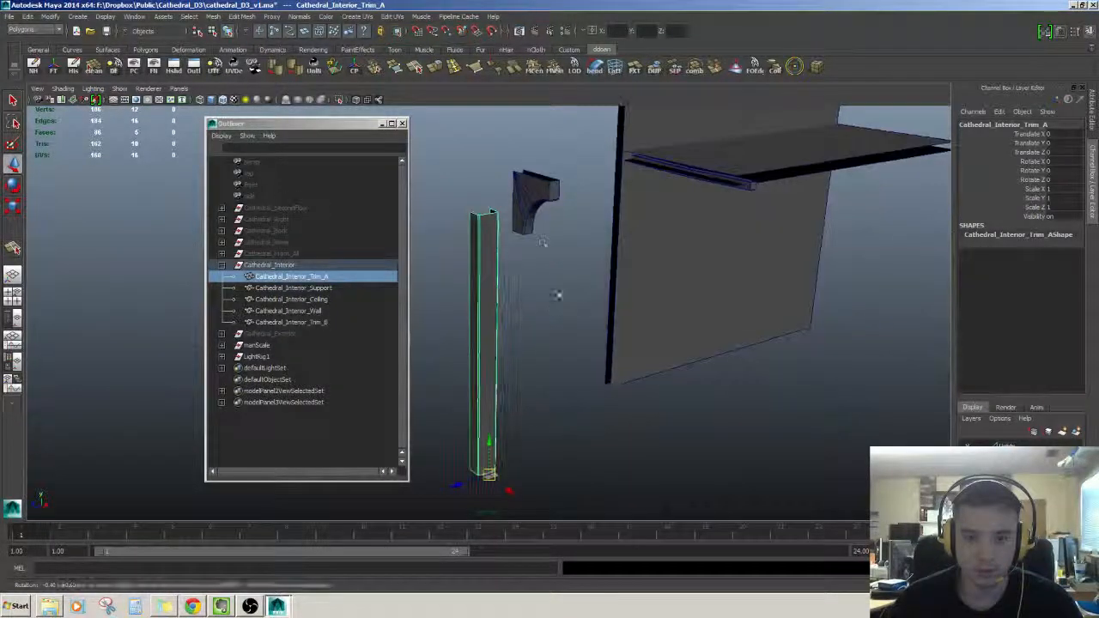
# Compare the Cathedral_Interior_Support bracket with the vertical trim, and reselect Cathedral_Interior_Trim_A.
pyautogui.click(533, 219)
pyautogui.keyDown('alt'); pyautogui.moveTo(533, 219); pyautogui.dragTo(486, 314); pyautogui.keyUp('alt')
pyautogui.scroll(-3, 541, 320)
pyautogui.click(479, 371)
pyautogui.click(484, 372)
pyautogui.click(487, 318)
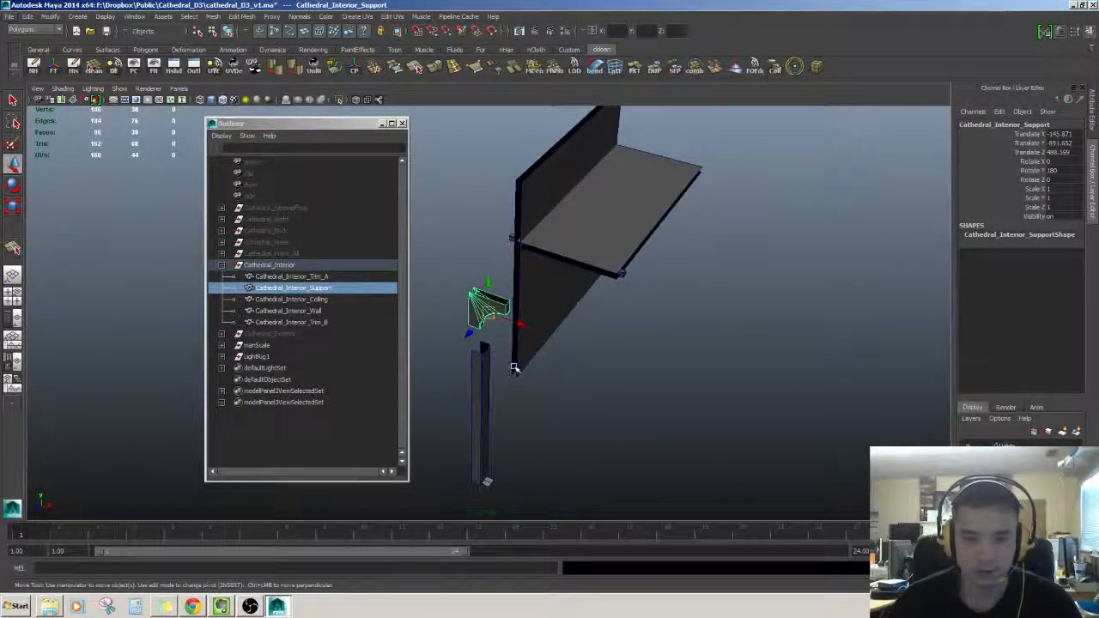
pyautogui.click(482, 373)
pyautogui.moveTo(491, 371)
pyautogui.keyDown('alt'); pyautogui.mouseDown()
pyautogui.moveTo(496, 336)
pyautogui.moveTo(503, 373)
pyautogui.mouseUp(); pyautogui.keyUp('alt')
# Start an export of the selected Cathedral_Interior_Trim_A and browse to the cathedral_D3\Content folder.
pyautogui.doubleClick(334, 276)
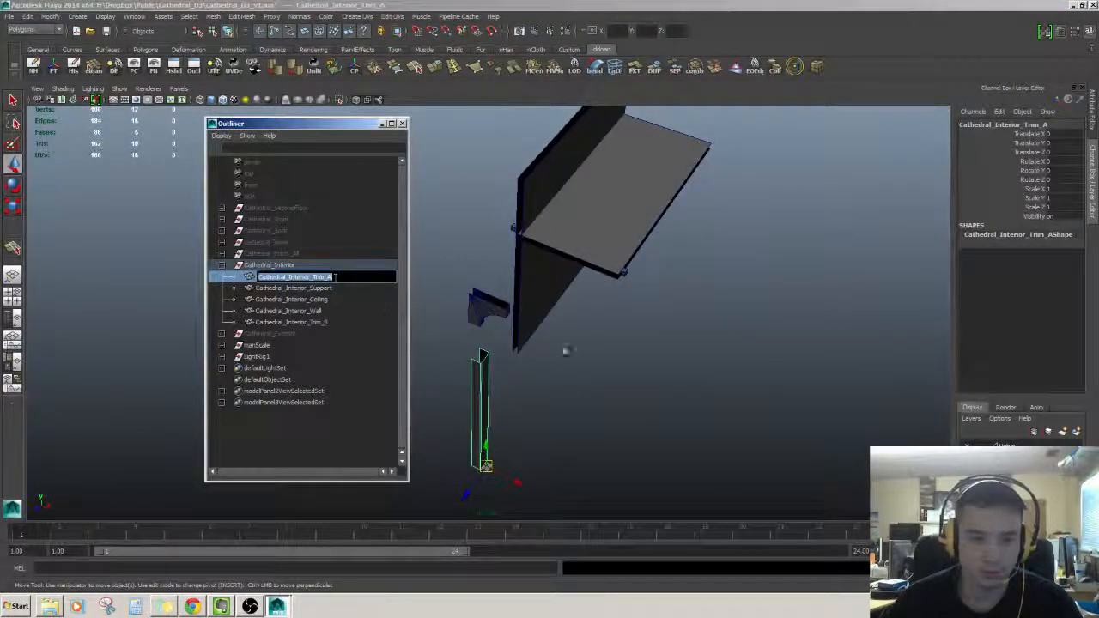
pyautogui.press('Return')
pyautogui.click(12, 17)
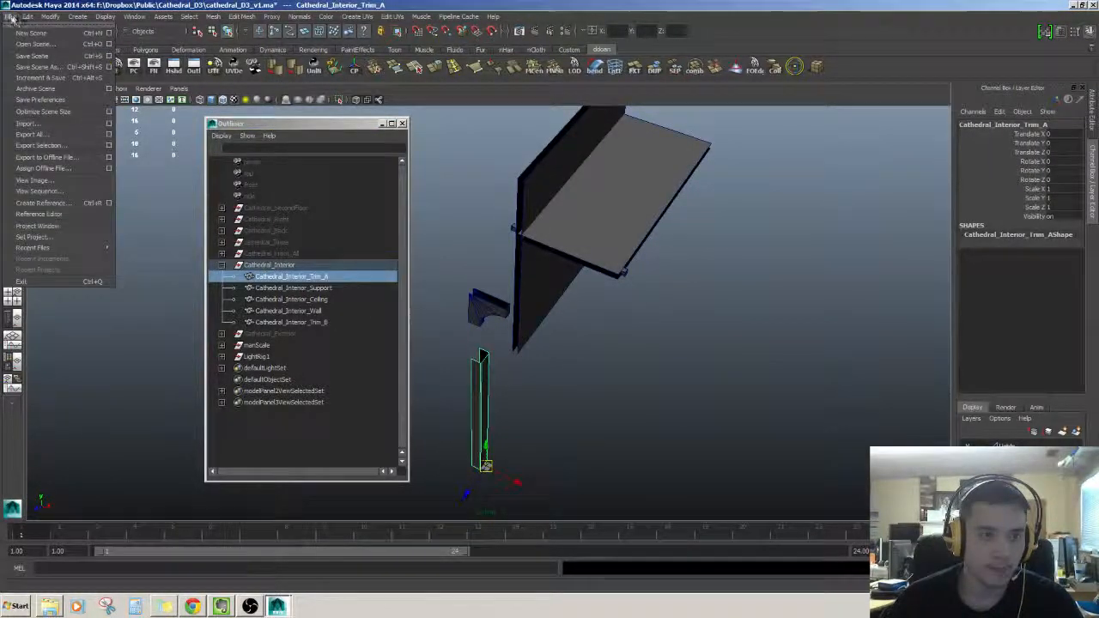
pyautogui.click(42, 145)
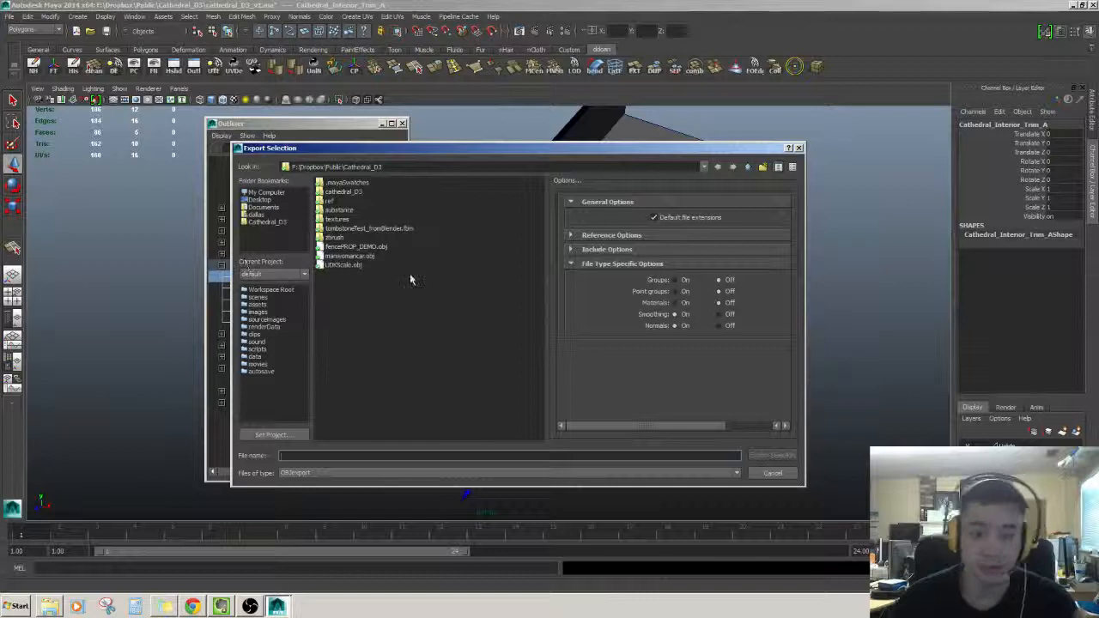
pyautogui.doubleClick(342, 190)
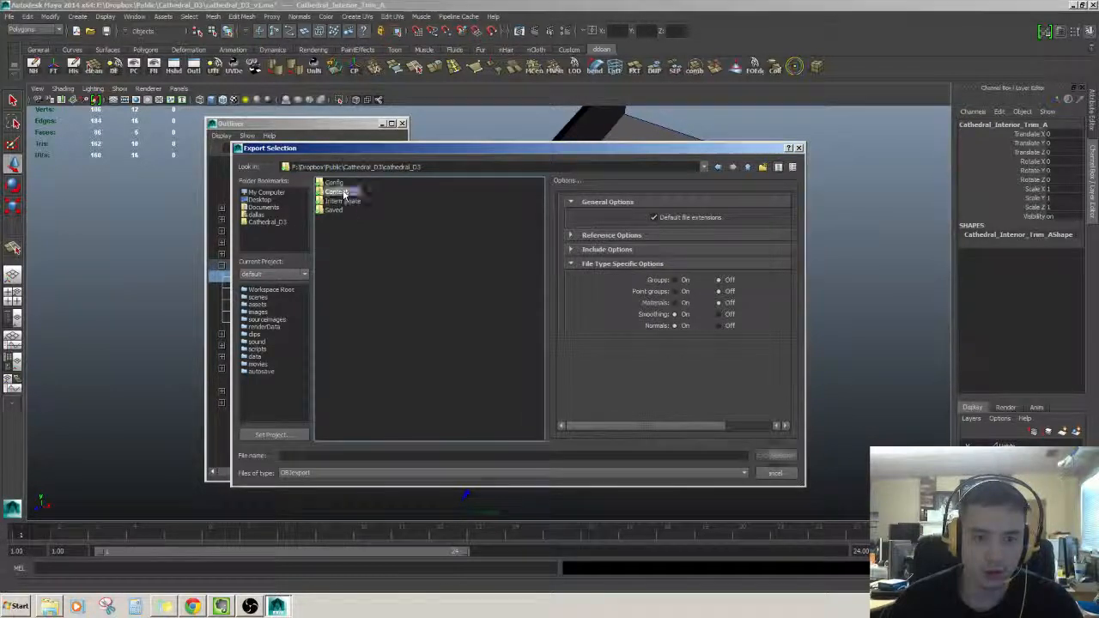
pyautogui.doubleClick(343, 191)
pyautogui.click(346, 192)
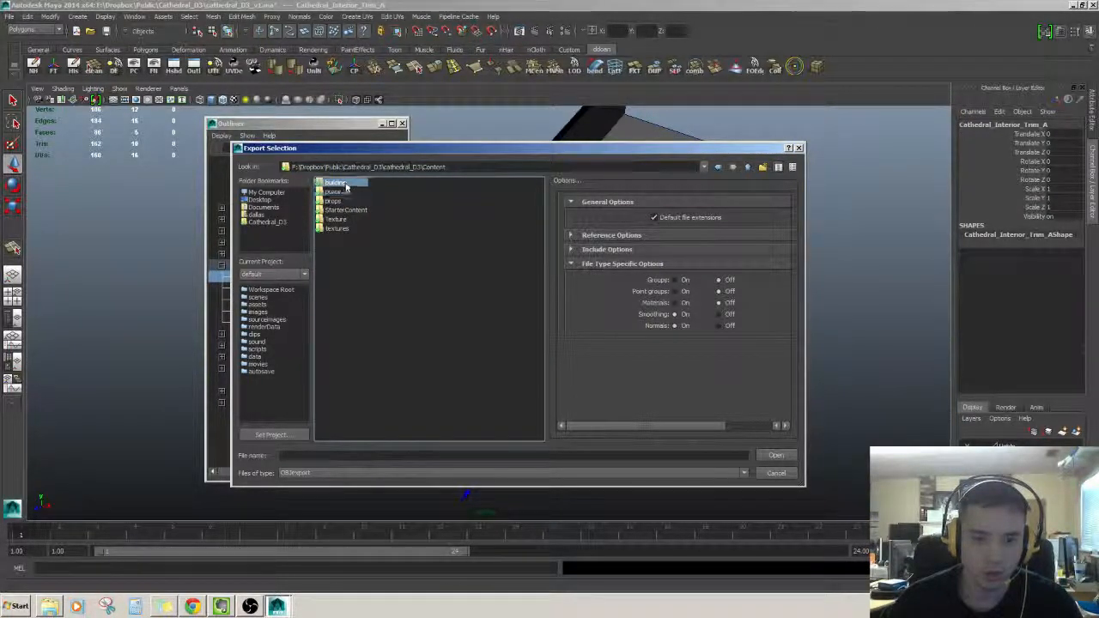
# Check the buildings and Building folders inside Content, and set the export file type to FBX export.
pyautogui.doubleClick(337, 191)
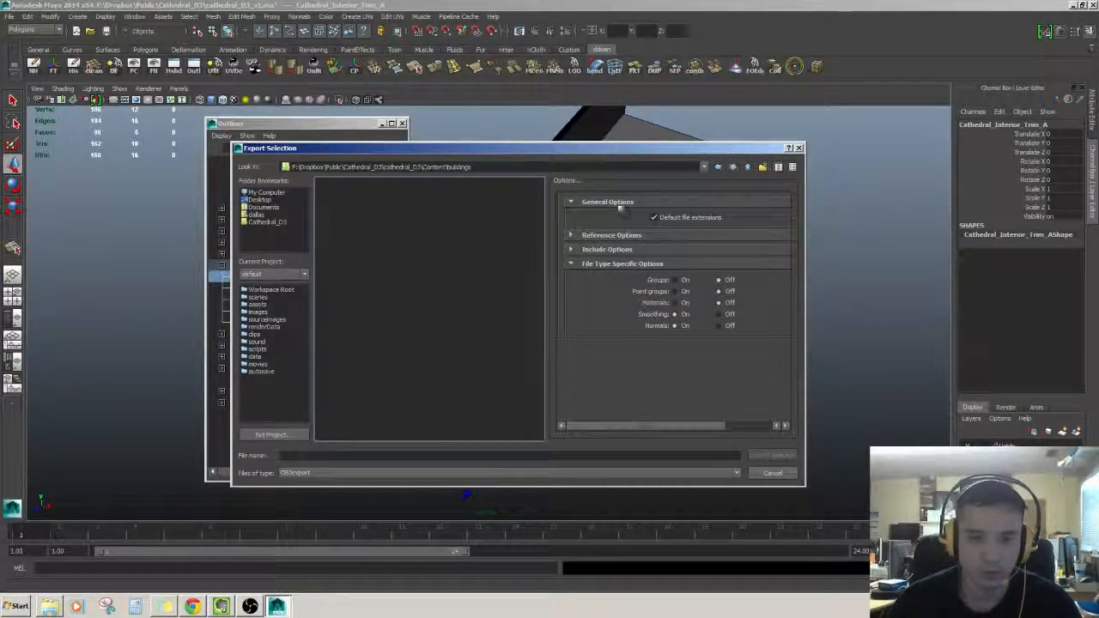
pyautogui.click(747, 167)
pyautogui.doubleClick(345, 187)
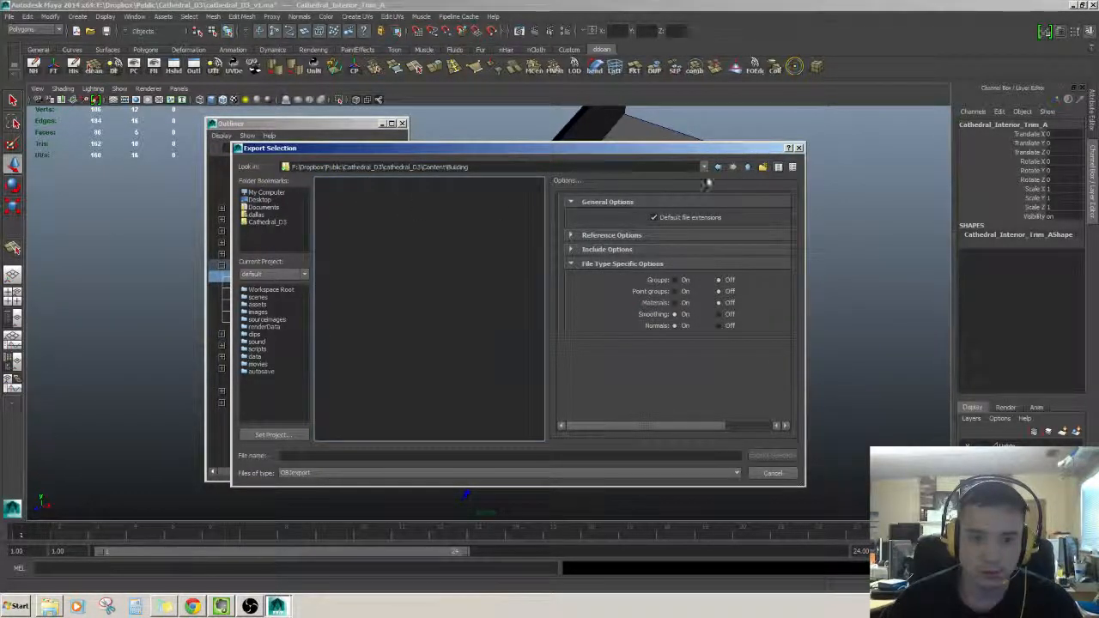
pyautogui.click(538, 472)
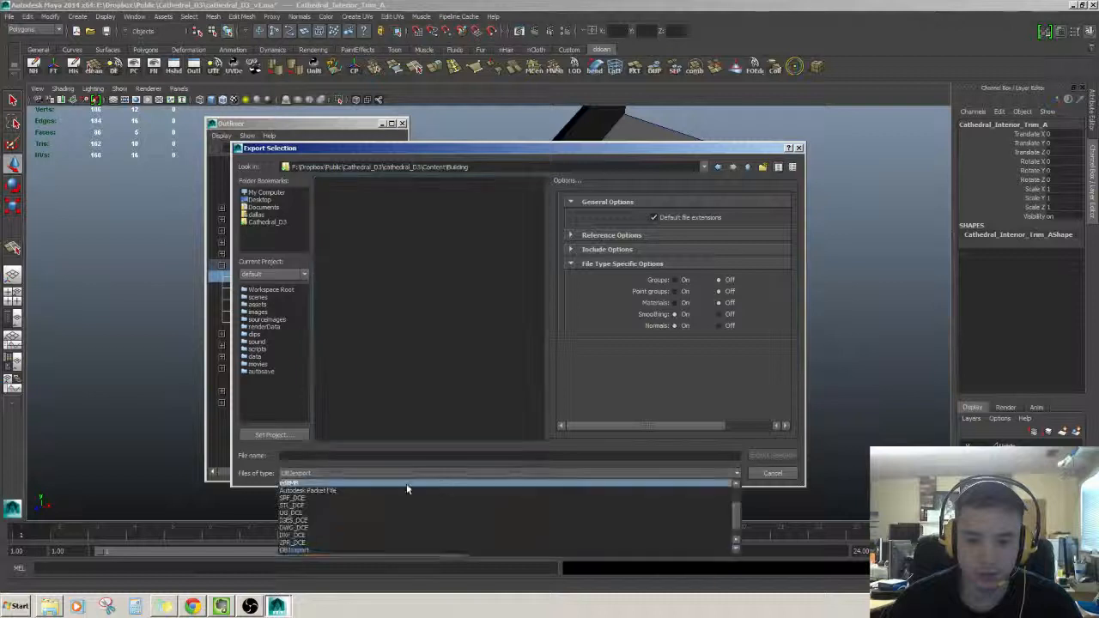
pyautogui.click(293, 541)
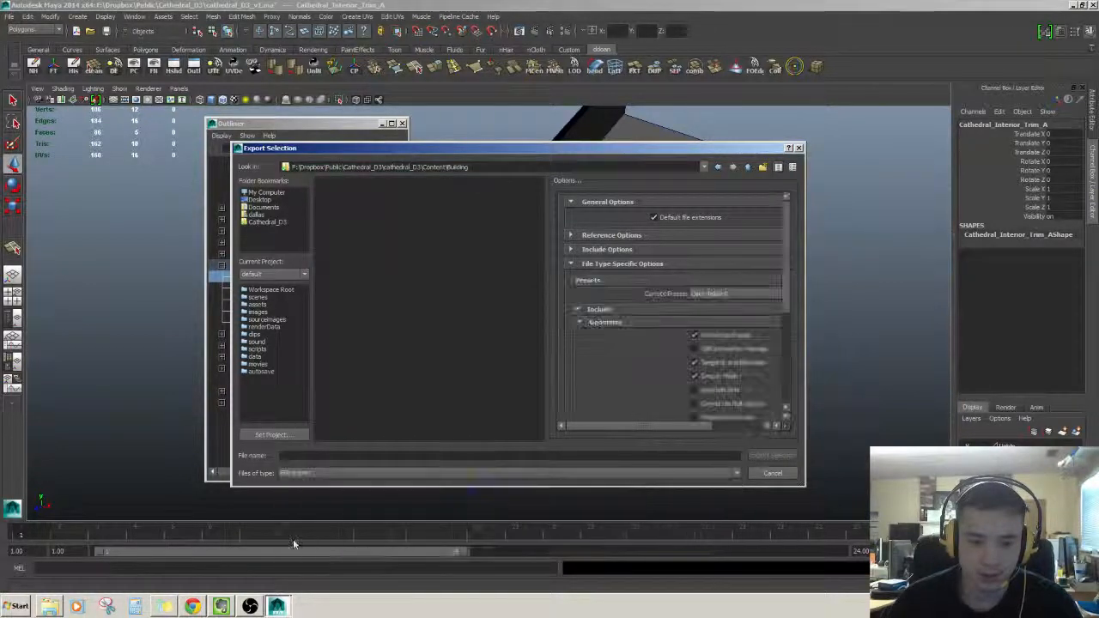
# Examine the existing FBX files in the buildings and props folders to decide where the trim belongs.
pyautogui.click(747, 168)
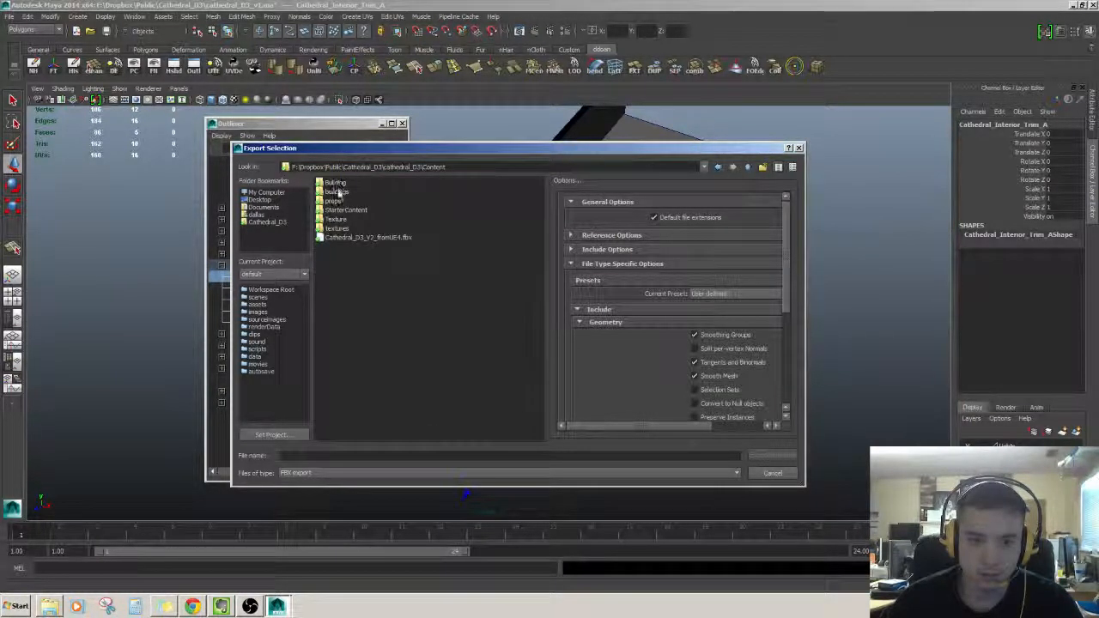
pyautogui.doubleClick(348, 191)
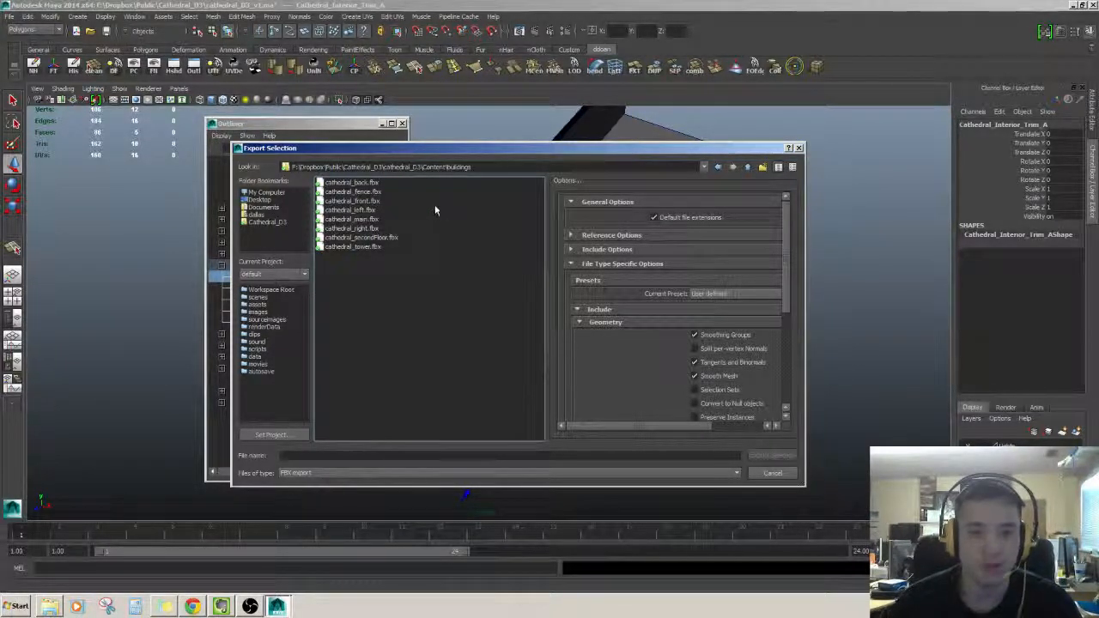
pyautogui.click(748, 168)
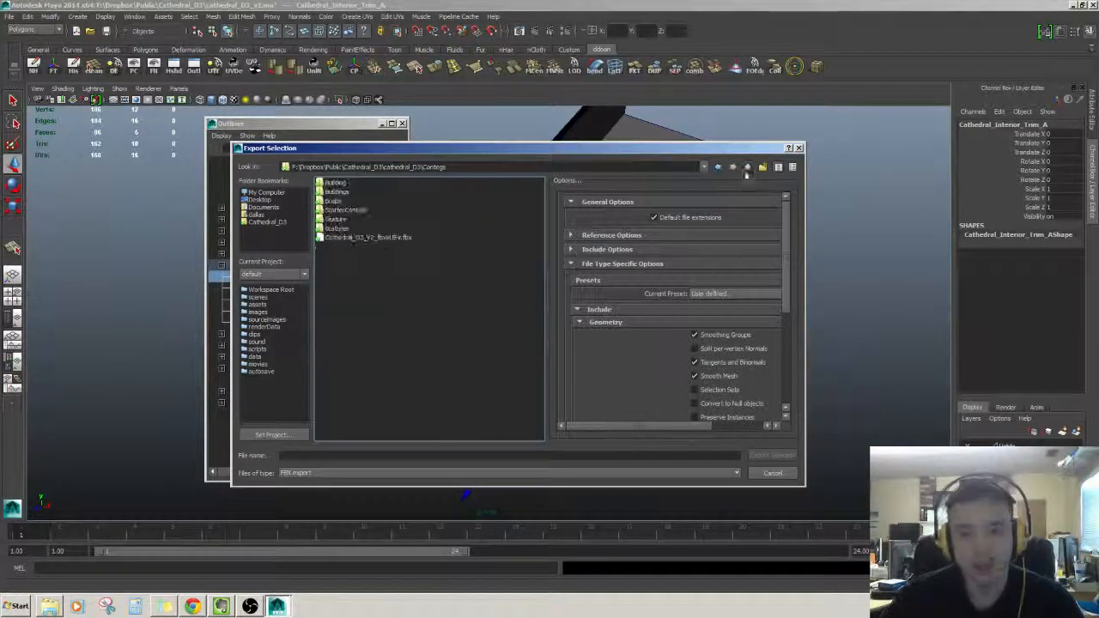
pyautogui.moveTo(360, 230); pyautogui.dragTo(350, 201)
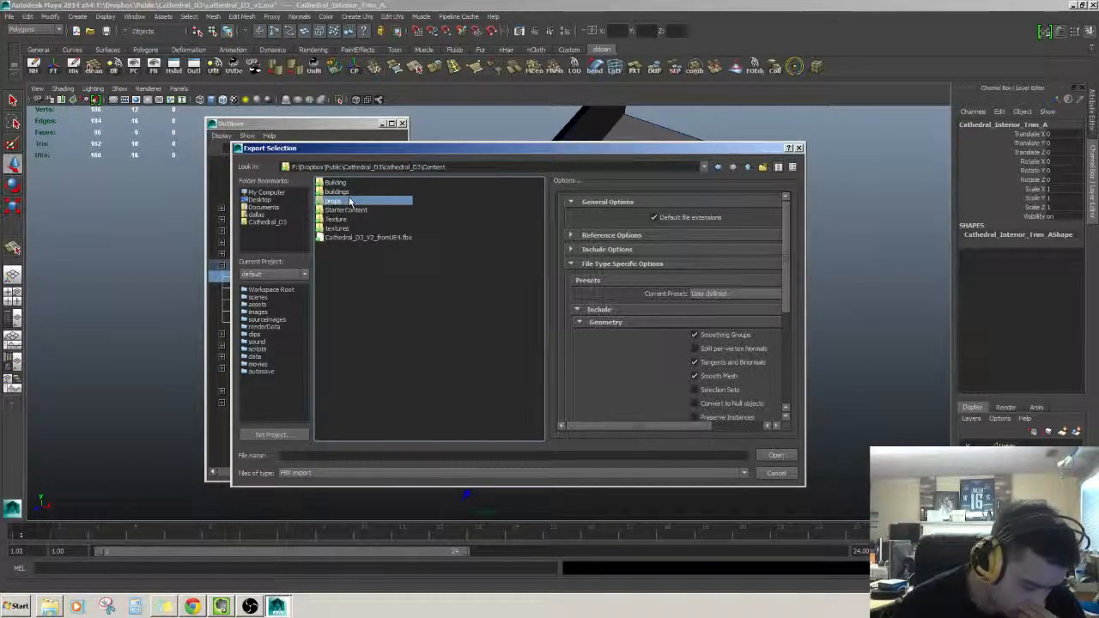
pyautogui.doubleClick(345, 202)
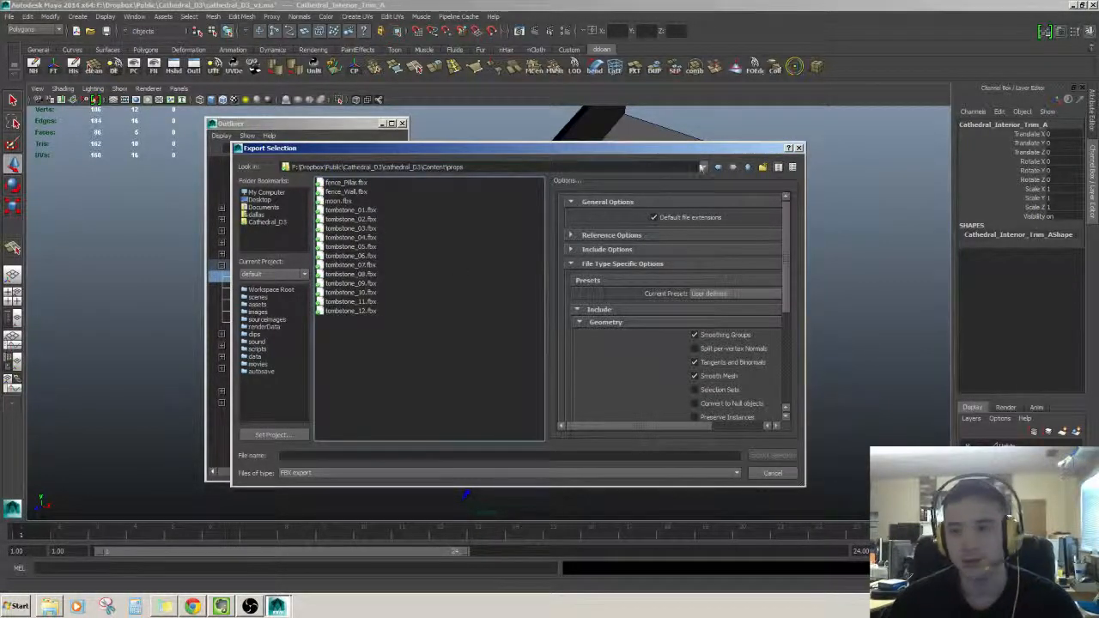
pyautogui.click(733, 168)
# Choose Content\buildings as the export destination and move the export dialog clear of the outliner.
pyautogui.moveTo(327, 148); pyautogui.dragTo(380, 171)
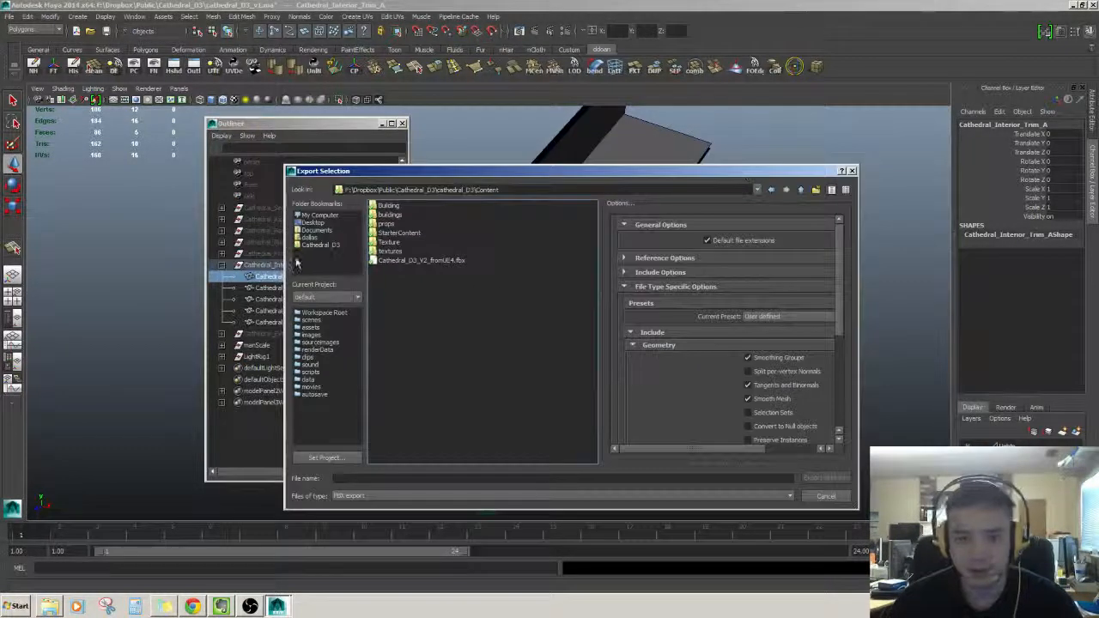
pyautogui.click(389, 216)
pyautogui.doubleClick(389, 215)
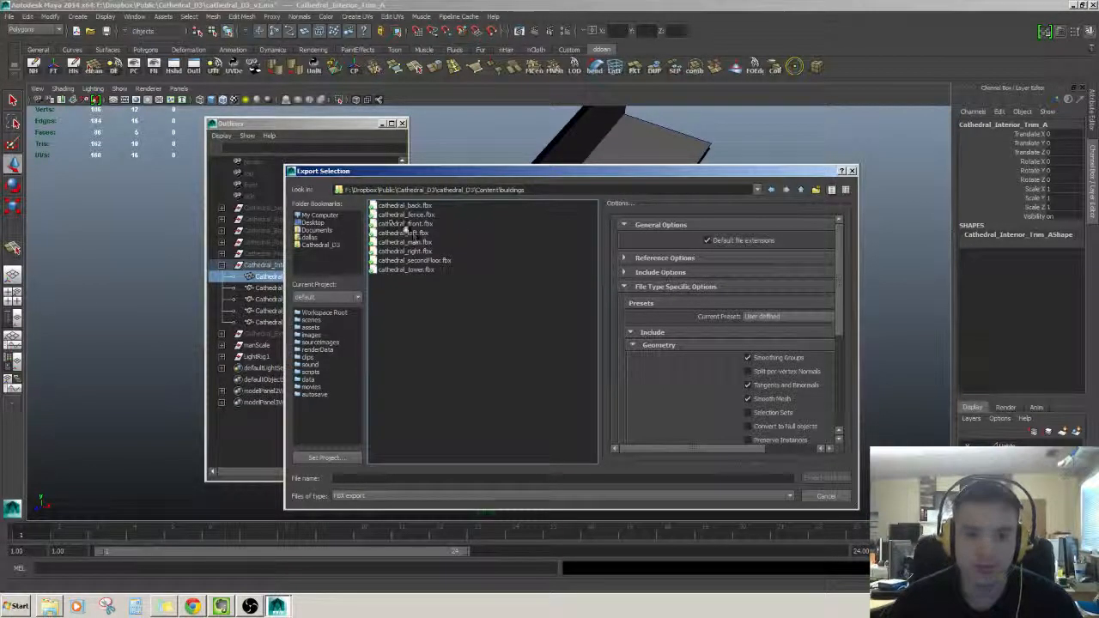
pyautogui.moveTo(386, 171); pyautogui.dragTo(515, 143)
pyautogui.click(501, 451)
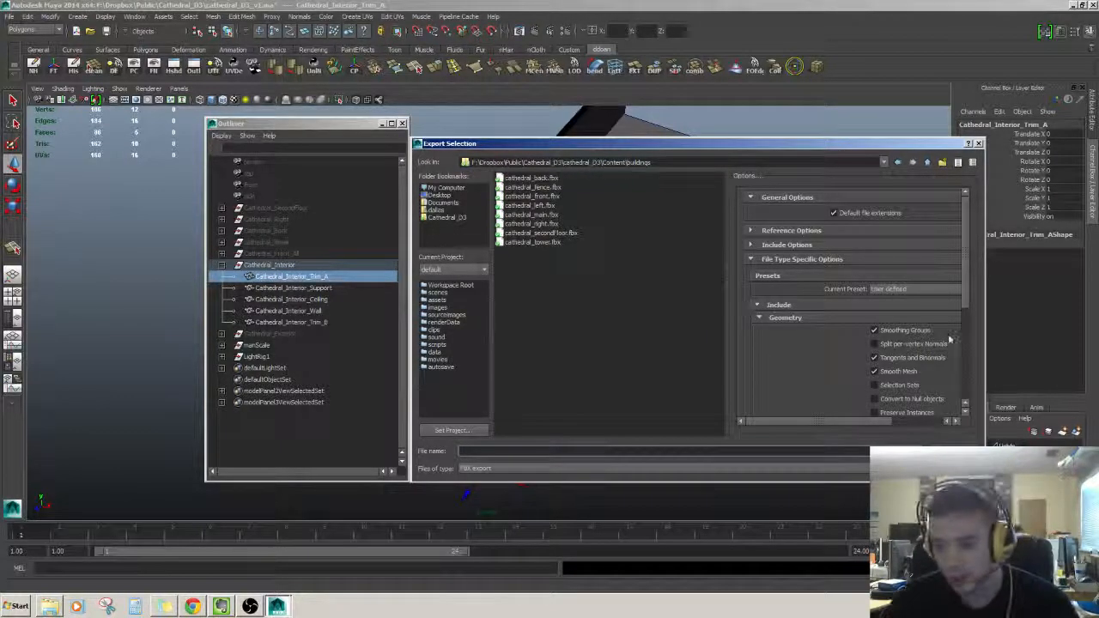
# Name the FBX file Cathedral_Interior_Trim_A and export it to the buildings folder.
pyautogui.moveTo(965, 282); pyautogui.dragTo(969, 246)
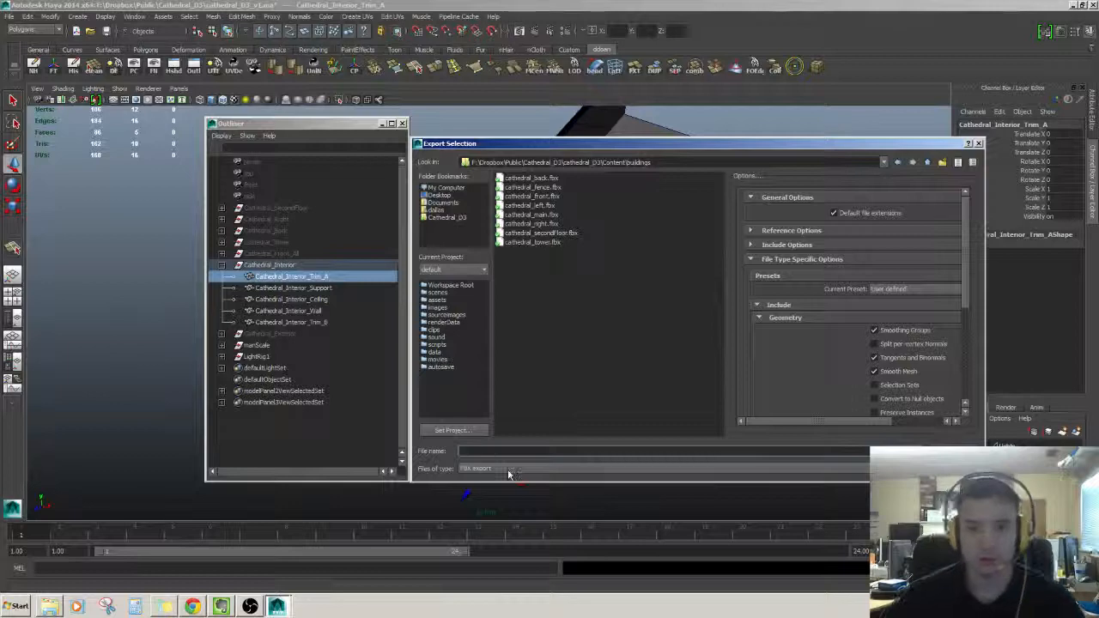
pyautogui.write('Cath')
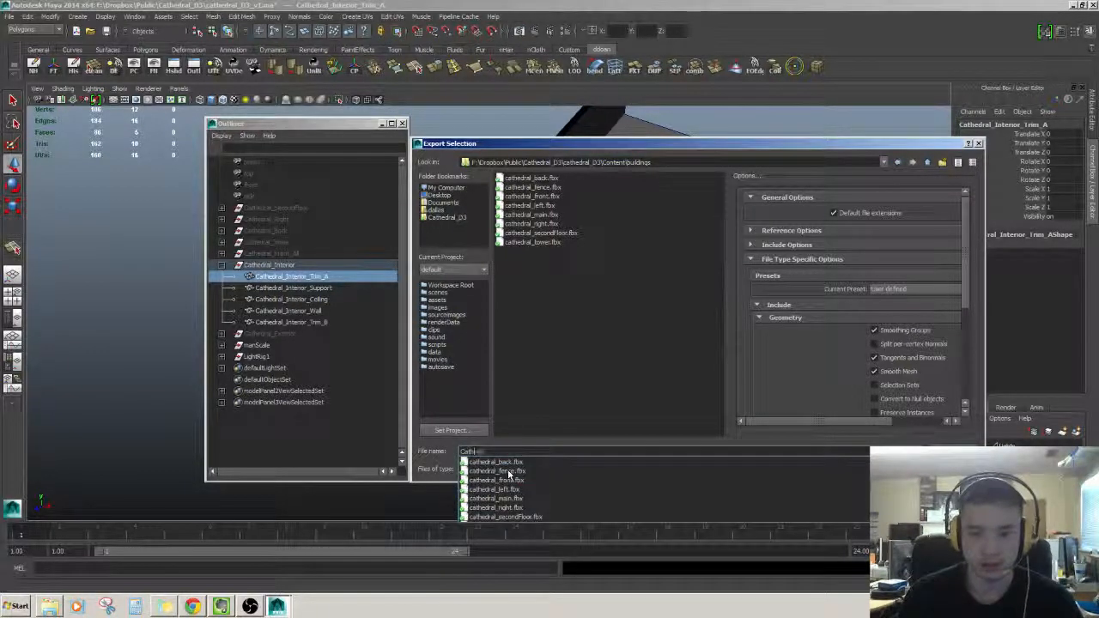
pyautogui.write('edral_In')
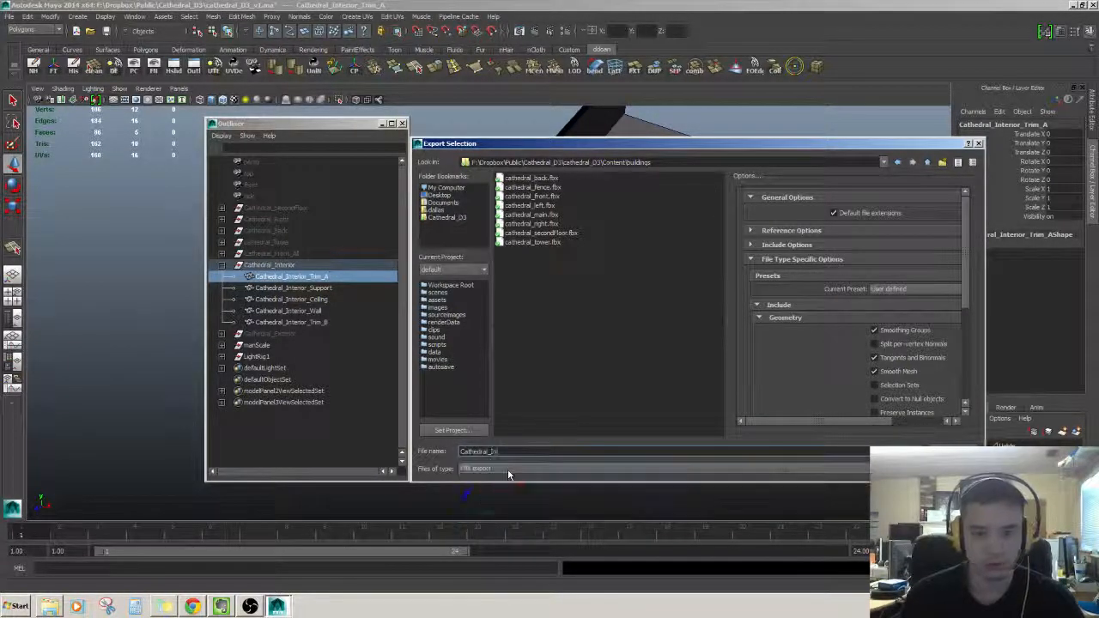
pyautogui.write('terior_Tri')
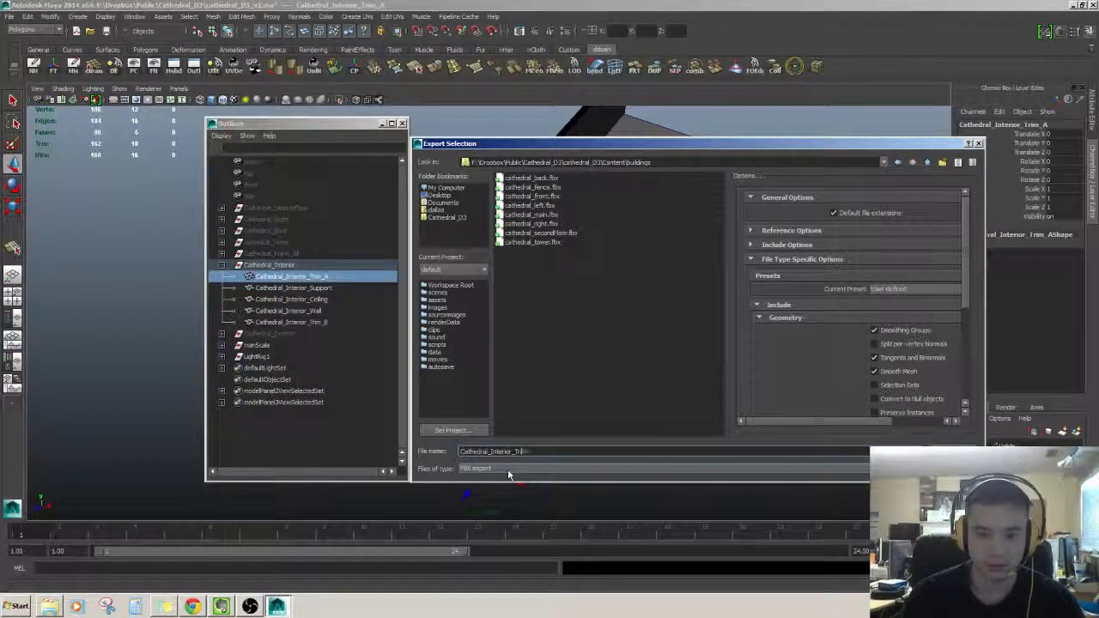
pyautogui.write('m_A')
pyautogui.press('Return')
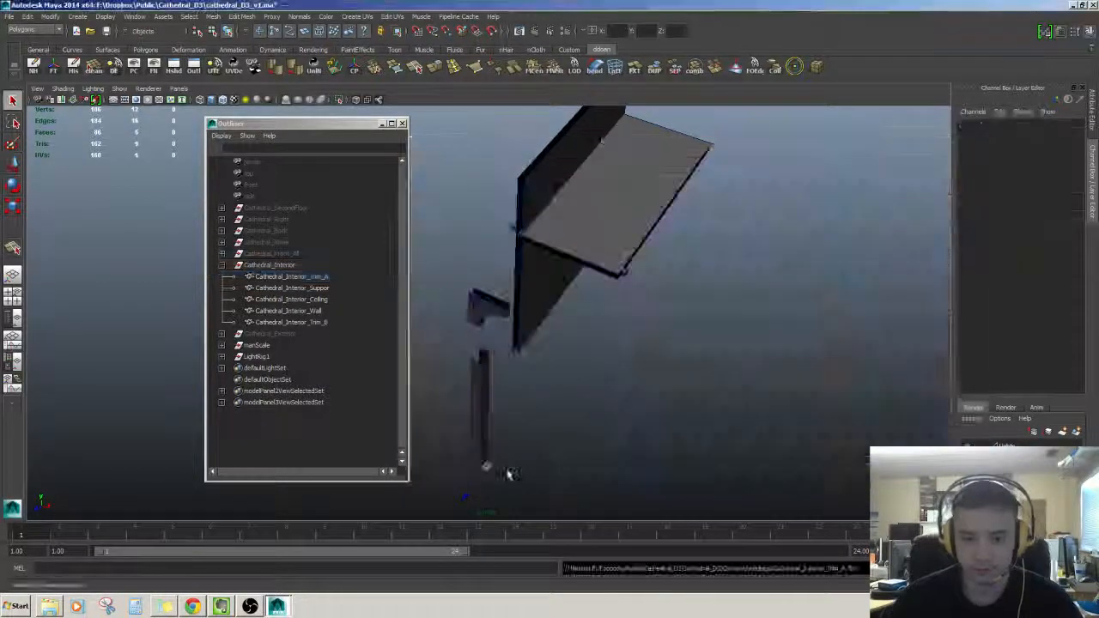
# Select Cathedral_Interior_Support and move the bracket down to the base of the vertical trim.
pyautogui.click(322, 289)
pyautogui.moveTo(434, 311)
pyautogui.keyDown('alt'); pyautogui.mouseDown(button='right')
pyautogui.moveTo(490, 314)
pyautogui.moveTo(518, 302)
pyautogui.moveTo(446, 301)
pyautogui.mouseUp(button='right'); pyautogui.keyUp('alt')
pyautogui.press('w')
pyautogui.keyDown('alt'); pyautogui.moveTo(429, 300); pyautogui.dragTo(525, 298); pyautogui.keyUp('alt')
pyautogui.hotkey('ctrl', 'z')
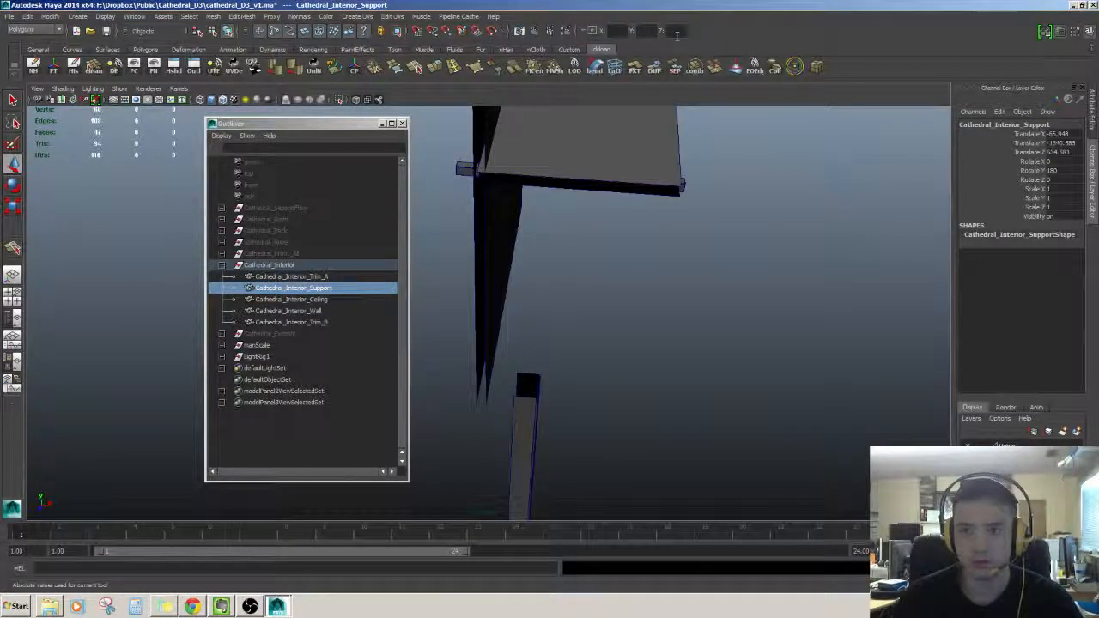
# Move the pivot of Cathedral_Interior_Support to the bracket's upper corner where its two arms meet.
pyautogui.keyDown('alt'); pyautogui.moveTo(601, 257); pyautogui.dragTo(665, 237); pyautogui.keyUp('alt')
pyautogui.keyDown('alt'); pyautogui.moveTo(649, 265); pyautogui.dragTo(649, 153, button='middle'); pyautogui.keyUp('alt')
pyautogui.press('f')
pyautogui.keyDown('alt'); pyautogui.moveTo(550, 274); pyautogui.dragTo(625, 260); pyautogui.keyUp('alt')
pyautogui.press('Insert')
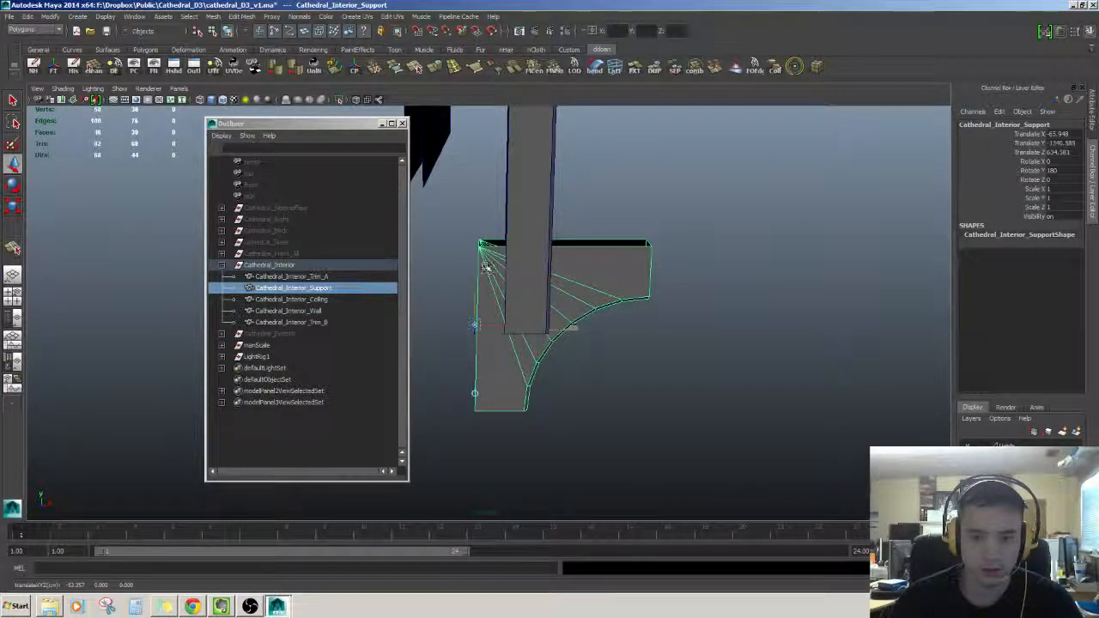
pyautogui.keyDown('alt'); pyautogui.moveTo(478, 245); pyautogui.dragTo(638, 267); pyautogui.keyUp('alt')
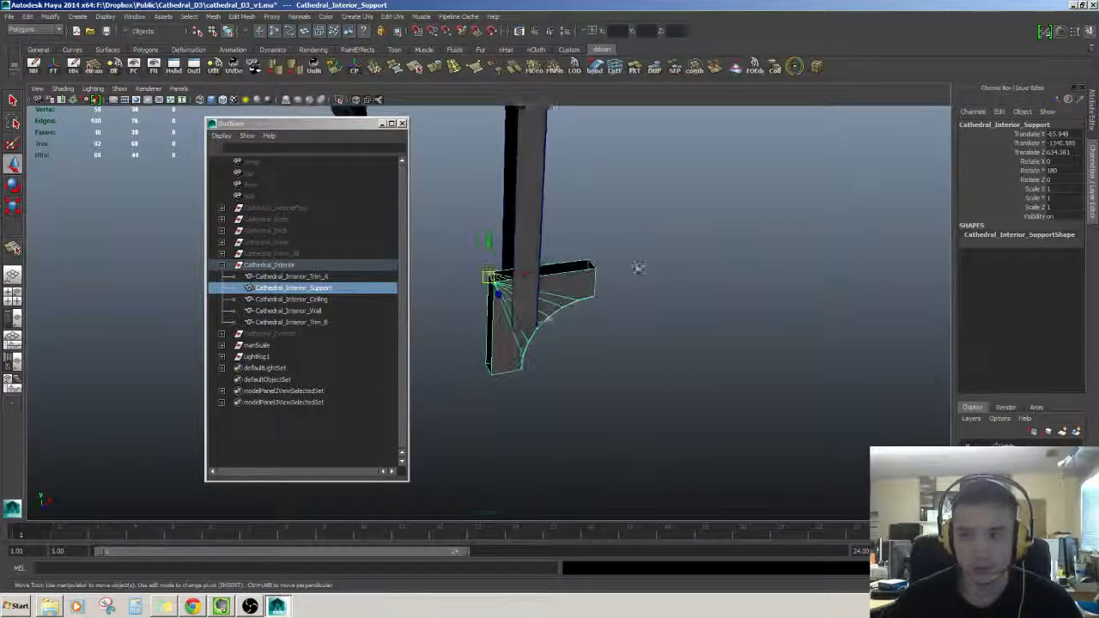
# Set the absolute X, Y and Z position of Cathedral_Interior_Support to 0 and freeze its transformations.
pyautogui.write('0')
pyautogui.press('Tab')
pyautogui.write('0')
pyautogui.press('Tab')
pyautogui.write('0')
pyautogui.press('Return')
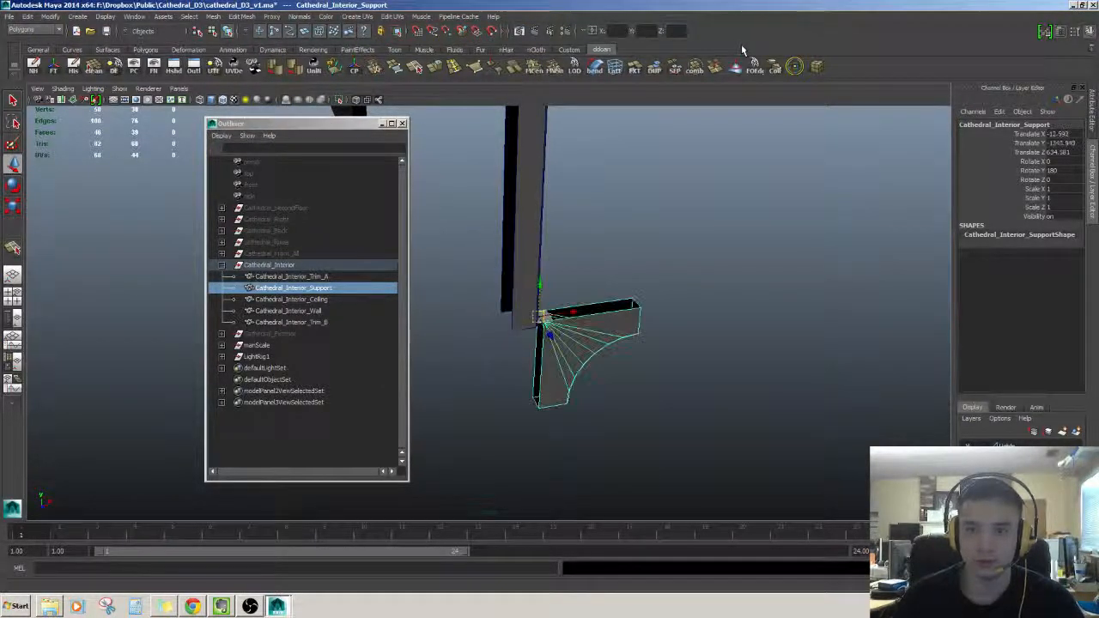
pyautogui.keyDown('alt'); pyautogui.moveTo(635, 249); pyautogui.dragTo(602, 295); pyautogui.keyUp('alt')
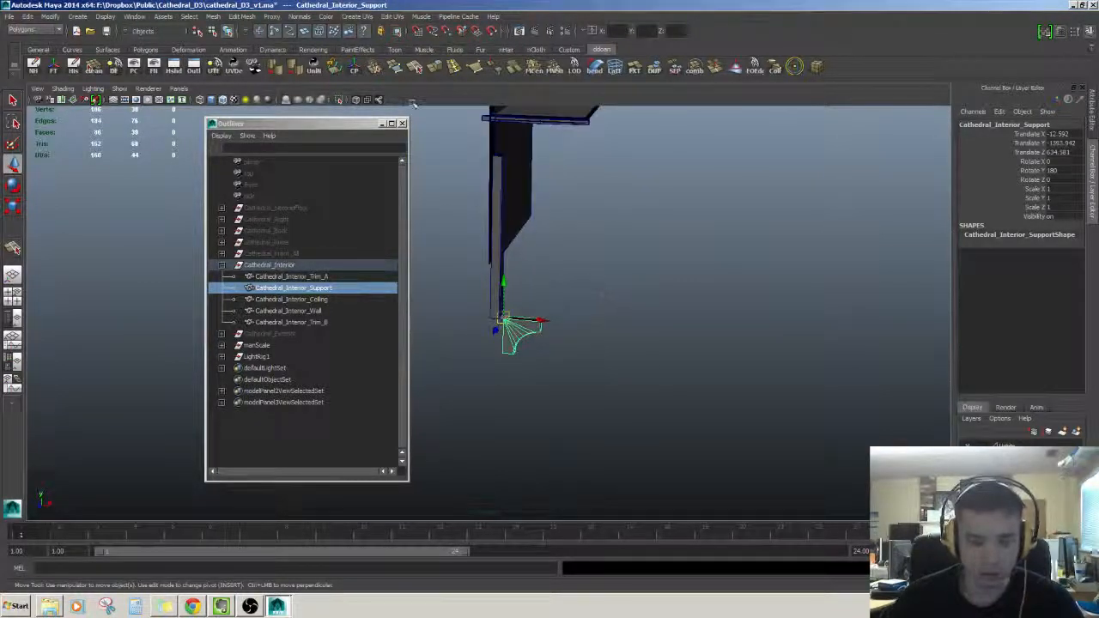
pyautogui.keyDown('alt'); pyautogui.moveTo(650, 148); pyautogui.dragTo(656, 176); pyautogui.keyUp('alt')
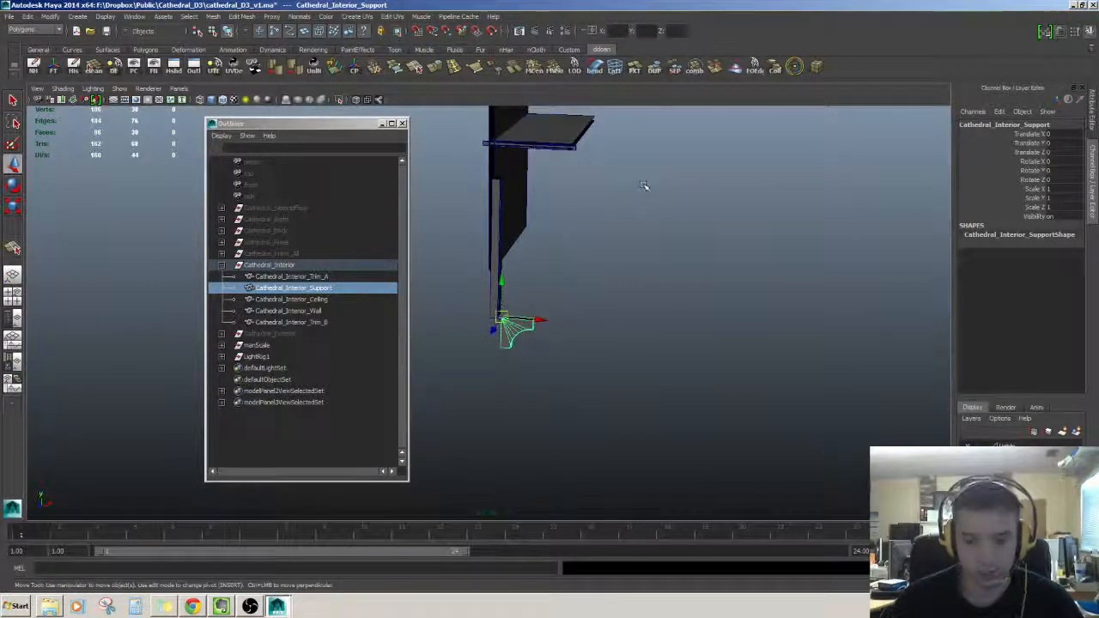
# Copy the object name Cathedral_Interior_Support from the outliner and keep the bracket selected.
pyautogui.click(301, 277)
pyautogui.doubleClick(305, 287)
pyautogui.hotkey('ctrl', 'c')
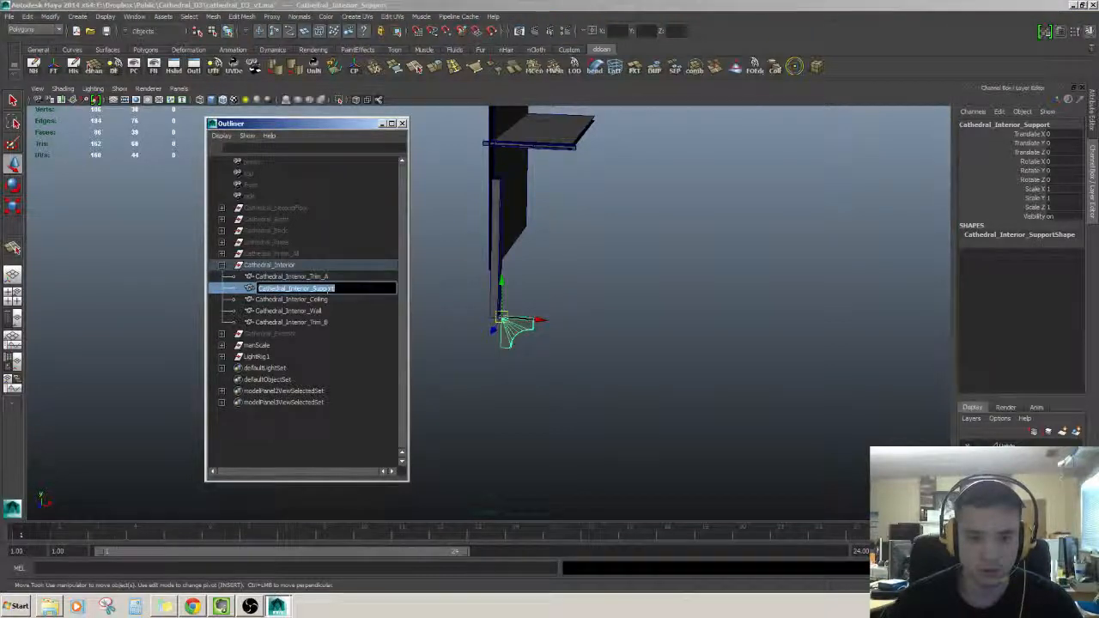
pyautogui.click(318, 298)
pyautogui.click(305, 288)
pyautogui.keyDown('alt'); pyautogui.moveTo(559, 314); pyautogui.dragTo(562, 297); pyautogui.keyUp('alt')
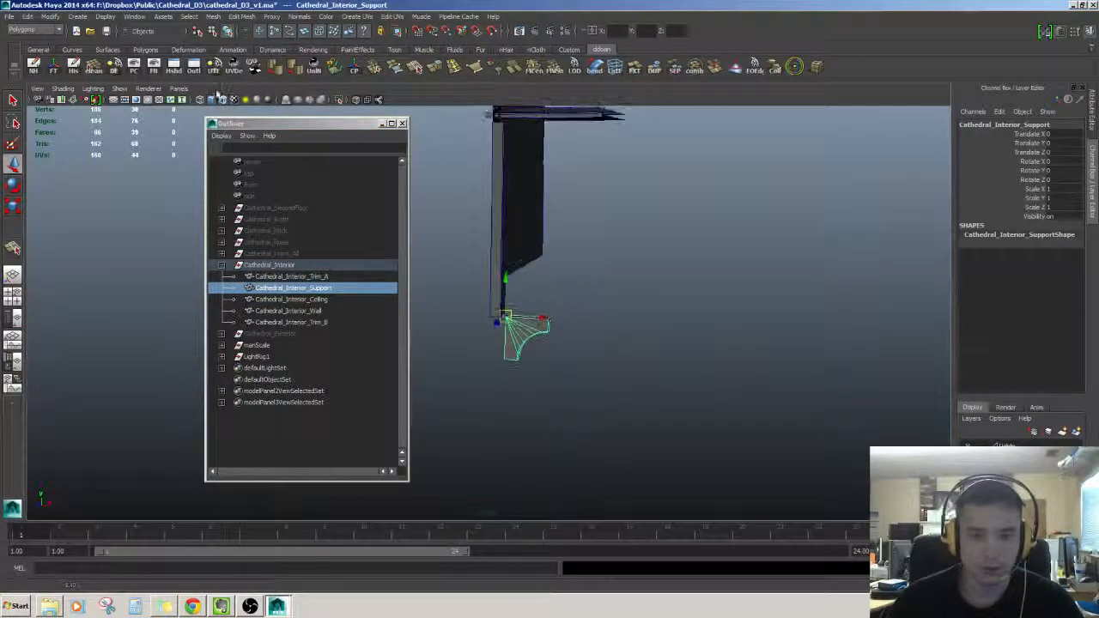
# Export the selected bracket as FBX to Content\buildings under the copied name Cathedral_Interior_Support, and clear the selection.
pyautogui.keyDown('alt'); pyautogui.moveTo(650, 330); pyautogui.dragTo(589, 270); pyautogui.keyUp('alt')
pyautogui.keyDown('alt'); pyautogui.moveTo(589, 269); pyautogui.dragTo(562, 242, button='right'); pyautogui.keyUp('alt')
pyautogui.keyDown('alt'); pyautogui.moveTo(562, 242); pyautogui.dragTo(541, 287); pyautogui.keyUp('alt')
pyautogui.click(310, 280)
pyautogui.click(311, 287)
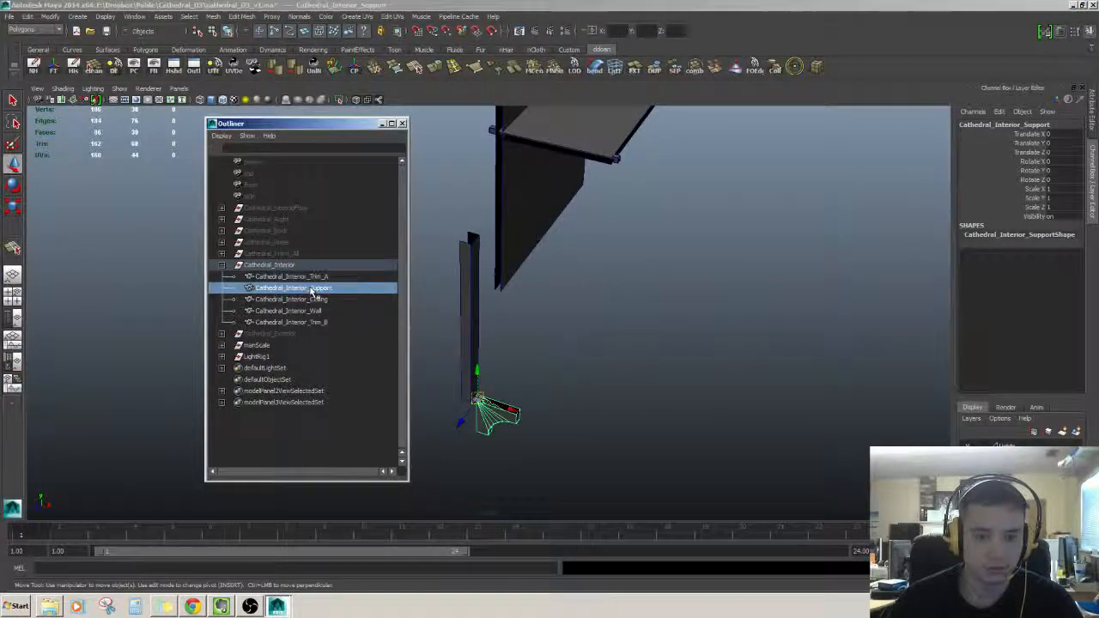
pyautogui.click(9, 17)
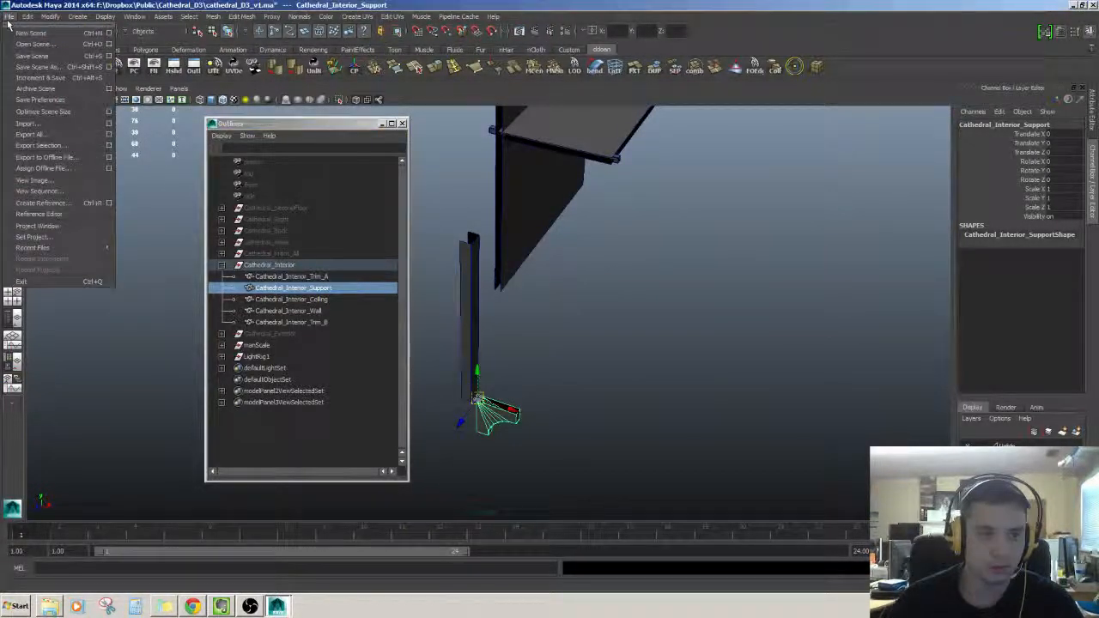
pyautogui.click(52, 145)
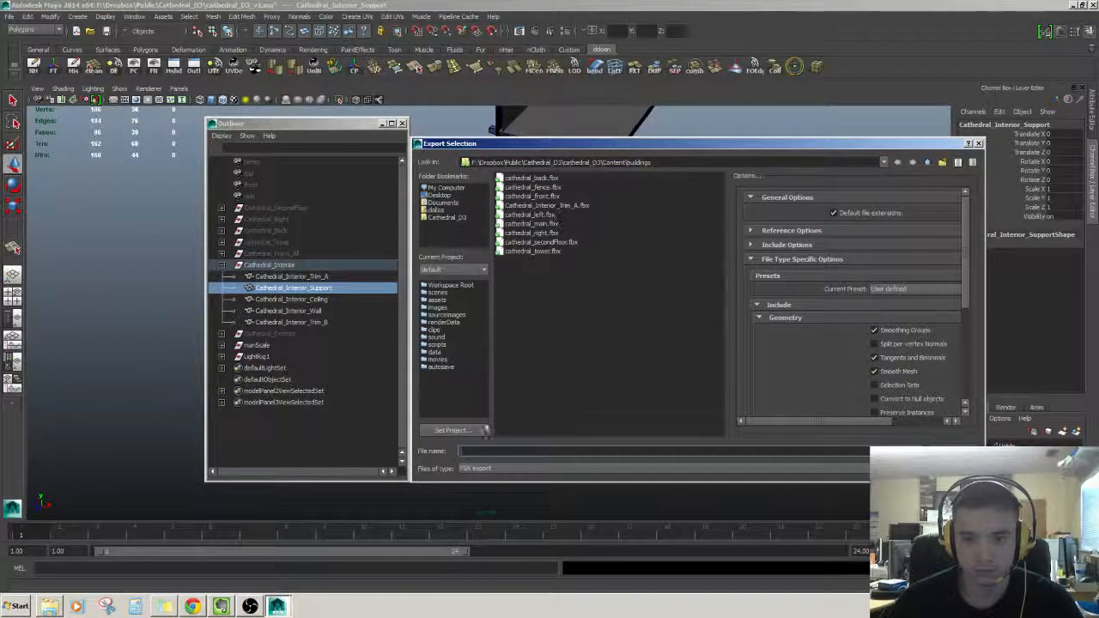
pyautogui.hotkey('ctrl', 'v')
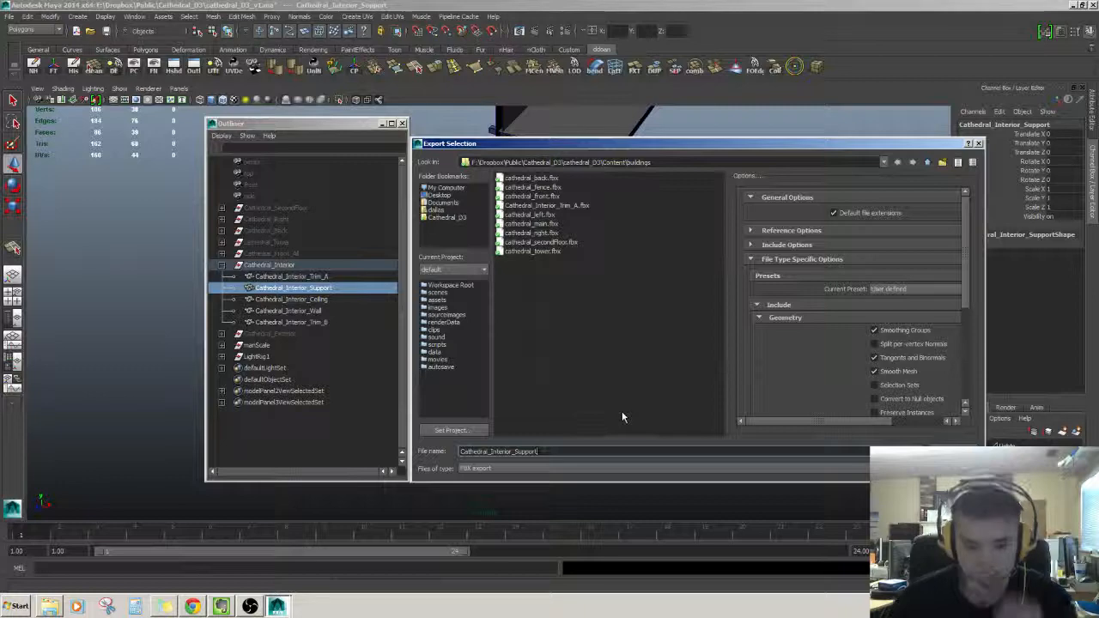
pyautogui.press('Return')
pyautogui.click(617, 309)
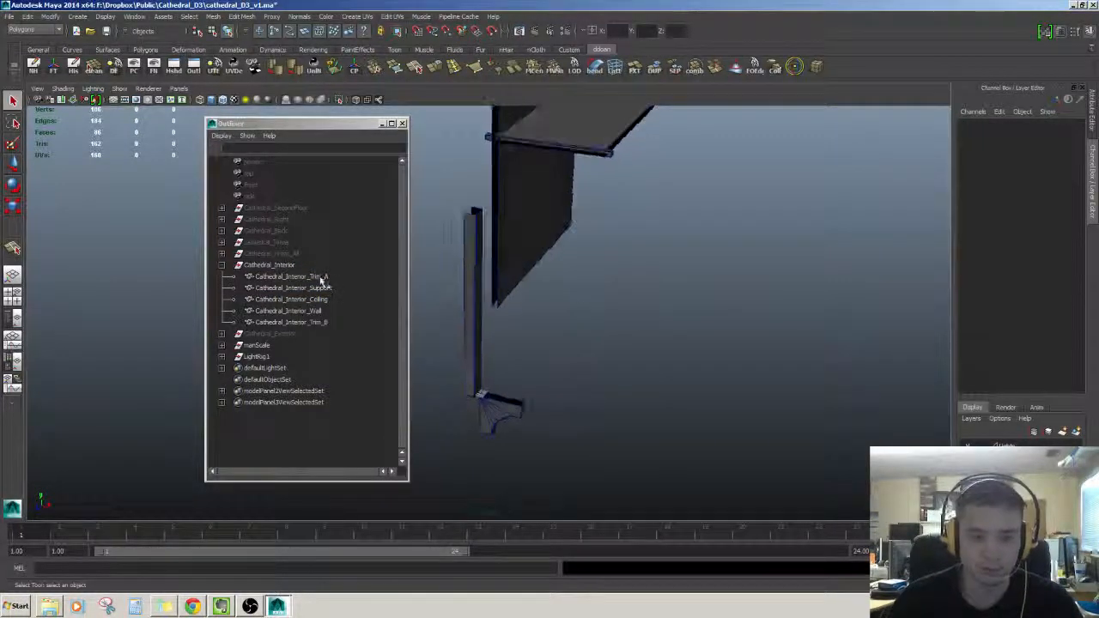
# Center the pivot of Cathedral_Interior_Ceiling and set its absolute X, Y and Z position to 0.
pyautogui.click(318, 287)
pyautogui.keyDown('alt'); pyautogui.moveTo(446, 339); pyautogui.dragTo(506, 357); pyautogui.keyUp('alt')
pyautogui.click(344, 298)
pyautogui.keyDown('alt'); pyautogui.moveTo(549, 317); pyautogui.dragTo(601, 260); pyautogui.keyUp('alt')
pyautogui.press('w')
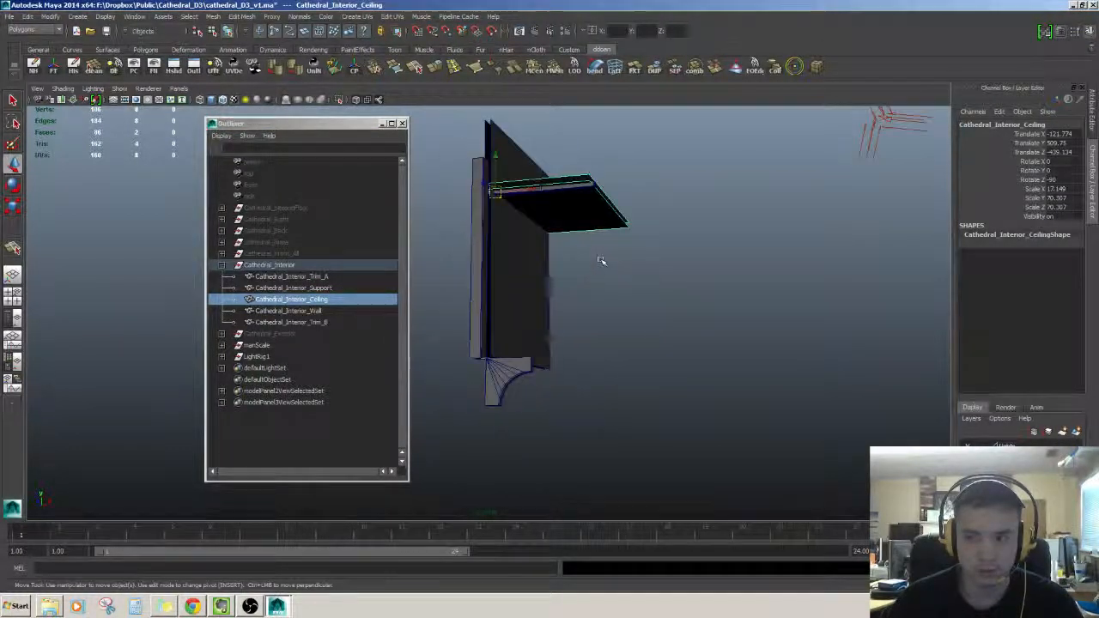
pyautogui.scroll(-2, 647, 226)
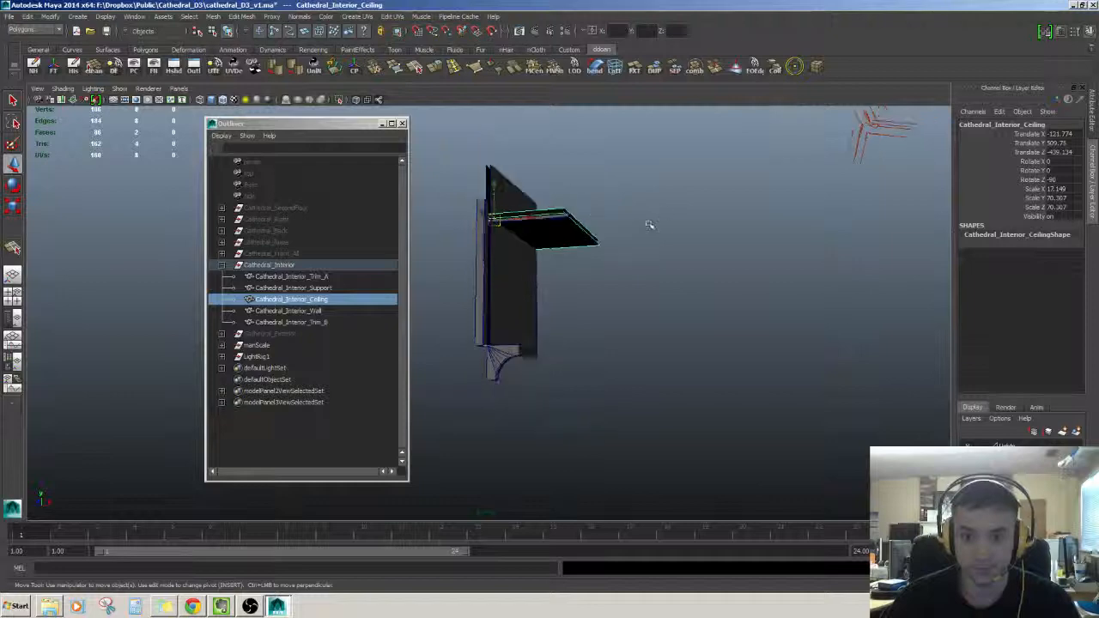
pyautogui.keyDown('alt'); pyautogui.moveTo(647, 225); pyautogui.dragTo(647, 265); pyautogui.keyUp('alt')
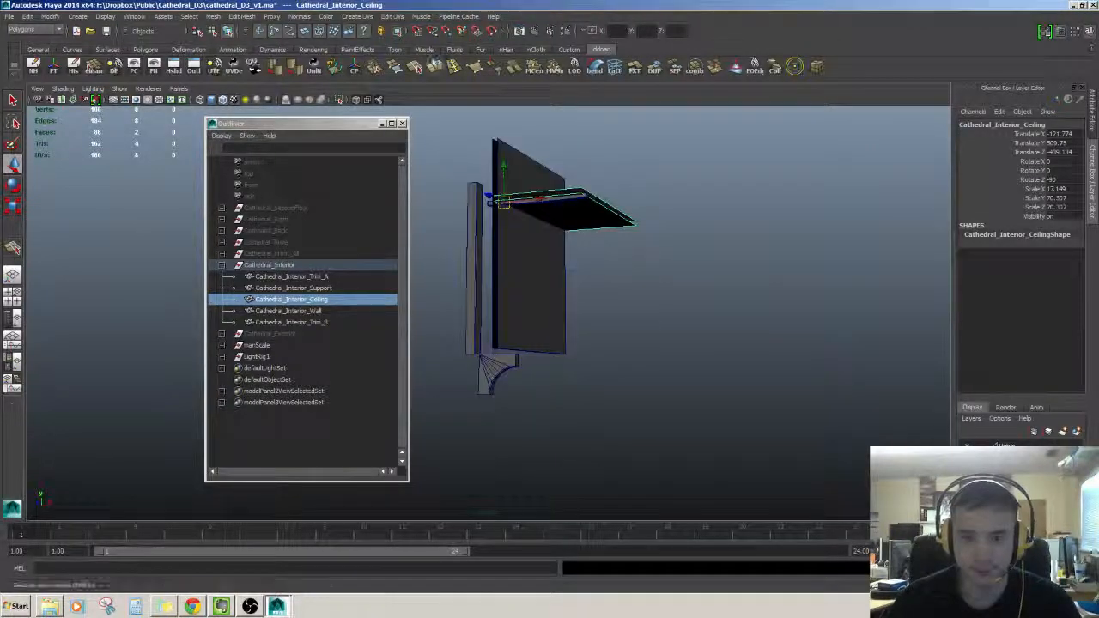
pyautogui.click(355, 69)
pyautogui.keyDown('alt'); pyautogui.moveTo(541, 172); pyautogui.dragTo(586, 299); pyautogui.keyUp('alt')
pyautogui.press('Return')
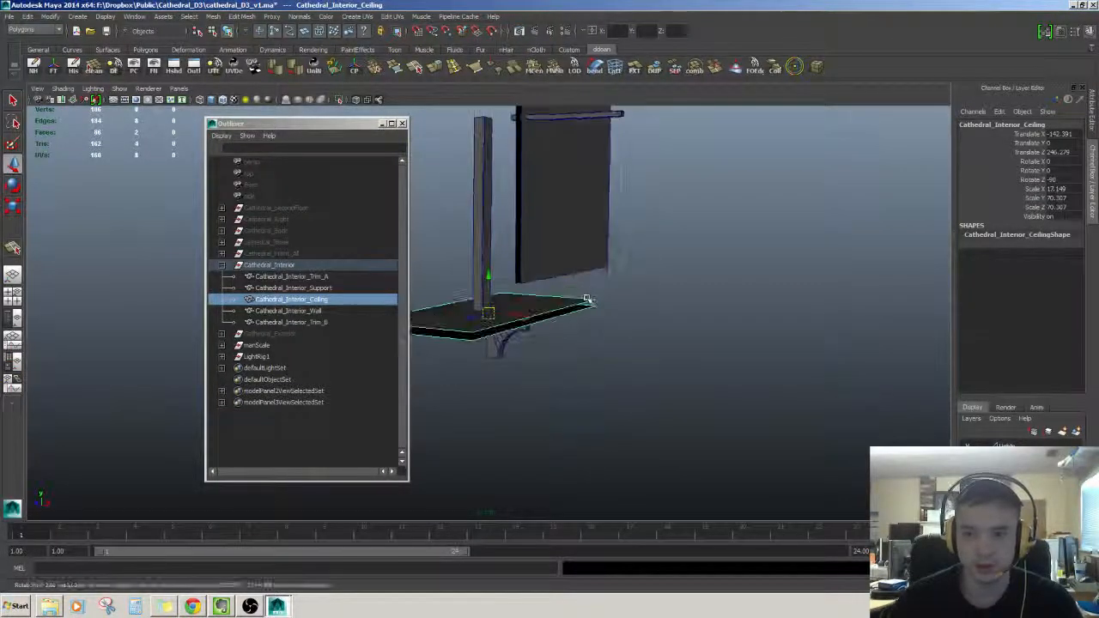
# Copy the object name Cathedral_Interior_Ceiling from the outliner and reselect the ceiling slab.
pyautogui.doubleClick(304, 303)
pyautogui.hotkey('ctrl', 'c')
pyautogui.click(650, 290)
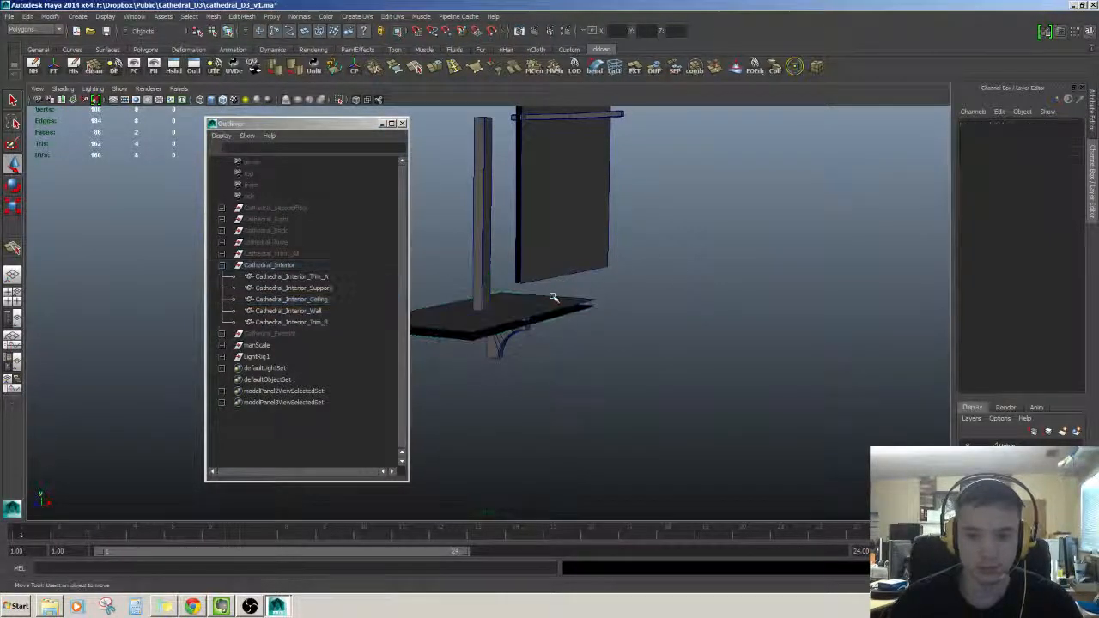
pyautogui.click(553, 297)
# Freeze the transformations of Cathedral_Interior_Ceiling and keep that piece selected.
pyautogui.moveTo(650, 335)
pyautogui.keyDown('alt'); pyautogui.mouseDown()
pyautogui.moveTo(651, 270)
pyautogui.moveTo(652, 320)
pyautogui.mouseUp(); pyautogui.keyUp('alt')
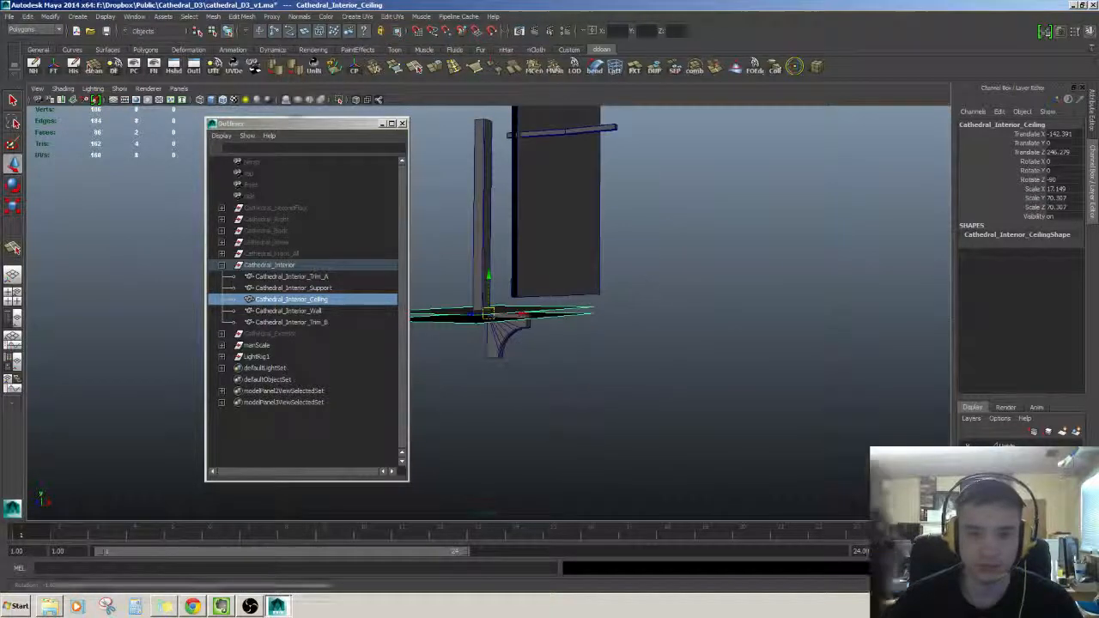
pyautogui.click(53, 69)
pyautogui.keyDown('alt'); pyautogui.moveTo(459, 301); pyautogui.dragTo(432, 323); pyautogui.keyUp('alt')
pyautogui.click(319, 289)
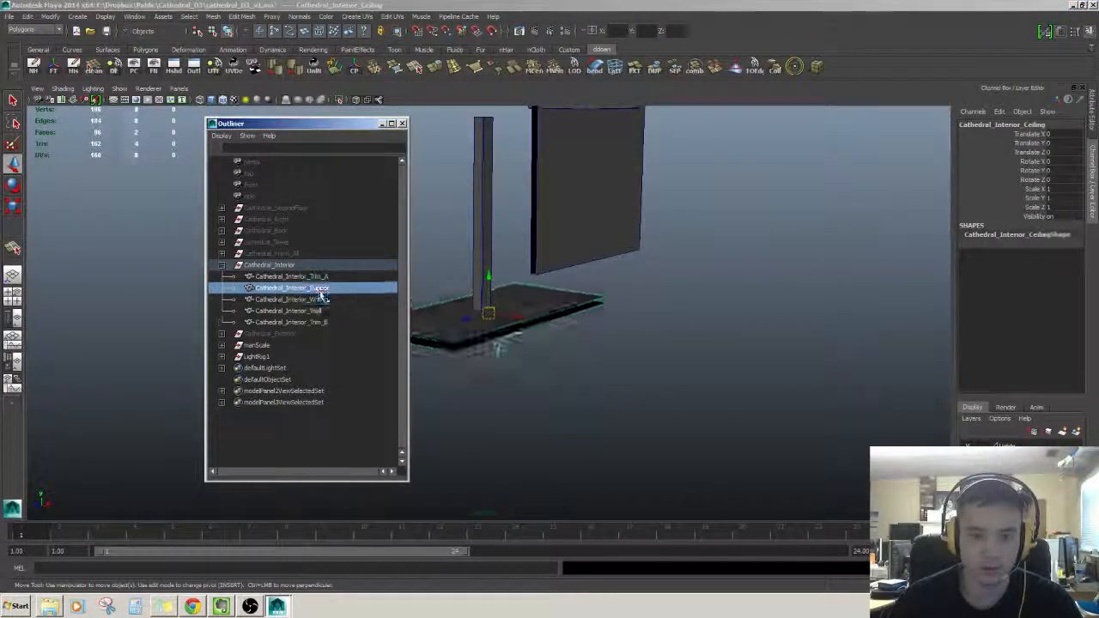
pyautogui.click(318, 300)
# Export the selected ceiling as FBX to Content\buildings under the copied name Cathedral_Interior_Ceiling.
pyautogui.keyDown('alt'); pyautogui.moveTo(615, 333); pyautogui.dragTo(681, 304); pyautogui.keyUp('alt')
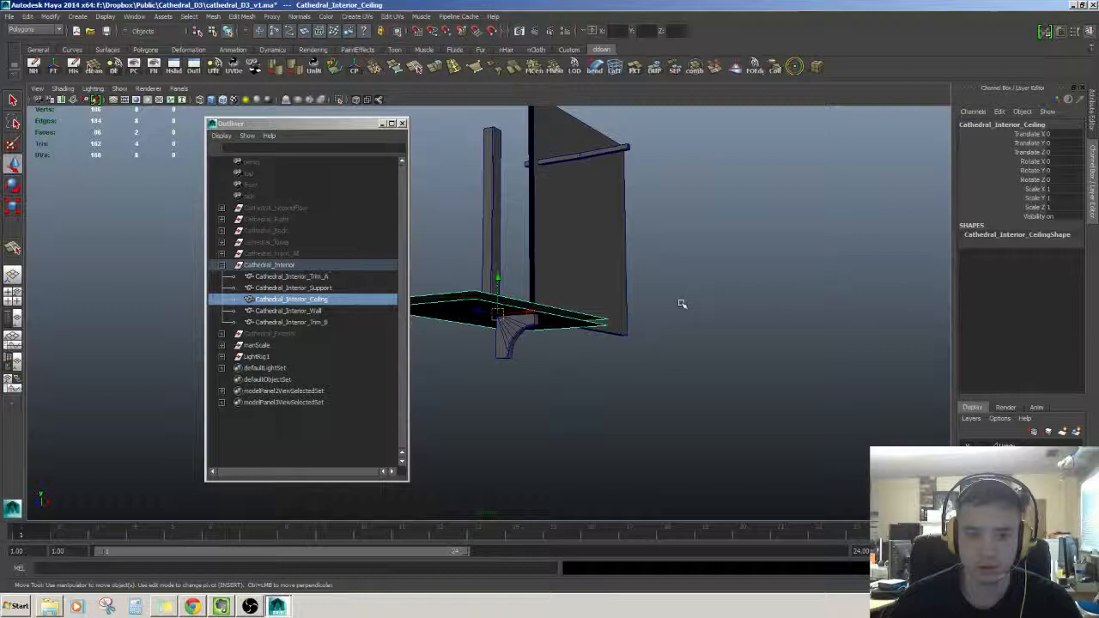
pyautogui.click(12, 17)
pyautogui.click(47, 143)
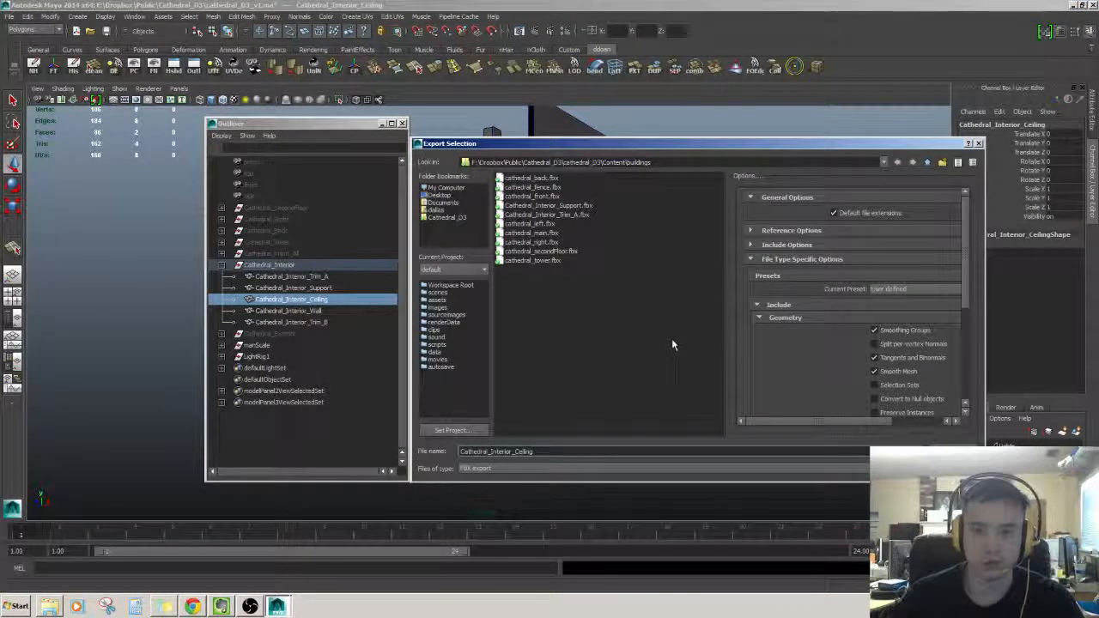
pyautogui.press('Return')
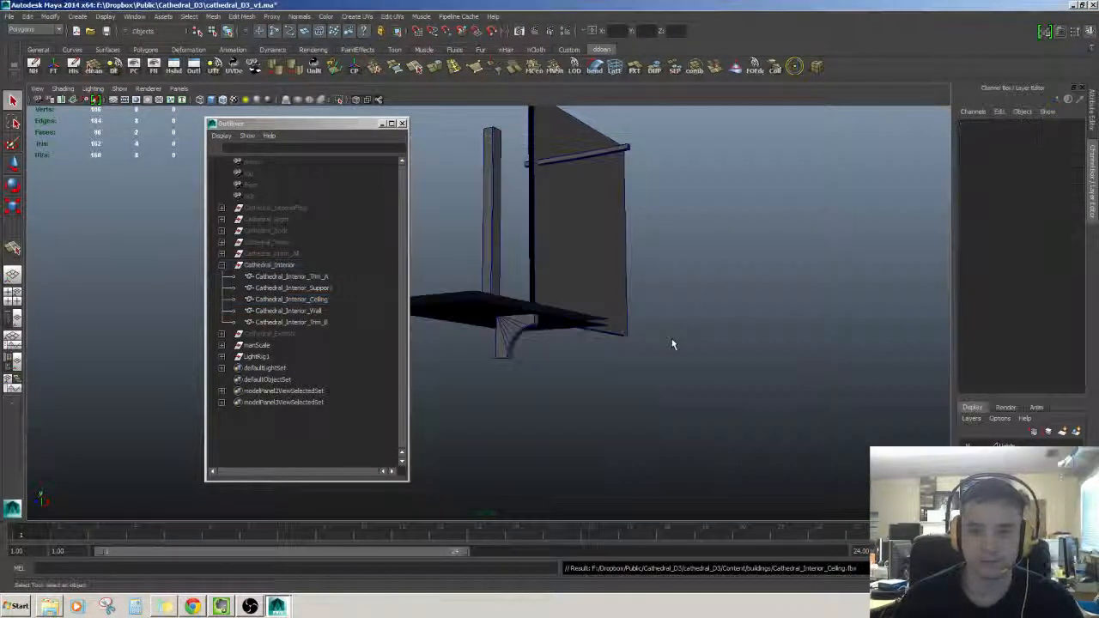
# Select Cathedral_Interior_Wall in the Cathedral_Interior group and center its pivot.
pyautogui.click(318, 301)
pyautogui.click(318, 289)
pyautogui.click(318, 280)
pyautogui.click(318, 289)
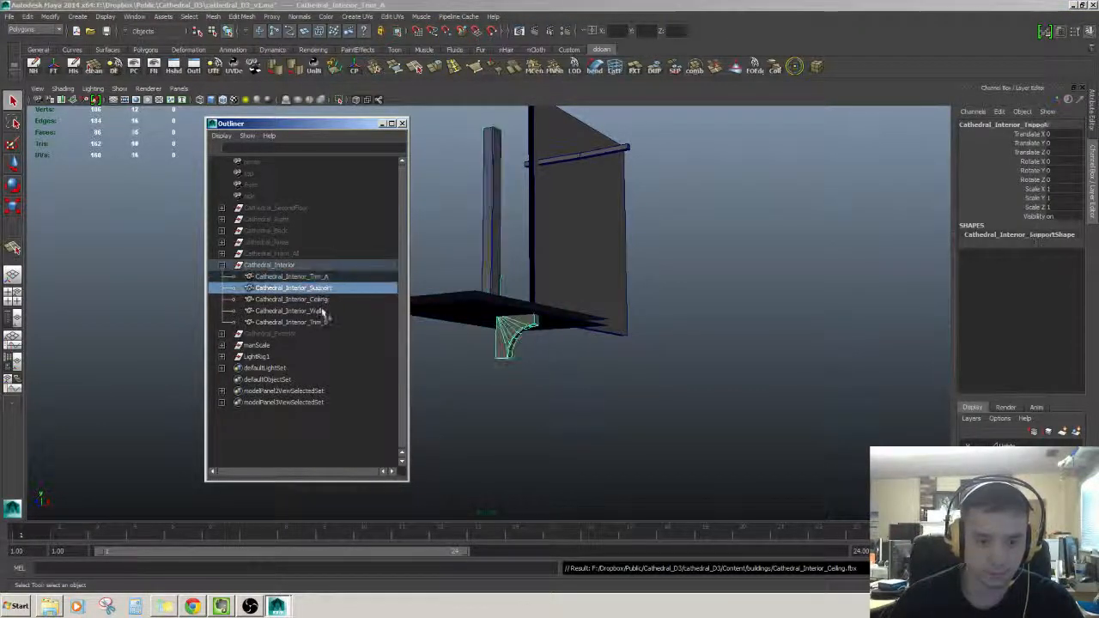
pyautogui.click(321, 300)
pyautogui.click(321, 312)
pyautogui.keyDown('alt'); pyautogui.moveTo(613, 322); pyautogui.dragTo(525, 343); pyautogui.keyUp('alt')
pyautogui.keyDown('alt'); pyautogui.moveTo(525, 343); pyautogui.dragTo(634, 341, button='middle'); pyautogui.keyUp('alt')
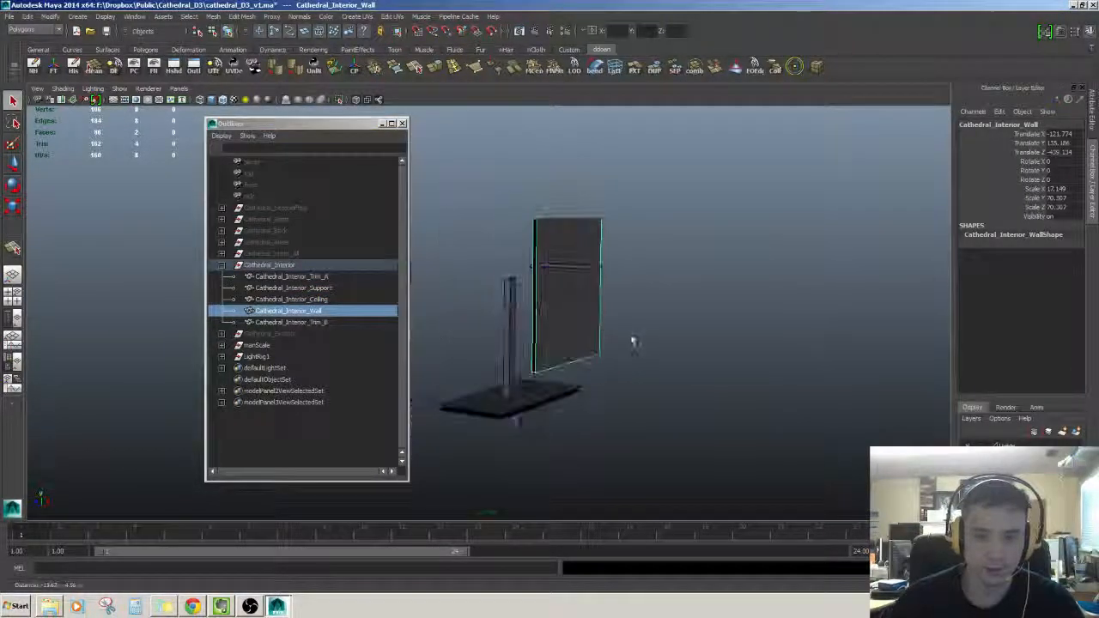
pyautogui.press('w')
pyautogui.keyDown('alt'); pyautogui.moveTo(634, 341); pyautogui.dragTo(568, 291); pyautogui.keyUp('alt')
pyautogui.click(355, 68)
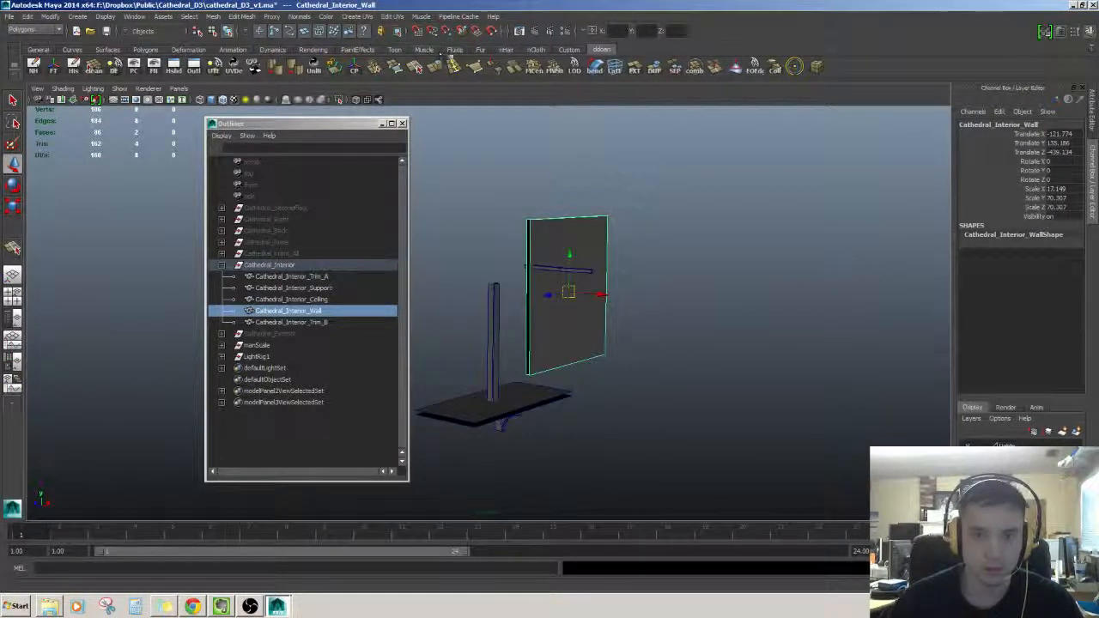
# Set the absolute X, Y and Z position of Cathedral_Interior_Wall to 0 and freeze its transformations.
pyautogui.press('Tab')
pyautogui.write('0')
pyautogui.press('Tab')
pyautogui.write('0')
pyautogui.press('Return')
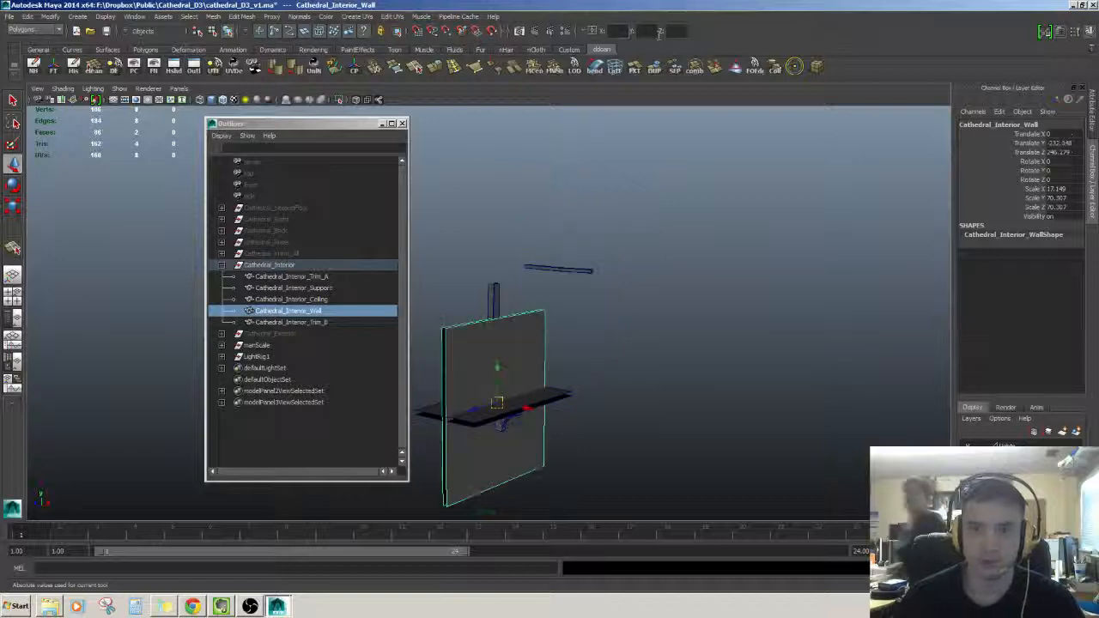
pyautogui.keyDown('alt'); pyautogui.moveTo(687, 351); pyautogui.dragTo(682, 396); pyautogui.keyUp('alt')
pyautogui.click(53, 67)
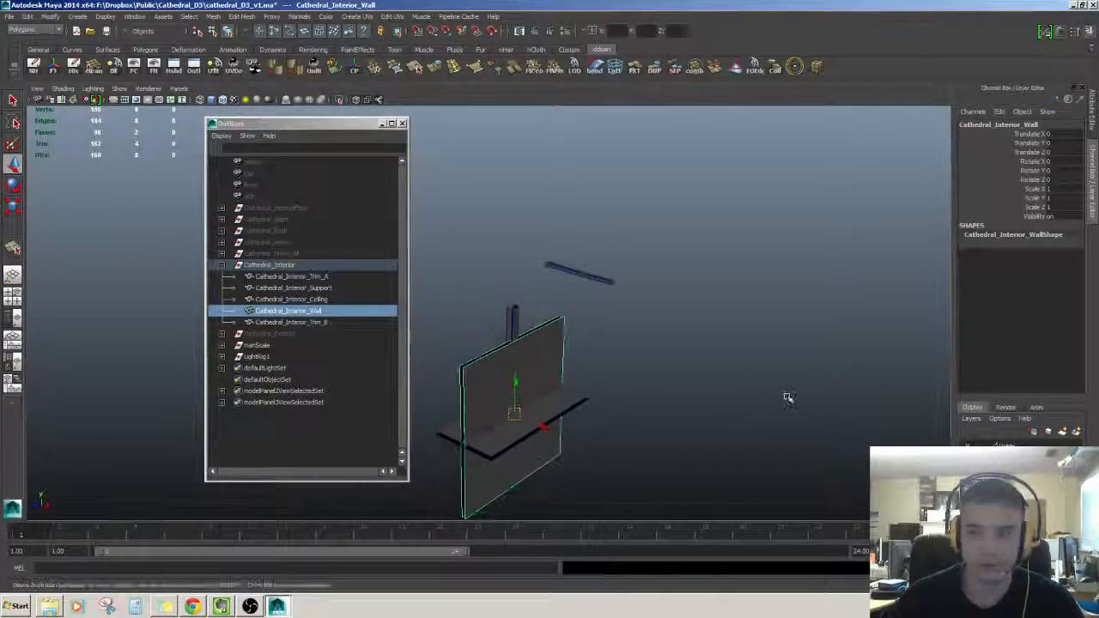
# Start exporting the selected wall to Content\buildings and paste the copied name Cathedral_Interior_Ceiling as the file name.
pyautogui.keyDown('alt'); pyautogui.moveTo(784, 397); pyautogui.dragTo(662, 355); pyautogui.keyUp('alt')
pyautogui.scroll(2, 525, 362)
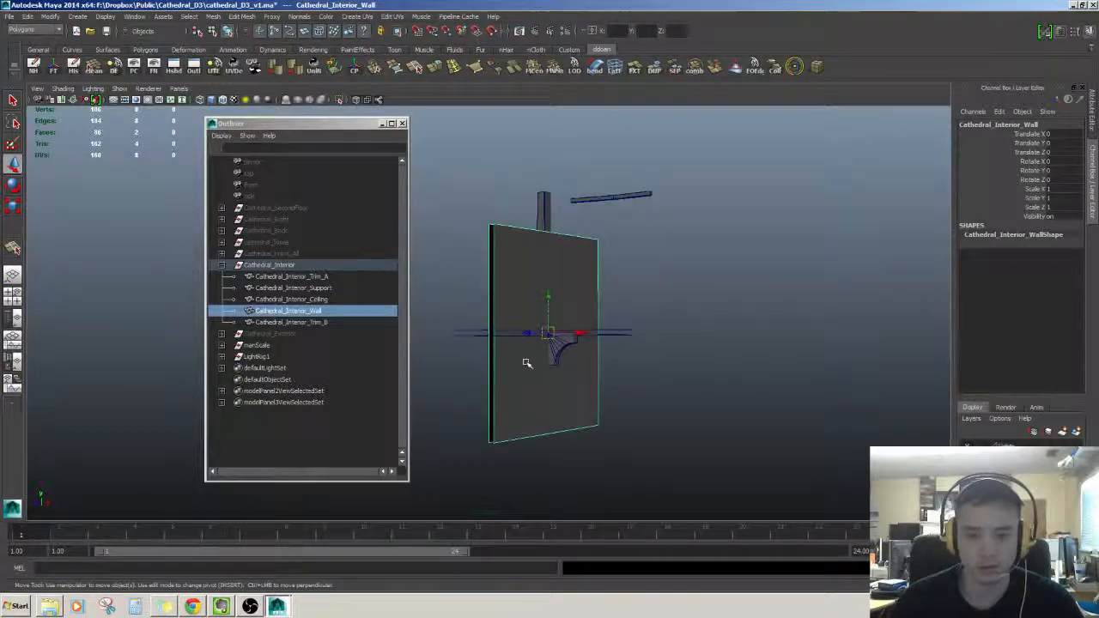
pyautogui.click(11, 16)
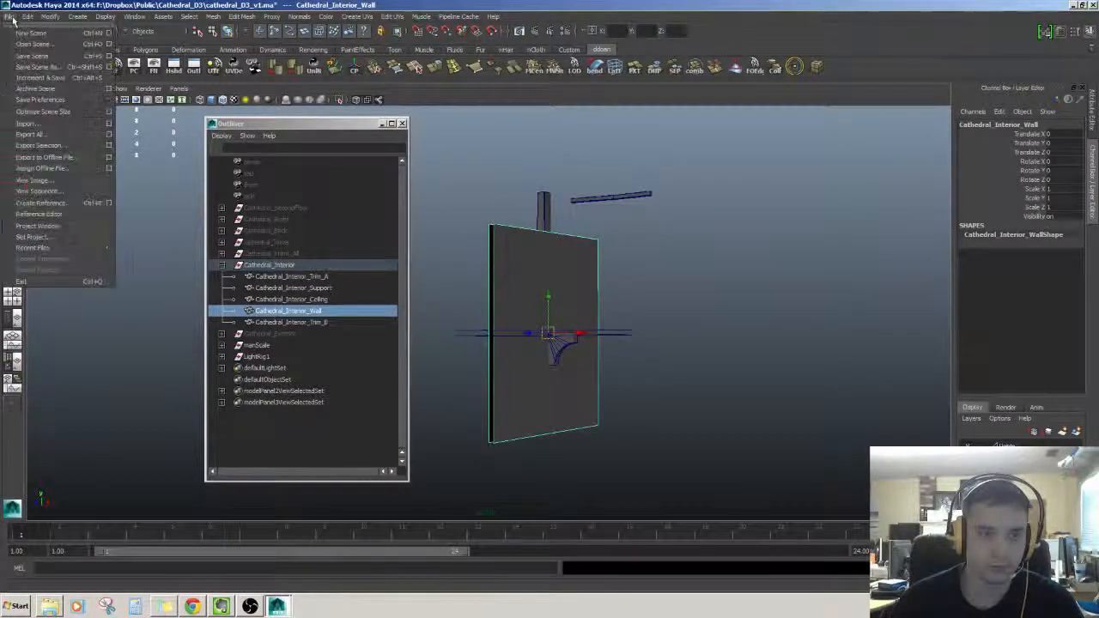
pyautogui.click(34, 134)
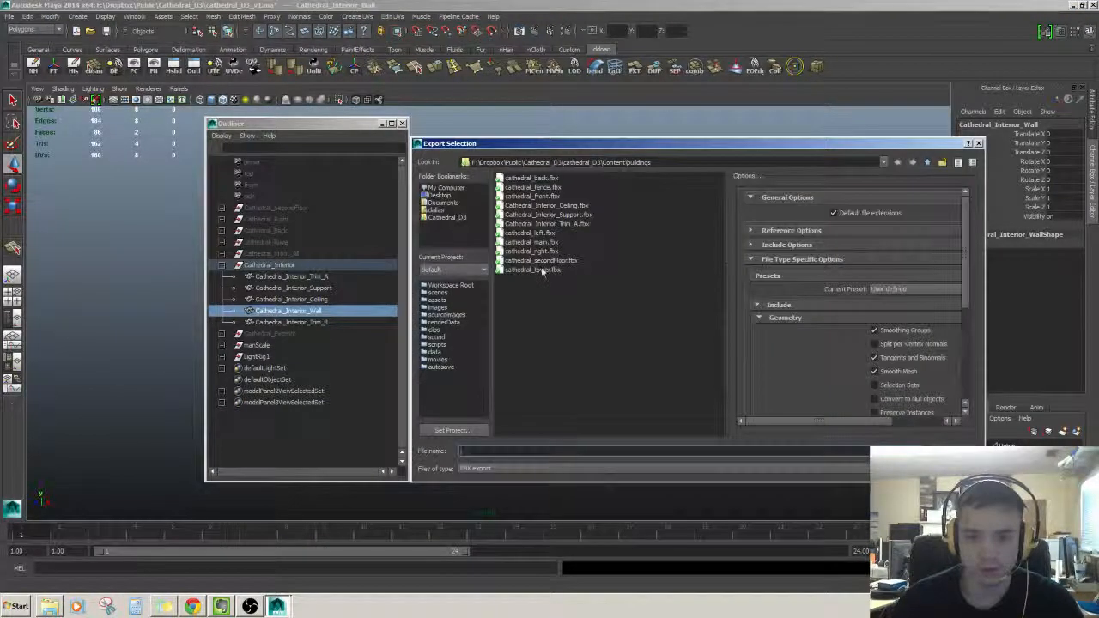
pyautogui.click(500, 445)
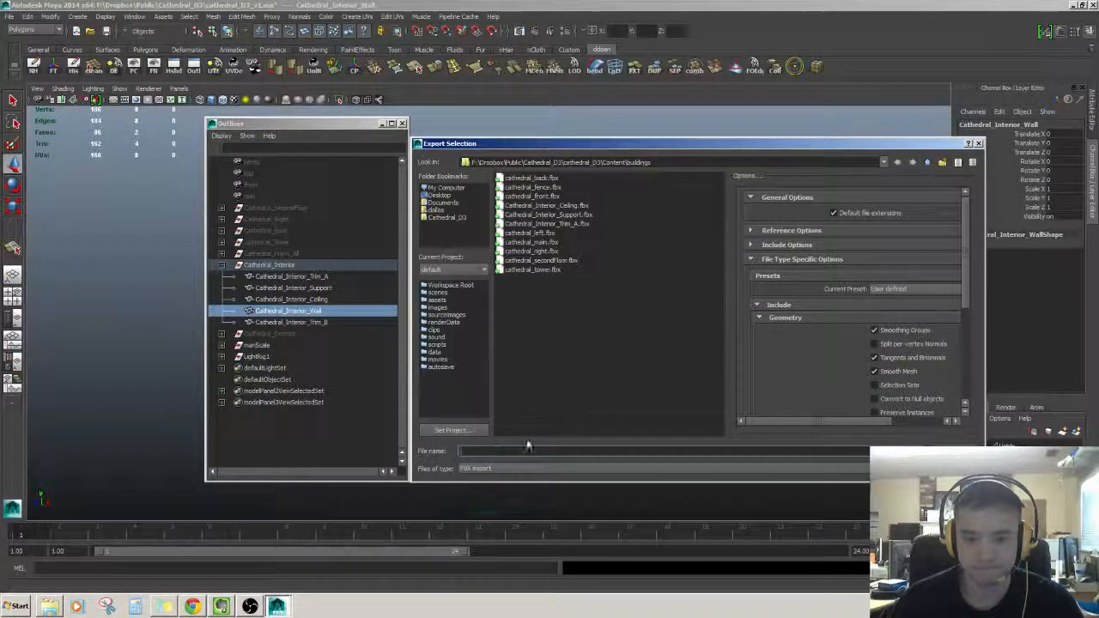
pyautogui.hotkey('ctrl', 'v')
pyautogui.click(749, 451)
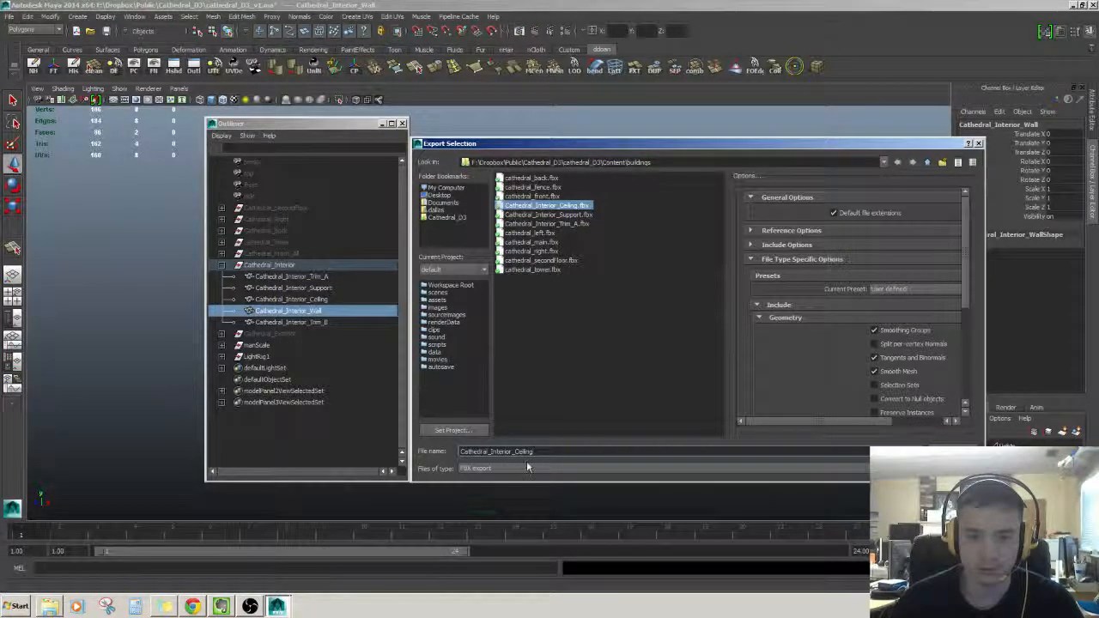
# Replace Ceiling with Wall so the file name reads Cathedral_Interior_Wall, and export the wall as FBX.
pyautogui.press('BackSpace')
pyautogui.press('BackSpace')
pyautogui.press('BackSpace')
pyautogui.press('BackSpace')
pyautogui.press('BackSpace')
pyautogui.press('BackSpace')
pyautogui.press('BackSpace')
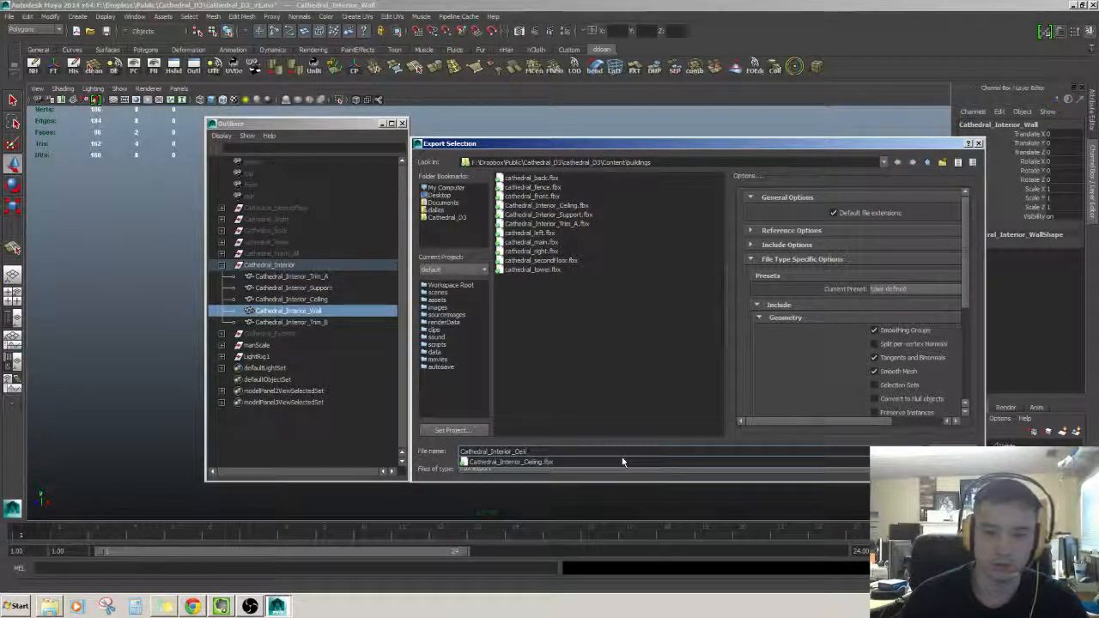
pyautogui.write('Wall')
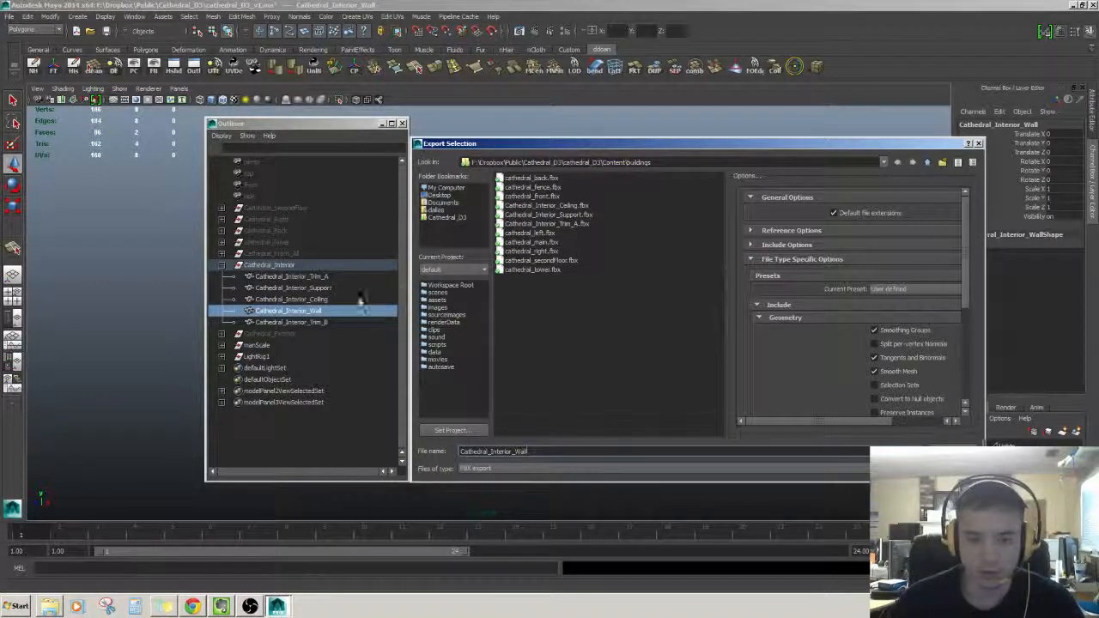
pyautogui.press('Return')
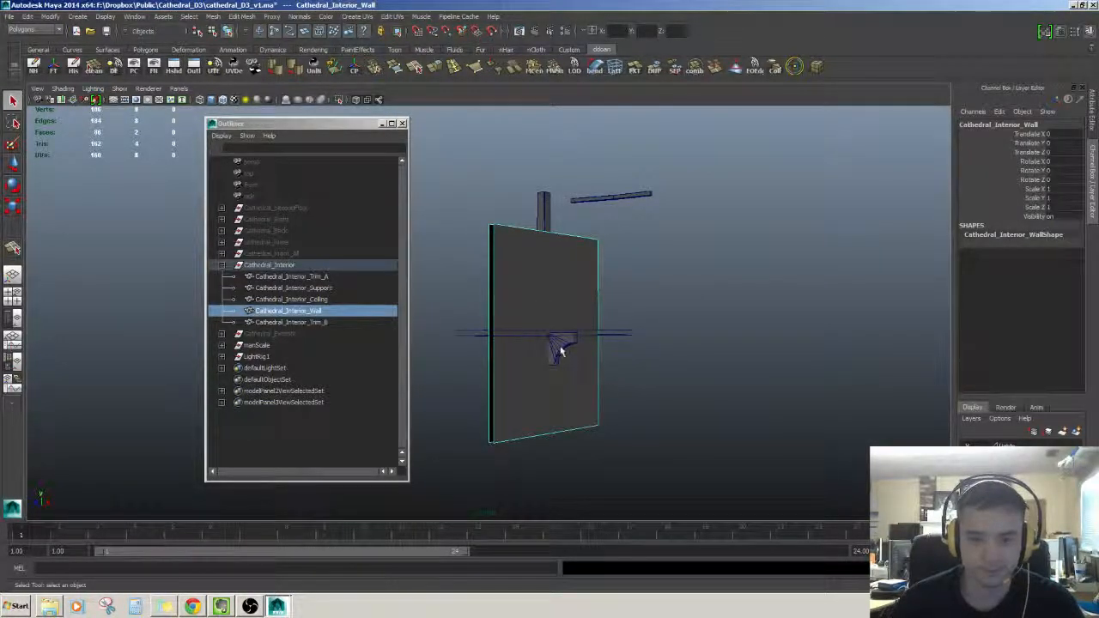
# Set the absolute X, Y and Z position of Cathedral_Interior_Trim_B to 0 and freeze its transformations.
pyautogui.click(635, 197)
pyautogui.press('w')
pyautogui.press('f')
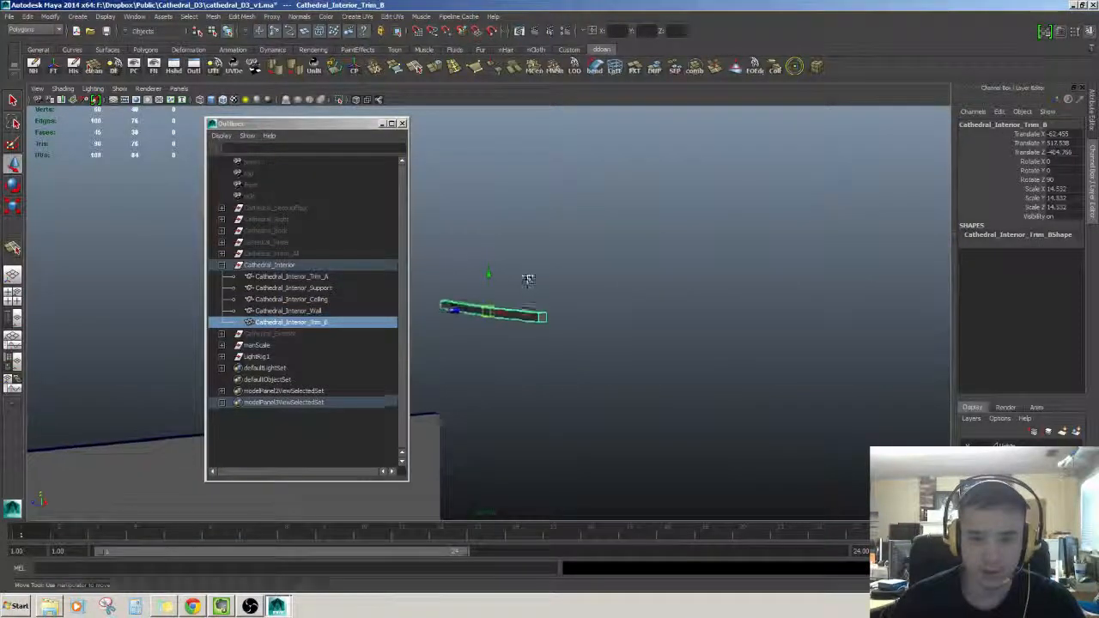
pyautogui.keyDown('alt'); pyautogui.moveTo(528, 279); pyautogui.dragTo(719, 244); pyautogui.keyUp('alt')
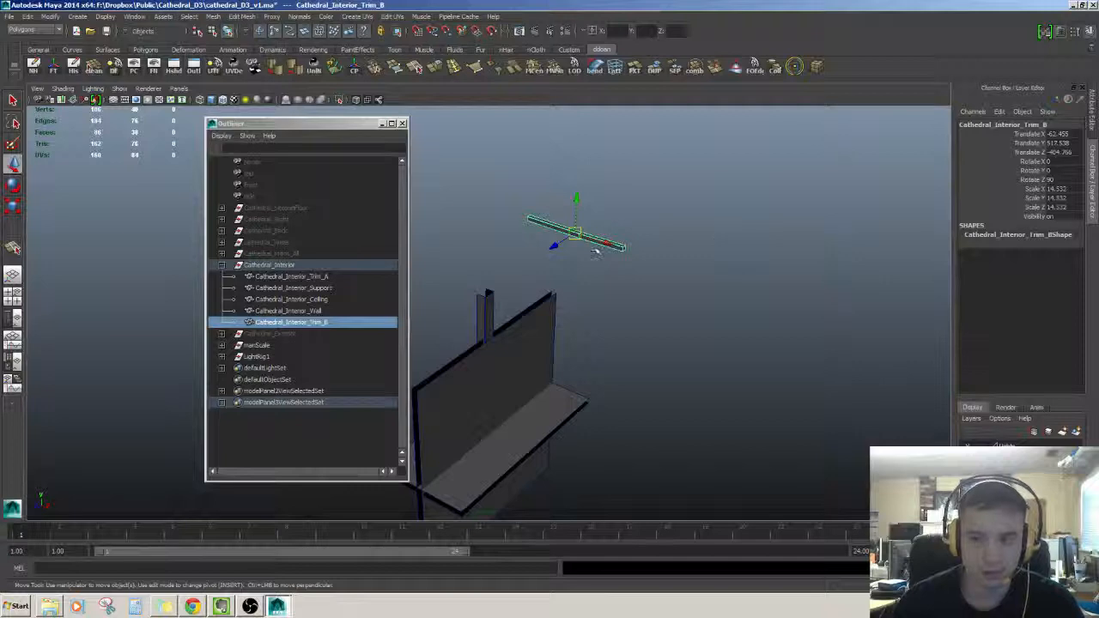
pyautogui.keyDown('alt'); pyautogui.moveTo(594, 251); pyautogui.dragTo(601, 239); pyautogui.keyUp('alt')
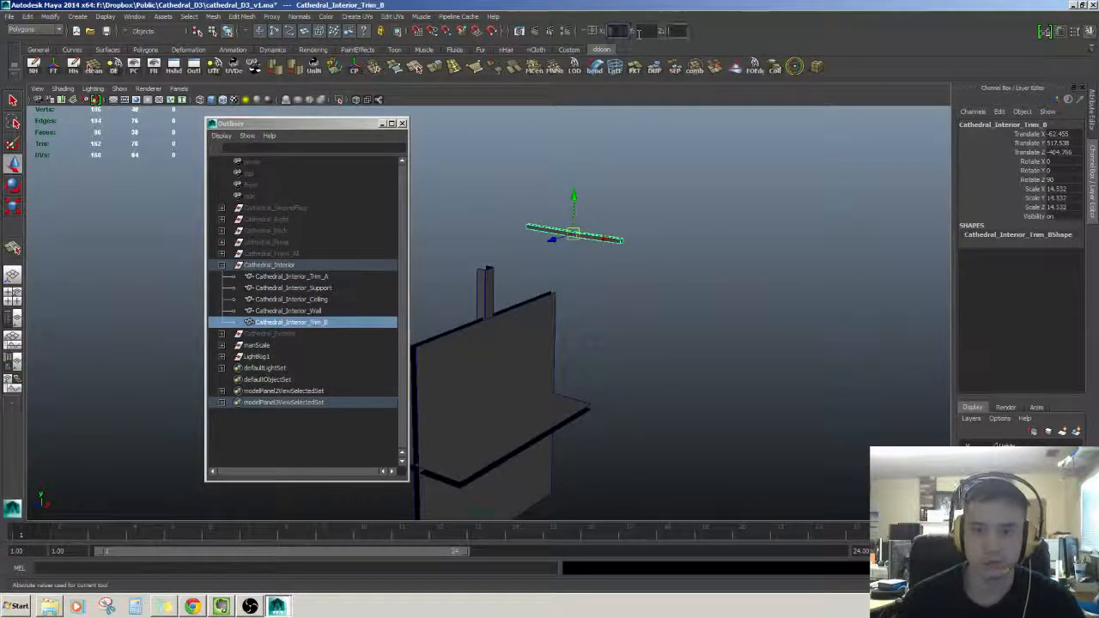
pyautogui.write('0')
pyautogui.press('Return')
pyautogui.keyDown('alt'); pyautogui.moveTo(601, 283); pyautogui.dragTo(558, 258); pyautogui.keyUp('alt')
pyautogui.keyDown('alt'); pyautogui.moveTo(558, 257); pyautogui.dragTo(618, 250, button='right'); pyautogui.keyUp('alt')
pyautogui.keyDown('alt'); pyautogui.moveTo(618, 249); pyautogui.dragTo(613, 326); pyautogui.keyUp('alt')
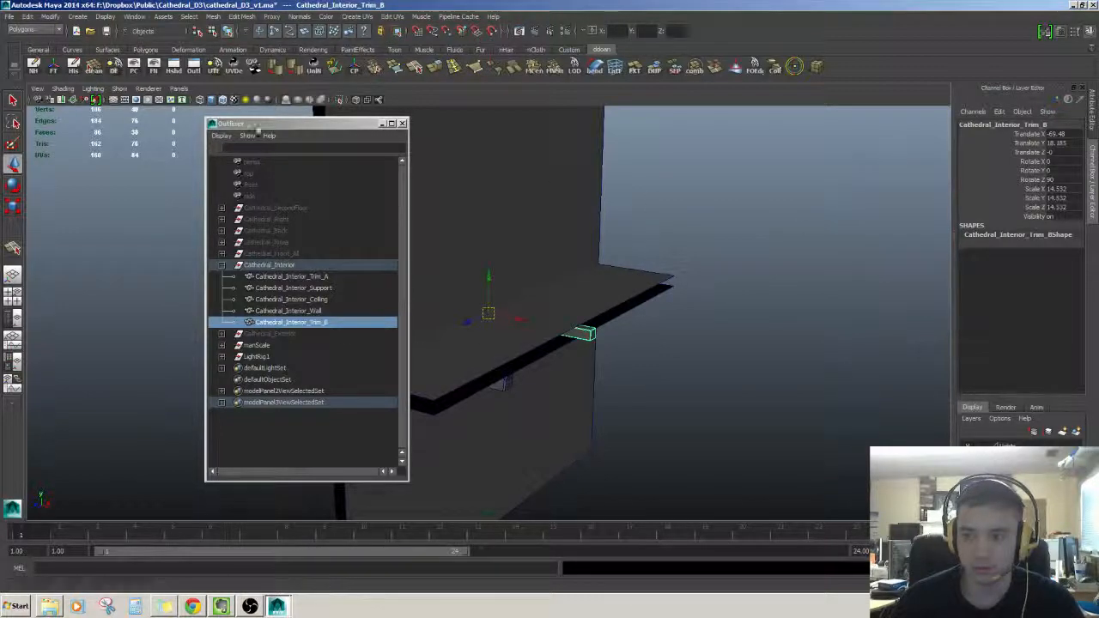
pyautogui.click(53, 65)
# Copy the object name Cathedral_Interior_Trim_B from the outliner and keep the trim selected.
pyautogui.keyDown('alt'); pyautogui.moveTo(455, 214); pyautogui.dragTo(572, 222); pyautogui.keyUp('alt')
pyautogui.doubleClick(326, 323)
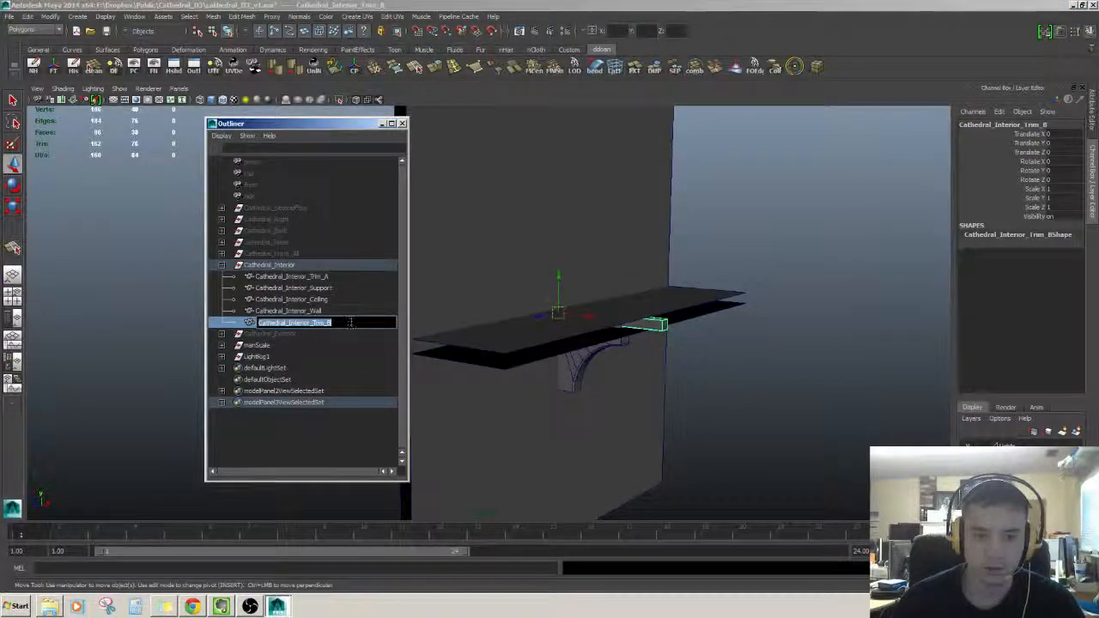
pyautogui.press('Return')
pyautogui.click(323, 323)
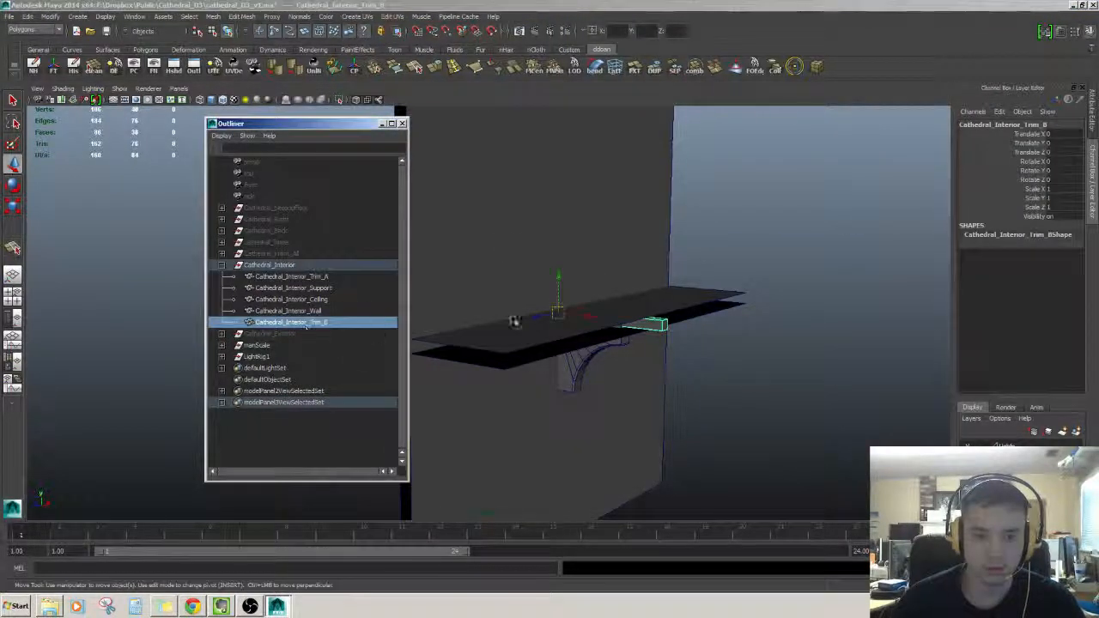
# Export the selected trim as FBX to Content\buildings under the copied name Cathedral_Interior_Trim_B, and clear the selection.
pyautogui.click(9, 17)
pyautogui.click(56, 146)
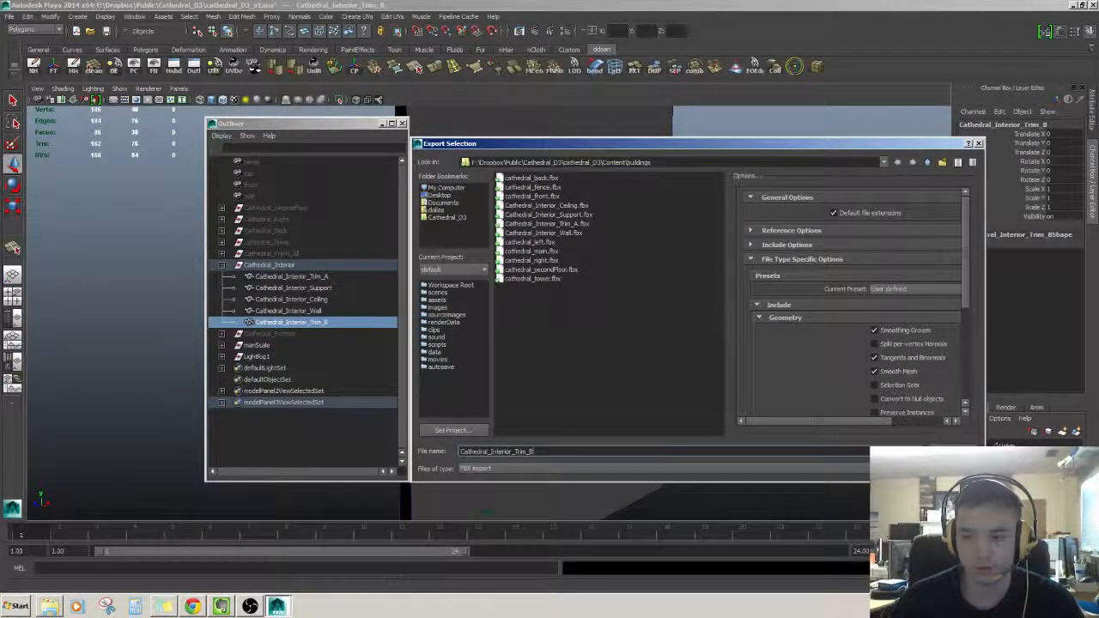
pyautogui.press('Return')
pyautogui.keyDown('alt'); pyautogui.moveTo(540, 287); pyautogui.dragTo(527, 290); pyautogui.keyUp('alt')
pyautogui.scroll(-4, 527, 289)
pyautogui.click(591, 272)
pyautogui.scroll(-5, 592, 272)
pyautogui.keyDown('alt'); pyautogui.moveTo(591, 272); pyautogui.dragTo(633, 311); pyautogui.keyUp('alt')
pyautogui.moveTo(498, 392); pyautogui.dragTo(660, 246)
pyautogui.scroll(3, 645, 222)
pyautogui.click(658, 231)
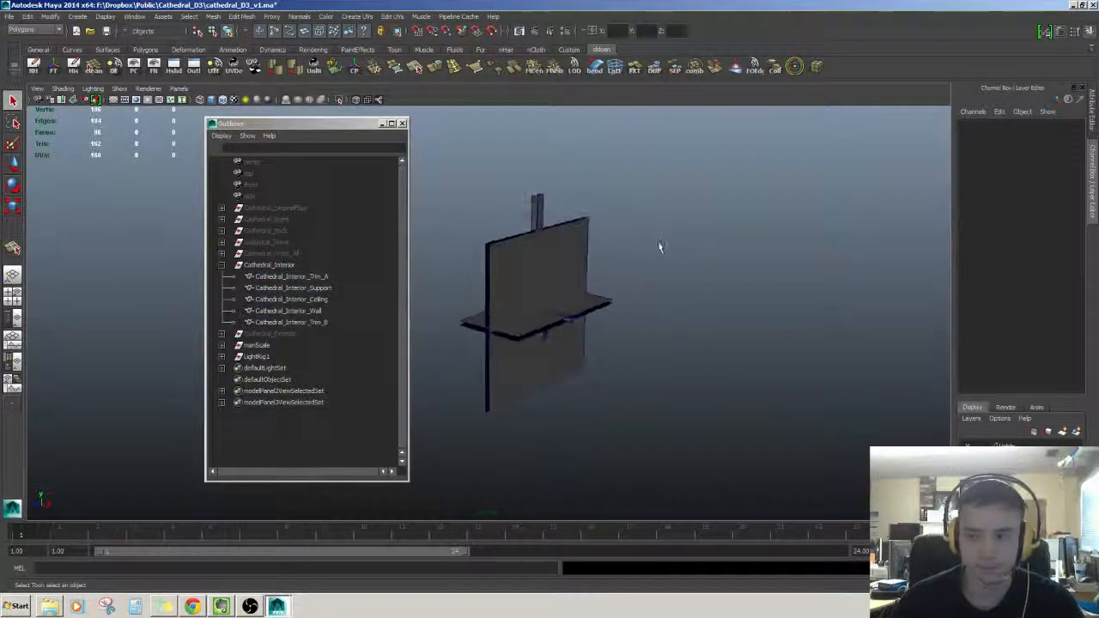
# Collapse and hide the Cathedral_Interior group, and show the hidden Cathedral_Front_All group.
pyautogui.click(277, 265)
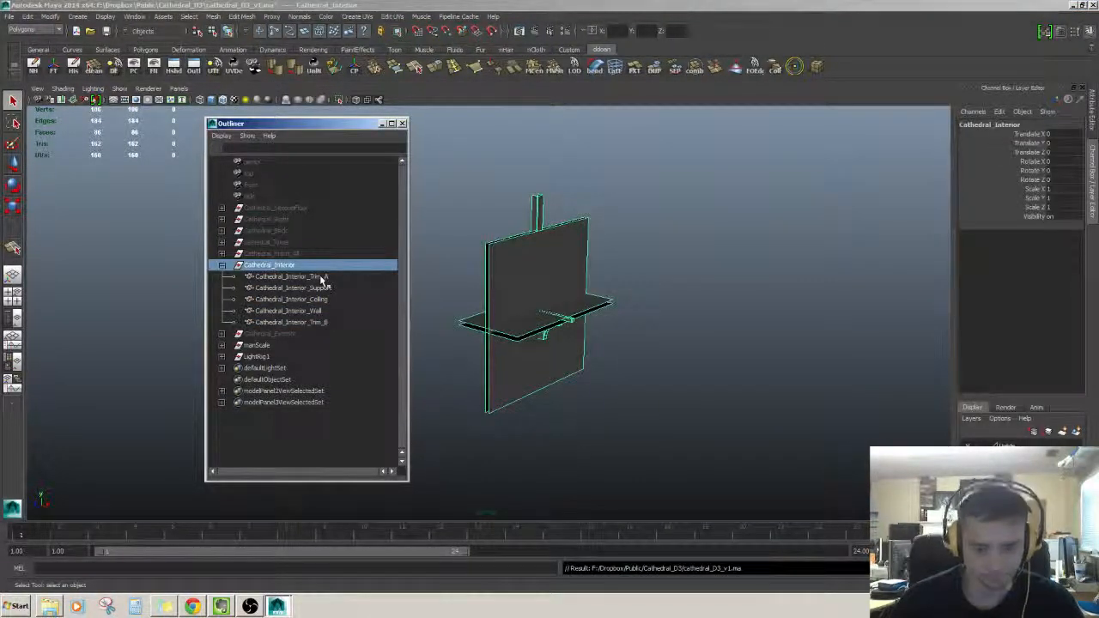
pyautogui.click(222, 265)
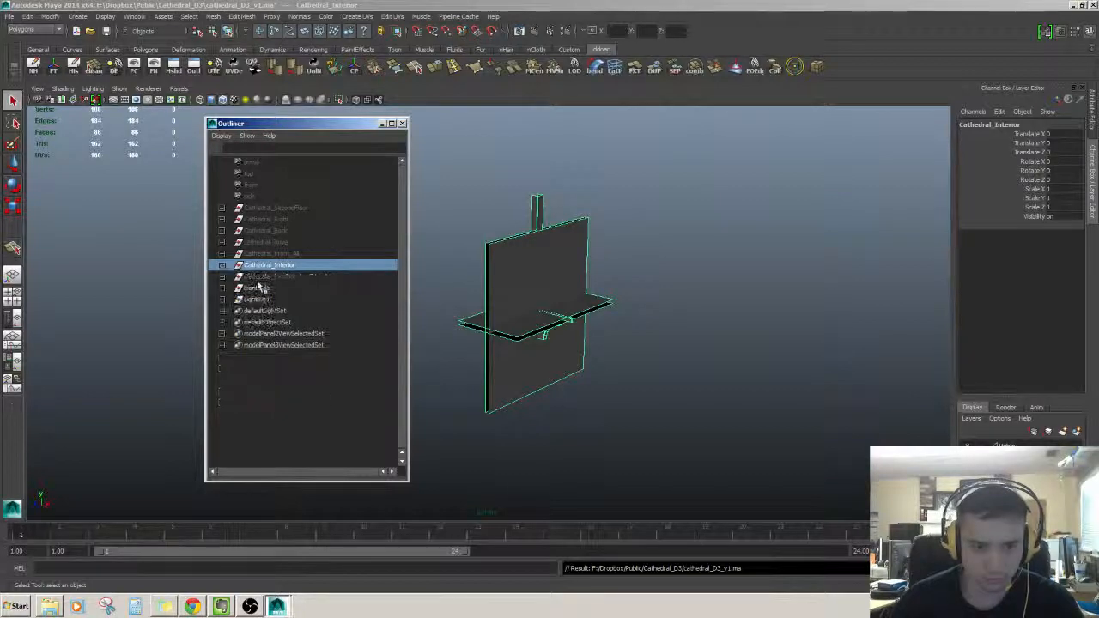
pyautogui.hotkey('ctrl', 'h')
pyautogui.click(304, 255)
pyautogui.hotkey('shift', 'h')
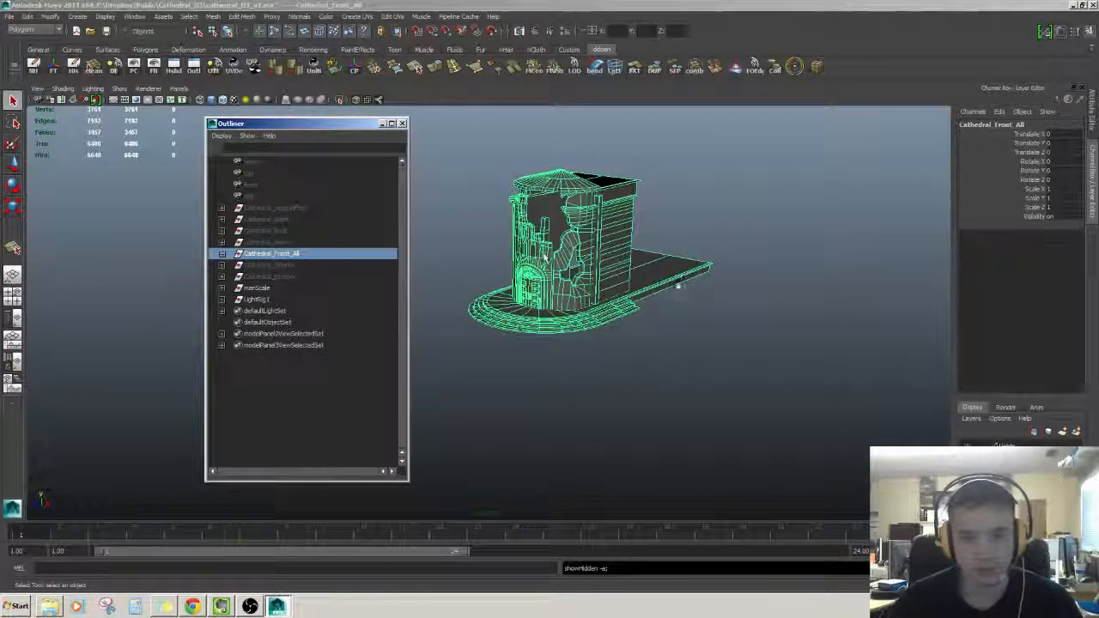
# Expand the Cathedral_Front_All group, then select and frame its Cathedral_Door subgroup.
pyautogui.click(679, 286)
pyautogui.press('w')
pyautogui.scroll(2, 538, 338)
pyautogui.click(536, 337)
pyautogui.keyDown('alt'); pyautogui.moveTo(541, 311); pyautogui.dragTo(661, 331); pyautogui.keyUp('alt')
pyautogui.click(222, 253)
pyautogui.moveTo(269, 265); pyautogui.dragTo(287, 276)
pyautogui.press('f')
pyautogui.click(314, 265)
pyautogui.keyDown('alt'); pyautogui.moveTo(592, 296); pyautogui.dragTo(588, 260); pyautogui.keyUp('alt')
# Duplicate the Cathedral_Door group and hide the original door.
pyautogui.hotkey('ctrl', 'd')
pyautogui.click(292, 265)
pyautogui.hotkey('ctrl', 'h')
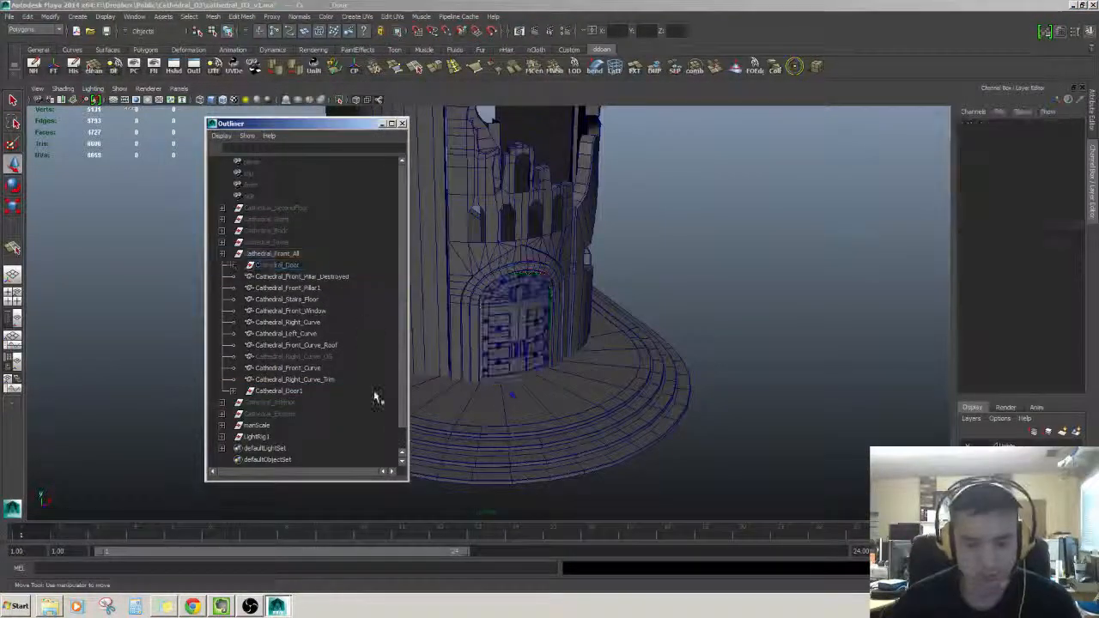
# Select the duplicated Cathedral_Door1 group and combine its meshes into a single mesh.
pyautogui.click(292, 392)
pyautogui.keyDown('alt'); pyautogui.moveTo(515, 318); pyautogui.dragTo(608, 319, button='right'); pyautogui.keyUp('alt')
pyautogui.moveTo(609, 318)
pyautogui.keyDown('alt'); pyautogui.mouseDown()
pyautogui.moveTo(535, 235)
pyautogui.moveTo(515, 308)
pyautogui.moveTo(583, 186)
pyautogui.moveTo(624, 283)
pyautogui.moveTo(615, 297)
pyautogui.moveTo(657, 289)
pyautogui.moveTo(579, 260)
pyautogui.moveTo(649, 257)
pyautogui.moveTo(657, 282)
pyautogui.moveTo(596, 250)
pyautogui.moveTo(635, 296)
pyautogui.moveTo(601, 313)
pyautogui.mouseUp(); pyautogui.keyUp('alt')
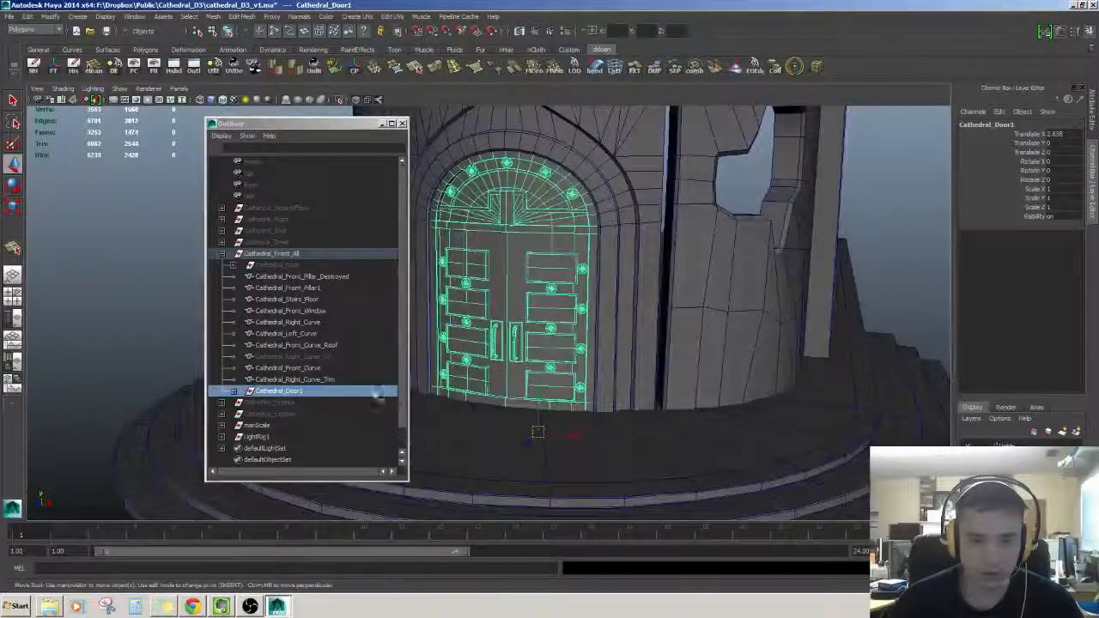
pyautogui.click(332, 380)
pyautogui.keyDown('alt'); pyautogui.moveTo(463, 386); pyautogui.dragTo(515, 393); pyautogui.keyUp('alt')
pyautogui.click(693, 69)
# Rename the new combined door mesh to Cathedral_Door.
pyautogui.doubleClick(283, 391)
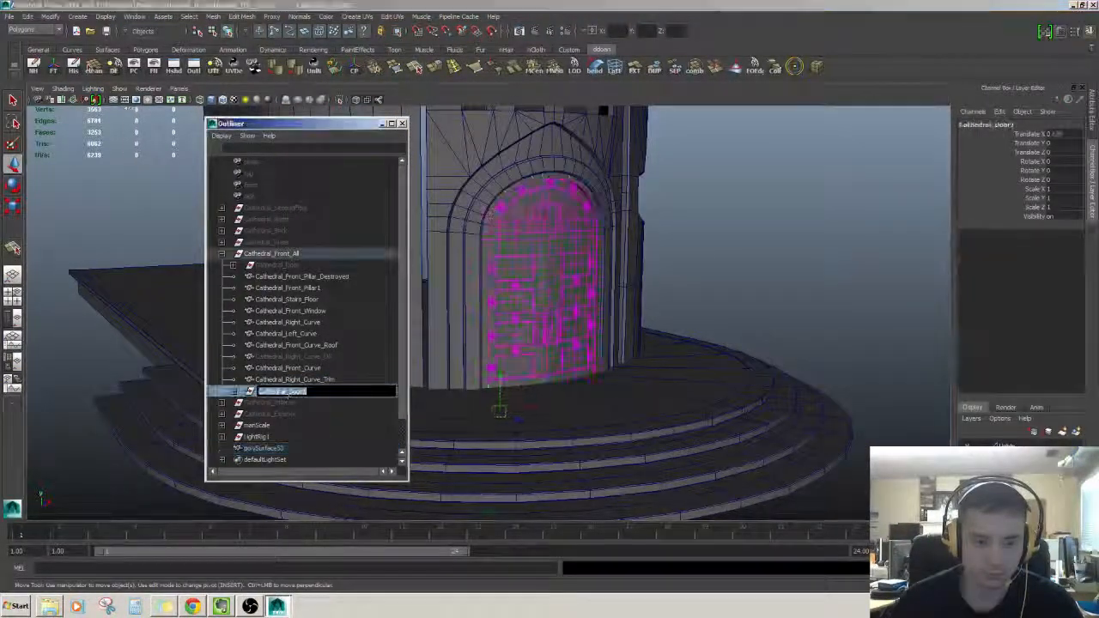
pyautogui.click(267, 447)
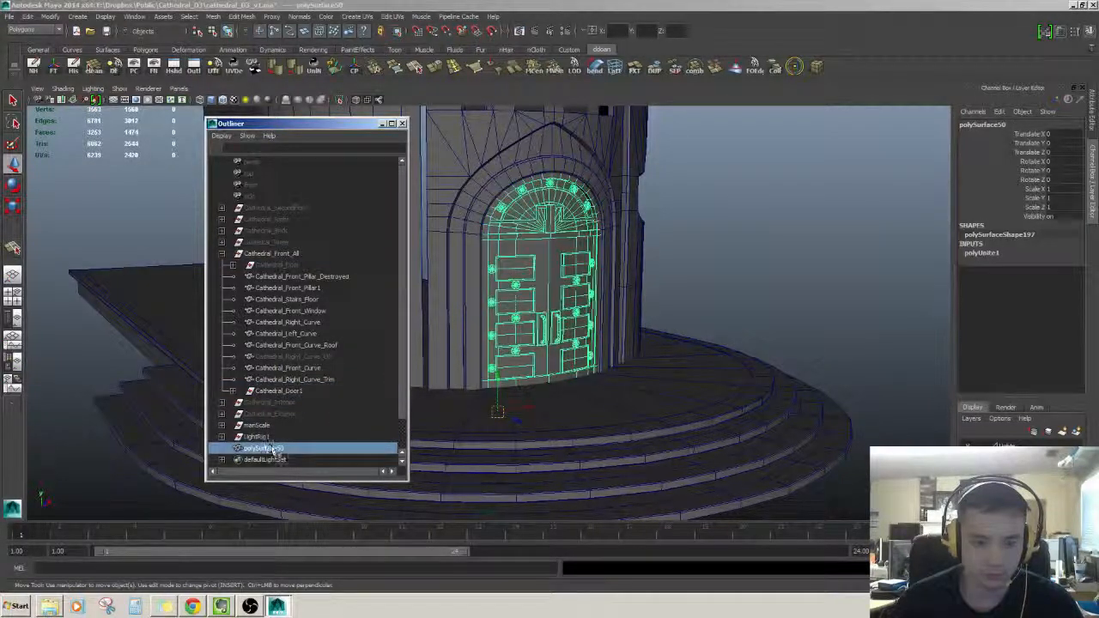
pyautogui.press('Return')
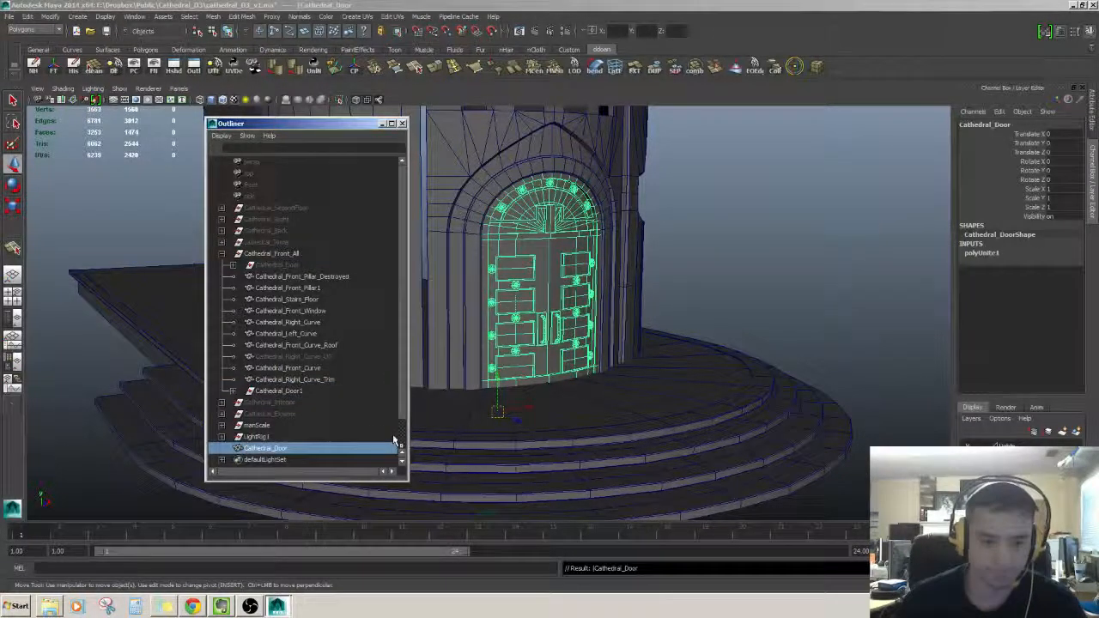
# Delete the construction history of the combined Cathedral_Door mesh.
pyautogui.click(269, 448)
pyautogui.keyDown('alt'); pyautogui.moveTo(612, 340); pyautogui.dragTo(629, 355); pyautogui.keyUp('alt')
pyautogui.click(74, 69)
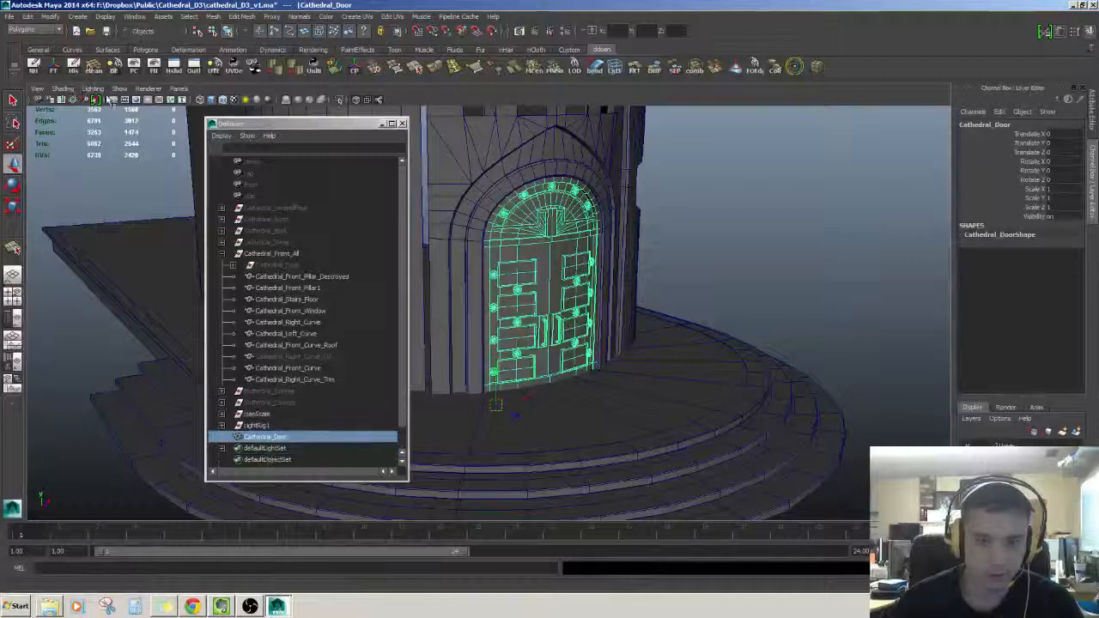
pyautogui.keyDown('alt'); pyautogui.moveTo(410, 336); pyautogui.dragTo(418, 347); pyautogui.keyUp('alt')
pyautogui.keyDown('alt'); pyautogui.moveTo(507, 375); pyautogui.dragTo(536, 365); pyautogui.keyUp('alt')
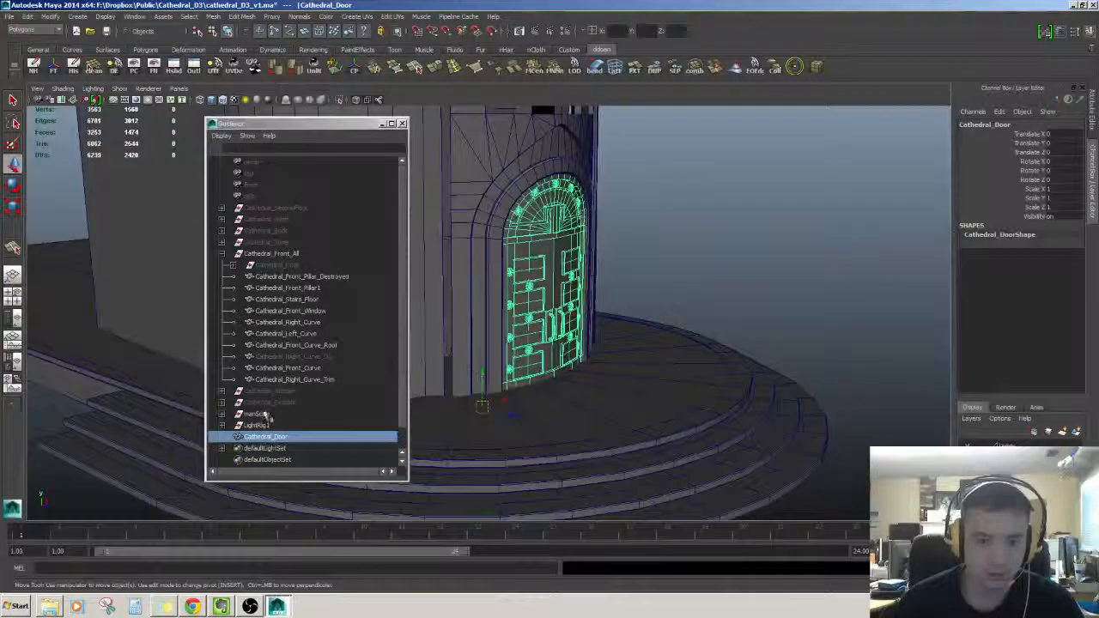
# Parent the combined door mesh under the Cathedral_Front_All group.
pyautogui.moveTo(275, 437); pyautogui.dragTo(296, 256, button='middle')
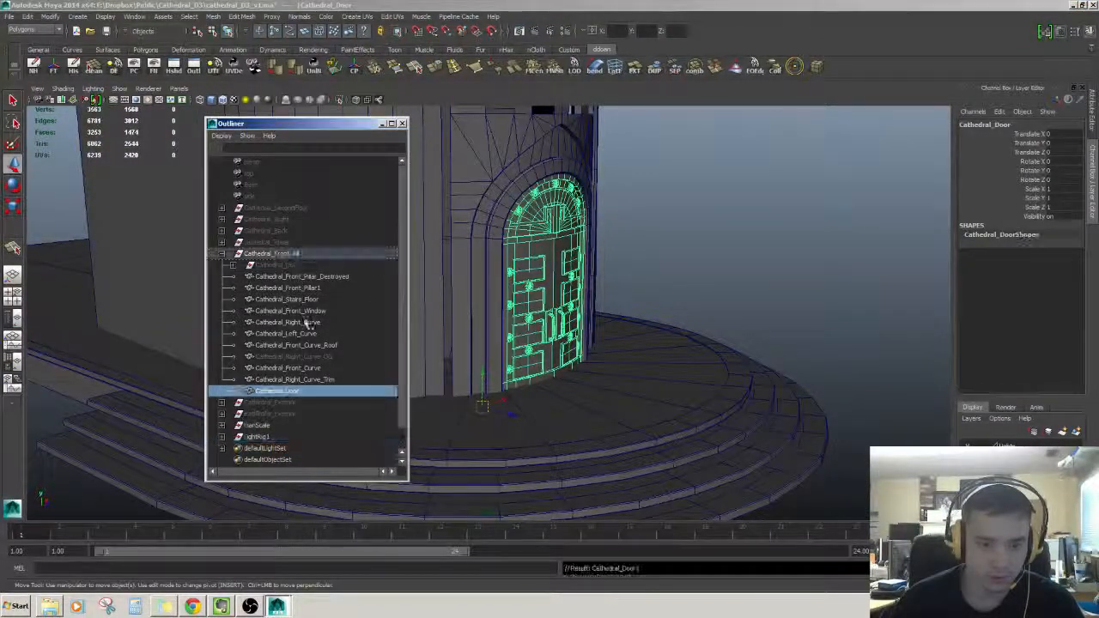
pyautogui.click(309, 382)
pyautogui.click(306, 393)
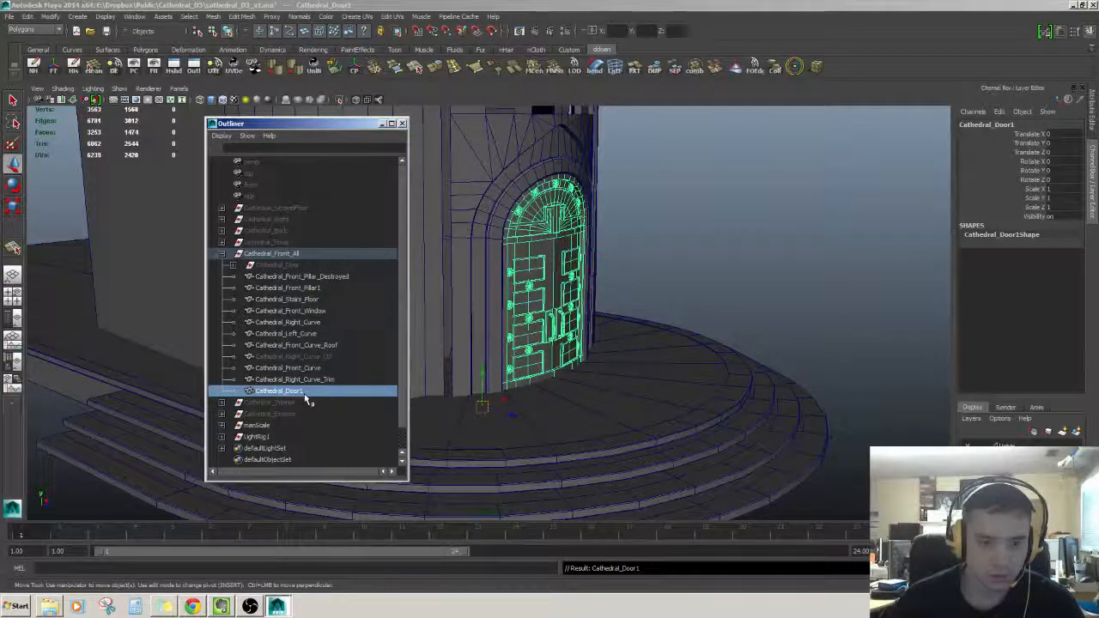
# Rename the hidden original door group to Cathedral_Door_OG.
pyautogui.click(297, 265)
pyautogui.doubleClick(309, 267)
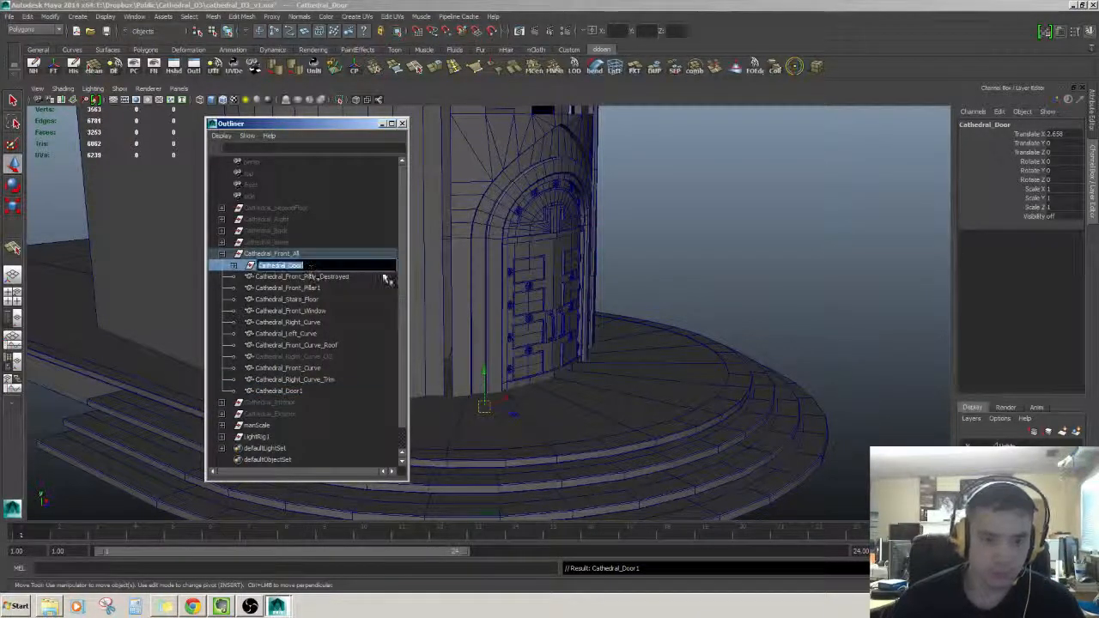
pyautogui.write('_OG')
pyautogui.press('Return')
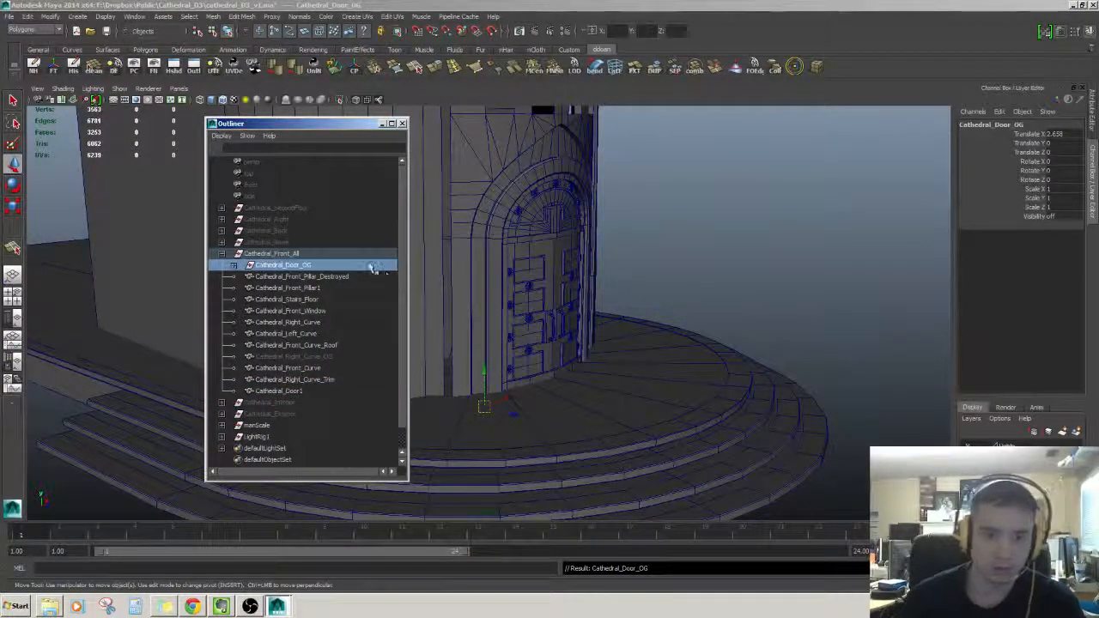
# Remove the trailing 1 from the combined door mesh's name, leaving Cathedral_Door.
pyautogui.click(369, 390)
pyautogui.doubleClick(371, 390)
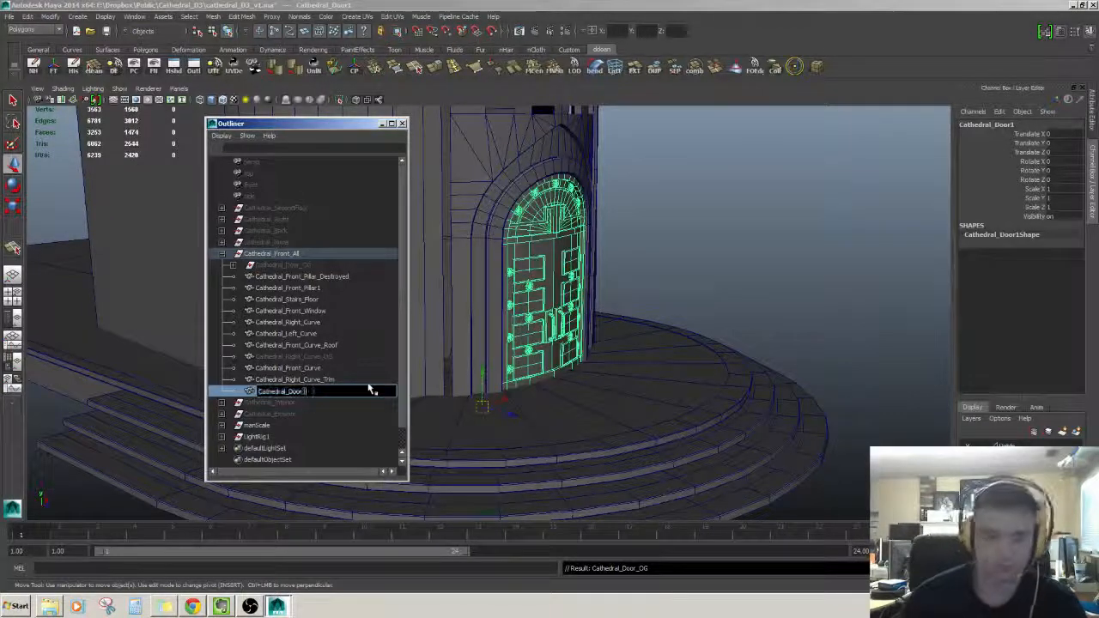
pyautogui.press('BackSpace')
pyautogui.press('Return')
pyautogui.keyDown('alt'); pyautogui.moveTo(515, 391); pyautogui.dragTo(529, 391); pyautogui.keyUp('alt')
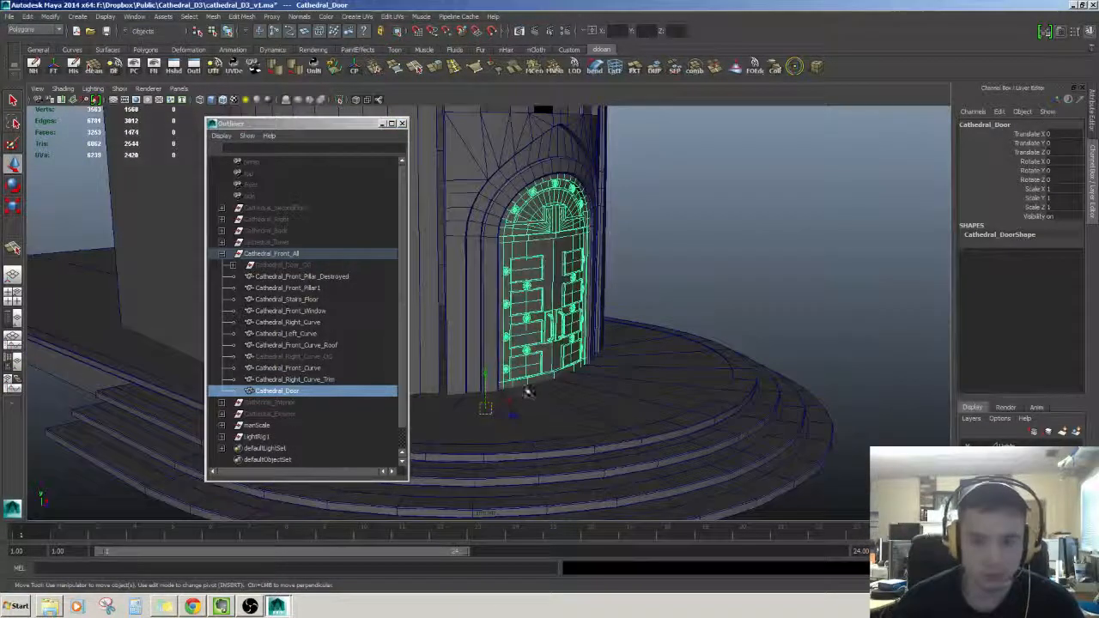
# Center the pivot of Cathedral_Door and place it at the door's bottom edge.
pyautogui.click(354, 67)
pyautogui.keyDown('alt'); pyautogui.moveTo(578, 280); pyautogui.dragTo(558, 280); pyautogui.keyUp('alt')
pyautogui.keyDown('alt'); pyautogui.moveTo(558, 280); pyautogui.dragTo(608, 260, button='right'); pyautogui.keyUp('alt')
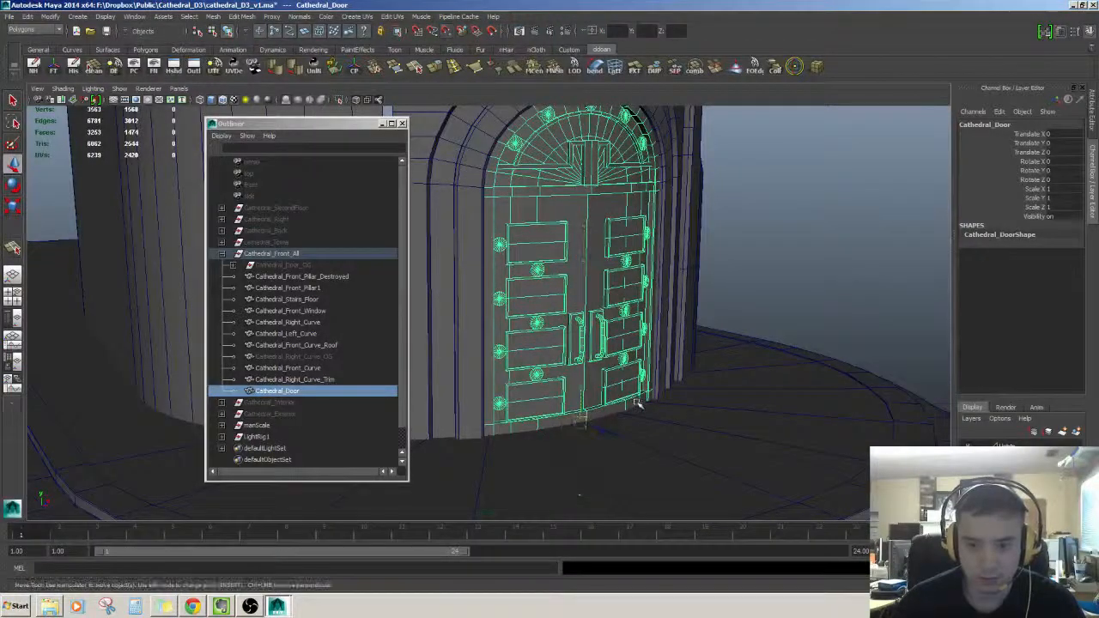
pyautogui.keyDown('alt'); pyautogui.moveTo(634, 401); pyautogui.dragTo(655, 444); pyautogui.keyUp('alt')
pyautogui.keyDown('alt'); pyautogui.moveTo(655, 444); pyautogui.dragTo(613, 324, button='right'); pyautogui.keyUp('alt')
pyautogui.keyDown('alt'); pyautogui.moveTo(613, 324); pyautogui.dragTo(615, 283); pyautogui.keyUp('alt')
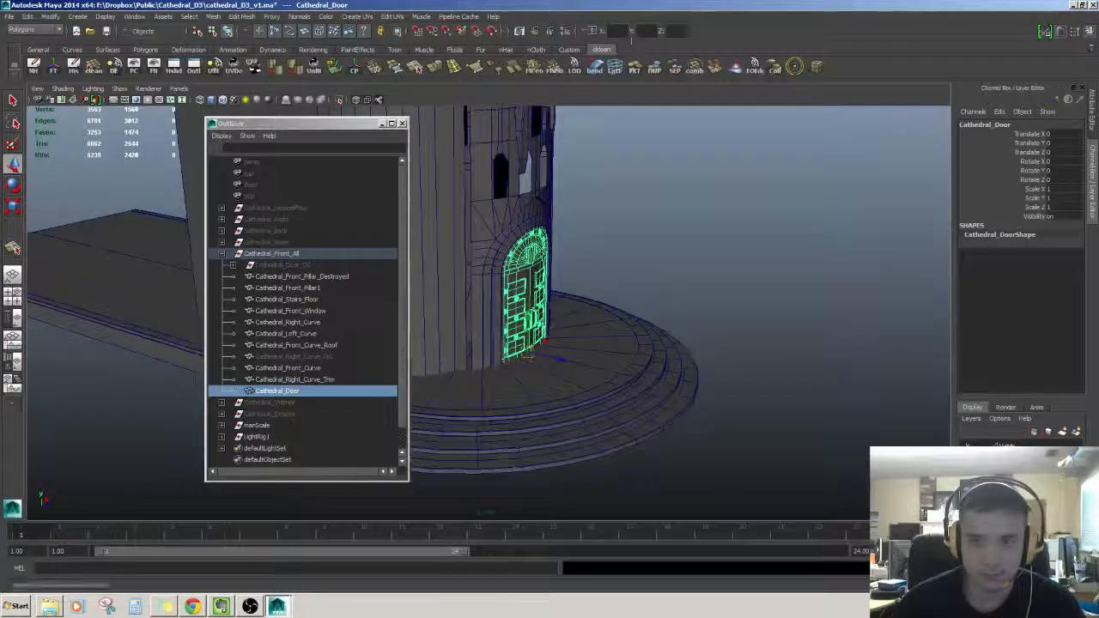
# Set the door's absolute X, Y and Z position to 0.
pyautogui.write('0')
pyautogui.press('Tab')
pyautogui.write('0')
pyautogui.press('Tab')
pyautogui.write('0')
pyautogui.press('Return')
# Freeze the transformations of Cathedral_Door at the origin.
pyautogui.keyDown('alt'); pyautogui.moveTo(701, 206); pyautogui.dragTo(658, 183); pyautogui.keyUp('alt')
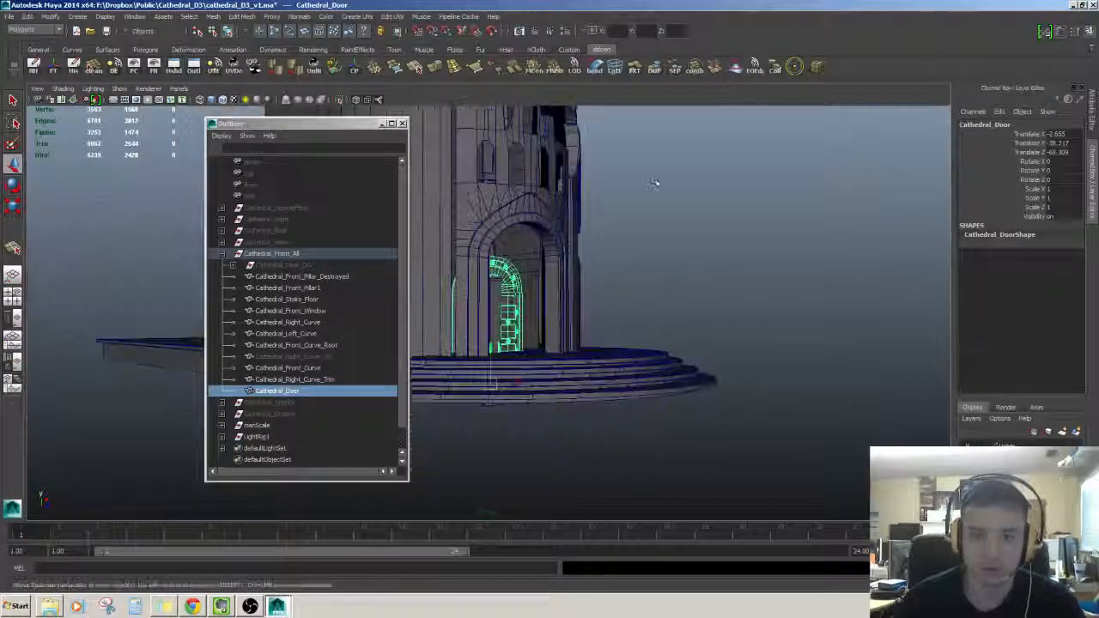
pyautogui.keyDown('alt'); pyautogui.moveTo(657, 183); pyautogui.dragTo(675, 262, button='right'); pyautogui.keyUp('alt')
pyautogui.keyDown('alt'); pyautogui.moveTo(674, 262); pyautogui.dragTo(563, 338); pyautogui.keyUp('alt')
pyautogui.click(61, 68)
pyautogui.scroll(-2, 686, 314)
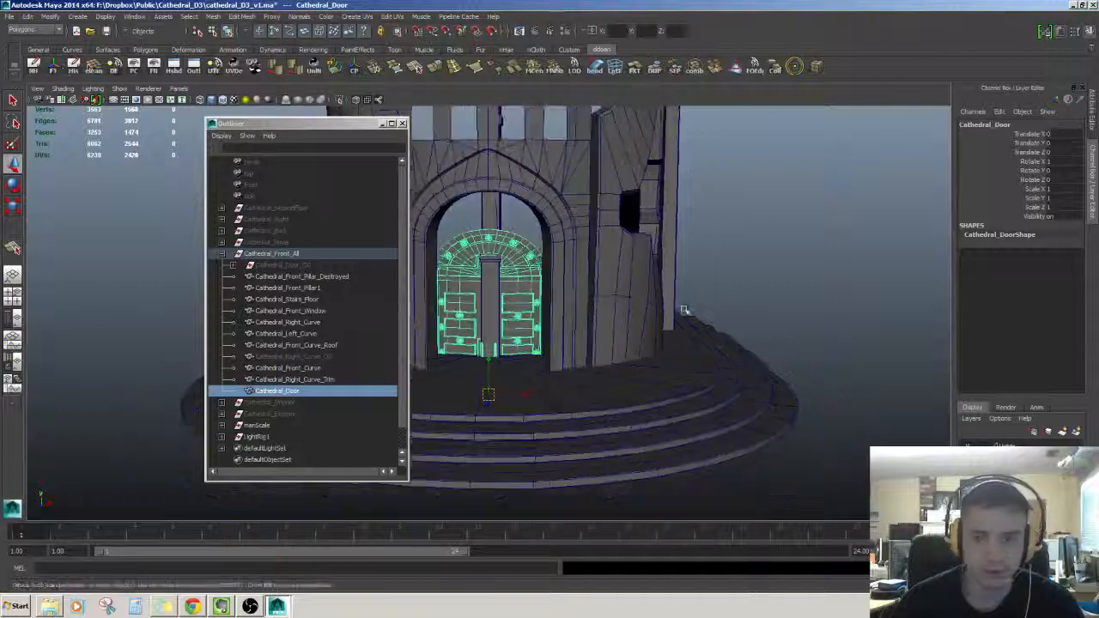
pyautogui.keyDown('alt'); pyautogui.moveTo(687, 314); pyautogui.dragTo(632, 320); pyautogui.keyUp('alt')
pyautogui.keyDown('alt'); pyautogui.moveTo(564, 321); pyautogui.dragTo(613, 310); pyautogui.keyUp('alt')
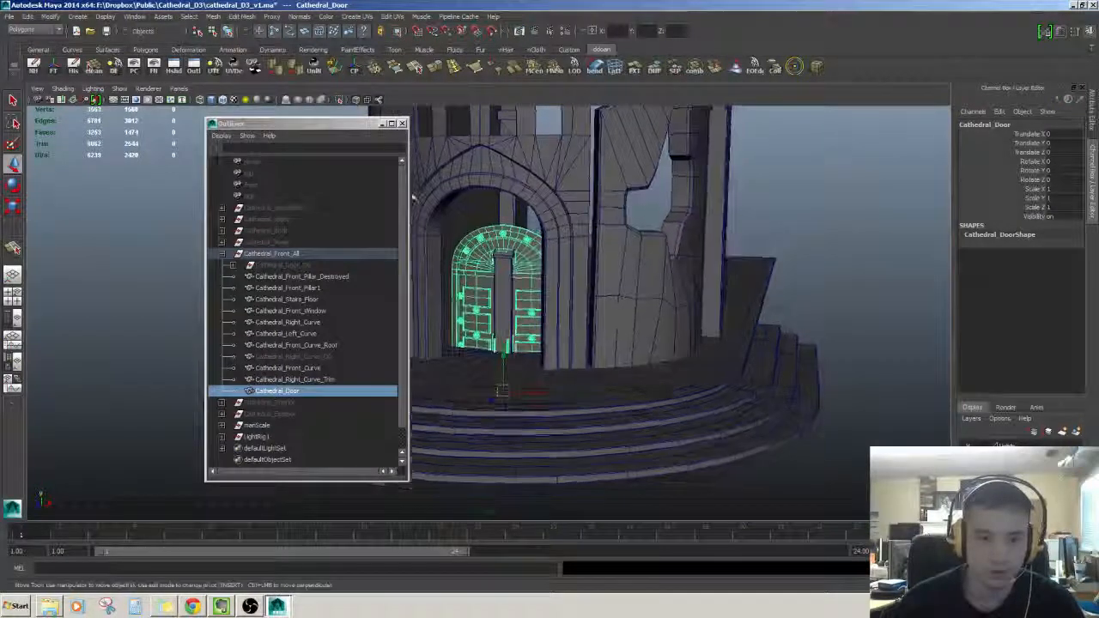
# Export the selected door as FBX to Content\buildings under the name Cathedral_Door.
pyautogui.click(11, 17)
pyautogui.click(60, 152)
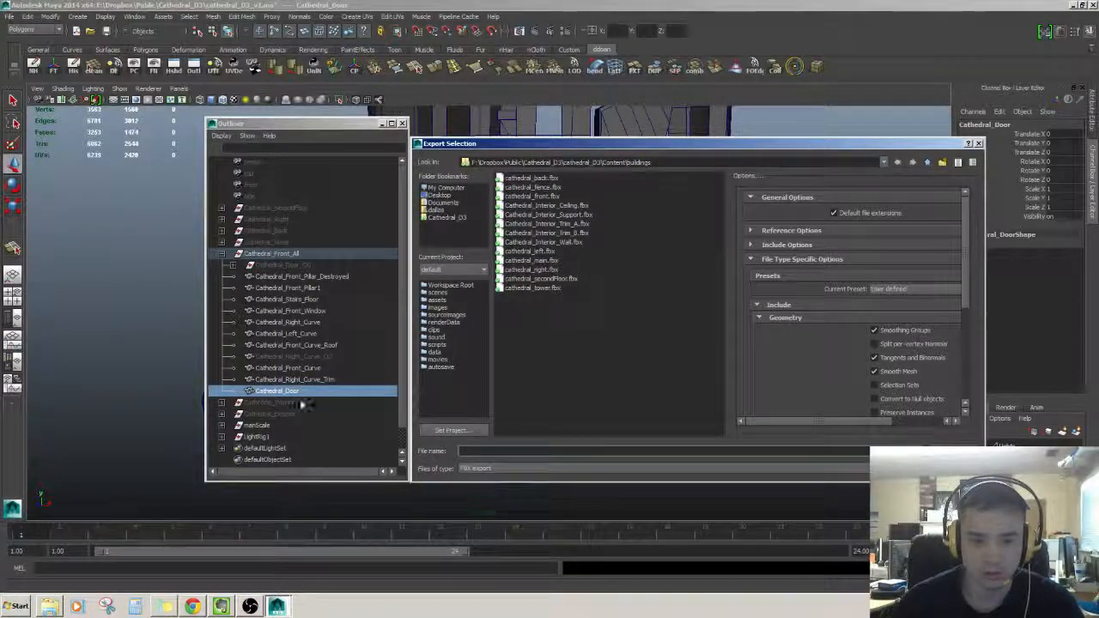
pyautogui.write('C')
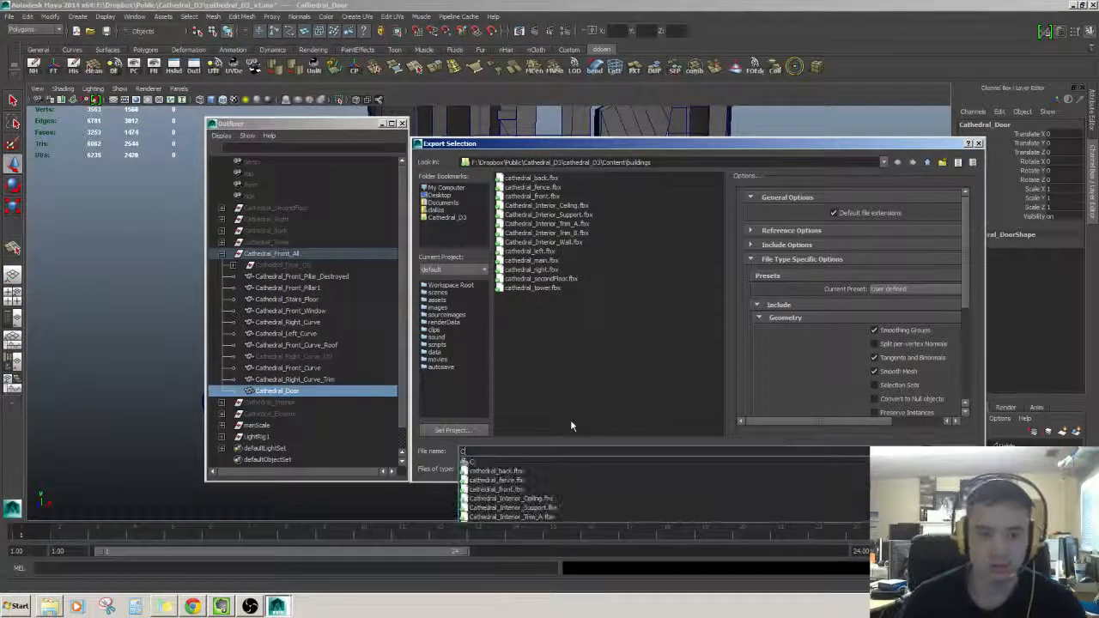
pyautogui.write('athedral')
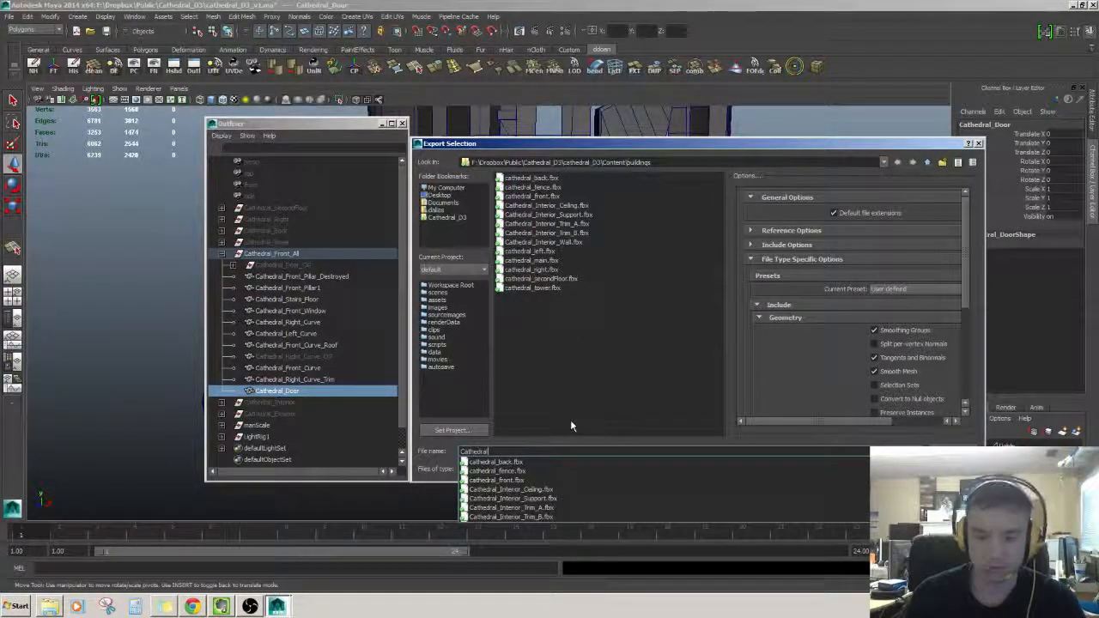
pyautogui.write('_Door')
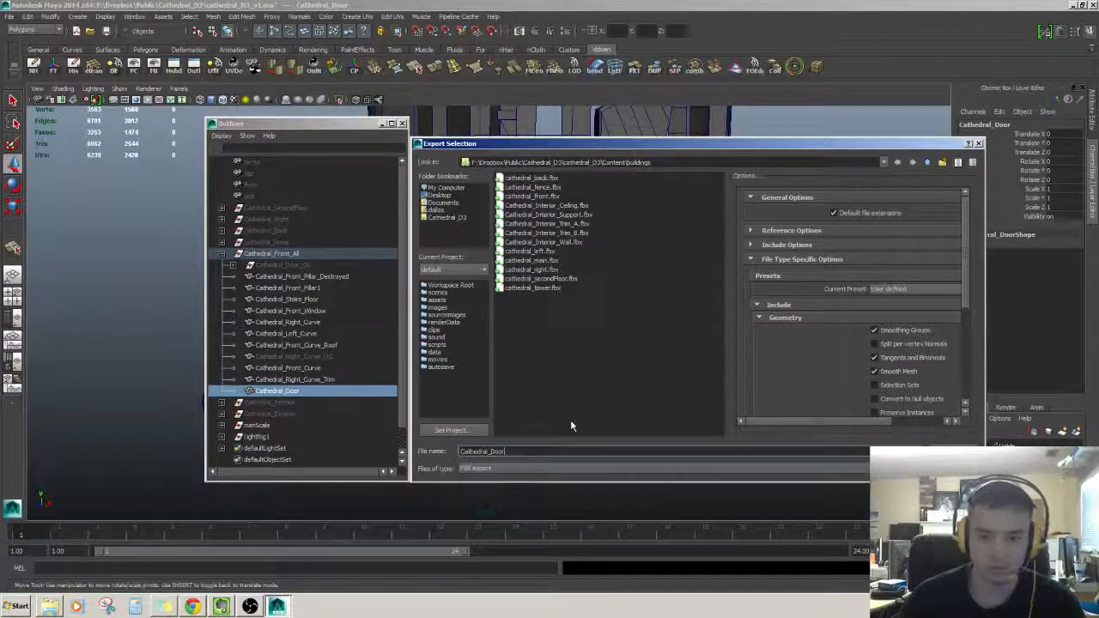
pyautogui.press('Return')
pyautogui.click(276, 392)
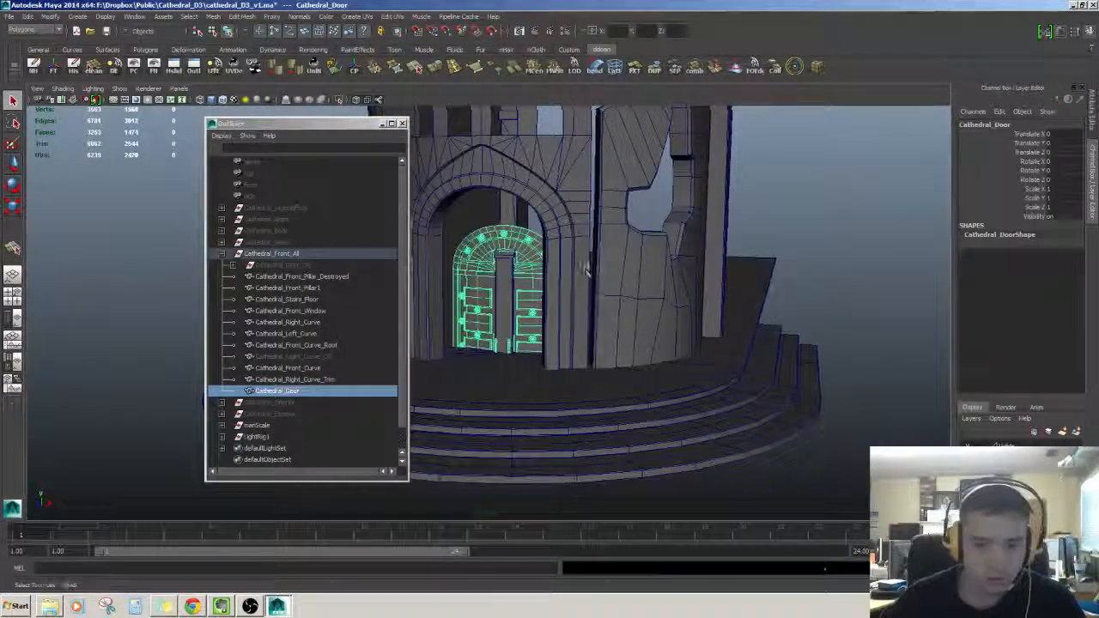
# Select and frame Cathedral_Right_Curve_Trim in the front group, ready for moving.
pyautogui.keyDown('alt'); pyautogui.moveTo(589, 266); pyautogui.dragTo(633, 307); pyautogui.keyUp('alt')
pyautogui.click(306, 380)
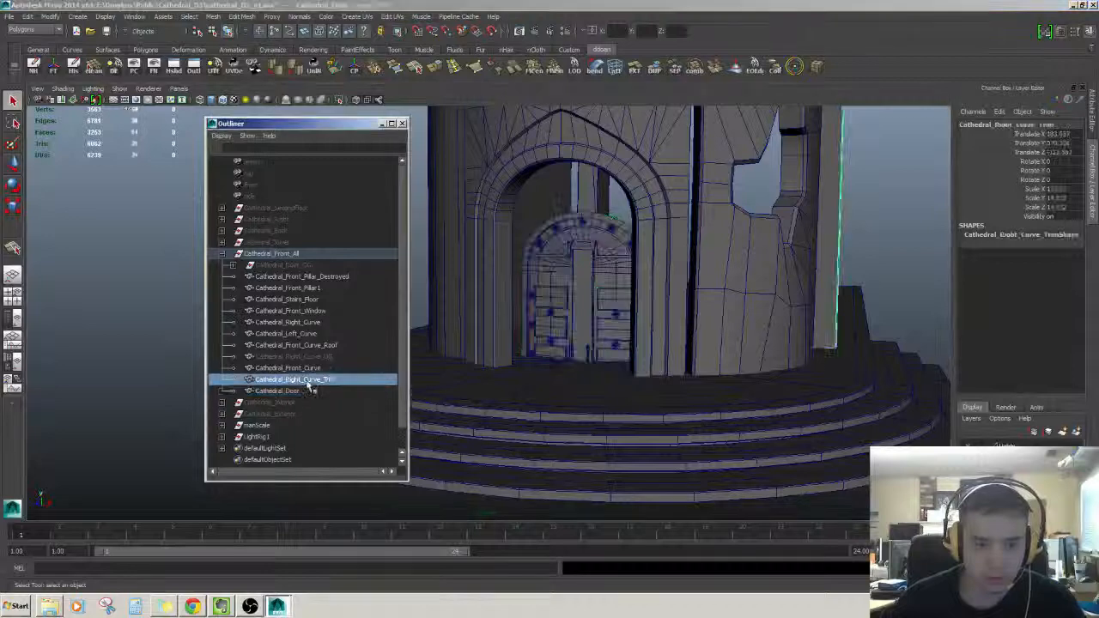
pyautogui.click(316, 390)
pyautogui.keyDown('alt'); pyautogui.moveTo(459, 342); pyautogui.dragTo(471, 364); pyautogui.keyUp('alt')
pyautogui.click(299, 379)
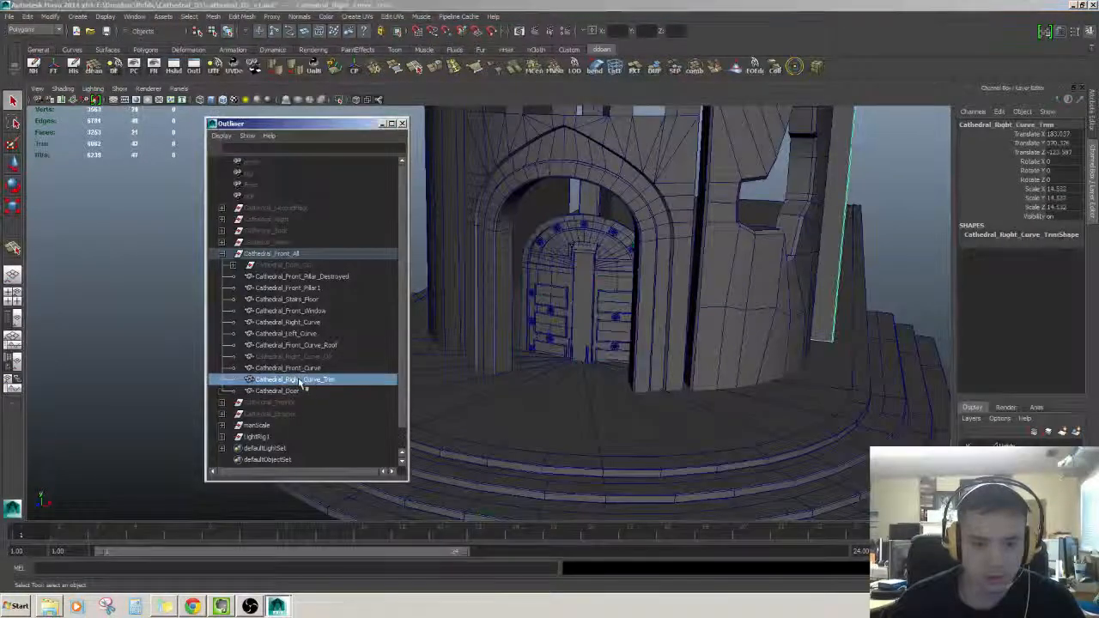
pyautogui.press('f')
pyautogui.keyDown('alt'); pyautogui.moveTo(523, 326); pyautogui.dragTo(629, 298); pyautogui.keyUp('alt')
pyautogui.keyDown('alt'); pyautogui.moveTo(630, 298); pyautogui.dragTo(749, 298, button='middle'); pyautogui.keyUp('alt')
pyautogui.press('w')
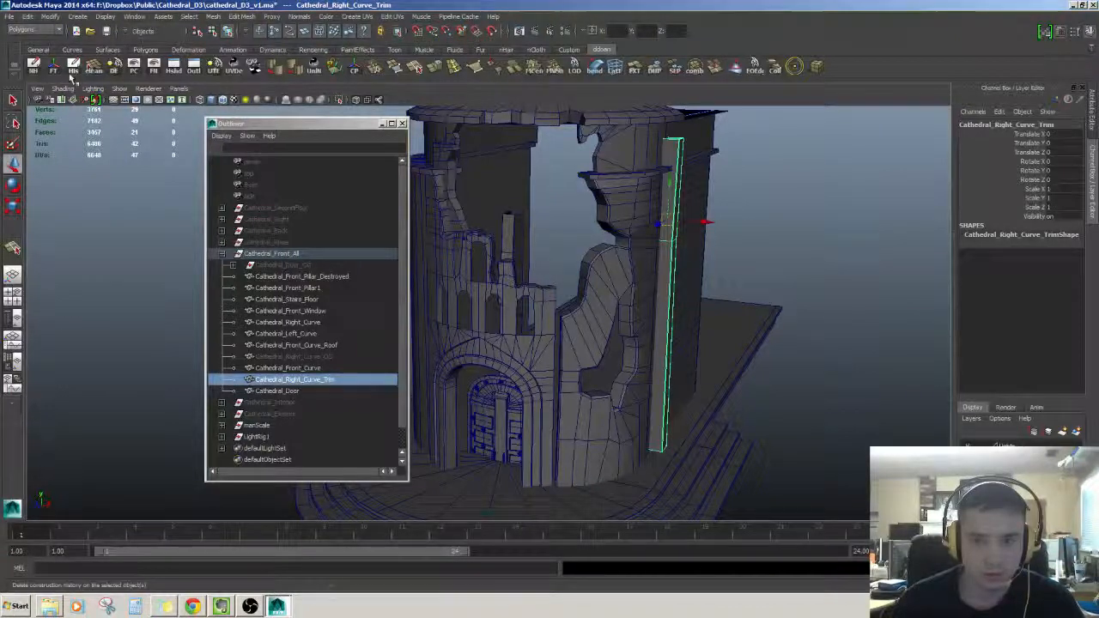
pyautogui.scroll(-3, 460, 254)
pyautogui.keyDown('alt'); pyautogui.moveTo(460, 254); pyautogui.dragTo(446, 287); pyautogui.keyUp('alt')
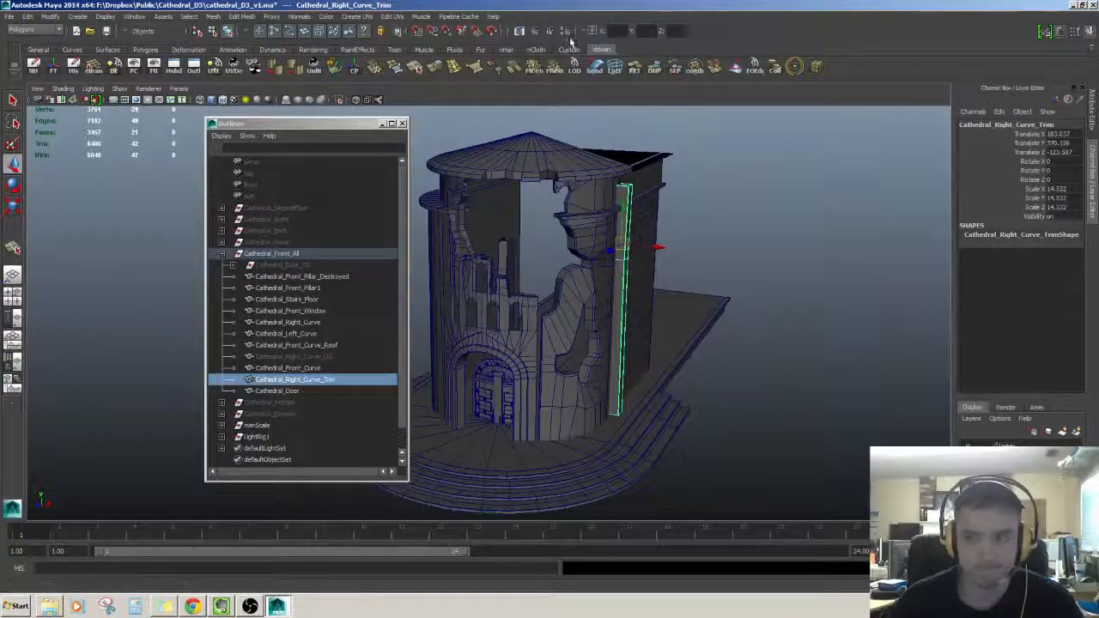
# Move Cathedral_Right_Curve_Trim to the origin by setting its absolute position to 0.
pyautogui.write('0')
pyautogui.press('Return')
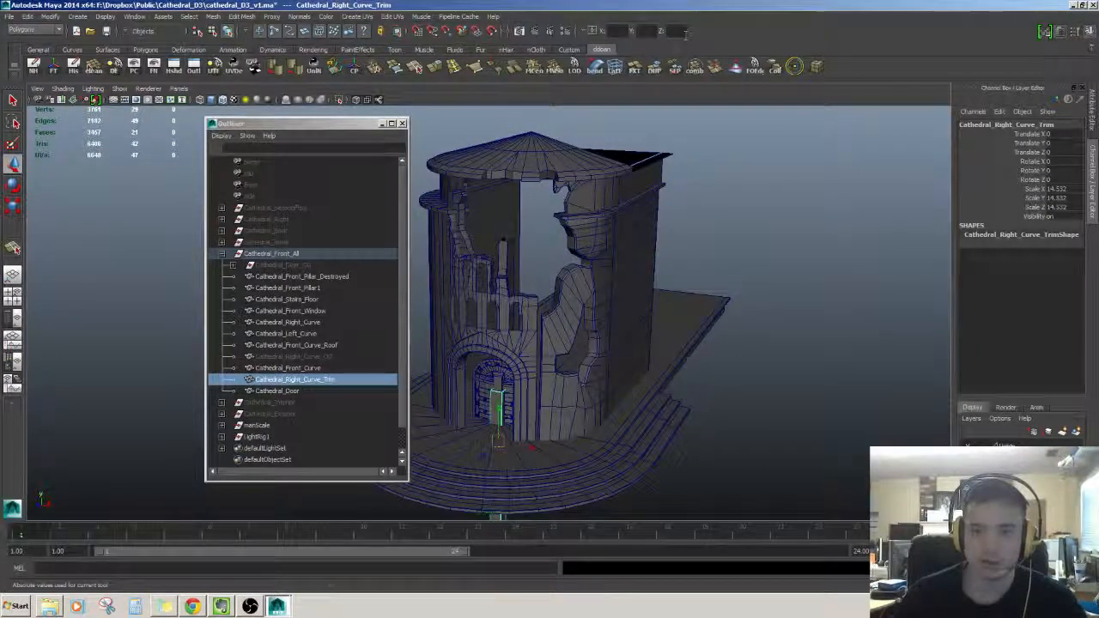
pyautogui.scroll(-3, 627, 287)
pyautogui.keyDown('alt'); pyautogui.moveTo(643, 300); pyautogui.dragTo(648, 251); pyautogui.keyUp('alt')
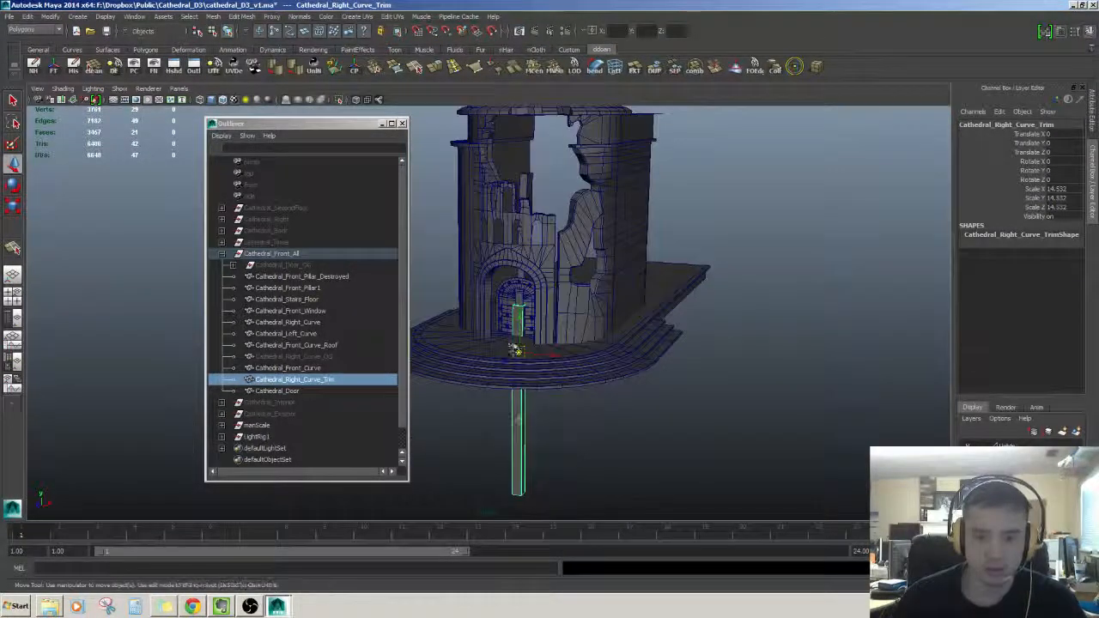
# Move the pivot of Cathedral_Right_Curve_Trim to the trim's lower end.
pyautogui.click(521, 378)
pyautogui.click(519, 350)
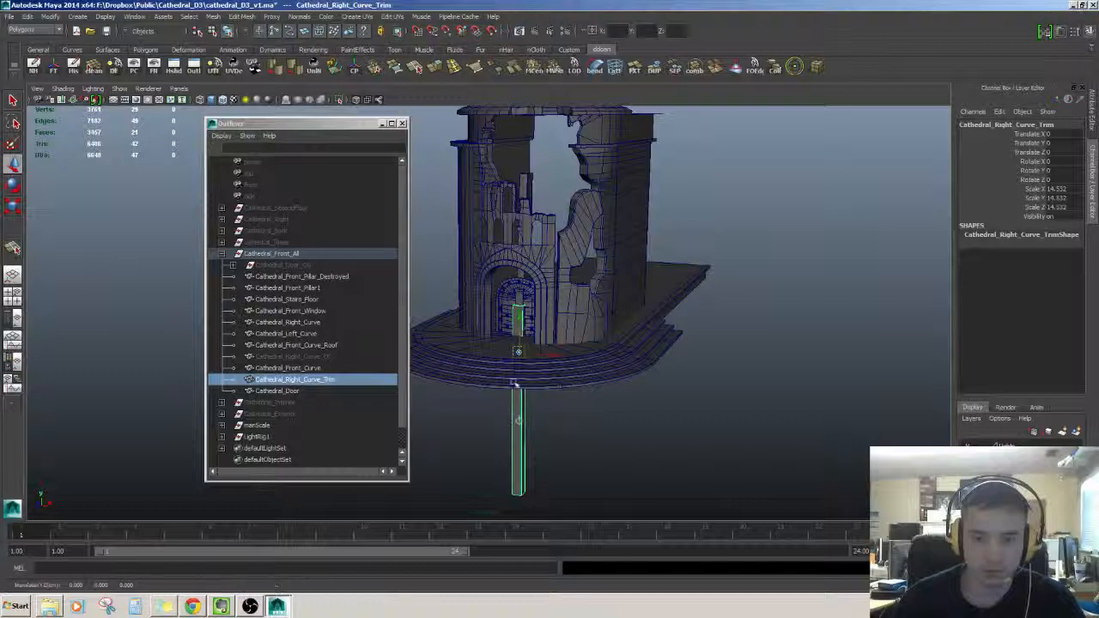
pyautogui.moveTo(517, 490); pyautogui.dragTo(517, 495)
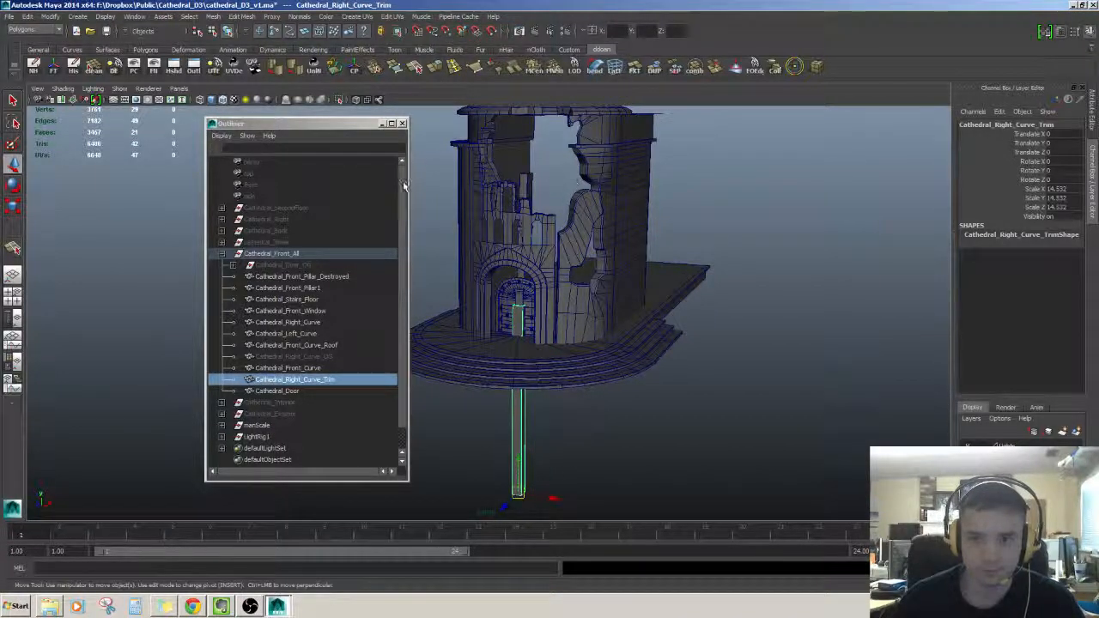
# Center the pivot of Cathedral_Right_Curve_Trim and set its absolute position to 0 on all axes.
pyautogui.click(352, 67)
pyautogui.scroll(-1, 610, 302)
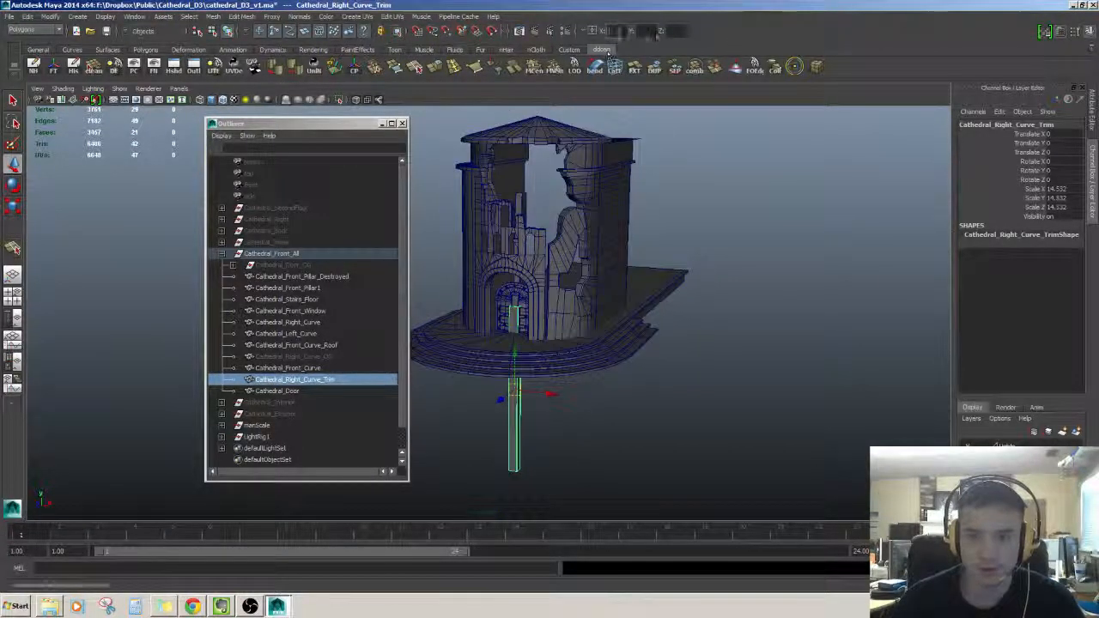
pyautogui.press('Tab')
pyautogui.write('0')
pyautogui.press('Return')
pyautogui.keyDown('alt'); pyautogui.moveTo(576, 344); pyautogui.dragTo(580, 326); pyautogui.keyUp('alt')
pyautogui.keyDown('alt'); pyautogui.moveTo(580, 326); pyautogui.dragTo(605, 324, button='right'); pyautogui.keyUp('alt')
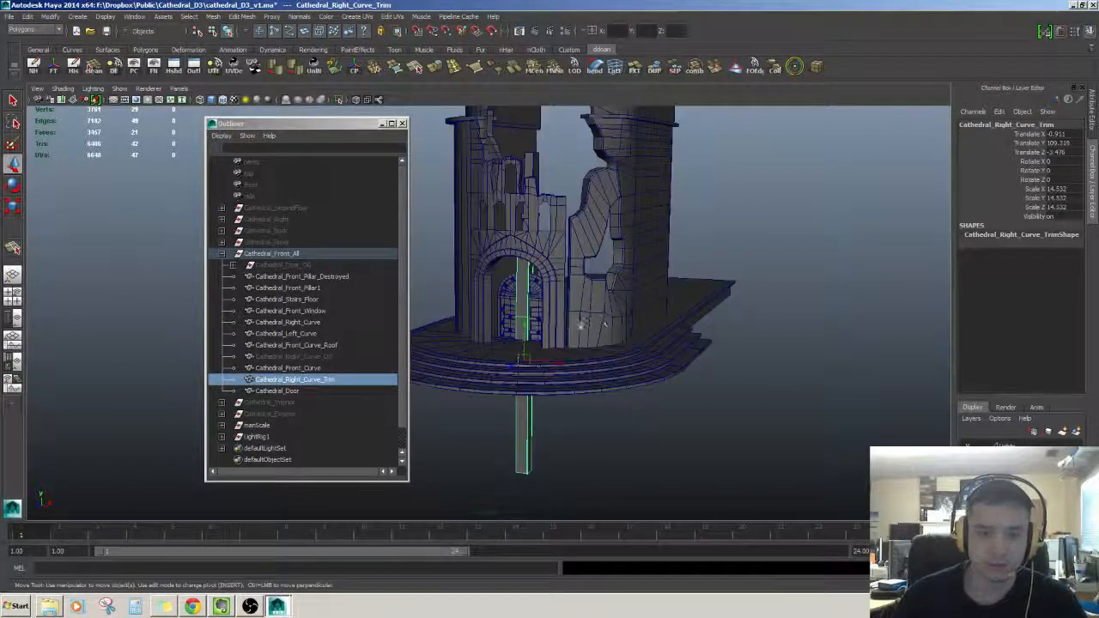
# Export Cathedral_Right_Curve_Trim as an FBX file named Cathedral_Right_Curve_Trim to Content\buildings.
pyautogui.click(316, 383)
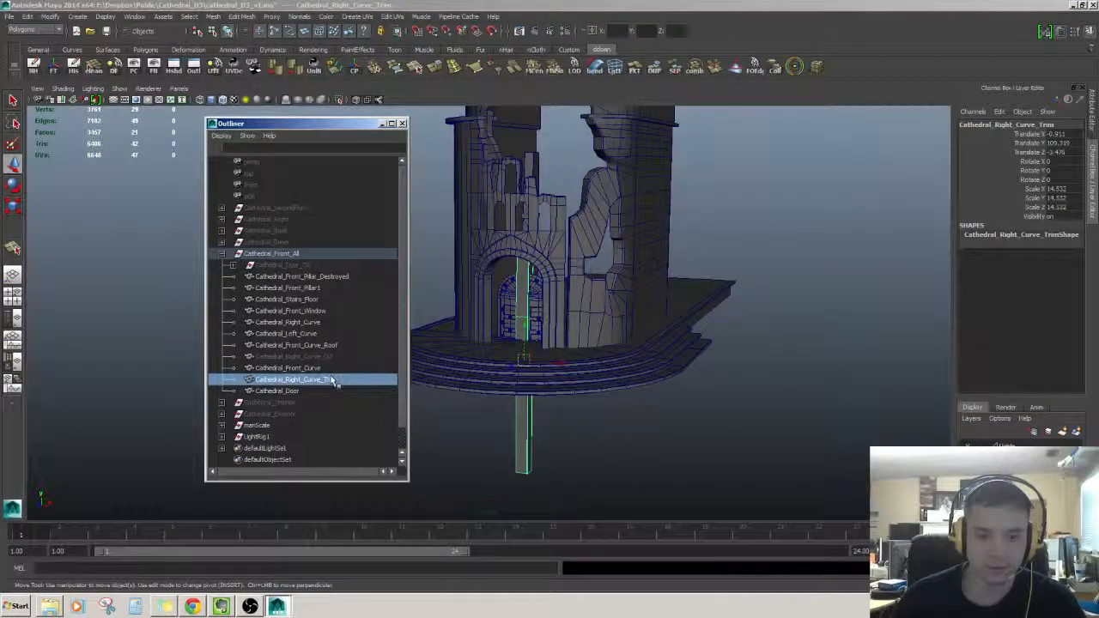
pyautogui.click(9, 16)
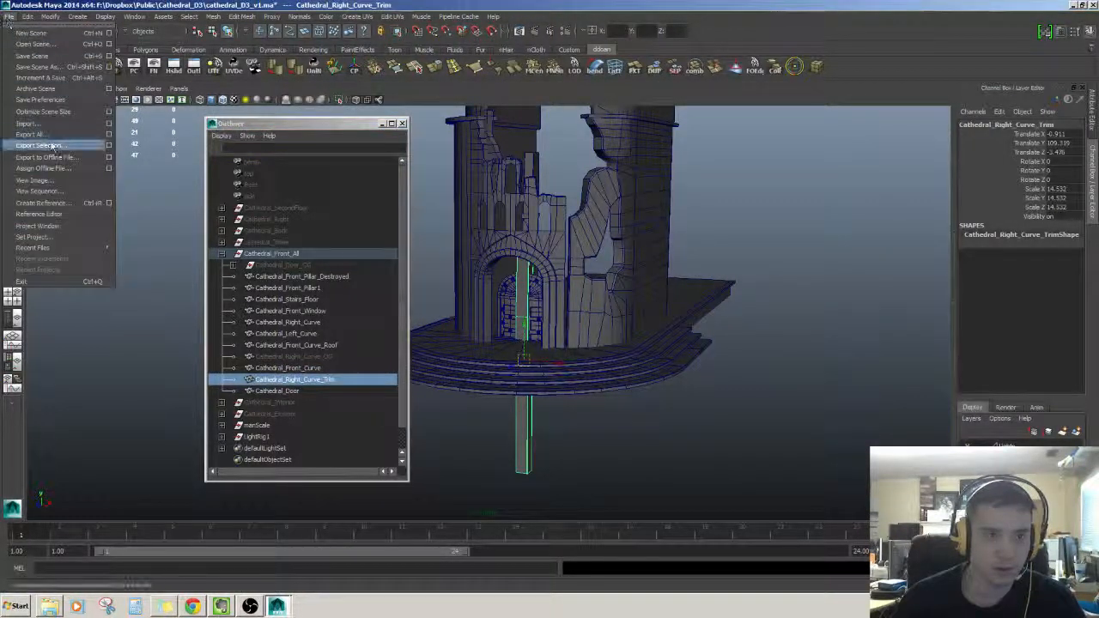
pyautogui.click(39, 144)
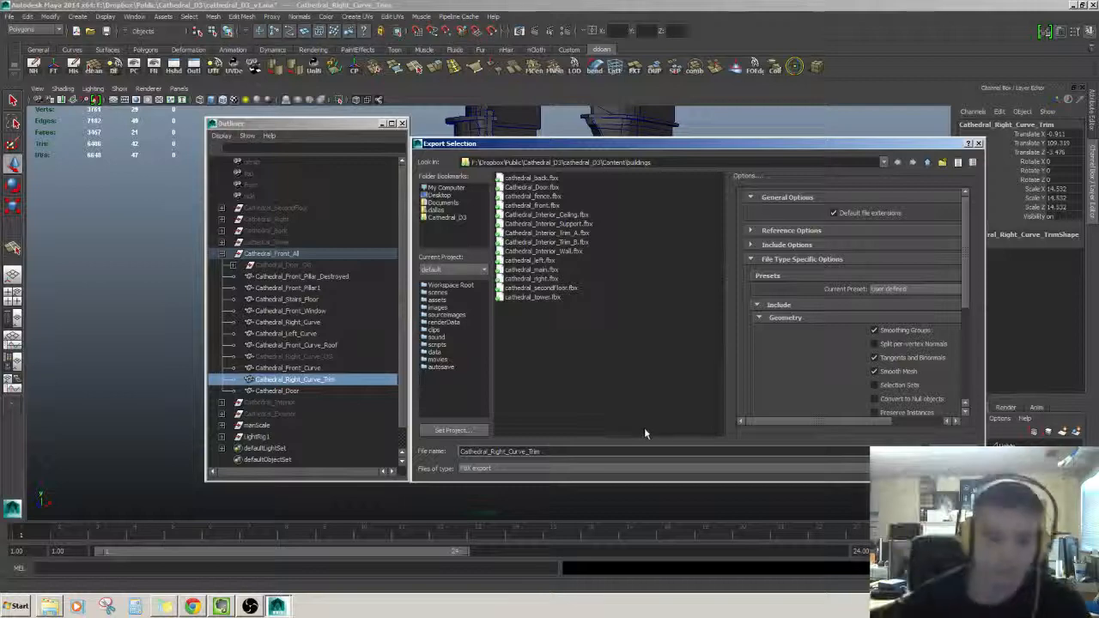
pyautogui.click(923, 450)
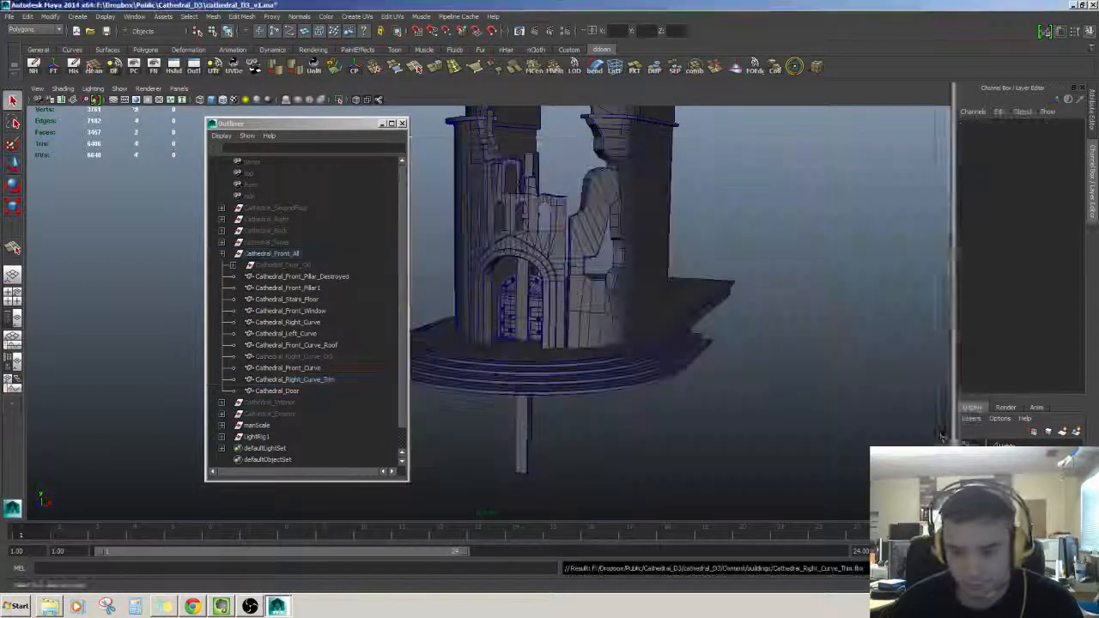
# Compare how Cathedral_Right_Curve_Trim, Cathedral_Door and Cathedral_Front_Curve and their pivots sit relative to the origin.
pyautogui.click(527, 439)
pyautogui.press('w')
pyautogui.scroll(2, 541, 404)
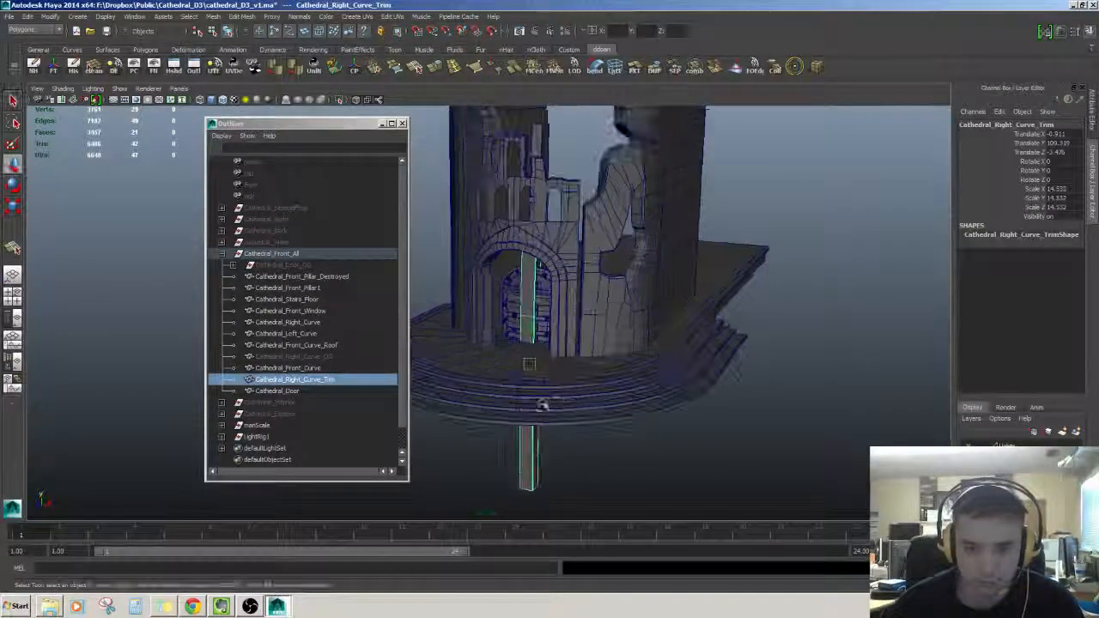
pyautogui.click(323, 372)
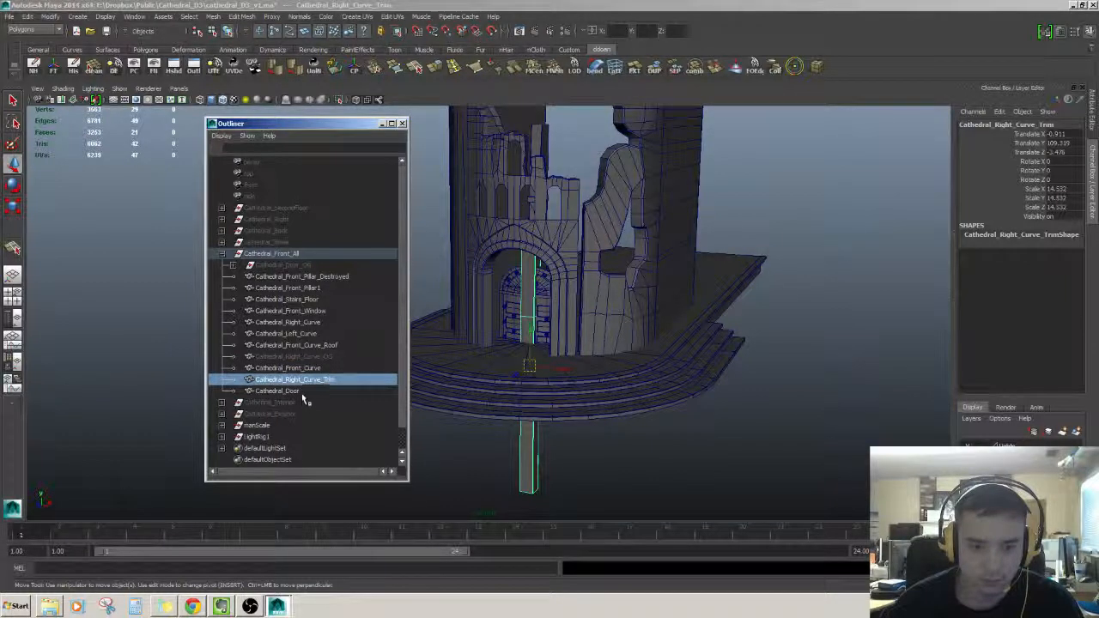
pyautogui.keyDown('alt'); pyautogui.moveTo(628, 363); pyautogui.dragTo(592, 407); pyautogui.keyUp('alt')
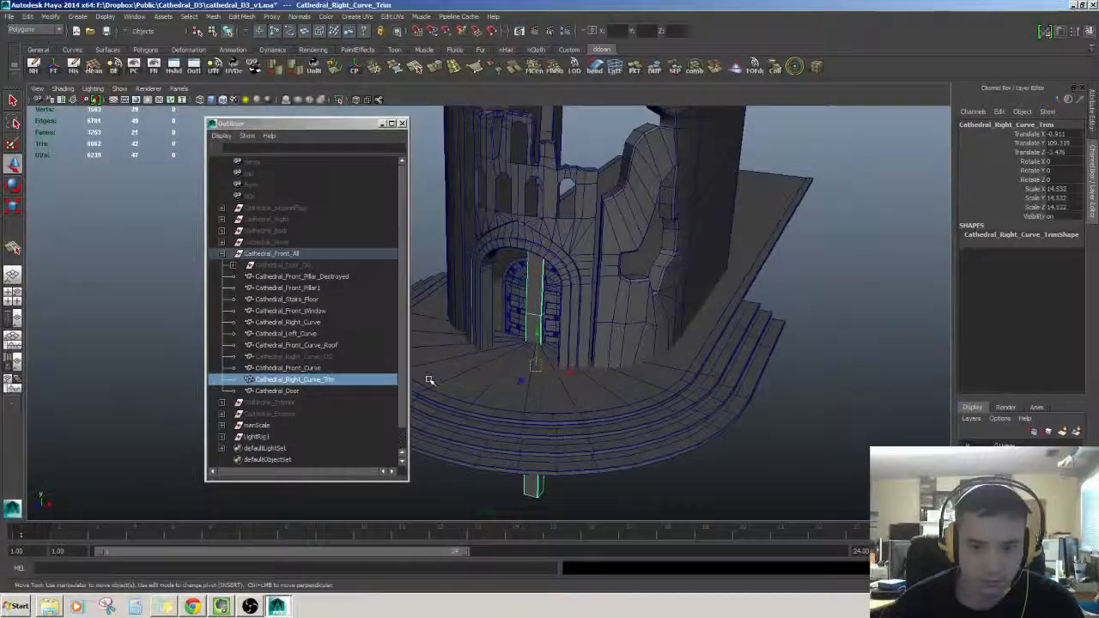
pyautogui.click(295, 392)
pyautogui.click(311, 369)
pyautogui.click(304, 390)
pyautogui.click(313, 381)
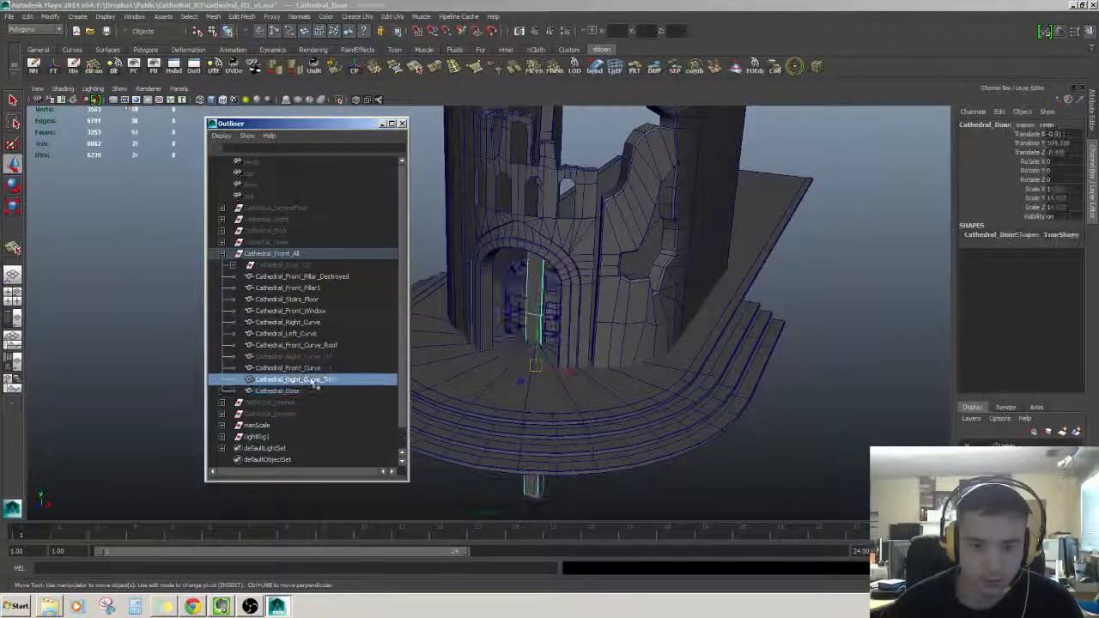
pyautogui.moveTo(313, 369); pyautogui.dragTo(311, 358)
pyautogui.click(310, 379)
pyautogui.click(305, 392)
pyautogui.keyDown('alt'); pyautogui.moveTo(588, 389); pyautogui.dragTo(473, 378); pyautogui.keyUp('alt')
pyautogui.click(307, 391)
pyautogui.moveTo(312, 380); pyautogui.dragTo(322, 369)
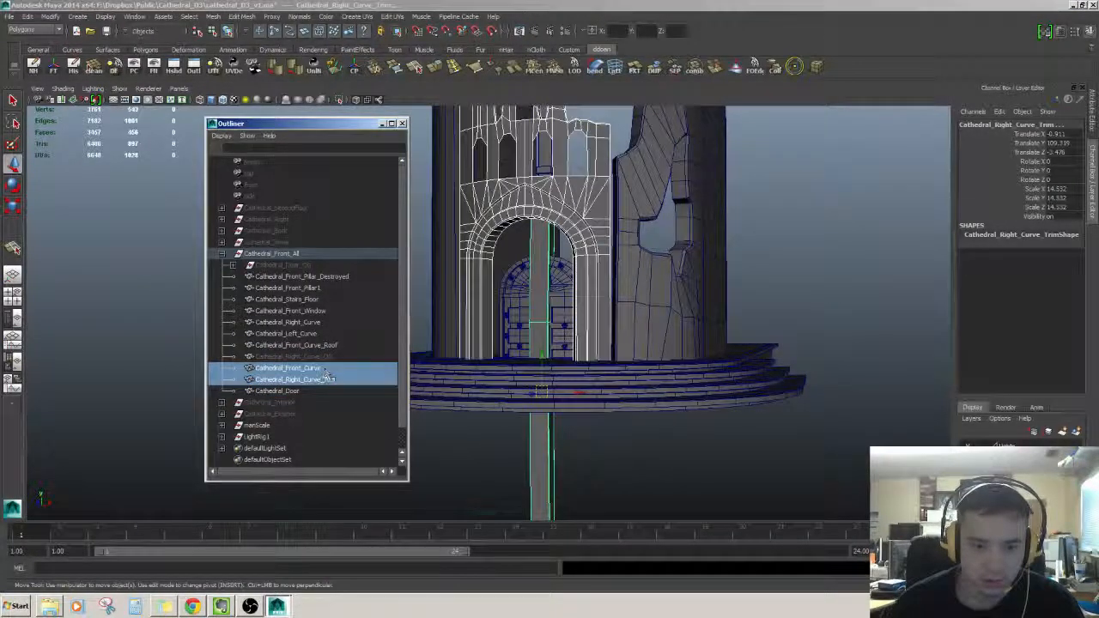
pyautogui.click(442, 428)
pyautogui.click(292, 391)
pyautogui.click(295, 379)
pyautogui.click(296, 367)
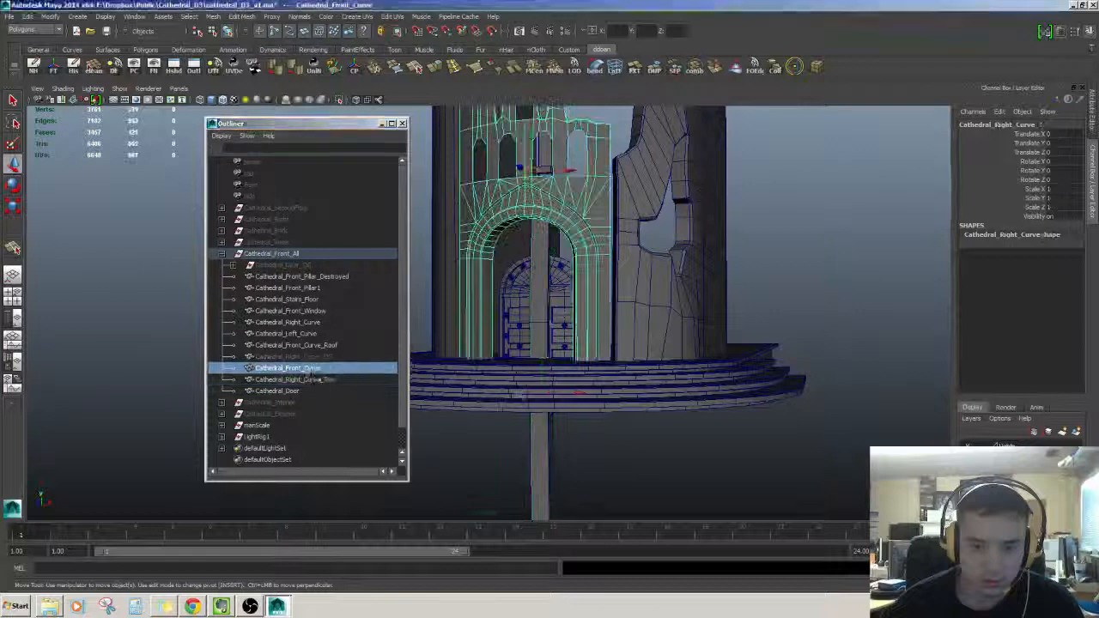
pyautogui.keyDown('alt'); pyautogui.moveTo(642, 396); pyautogui.dragTo(472, 378); pyautogui.keyUp('alt')
pyautogui.click(329, 380)
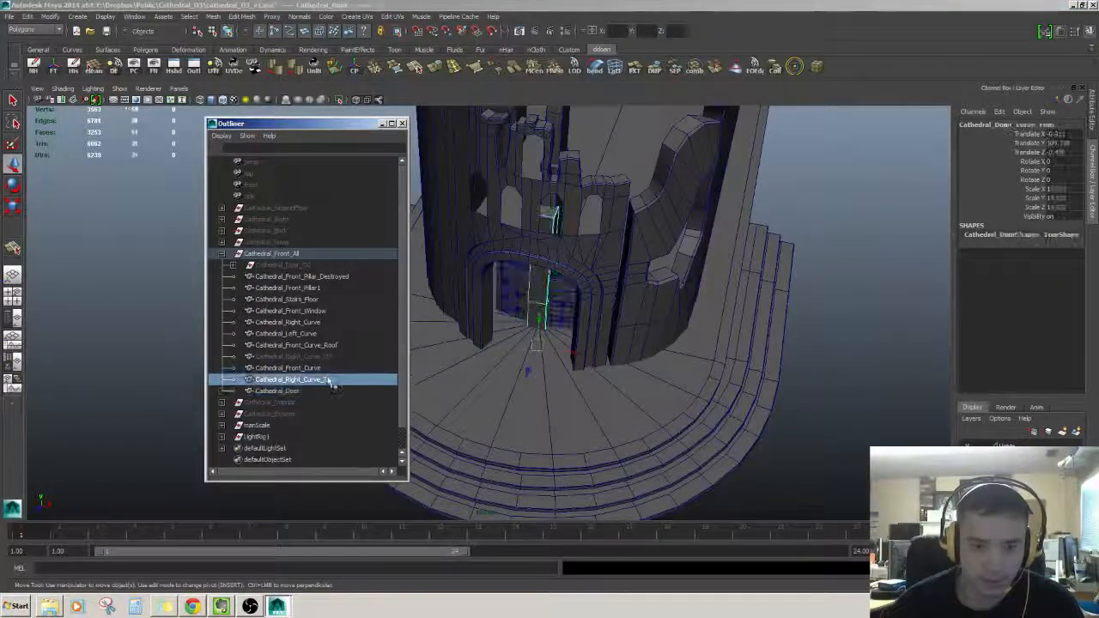
pyautogui.moveTo(329, 378)
pyautogui.mouseDown()
pyautogui.moveTo(348, 358)
pyautogui.moveTo(343, 382)
pyautogui.mouseUp()
pyautogui.keyDown('alt'); pyautogui.moveTo(653, 417); pyautogui.dragTo(554, 326); pyautogui.keyUp('alt')
# Move the pivot of Cathedral_Front_Curve to the base of its arch and place the piece at the origin.
pyautogui.click(569, 323)
pyautogui.click(564, 288)
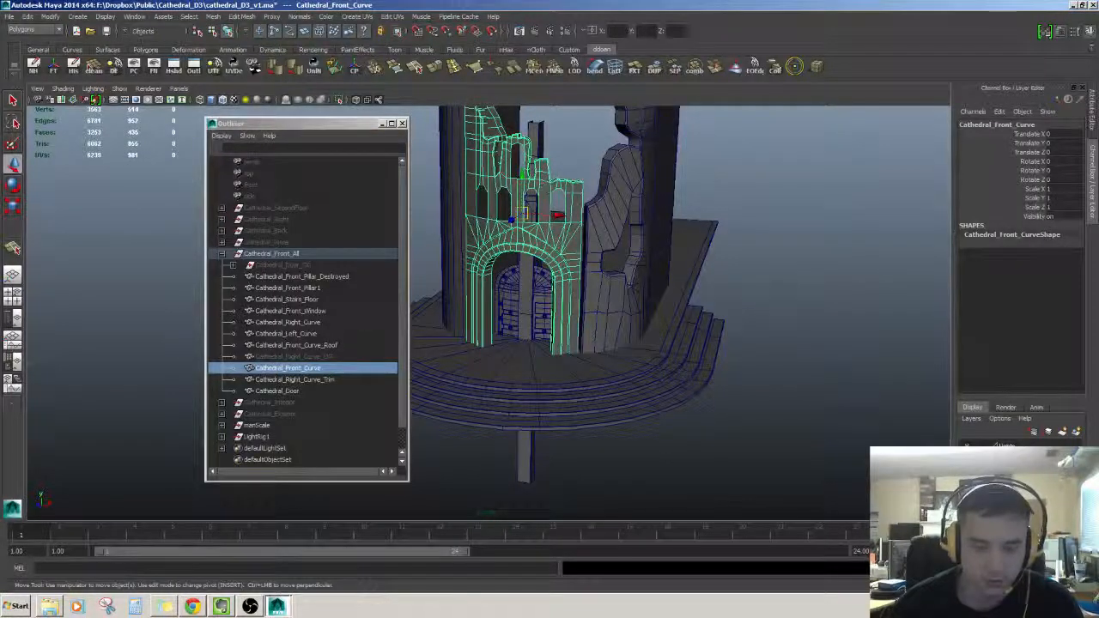
pyautogui.keyDown('alt'); pyautogui.moveTo(608, 193); pyautogui.dragTo(637, 177); pyautogui.keyUp('alt')
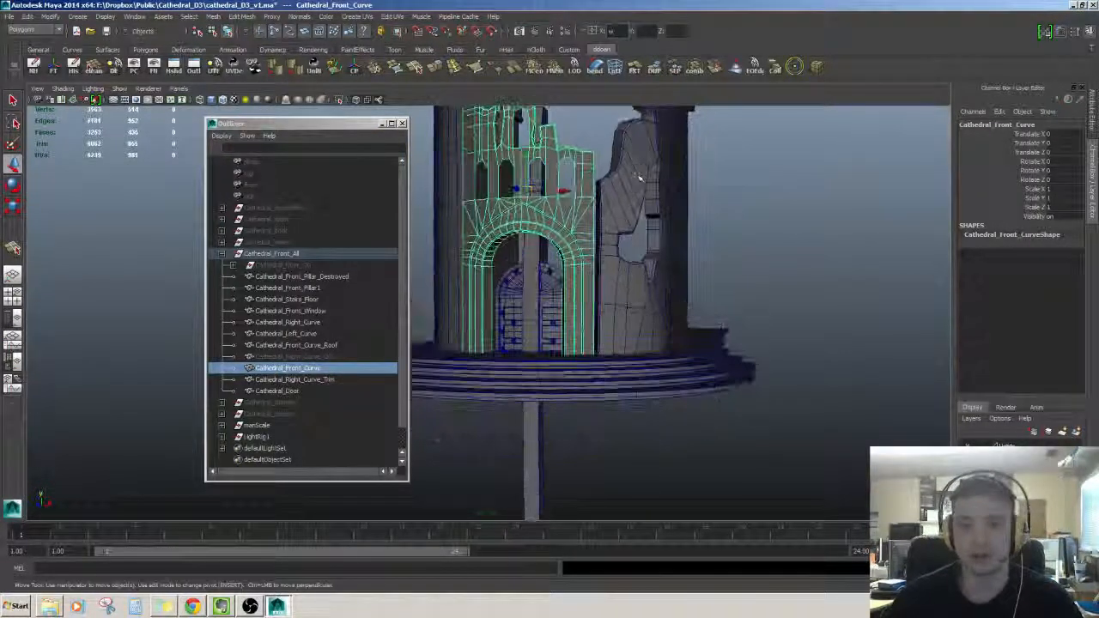
pyautogui.keyDown('alt'); pyautogui.moveTo(637, 177); pyautogui.dragTo(624, 199, button='right'); pyautogui.keyUp('alt')
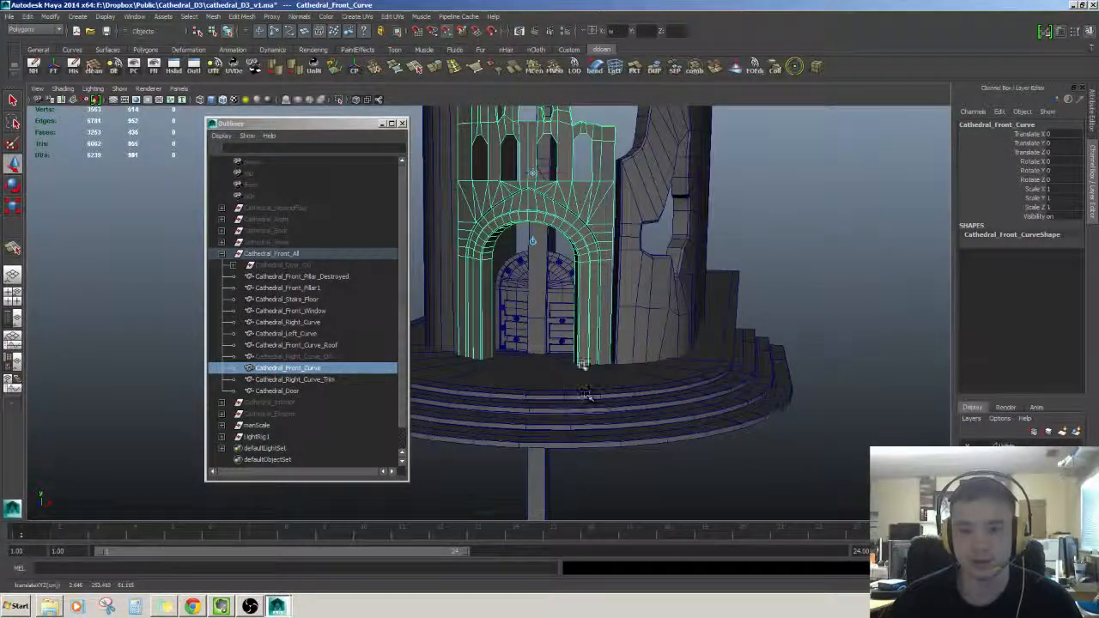
pyautogui.moveTo(610, 313)
pyautogui.keyDown('alt'); pyautogui.mouseDown()
pyautogui.moveTo(608, 276)
pyautogui.moveTo(600, 311)
pyautogui.mouseUp(); pyautogui.keyUp('alt')
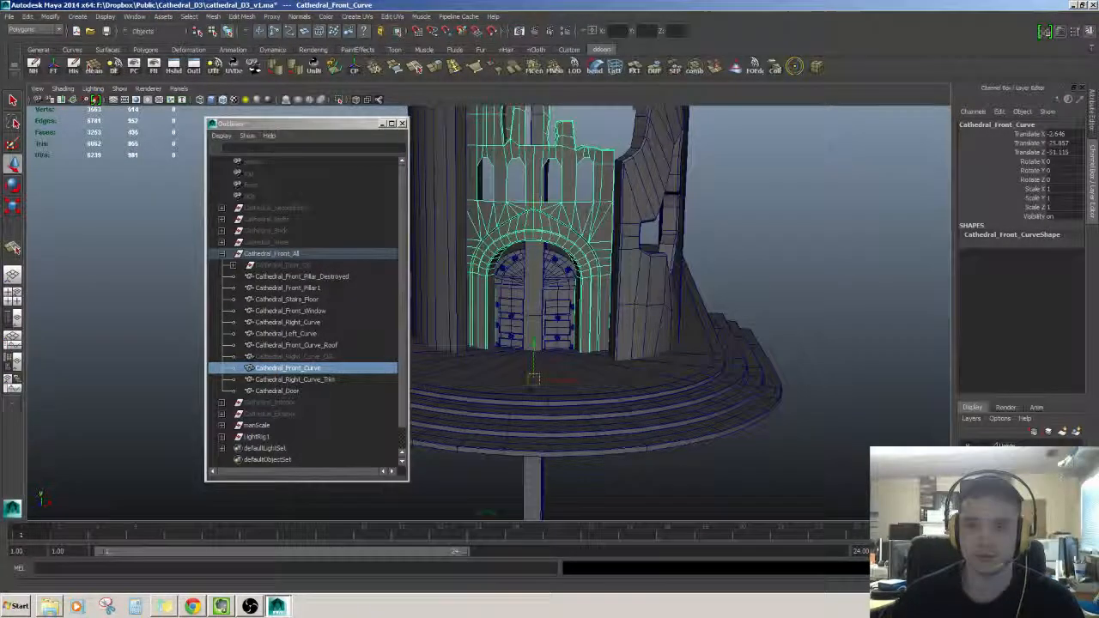
# Freeze the transformations of Cathedral_Front_Curve.
pyautogui.moveTo(673, 249)
pyautogui.keyDown('alt'); pyautogui.mouseDown()
pyautogui.moveTo(647, 245)
pyautogui.moveTo(647, 260)
pyautogui.moveTo(625, 200)
pyautogui.moveTo(684, 236)
pyautogui.mouseUp(); pyautogui.keyUp('alt')
pyautogui.keyDown('alt'); pyautogui.moveTo(600, 247); pyautogui.dragTo(591, 209); pyautogui.keyUp('alt')
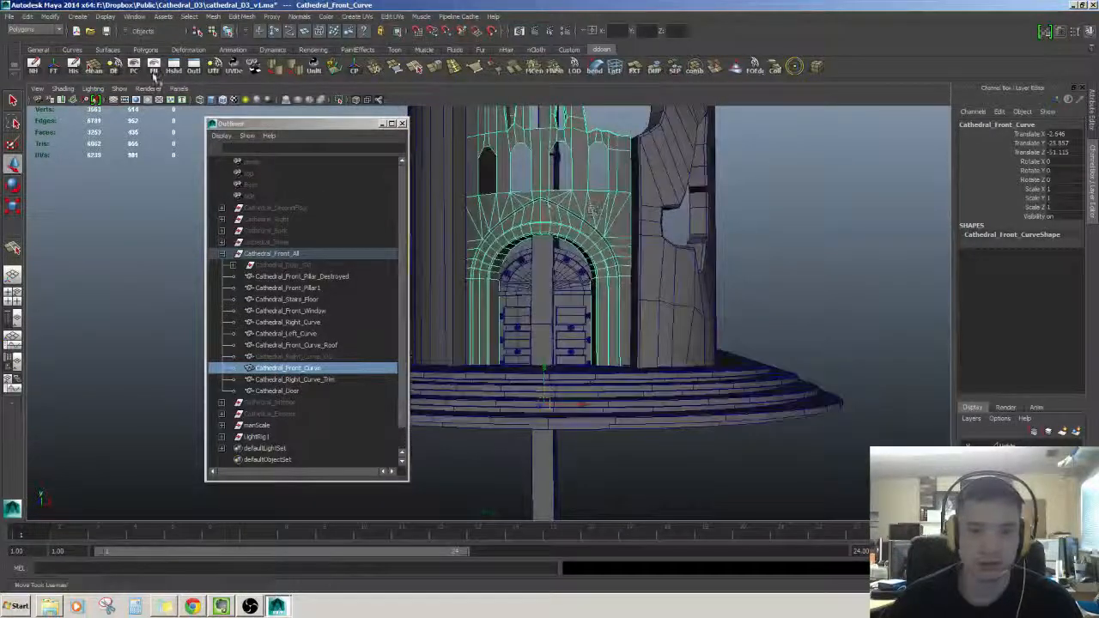
pyautogui.keyDown('alt'); pyautogui.moveTo(562, 274); pyautogui.dragTo(575, 283); pyautogui.keyUp('alt')
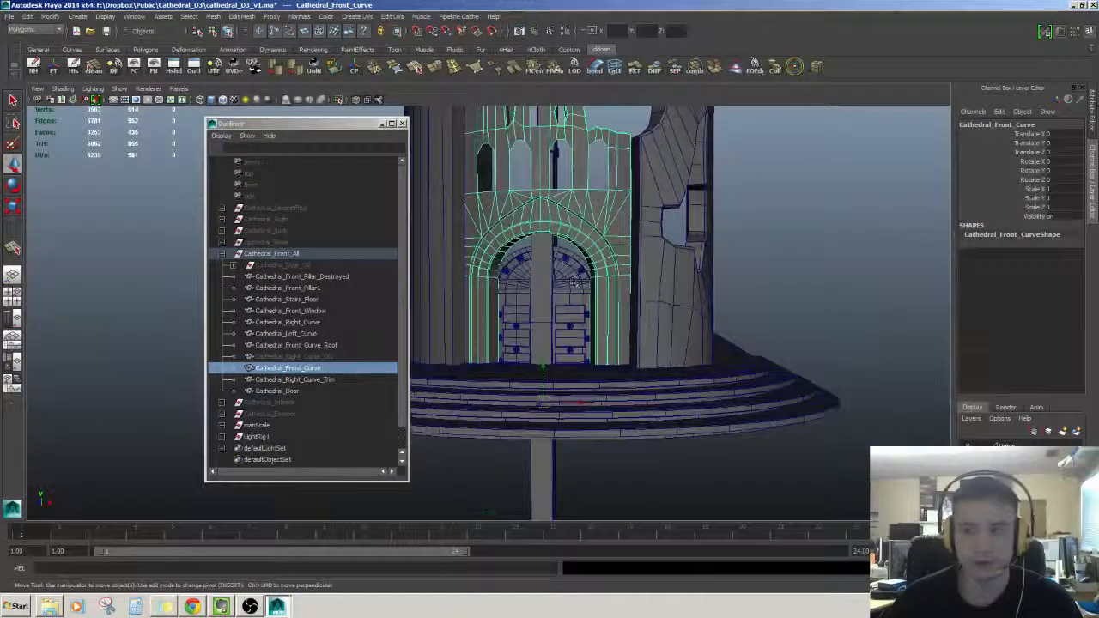
# Reselect Cathedral_Front_Curve and export it as an FBX file named Cathedral_Front_Curve to Content\buildings.
pyautogui.click(317, 380)
pyautogui.click(554, 152)
pyautogui.click(485, 193)
pyautogui.keyDown('alt'); pyautogui.moveTo(482, 184); pyautogui.dragTo(485, 209); pyautogui.keyUp('alt')
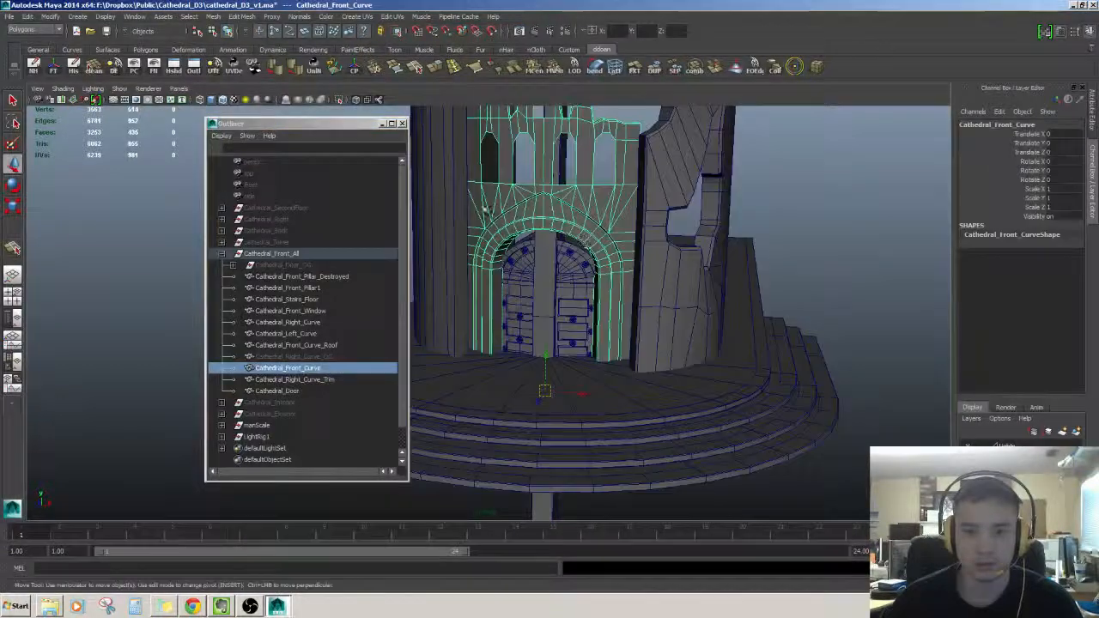
pyautogui.click(9, 17)
pyautogui.click(52, 146)
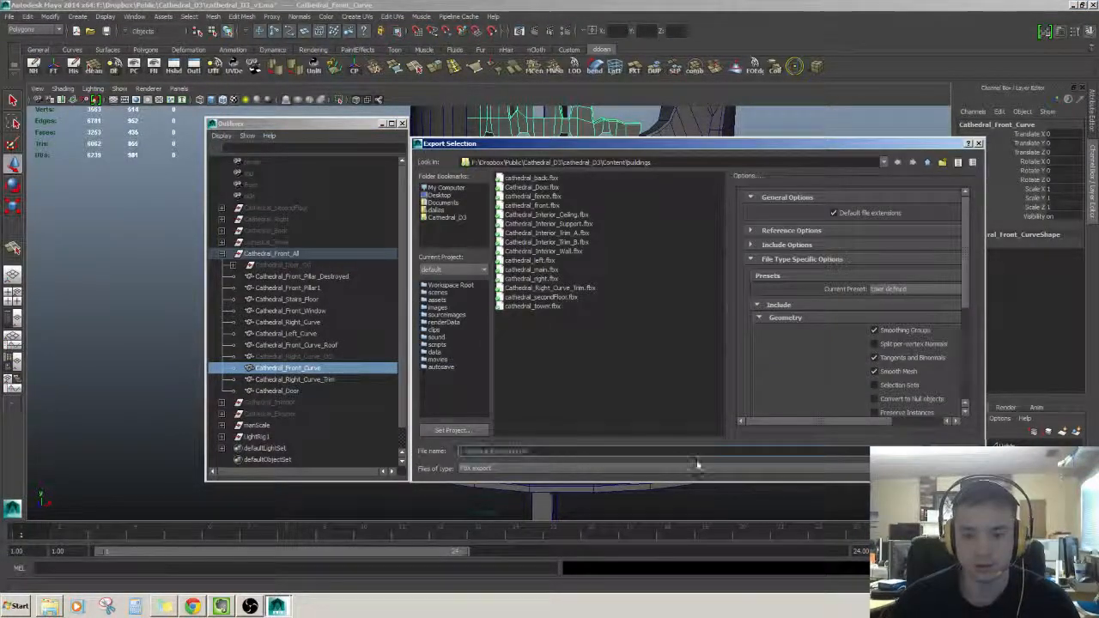
pyautogui.press('Return')
# Select Cathedral_Right_Curve_Trim and freeze its transformations.
pyautogui.click(620, 303)
pyautogui.keyDown('alt'); pyautogui.moveTo(666, 332); pyautogui.dragTo(627, 291); pyautogui.keyUp('alt')
pyautogui.press('w')
pyautogui.click(311, 390)
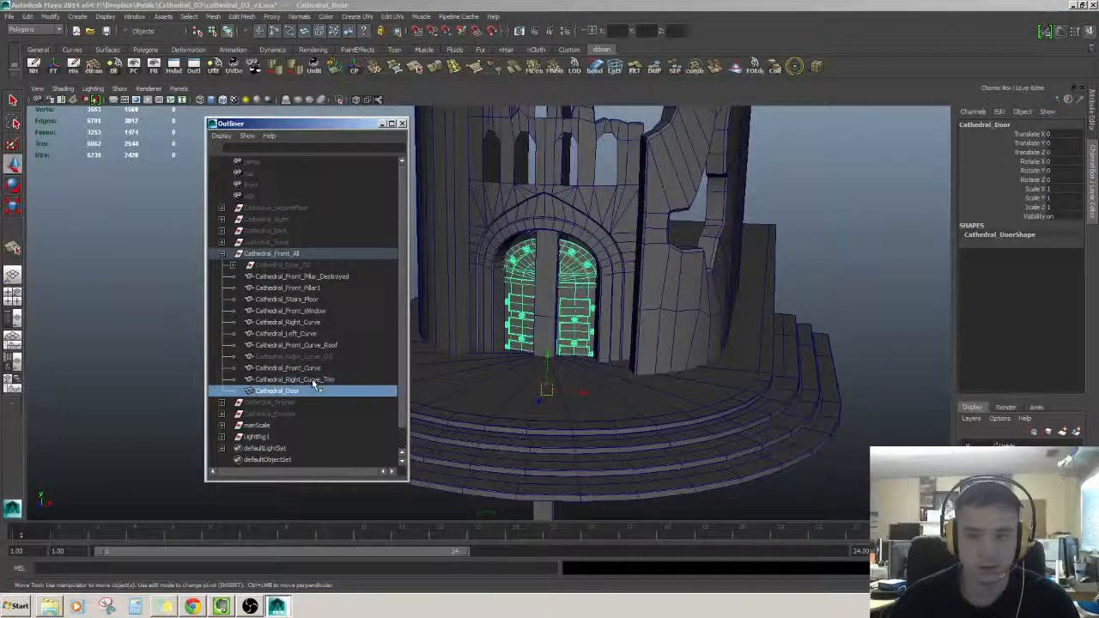
pyautogui.click(316, 380)
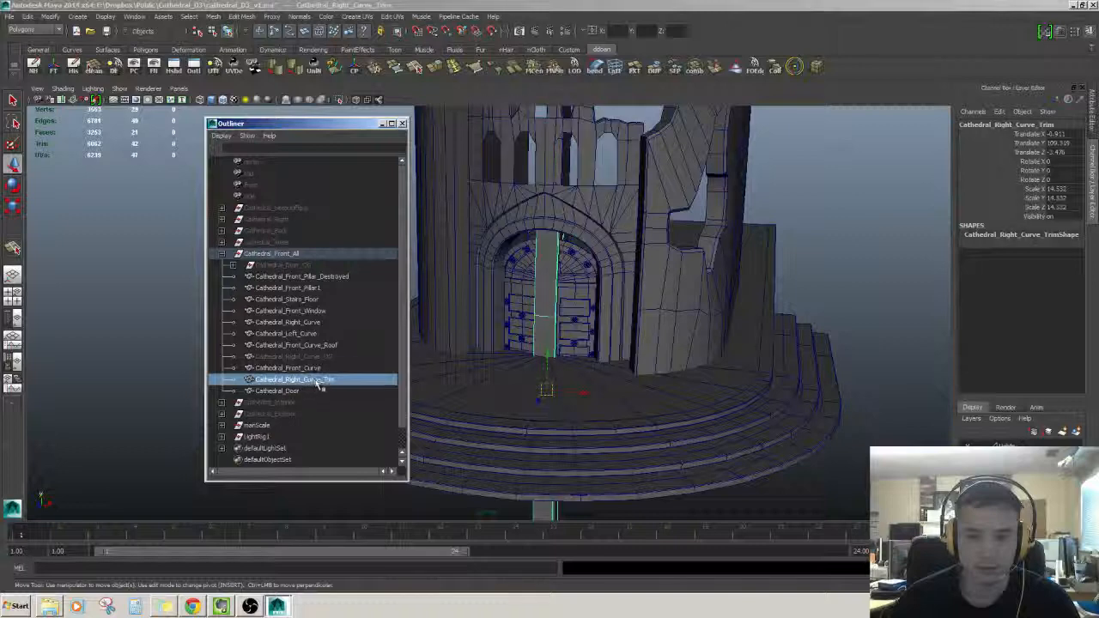
pyautogui.keyDown('alt'); pyautogui.moveTo(573, 344); pyautogui.dragTo(222, 91); pyautogui.keyUp('alt')
pyautogui.click(54, 68)
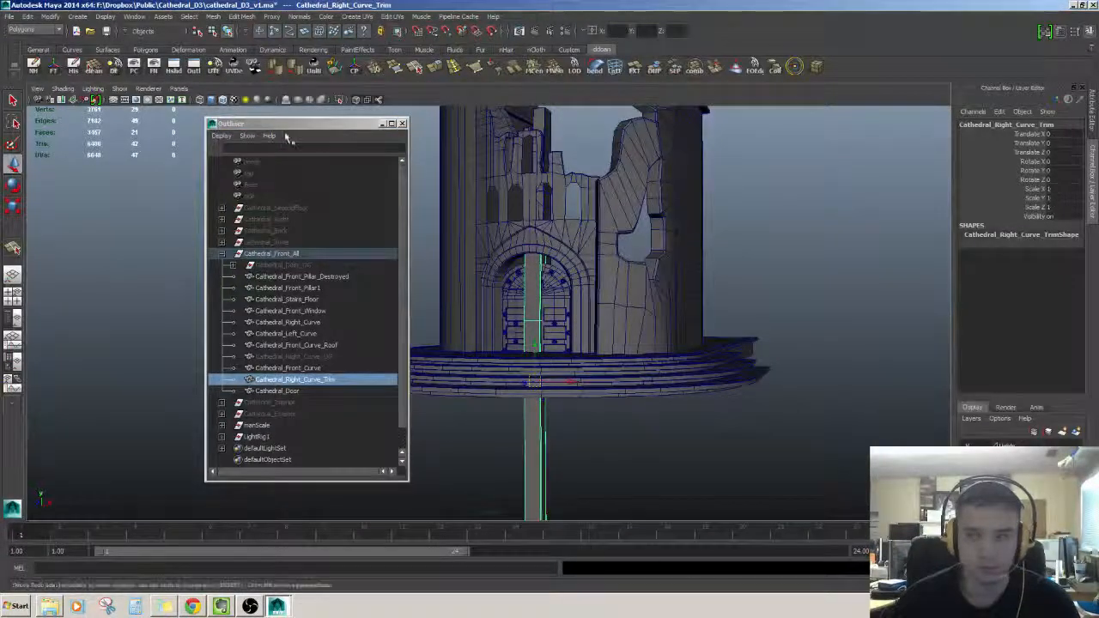
# Export Cathedral_Right_Curve_Trim again, overwriting Cathedral_Right_Curve_Trim.fbx in Content\buildings.
pyautogui.keyDown('alt'); pyautogui.moveTo(464, 206); pyautogui.dragTo(502, 288); pyautogui.keyUp('alt')
pyautogui.click(10, 16)
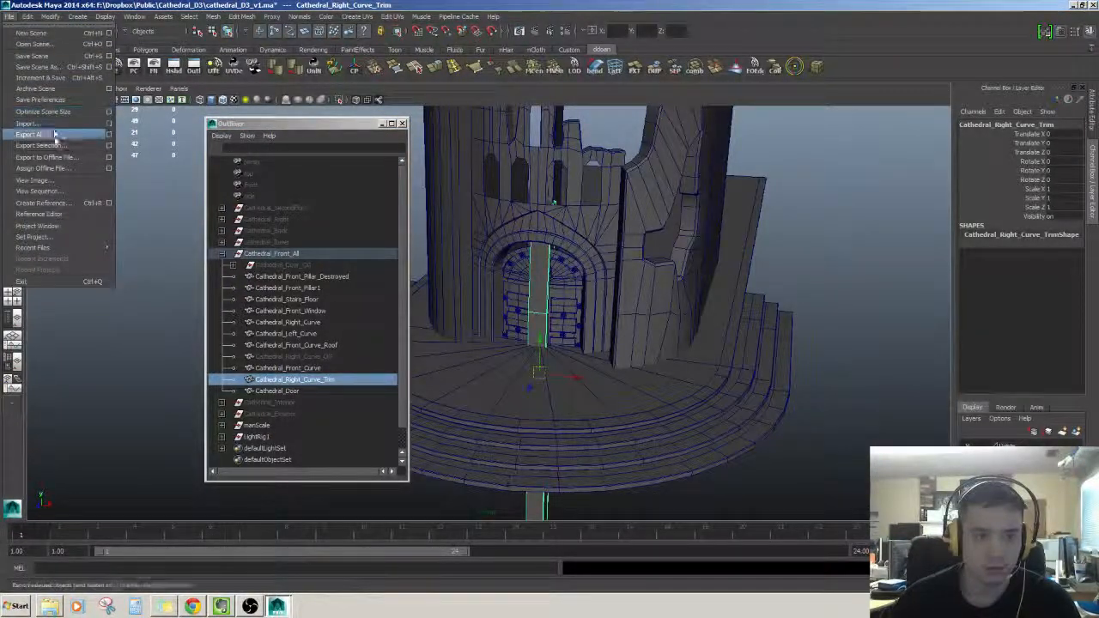
pyautogui.click(300, 380)
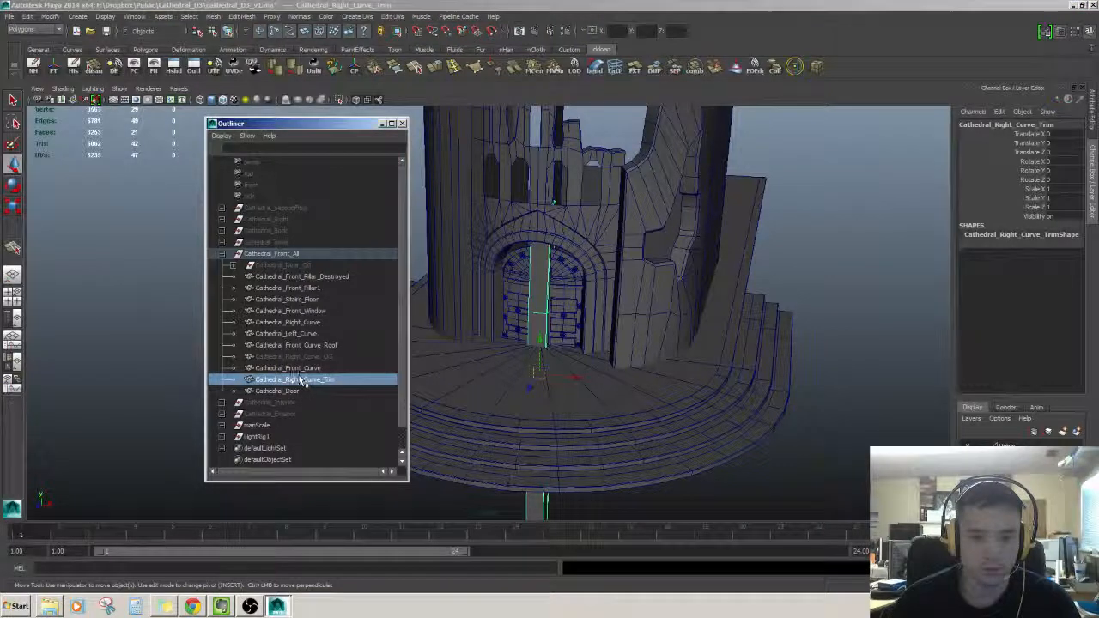
pyautogui.press('Return')
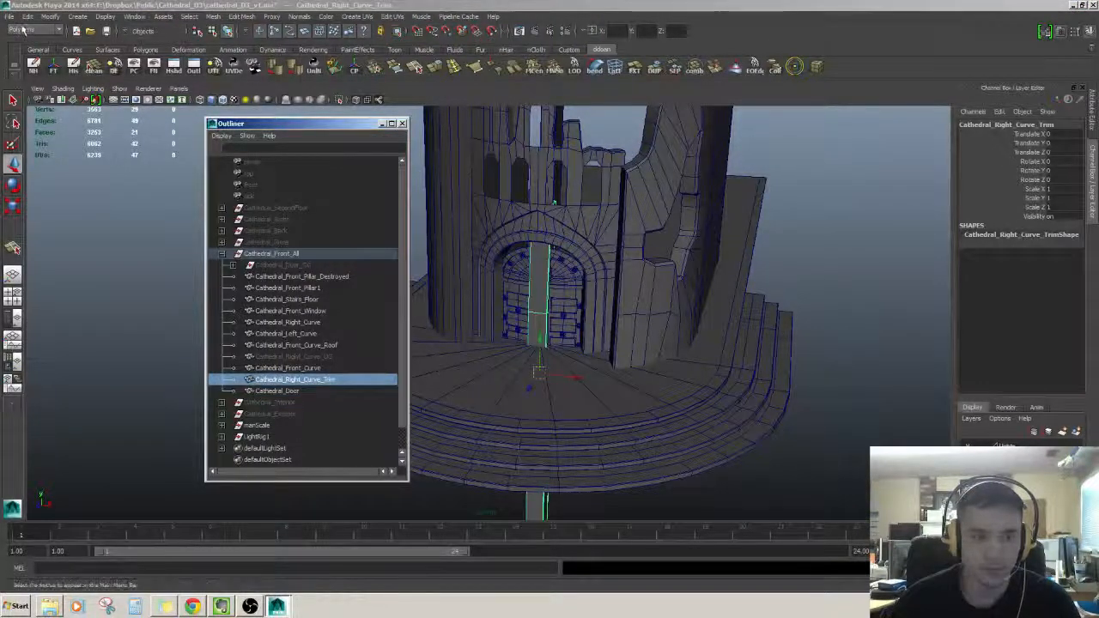
pyautogui.click(11, 16)
pyautogui.click(51, 142)
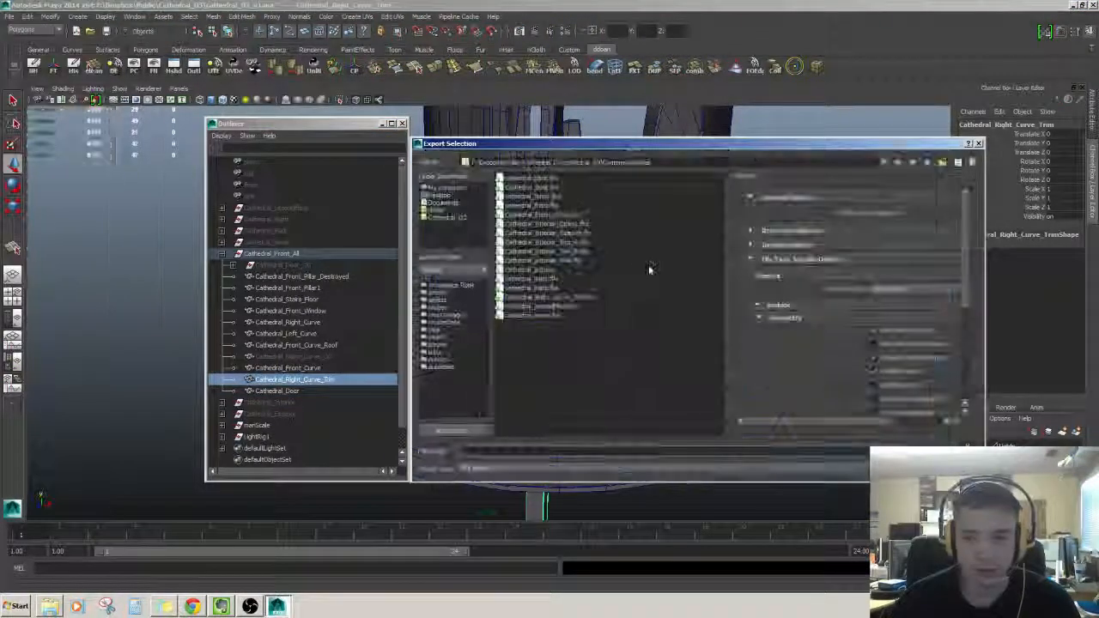
pyautogui.click(549, 296)
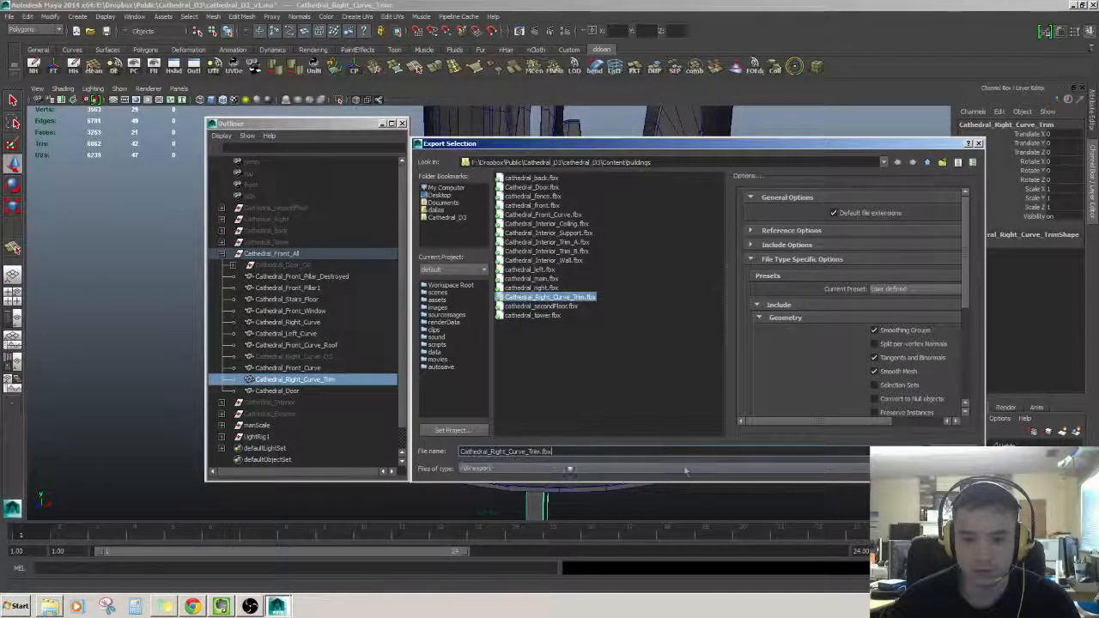
pyautogui.click(915, 451)
pyautogui.click(673, 327)
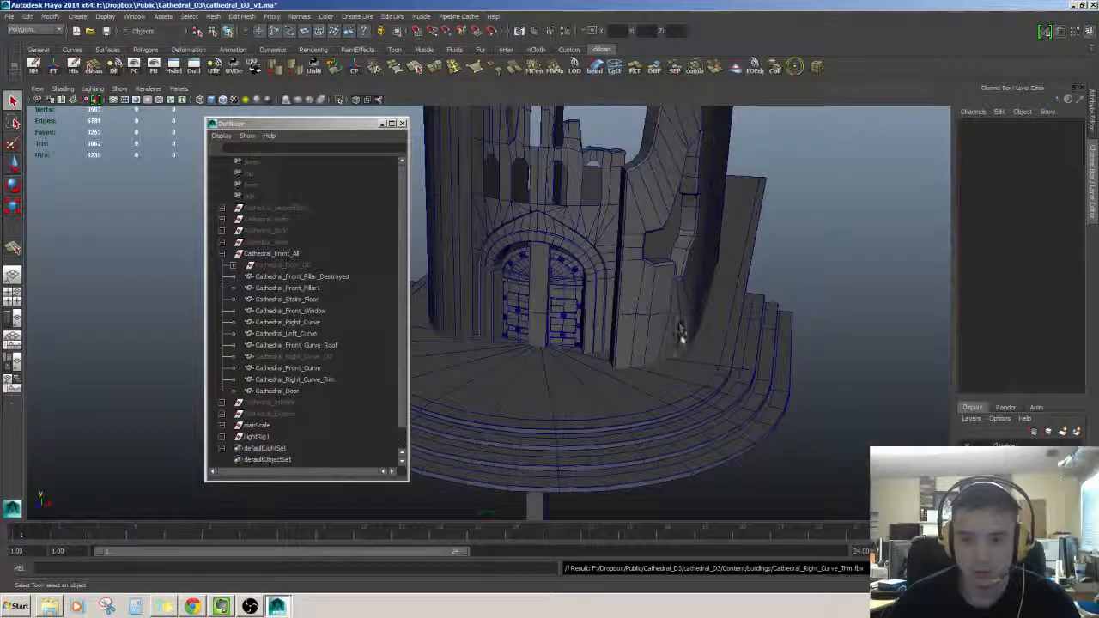
# Move Cathedral_Right_Curve to the origin and freeze its transformations.
pyautogui.click(564, 261)
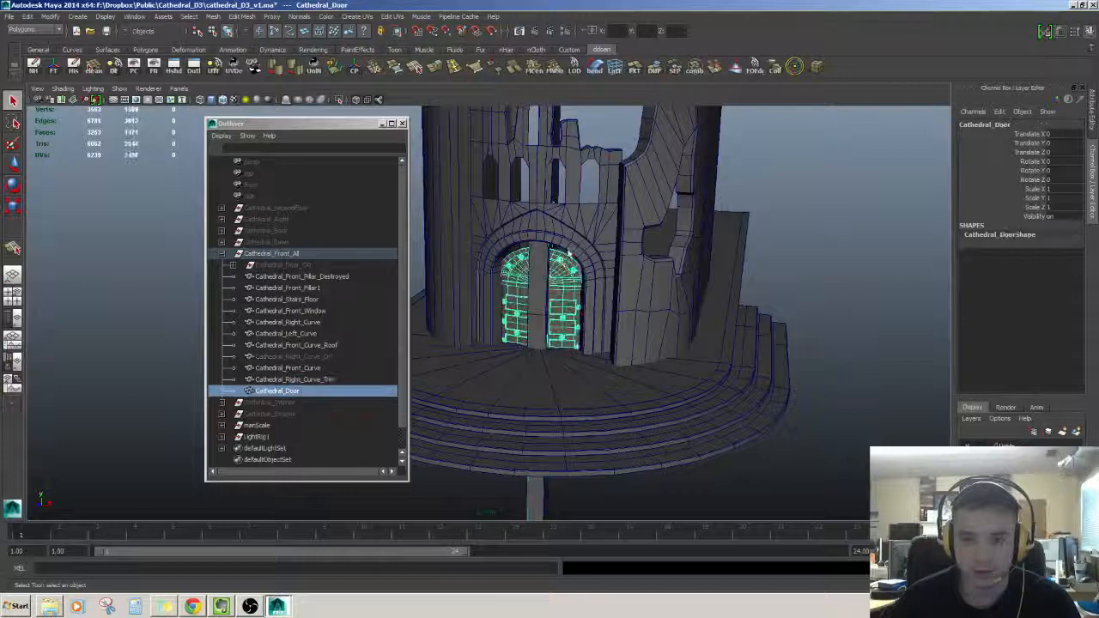
pyautogui.click(593, 279)
pyautogui.keyDown('alt'); pyautogui.moveTo(593, 279); pyautogui.dragTo(558, 266); pyautogui.keyUp('alt')
pyautogui.click(611, 255)
pyautogui.keyDown('alt'); pyautogui.moveTo(732, 228); pyautogui.dragTo(707, 240); pyautogui.keyUp('alt')
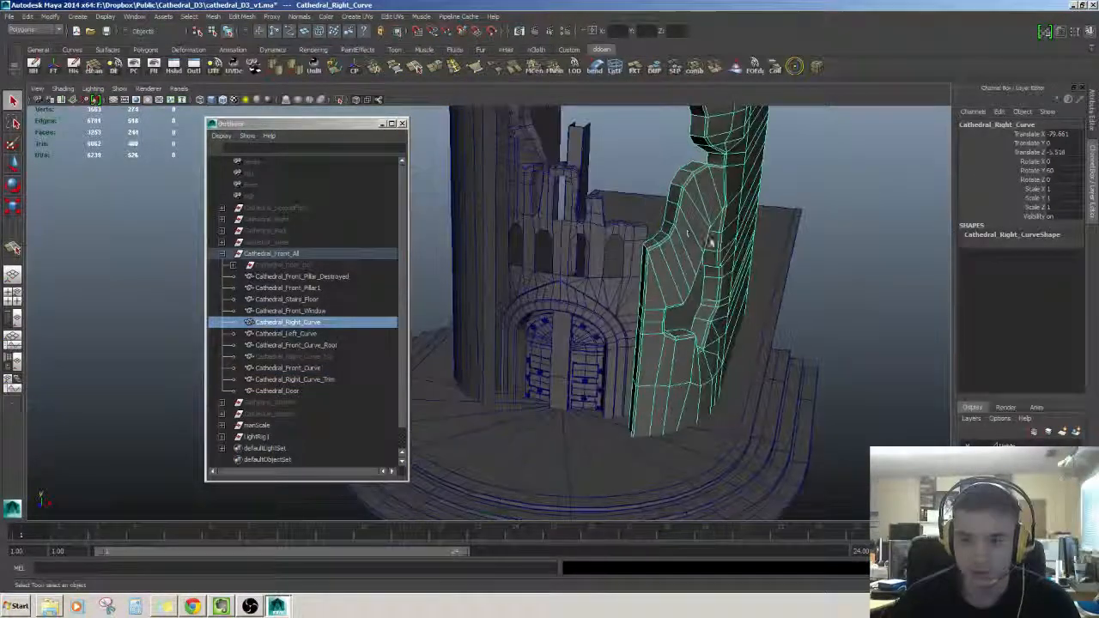
pyautogui.press('w')
pyautogui.keyDown('alt'); pyautogui.moveTo(565, 267); pyautogui.dragTo(515, 292); pyautogui.keyUp('alt')
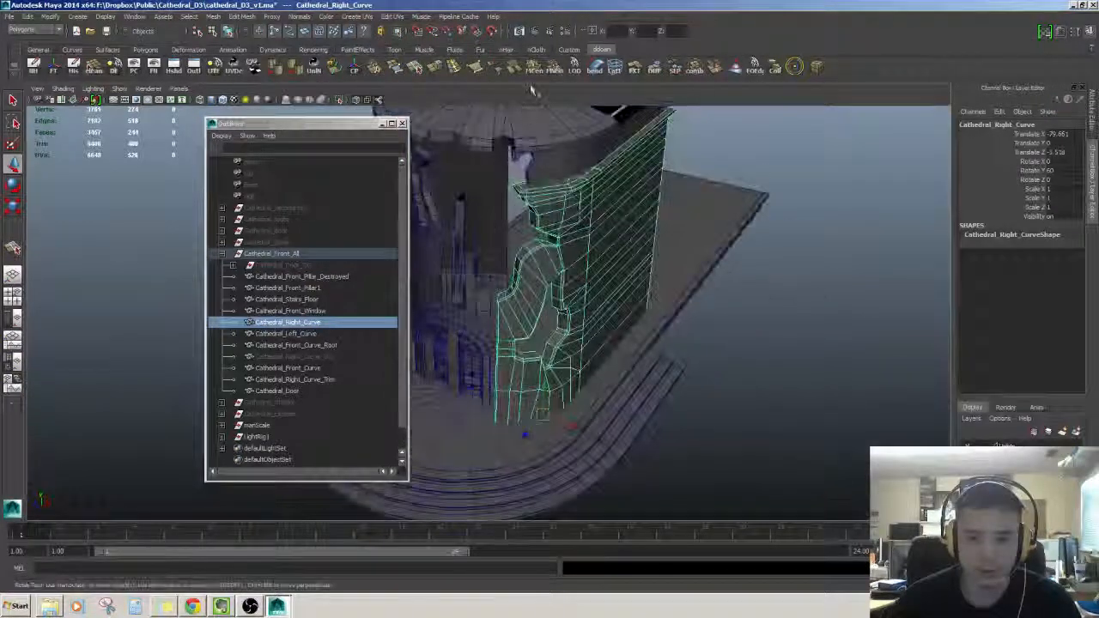
pyautogui.hotkey('ctrl', 'z')
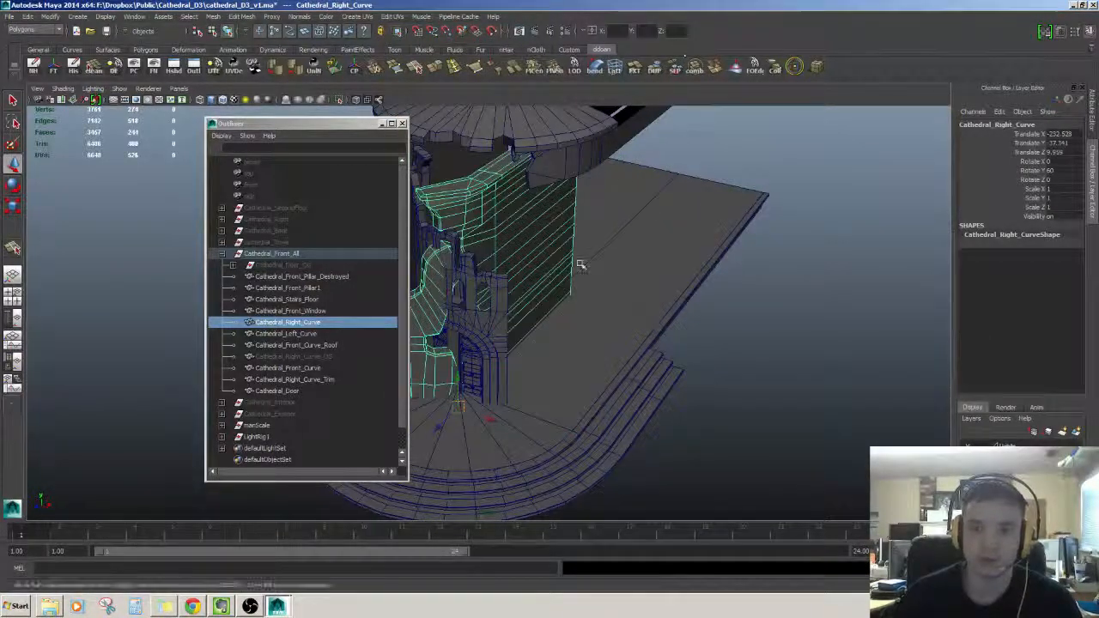
pyautogui.keyDown('alt'); pyautogui.moveTo(580, 266); pyautogui.dragTo(644, 292); pyautogui.keyUp('alt')
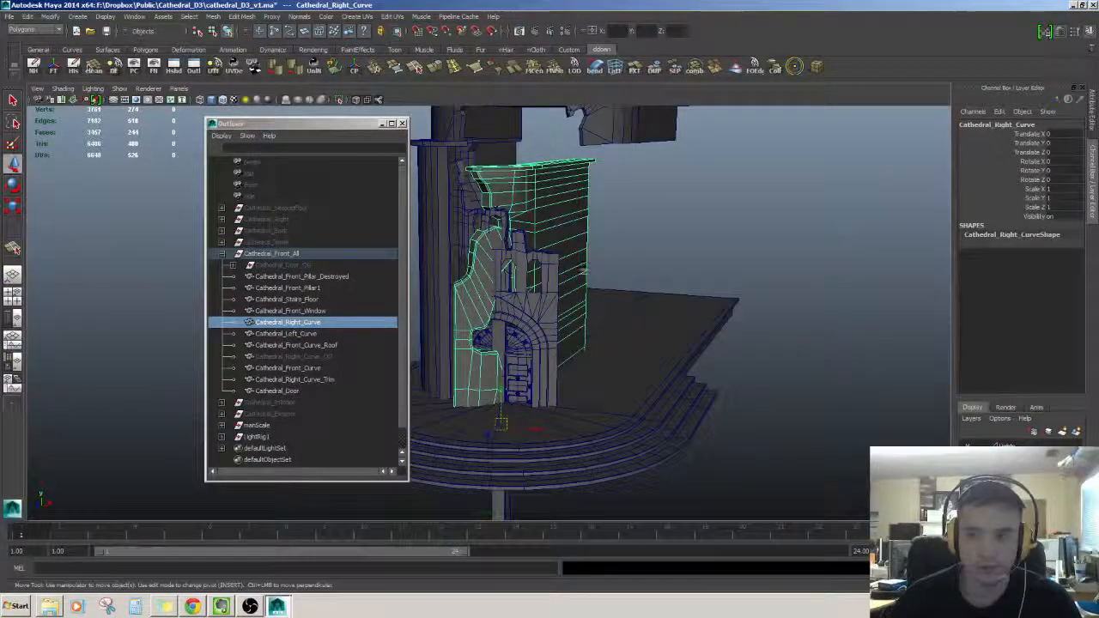
# Export Cathedral_Right_Curve as an FBX file named Cathedral_Right_Curve to Content\buildings.
pyautogui.doubleClick(289, 322)
pyautogui.hotkey('ctrl', 'c')
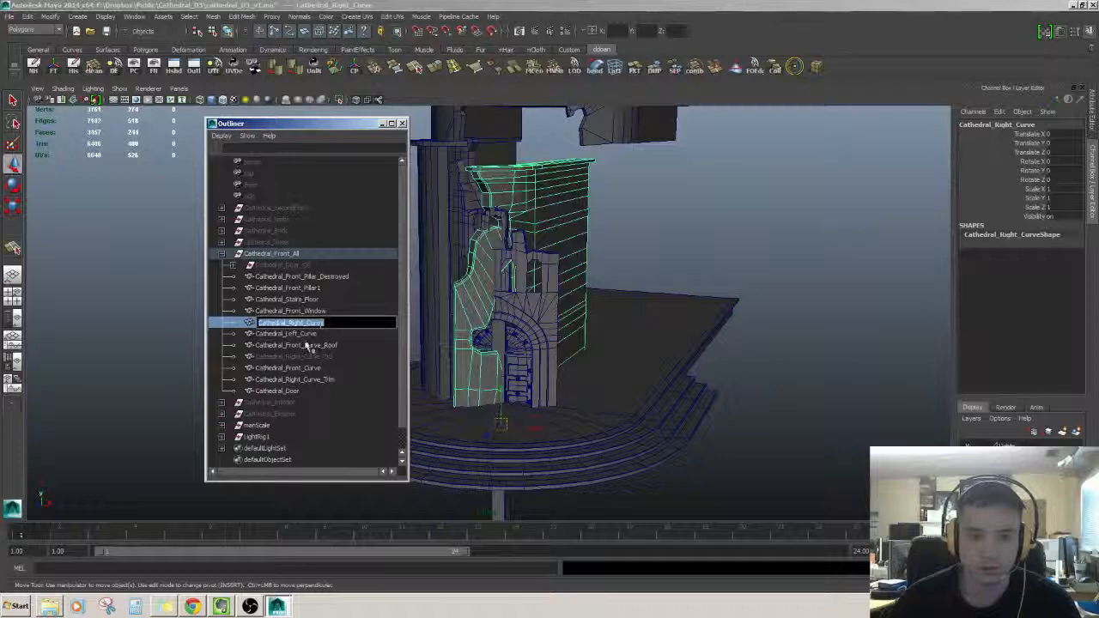
pyautogui.click(306, 345)
pyautogui.click(309, 326)
pyautogui.click(10, 16)
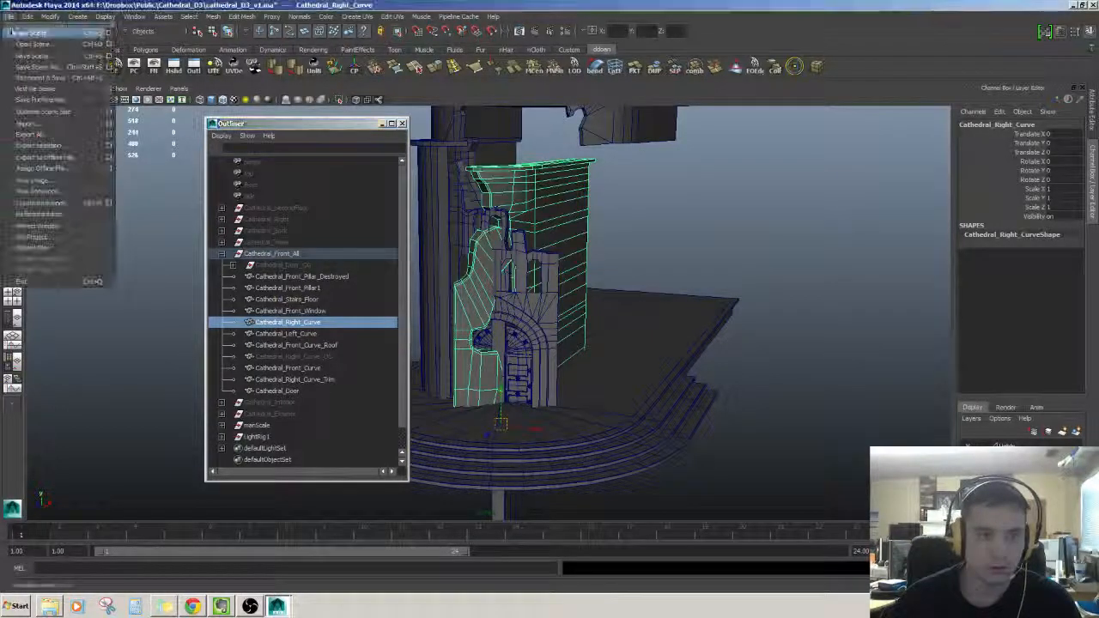
pyautogui.click(38, 147)
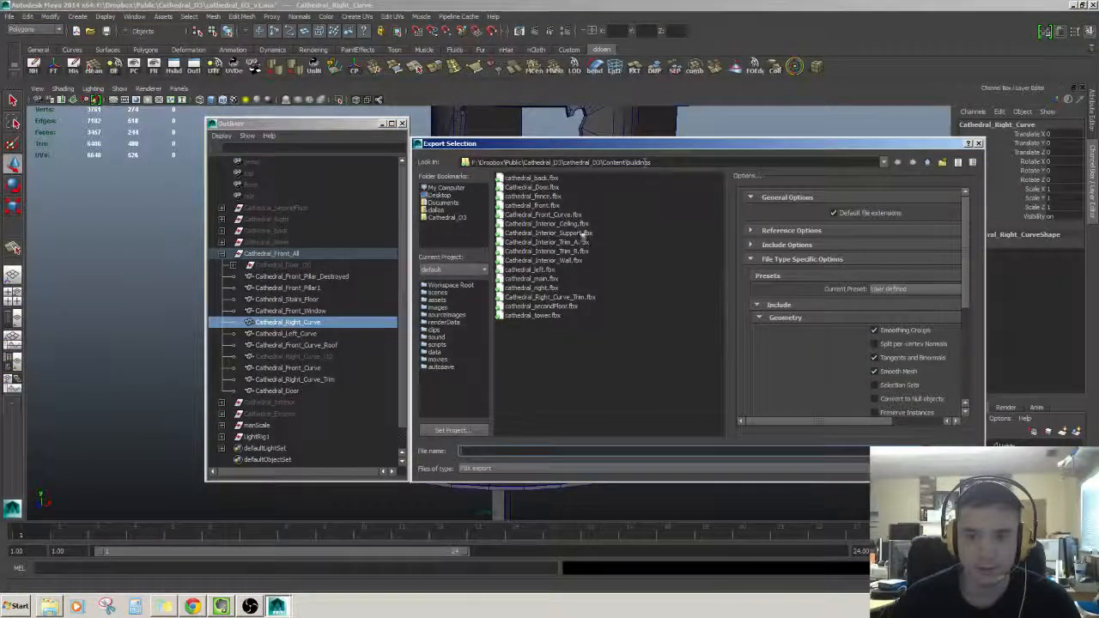
pyautogui.click(535, 450)
pyautogui.hotkey('ctrl', 'v')
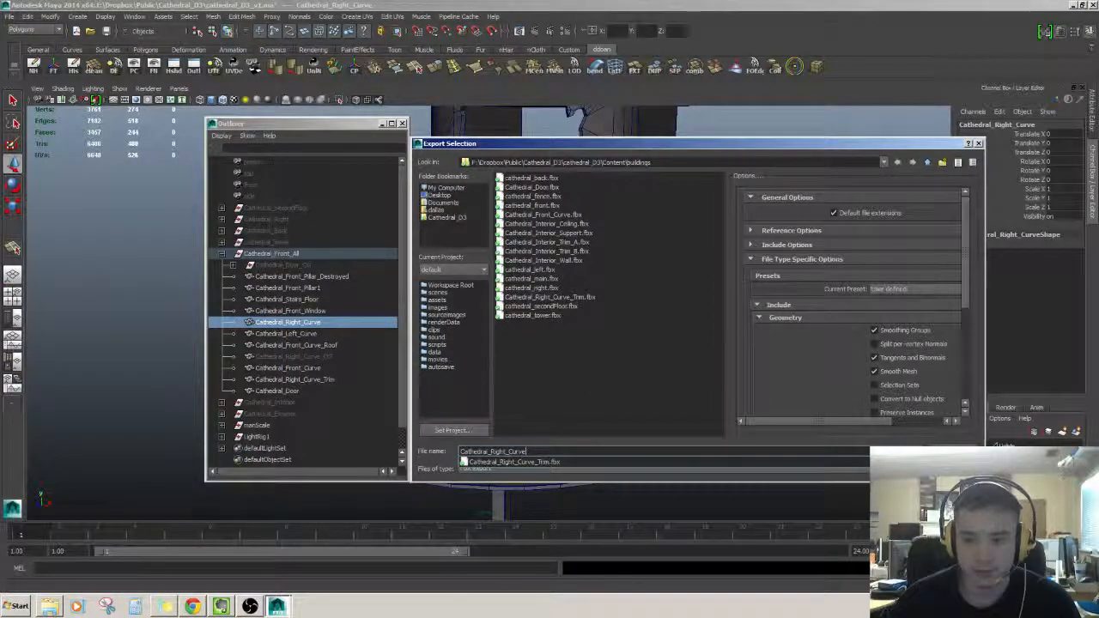
pyautogui.click(928, 447)
# Move Cathedral_Left_Curve to the origin and freeze its transformations.
pyautogui.keyDown('alt'); pyautogui.moveTo(556, 341); pyautogui.dragTo(552, 268); pyautogui.keyUp('alt')
pyautogui.click(644, 231)
pyautogui.press('w')
pyautogui.click(518, 275)
pyautogui.press('f')
pyautogui.scroll(-5, 552, 267)
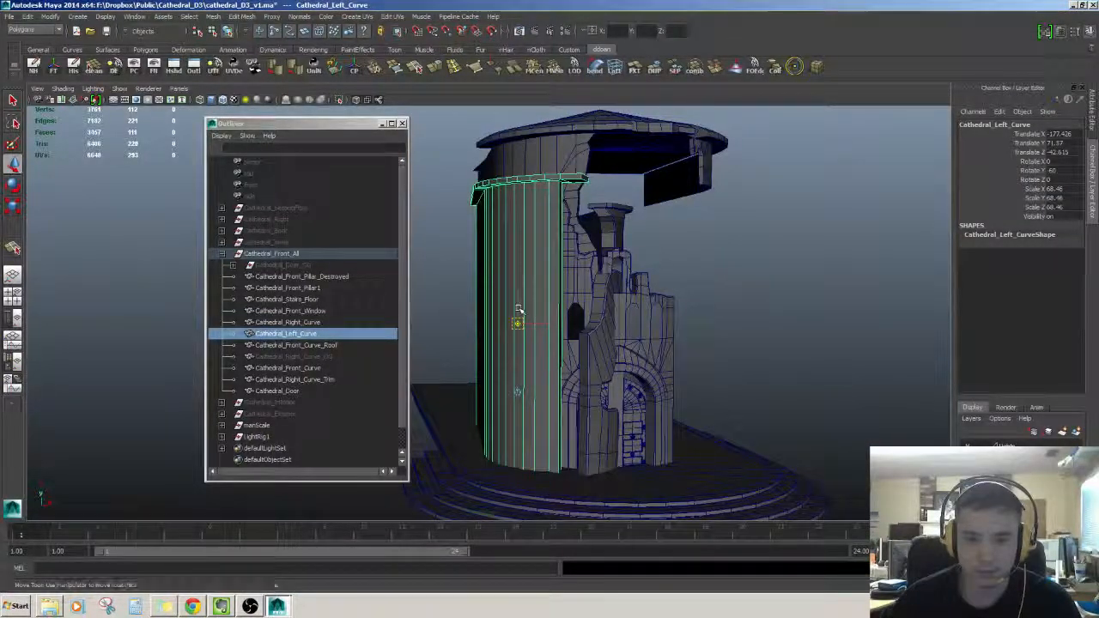
pyautogui.keyDown('alt'); pyautogui.moveTo(496, 464); pyautogui.dragTo(520, 442); pyautogui.keyUp('alt')
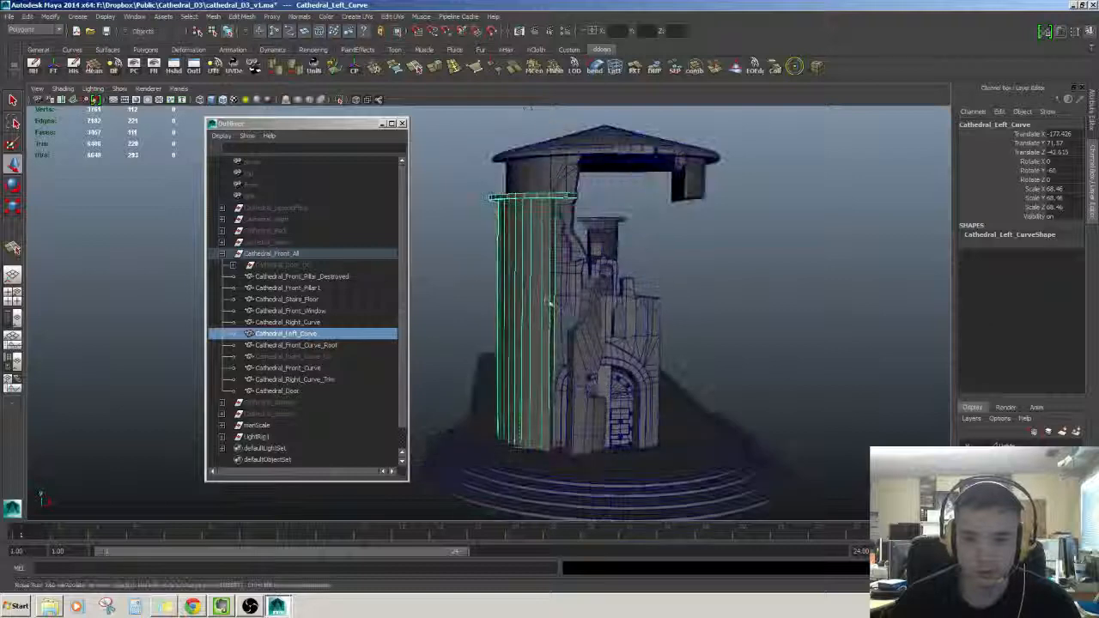
pyautogui.hotkey('ctrl', 'z')
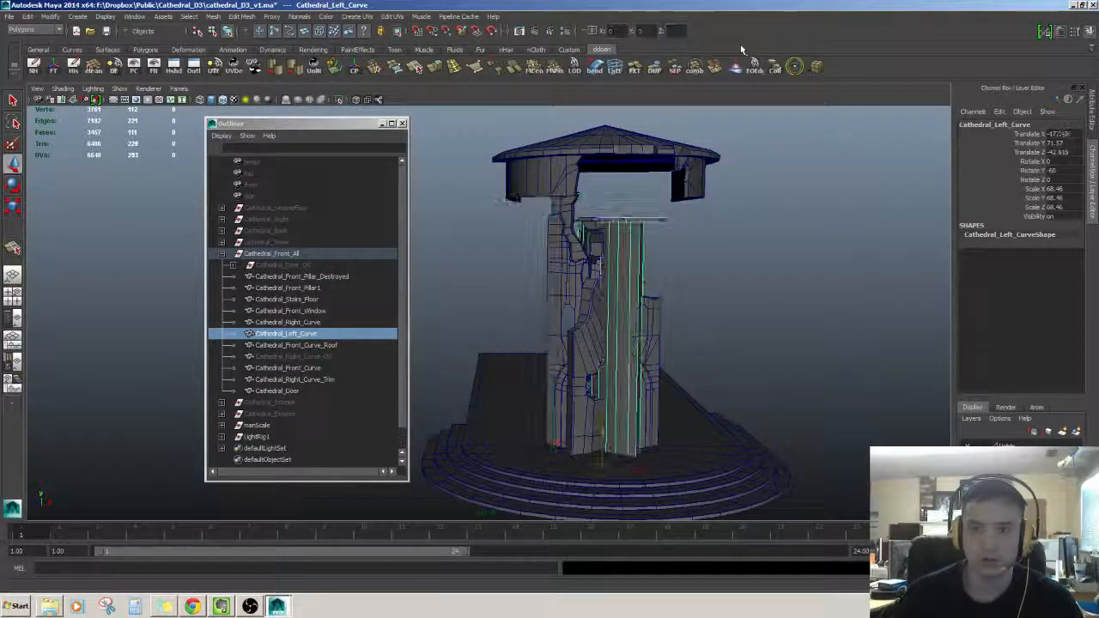
pyautogui.keyDown('alt'); pyautogui.moveTo(704, 146); pyautogui.dragTo(616, 275); pyautogui.keyUp('alt')
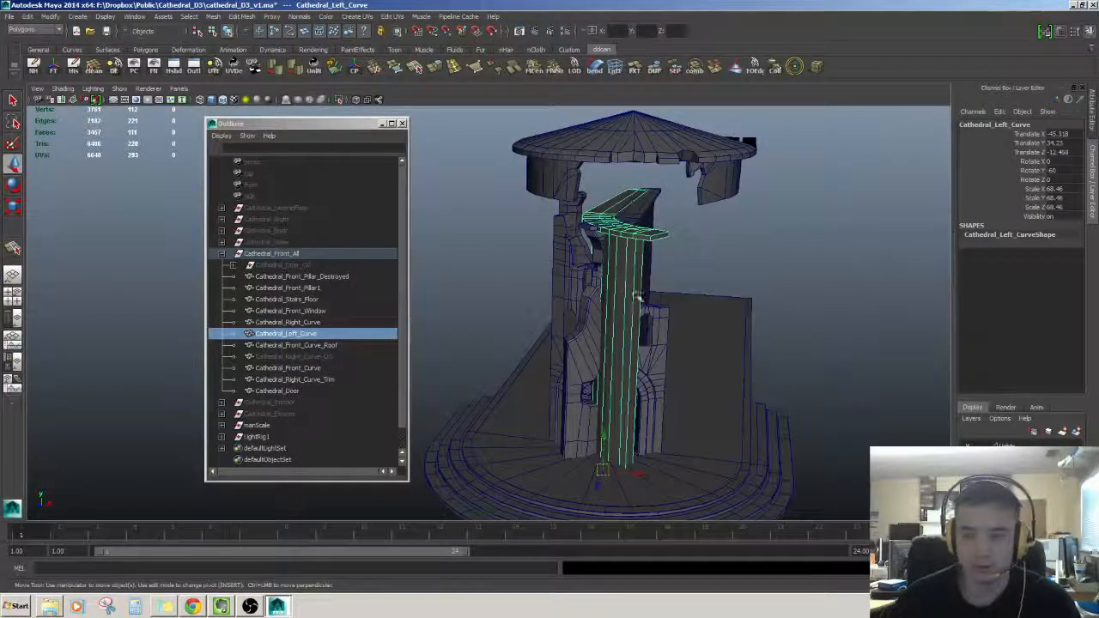
pyautogui.click(294, 345)
pyautogui.click(309, 334)
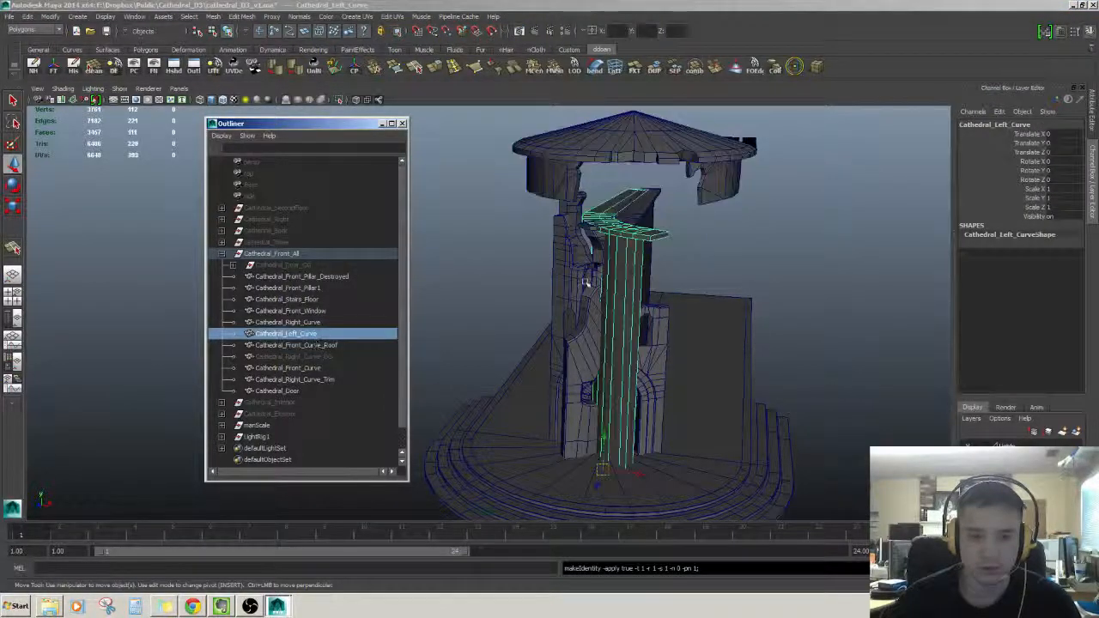
# Export Cathedral_Left_Curve as an FBX file named Cathedral_Left_Curve to Content\buildings.
pyautogui.keyDown('alt'); pyautogui.moveTo(586, 282); pyautogui.dragTo(599, 256); pyautogui.keyUp('alt')
pyautogui.click(10, 16)
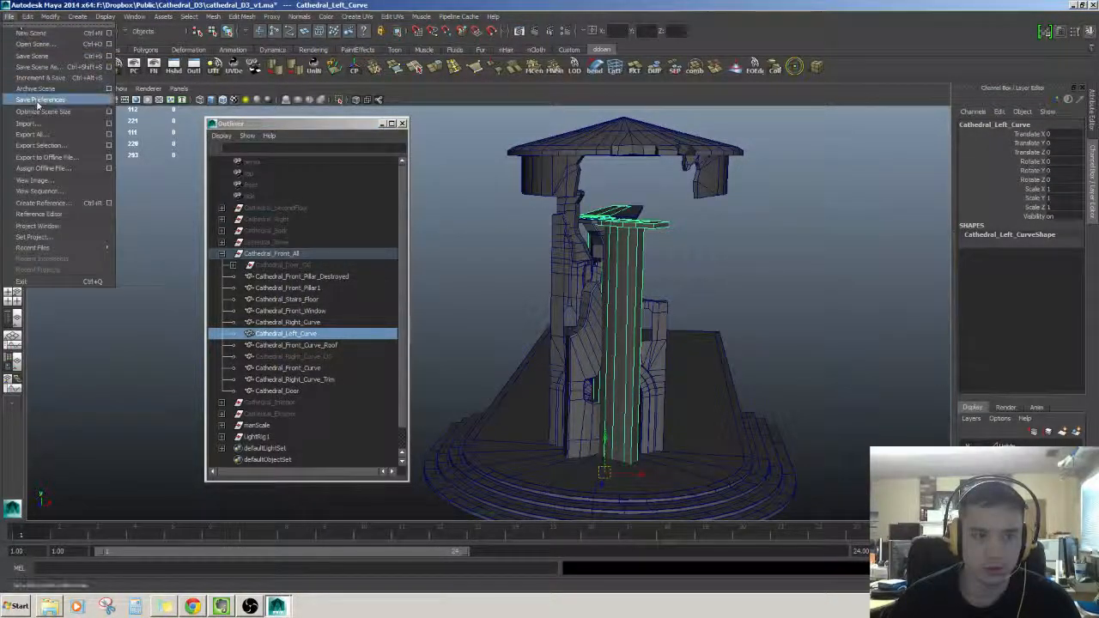
pyautogui.click(44, 146)
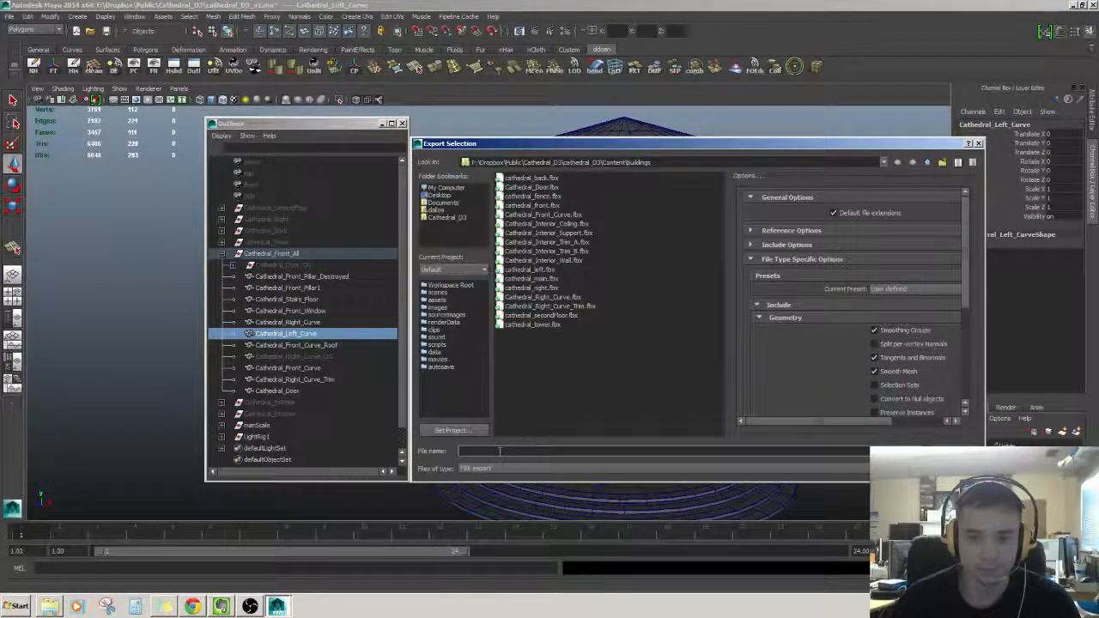
pyautogui.press('Return')
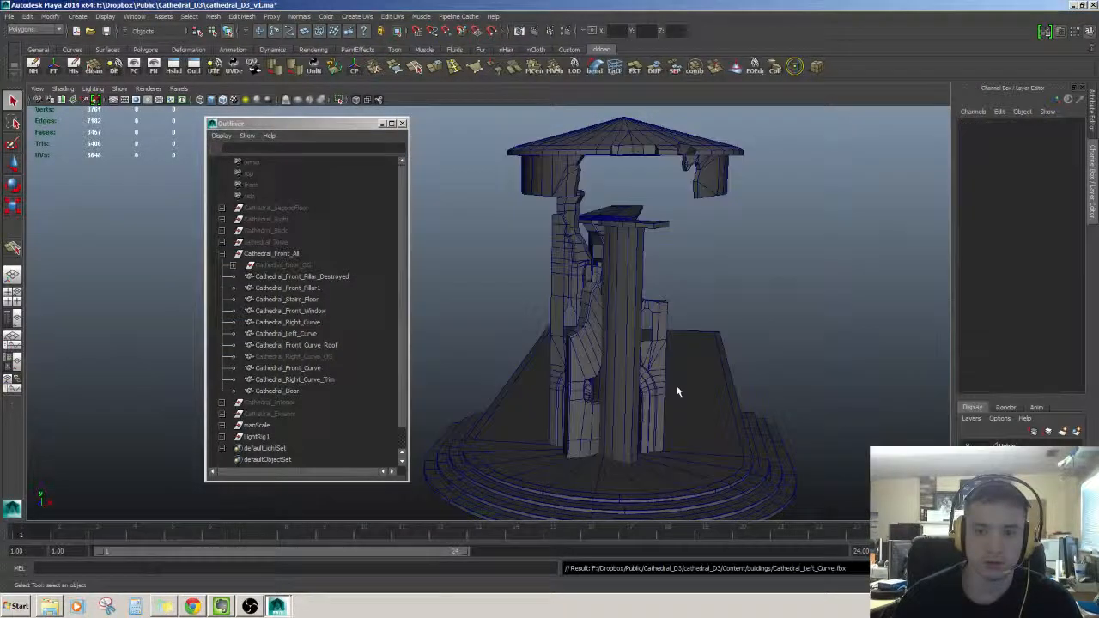
# Select Cathedral_Front_Window and check its placement relative to its pivot.
pyautogui.keyDown('alt'); pyautogui.moveTo(645, 257); pyautogui.dragTo(557, 255); pyautogui.keyUp('alt')
pyautogui.click(638, 294)
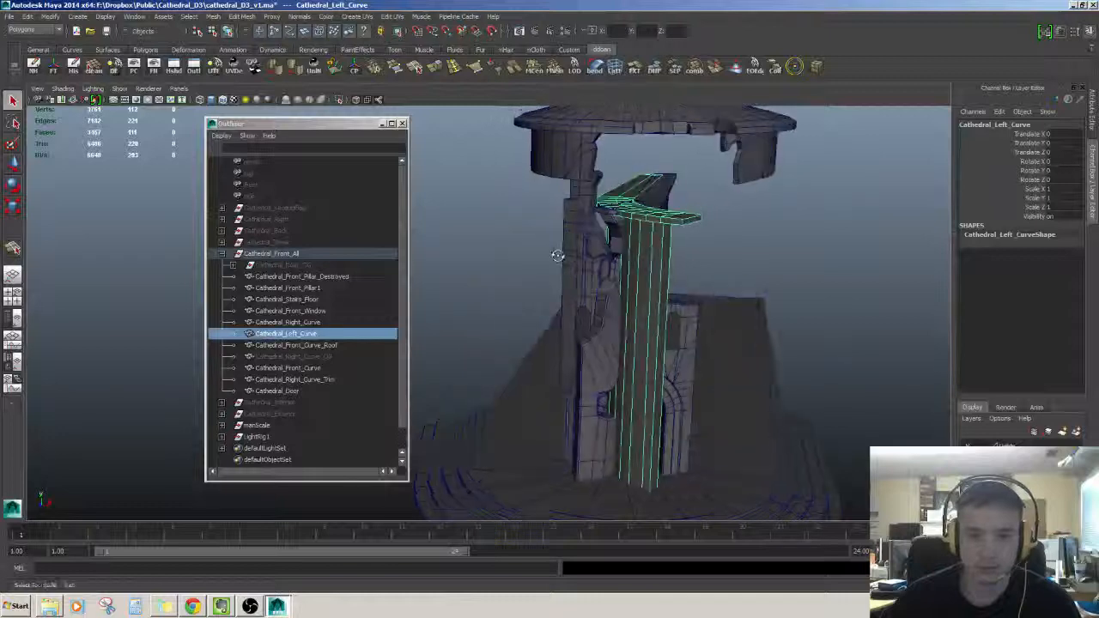
pyautogui.click(299, 323)
pyautogui.click(304, 333)
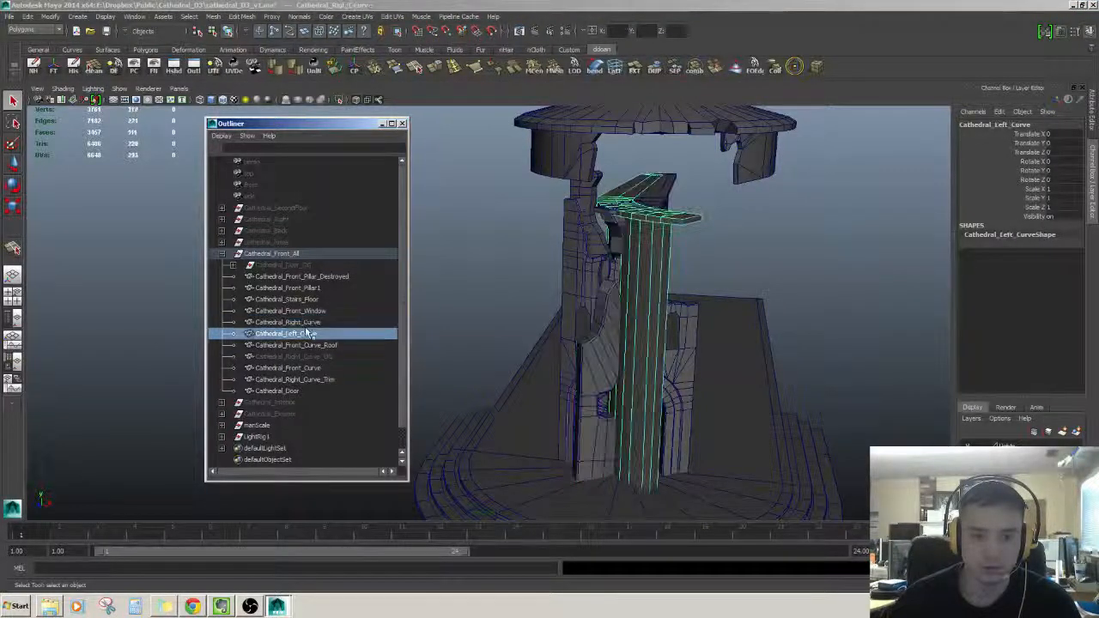
pyautogui.click(305, 321)
pyautogui.click(305, 310)
pyautogui.press('w')
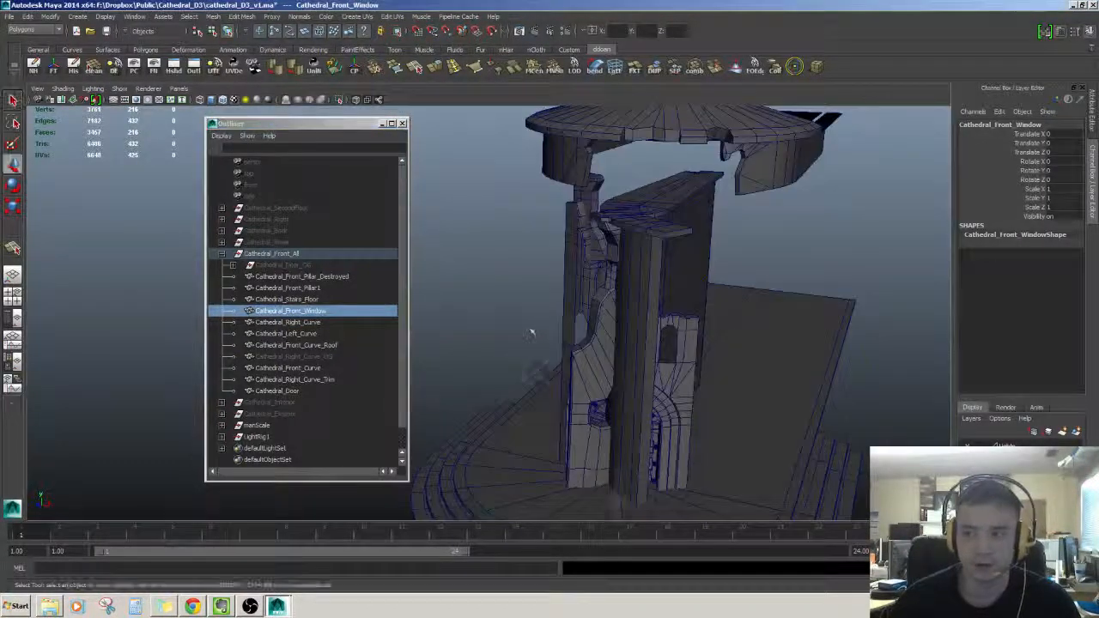
pyautogui.press('f')
pyautogui.keyDown('alt'); pyautogui.moveTo(530, 304); pyautogui.dragTo(558, 348); pyautogui.keyUp('alt')
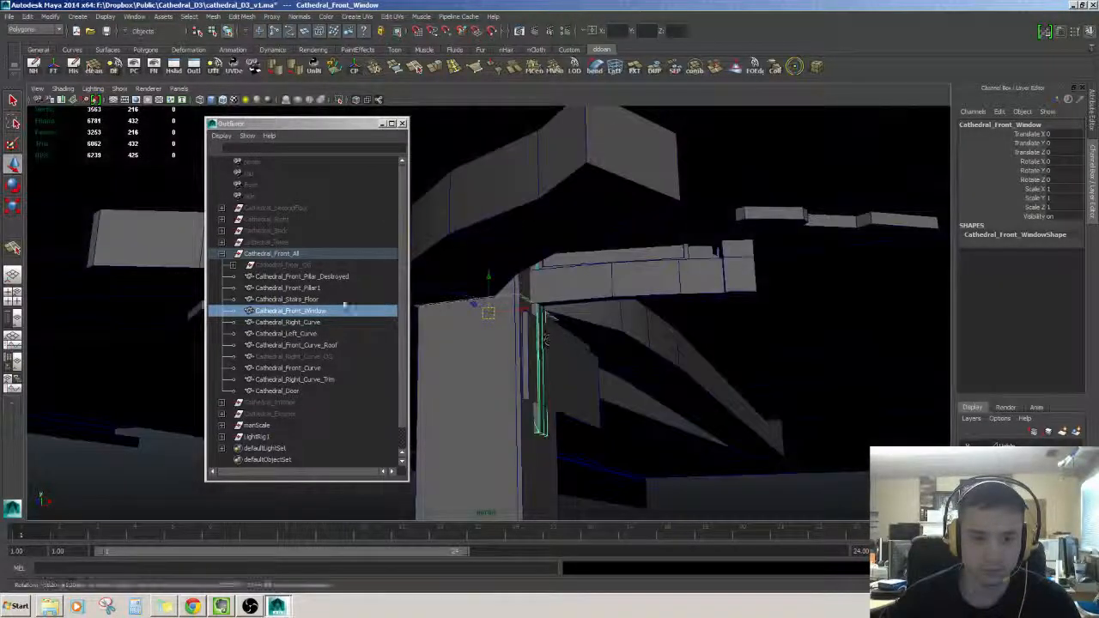
pyautogui.keyDown('alt'); pyautogui.moveTo(639, 340); pyautogui.dragTo(634, 360); pyautogui.keyUp('alt')
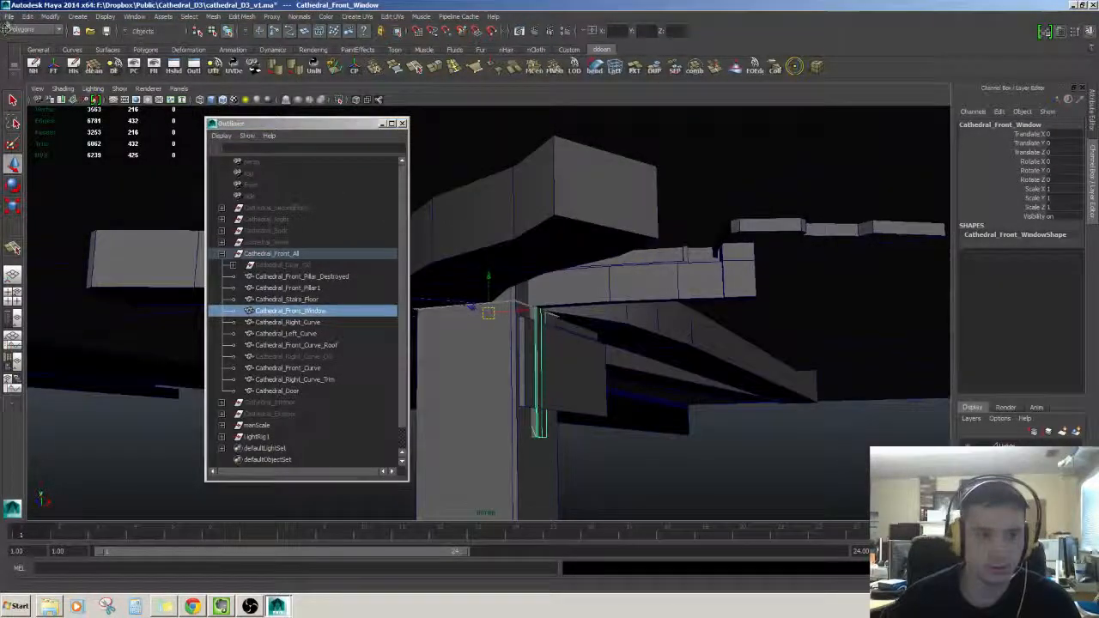
# Export Cathedral_Front_Window as an FBX file named Cathedral_Front_Window to Content\buildings.
pyautogui.click(9, 17)
pyautogui.click(307, 335)
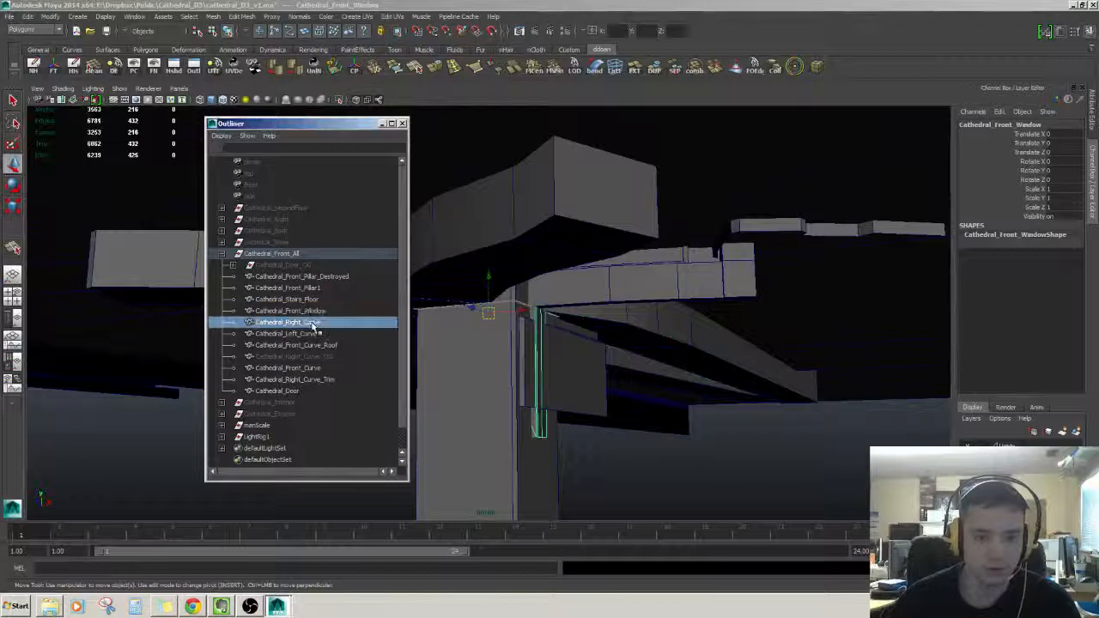
pyautogui.click(11, 19)
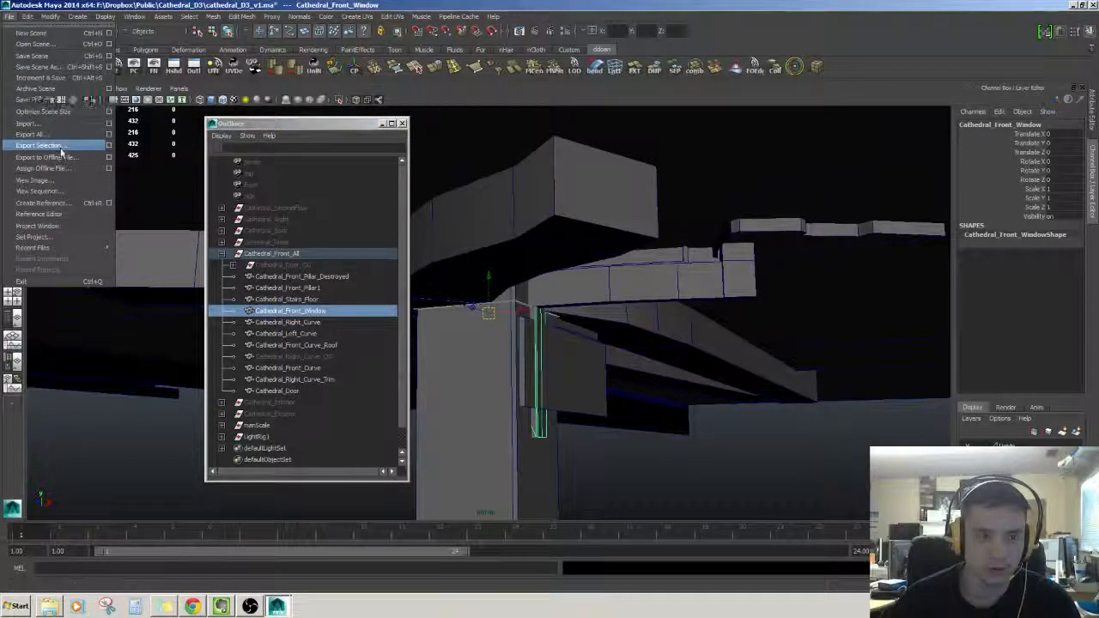
pyautogui.click(52, 146)
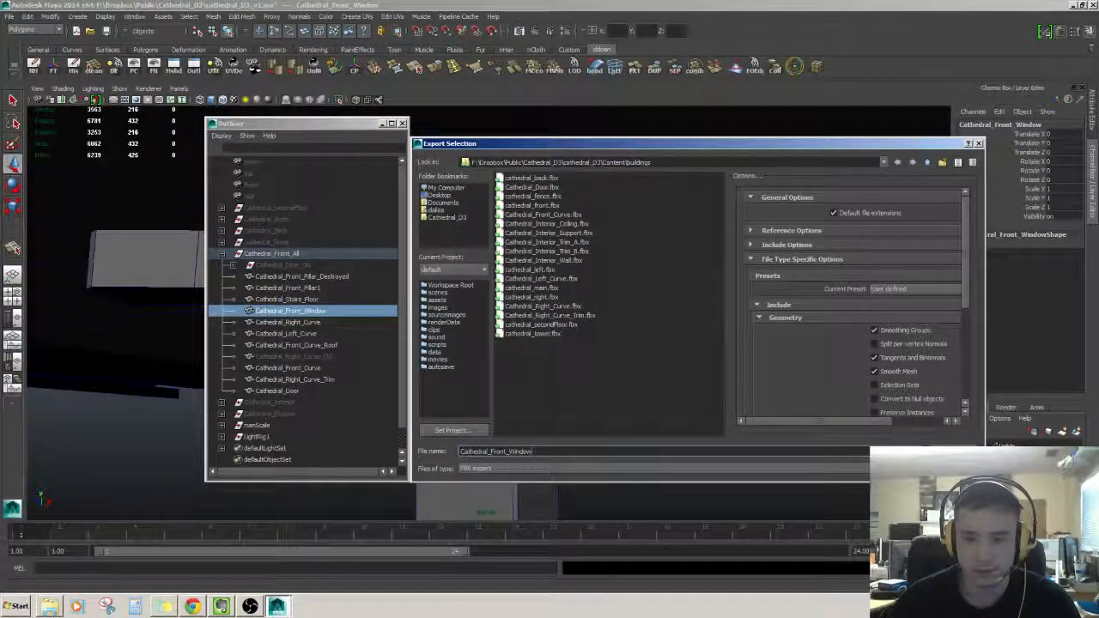
pyautogui.press('Return')
# Select Cathedral_Stairs_Floor, move it to the origin and freeze its transformations.
pyautogui.keyDown('alt'); pyautogui.moveTo(599, 337); pyautogui.dragTo(561, 373); pyautogui.keyUp('alt')
pyautogui.click(303, 300)
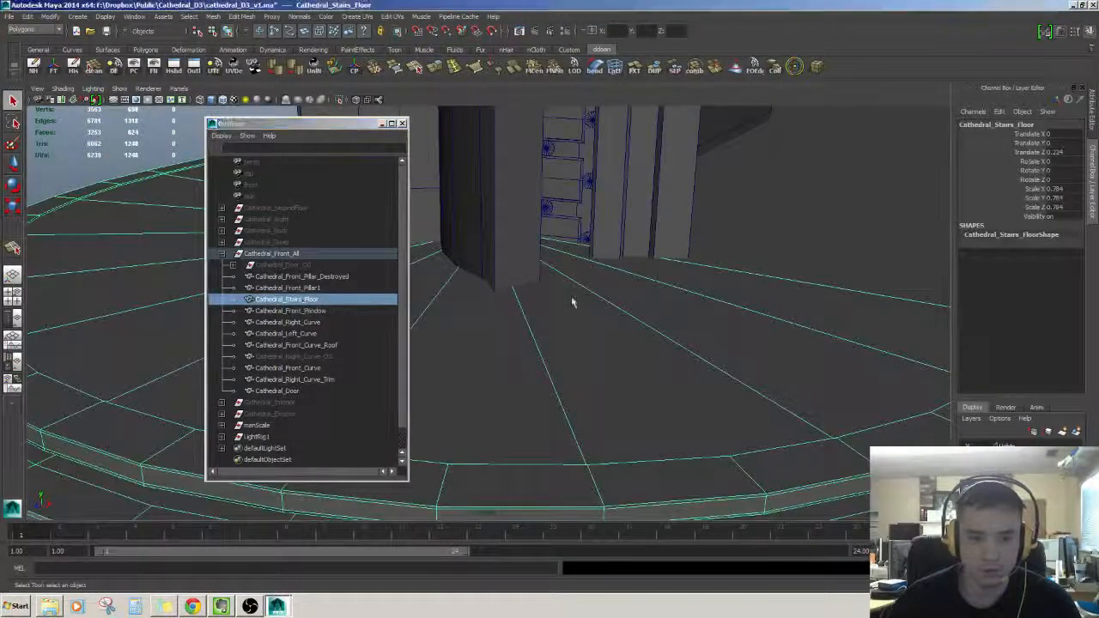
pyautogui.press('f')
pyautogui.keyDown('alt'); pyautogui.moveTo(636, 328); pyautogui.dragTo(505, 303, button='right'); pyautogui.keyUp('alt')
pyautogui.keyDown('alt'); pyautogui.moveTo(504, 302); pyautogui.dragTo(719, 300, button='middle'); pyautogui.keyUp('alt')
pyautogui.keyDown('alt'); pyautogui.moveTo(720, 300); pyautogui.dragTo(532, 146); pyautogui.keyUp('alt')
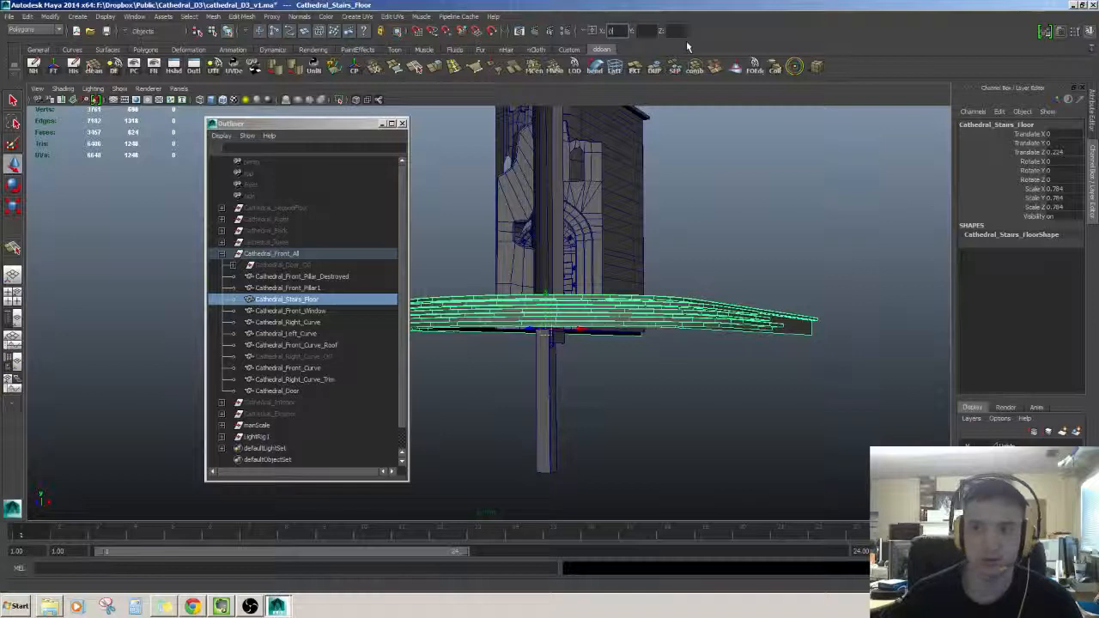
pyautogui.write('0')
pyautogui.press('Return')
pyautogui.keyDown('alt'); pyautogui.moveTo(703, 249); pyautogui.dragTo(678, 343); pyautogui.keyUp('alt')
pyautogui.moveTo(636, 296)
pyautogui.keyDown('alt'); pyautogui.mouseDown()
pyautogui.moveTo(609, 287)
pyautogui.moveTo(650, 293)
pyautogui.mouseUp(); pyautogui.keyUp('alt')
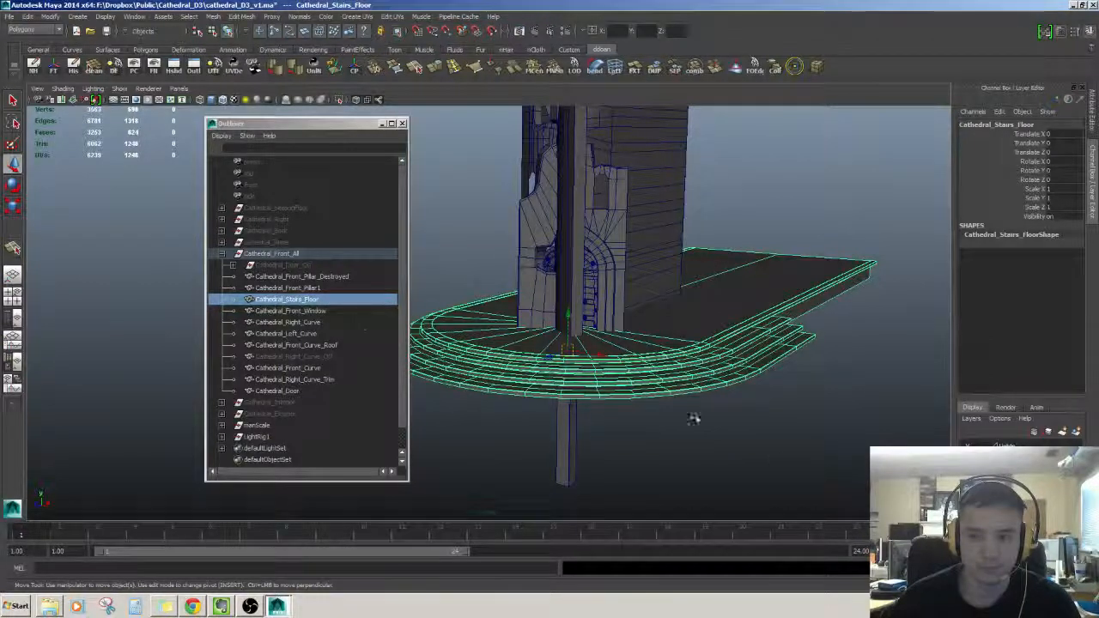
# Export Cathedral_Stairs_Floor as an FBX file named Cathedral_Stairs_Floor to Content\buildings.
pyautogui.doubleClick(283, 299)
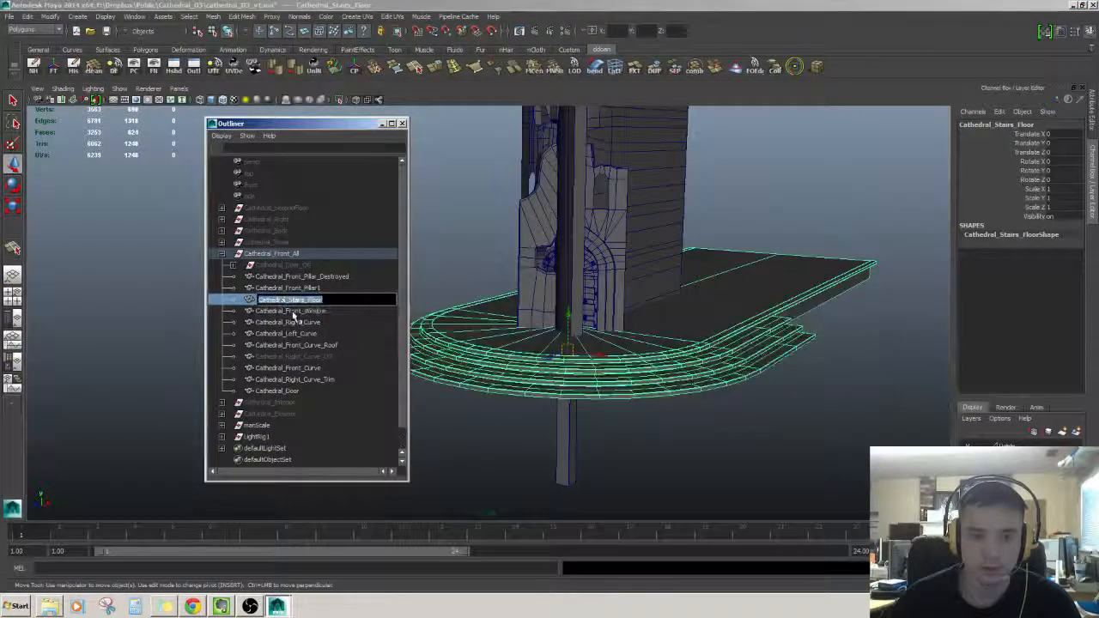
pyautogui.press('Return')
pyautogui.click(10, 16)
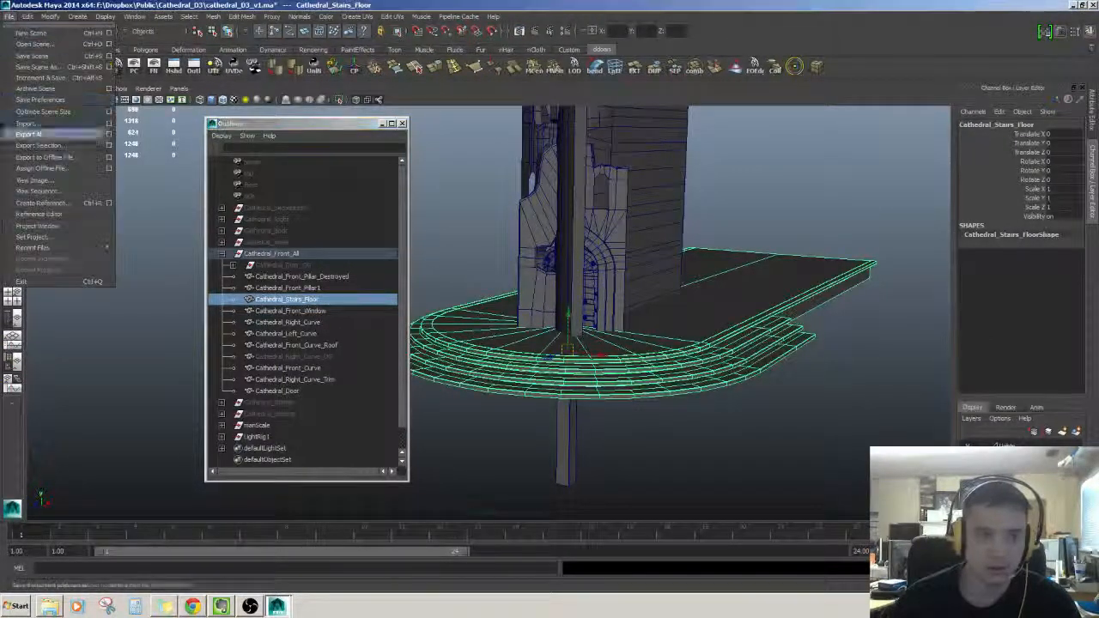
pyautogui.click(54, 150)
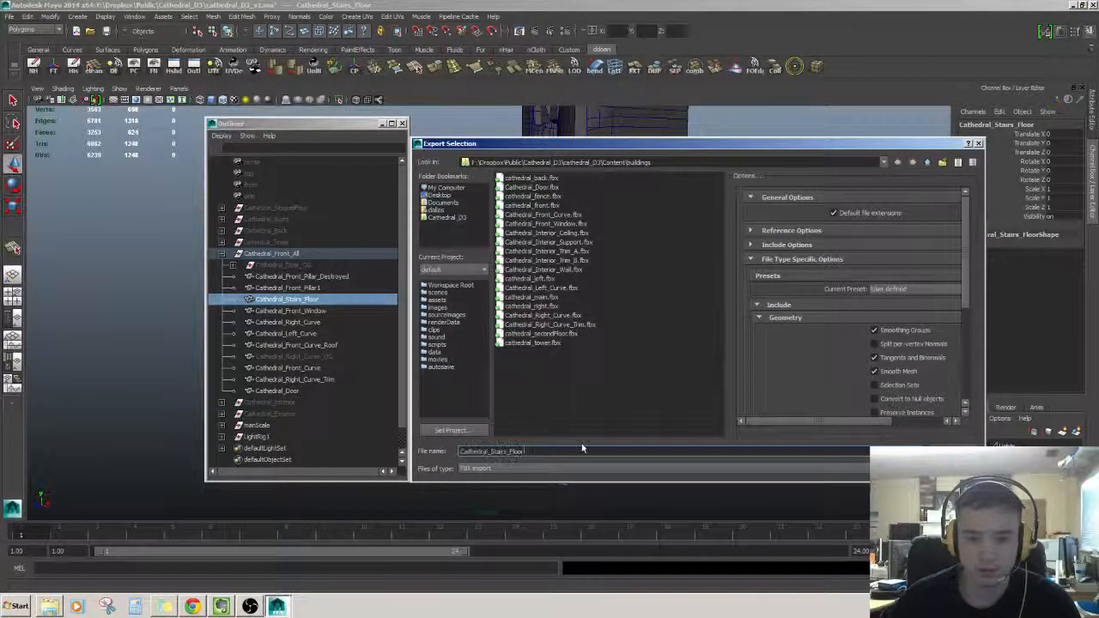
pyautogui.press('Return')
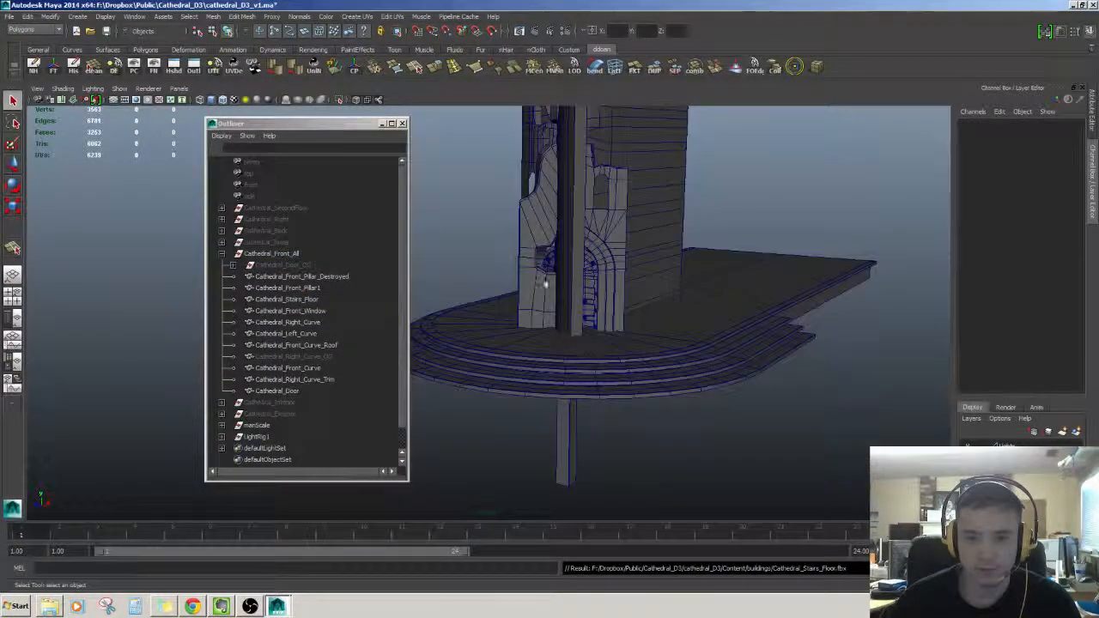
# Select Cathedral_Front_Pillar1 and examine it in isolation to check its pivot at the base.
pyautogui.click(310, 290)
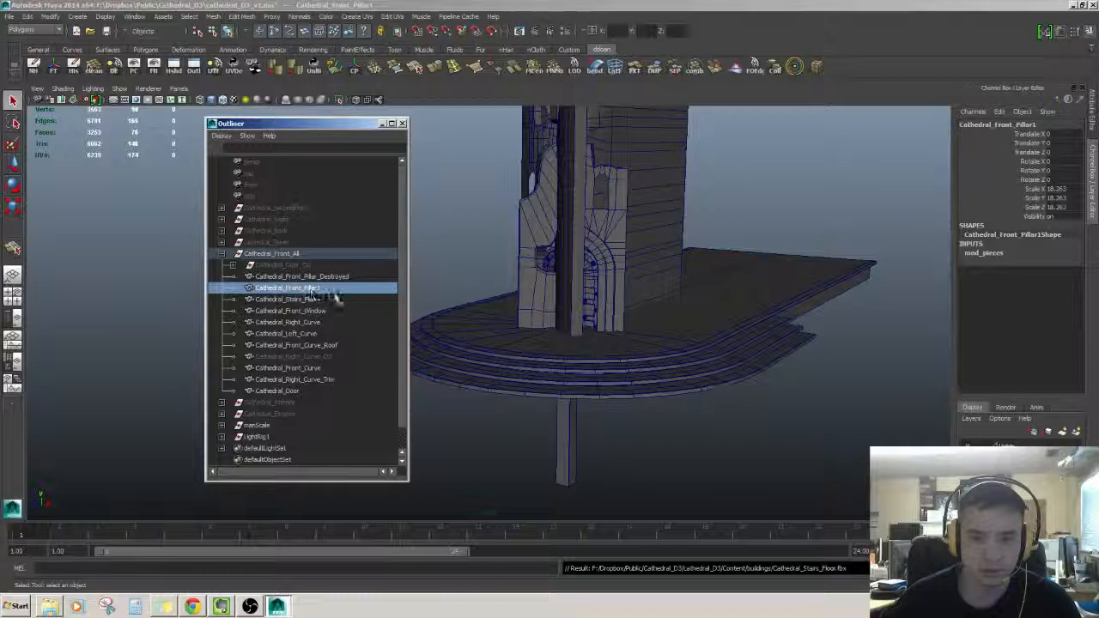
pyautogui.keyDown('alt'); pyautogui.moveTo(644, 344); pyautogui.dragTo(747, 380); pyautogui.keyUp('alt')
pyautogui.keyDown('alt'); pyautogui.moveTo(640, 292); pyautogui.dragTo(583, 283); pyautogui.keyUp('alt')
pyautogui.press('w')
pyautogui.press('f')
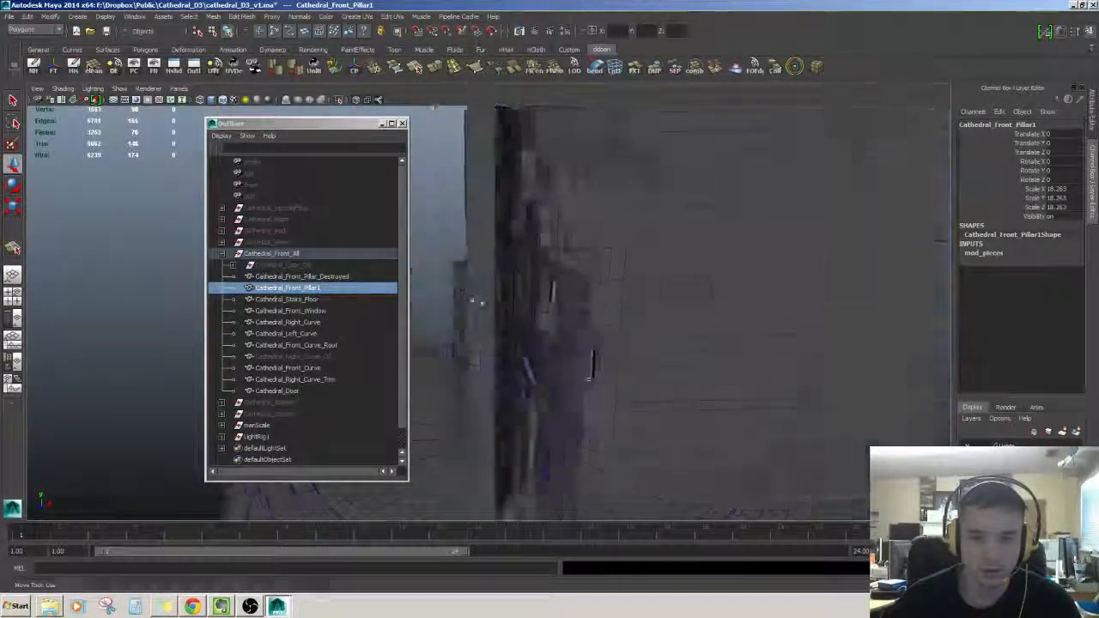
pyautogui.keyDown('alt'); pyautogui.moveTo(479, 303); pyautogui.dragTo(640, 306); pyautogui.keyUp('alt')
pyautogui.hotkey('shift', 'i')
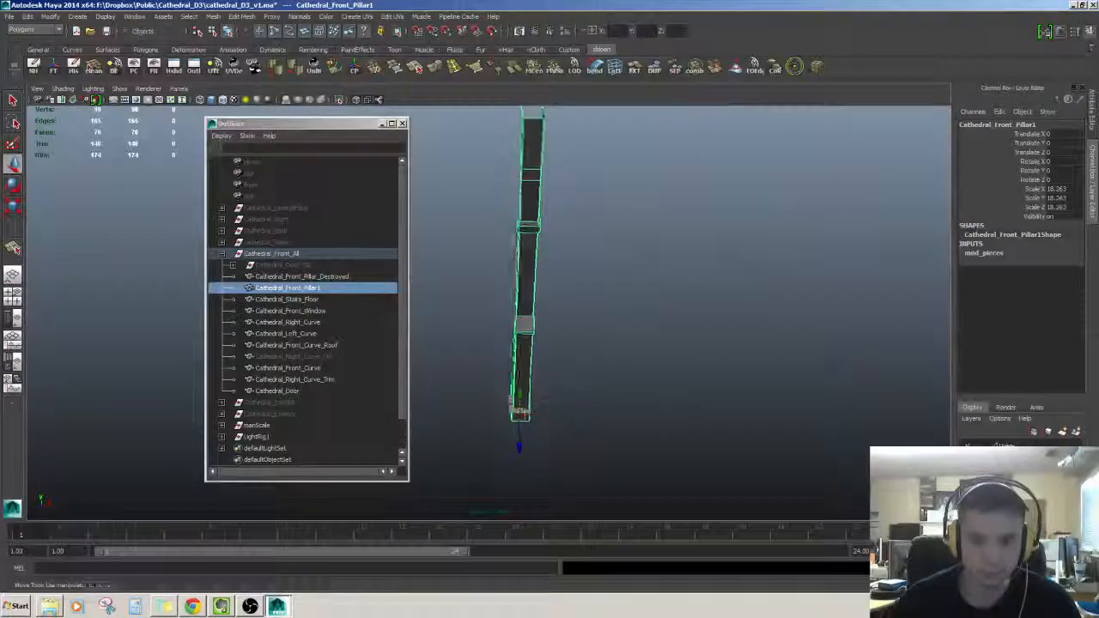
pyautogui.keyDown('alt'); pyautogui.moveTo(541, 301); pyautogui.dragTo(529, 75); pyautogui.keyUp('alt')
pyautogui.hotkey('shift', 'i')
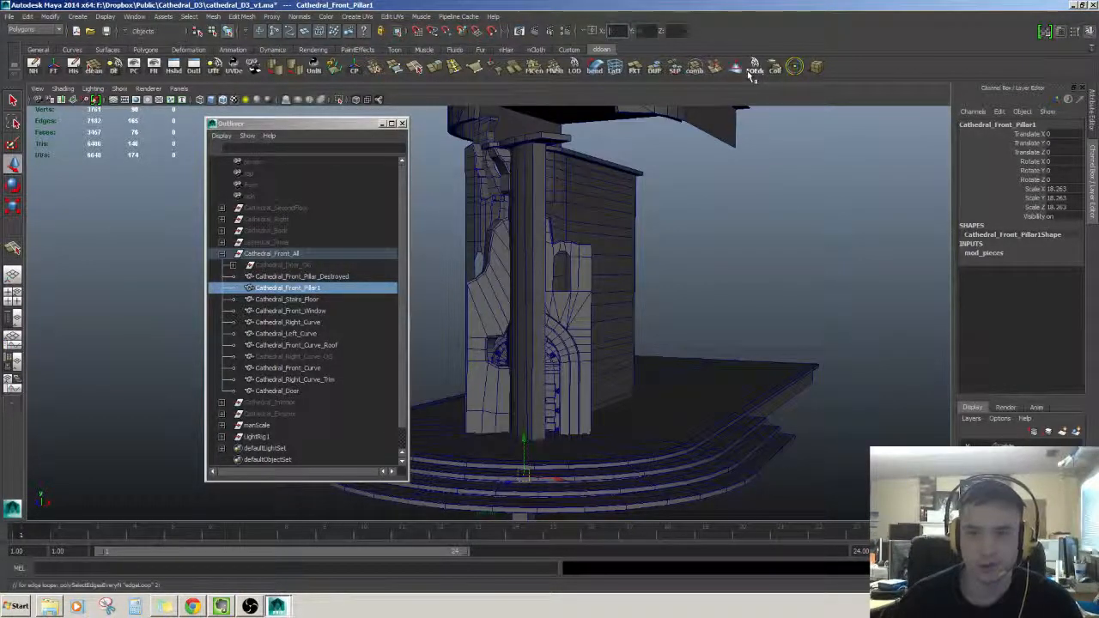
# Move Cathedral_Front_Pillar1 to the origin and freeze its transformations.
pyautogui.keyDown('alt'); pyautogui.moveTo(730, 121); pyautogui.dragTo(666, 281); pyautogui.keyUp('alt')
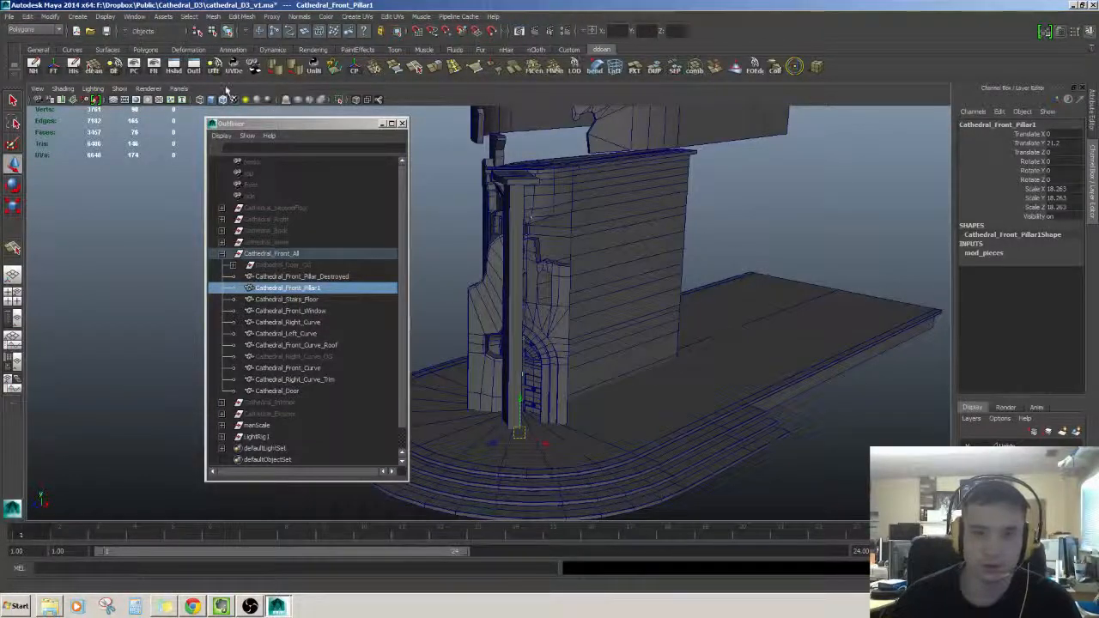
pyautogui.keyDown('alt'); pyautogui.moveTo(601, 257); pyautogui.dragTo(532, 189); pyautogui.keyUp('alt')
pyautogui.click(318, 298)
pyautogui.click(319, 288)
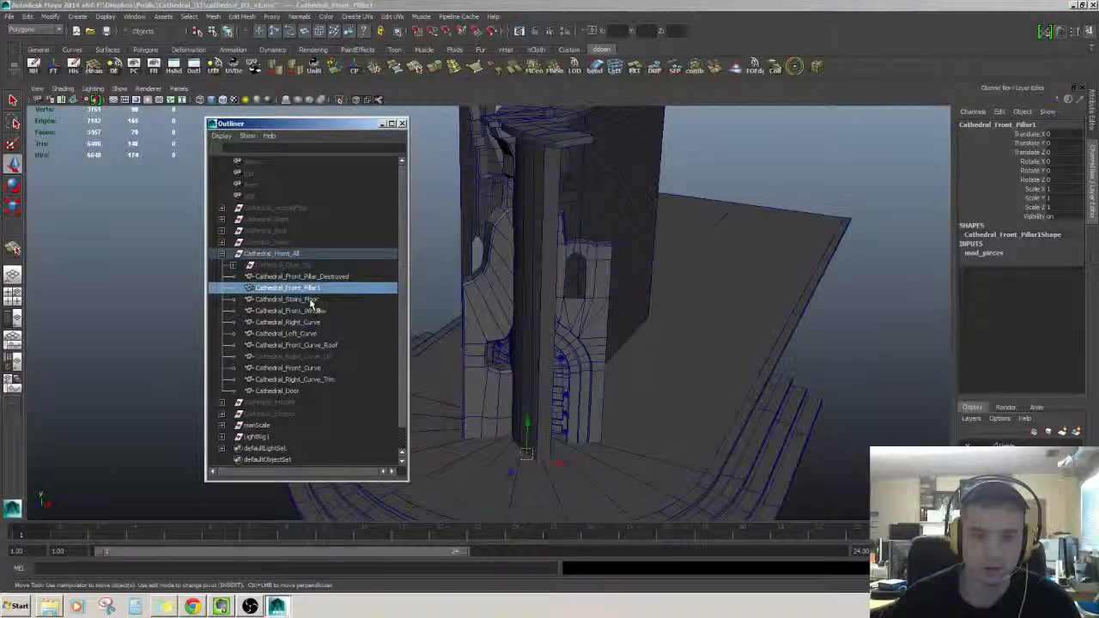
# Rename Cathedral_Front_Pillar1 as Cathedral_Front_Pillar.
pyautogui.click(319, 299)
pyautogui.click(320, 288)
pyautogui.click(319, 299)
pyautogui.click(321, 287)
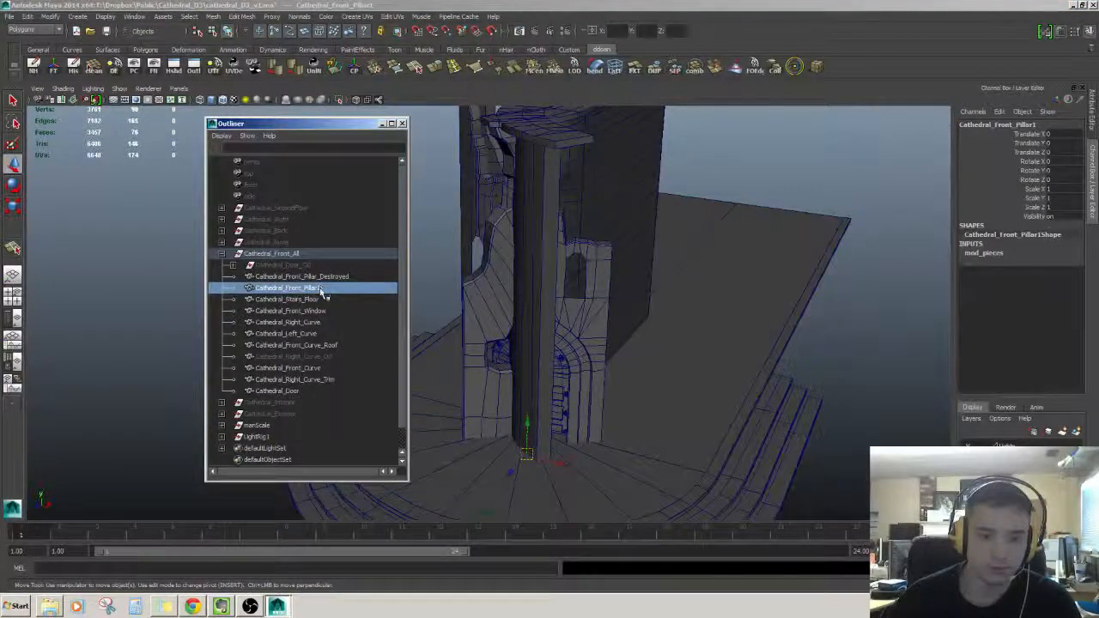
pyautogui.click(315, 300)
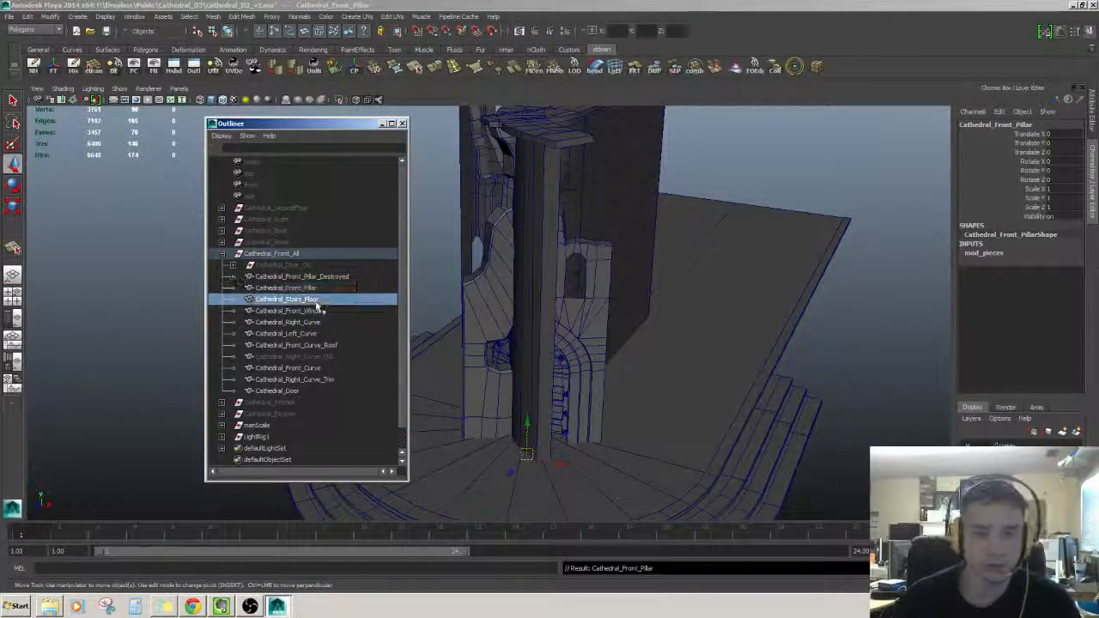
pyautogui.click(306, 288)
pyautogui.click(302, 299)
pyautogui.click(306, 287)
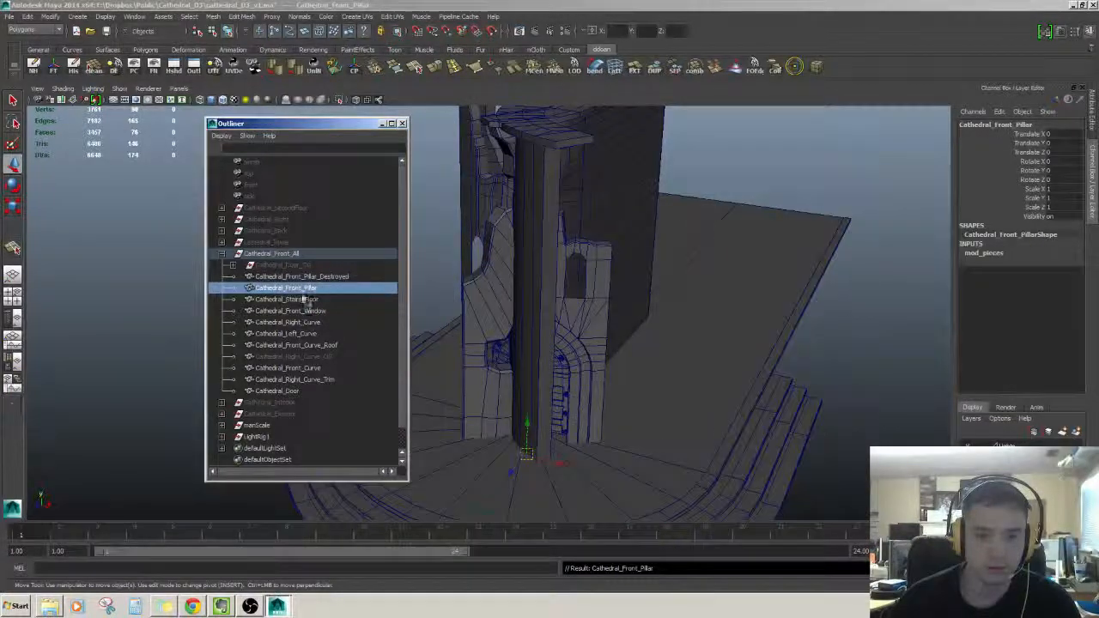
pyautogui.click(306, 298)
pyautogui.click(307, 287)
pyautogui.click(10, 17)
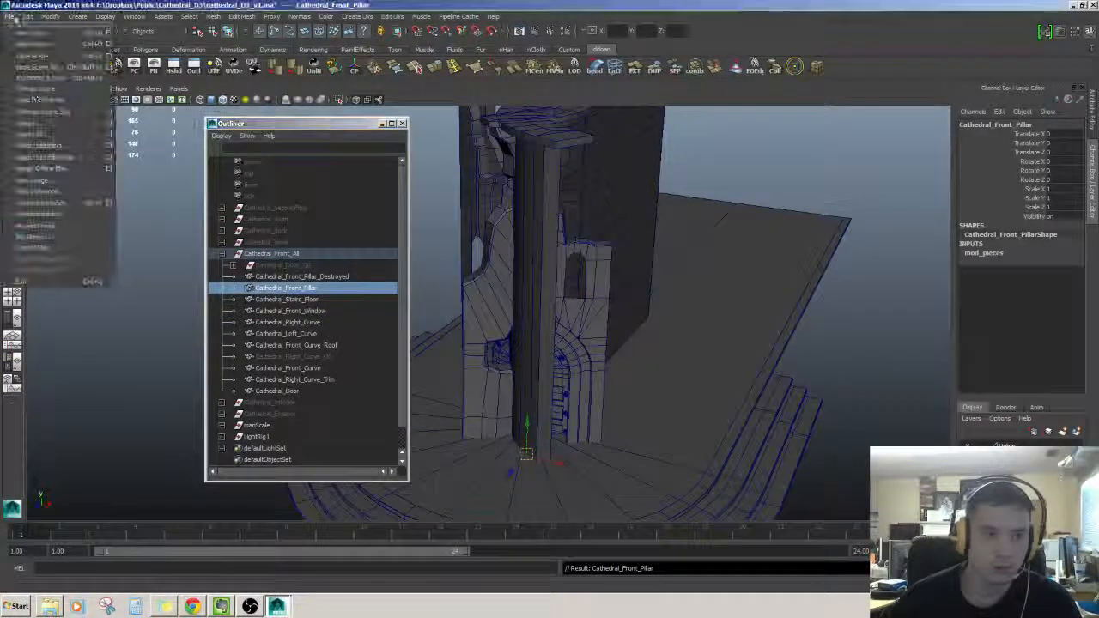
pyautogui.click(39, 147)
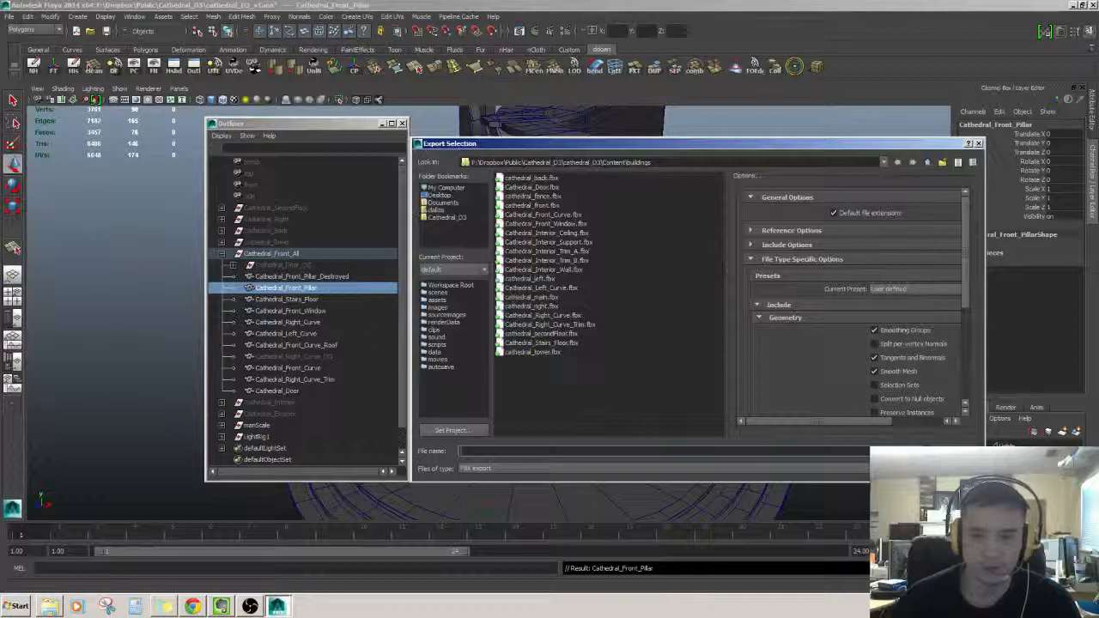
pyautogui.press('Escape')
# Export Cathedral_Front_Pillar as an FBX file named Cathedral_Front_Pillar to Content\buildings.
pyautogui.click(310, 299)
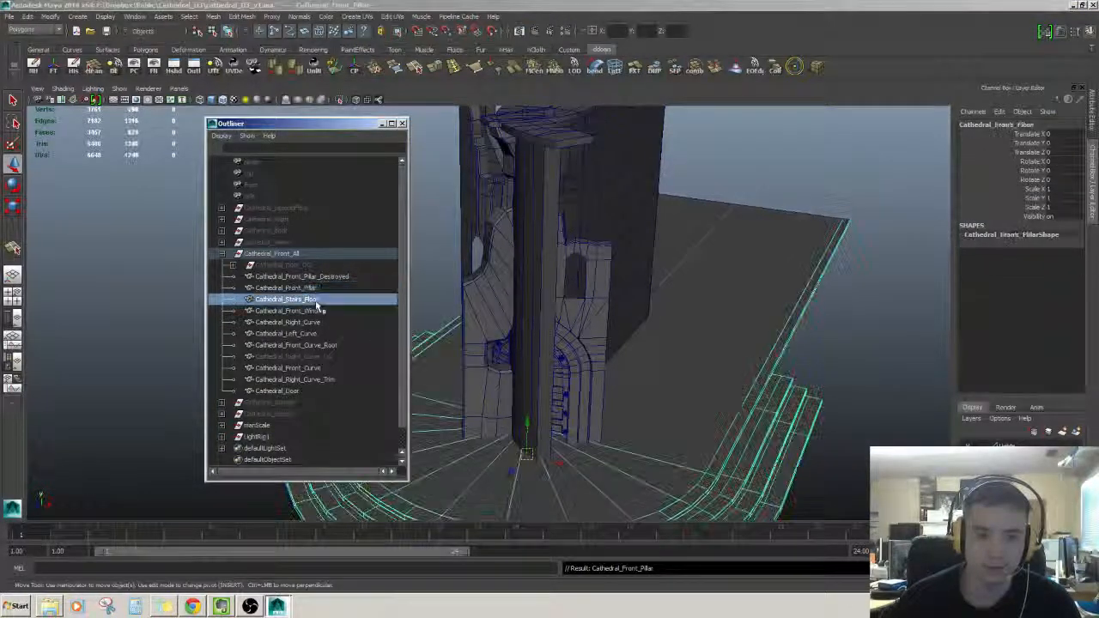
pyautogui.click(310, 287)
pyautogui.click(316, 299)
pyautogui.click(298, 290)
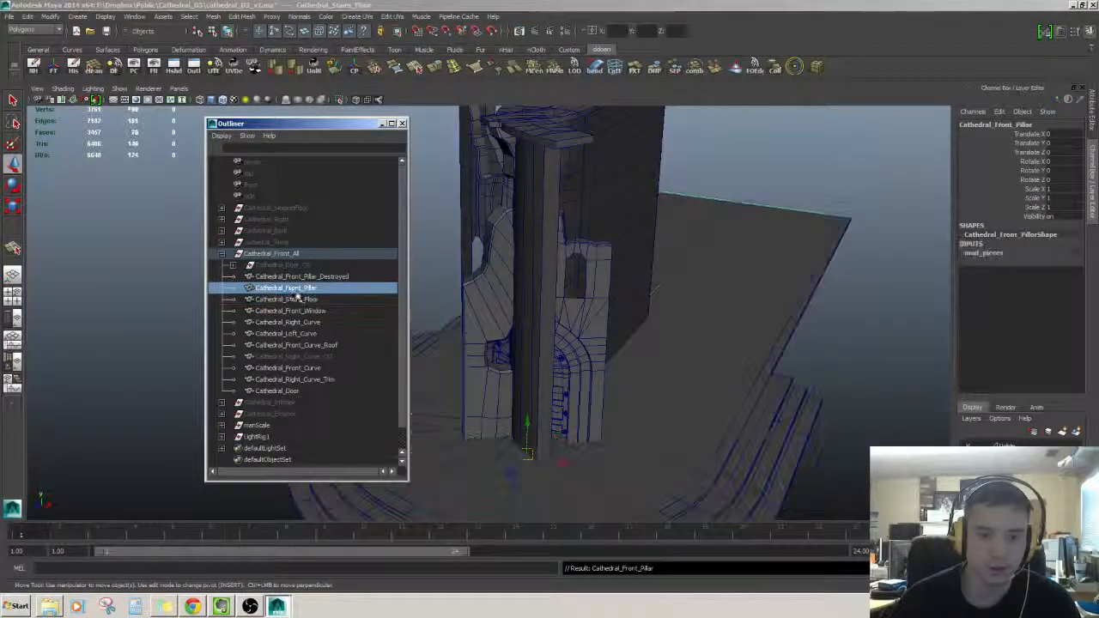
pyautogui.click(10, 17)
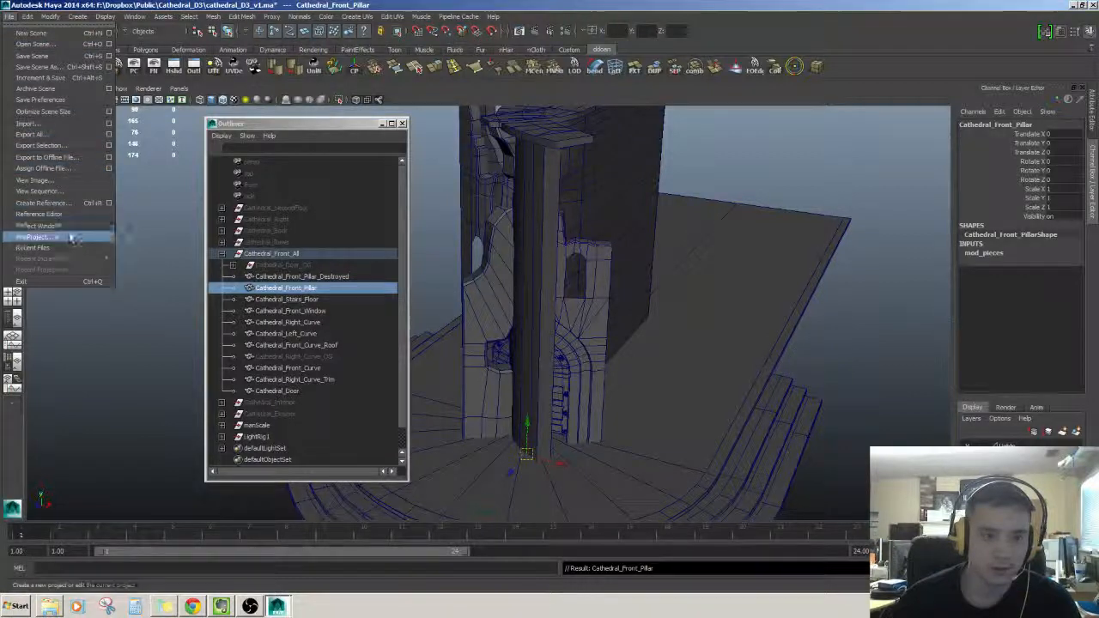
pyautogui.click(72, 145)
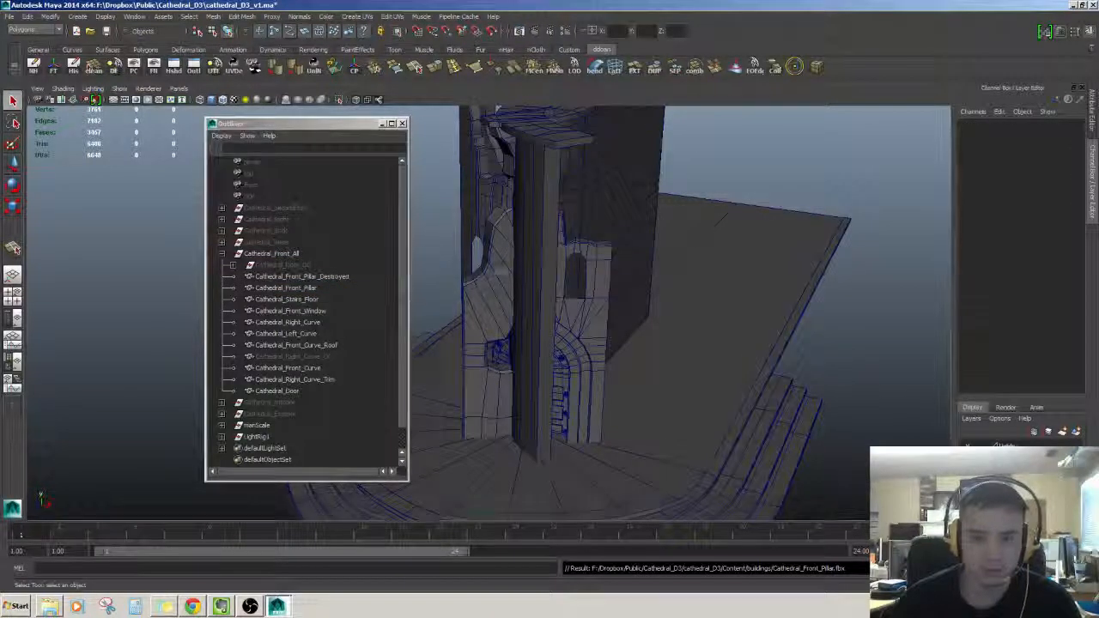
# Move Cathedral_Front_Pillar_Destroyed to the origin and freeze its transformations.
pyautogui.keyDown('alt'); pyautogui.moveTo(471, 287); pyautogui.dragTo(526, 260); pyautogui.keyUp('alt')
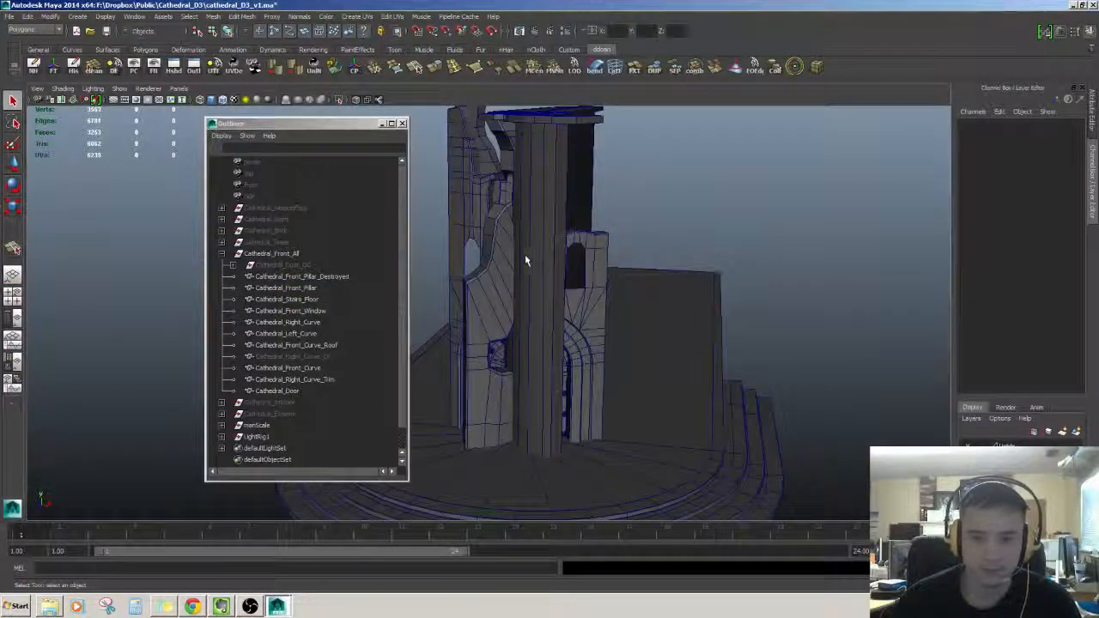
pyautogui.click(300, 276)
pyautogui.press('f')
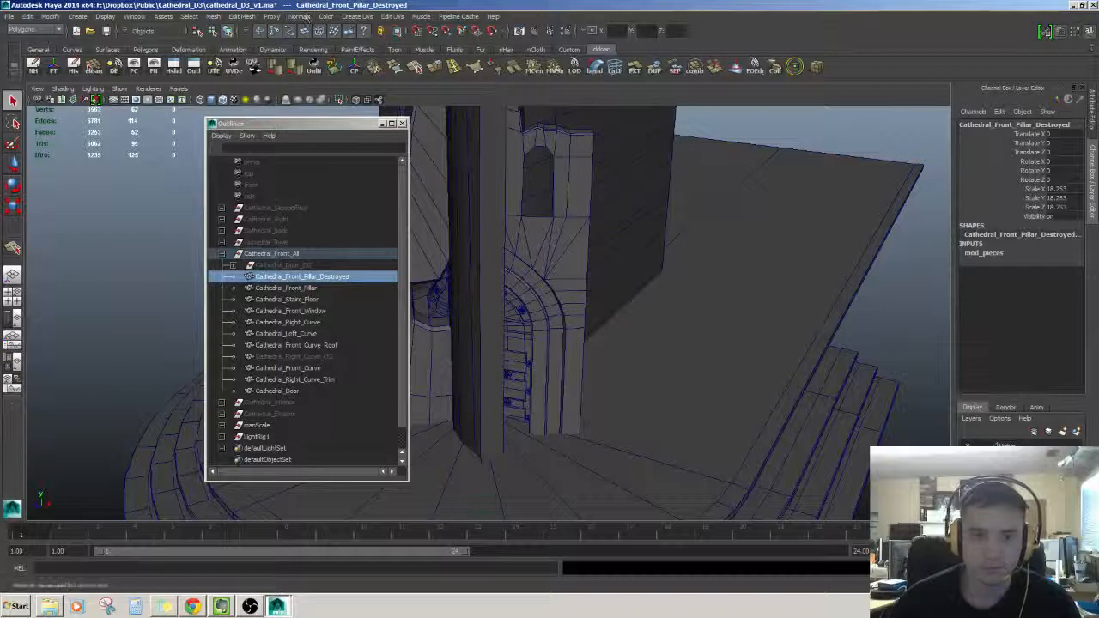
pyautogui.press('w')
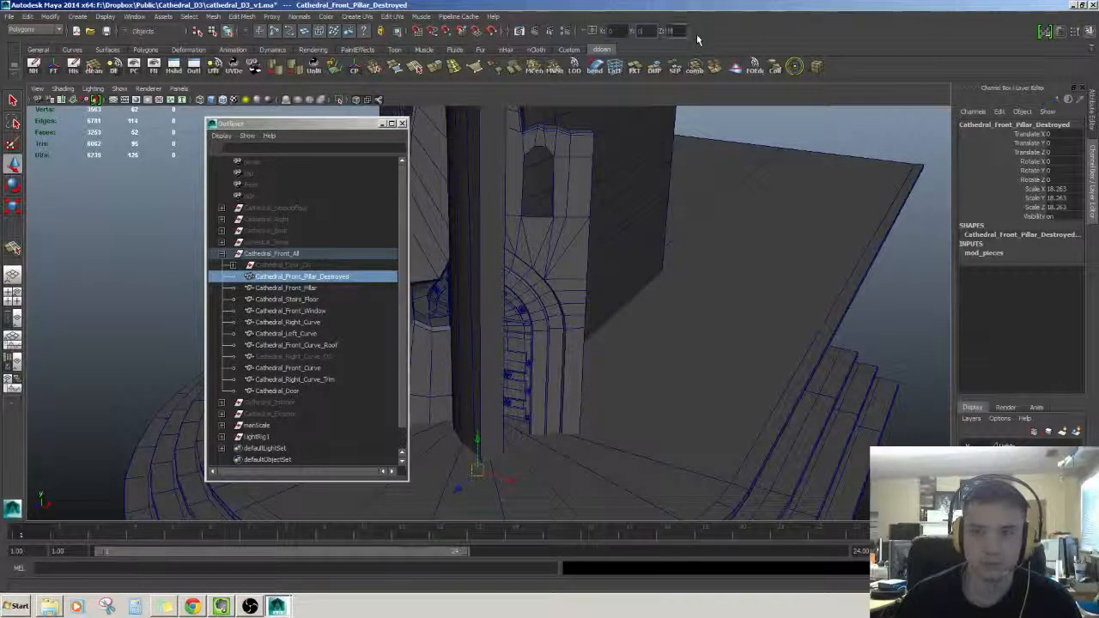
pyautogui.keyDown('alt'); pyautogui.moveTo(699, 231); pyautogui.dragTo(699, 167); pyautogui.keyUp('alt')
pyautogui.click(53, 68)
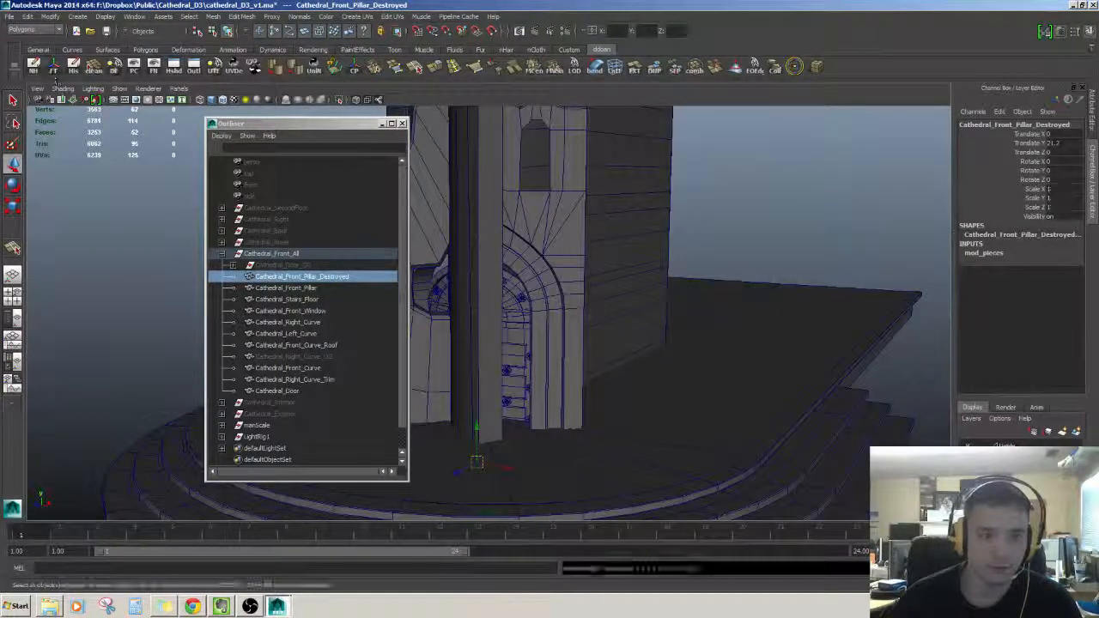
# Export Cathedral_Front_Pillar_Destroyed as an FBX file named Cathedral_Front_Pillar_Destroyed to Content\buildings.
pyautogui.doubleClick(341, 279)
pyautogui.click(329, 288)
pyautogui.click(316, 279)
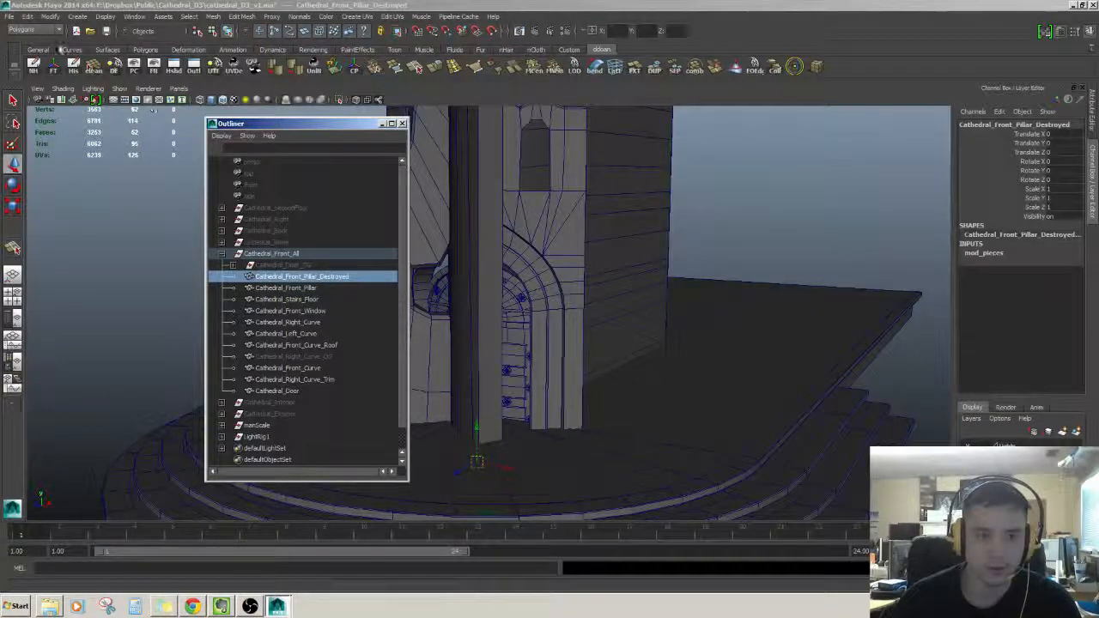
pyautogui.click(10, 16)
pyautogui.click(34, 143)
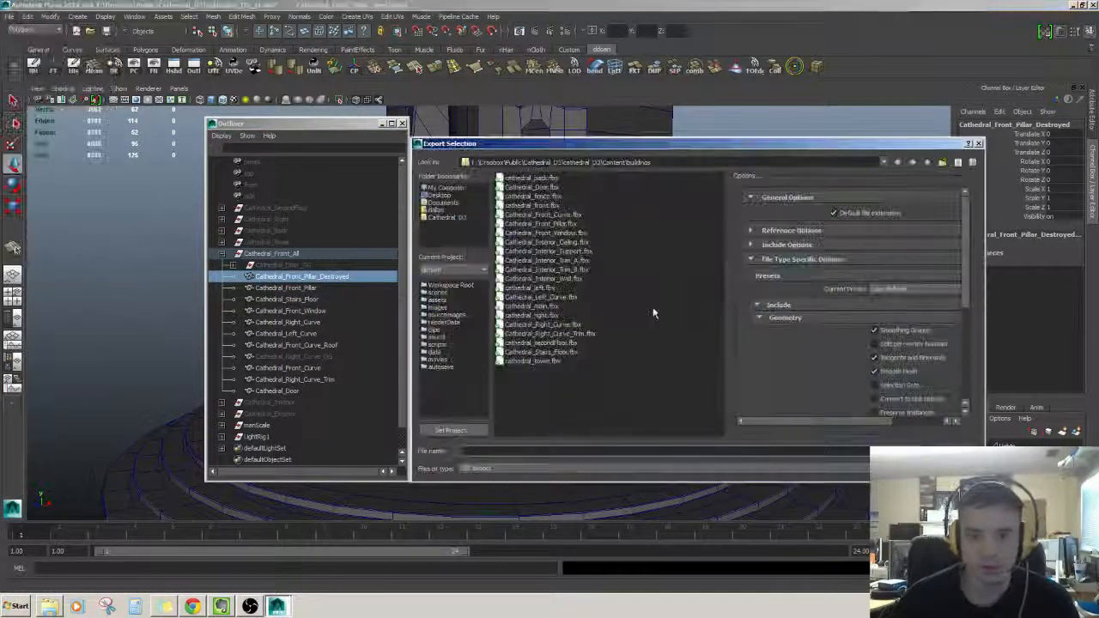
pyautogui.press('Return')
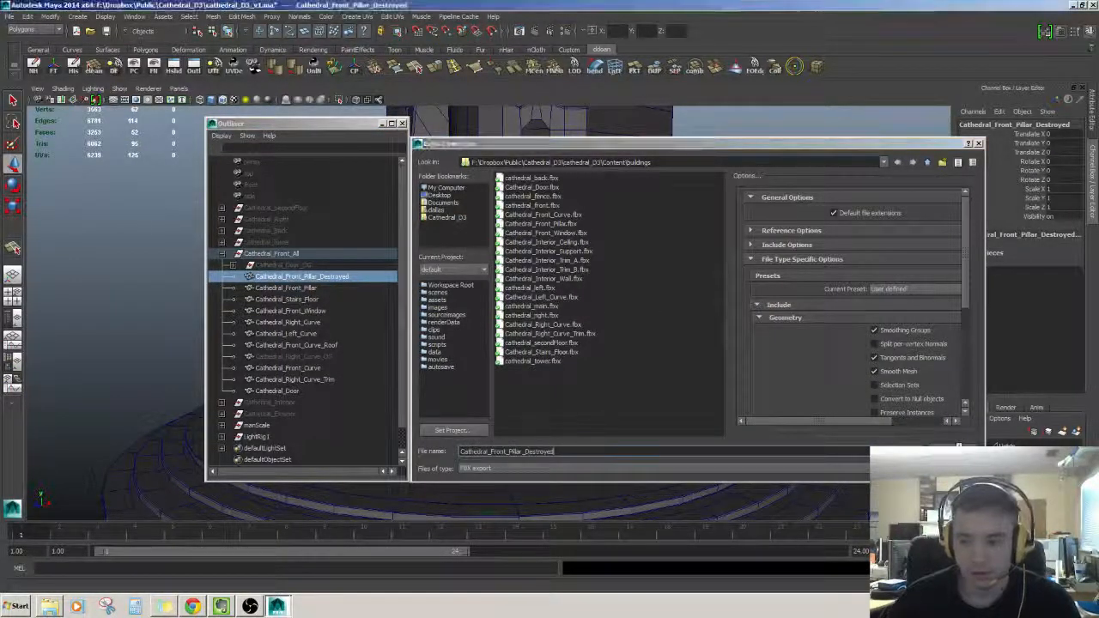
# Select Cathedral_Front_Curve_Roof above the front tower and center its pivot.
pyautogui.keyDown('alt'); pyautogui.moveTo(621, 309); pyautogui.dragTo(664, 338); pyautogui.keyUp('alt')
pyautogui.click(329, 278)
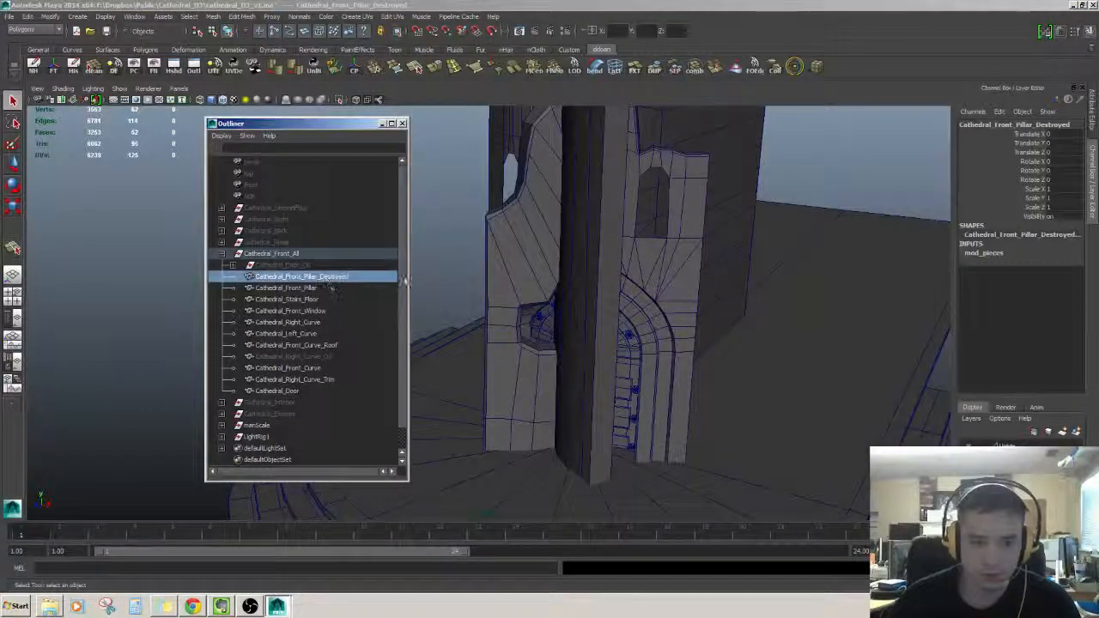
pyautogui.scroll(-3, 550, 305)
pyautogui.keyDown('alt'); pyautogui.moveTo(550, 304); pyautogui.dragTo(479, 301); pyautogui.keyUp('alt')
pyautogui.click(266, 254)
pyautogui.scroll(-5, 664, 277)
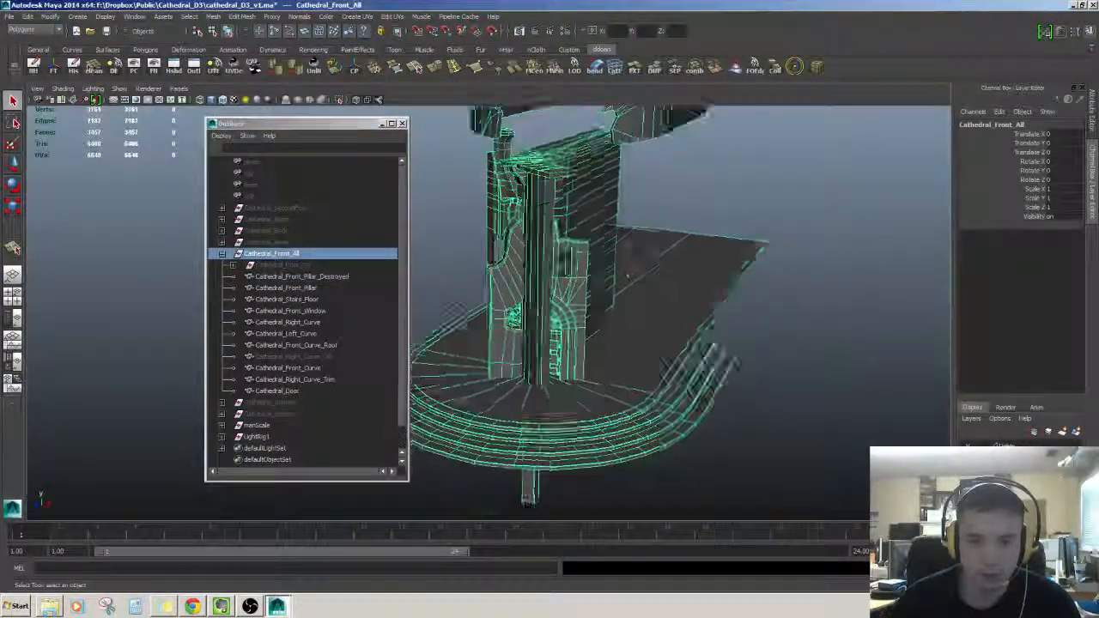
pyautogui.keyDown('alt'); pyautogui.moveTo(664, 277); pyautogui.dragTo(571, 270); pyautogui.keyUp('alt')
pyautogui.click(563, 197)
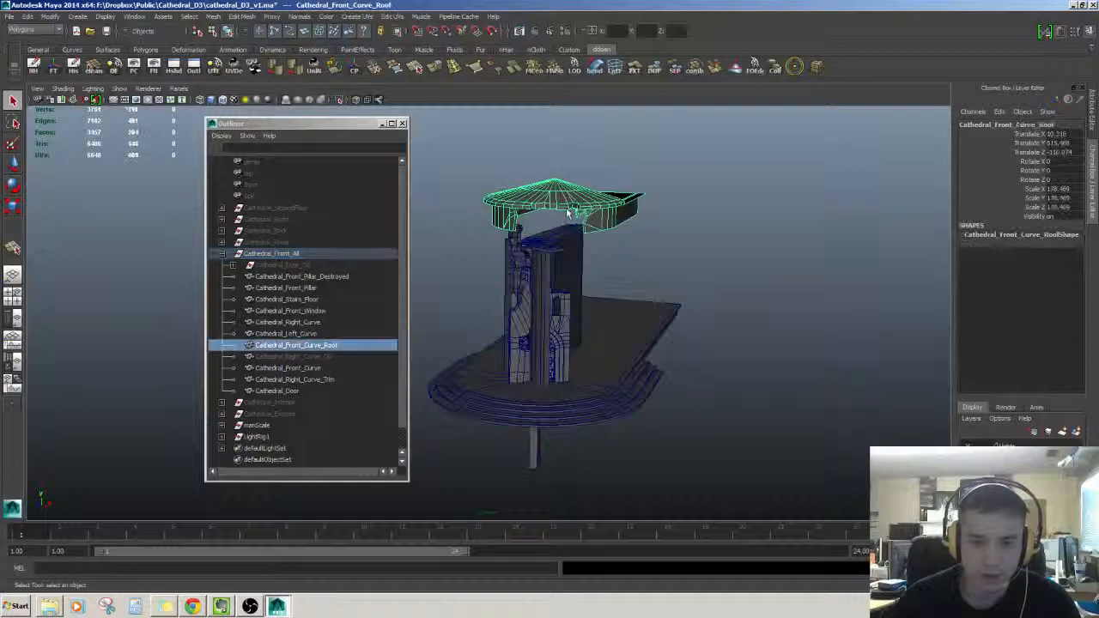
pyautogui.keyDown('alt'); pyautogui.moveTo(418, 337); pyautogui.dragTo(557, 225); pyautogui.keyUp('alt')
pyautogui.click(356, 71)
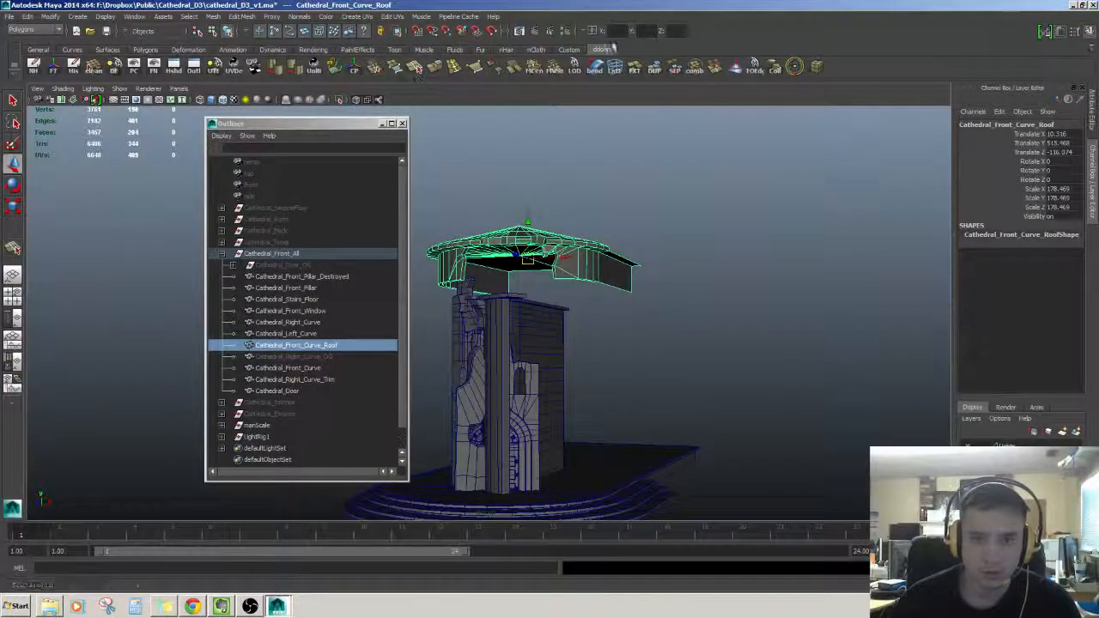
# Move Cathedral_Front_Curve_Roof to the origin and freeze its transformations.
pyautogui.keyDown('alt'); pyautogui.moveTo(746, 266); pyautogui.dragTo(707, 281); pyautogui.keyUp('alt')
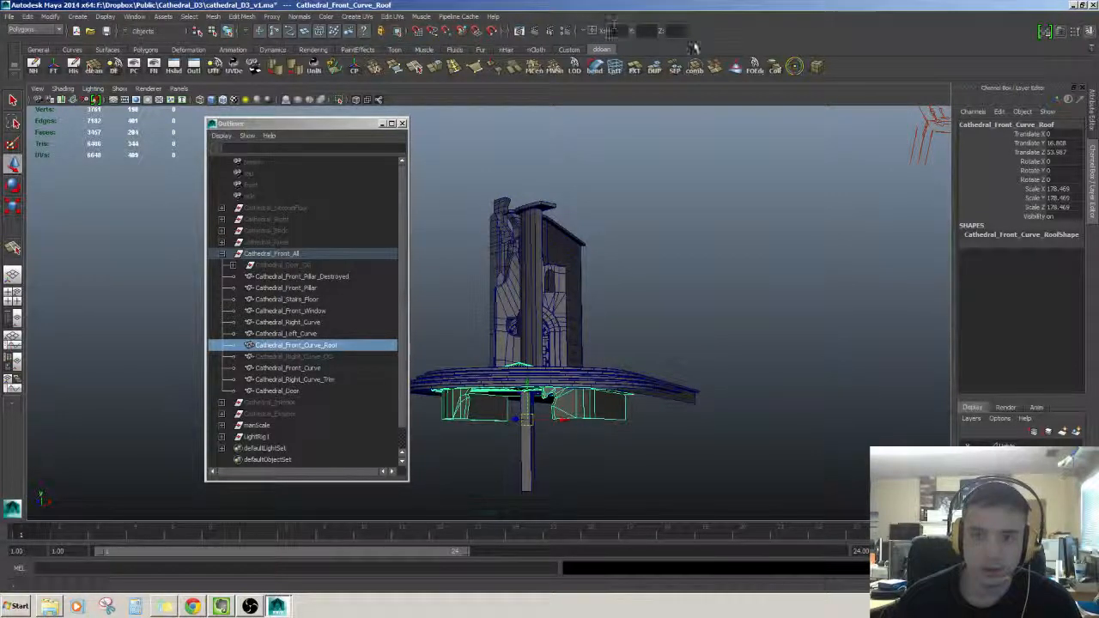
pyautogui.keyDown('alt'); pyautogui.moveTo(695, 48); pyautogui.dragTo(705, 212); pyautogui.keyUp('alt')
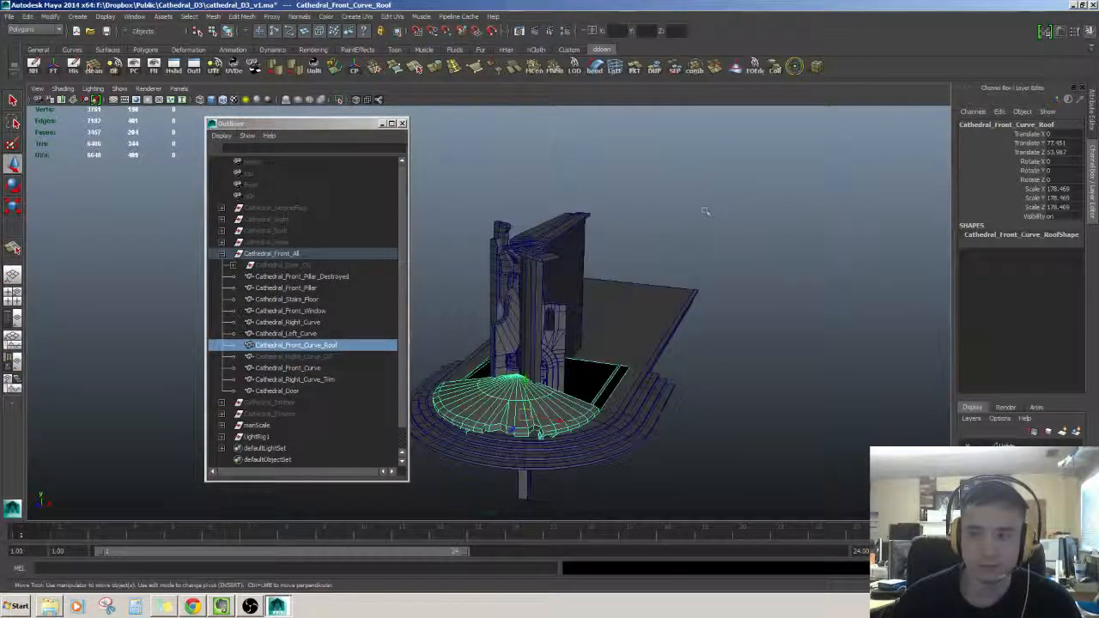
pyautogui.keyDown('alt'); pyautogui.moveTo(545, 247); pyautogui.dragTo(549, 172); pyautogui.keyUp('alt')
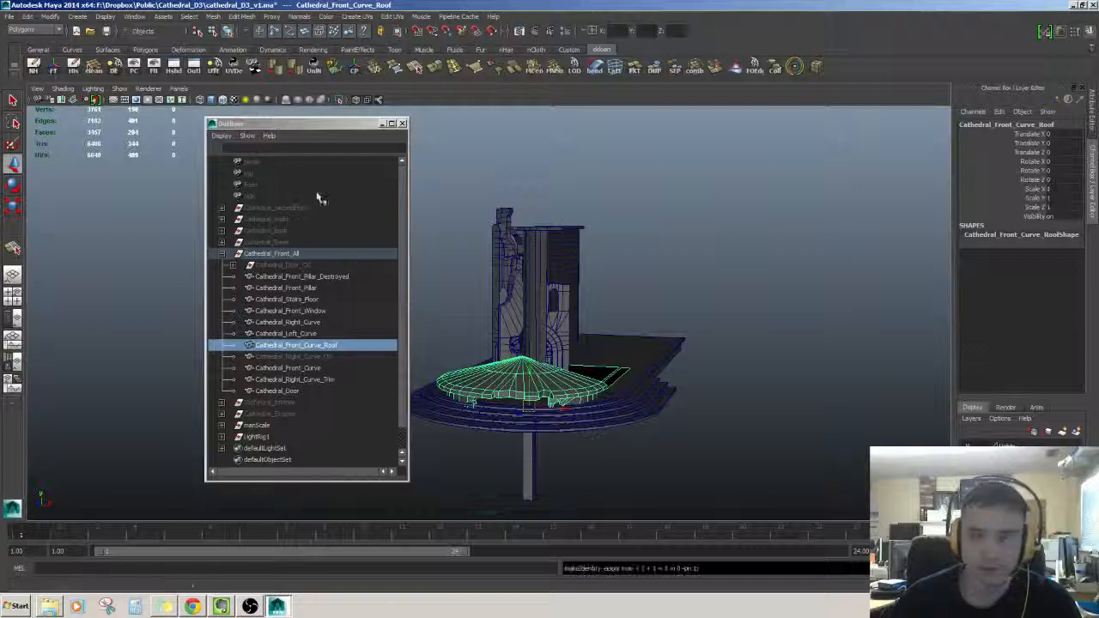
# Examine Cathedral_Front_Curve_Roof from several angles to check its placement and pivot relative to the stairs and pillars.
pyautogui.keyDown('alt'); pyautogui.moveTo(592, 283); pyautogui.dragTo(629, 261); pyautogui.keyUp('alt')
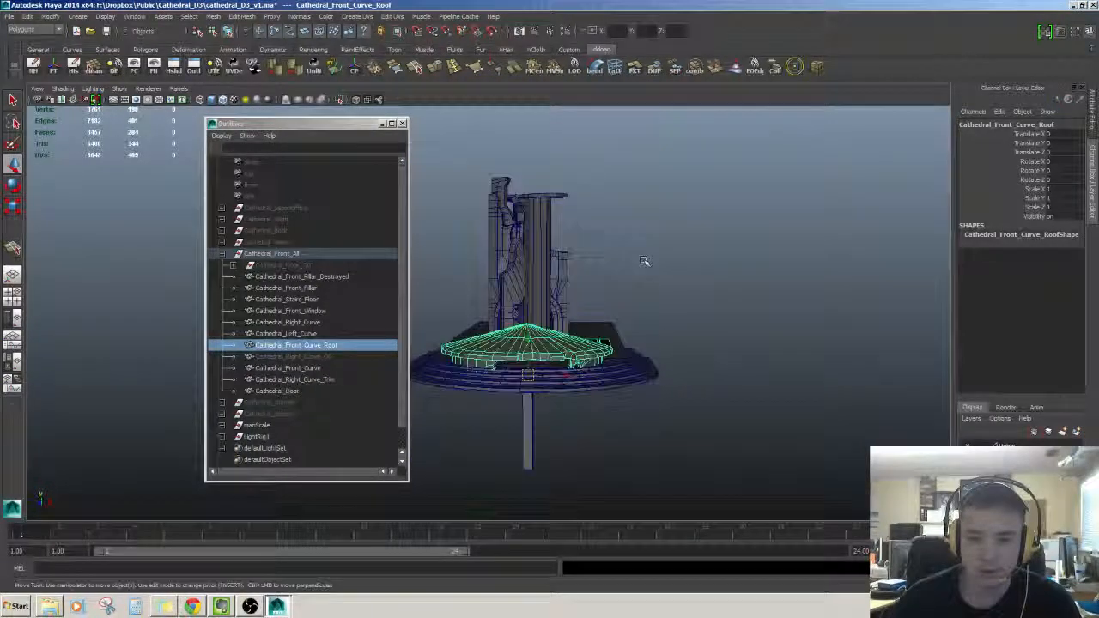
pyautogui.keyDown('alt'); pyautogui.moveTo(612, 283); pyautogui.dragTo(638, 260); pyautogui.keyUp('alt')
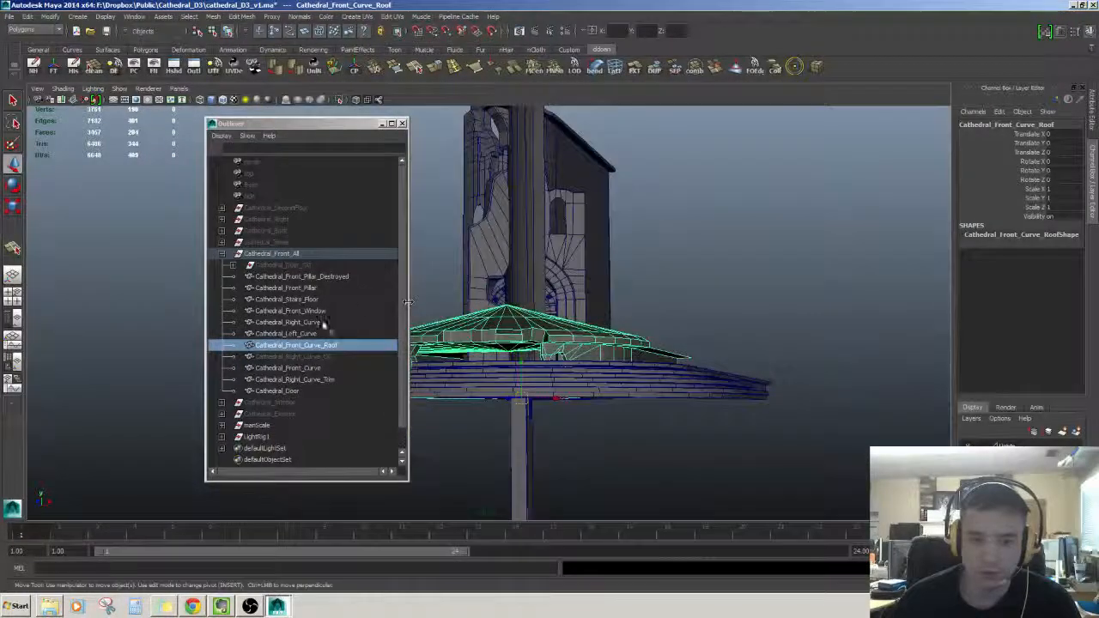
pyautogui.click(325, 347)
pyautogui.keyDown('alt'); pyautogui.moveTo(558, 320); pyautogui.dragTo(748, 339); pyautogui.keyUp('alt')
pyautogui.click(752, 338)
pyautogui.click(693, 374)
pyautogui.keyDown('alt'); pyautogui.moveTo(693, 374); pyautogui.dragTo(631, 340); pyautogui.keyUp('alt')
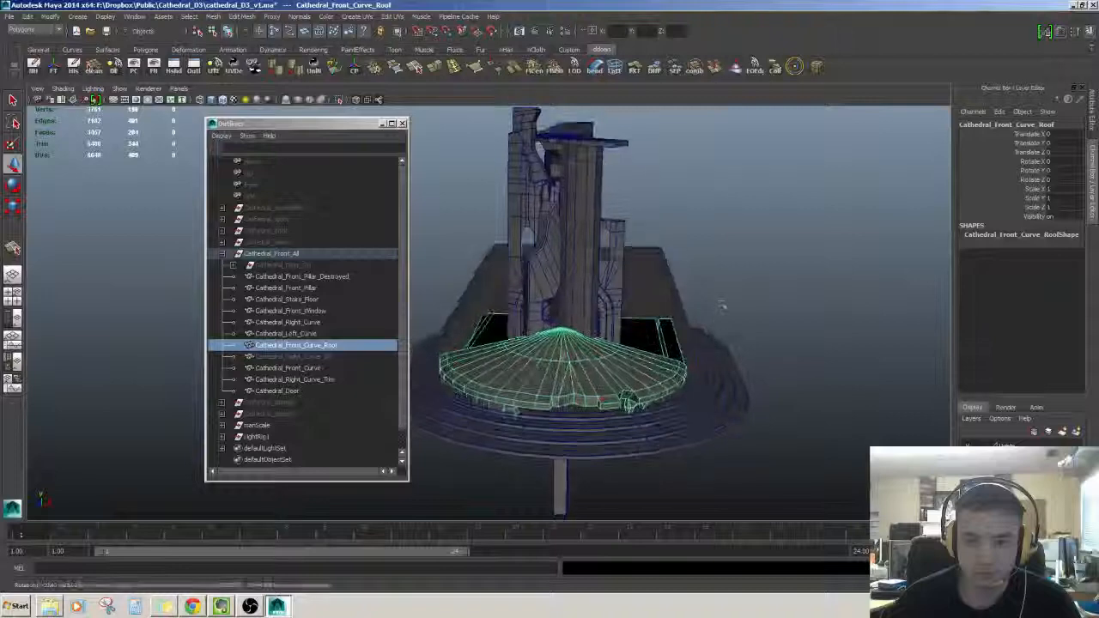
pyautogui.click(713, 307)
pyautogui.keyDown('alt'); pyautogui.moveTo(722, 306); pyautogui.dragTo(687, 322); pyautogui.keyUp('alt')
pyautogui.click(633, 362)
pyautogui.click(746, 280)
pyautogui.click(618, 372)
pyautogui.keyDown('alt'); pyautogui.moveTo(618, 372); pyautogui.dragTo(643, 333); pyautogui.keyUp('alt')
pyautogui.click(760, 335)
pyautogui.keyDown('alt'); pyautogui.moveTo(761, 335); pyautogui.dragTo(716, 375); pyautogui.keyUp('alt')
pyautogui.click(632, 376)
pyautogui.keyDown('alt'); pyautogui.moveTo(632, 376); pyautogui.dragTo(638, 381); pyautogui.keyUp('alt')
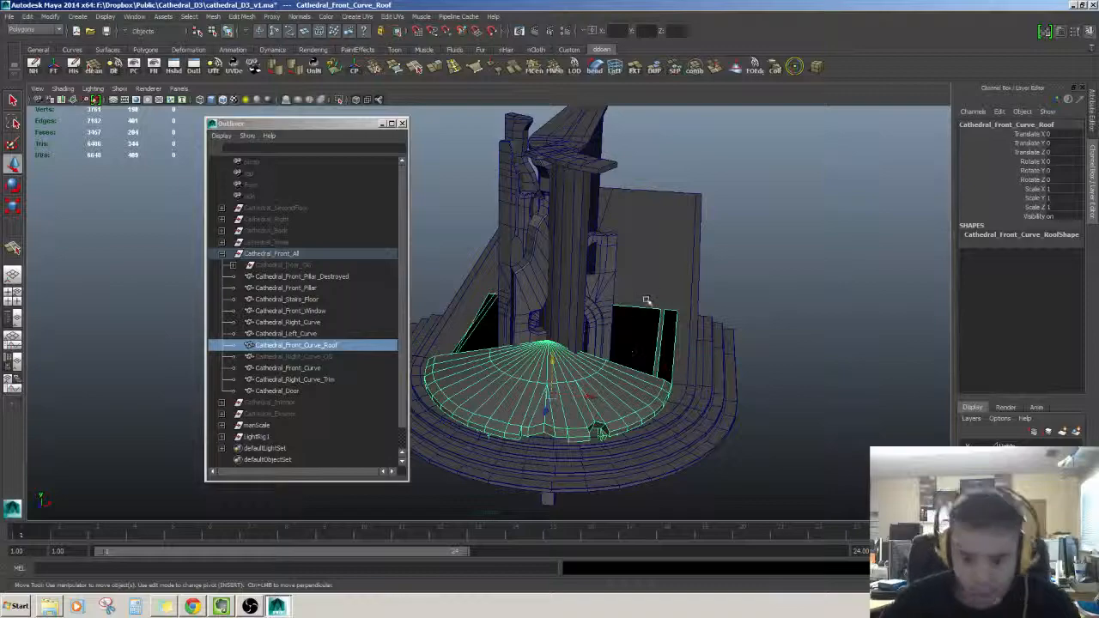
pyautogui.keyDown('alt'); pyautogui.moveTo(705, 320); pyautogui.dragTo(689, 379); pyautogui.keyUp('alt')
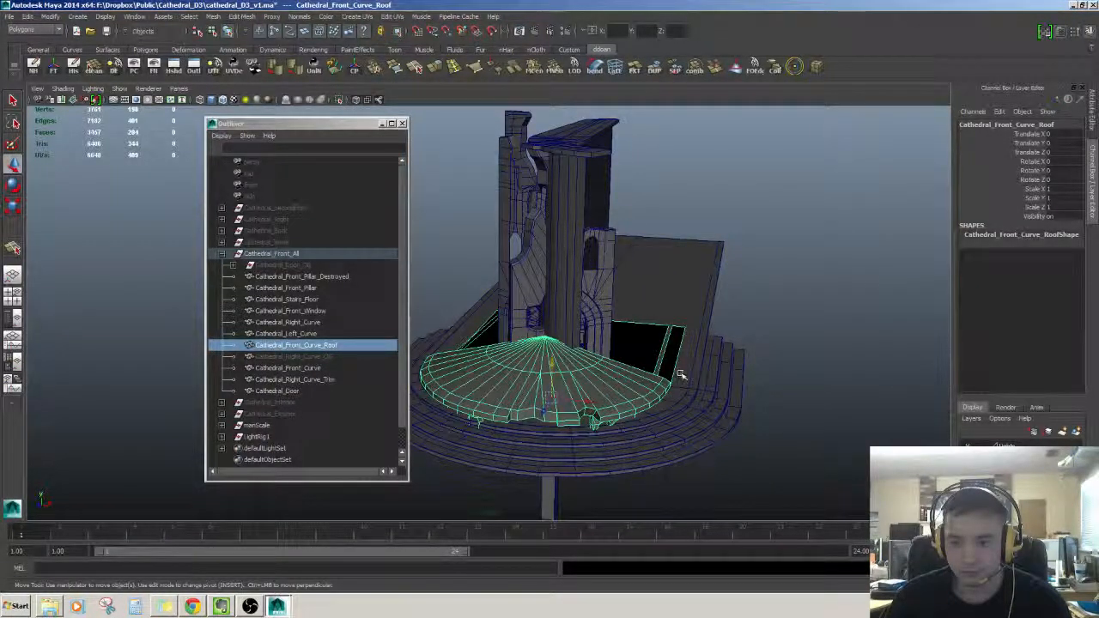
pyautogui.keyDown('alt'); pyautogui.moveTo(680, 375); pyautogui.dragTo(647, 357); pyautogui.keyUp('alt')
pyautogui.click(669, 330)
pyautogui.hotkey('ctrl', 'z')
pyautogui.click(689, 318)
pyautogui.click(594, 379)
pyautogui.click(647, 363)
pyautogui.click(569, 373)
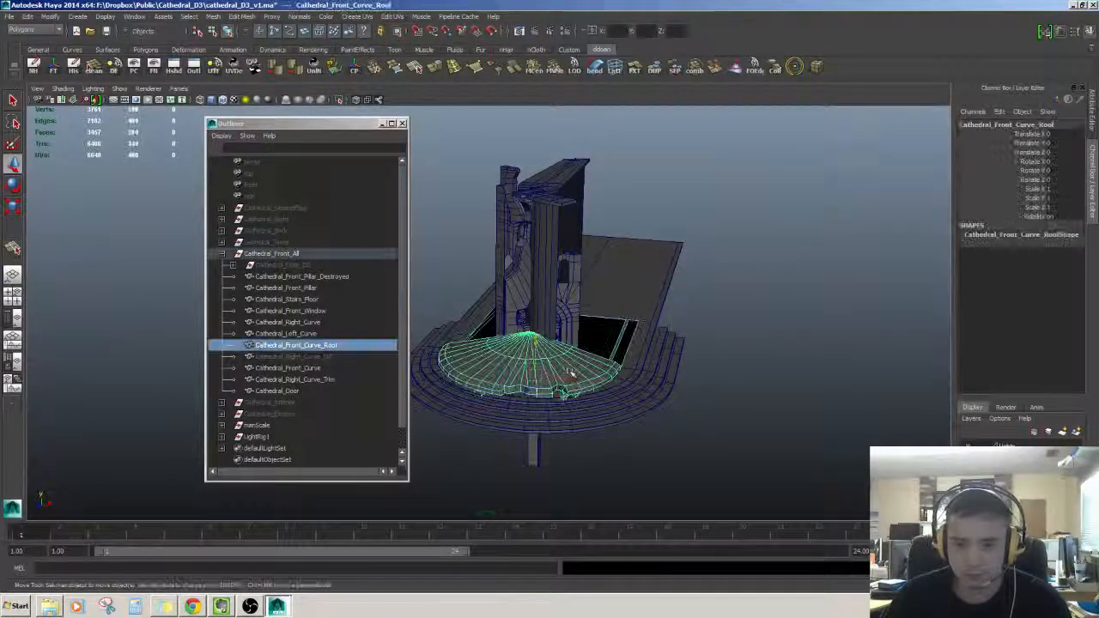
pyautogui.keyDown('alt'); pyautogui.moveTo(569, 372); pyautogui.dragTo(678, 321); pyautogui.keyUp('alt')
pyautogui.click(678, 321)
pyautogui.click(604, 350)
pyautogui.press('f')
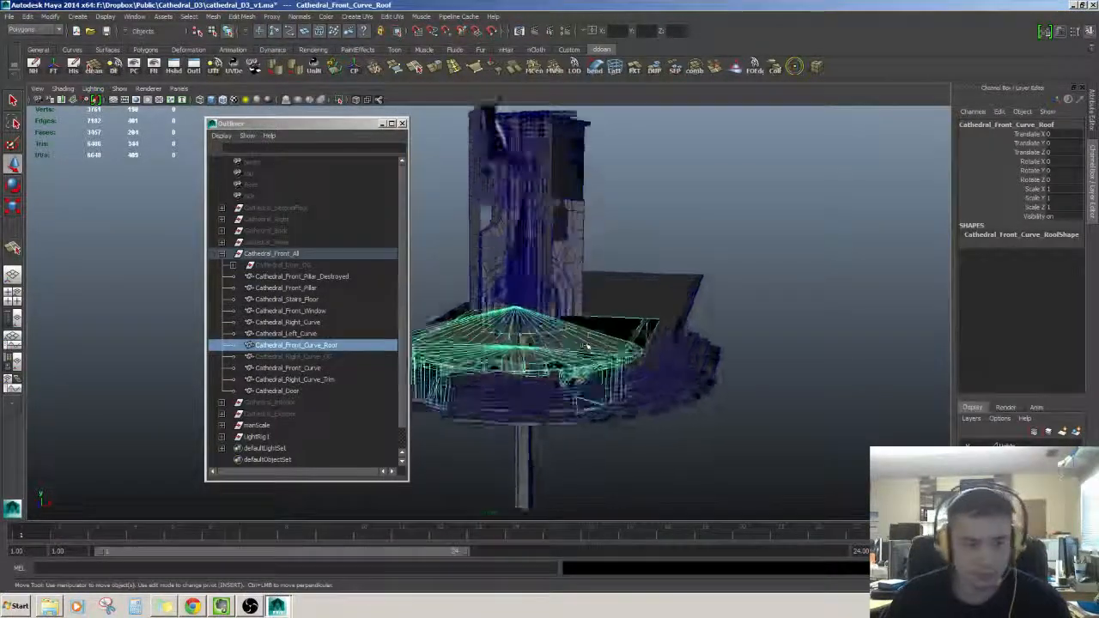
pyautogui.keyDown('alt'); pyautogui.moveTo(588, 348); pyautogui.dragTo(594, 383); pyautogui.keyUp('alt')
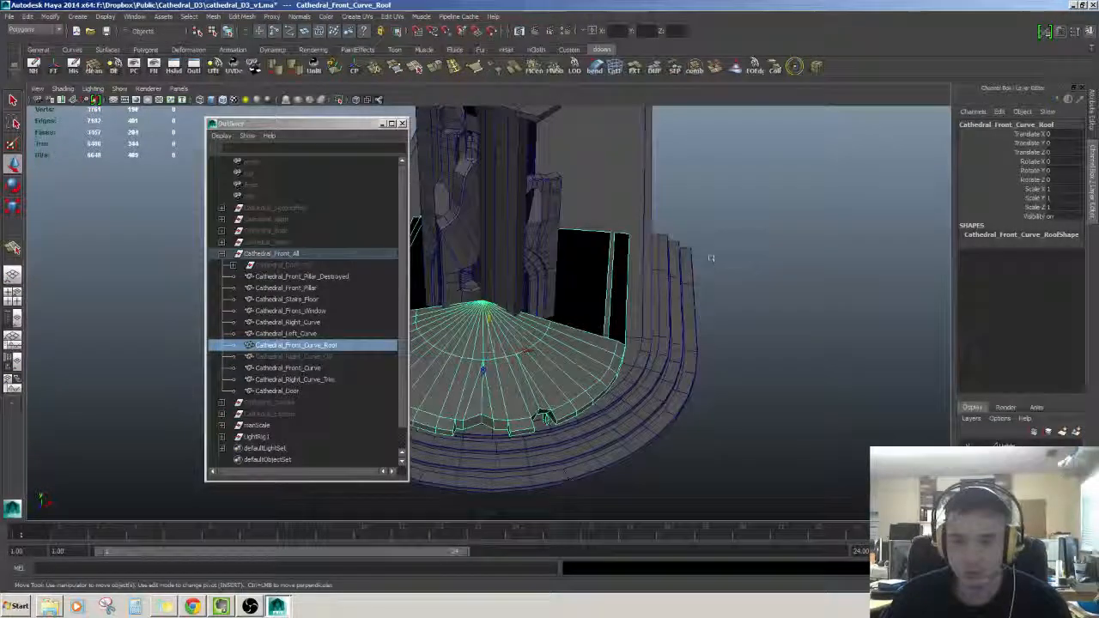
pyautogui.click(733, 237)
pyautogui.keyDown('alt'); pyautogui.moveTo(706, 255); pyautogui.dragTo(735, 307); pyautogui.keyUp('alt')
pyautogui.click(583, 330)
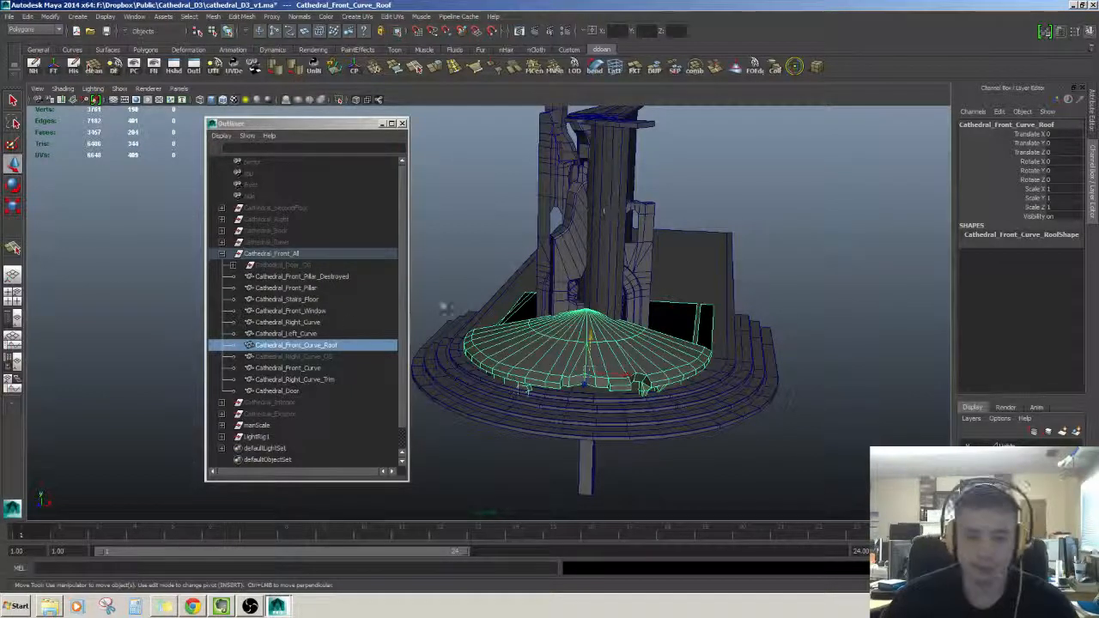
# Export Cathedral_Front_Curve_Roof as an FBX file named Cathedral_Front_Curve_Roof to Content\buildings.
pyautogui.click(321, 335)
pyautogui.click(325, 346)
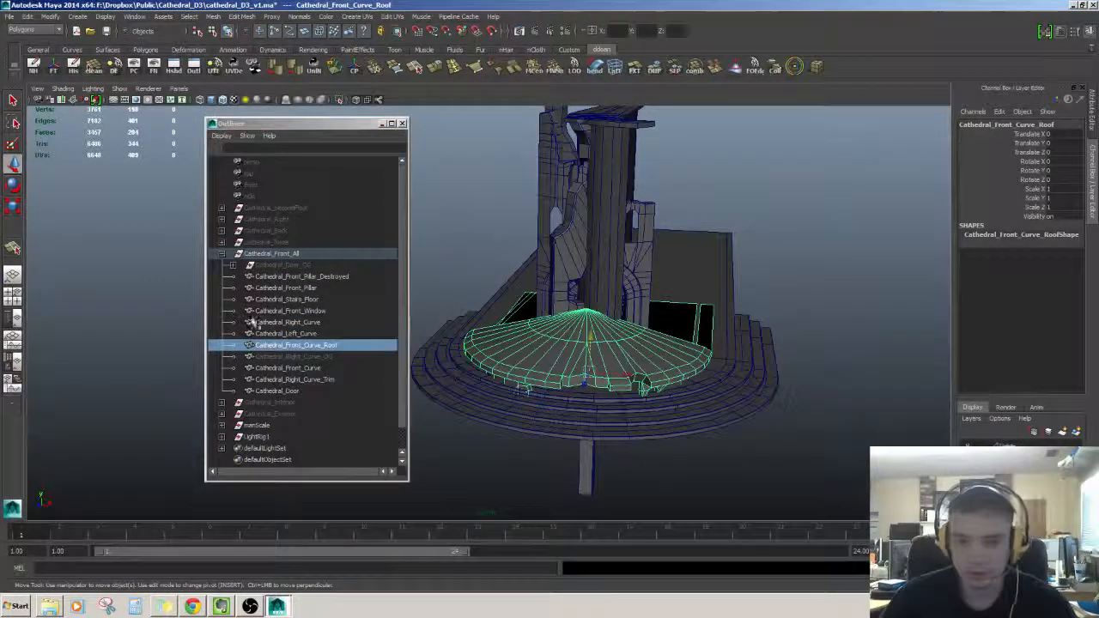
pyautogui.click(304, 356)
pyautogui.click(295, 345)
pyautogui.click(11, 17)
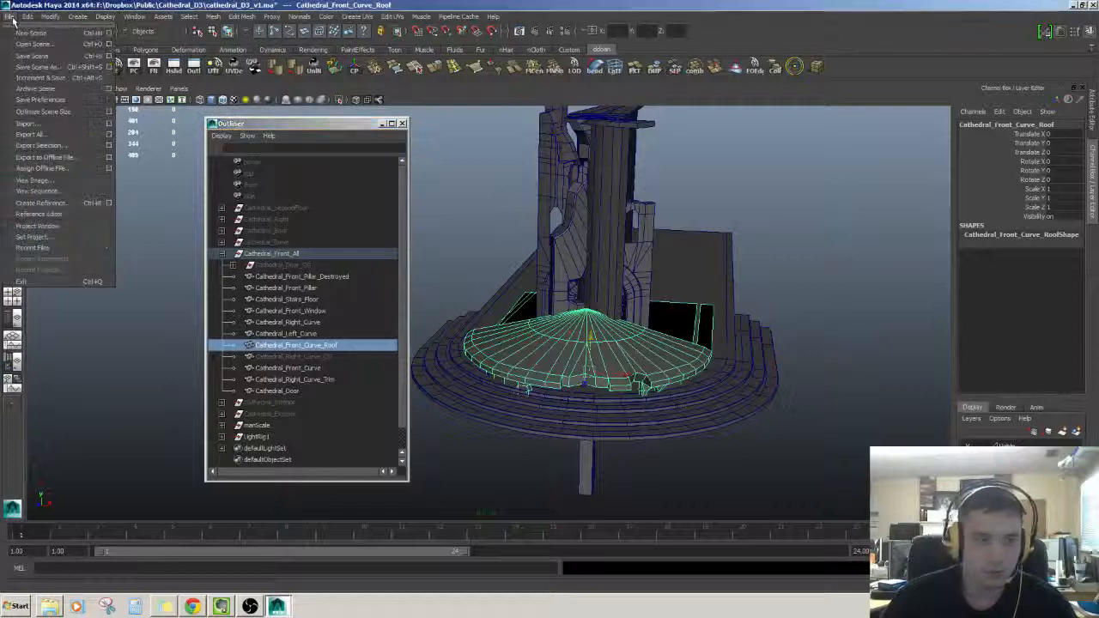
pyautogui.click(38, 145)
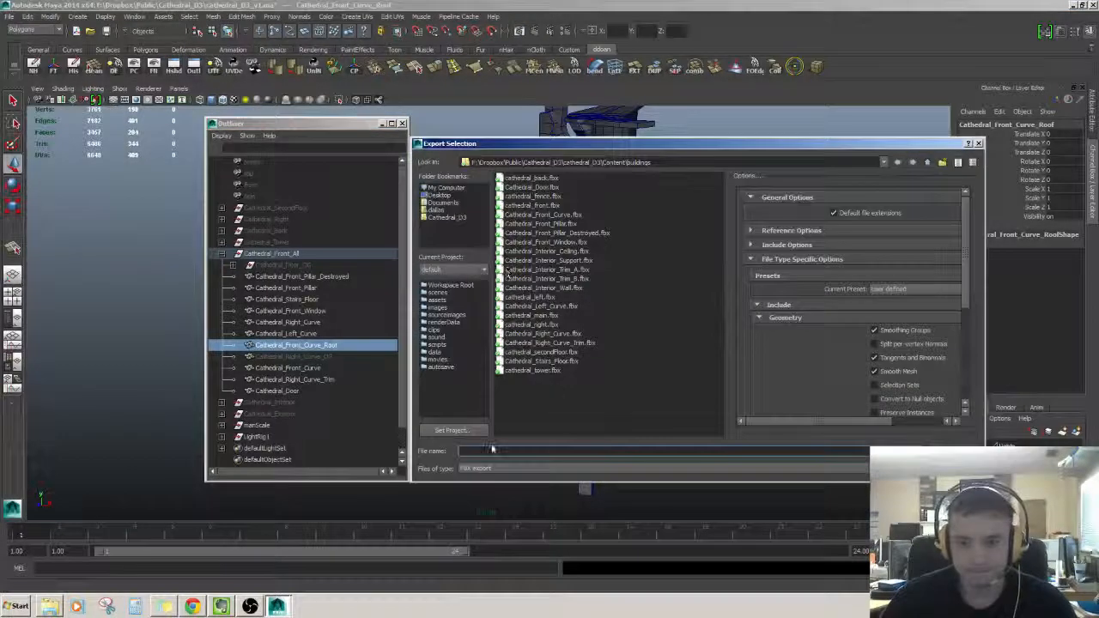
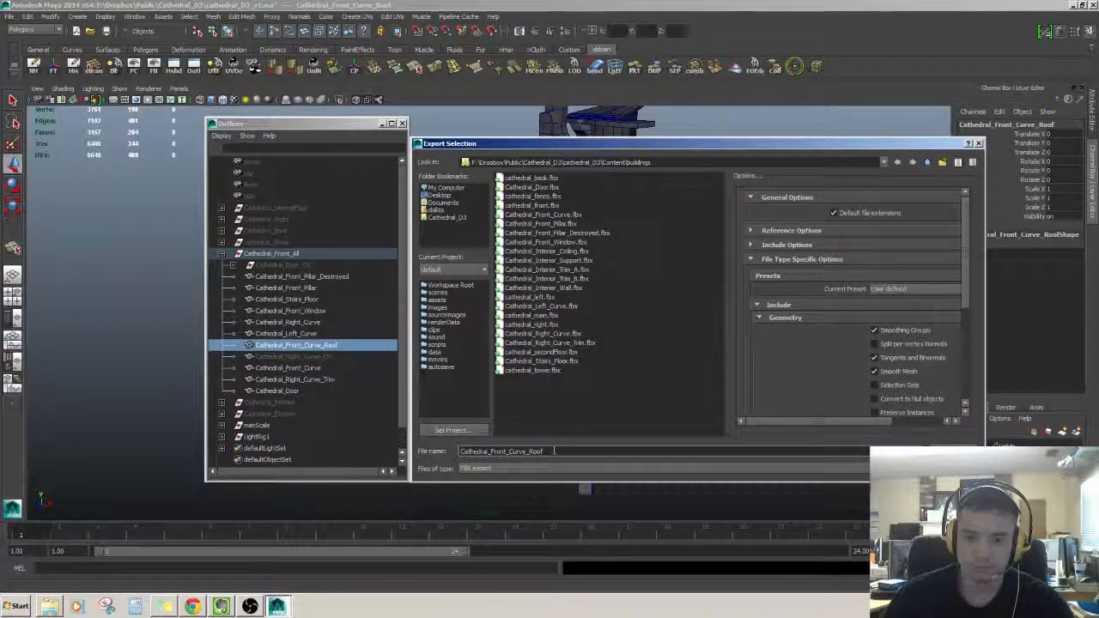
pyautogui.press('Return')
pyautogui.keyDown('alt'); pyautogui.moveTo(673, 367); pyautogui.dragTo(597, 380); pyautogui.keyUp('alt')
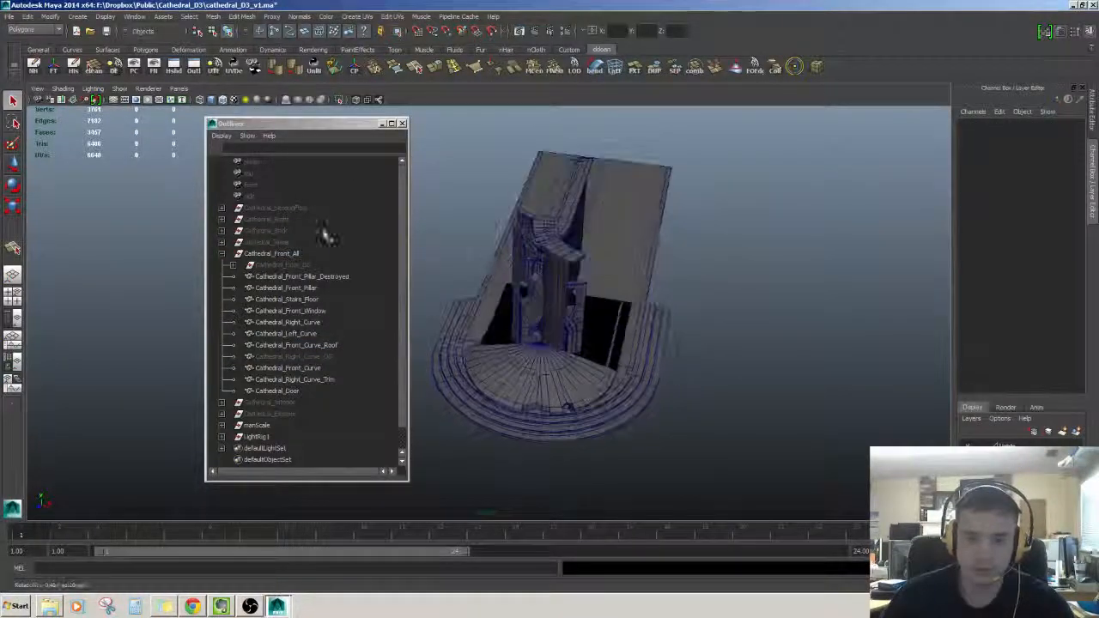
# Check each piece in the Cathedral_Front_All group in turn, from Cathedral_Front_Pillar_Destroyed through Cathedral_Door.
pyautogui.click(270, 253)
pyautogui.keyDown('alt'); pyautogui.moveTo(686, 240); pyautogui.dragTo(662, 283); pyautogui.keyUp('alt')
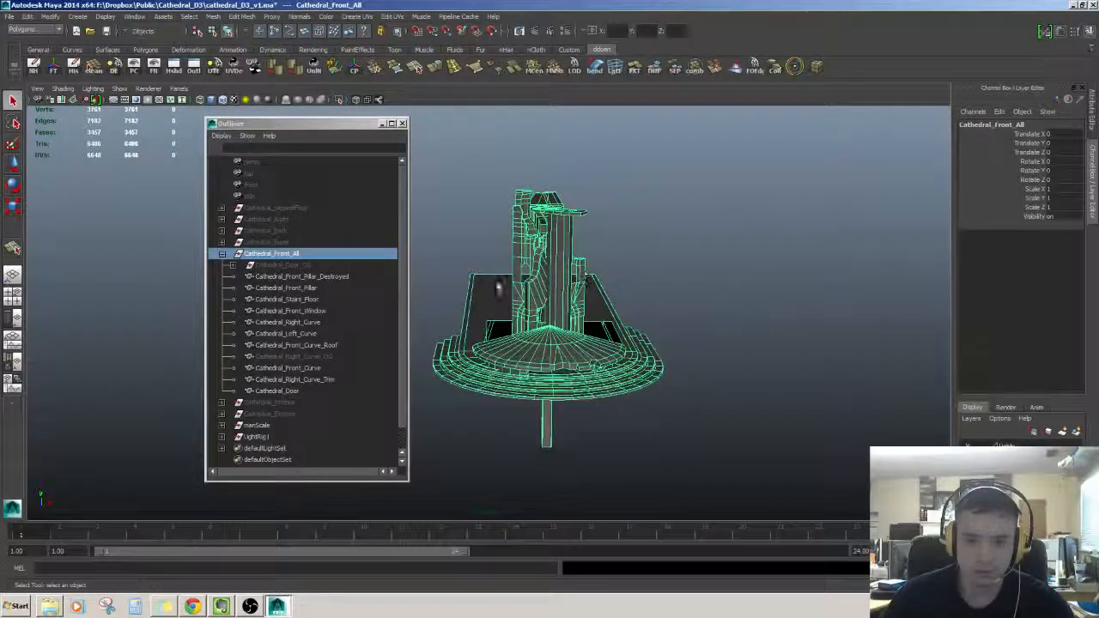
pyautogui.click(305, 277)
pyautogui.click(302, 289)
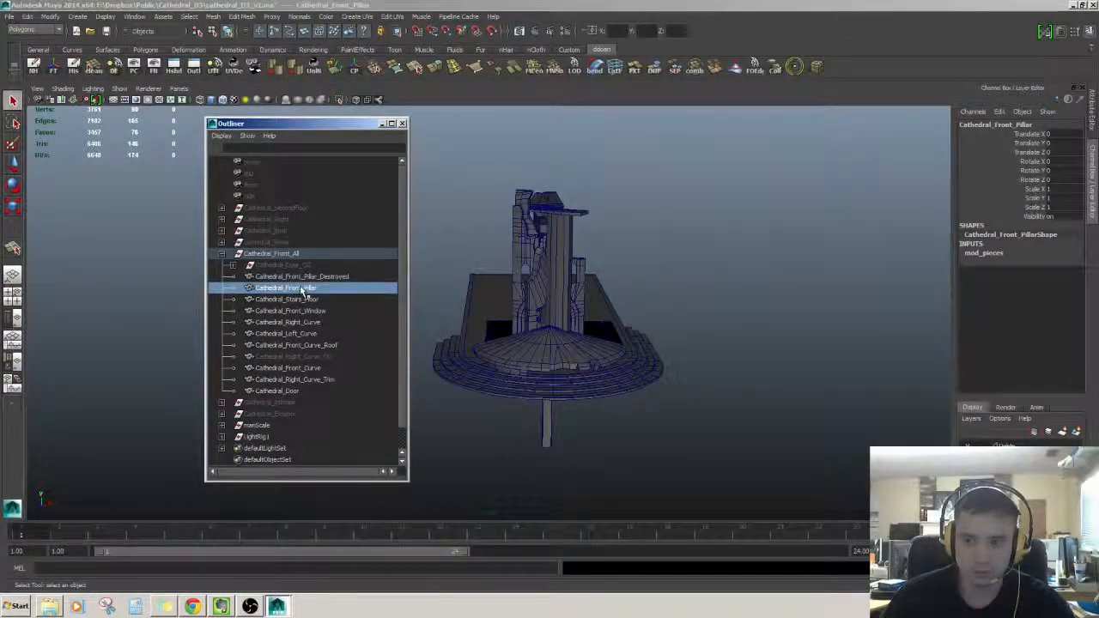
pyautogui.click(302, 299)
pyautogui.click(302, 310)
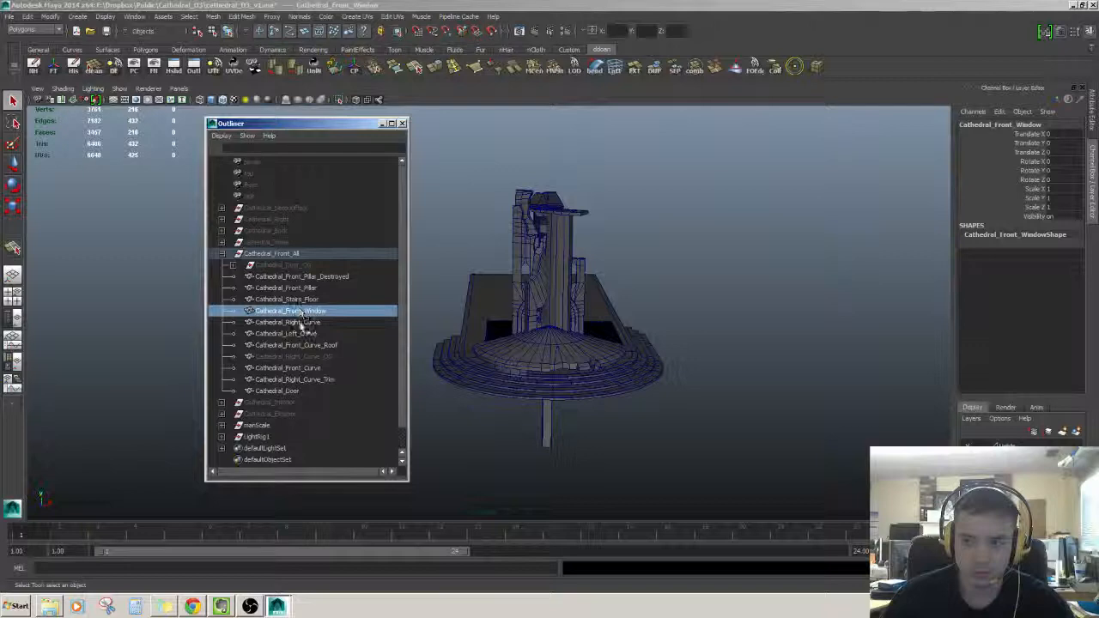
pyautogui.click(301, 322)
pyautogui.click(301, 333)
pyautogui.click(305, 345)
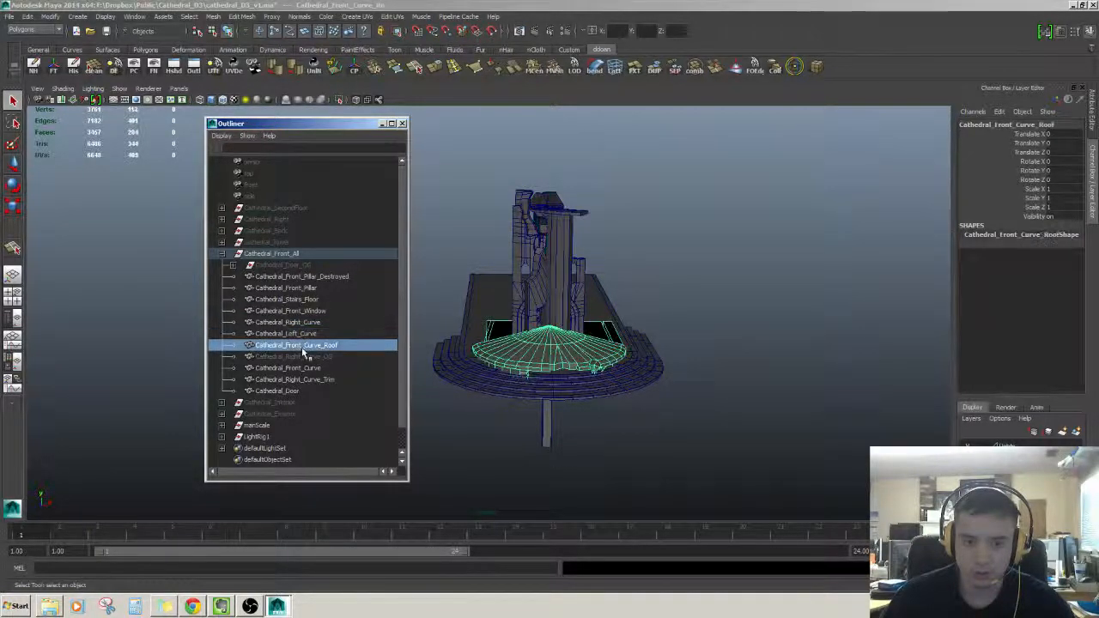
pyautogui.click(305, 356)
pyautogui.click(305, 367)
pyautogui.click(303, 380)
pyautogui.click(298, 391)
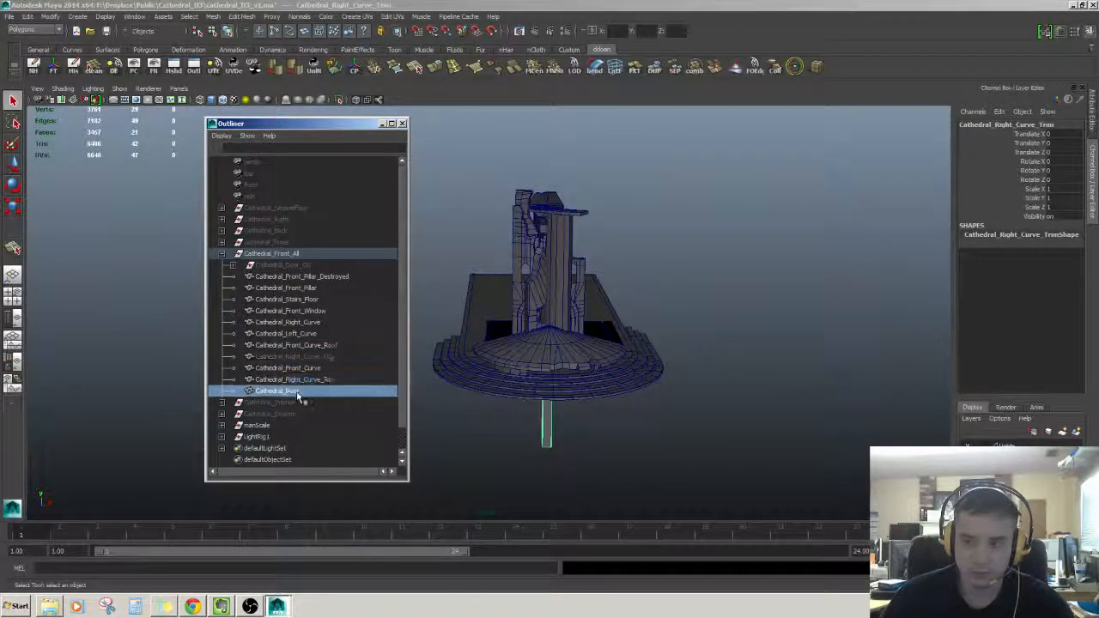
pyautogui.keyDown('alt'); pyautogui.moveTo(715, 347); pyautogui.dragTo(718, 360); pyautogui.keyUp('alt')
pyautogui.click(718, 360)
# Collapse the Cathedral_Front_All group in the object list and hide it in the scene.
pyautogui.click(271, 253)
pyautogui.click(222, 253)
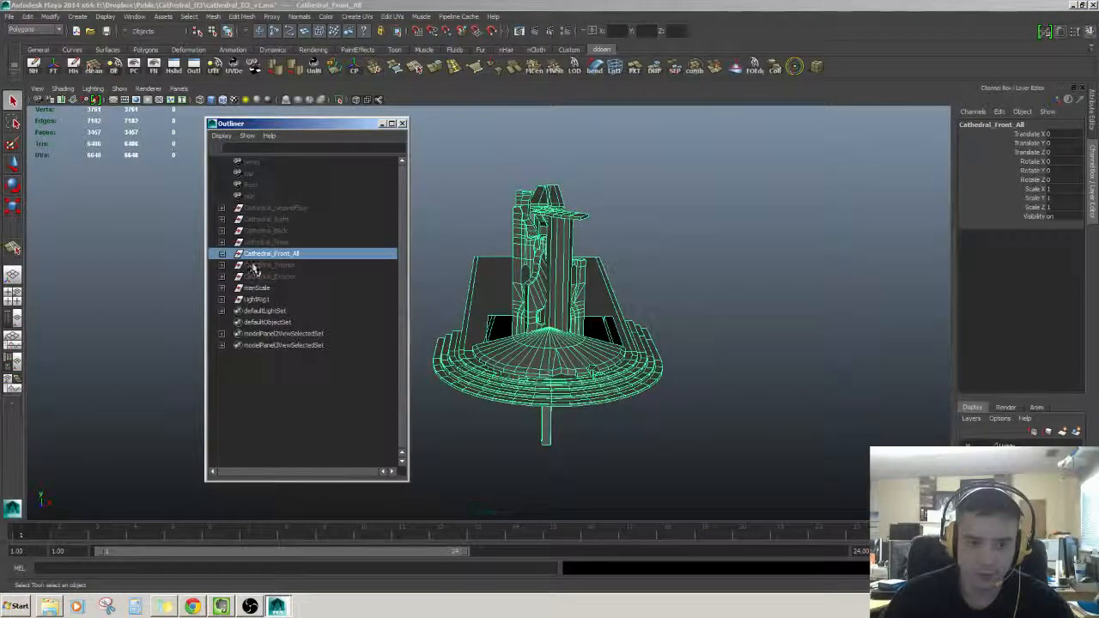
pyautogui.hotkey('ctrl', 'h')
# Unhide the cathedral_Tower group and frame it in the view.
pyautogui.click(309, 243)
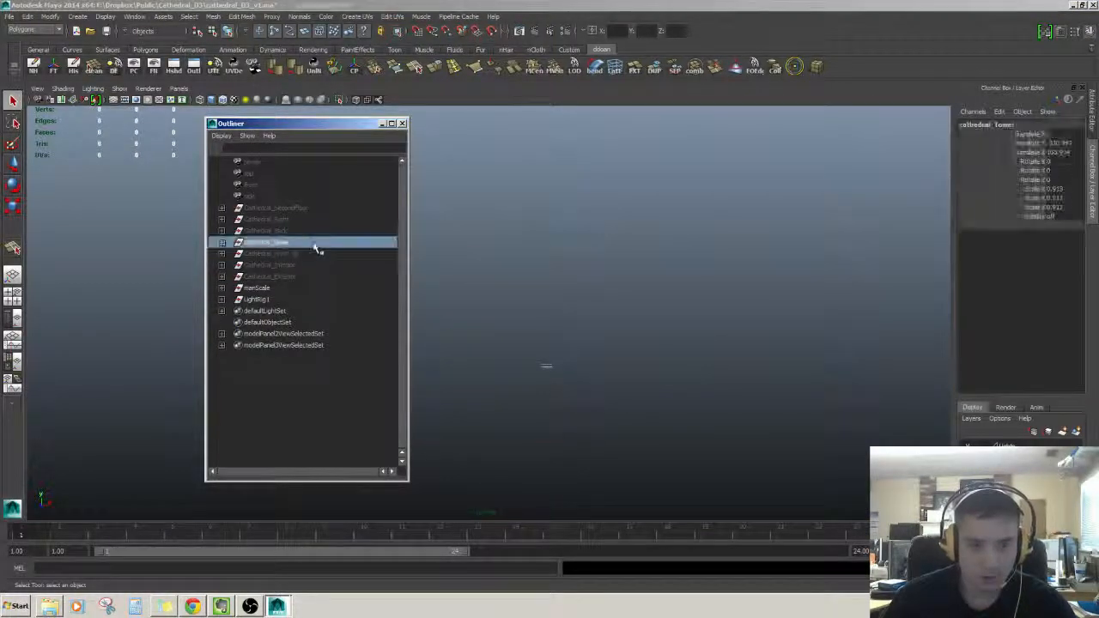
pyautogui.click(330, 273)
pyautogui.click(299, 253)
pyautogui.click(297, 243)
pyautogui.press('f')
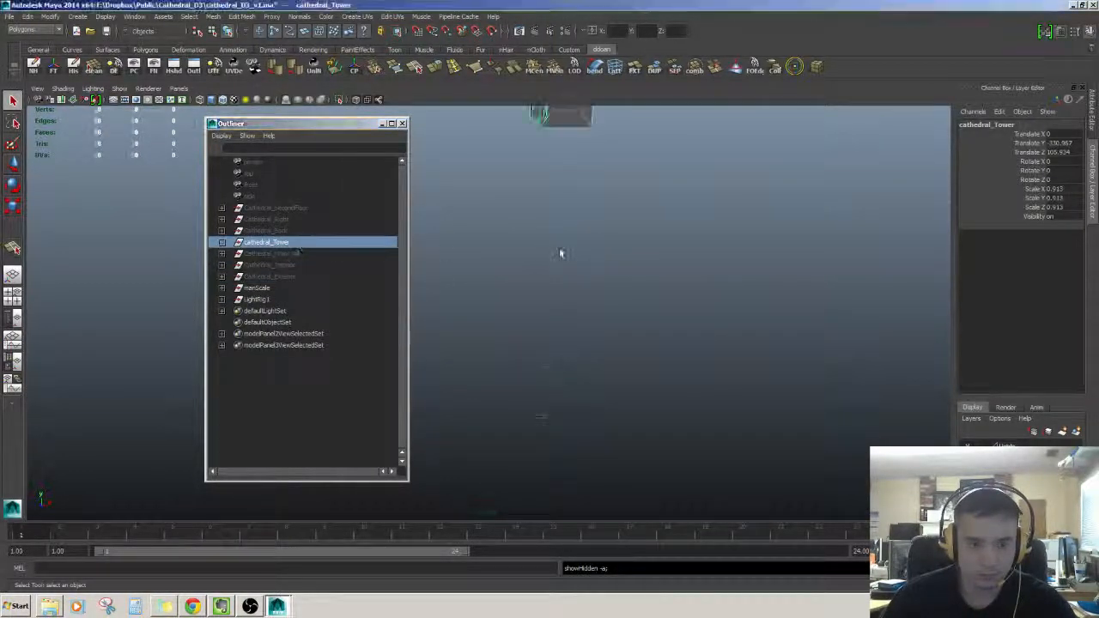
pyautogui.click(629, 273)
pyautogui.keyDown('alt'); pyautogui.moveTo(554, 289); pyautogui.dragTo(663, 254); pyautogui.keyUp('alt')
# Inspect Cathedral_Tower_Base_Window, expand the cathedral_Tower group's pieces, and frame Cathedral_Tower_Base_Trim.
pyautogui.click(533, 390)
pyautogui.press('w')
pyautogui.press('f')
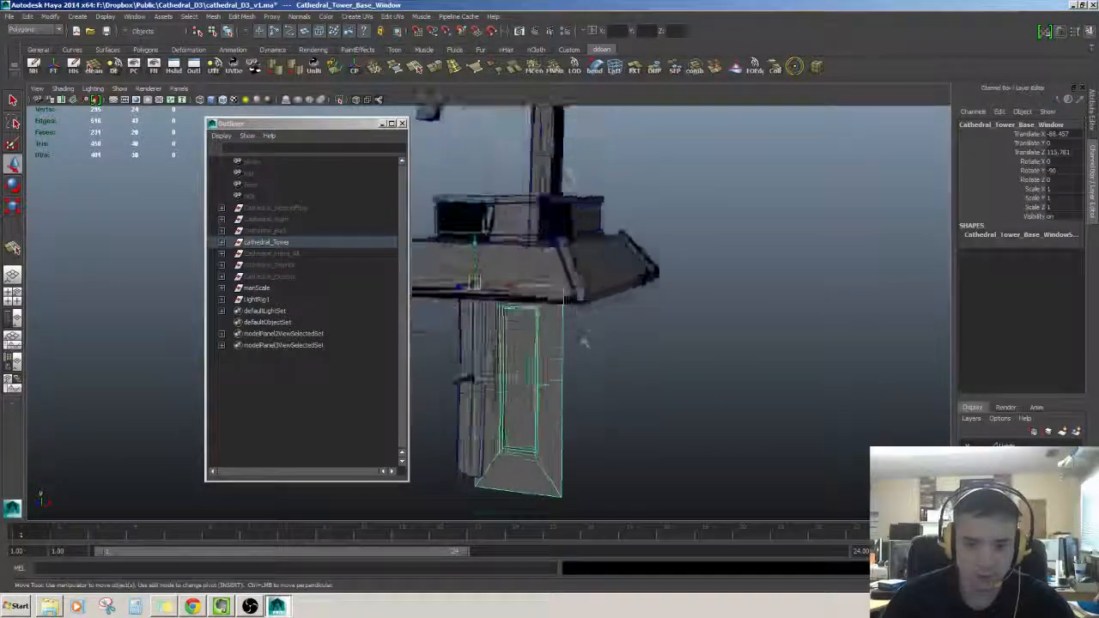
pyautogui.click(222, 242)
pyautogui.click(315, 356)
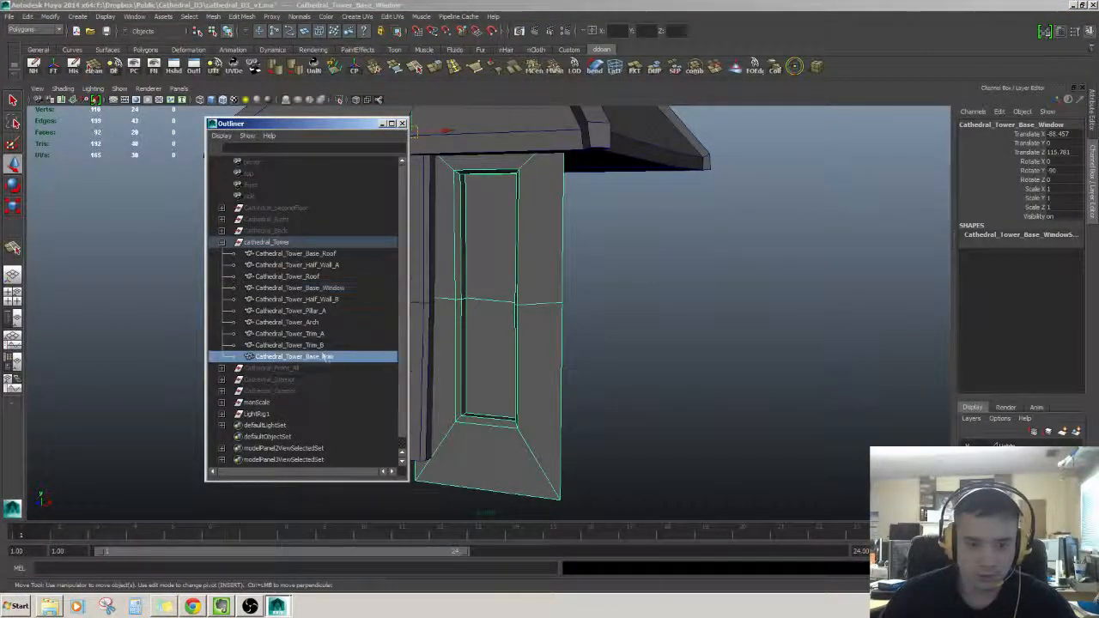
pyautogui.press('f')
pyautogui.moveTo(648, 314)
pyautogui.keyDown('alt'); pyautogui.mouseDown()
pyautogui.moveTo(560, 271)
pyautogui.moveTo(601, 311)
pyautogui.moveTo(643, 306)
pyautogui.moveTo(644, 322)
pyautogui.moveTo(667, 307)
pyautogui.moveTo(591, 284)
pyautogui.moveTo(707, 324)
pyautogui.moveTo(650, 311)
pyautogui.mouseUp(); pyautogui.keyUp('alt')
# Examine how Cathedral_Tower_Base_Trim and Cathedral_Tower_Base_Window fit together beneath the tower's base roof.
pyautogui.click(701, 323)
pyautogui.click(532, 348)
pyautogui.keyDown('shift'); pyautogui.click(586, 313); pyautogui.keyUp('shift')
pyautogui.click(675, 324)
pyautogui.click(520, 334)
pyautogui.keyDown('shift'); pyautogui.click(592, 318); pyautogui.keyUp('shift')
pyautogui.click(650, 312)
pyautogui.click(538, 311)
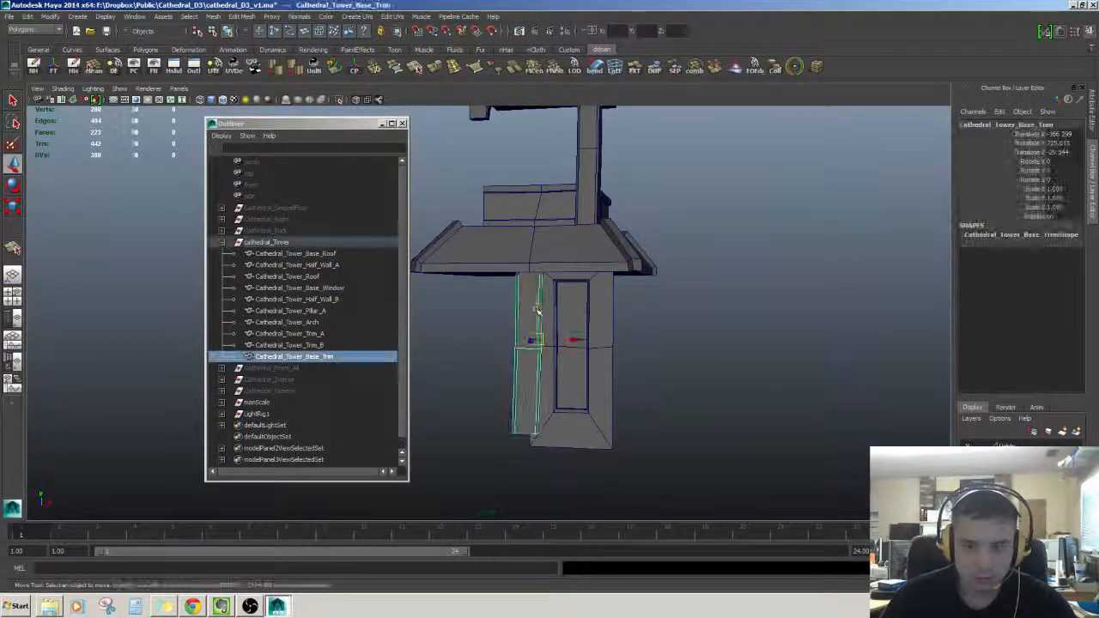
pyautogui.keyDown('shift'); pyautogui.click(583, 311); pyautogui.keyUp('shift')
pyautogui.click(508, 318)
pyautogui.click(533, 309)
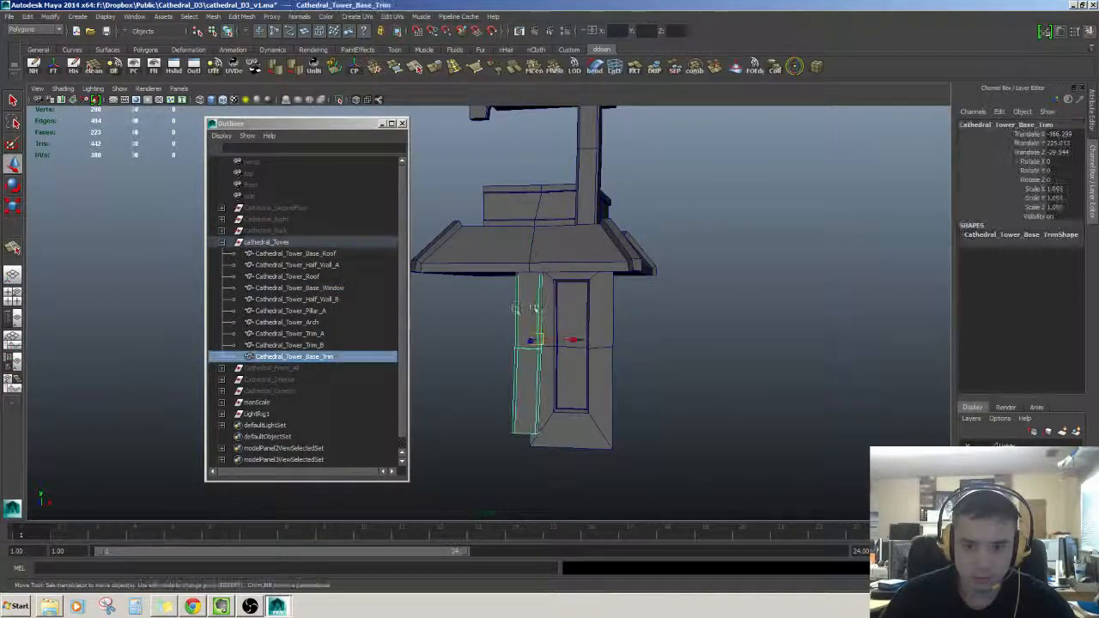
pyautogui.scroll(-5, 539, 309)
pyautogui.keyDown('alt'); pyautogui.moveTo(539, 309); pyautogui.dragTo(677, 296); pyautogui.keyUp('alt')
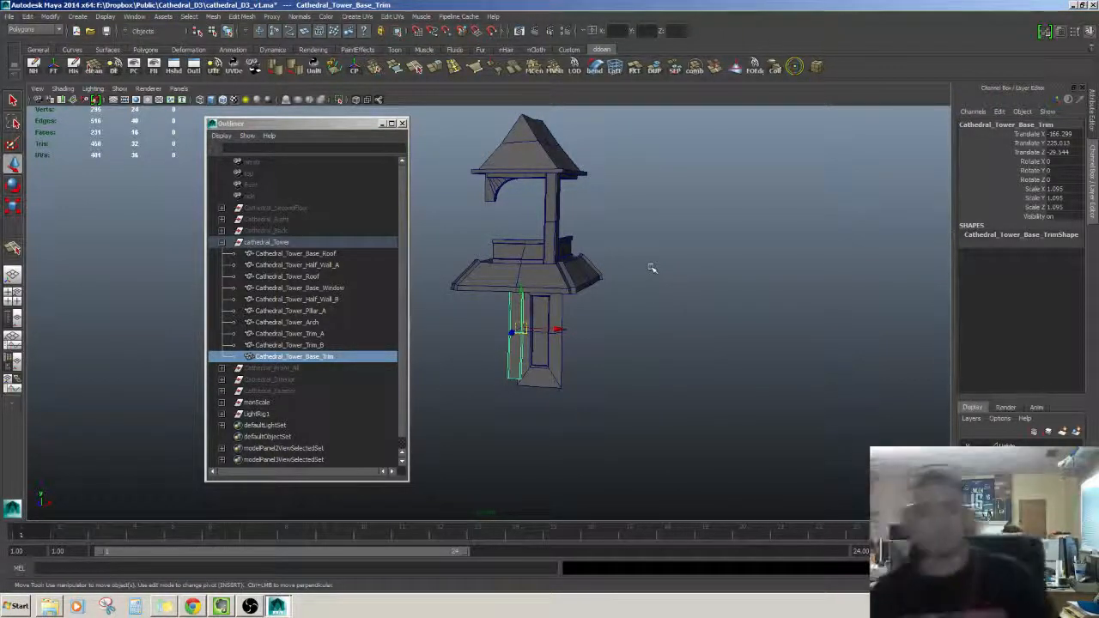
pyautogui.click(605, 254)
pyautogui.click(521, 323)
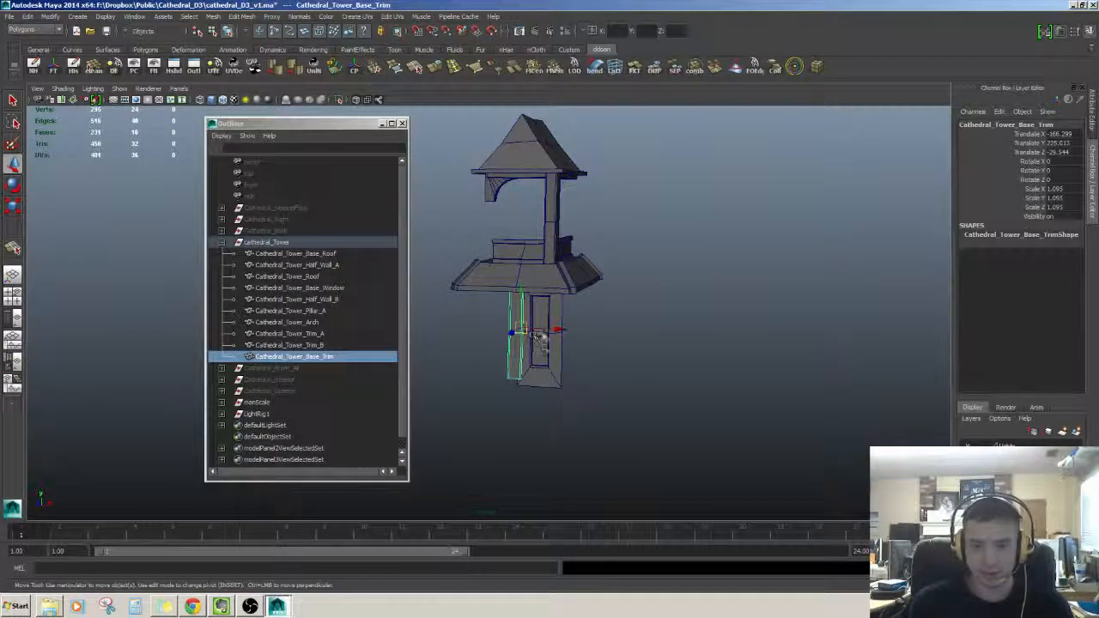
pyautogui.click(542, 338)
pyautogui.click(513, 351)
pyautogui.keyDown('shift'); pyautogui.click(552, 362); pyautogui.keyUp('shift')
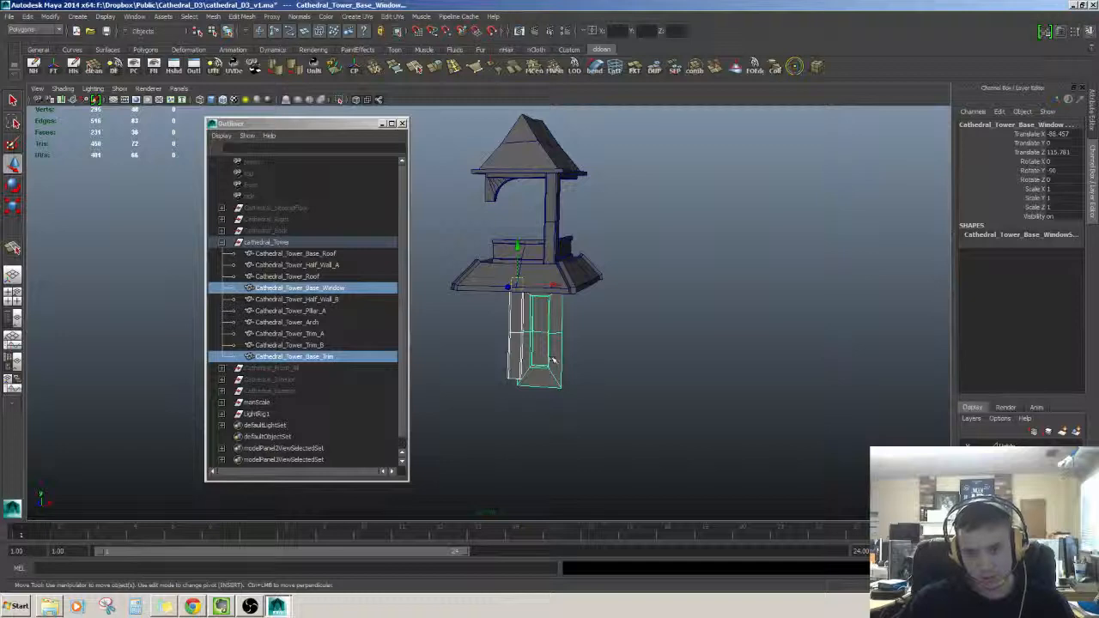
pyautogui.press('f')
pyautogui.scroll(-2, 550, 354)
pyautogui.keyDown('alt'); pyautogui.moveTo(549, 353); pyautogui.dragTo(601, 348, button='middle'); pyautogui.keyUp('alt')
pyautogui.keyDown('alt'); pyautogui.moveTo(601, 348); pyautogui.dragTo(618, 353); pyautogui.keyUp('alt')
pyautogui.moveTo(682, 294)
pyautogui.keyDown('alt'); pyautogui.mouseDown()
pyautogui.moveTo(698, 283)
pyautogui.moveTo(687, 288)
pyautogui.mouseUp(); pyautogui.keyUp('alt')
pyautogui.click(680, 291)
pyautogui.click(534, 321)
pyautogui.keyDown('shift'); pyautogui.click(605, 328); pyautogui.keyUp('shift')
pyautogui.moveTo(610, 332)
pyautogui.keyDown('alt'); pyautogui.mouseDown()
pyautogui.moveTo(625, 343)
pyautogui.moveTo(583, 326)
pyautogui.moveTo(540, 249)
pyautogui.moveTo(625, 348)
pyautogui.mouseUp(); pyautogui.keyUp('alt')
pyautogui.click(632, 343)
# Move Cathedral_Tower_Base_Trim to the origin at 0, 0, 0 and freeze its transformations.
pyautogui.click(522, 322)
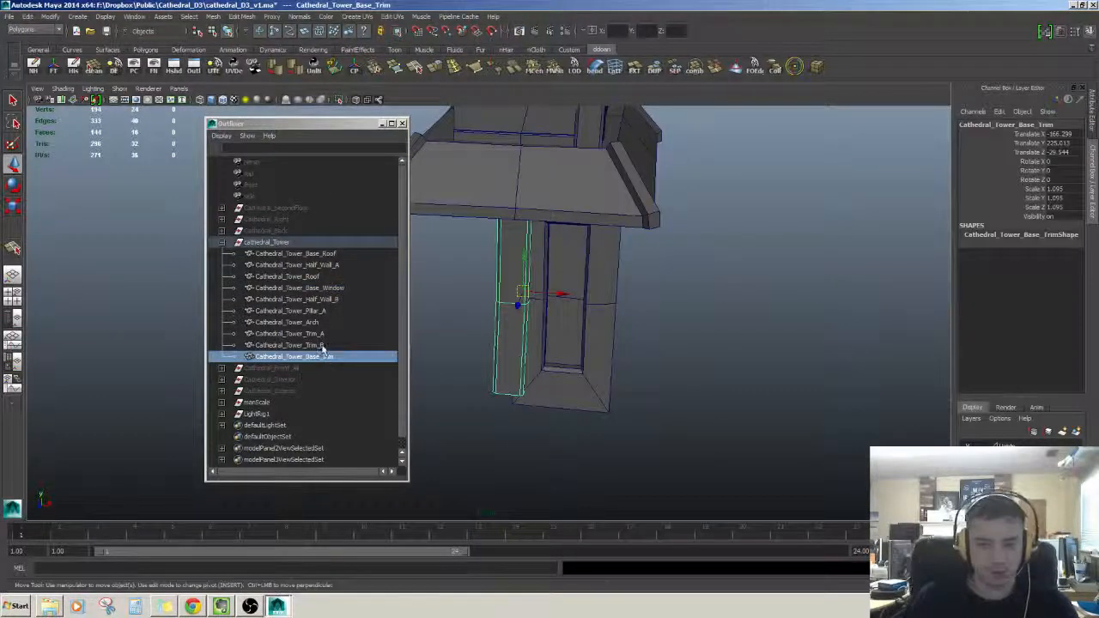
pyautogui.scroll(-6, 626, 327)
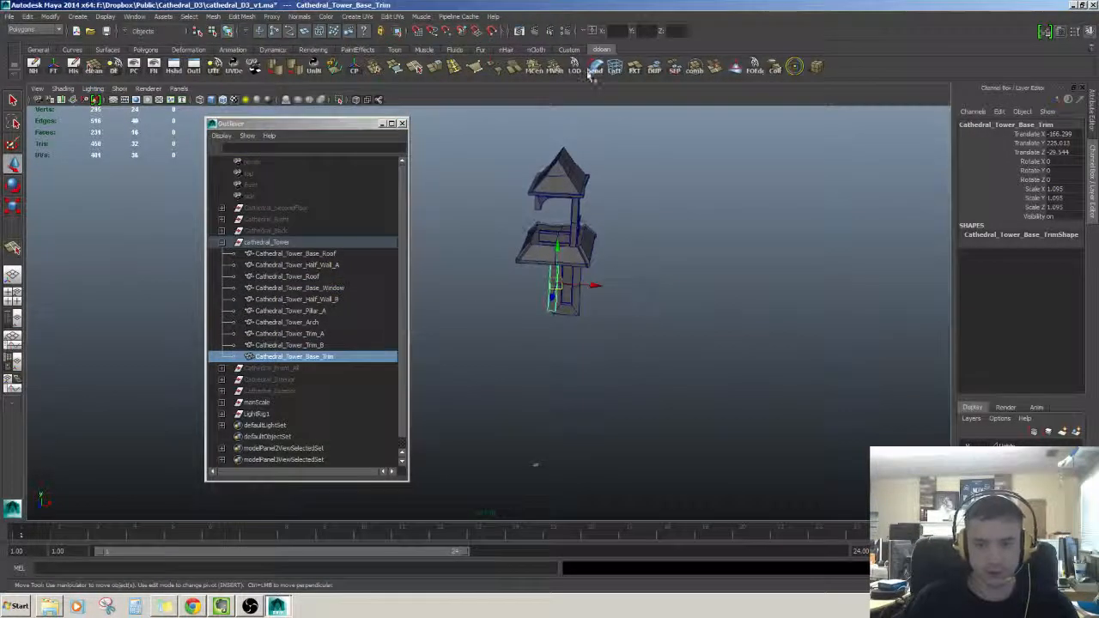
pyautogui.write('0')
pyautogui.press('Tab')
pyautogui.write('0')
pyautogui.press('Tab')
pyautogui.write('0')
pyautogui.press('Return')
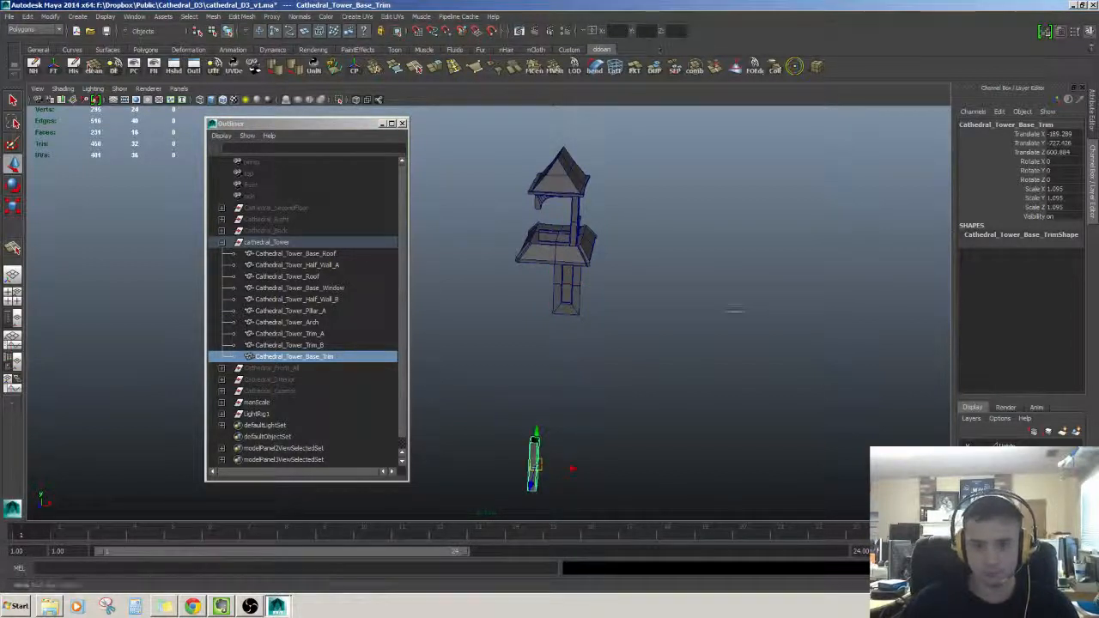
pyautogui.keyDown('alt'); pyautogui.moveTo(733, 311); pyautogui.dragTo(790, 146); pyautogui.keyUp('alt')
pyautogui.keyDown('alt'); pyautogui.moveTo(532, 361); pyautogui.dragTo(582, 295, button='right'); pyautogui.keyUp('alt')
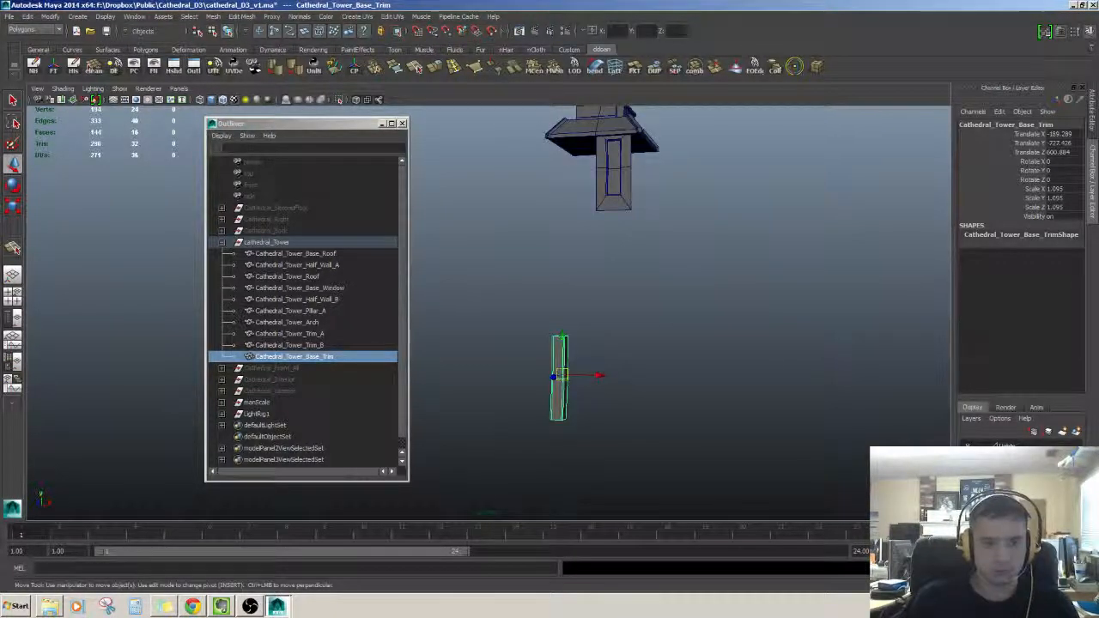
pyautogui.click(338, 359)
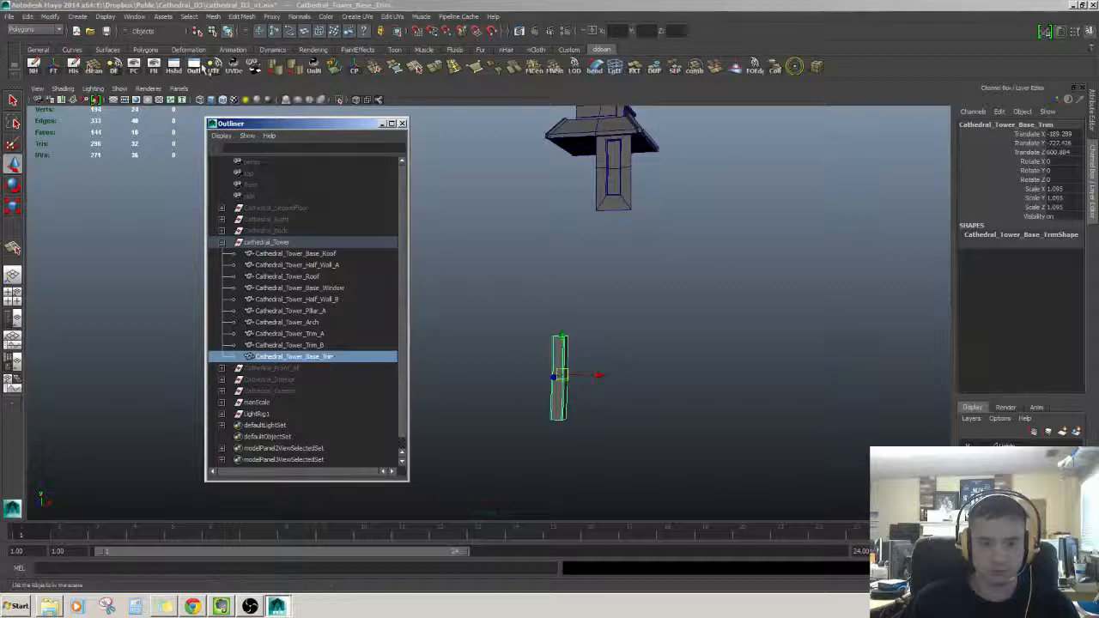
pyautogui.click(53, 67)
pyautogui.keyDown('alt'); pyautogui.moveTo(515, 248); pyautogui.dragTo(536, 298); pyautogui.keyUp('alt')
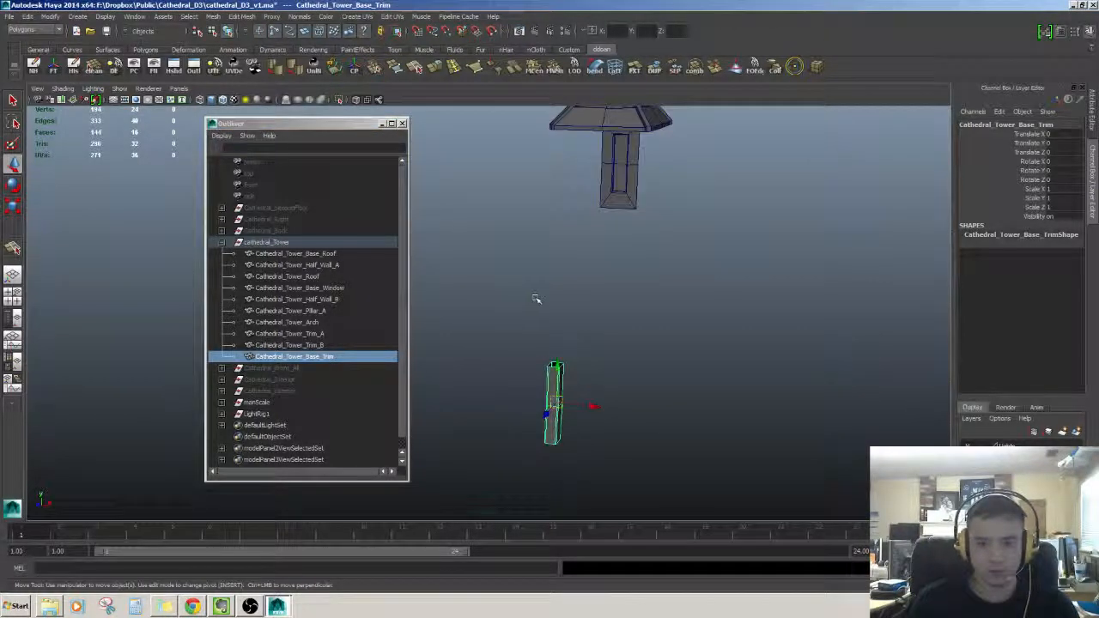
# Export Cathedral_Tower_Base_Trim as an FBX file named Cathedral_Tower_Base_Trim to Content\buildings.
pyautogui.doubleClick(329, 357)
pyautogui.press('Return')
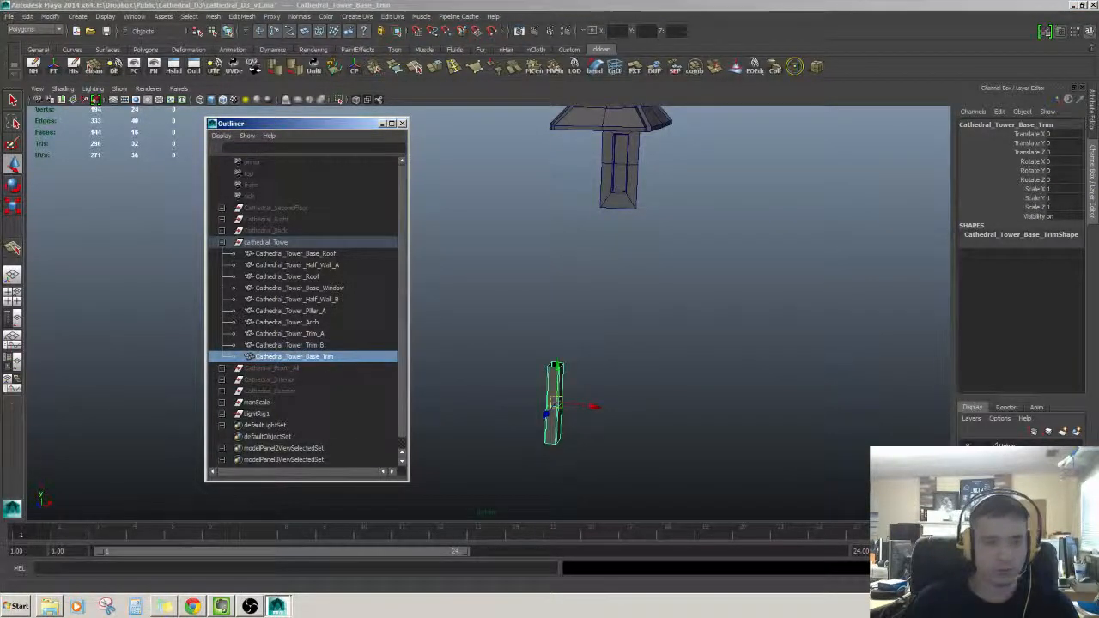
pyautogui.click(8, 19)
pyautogui.click(38, 146)
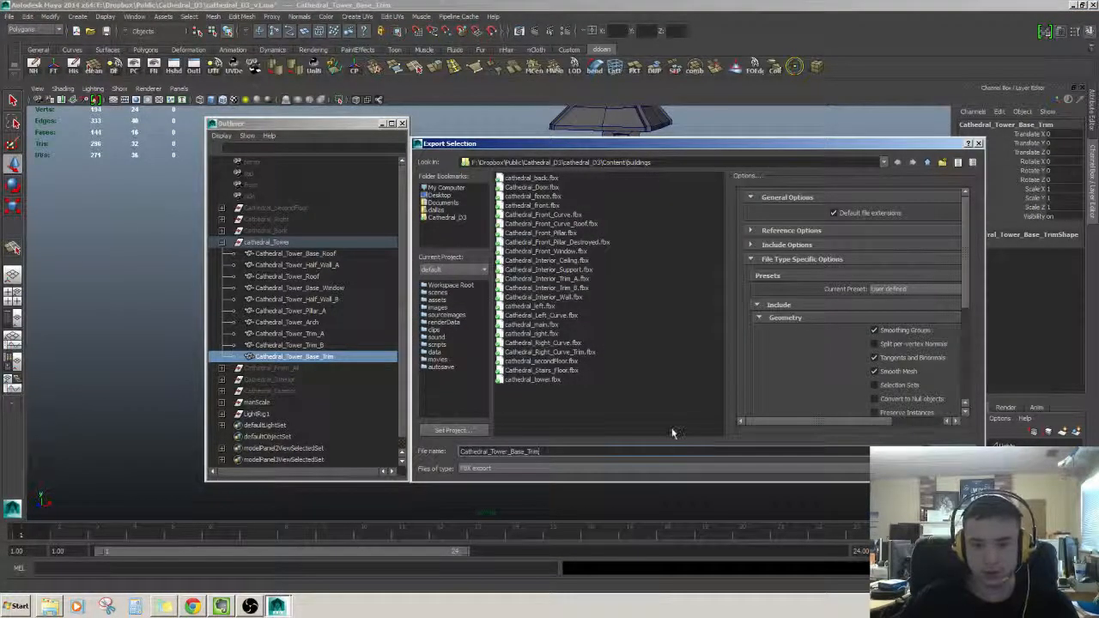
pyautogui.press('Return')
# Select Cathedral_Tower_Base_Window below the tower's base roof and center its pivot.
pyautogui.keyDown('alt'); pyautogui.moveTo(673, 364); pyautogui.dragTo(603, 355); pyautogui.keyUp('alt')
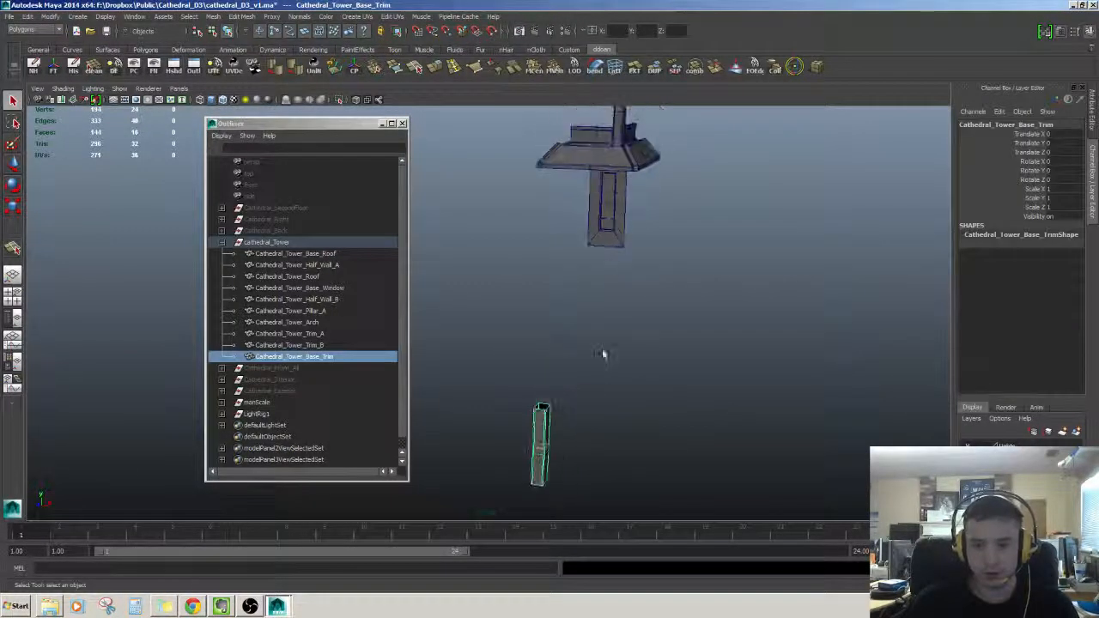
pyautogui.click(605, 237)
pyautogui.press('w')
pyautogui.press('f')
pyautogui.keyDown('alt'); pyautogui.moveTo(604, 257); pyautogui.dragTo(569, 268, button='right'); pyautogui.keyUp('alt')
pyautogui.moveTo(569, 268)
pyautogui.keyDown('alt'); pyautogui.mouseDown()
pyautogui.moveTo(573, 282)
pyautogui.moveTo(571, 267)
pyautogui.mouseUp(); pyautogui.keyUp('alt')
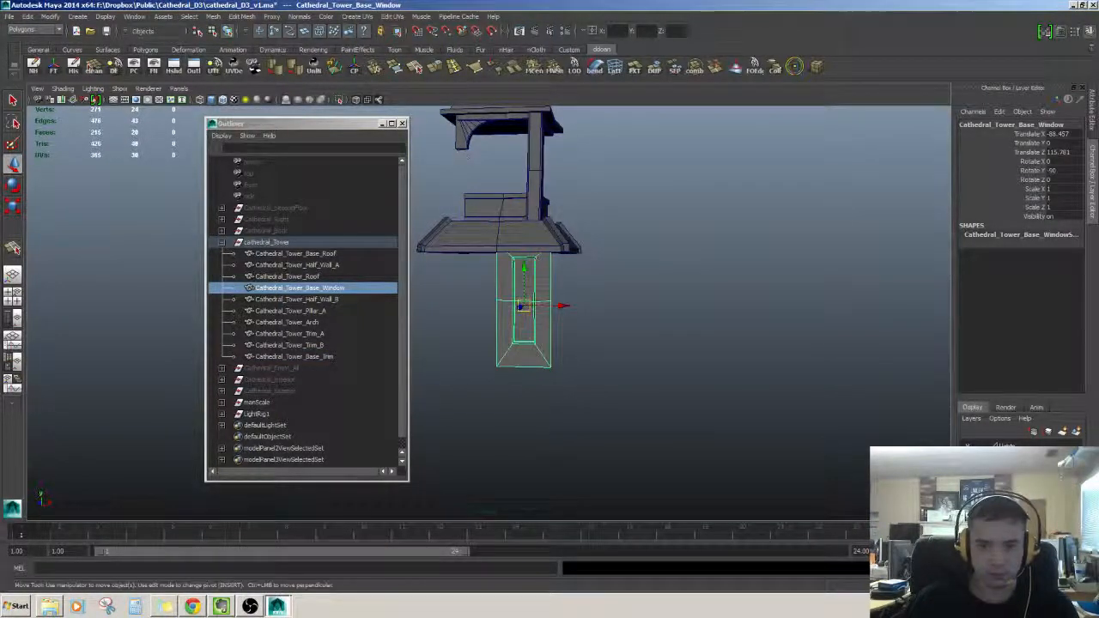
# Move Cathedral_Tower_Base_Window to the origin and freeze its transformations.
pyautogui.keyDown('alt'); pyautogui.moveTo(524, 306); pyautogui.dragTo(576, 182); pyautogui.keyUp('alt')
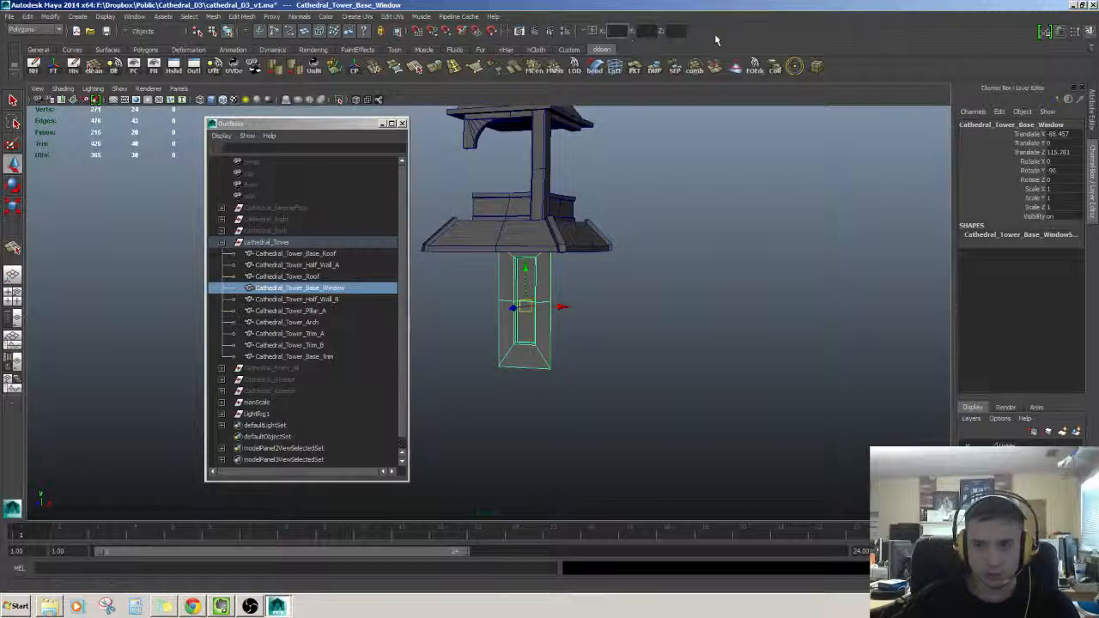
pyautogui.hotkey('ctrl', 'z')
pyautogui.keyDown('alt'); pyautogui.moveTo(605, 309); pyautogui.dragTo(622, 317); pyautogui.keyUp('alt')
pyautogui.keyDown('alt'); pyautogui.moveTo(623, 317); pyautogui.dragTo(669, 163, button='middle'); pyautogui.keyUp('alt')
pyautogui.press('f')
pyautogui.keyDown('alt'); pyautogui.moveTo(658, 296); pyautogui.dragTo(521, 228); pyautogui.keyUp('alt')
pyautogui.click(54, 67)
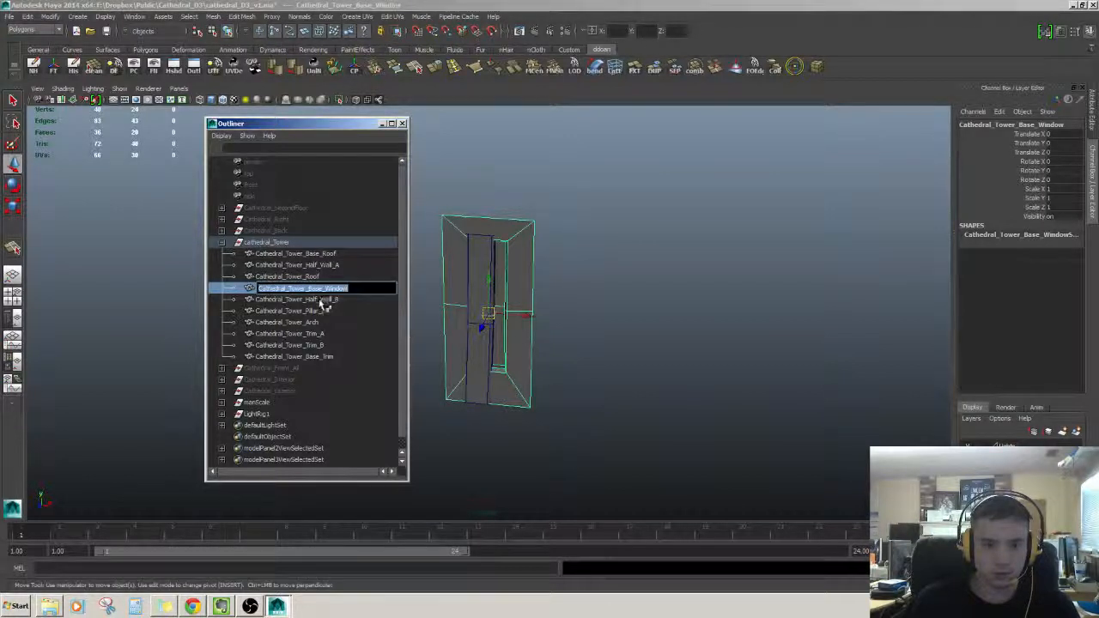
# Export the selected Cathedral_Tower_Base_Window as an FBX file to Content\buildings.
pyautogui.press('Return')
pyautogui.click(8, 16)
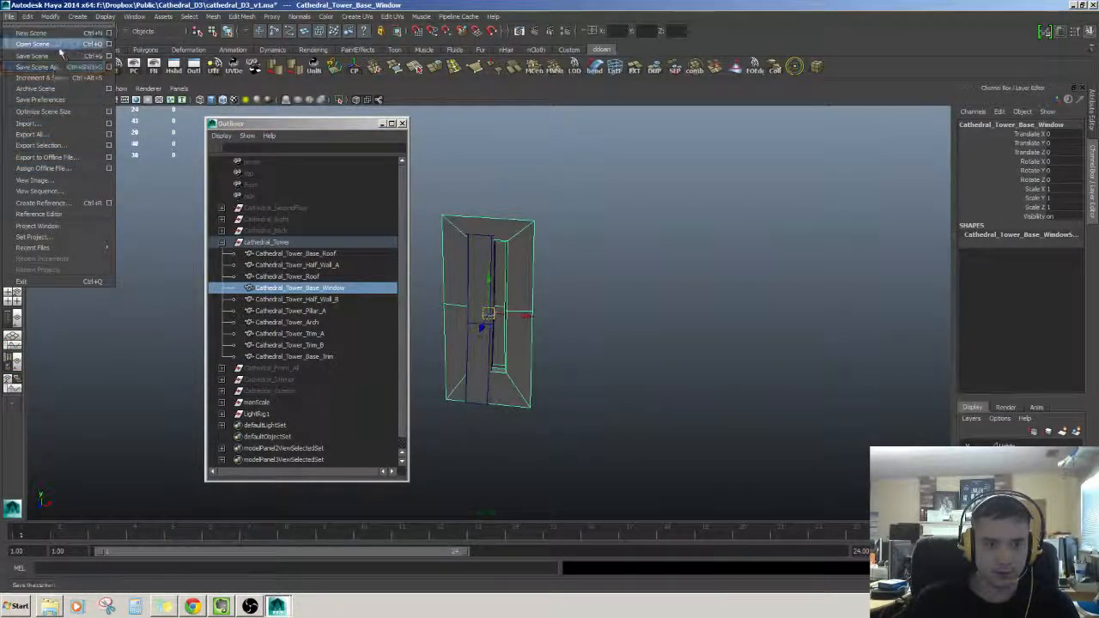
pyautogui.click(69, 147)
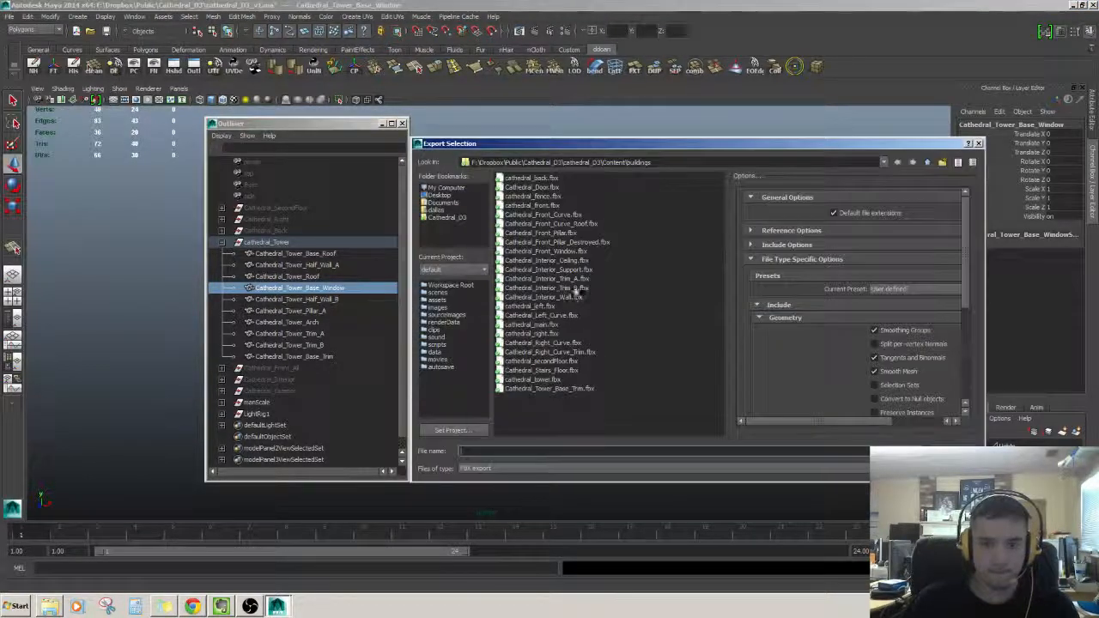
# Export the selected Cathedral_Tower_Base_Window as an FBX file into the buildings folder.
pyautogui.press('Return')
pyautogui.keyDown('alt'); pyautogui.moveTo(593, 334); pyautogui.dragTo(612, 383, button='middle'); pyautogui.keyUp('alt')
# Identify the base window and base trim objects and reorder Cathedral_Tower_Base_Window to directly above Cathedral_Tower_Base_Trim in the cathedral_Tower group.
pyautogui.click(520, 344)
pyautogui.keyDown('shift'); pyautogui.click(503, 333); pyautogui.keyUp('shift')
pyautogui.keyDown('shift'); pyautogui.click(527, 326); pyautogui.keyUp('shift')
pyautogui.keyDown('shift'); pyautogui.click(532, 323); pyautogui.keyUp('shift')
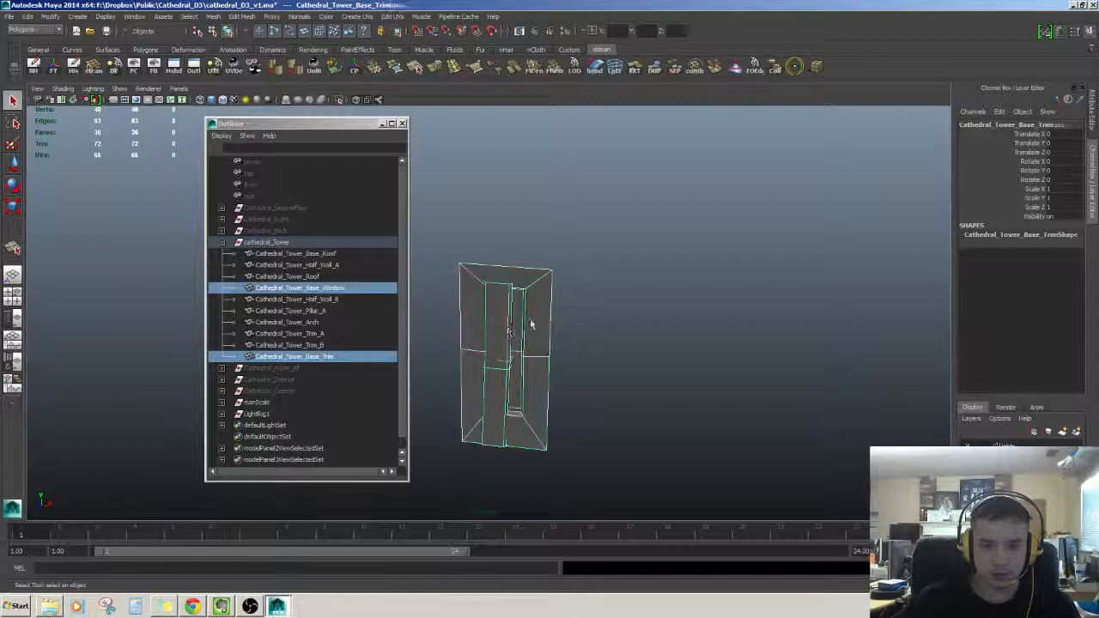
pyautogui.scroll(-4, 568, 333)
pyautogui.scroll(-3, 597, 323)
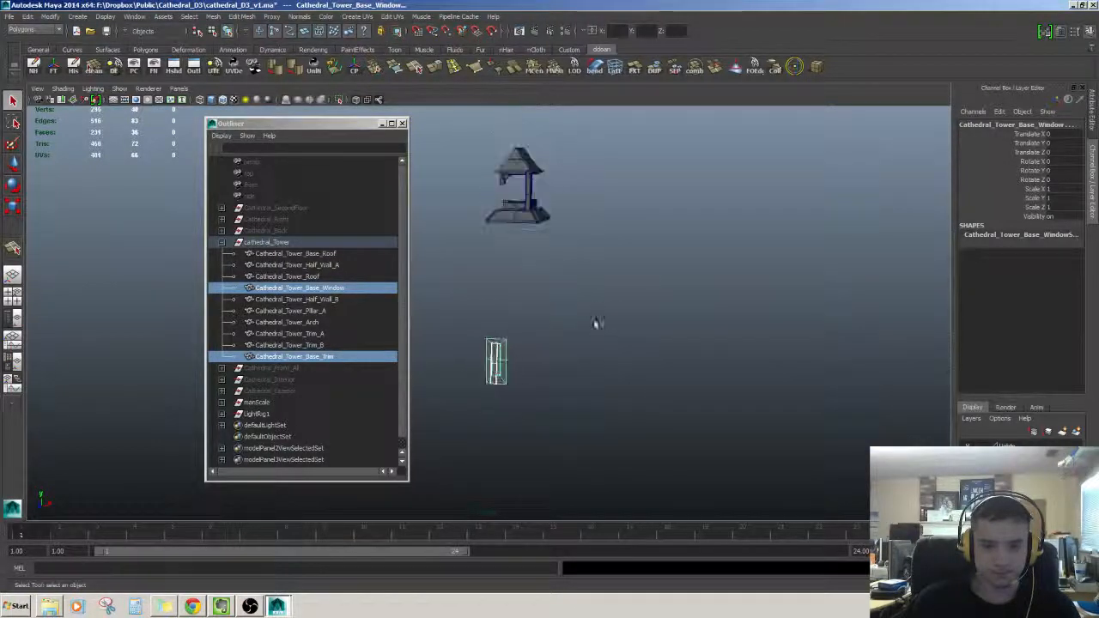
pyautogui.click(319, 346)
pyautogui.click(312, 289)
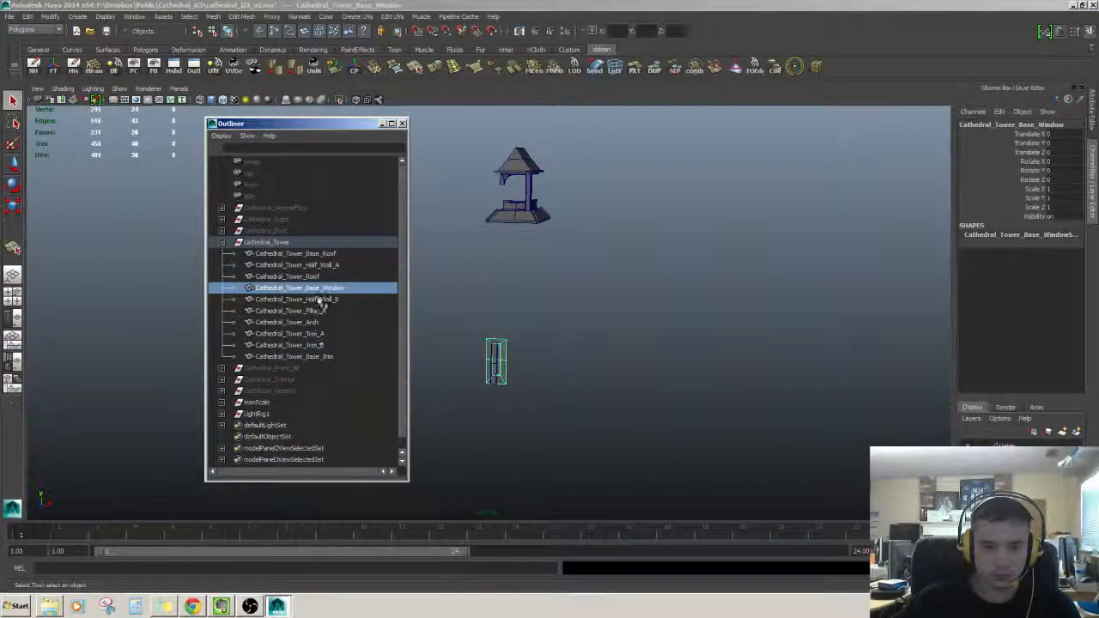
pyautogui.moveTo(322, 352); pyautogui.dragTo(323, 354, button='middle')
pyautogui.click(326, 357)
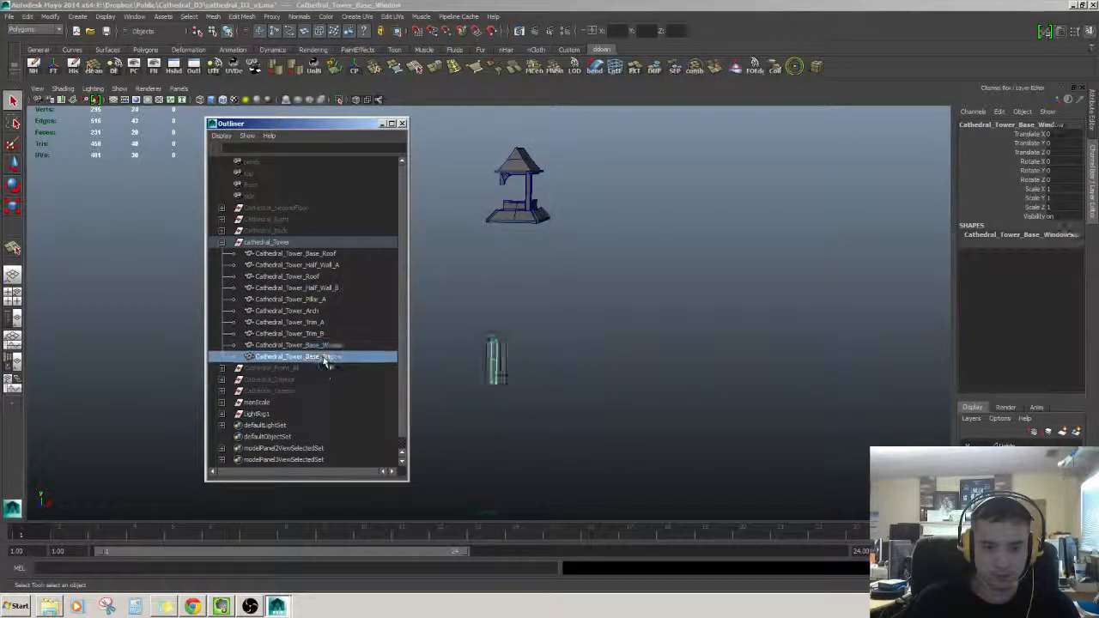
pyautogui.click(329, 347)
# Move Cathedral_Tower_Trim_B from the tower to the world origin.
pyautogui.click(318, 334)
pyautogui.keyDown('alt'); pyautogui.moveTo(487, 274); pyautogui.dragTo(503, 319); pyautogui.keyUp('alt')
pyautogui.press('w')
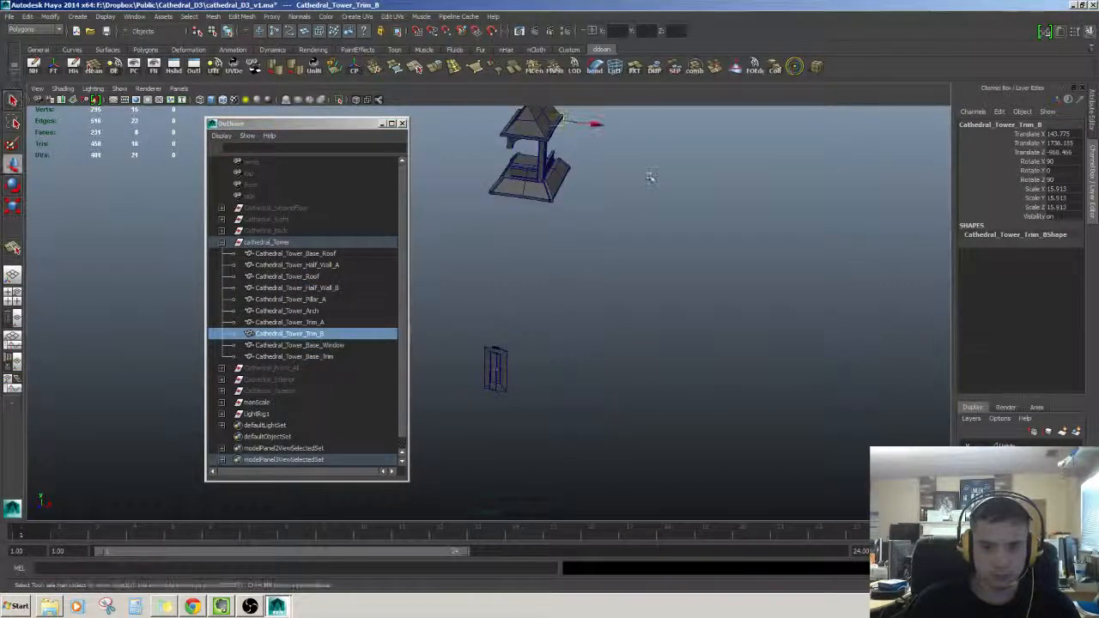
pyautogui.keyDown('alt'); pyautogui.moveTo(635, 275); pyautogui.dragTo(654, 108); pyautogui.keyUp('alt')
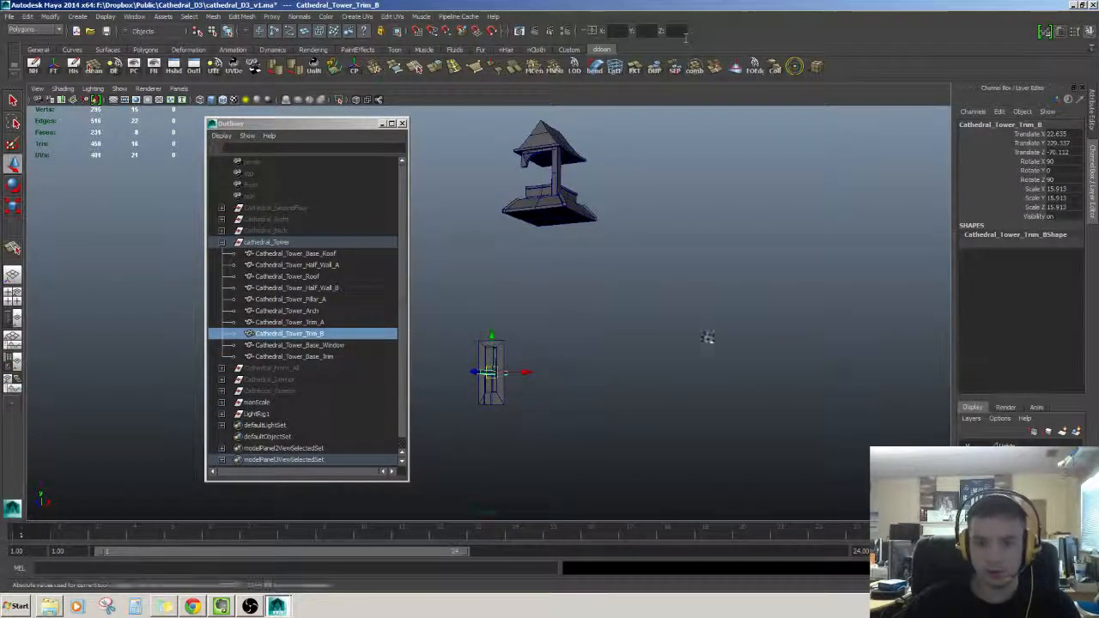
# Freeze the transformations of Cathedral_Tower_Trim_B at the origin.
pyautogui.press('f')
pyautogui.scroll(-5, 599, 310)
pyautogui.keyDown('alt'); pyautogui.moveTo(595, 312); pyautogui.dragTo(652, 364); pyautogui.keyUp('alt')
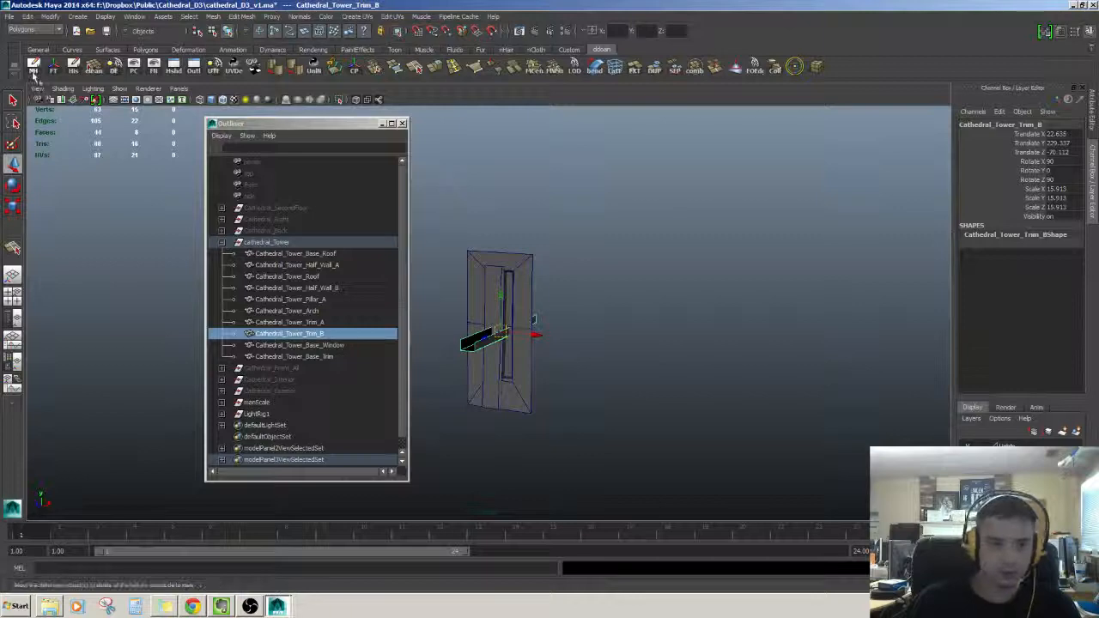
pyautogui.keyDown('alt'); pyautogui.moveTo(576, 349); pyautogui.dragTo(587, 315); pyautogui.keyUp('alt')
# Export Cathedral_Tower_Trim_B as an FBX file named Cathedral_Tower_Trim_B into the buildings folder.
pyautogui.doubleClick(317, 335)
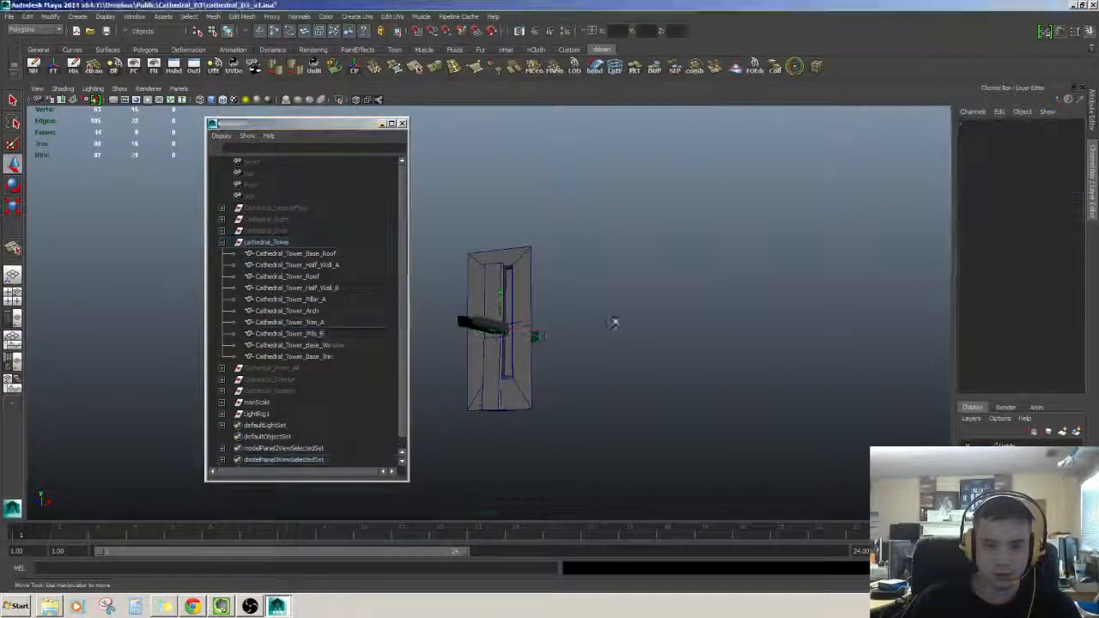
pyautogui.click(292, 333)
pyautogui.click(9, 16)
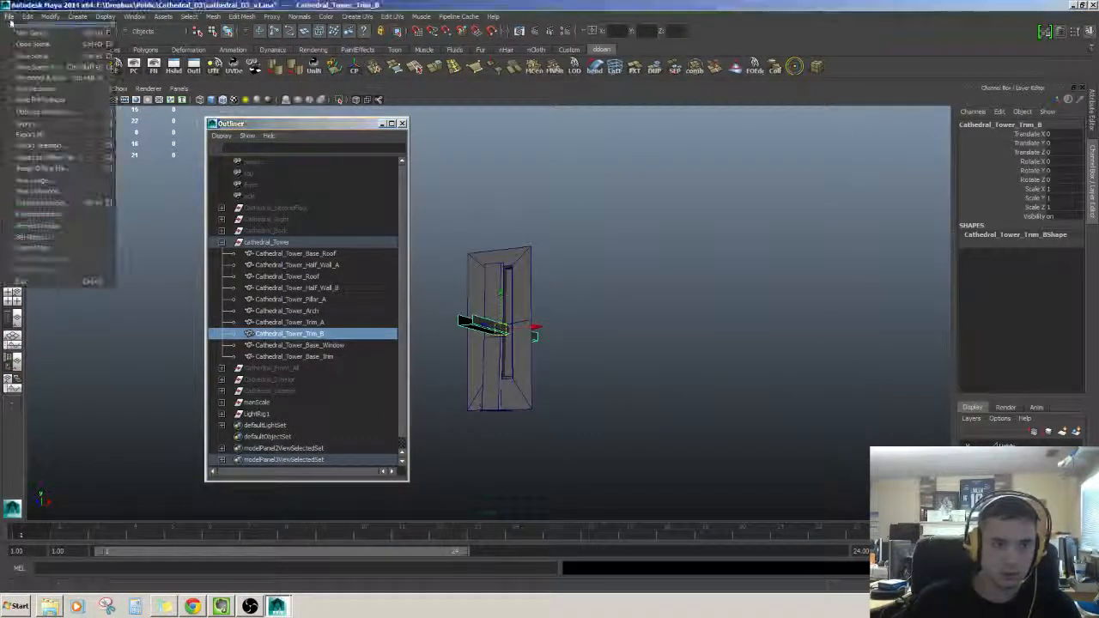
pyautogui.click(60, 147)
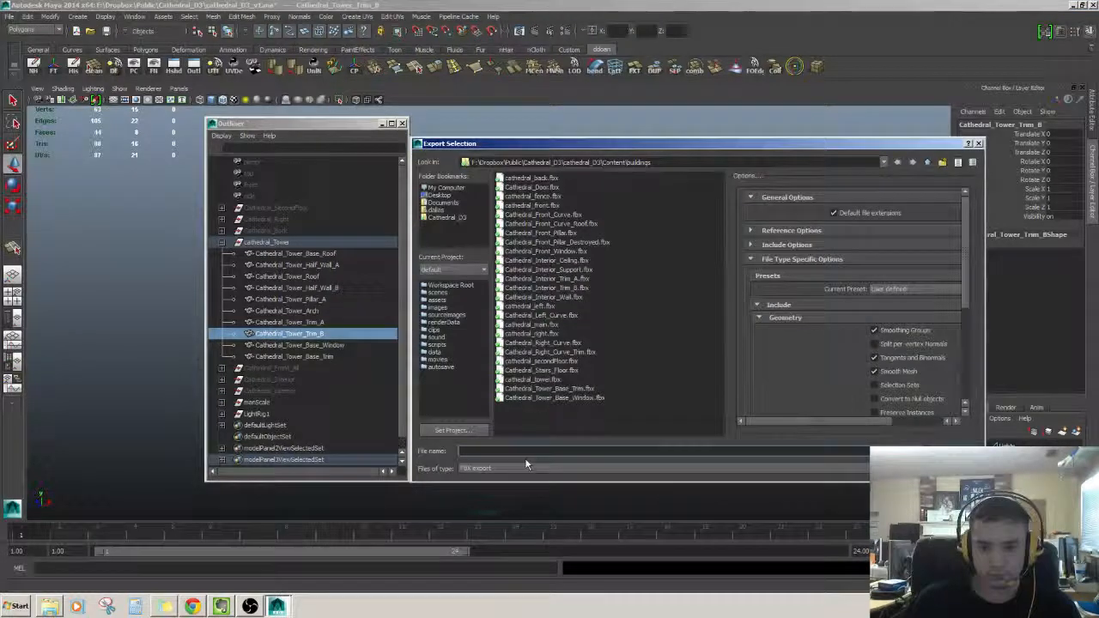
pyautogui.press('Return')
pyautogui.click(735, 417)
# Move Cathedral_Tower_Trim_A from beneath the tower roof to the world origin.
pyautogui.keyDown('alt'); pyautogui.moveTo(699, 290); pyautogui.dragTo(584, 198); pyautogui.keyUp('alt')
pyautogui.click(296, 333)
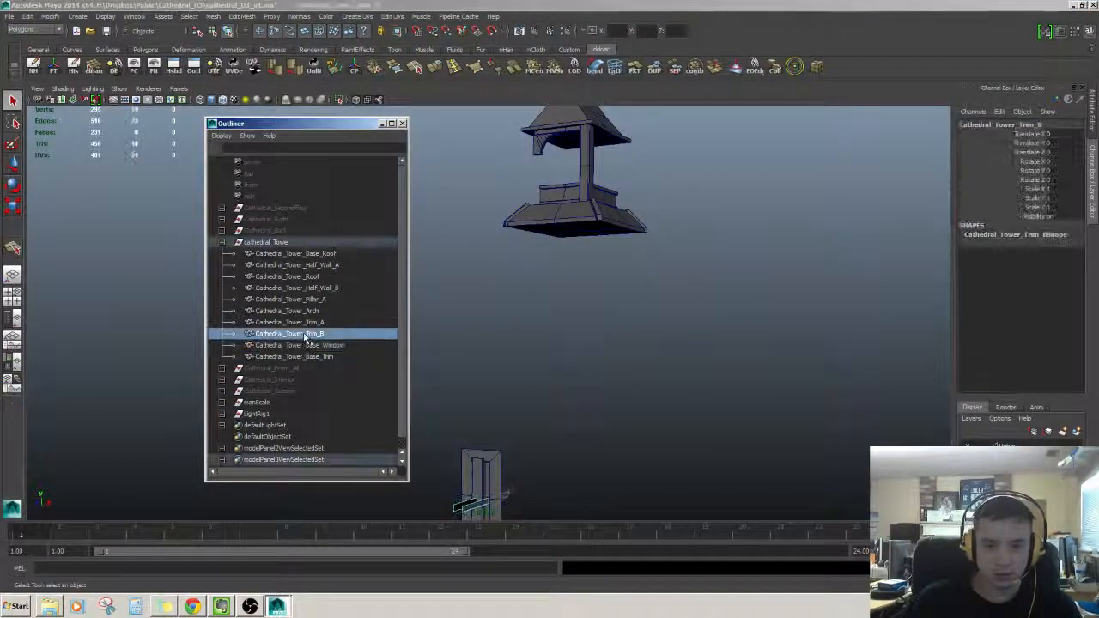
pyautogui.click(309, 324)
pyautogui.press('w')
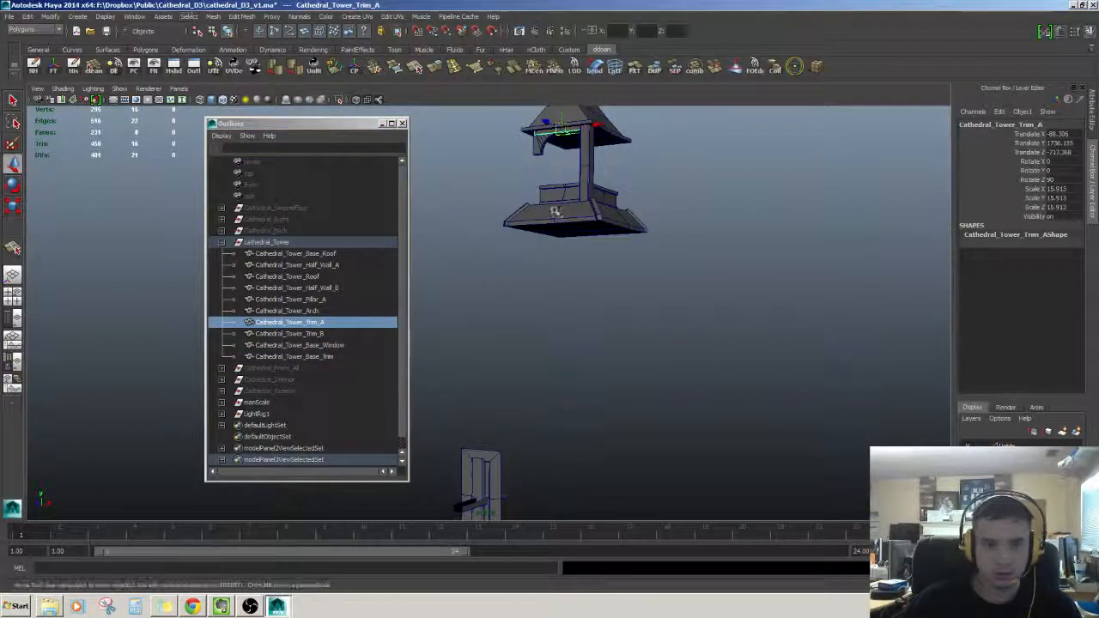
pyautogui.keyDown('alt'); pyautogui.moveTo(528, 324); pyautogui.dragTo(530, 284); pyautogui.keyUp('alt')
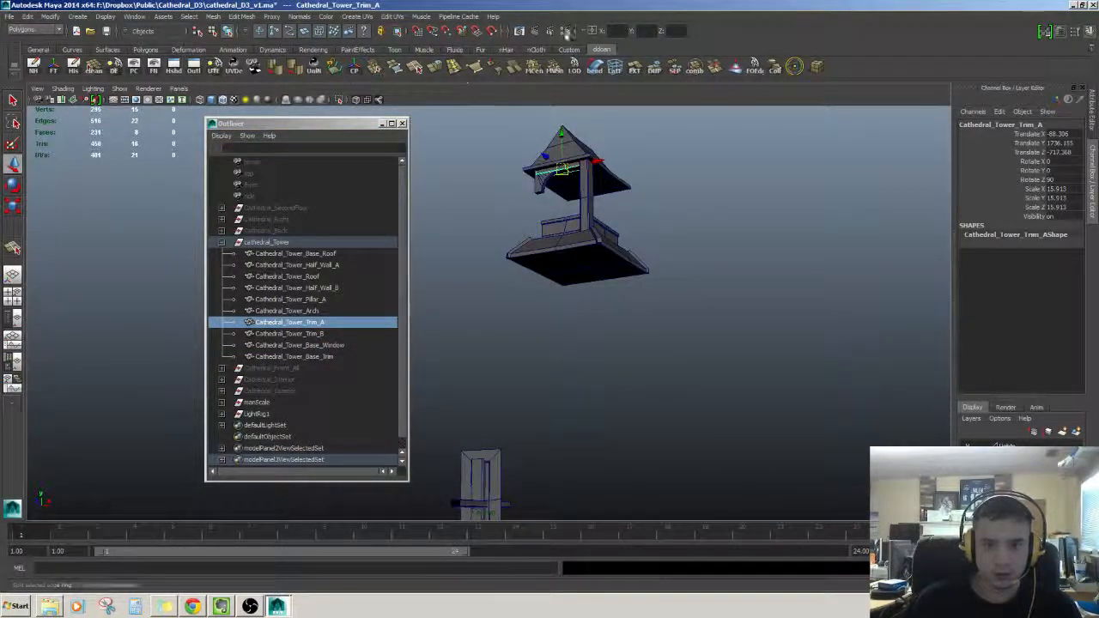
pyautogui.press('Return')
pyautogui.keyDown('alt'); pyautogui.moveTo(687, 271); pyautogui.dragTo(704, 240, button='middle'); pyautogui.keyUp('alt')
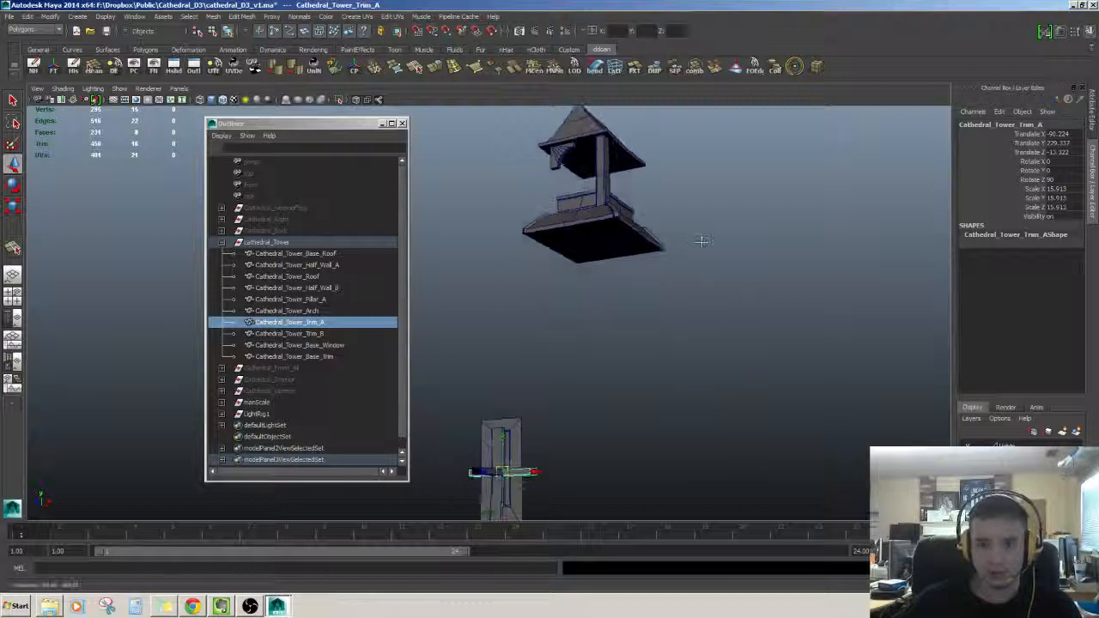
# Freeze the transformations of Cathedral_Tower_Trim_A at the origin.
pyautogui.keyDown('alt'); pyautogui.moveTo(703, 240); pyautogui.dragTo(720, 256, button='right'); pyautogui.keyUp('alt')
pyautogui.click(55, 66)
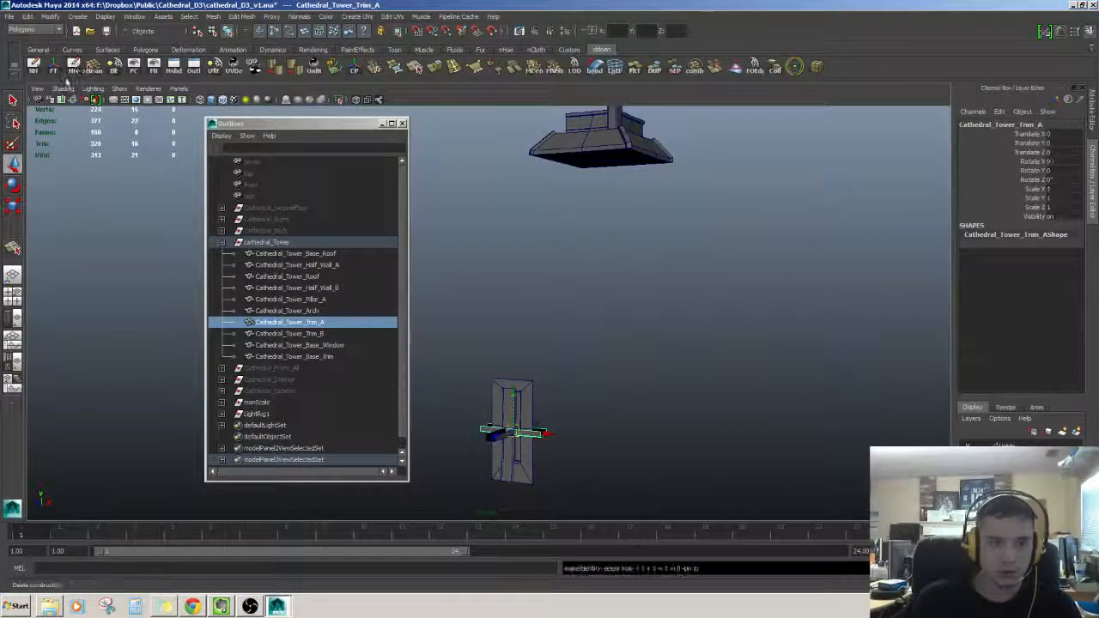
pyautogui.moveTo(678, 364)
pyautogui.keyDown('alt'); pyautogui.mouseDown()
pyautogui.moveTo(679, 351)
pyautogui.moveTo(669, 380)
pyautogui.mouseUp(); pyautogui.keyUp('alt')
pyautogui.keyDown('alt'); pyautogui.moveTo(669, 355); pyautogui.dragTo(677, 312, button='middle'); pyautogui.keyUp('alt')
pyautogui.keyDown('alt'); pyautogui.moveTo(678, 313); pyautogui.dragTo(661, 335); pyautogui.keyUp('alt')
# Export Cathedral_Tower_Trim_A as an FBX file named Cathedral_Tower_Trim_A into the buildings folder.
pyautogui.doubleClick(323, 323)
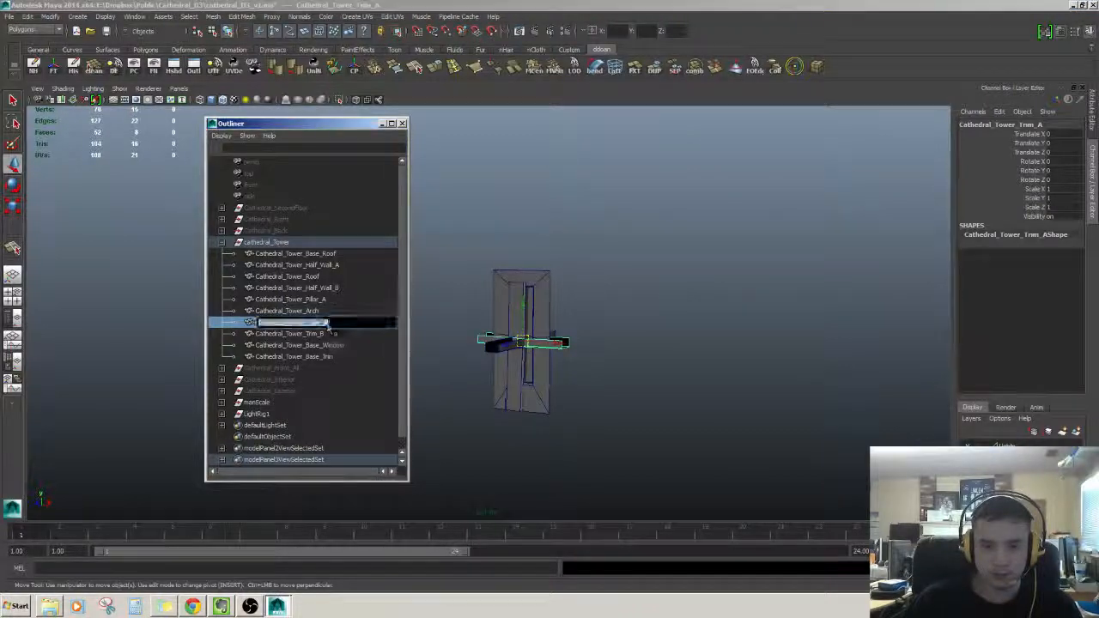
pyautogui.click(319, 333)
pyautogui.click(319, 325)
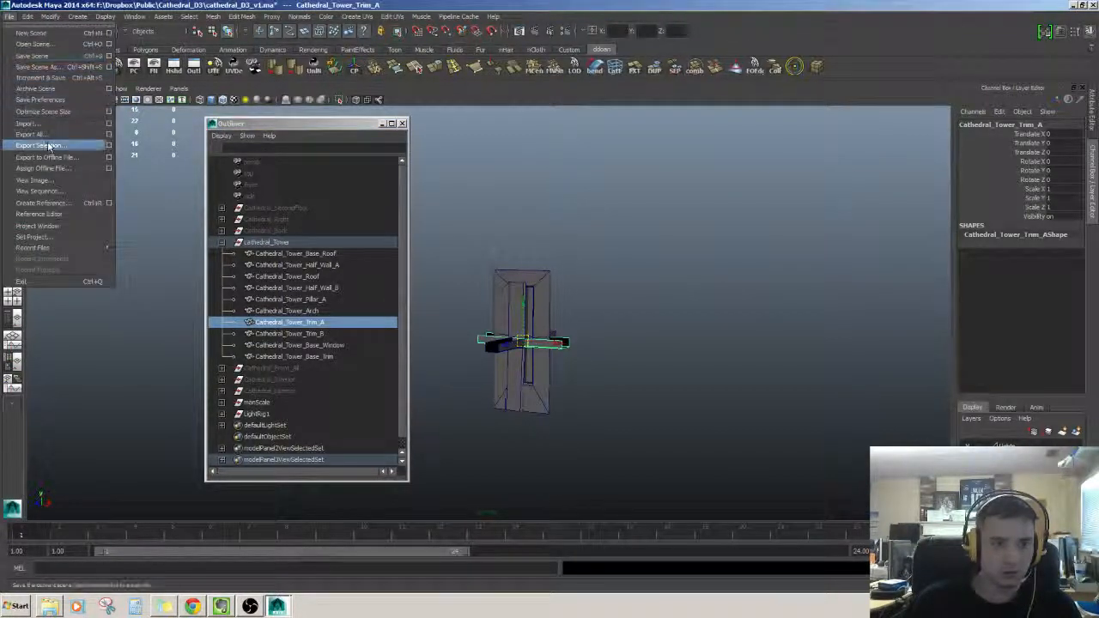
pyautogui.click(39, 145)
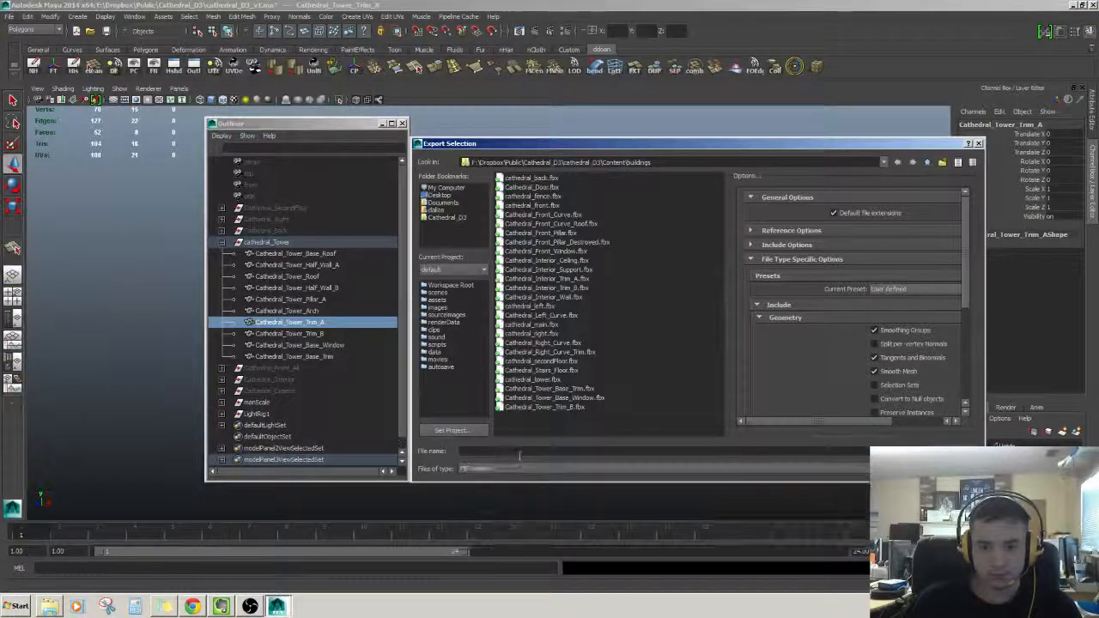
pyautogui.press('Return')
# Move Cathedral_Tower_Arch from beneath the tower roof to the world origin.
pyautogui.scroll(3, 584, 330)
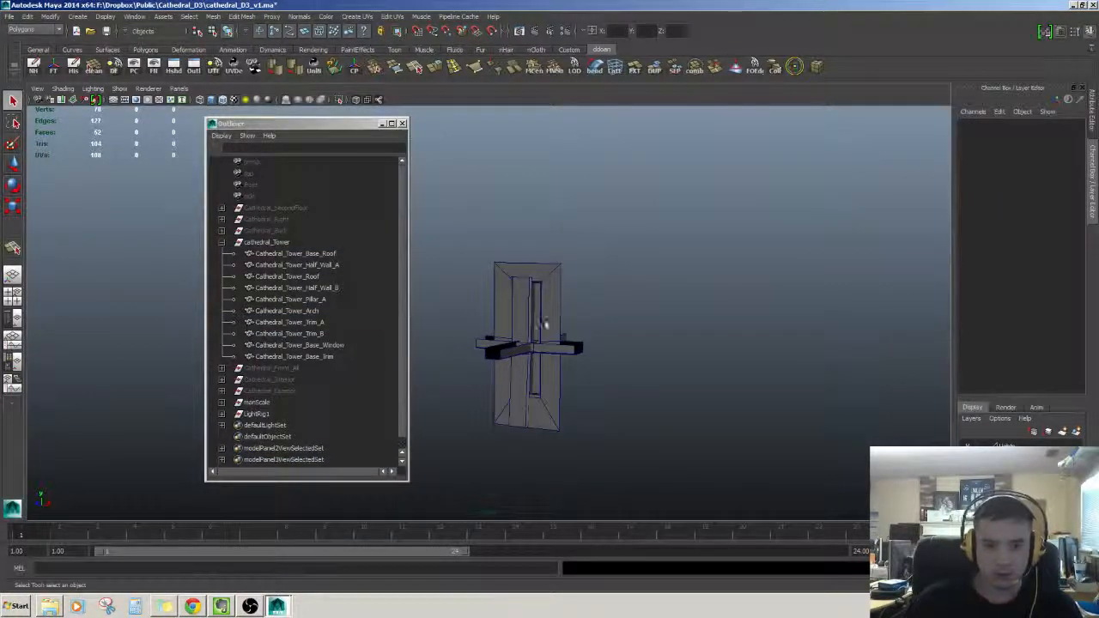
pyautogui.scroll(-3, 584, 330)
pyautogui.keyDown('alt'); pyautogui.moveTo(584, 330); pyautogui.dragTo(627, 284); pyautogui.keyUp('alt')
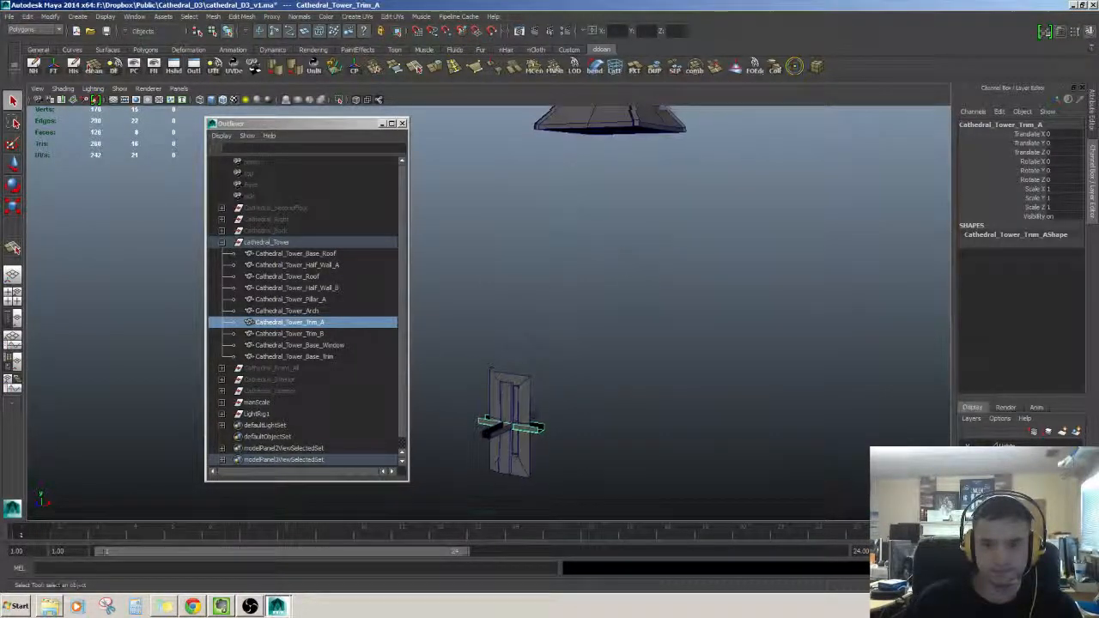
pyautogui.keyDown('alt'); pyautogui.moveTo(627, 284); pyautogui.dragTo(609, 328, button='middle'); pyautogui.keyUp('alt')
pyautogui.click(297, 310)
pyautogui.keyDown('alt'); pyautogui.moveTo(596, 277); pyautogui.dragTo(578, 260); pyautogui.keyUp('alt')
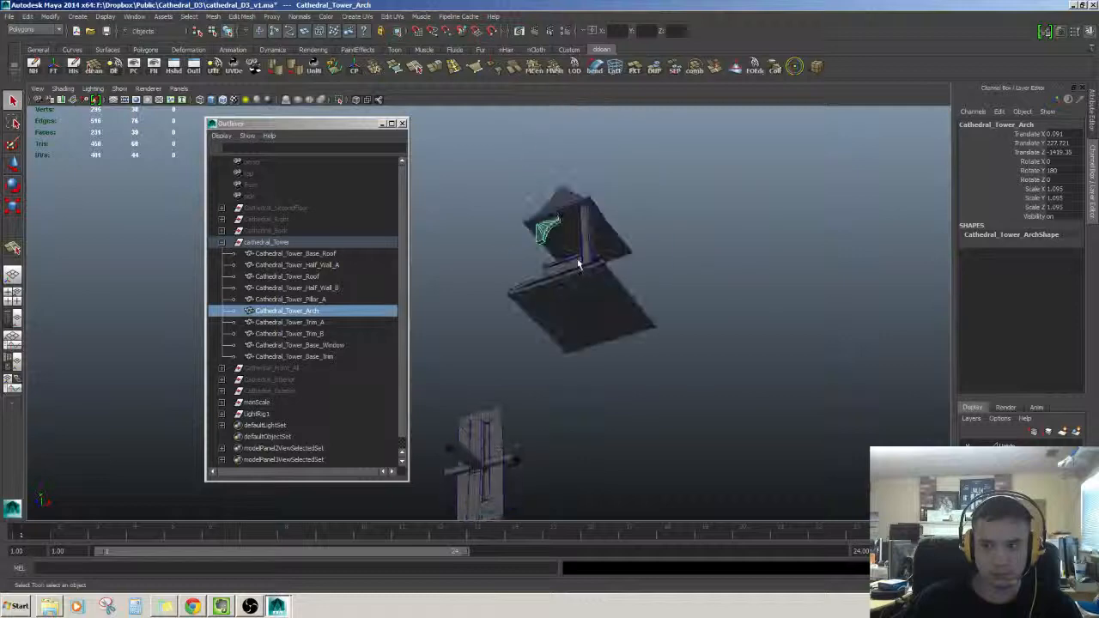
pyautogui.press('f')
pyautogui.keyDown('alt'); pyautogui.moveTo(529, 296); pyautogui.dragTo(515, 335); pyautogui.keyUp('alt')
pyautogui.scroll(-3, 515, 335)
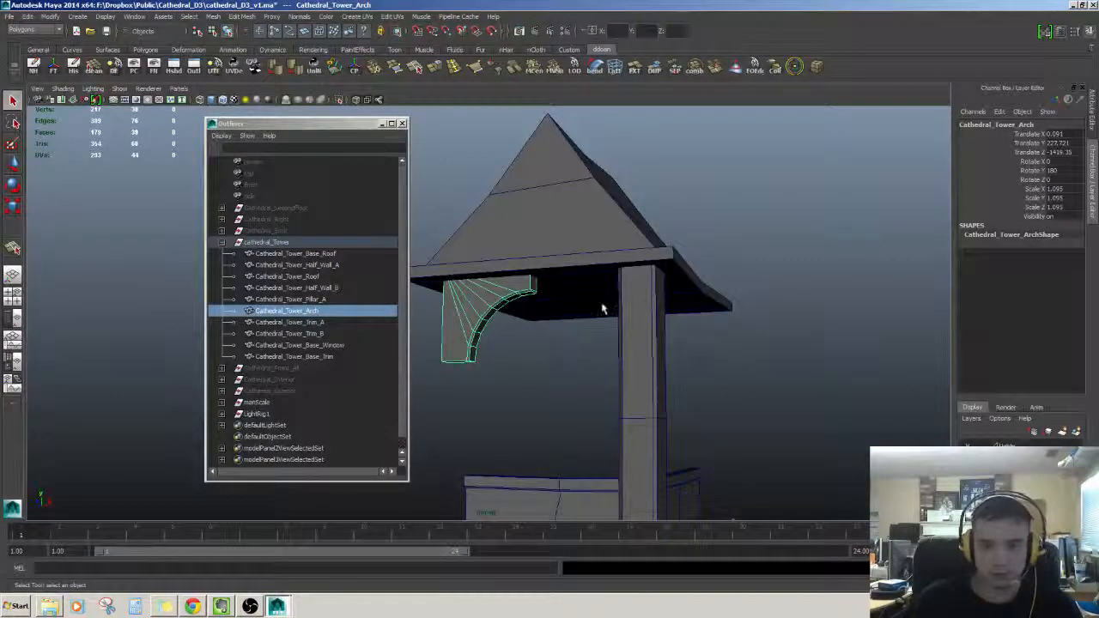
pyautogui.scroll(-3, 601, 309)
pyautogui.press('w')
pyautogui.moveTo(569, 309)
pyautogui.keyDown('alt'); pyautogui.mouseDown()
pyautogui.moveTo(691, 299)
pyautogui.moveTo(667, 369)
pyautogui.moveTo(571, 330)
pyautogui.mouseUp(); pyautogui.keyUp('alt')
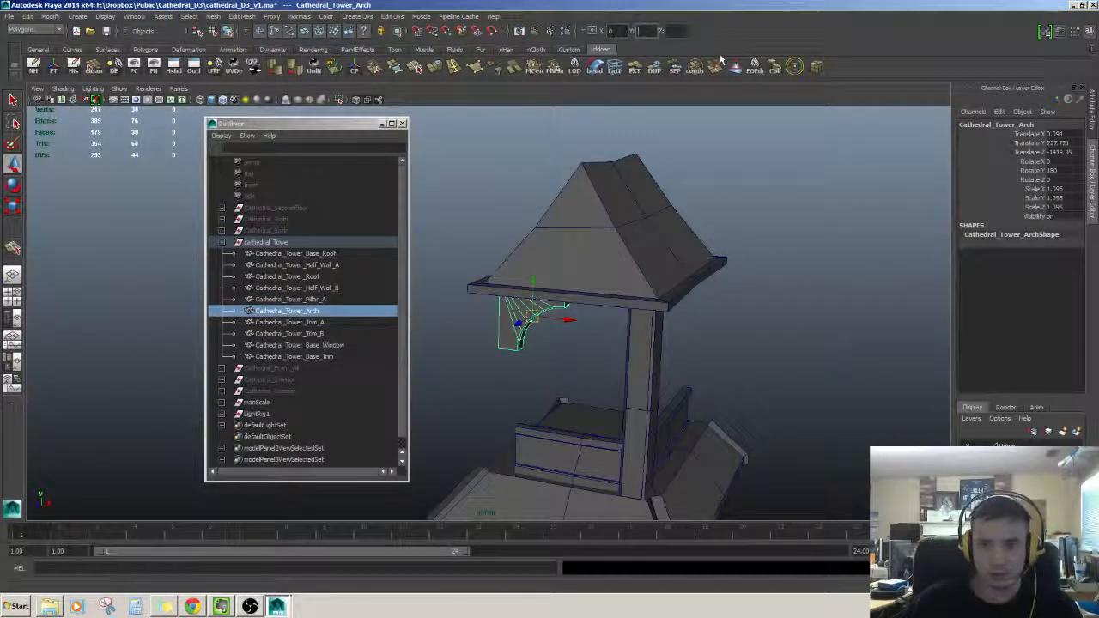
pyautogui.keyDown('alt'); pyautogui.moveTo(657, 361); pyautogui.dragTo(643, 309); pyautogui.keyUp('alt')
# Freeze the transformations of Cathedral_Tower_Arch at the origin.
pyautogui.press('f')
pyautogui.scroll(-3, 600, 326)
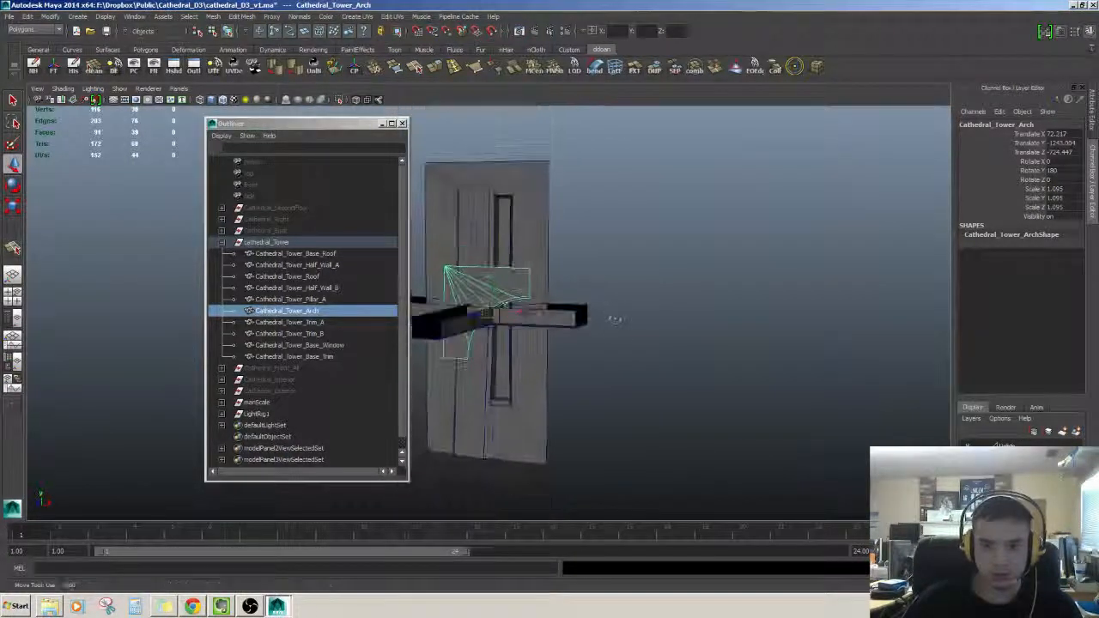
pyautogui.click(54, 67)
pyautogui.keyDown('alt'); pyautogui.moveTo(730, 270); pyautogui.dragTo(591, 300); pyautogui.keyUp('alt')
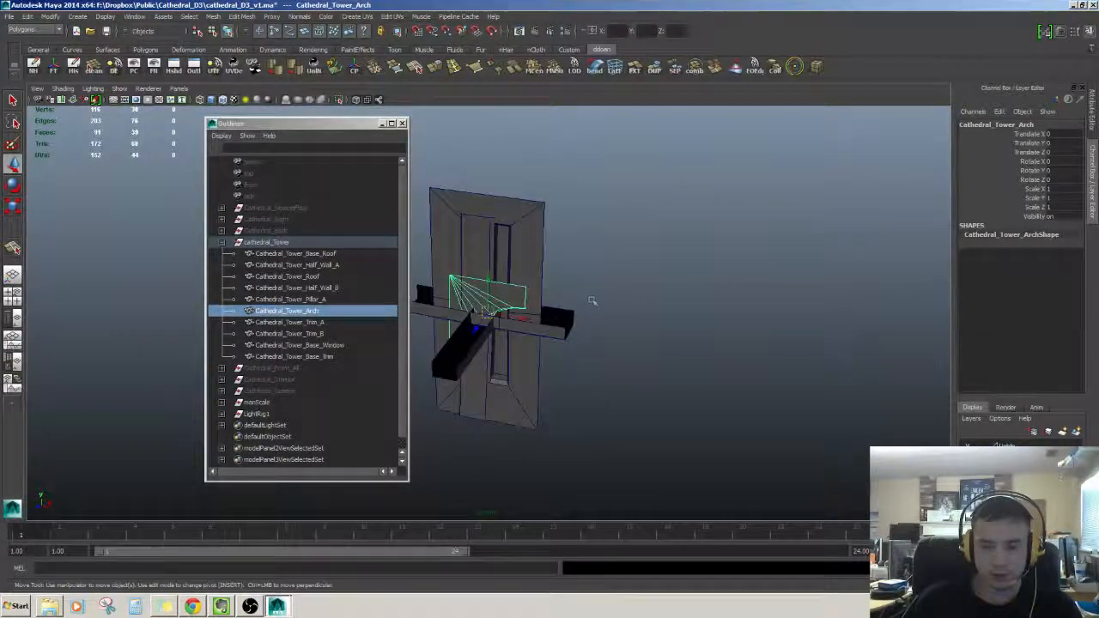
# Export Cathedral_Tower_Arch as an FBX file into the buildings folder.
pyautogui.doubleClick(323, 313)
pyautogui.press('Return')
pyautogui.click(9, 16)
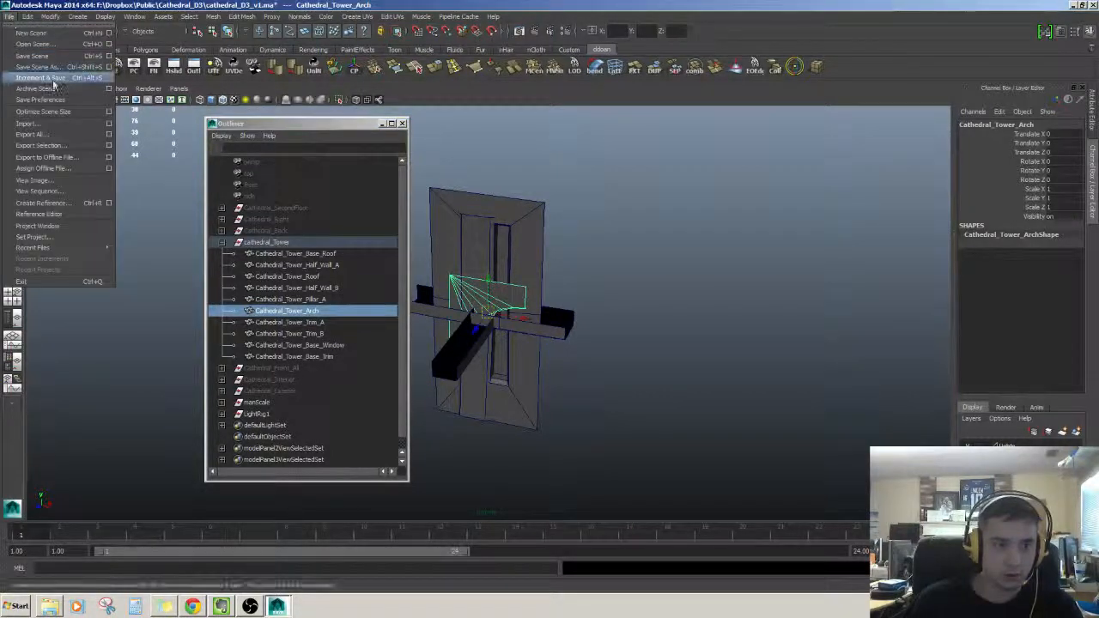
pyautogui.click(38, 139)
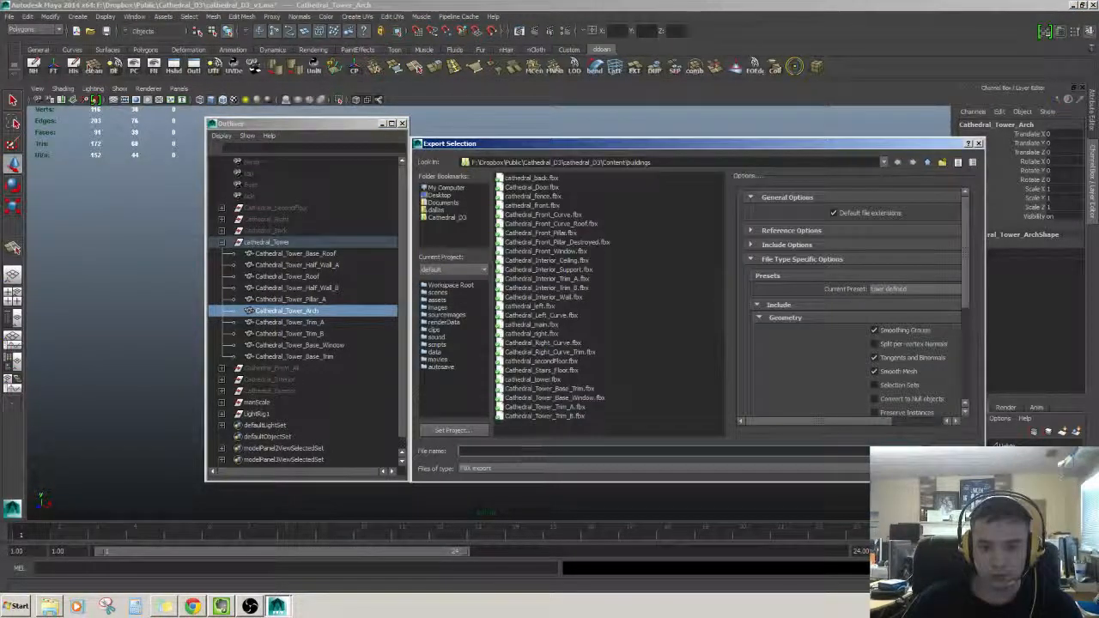
pyautogui.press('Return')
pyautogui.click(653, 429)
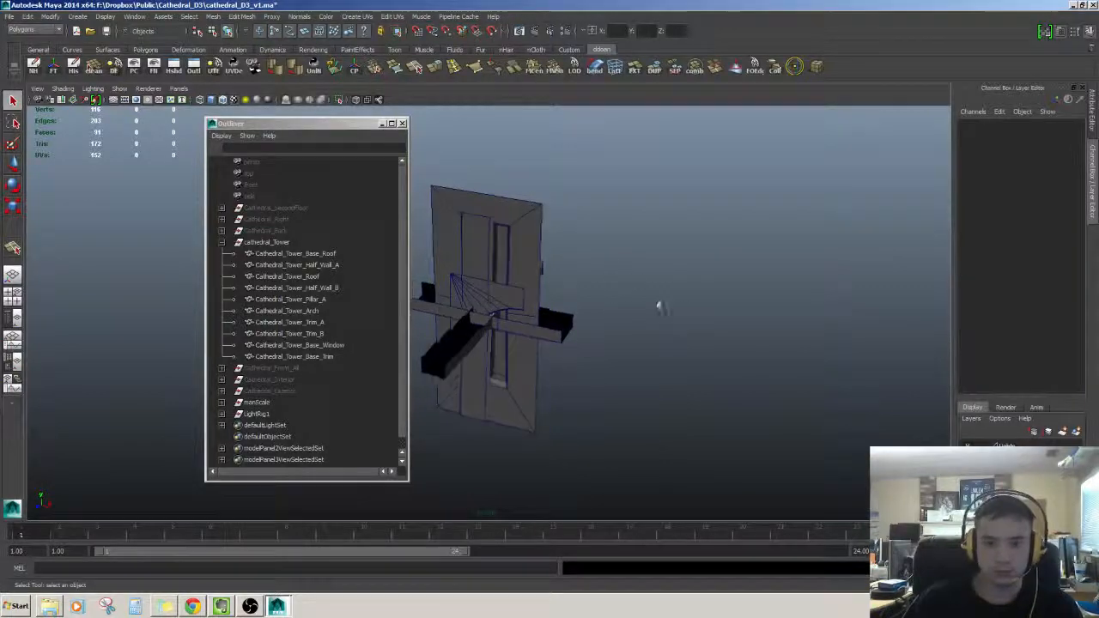
# Examine the window, trim and arch pieces gathered at the world origin.
pyautogui.click(549, 324)
pyautogui.keyDown('shift'); pyautogui.click(538, 290); pyautogui.keyUp('shift')
pyautogui.keyDown('shift'); pyautogui.click(591, 286); pyautogui.keyUp('shift')
pyautogui.keyDown('alt'); pyautogui.moveTo(593, 292); pyautogui.dragTo(605, 378); pyautogui.keyUp('alt')
pyautogui.keyDown('shift'); pyautogui.click(604, 377); pyautogui.keyUp('shift')
pyautogui.keyDown('shift'); pyautogui.click(510, 380); pyautogui.keyUp('shift')
pyautogui.press('w')
pyautogui.click(693, 297)
# Examine Cathedral_Tower_Base_Roof up close and its place in the remaining tower.
pyautogui.keyDown('alt'); pyautogui.moveTo(693, 297); pyautogui.dragTo(561, 248, button='right'); pyautogui.keyUp('alt')
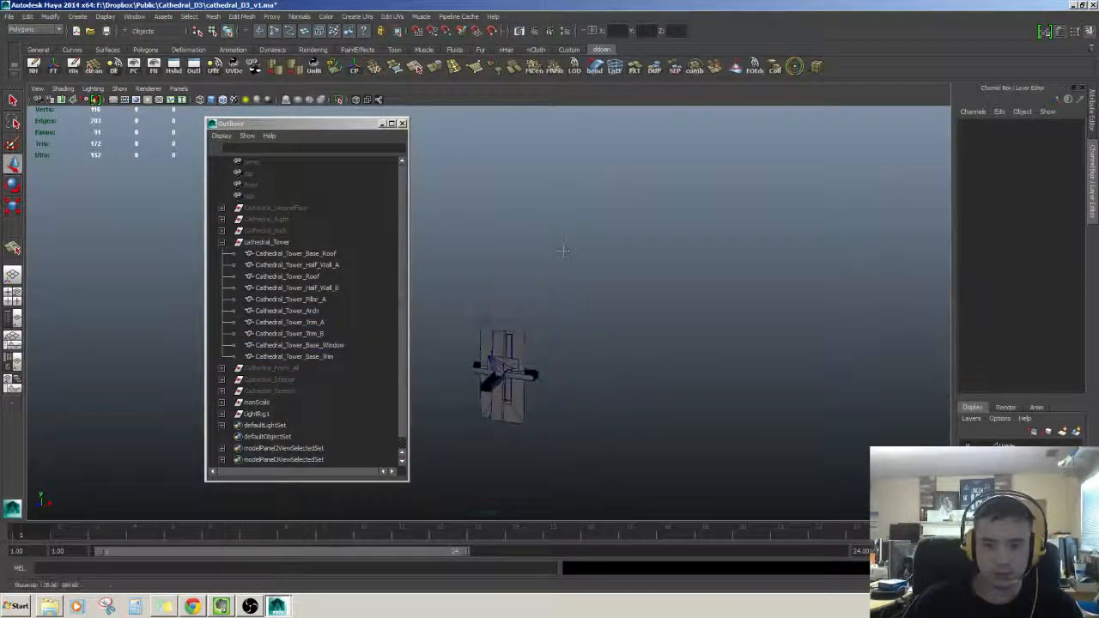
pyautogui.keyDown('alt'); pyautogui.moveTo(562, 248); pyautogui.dragTo(611, 297, button='middle'); pyautogui.keyUp('alt')
pyautogui.click(607, 241)
pyautogui.press('f')
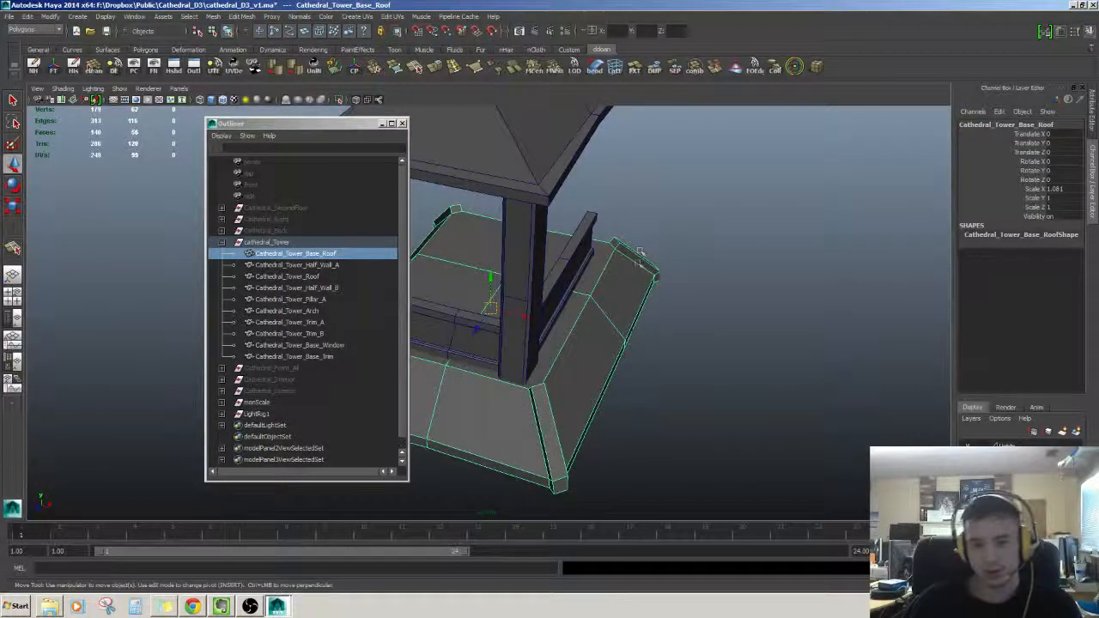
pyautogui.keyDown('alt'); pyautogui.moveTo(608, 294); pyautogui.dragTo(606, 242); pyautogui.keyUp('alt')
pyautogui.keyDown('alt'); pyautogui.moveTo(606, 243); pyautogui.dragTo(601, 277, button='right'); pyautogui.keyUp('alt')
pyautogui.keyDown('alt'); pyautogui.moveTo(601, 277); pyautogui.dragTo(610, 360); pyautogui.keyUp('alt')
pyautogui.click(611, 361)
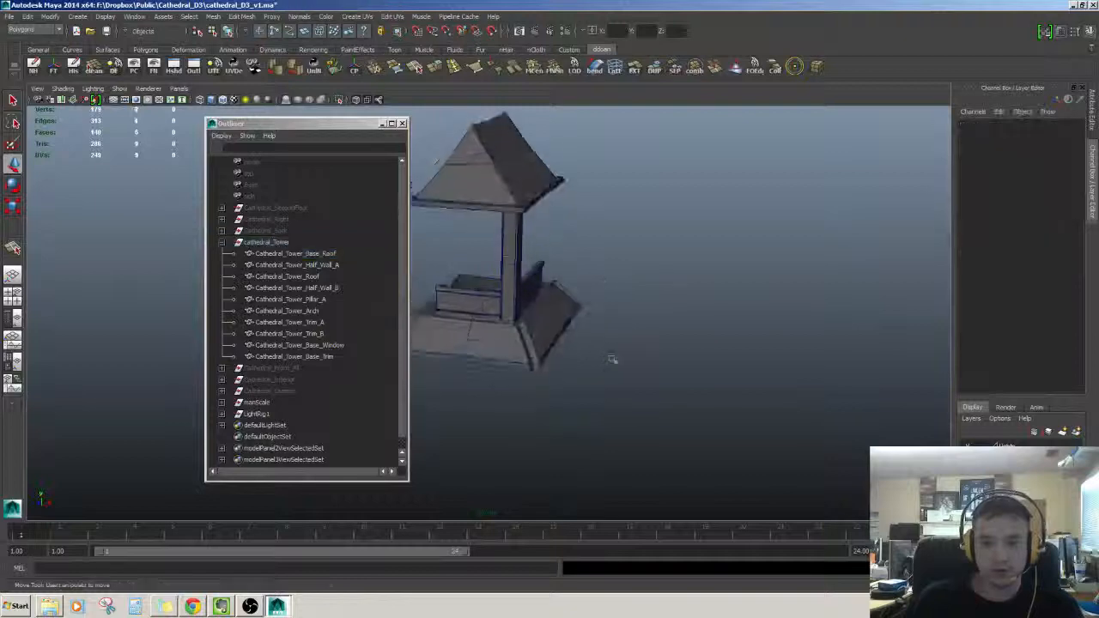
# Inspect the tower base roof from several angles and compare its position with the pieces at the origin.
pyautogui.click(580, 311)
pyautogui.keyDown('alt'); pyautogui.moveTo(580, 310); pyautogui.dragTo(666, 313); pyautogui.keyUp('alt')
pyautogui.click(666, 312)
pyautogui.click(577, 320)
pyautogui.keyDown('alt'); pyautogui.moveTo(581, 311); pyautogui.dragTo(606, 292); pyautogui.keyUp('alt')
pyautogui.keyDown('alt'); pyautogui.moveTo(606, 292); pyautogui.dragTo(581, 318, button='right'); pyautogui.keyUp('alt')
pyautogui.keyDown('alt'); pyautogui.moveTo(581, 318); pyautogui.dragTo(581, 243, button='middle'); pyautogui.keyUp('alt')
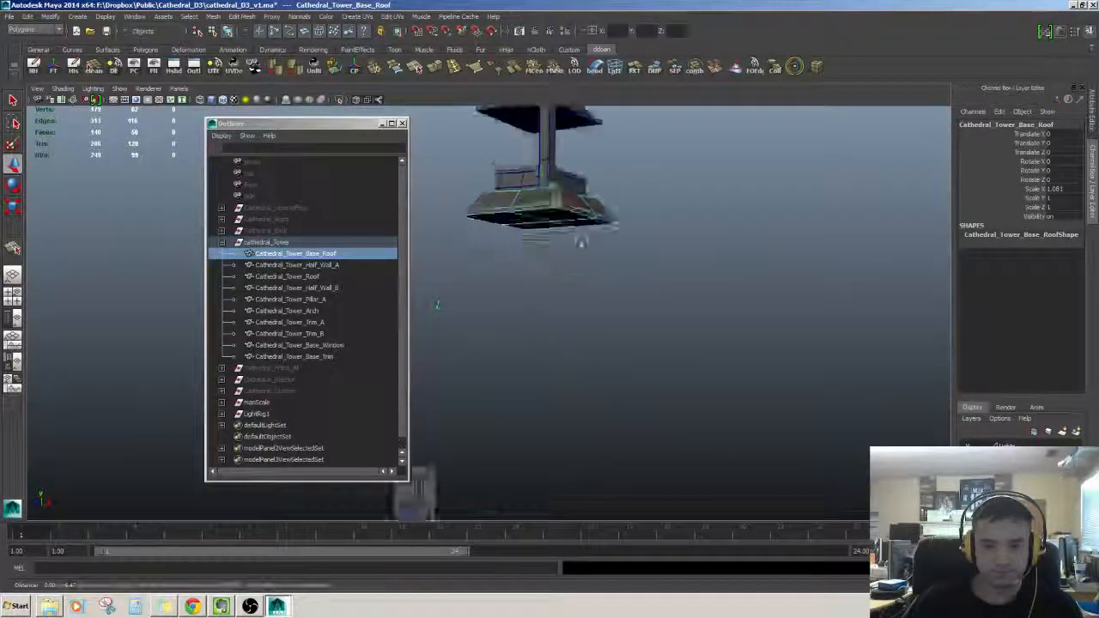
pyautogui.keyDown('alt'); pyautogui.moveTo(581, 243); pyautogui.dragTo(618, 312); pyautogui.keyUp('alt')
pyautogui.keyDown('alt'); pyautogui.moveTo(618, 313); pyautogui.dragTo(596, 321, button='right'); pyautogui.keyUp('alt')
pyautogui.click(557, 297)
pyautogui.click(544, 270)
pyautogui.press('f')
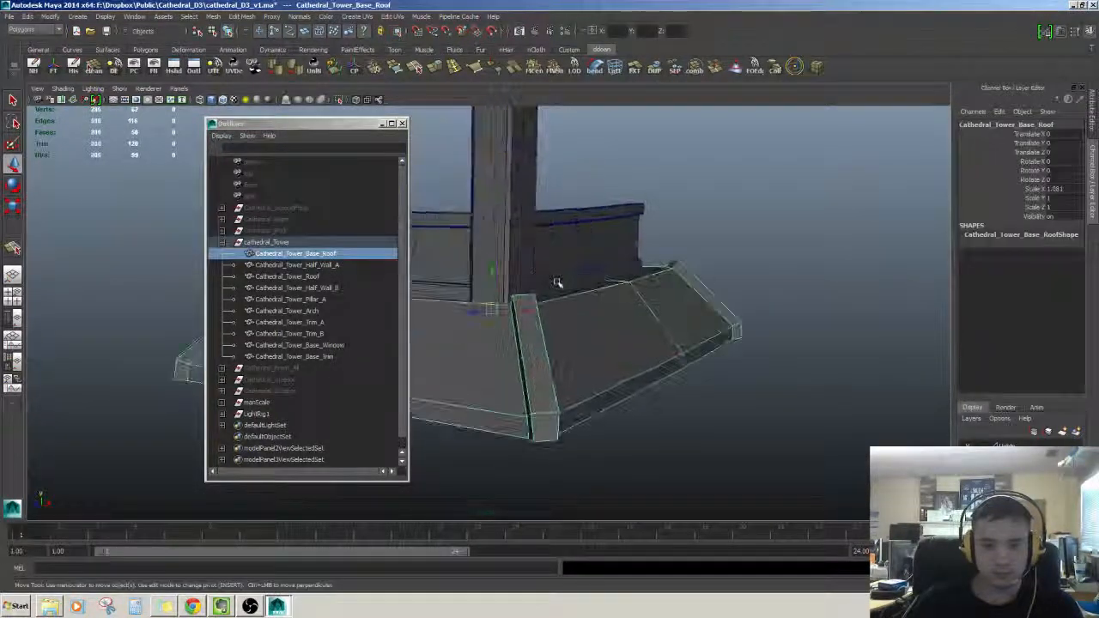
pyautogui.scroll(-4, 557, 282)
pyautogui.moveTo(557, 290)
pyautogui.keyDown('alt'); pyautogui.mouseDown()
pyautogui.moveTo(574, 329)
pyautogui.moveTo(569, 357)
pyautogui.moveTo(566, 309)
pyautogui.mouseUp(); pyautogui.keyUp('alt')
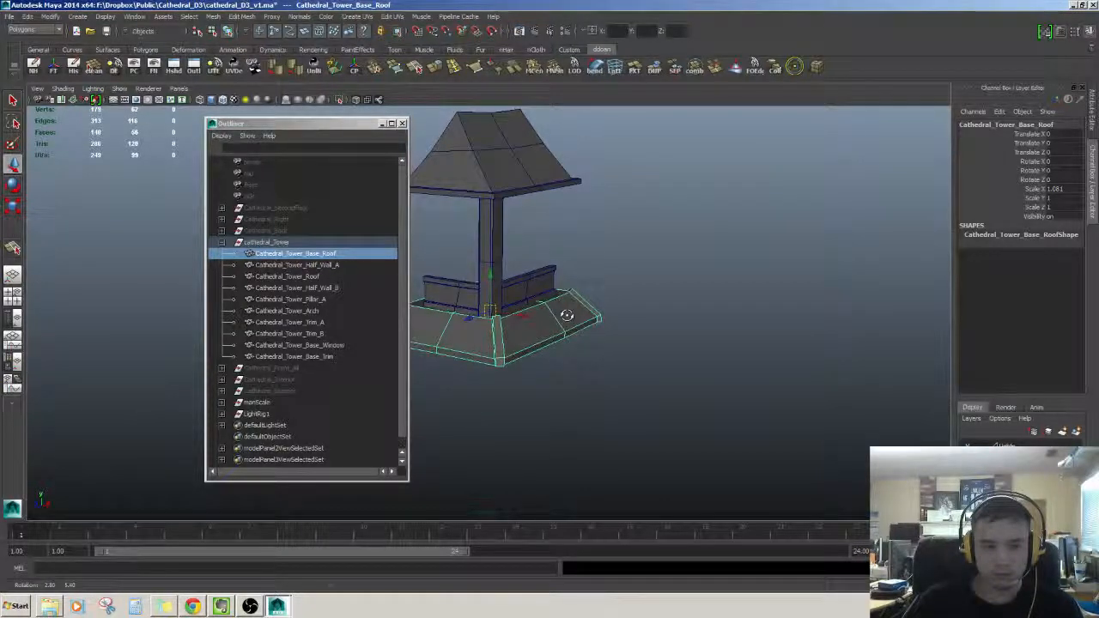
pyautogui.click(605, 299)
pyautogui.click(577, 317)
pyautogui.click(614, 289)
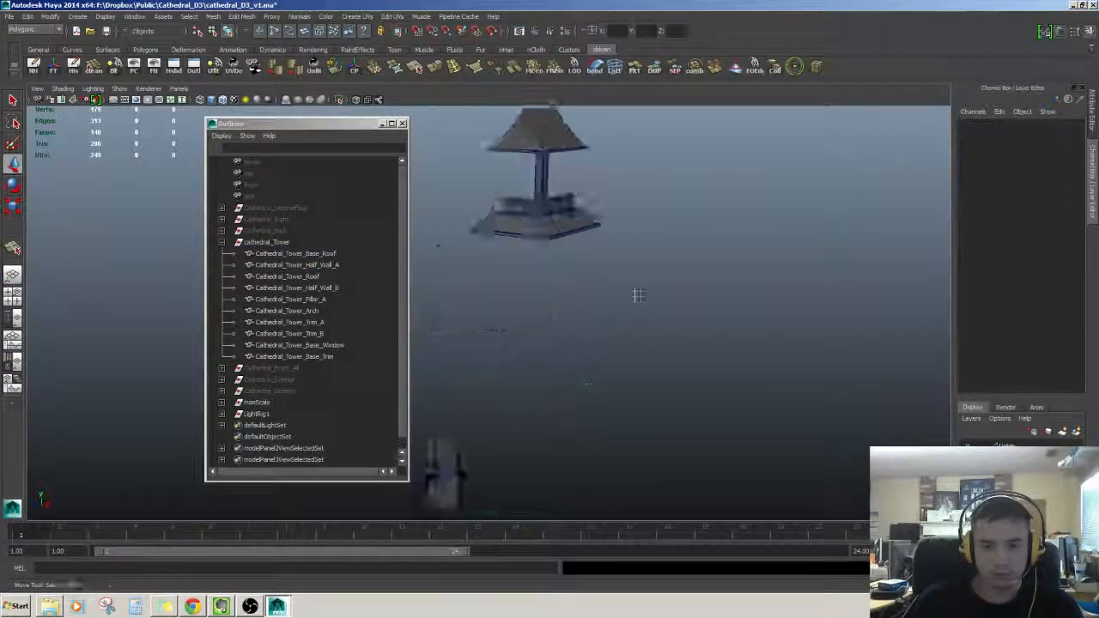
# Move Cathedral_Tower_Base_Roof to the world origin and freeze its transformations.
pyautogui.keyDown('alt'); pyautogui.moveTo(610, 280); pyautogui.dragTo(567, 361, button='middle'); pyautogui.keyUp('alt')
pyautogui.click(556, 253)
pyautogui.press('f')
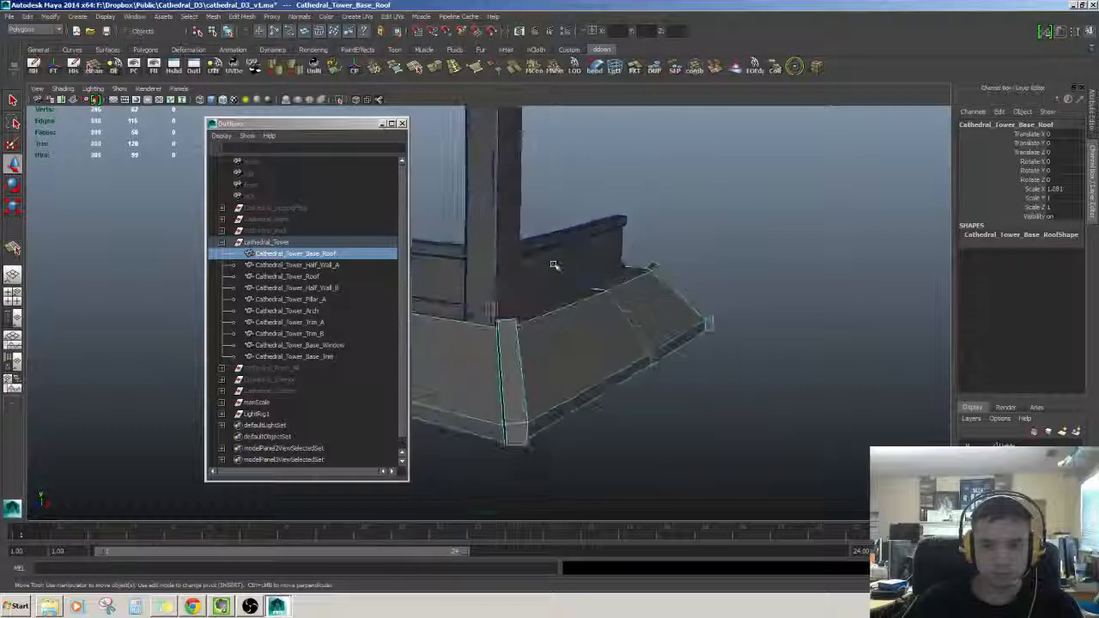
pyautogui.keyDown('alt'); pyautogui.moveTo(555, 263); pyautogui.dragTo(702, 280); pyautogui.keyUp('alt')
pyautogui.scroll(-3, 650, 265)
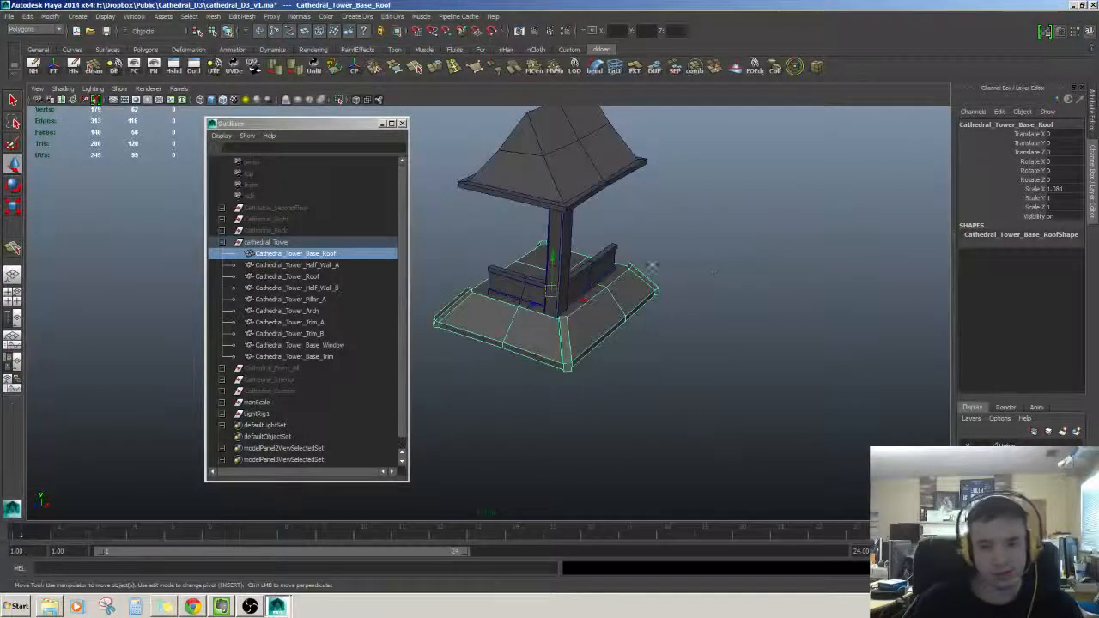
pyautogui.keyDown('alt'); pyautogui.moveTo(697, 204); pyautogui.dragTo(684, 224); pyautogui.keyUp('alt')
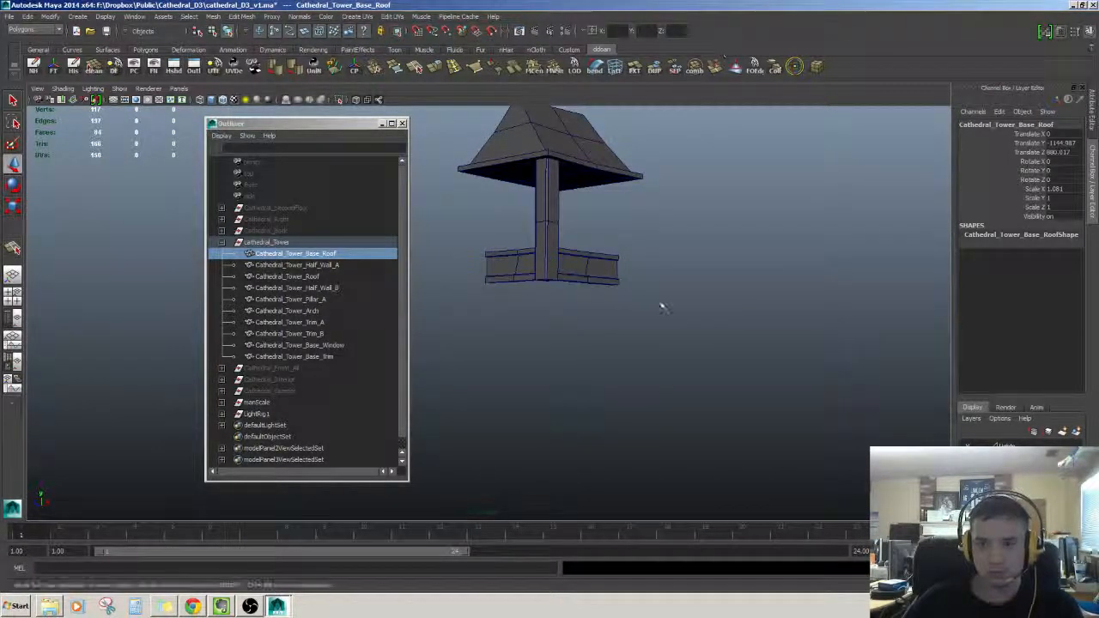
pyautogui.keyDown('alt'); pyautogui.moveTo(661, 307); pyautogui.dragTo(666, 341); pyautogui.keyUp('alt')
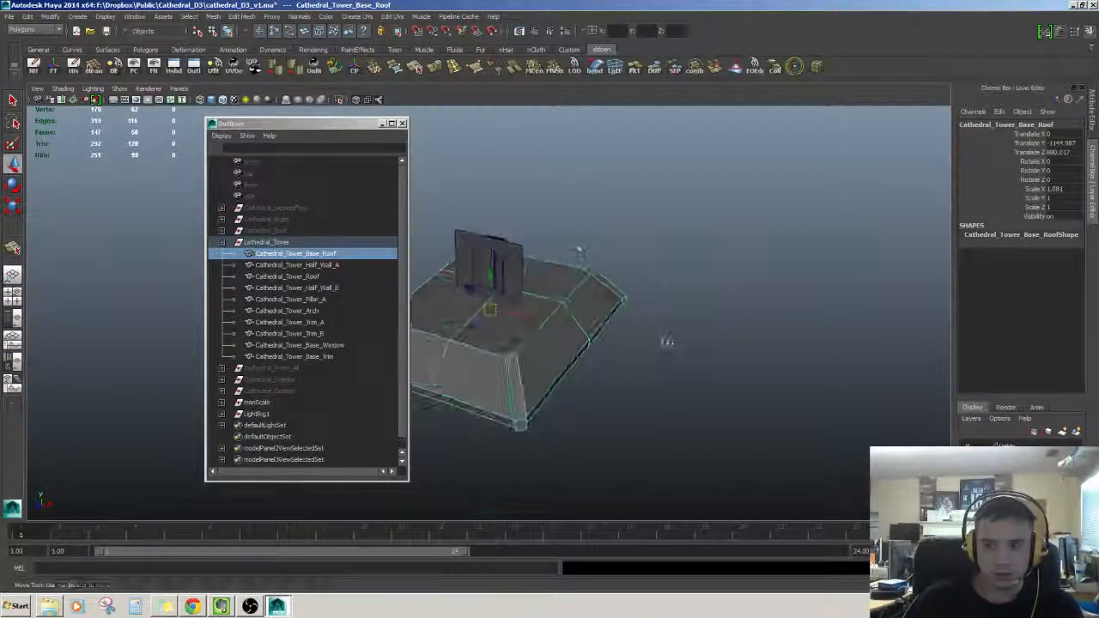
pyautogui.click(53, 68)
pyautogui.keyDown('alt'); pyautogui.moveTo(601, 361); pyautogui.dragTo(601, 331); pyautogui.keyUp('alt')
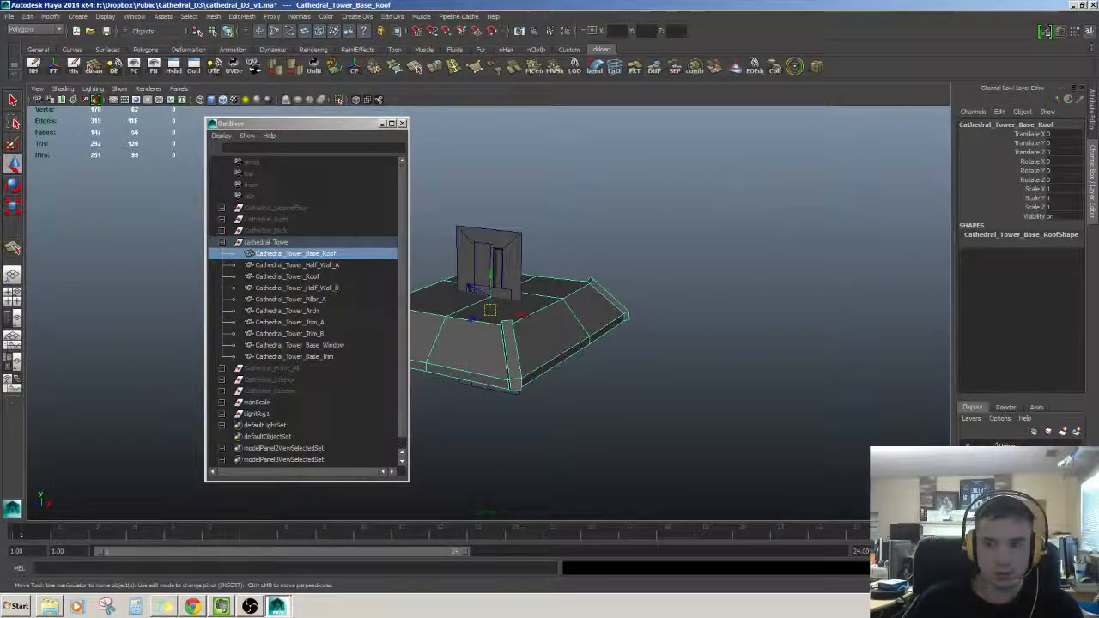
# Export Cathedral_Tower_Base_Roof as an FBX file named Cathedral_Tower_Base_Roof into the buildings folder.
pyautogui.doubleClick(344, 255)
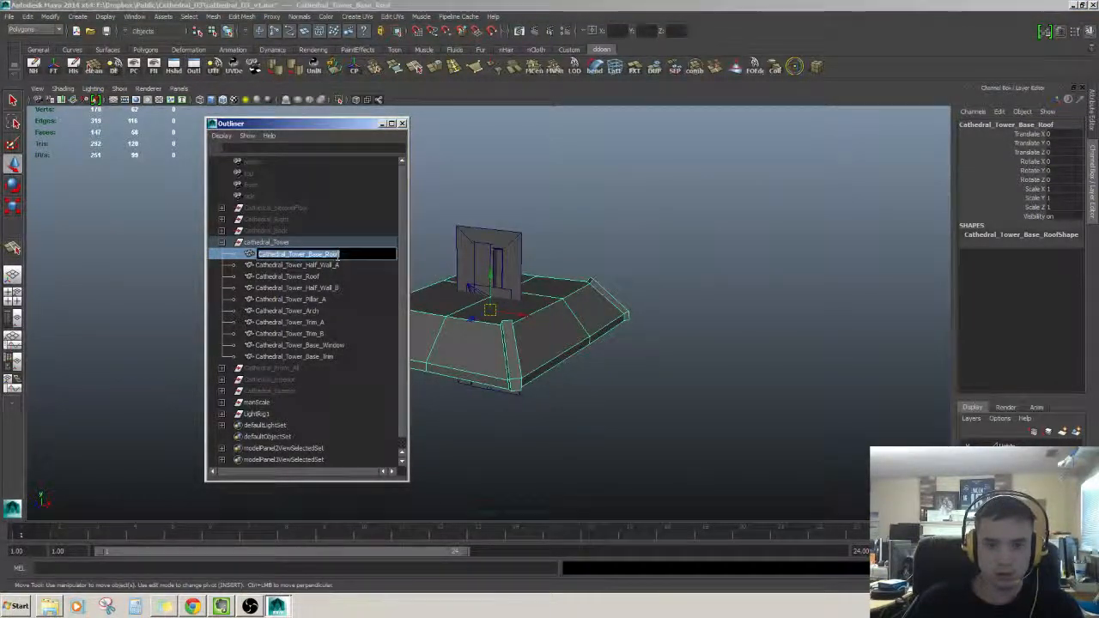
pyautogui.click(463, 196)
pyautogui.click(294, 253)
pyautogui.click(12, 17)
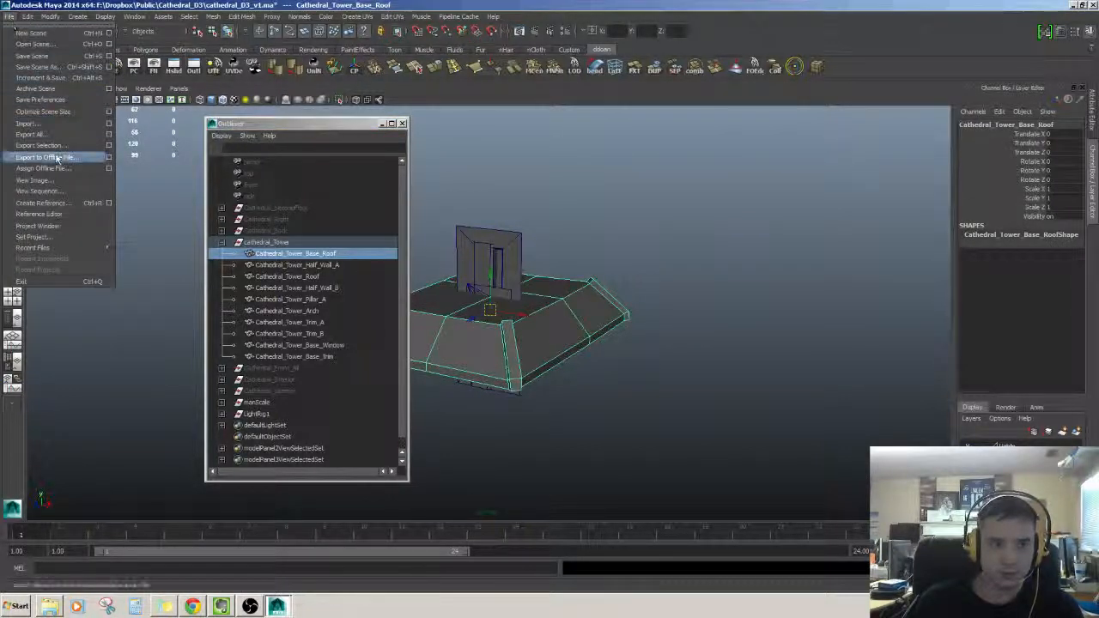
pyautogui.click(74, 143)
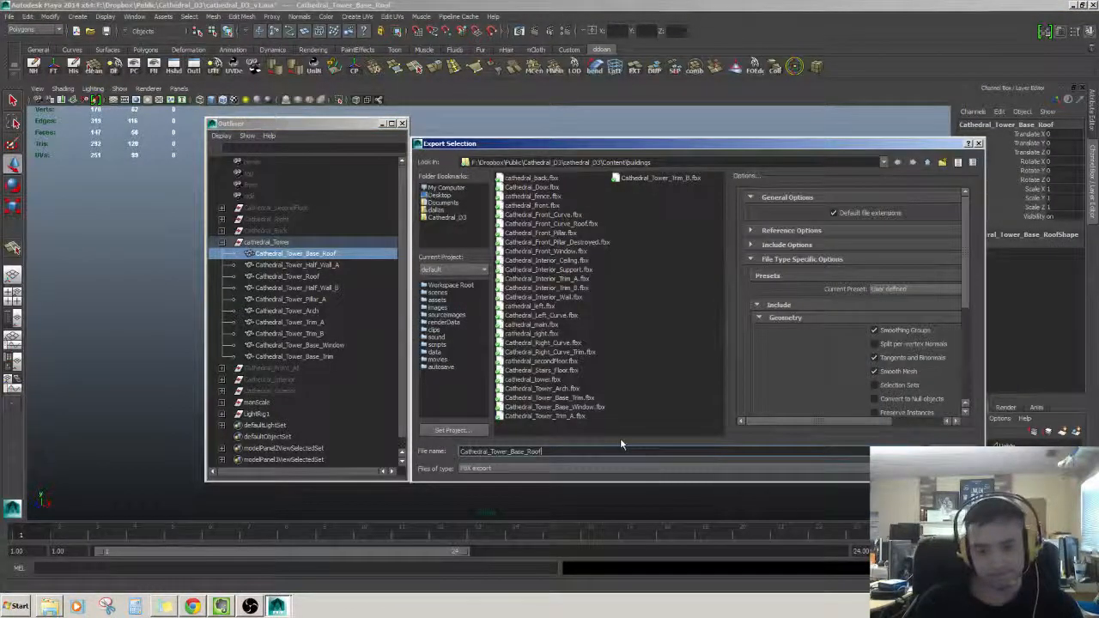
pyautogui.press('Return')
# Reorder Cathedral_Tower_Base_Roof in the cathedral_Tower group so it sits directly above Cathedral_Tower_Pillar_A.
pyautogui.click(313, 254)
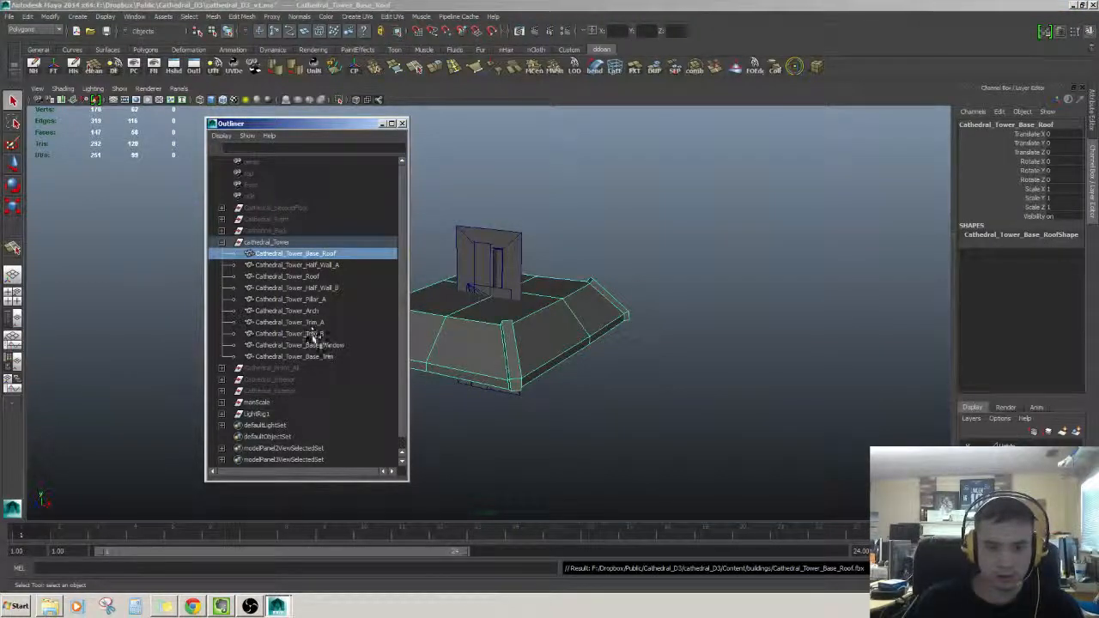
pyautogui.click(356, 311)
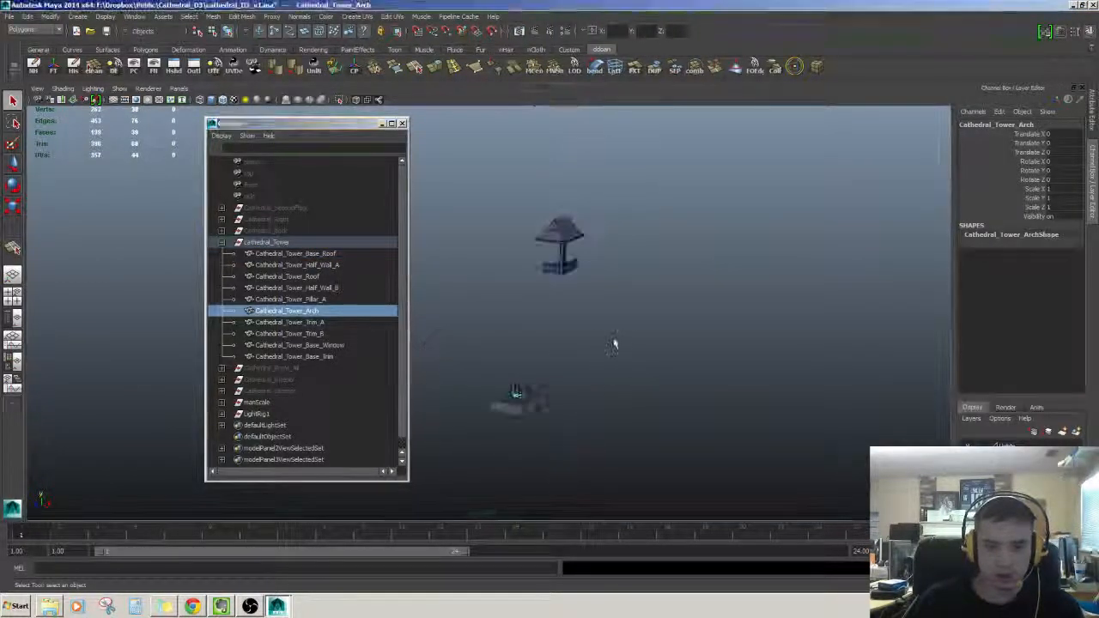
pyautogui.click(335, 301)
pyautogui.click(321, 255)
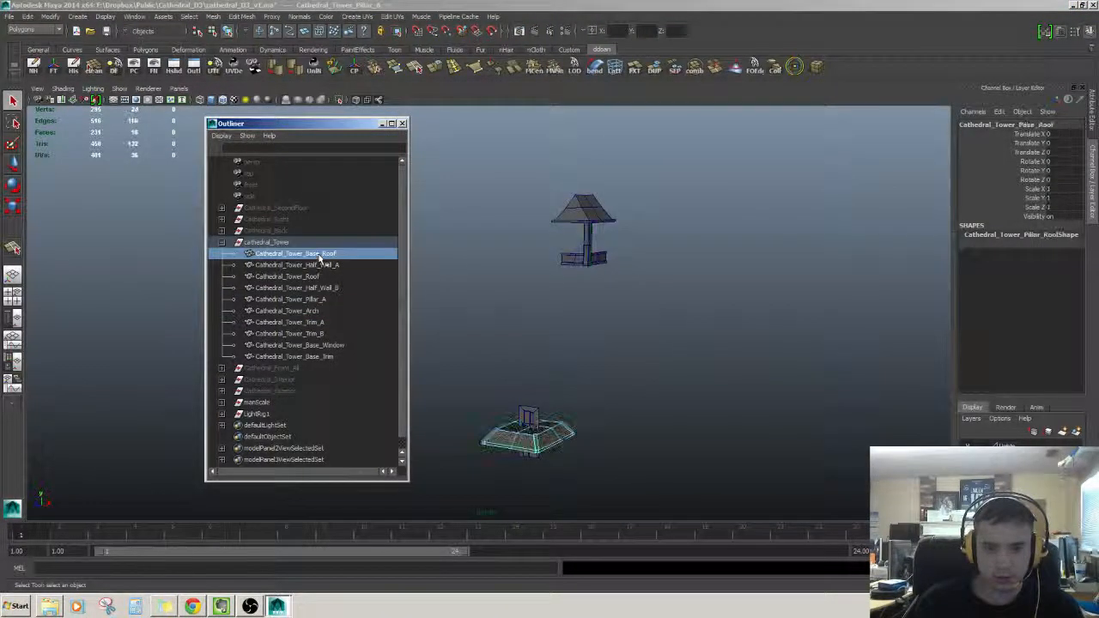
pyautogui.moveTo(325, 291); pyautogui.dragTo(323, 293, button='middle')
# Examine Cathedral_Tower_Half_Wall_B in the remaining tower and compare it with the base roof at the origin.
pyautogui.click(327, 298)
pyautogui.click(331, 288)
pyautogui.click(334, 278)
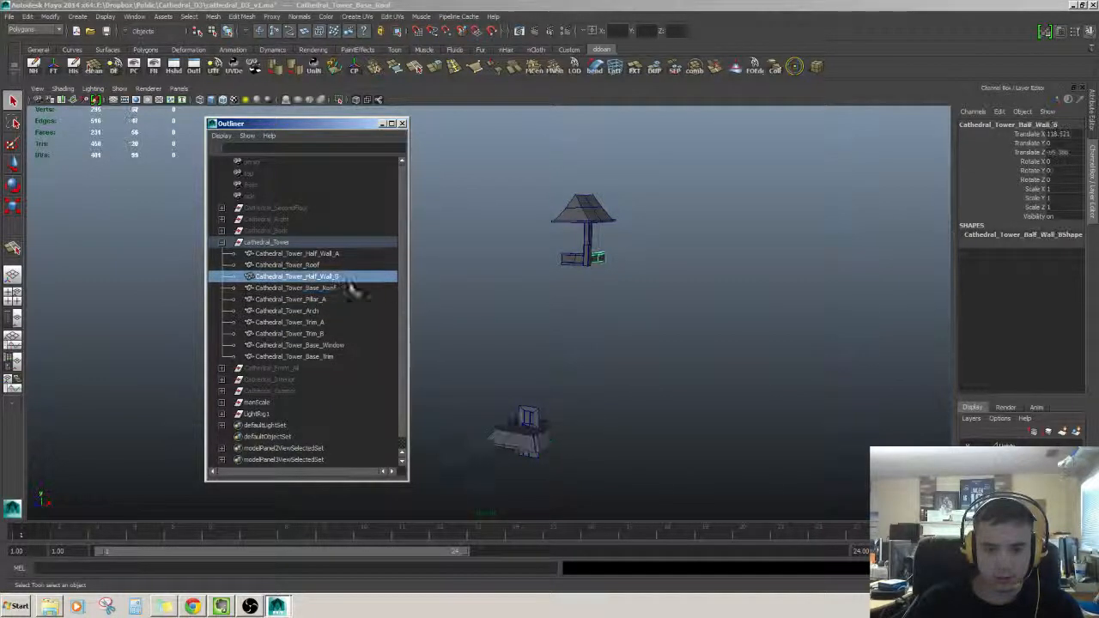
pyautogui.press('f')
pyautogui.keyDown('alt'); pyautogui.moveTo(529, 336); pyautogui.dragTo(403, 377, button='right'); pyautogui.keyUp('alt')
pyautogui.keyDown('alt'); pyautogui.moveTo(481, 383); pyautogui.dragTo(572, 321, button='middle'); pyautogui.keyUp('alt')
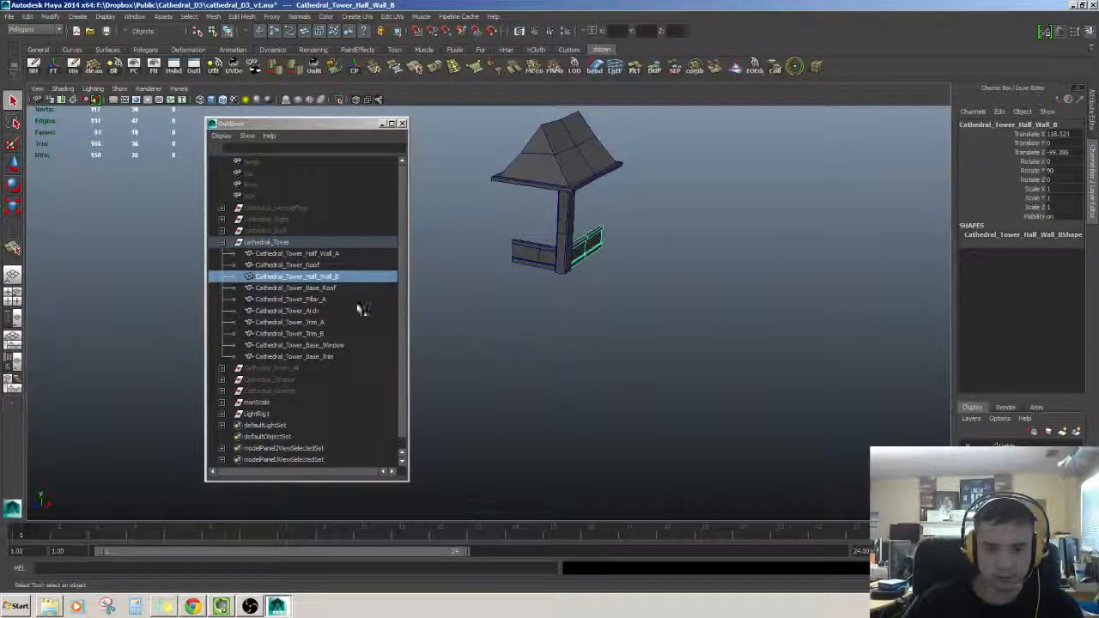
pyautogui.click(335, 289)
pyautogui.keyDown('alt'); pyautogui.moveTo(617, 364); pyautogui.dragTo(583, 363, button='right'); pyautogui.keyUp('alt')
pyautogui.click(353, 277)
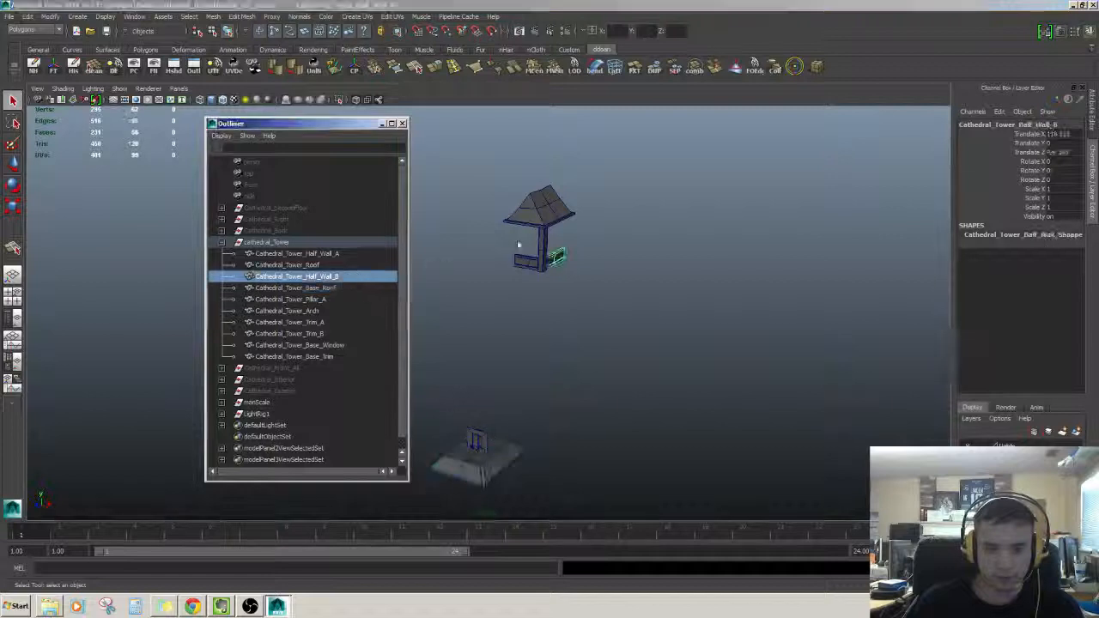
pyautogui.click(324, 289)
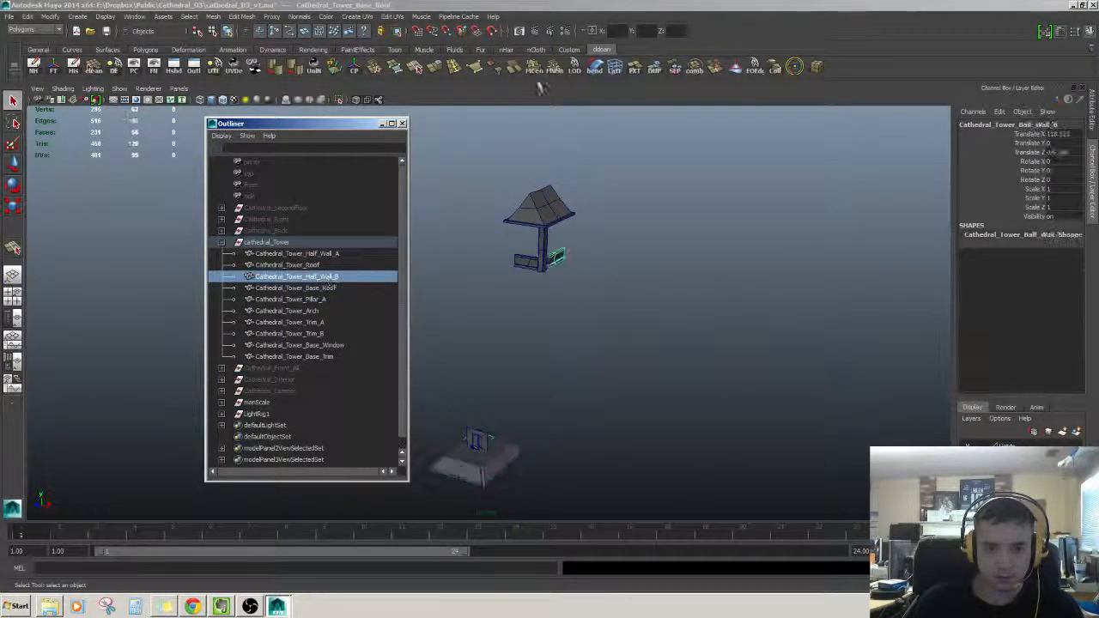
# Move Cathedral_Tower_Half_Wall_B to the world origin at 0, 0, 0 and freeze its transformations.
pyautogui.click(357, 68)
pyautogui.write('0')
pyautogui.press('Tab')
pyautogui.write('0')
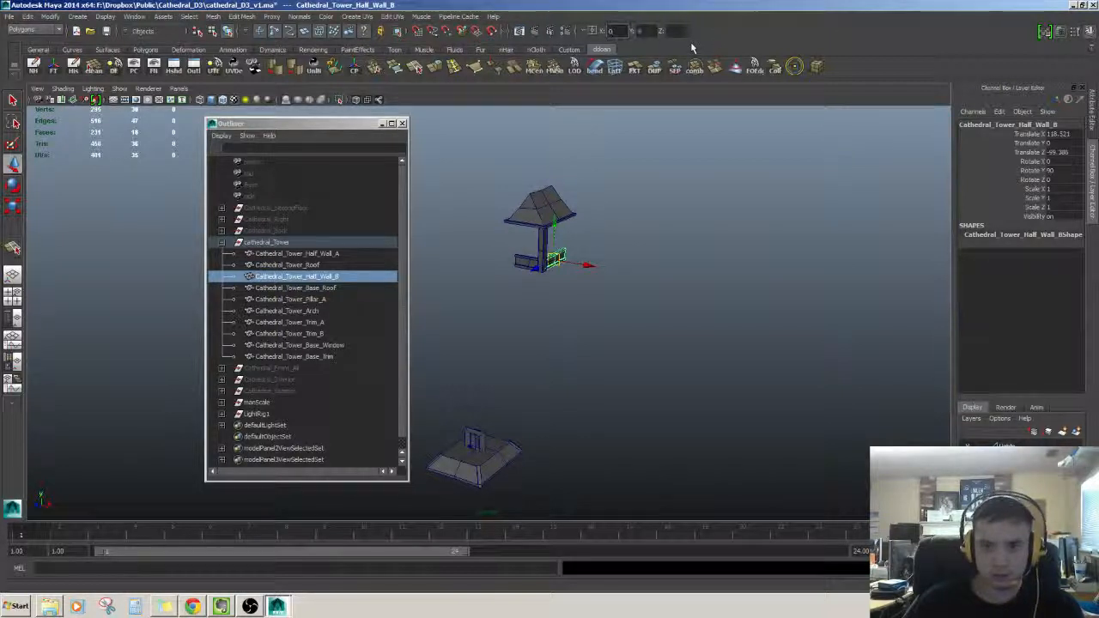
pyautogui.press('Tab')
pyautogui.write('0')
pyautogui.press('Return')
pyautogui.keyDown('alt'); pyautogui.moveTo(691, 244); pyautogui.dragTo(701, 242); pyautogui.keyUp('alt')
pyautogui.scroll(2, 701, 242)
pyautogui.keyDown('alt'); pyautogui.moveTo(699, 240); pyautogui.dragTo(754, 195, button='middle'); pyautogui.keyUp('alt')
pyautogui.keyDown('alt'); pyautogui.moveTo(748, 351); pyautogui.dragTo(723, 318); pyautogui.keyUp('alt')
pyautogui.scroll(-1, 723, 318)
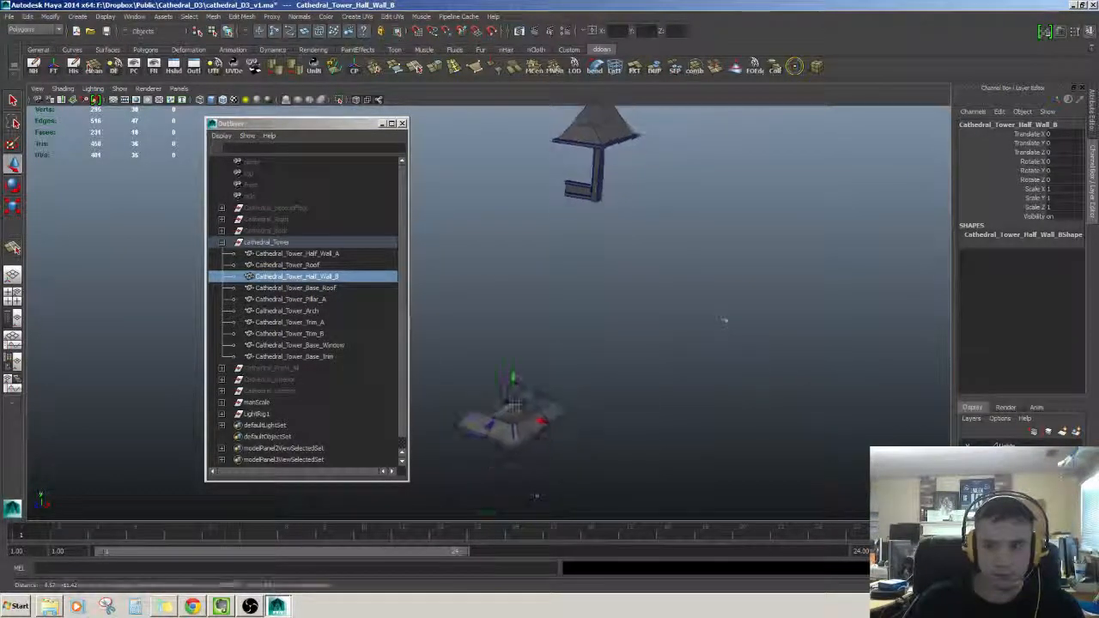
# Export Cathedral_Tower_Half_Wall_B as an FBX file named Cathedral_Tower_Half_Wall_B into the buildings folder.
pyautogui.click(305, 290)
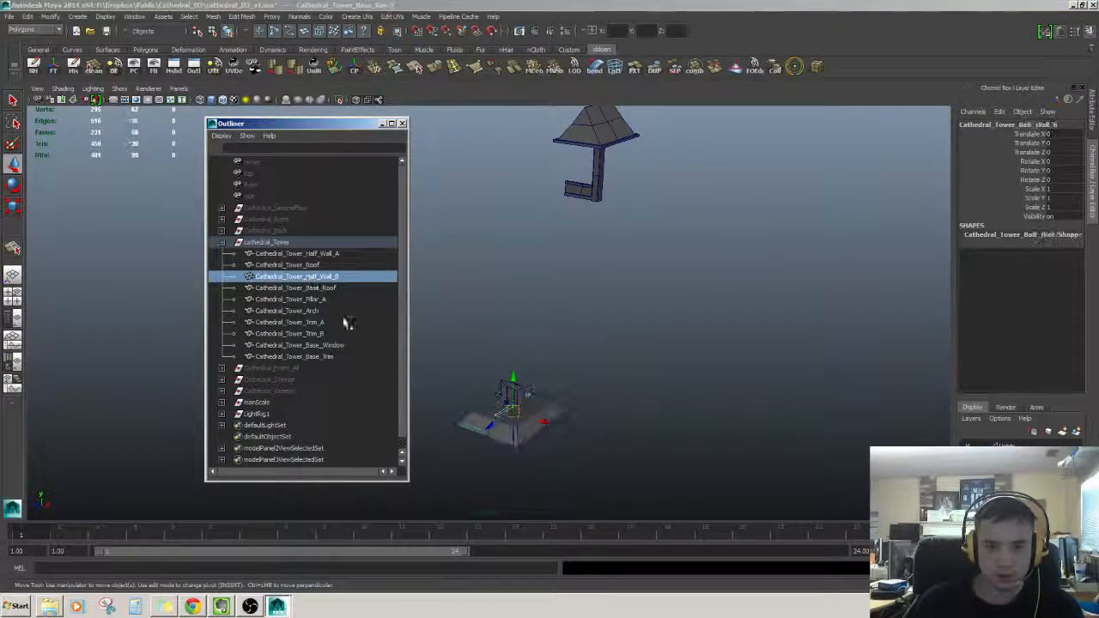
pyautogui.click(9, 16)
pyautogui.click(52, 145)
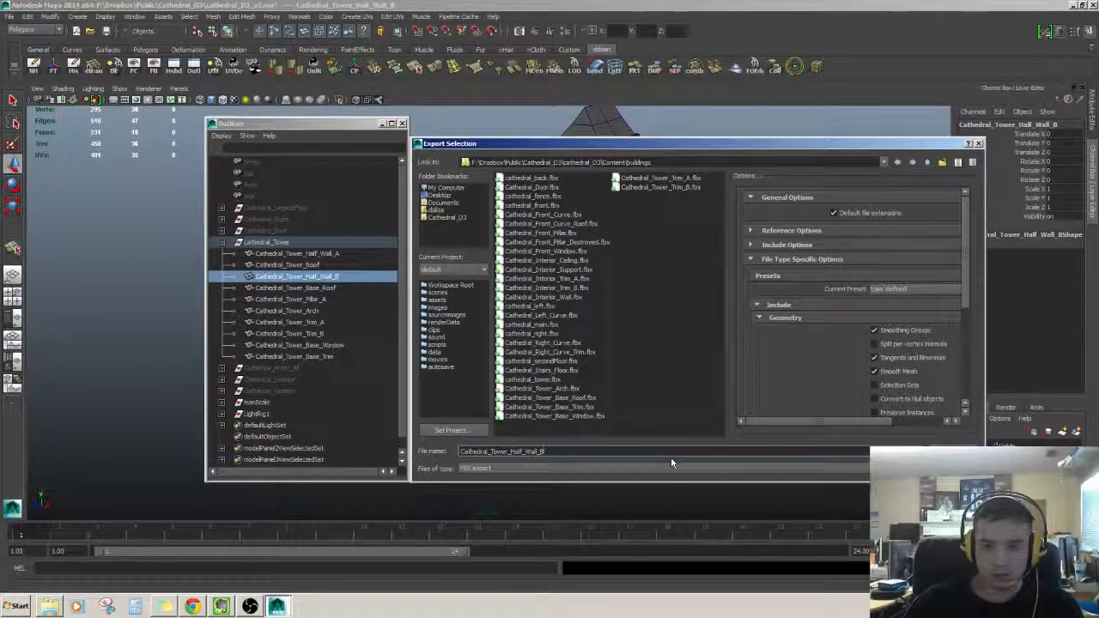
pyautogui.press('Return')
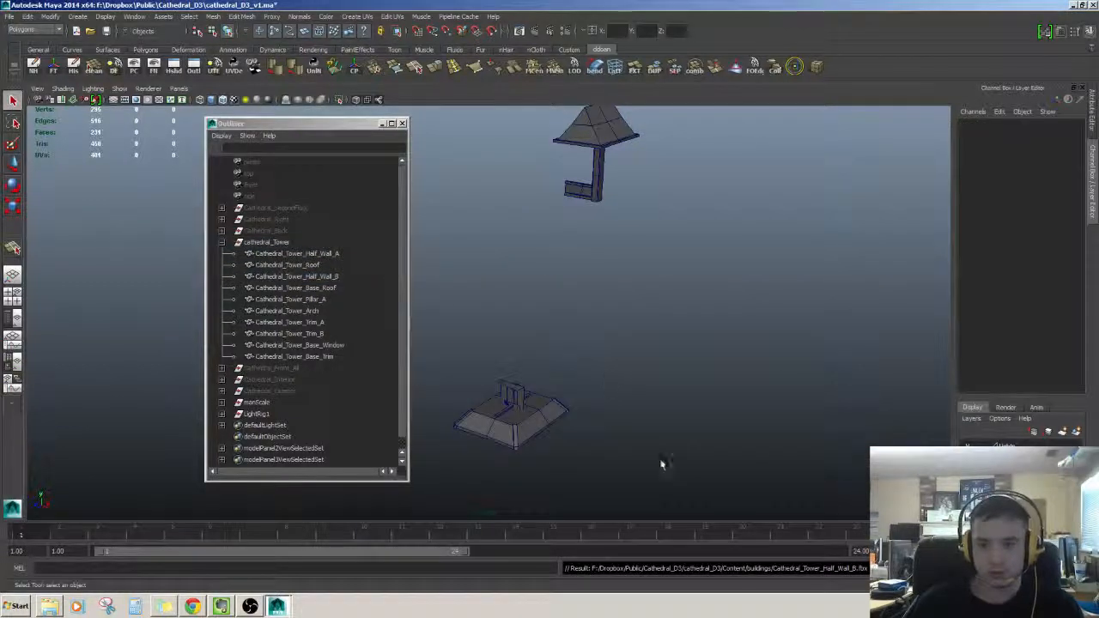
# Move Cathedral_Tower_Roof to the world origin at 0, 0, 0 and freeze its transformations.
pyautogui.click(587, 199)
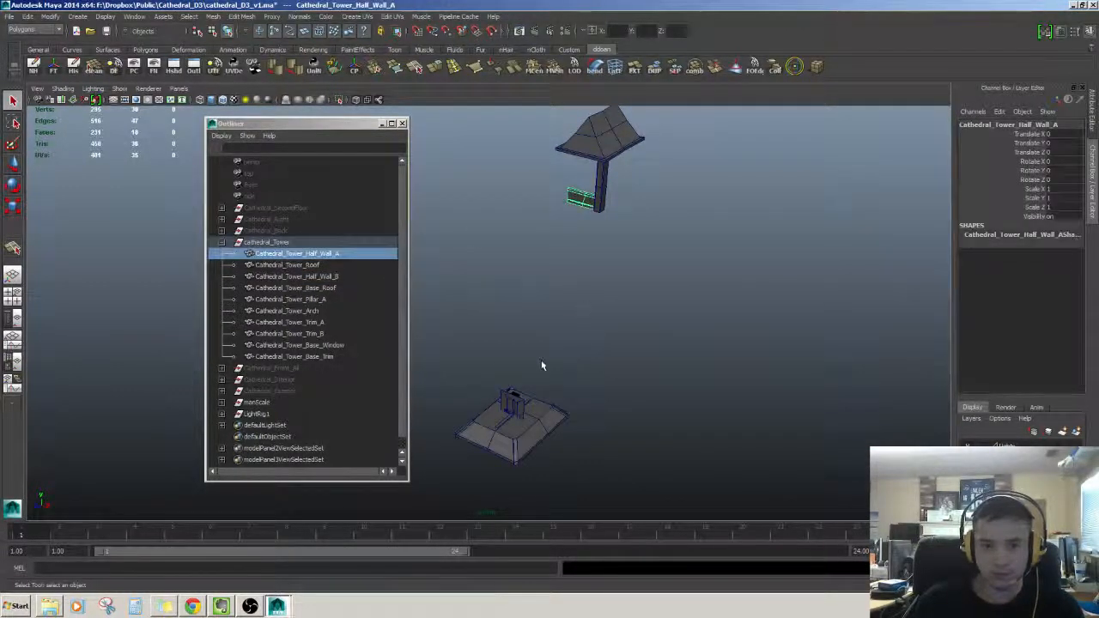
pyautogui.click(309, 264)
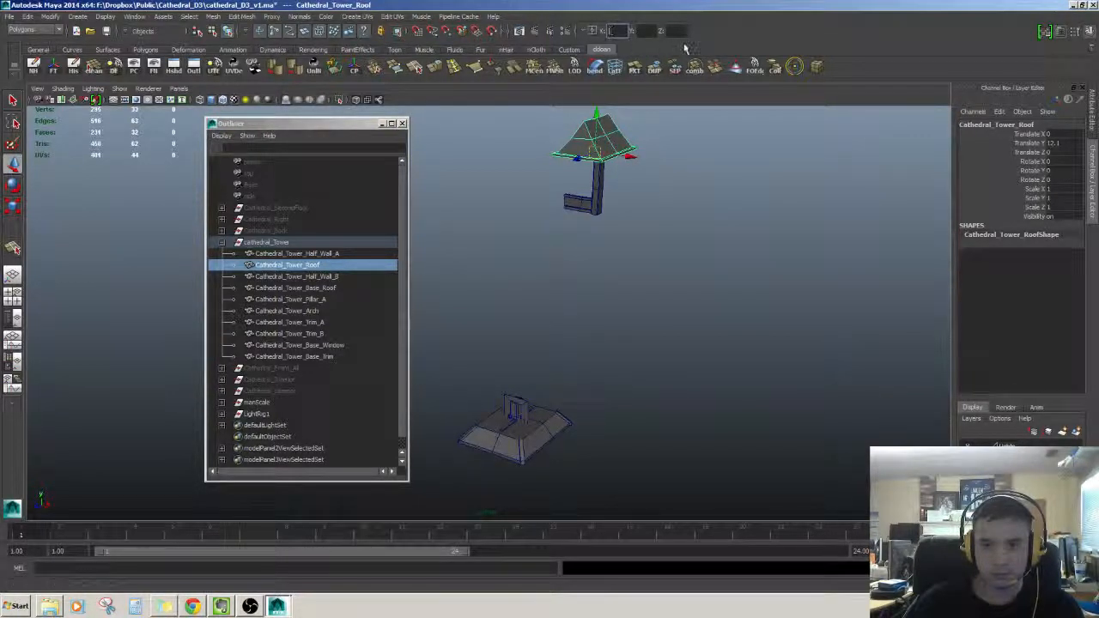
pyautogui.write('0')
pyautogui.press('Tab')
pyautogui.write('0')
pyautogui.press('Tab')
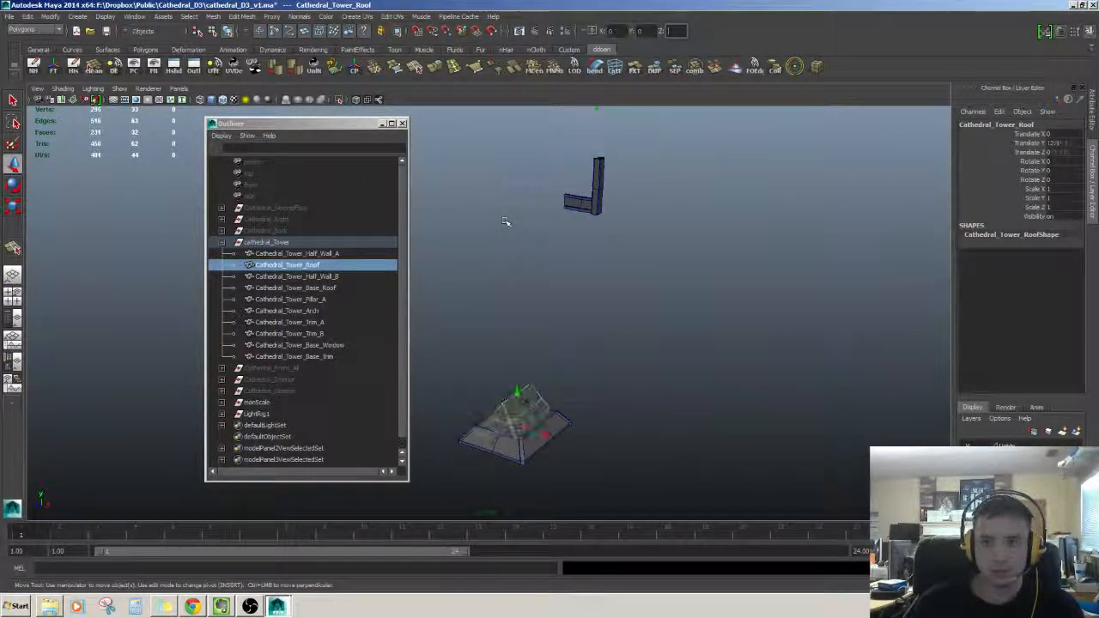
pyautogui.keyDown('alt'); pyautogui.moveTo(584, 419); pyautogui.dragTo(584, 400); pyautogui.keyUp('alt')
pyautogui.keyDown('alt'); pyautogui.moveTo(641, 366); pyautogui.dragTo(620, 357); pyautogui.keyUp('alt')
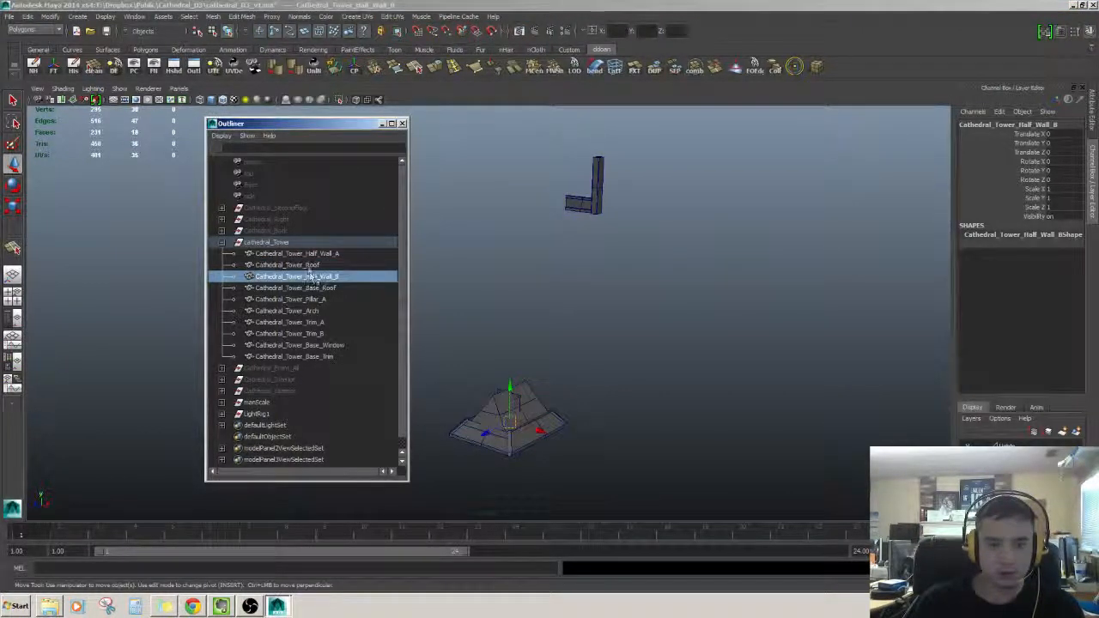
# Export Cathedral_Tower_Roof as an FBX file named Cathedral_Tower_Roof into the buildings folder.
pyautogui.click(8, 16)
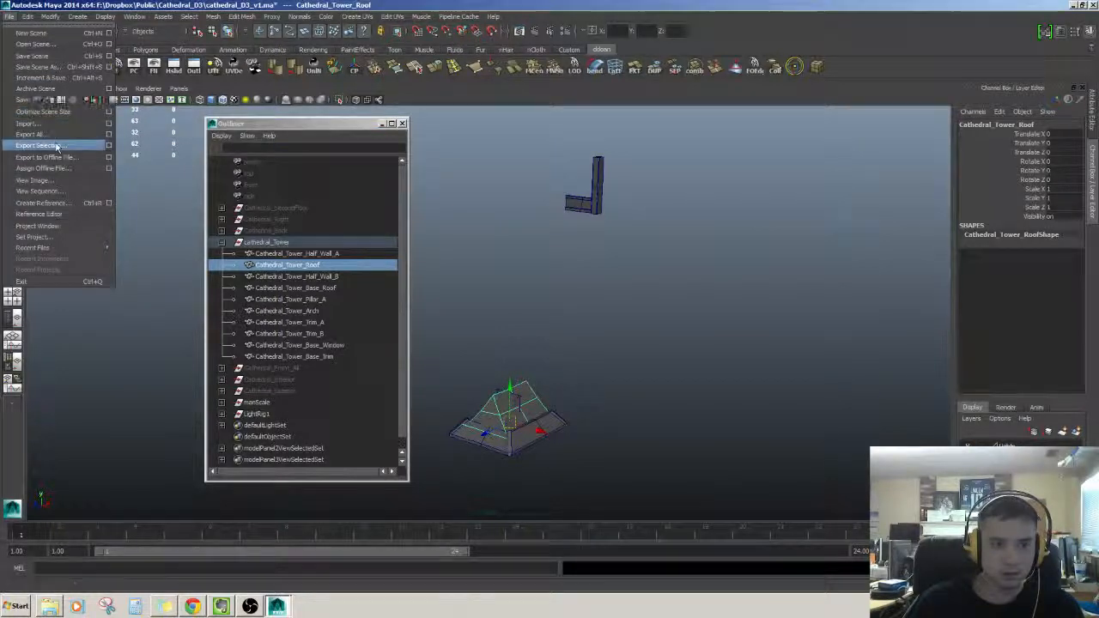
pyautogui.click(43, 144)
pyautogui.write('Cathedral_Tower_Roof')
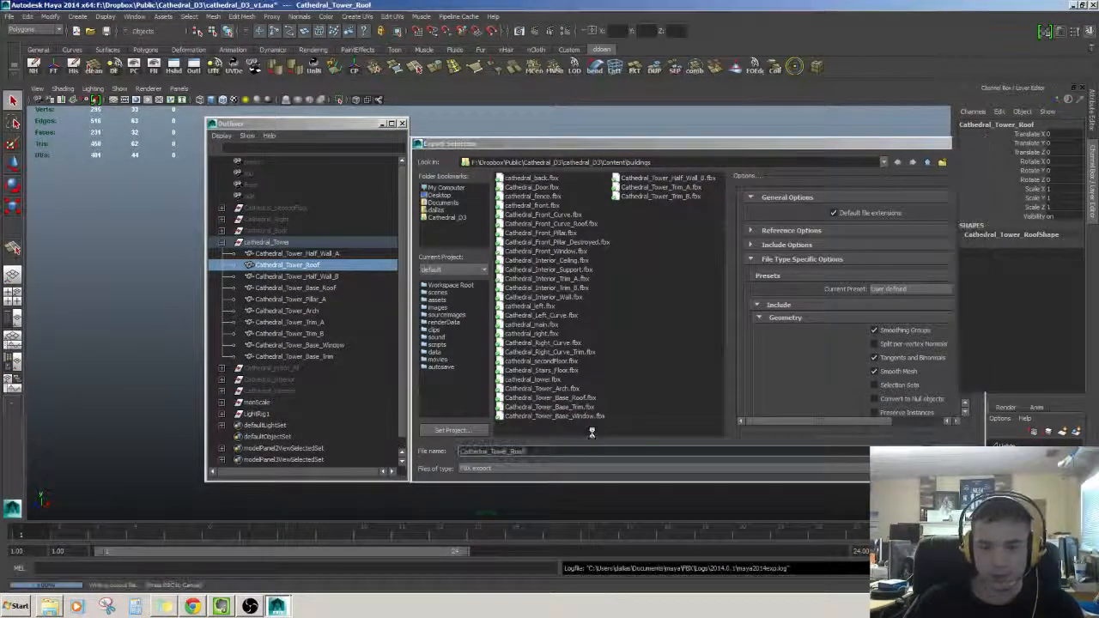
pyautogui.press('Return')
# Move Cathedral_Tower_Pillar_A to the world origin and freeze its transformations.
pyautogui.click(580, 210)
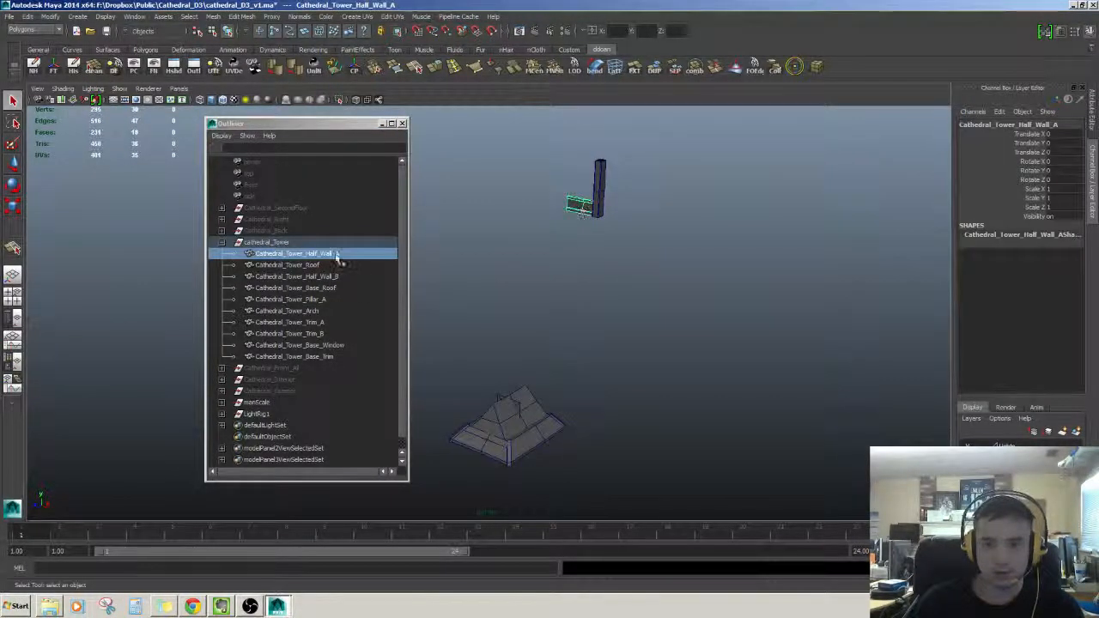
pyautogui.click(599, 184)
pyautogui.press('w')
pyautogui.press('f')
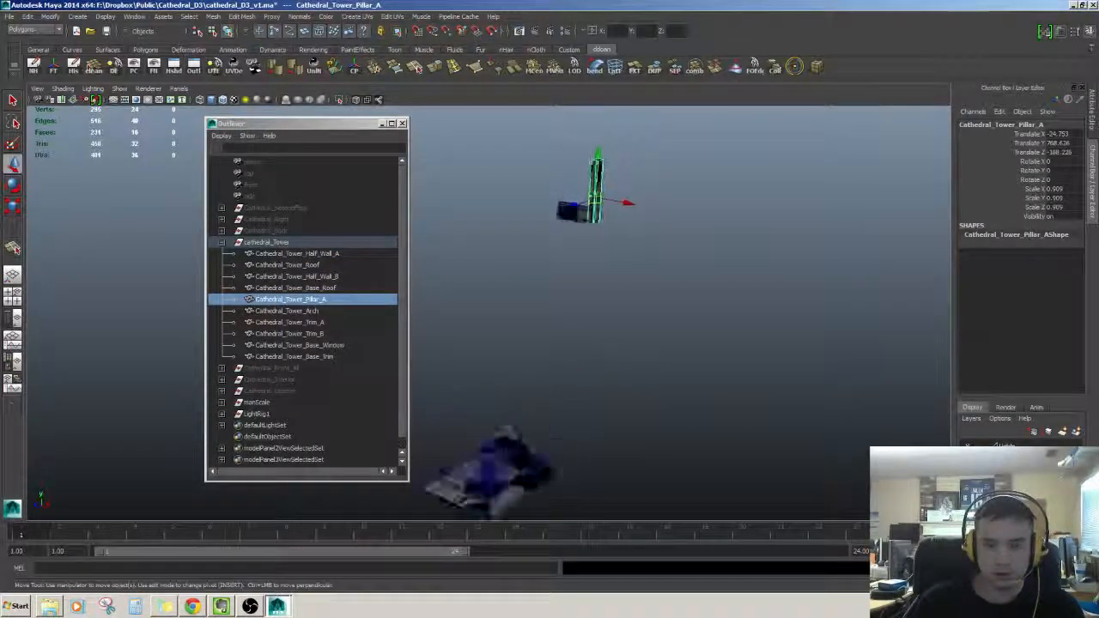
pyautogui.press('a')
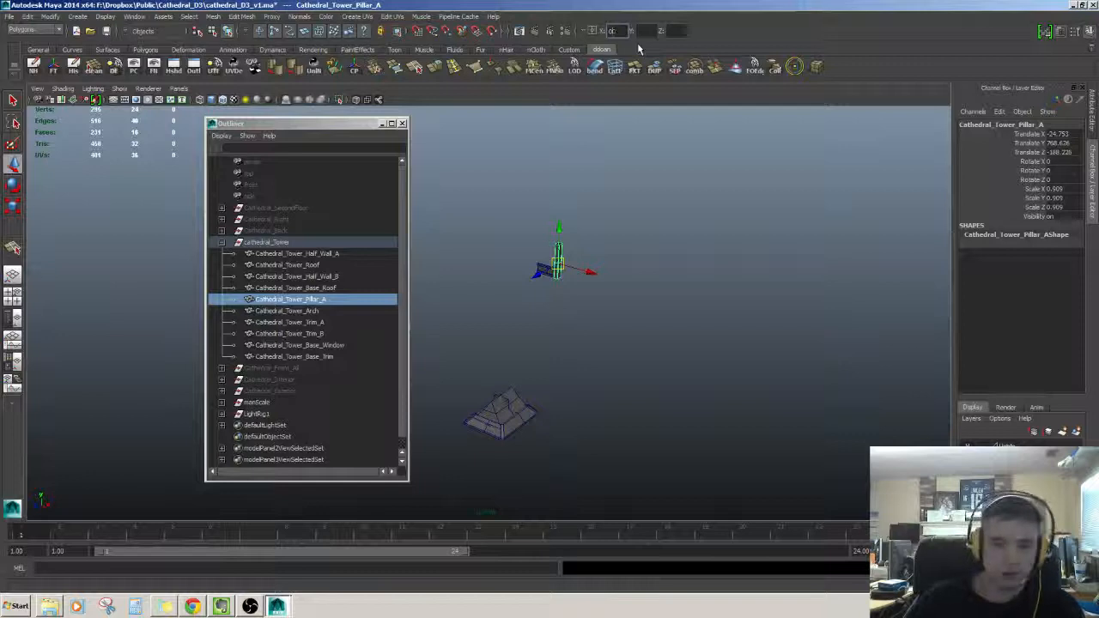
pyautogui.moveTo(629, 206)
pyautogui.keyDown('alt'); pyautogui.mouseDown()
pyautogui.moveTo(656, 165)
pyautogui.moveTo(635, 190)
pyautogui.mouseUp(); pyautogui.keyUp('alt')
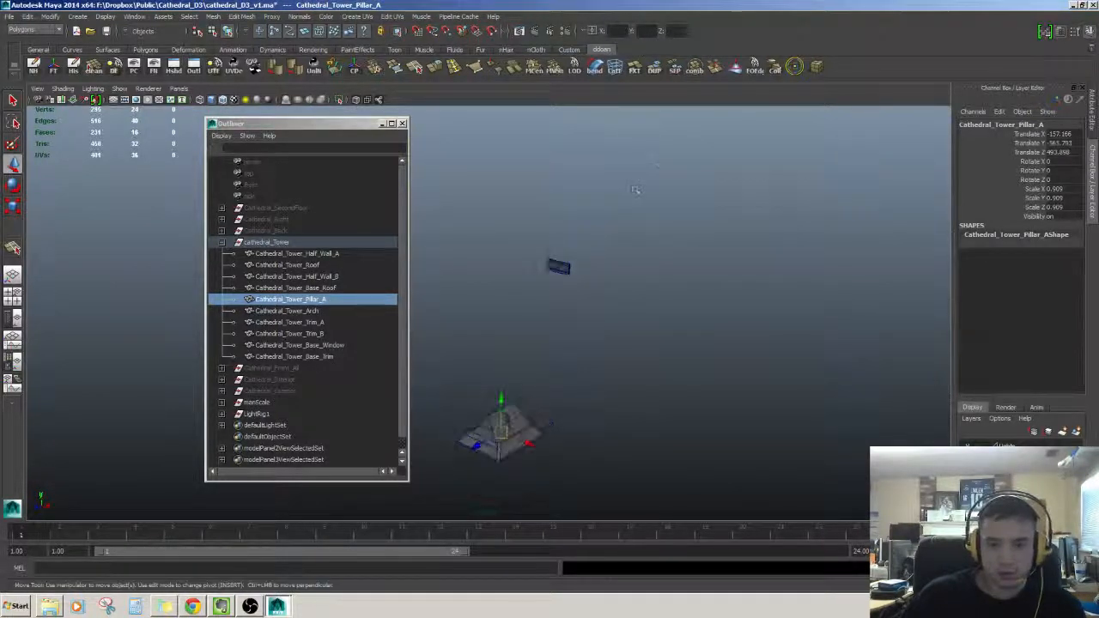
pyautogui.keyDown('alt'); pyautogui.moveTo(648, 296); pyautogui.dragTo(652, 243); pyautogui.keyUp('alt')
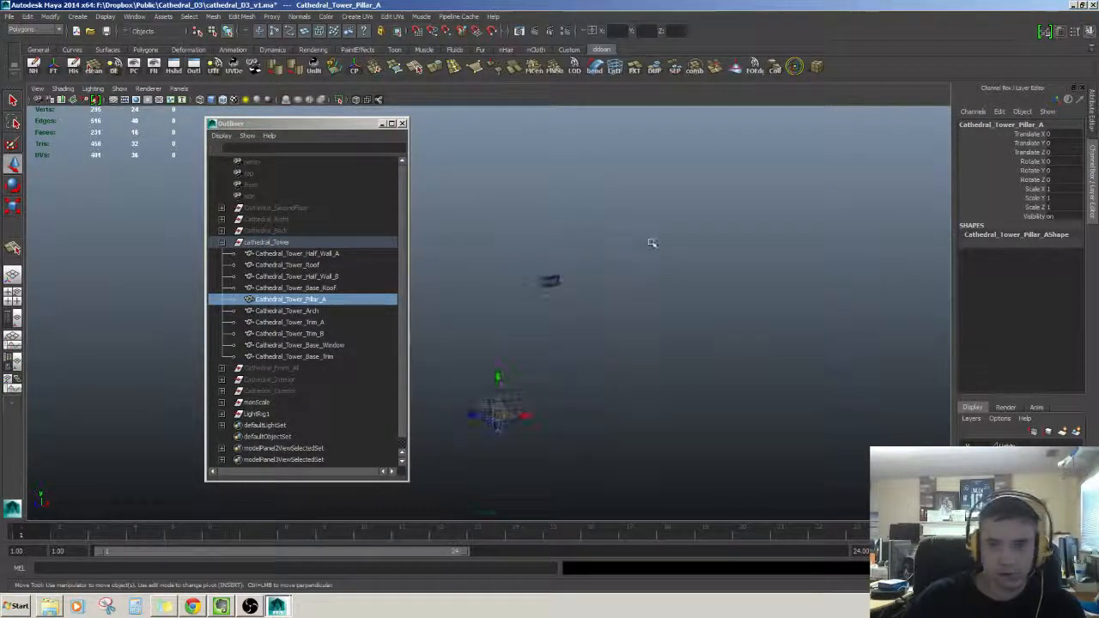
# Export Cathedral_Tower_Pillar_A as an FBX file named Cathedral_Tower_Pillar_A into the buildings folder.
pyautogui.doubleClick(319, 301)
pyautogui.click(483, 331)
pyautogui.click(296, 287)
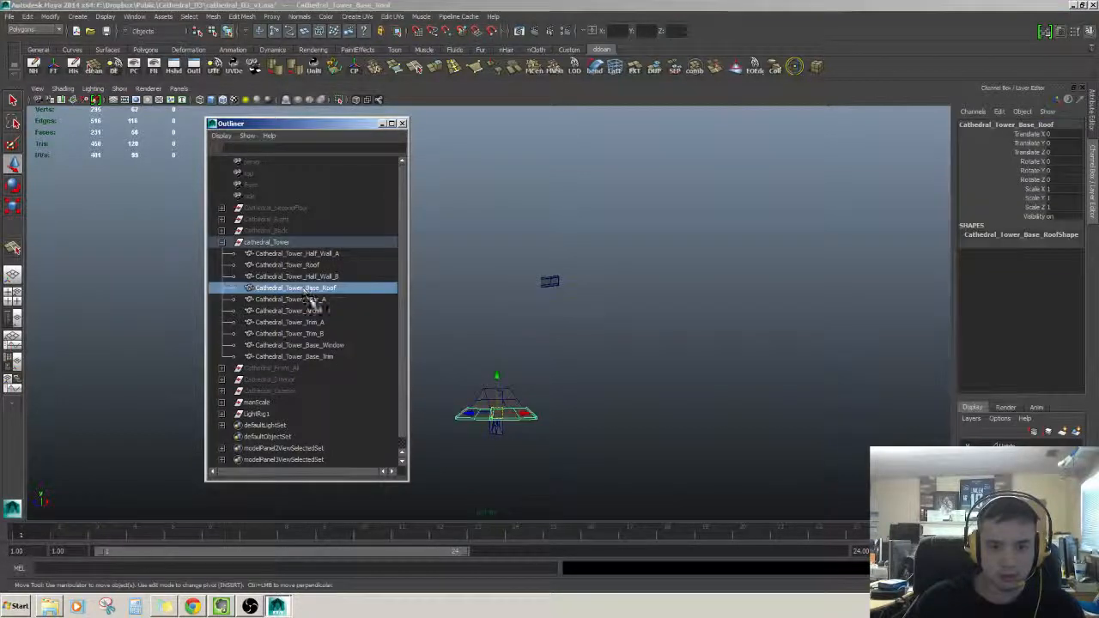
pyautogui.click(312, 300)
pyautogui.click(11, 16)
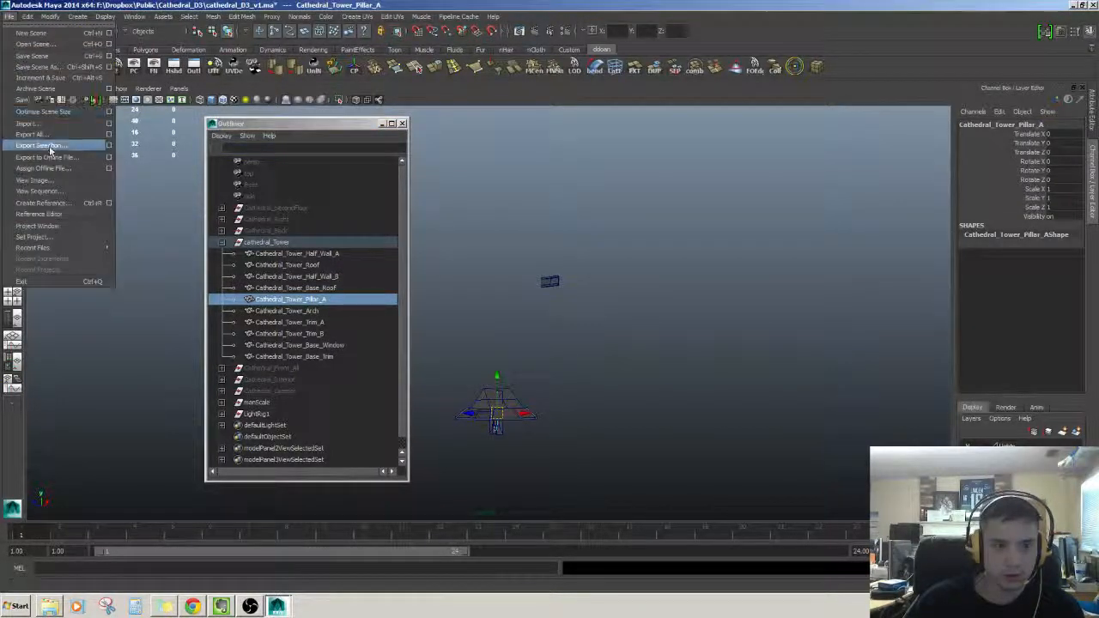
pyautogui.click(48, 144)
pyautogui.press('Return')
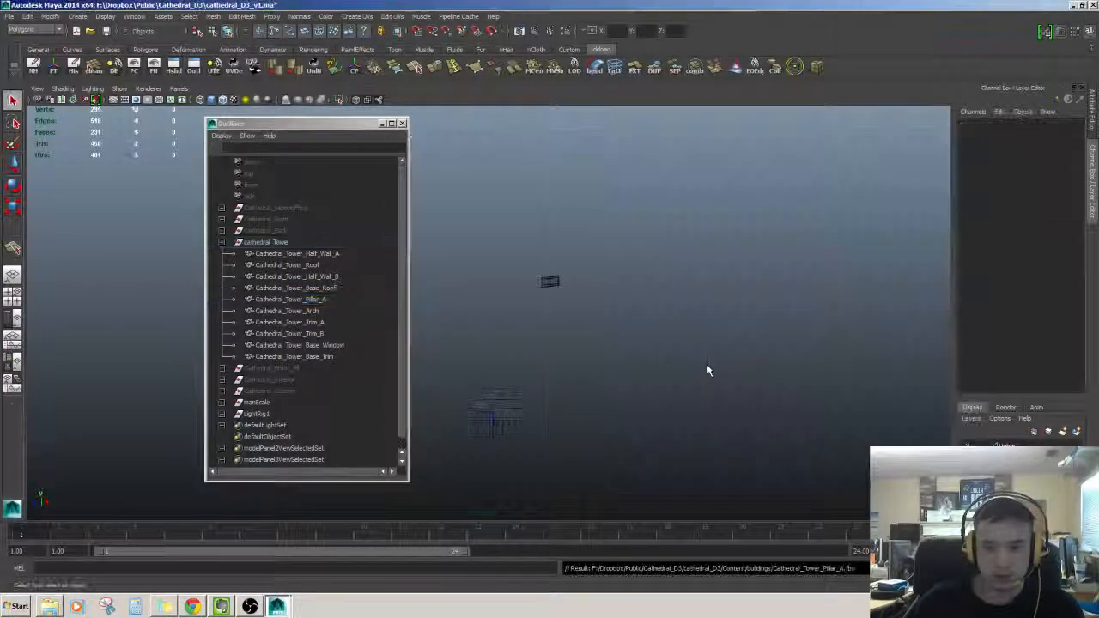
pyautogui.click(293, 278)
pyautogui.click(299, 299)
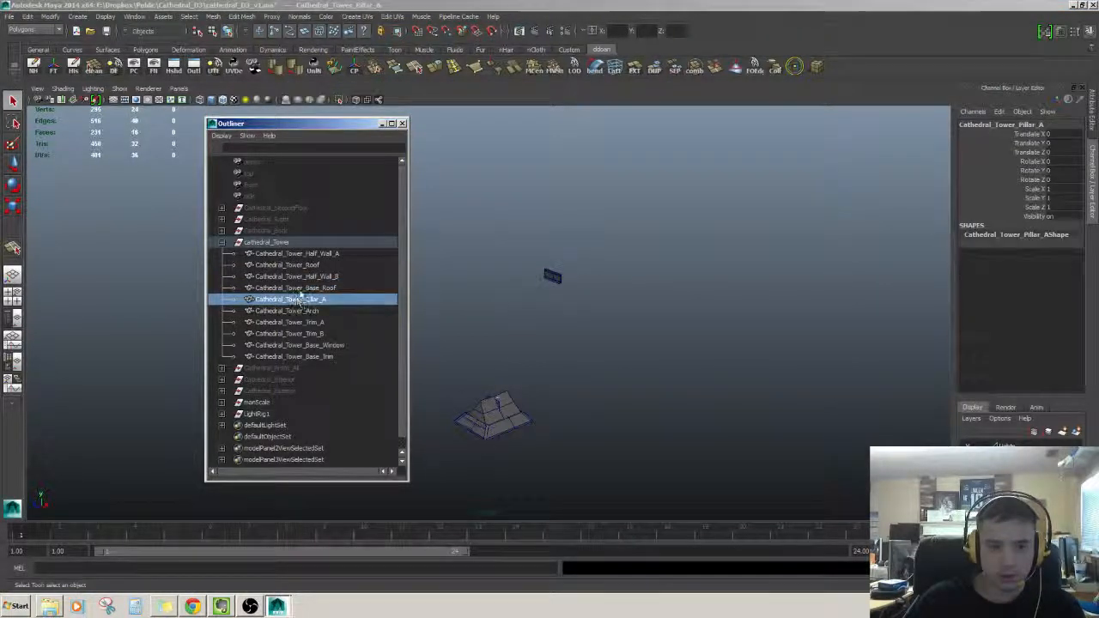
# Check which Cathedral_Tower pieces still need moving by selecting each one from Cathedral_Tower_Base_Trim through Cathedral_Tower_Roof.
pyautogui.click(326, 357)
pyautogui.click(323, 344)
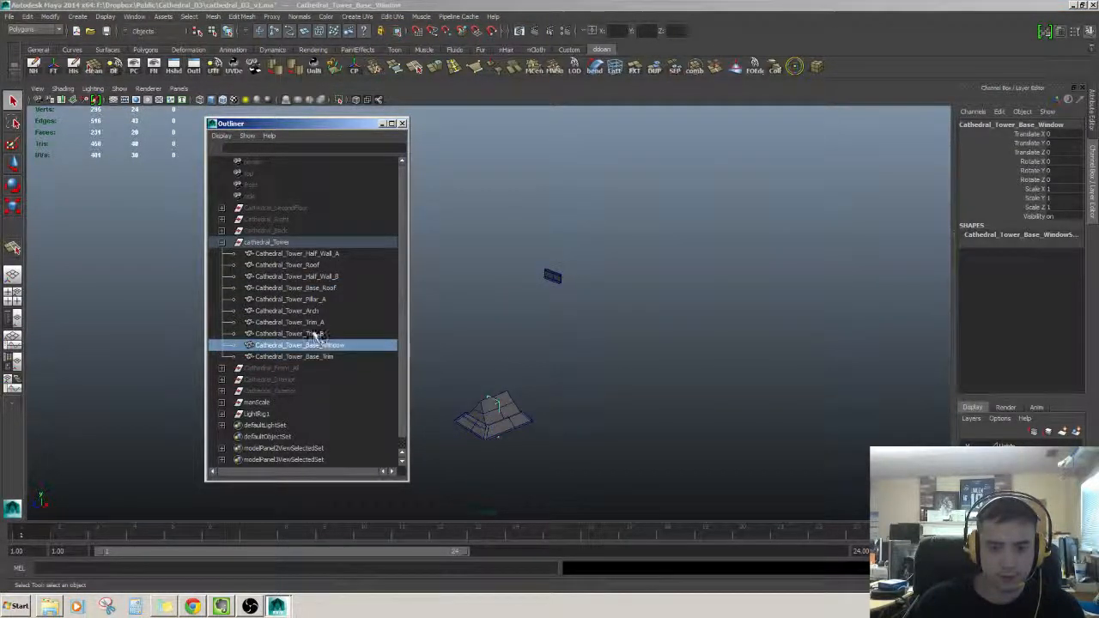
pyautogui.click(319, 333)
pyautogui.click(316, 322)
pyautogui.click(317, 310)
pyautogui.click(320, 300)
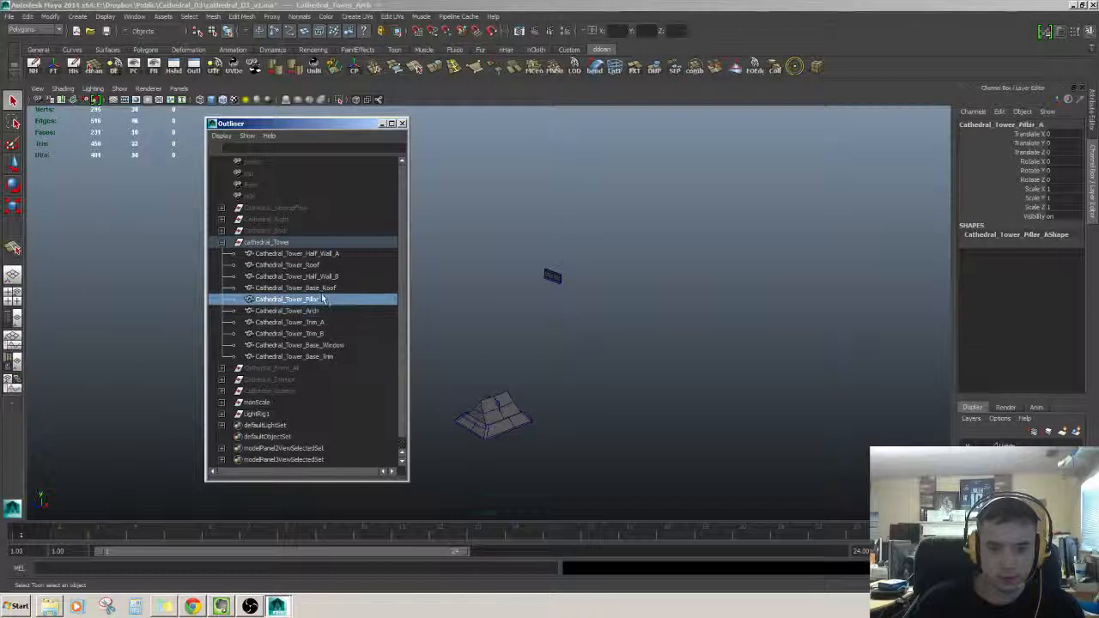
pyautogui.click(323, 289)
pyautogui.click(323, 275)
pyautogui.click(321, 265)
# Move Cathedral_Tower_Half_Wall_A to the world origin and freeze its transformations.
pyautogui.click(319, 253)
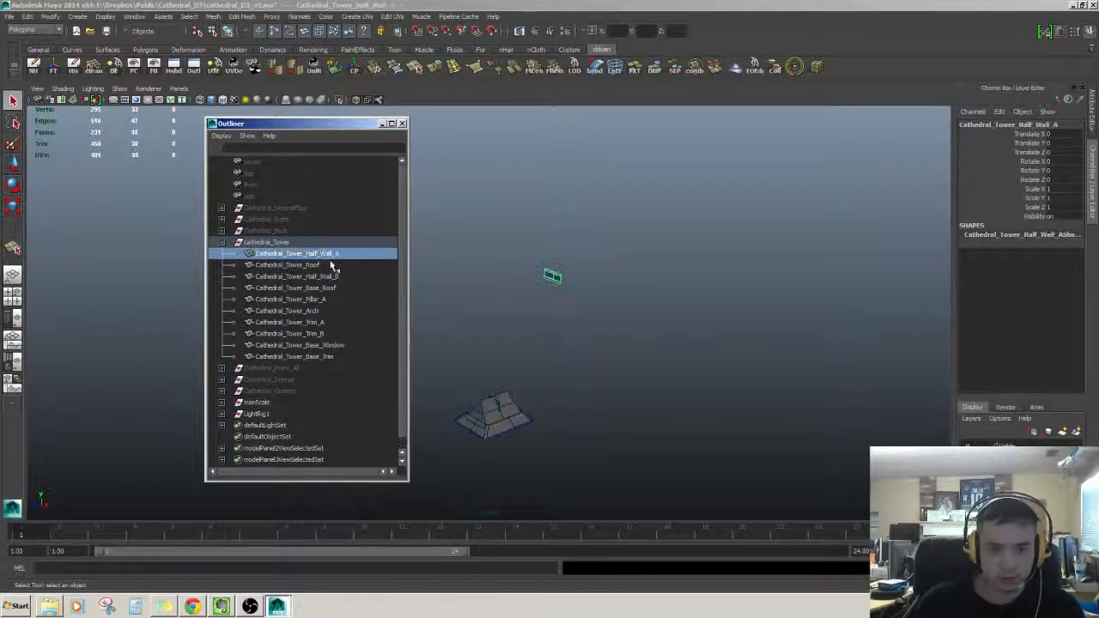
pyautogui.press('w')
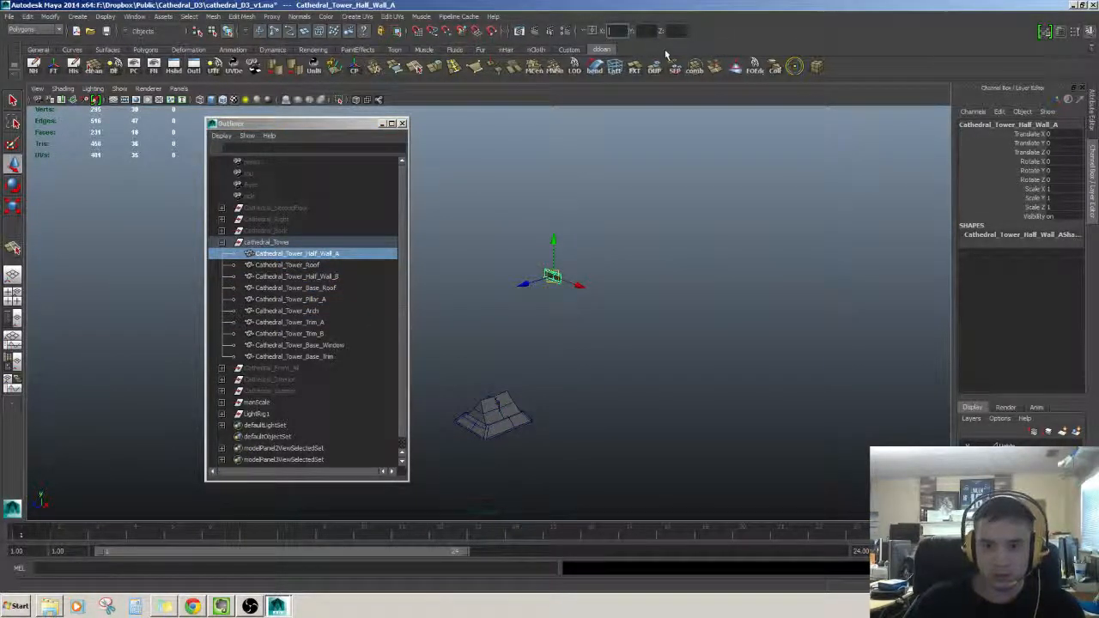
pyautogui.hotkey('ctrl', 'z')
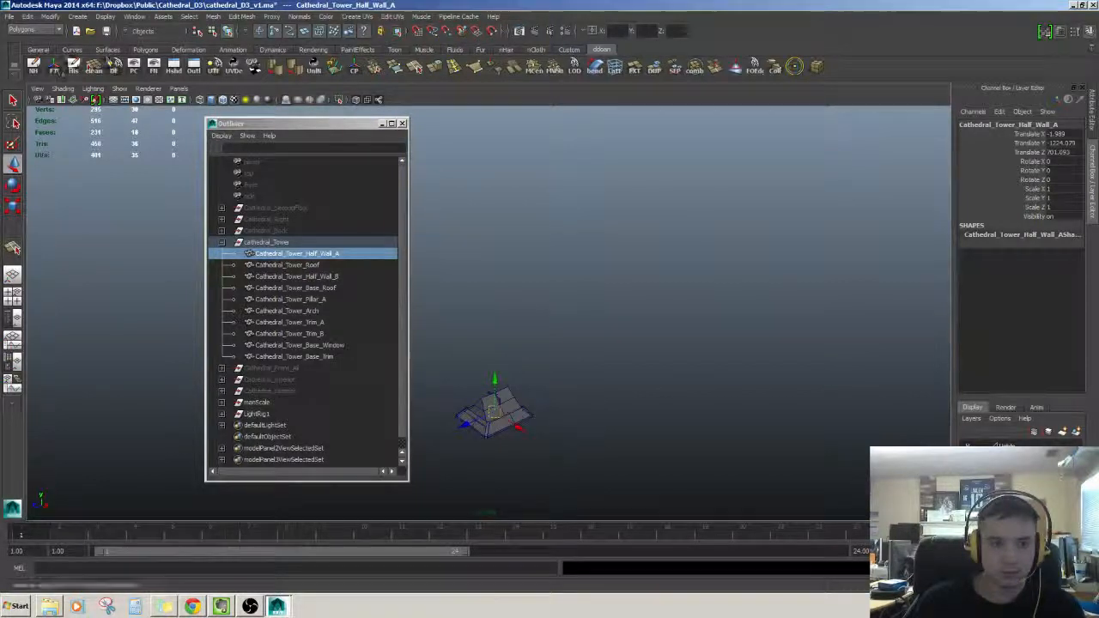
pyautogui.click(107, 61)
# Export Cathedral_Tower_Half_Wall_A as an FBX file named Cathedral_Tower_Half_Wall_A into the buildings folder.
pyautogui.doubleClick(309, 253)
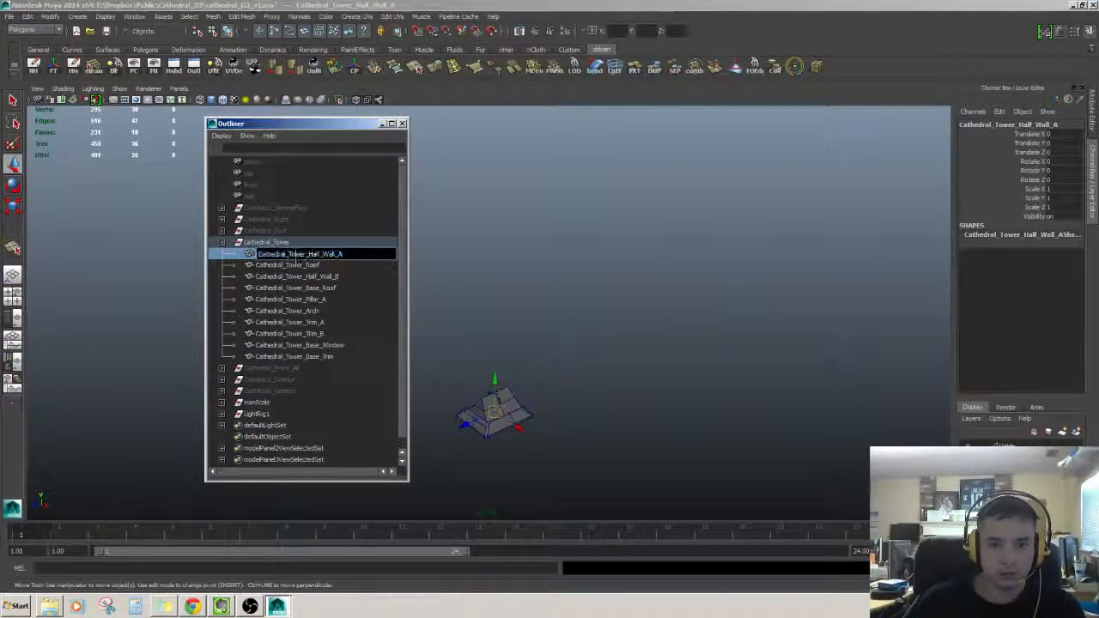
pyautogui.press('Return')
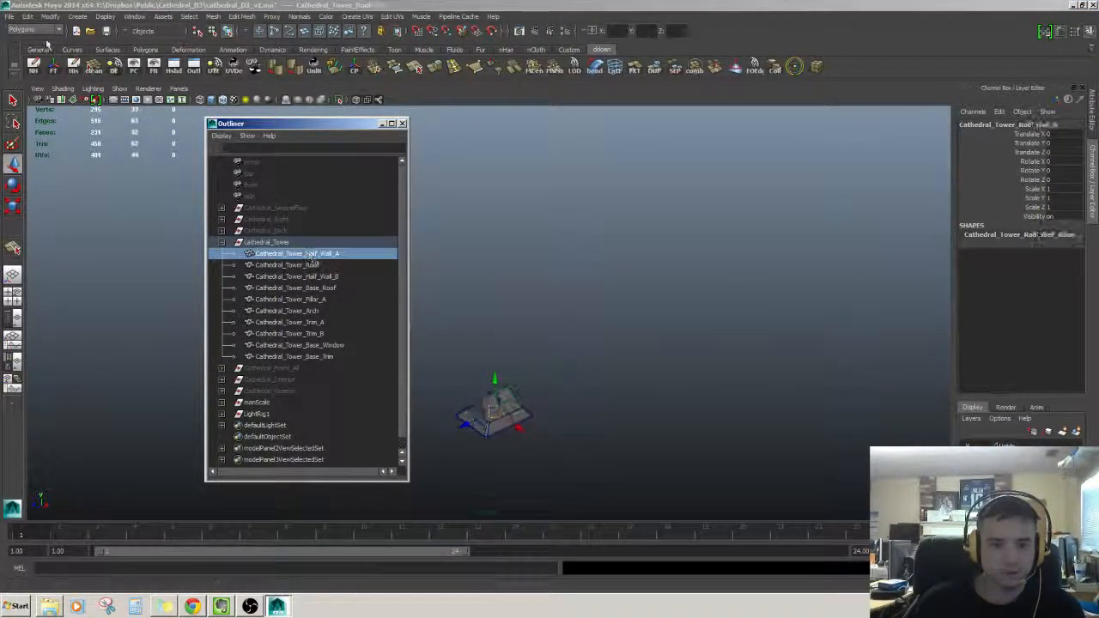
pyautogui.click(9, 16)
pyautogui.click(69, 146)
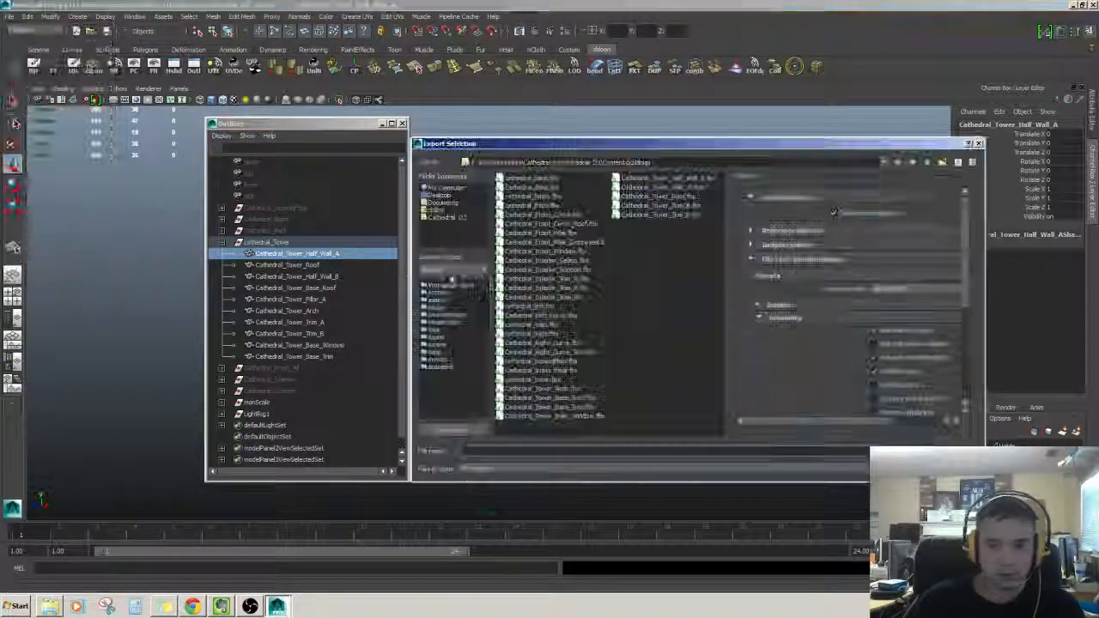
pyautogui.press('Return')
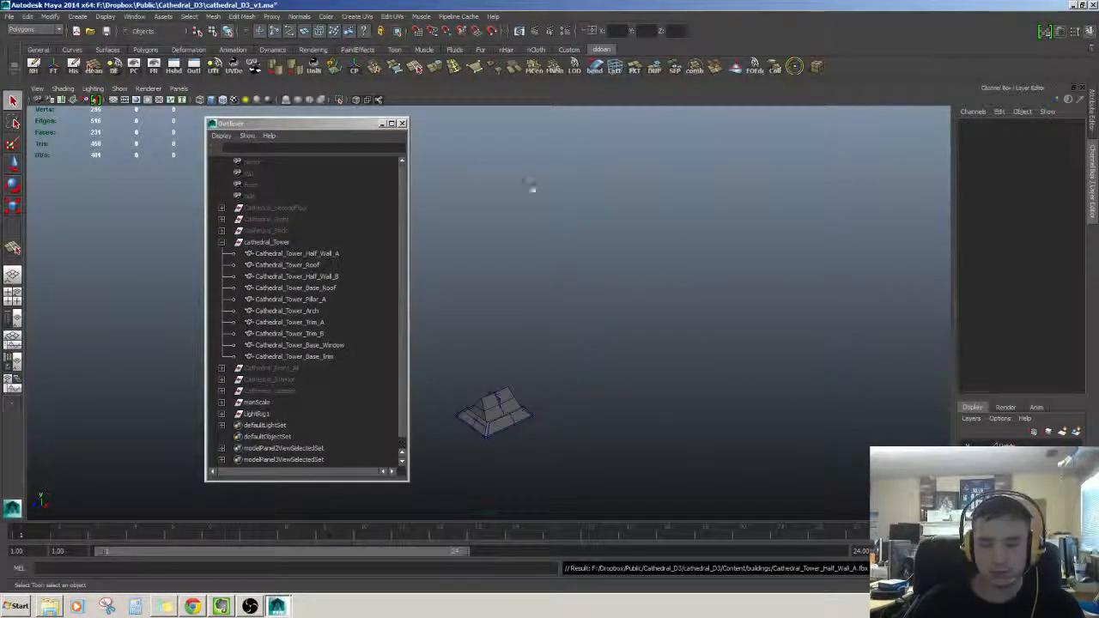
# Collapse and hide the Cathedral_Tower group and show the Cathedral_Back group.
pyautogui.click(279, 245)
pyautogui.click(222, 242)
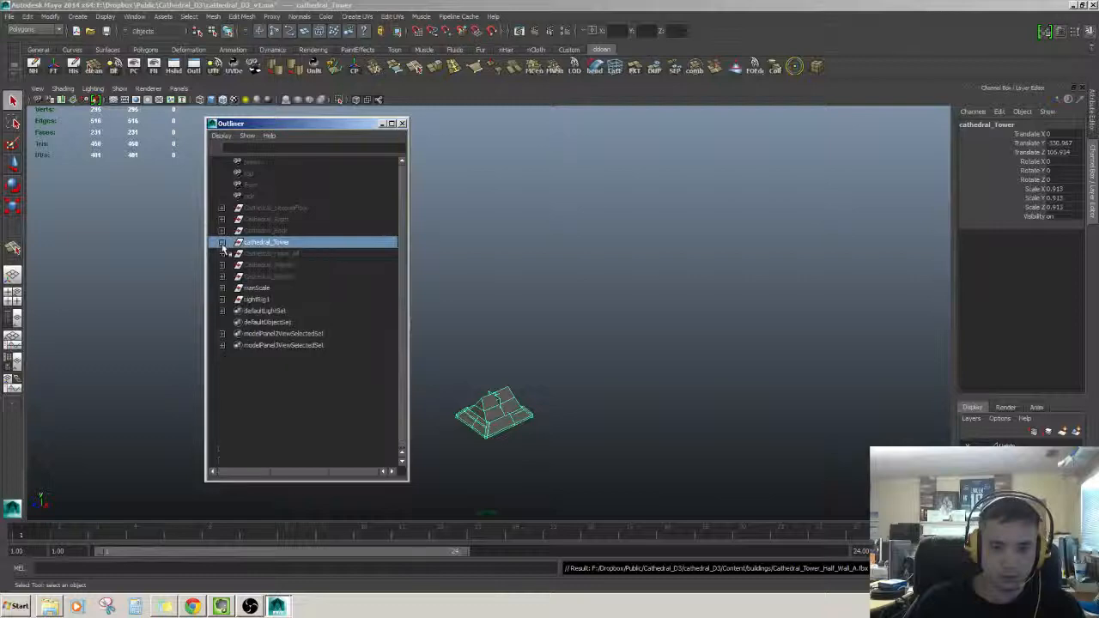
pyautogui.click(264, 251)
pyautogui.click(280, 243)
pyautogui.hotkey('ctrl', 'h')
pyautogui.click(296, 232)
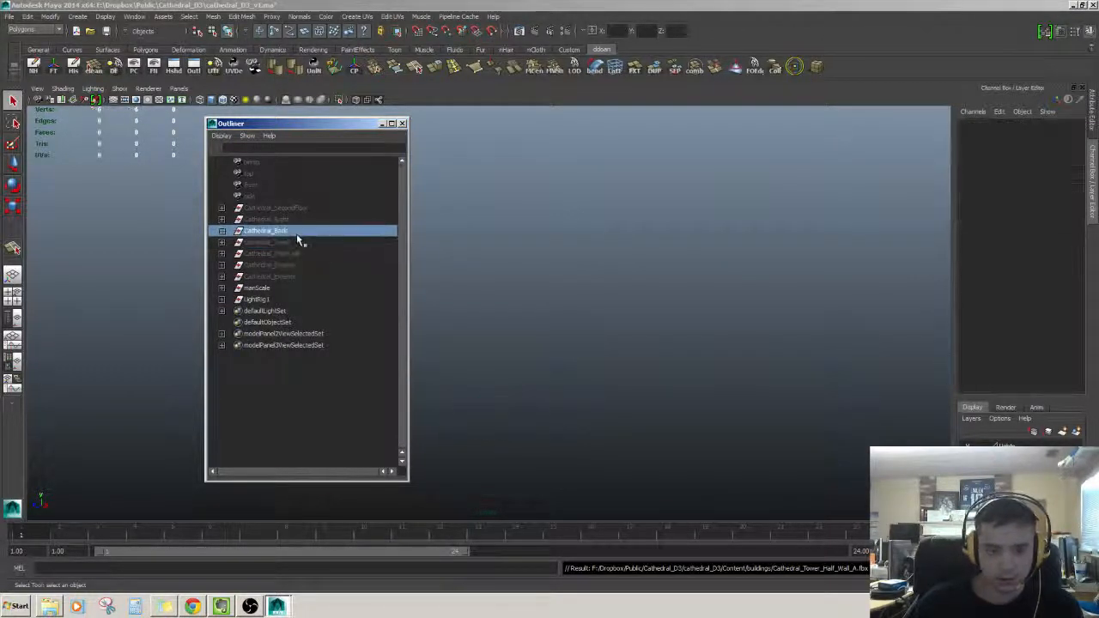
pyautogui.hotkey('shift', 'h')
# Examine the roof, wall and window pieces of the Cathedral_Back group from several angles.
pyautogui.click(490, 292)
pyautogui.press('w')
pyautogui.click(612, 342)
pyautogui.keyDown('alt'); pyautogui.moveTo(613, 342); pyautogui.dragTo(558, 335); pyautogui.keyUp('alt')
pyautogui.keyDown('alt'); pyautogui.moveTo(558, 335); pyautogui.dragTo(455, 306, button='right'); pyautogui.keyUp('alt')
pyautogui.keyDown('alt'); pyautogui.moveTo(455, 307); pyautogui.dragTo(621, 282, button='middle'); pyautogui.keyUp('alt')
pyautogui.keyDown('alt'); pyautogui.moveTo(621, 281); pyautogui.dragTo(627, 292); pyautogui.keyUp('alt')
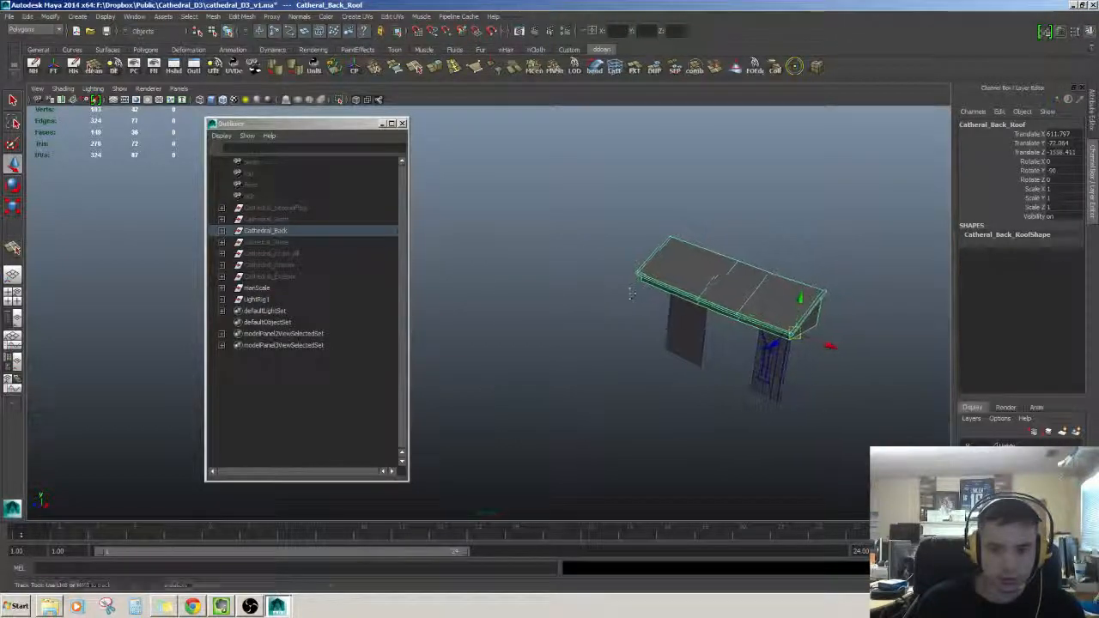
pyautogui.keyDown('alt'); pyautogui.moveTo(627, 292); pyautogui.dragTo(678, 292, button='right'); pyautogui.keyUp('alt')
# Expand the Cathedral_Back group, move Catheral_Back_Wall to the world origin and freeze its transformations.
pyautogui.click(222, 231)
pyautogui.click(282, 276)
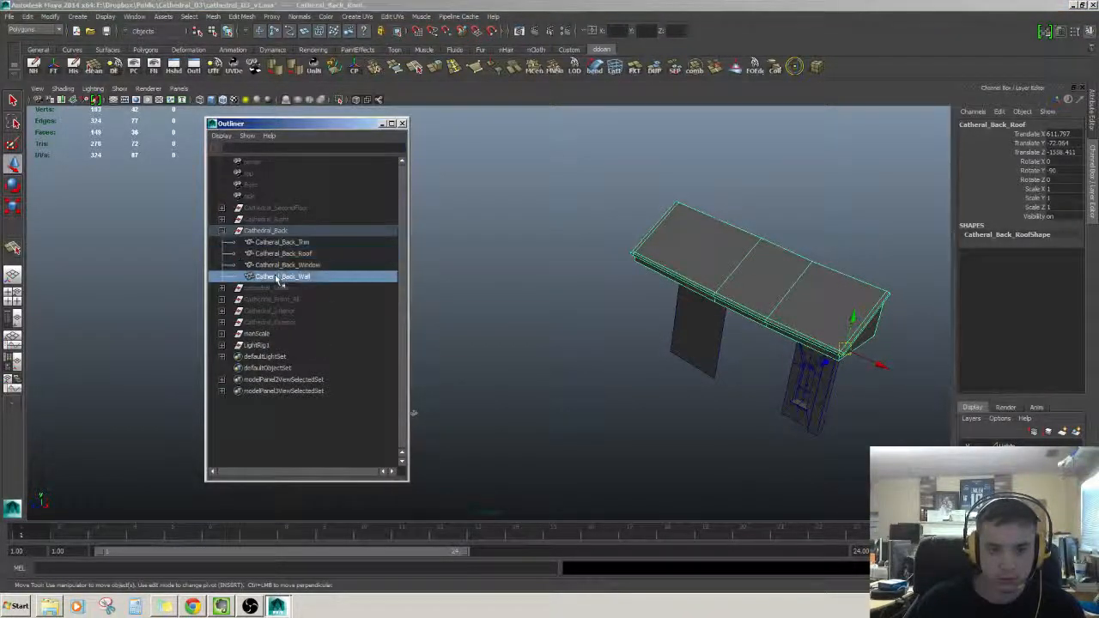
pyautogui.keyDown('alt'); pyautogui.moveTo(524, 258); pyautogui.dragTo(513, 281); pyautogui.keyUp('alt')
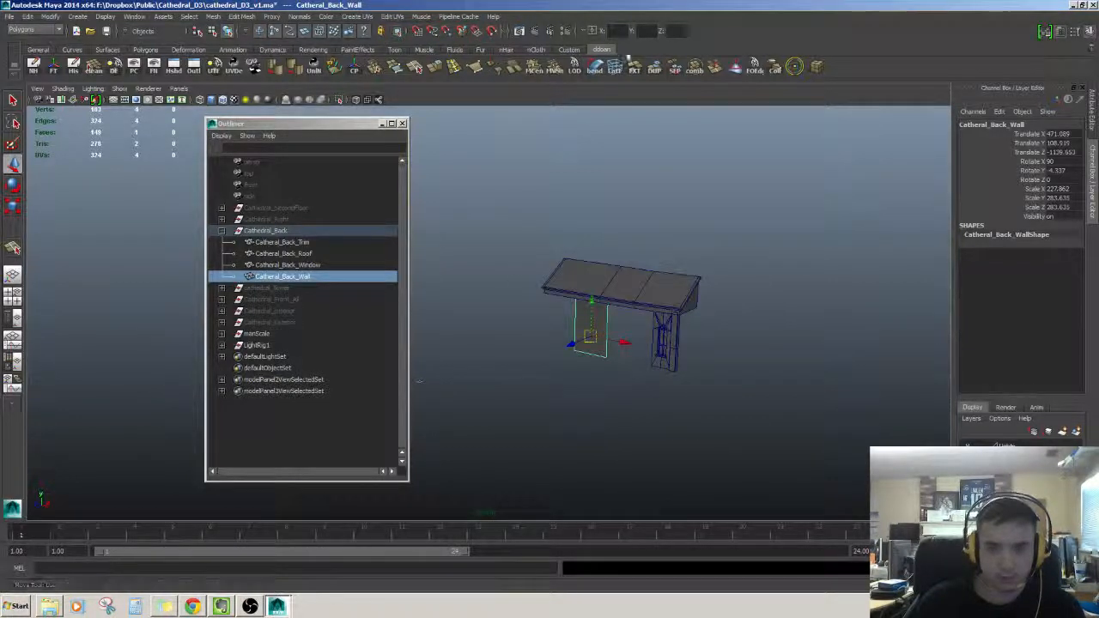
pyautogui.click(714, 67)
pyautogui.keyDown('alt'); pyautogui.moveTo(656, 257); pyautogui.dragTo(751, 225, button='middle'); pyautogui.keyUp('alt')
pyautogui.scroll(3, 751, 225)
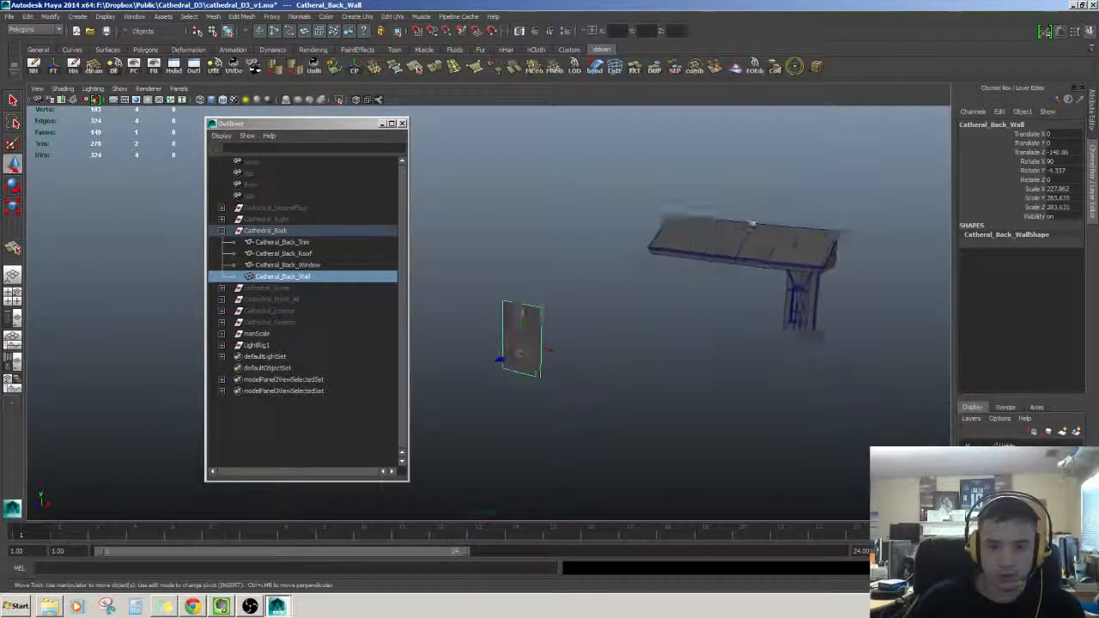
pyautogui.keyDown('alt'); pyautogui.moveTo(699, 267); pyautogui.dragTo(647, 283, button='middle'); pyautogui.keyUp('alt')
pyautogui.keyDown('alt'); pyautogui.moveTo(586, 309); pyautogui.dragTo(581, 306); pyautogui.keyUp('alt')
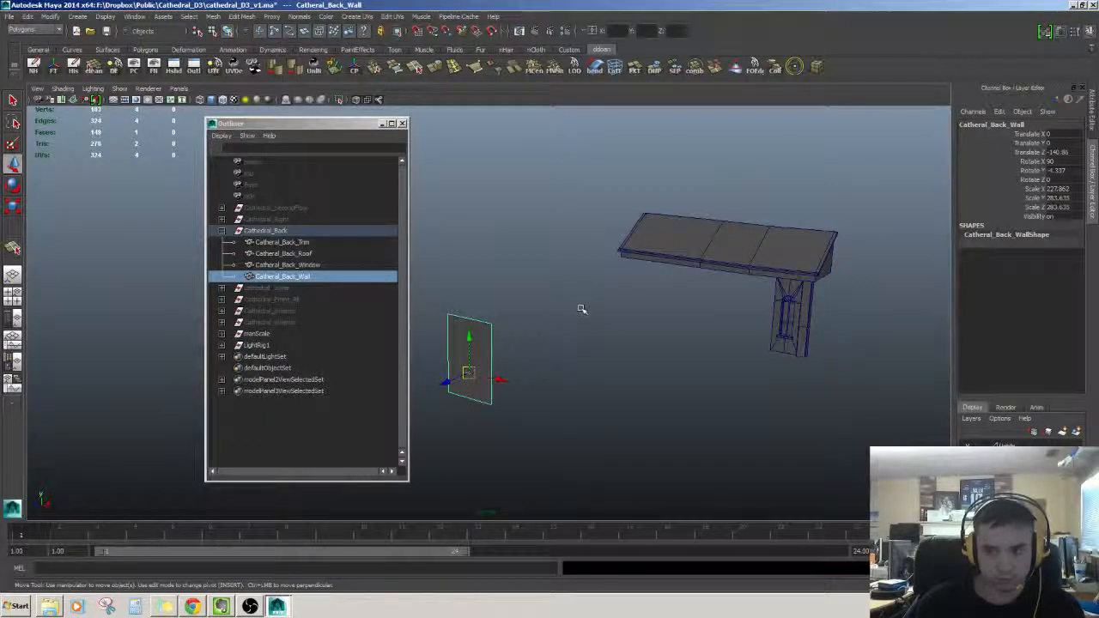
pyautogui.keyDown('alt'); pyautogui.moveTo(617, 342); pyautogui.dragTo(596, 339); pyautogui.keyUp('alt')
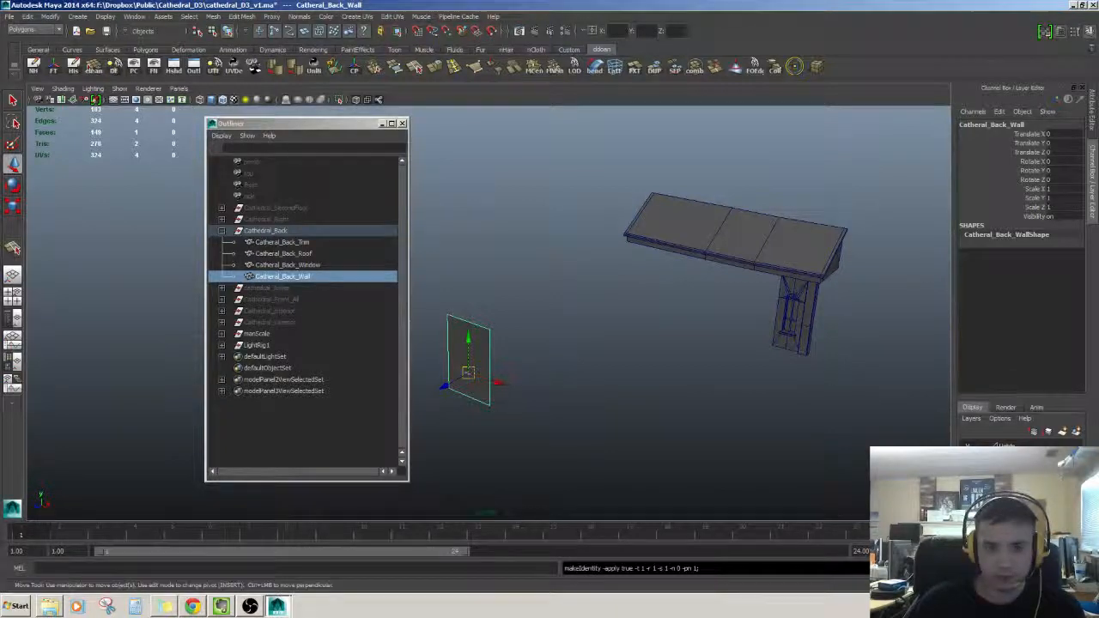
# Export Catheral_Back_Wall as an FBX file named Catheral_Back_Wall into the buildings folder.
pyautogui.click(320, 282)
pyautogui.click(459, 276)
pyautogui.click(486, 348)
pyautogui.click(10, 16)
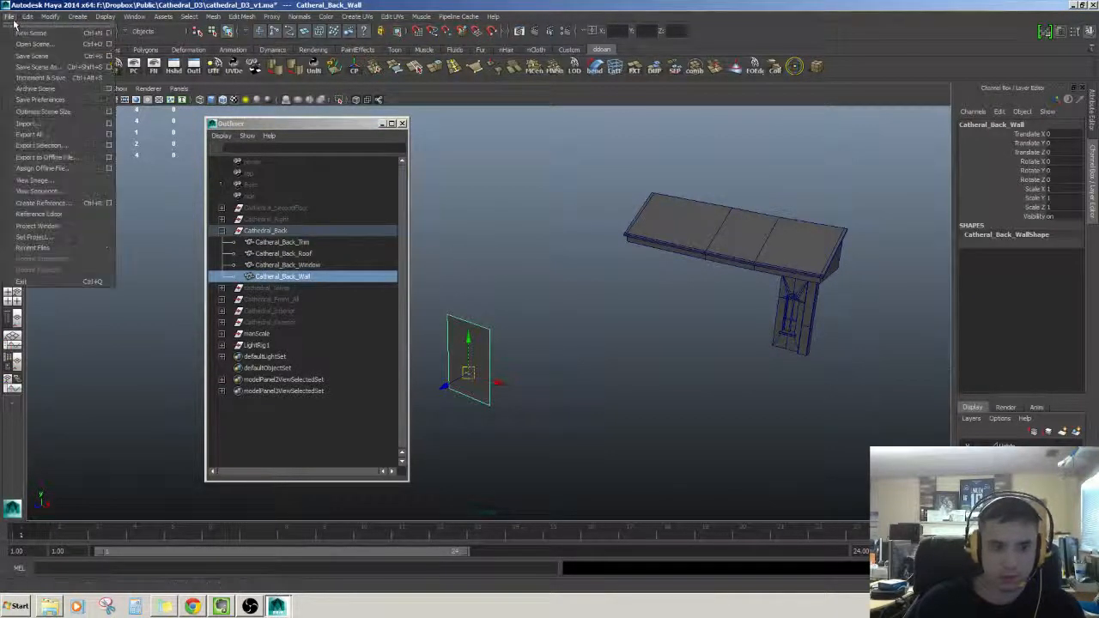
pyautogui.click(38, 145)
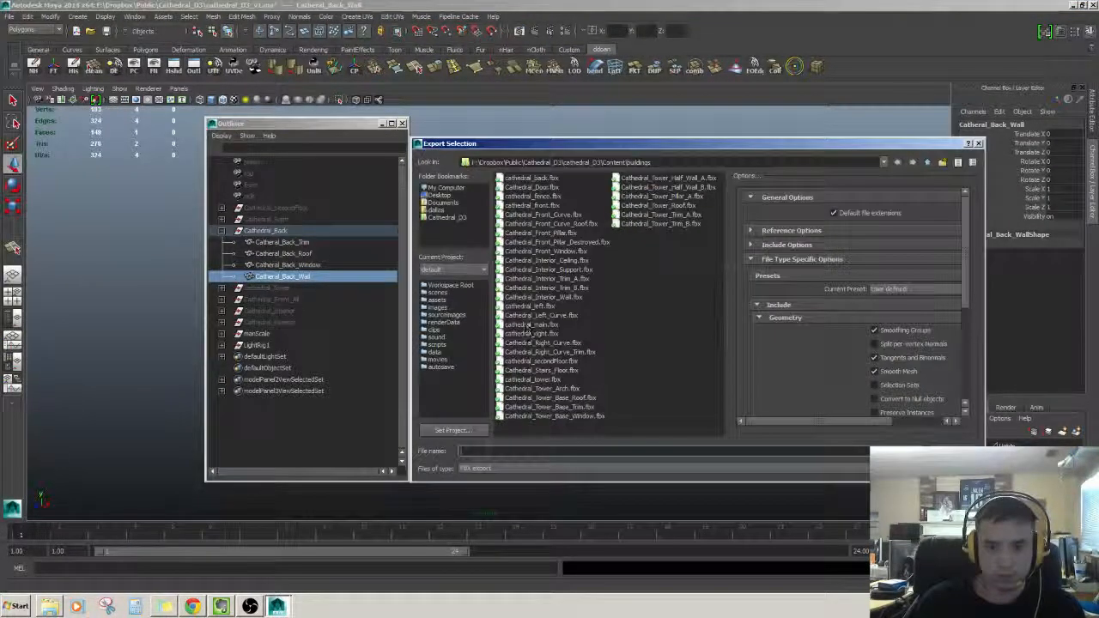
pyautogui.press('Return')
# Move Catheral_Back_Roof to the world origin and freeze its transformations.
pyautogui.click(480, 352)
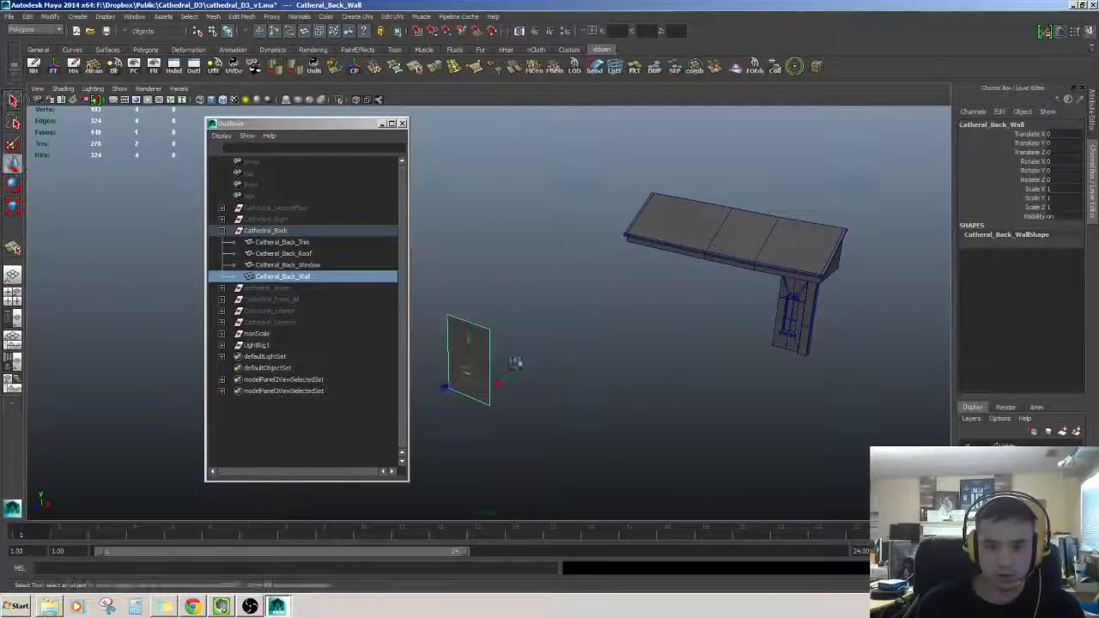
pyautogui.click(684, 315)
pyautogui.click(694, 243)
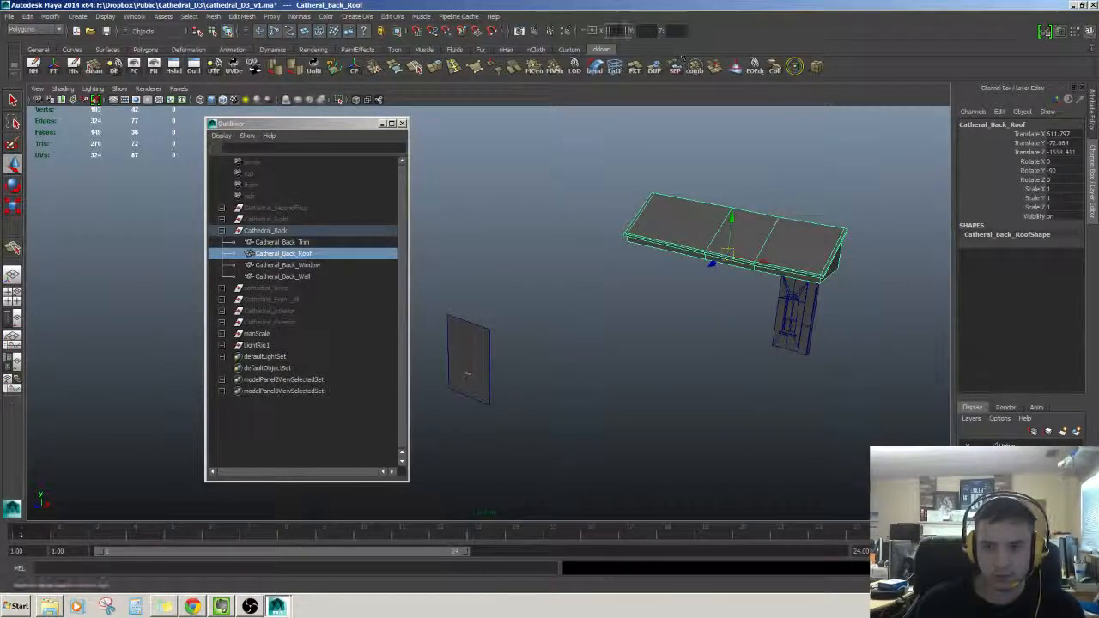
pyautogui.write('0')
pyautogui.press('Return')
pyautogui.keyDown('alt'); pyautogui.moveTo(734, 150); pyautogui.dragTo(714, 175); pyautogui.keyUp('alt')
pyautogui.keyDown('alt'); pyautogui.moveTo(619, 323); pyautogui.dragTo(593, 296, button='middle'); pyautogui.keyUp('alt')
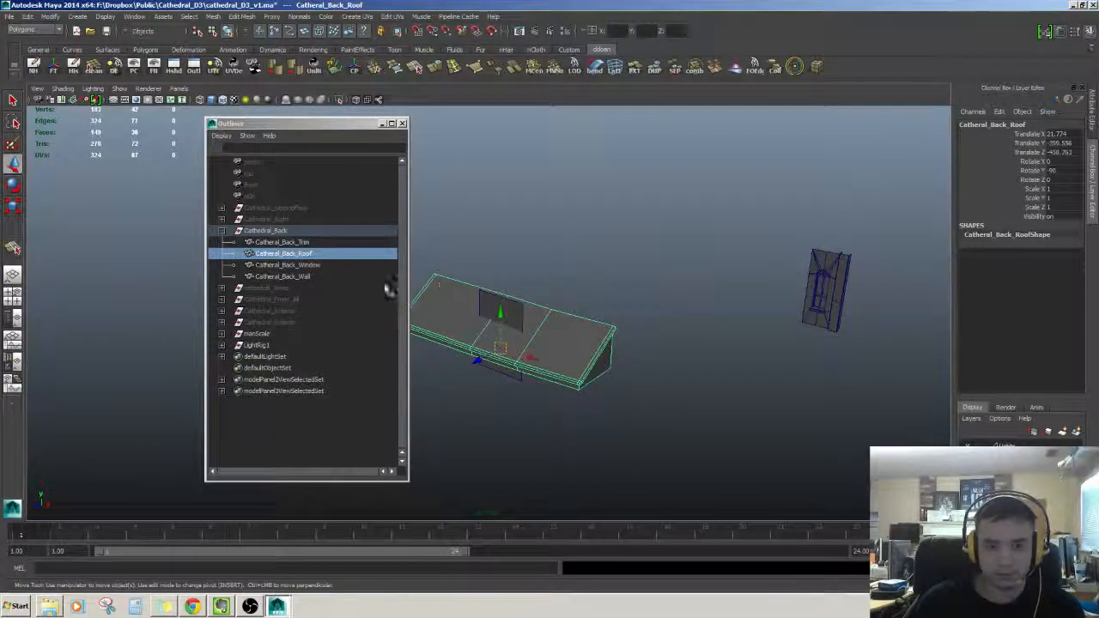
pyautogui.click(294, 264)
pyautogui.click(297, 254)
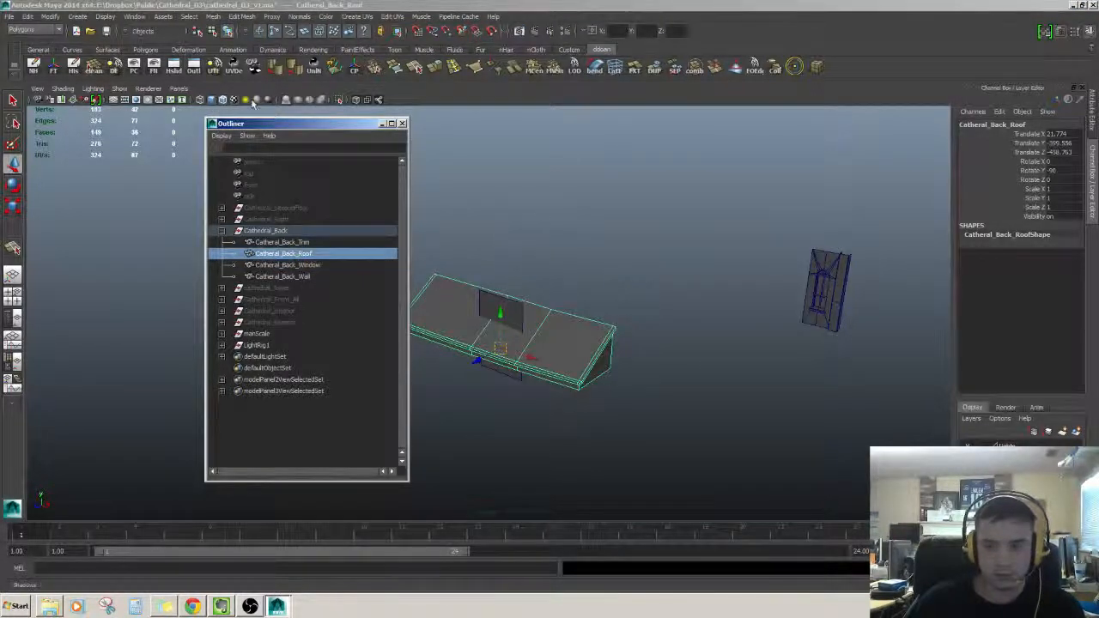
pyautogui.click(53, 67)
# Export Catheral_Back_Roof as an FBX file named Catheral_Back_Roof into the buildings folder.
pyautogui.click(11, 17)
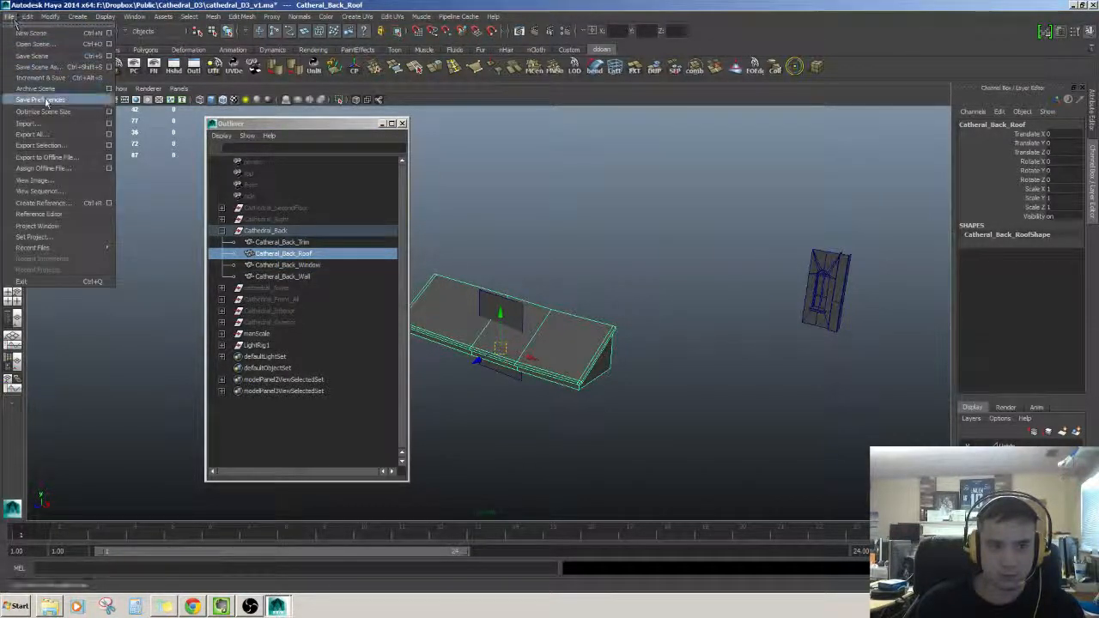
pyautogui.click(39, 144)
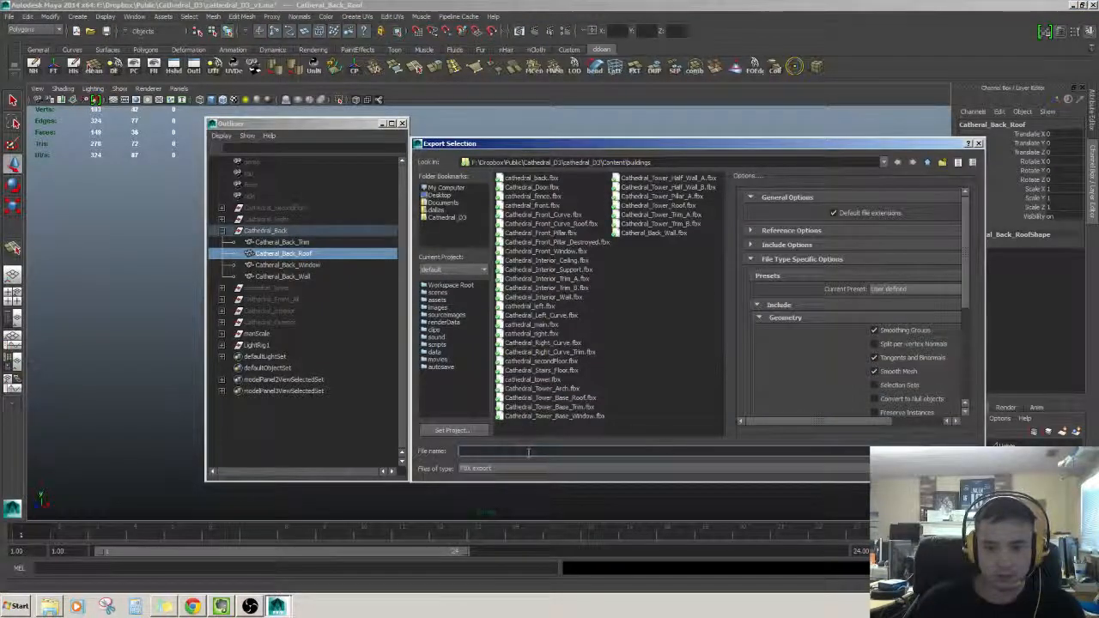
pyautogui.press('Return')
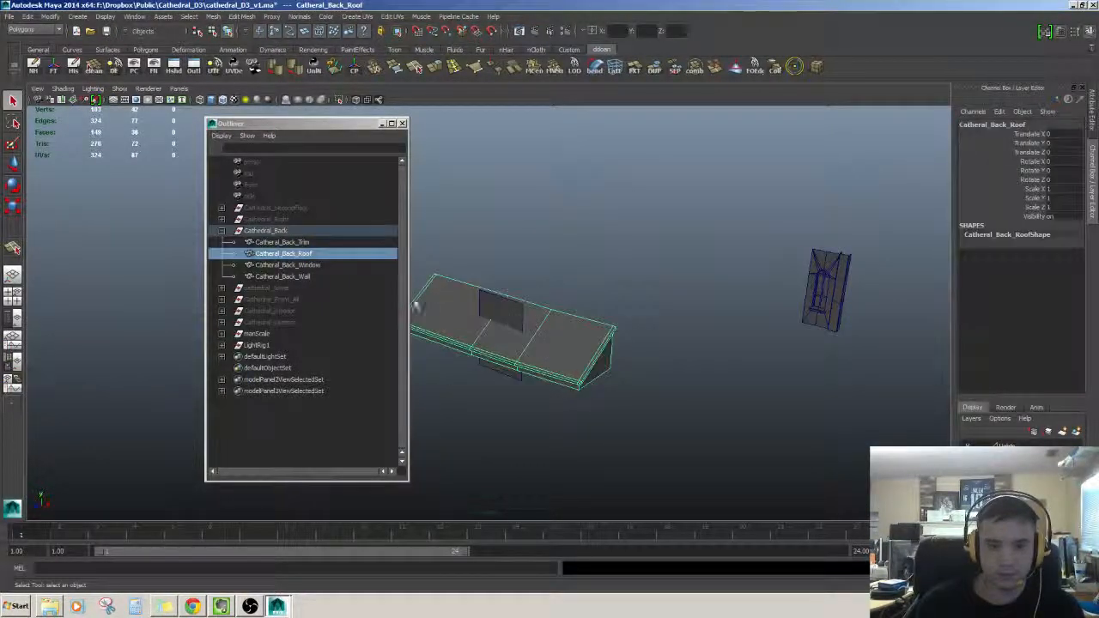
# Move Catheral_Back_Window to the world origin and freeze its transformations.
pyautogui.click(296, 265)
pyautogui.keyDown('alt'); pyautogui.moveTo(608, 270); pyautogui.dragTo(584, 276); pyautogui.keyUp('alt')
pyautogui.press('w')
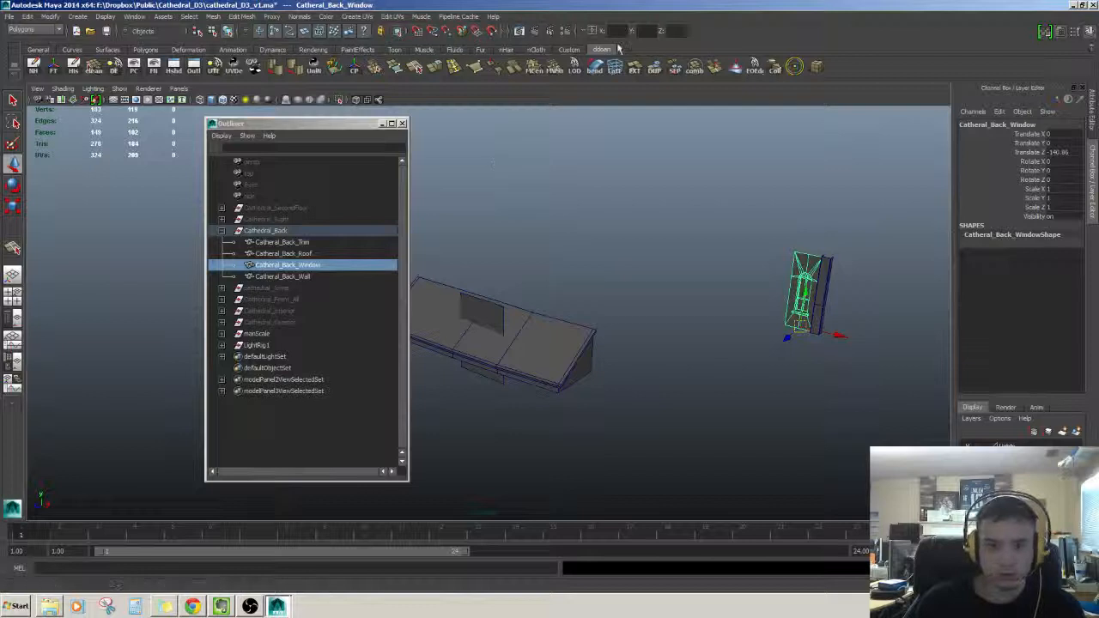
pyautogui.press('Return')
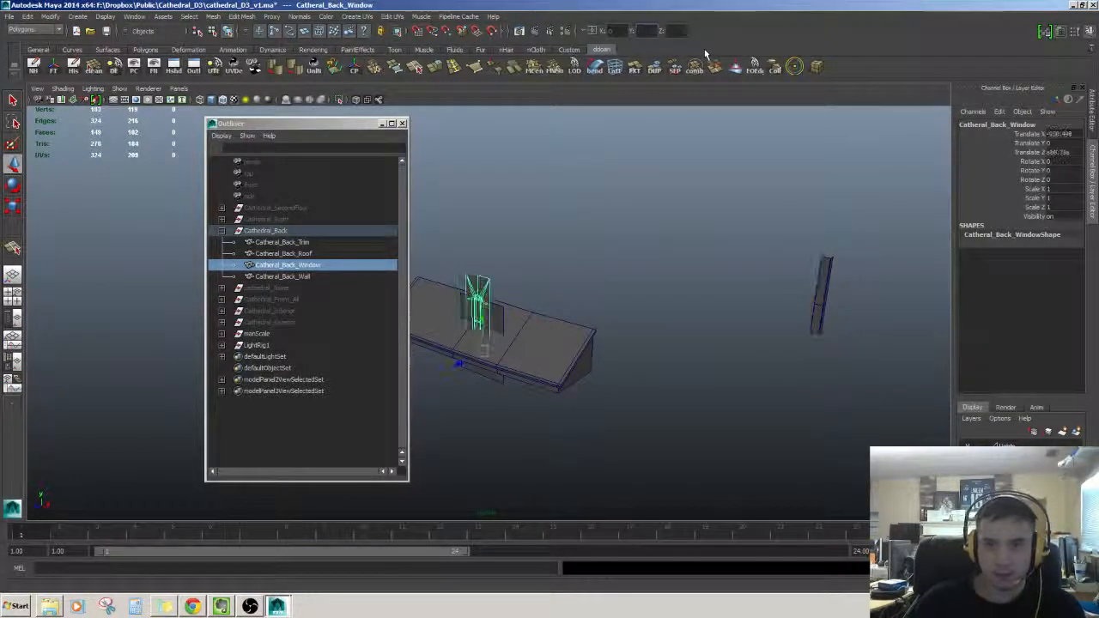
pyautogui.keyDown('alt'); pyautogui.moveTo(489, 154); pyautogui.dragTo(390, 184); pyautogui.keyUp('alt')
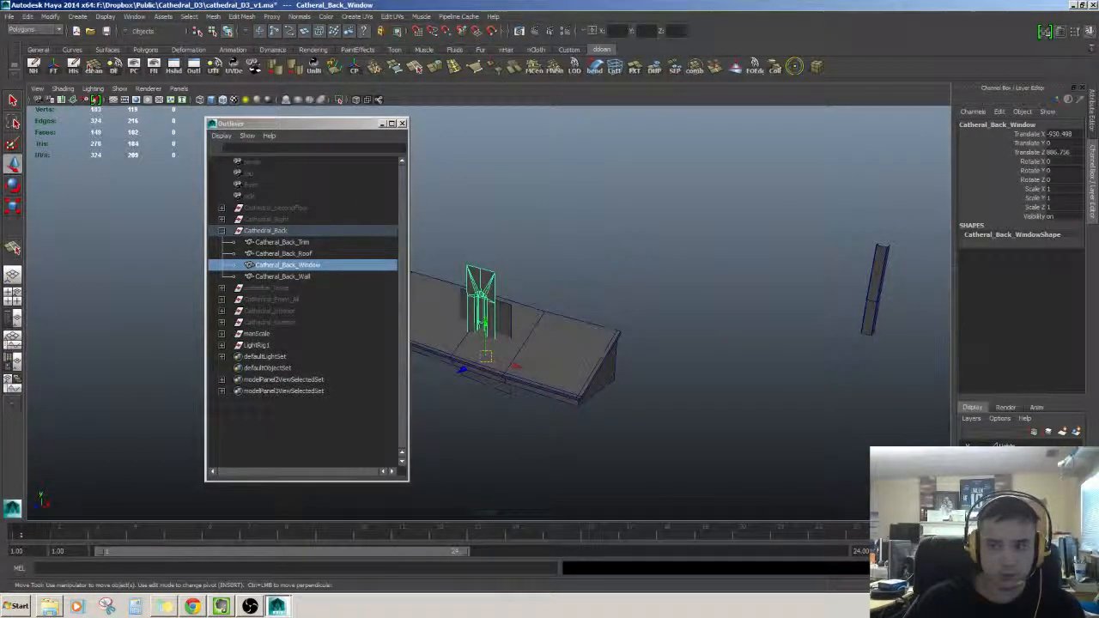
pyautogui.click(53, 68)
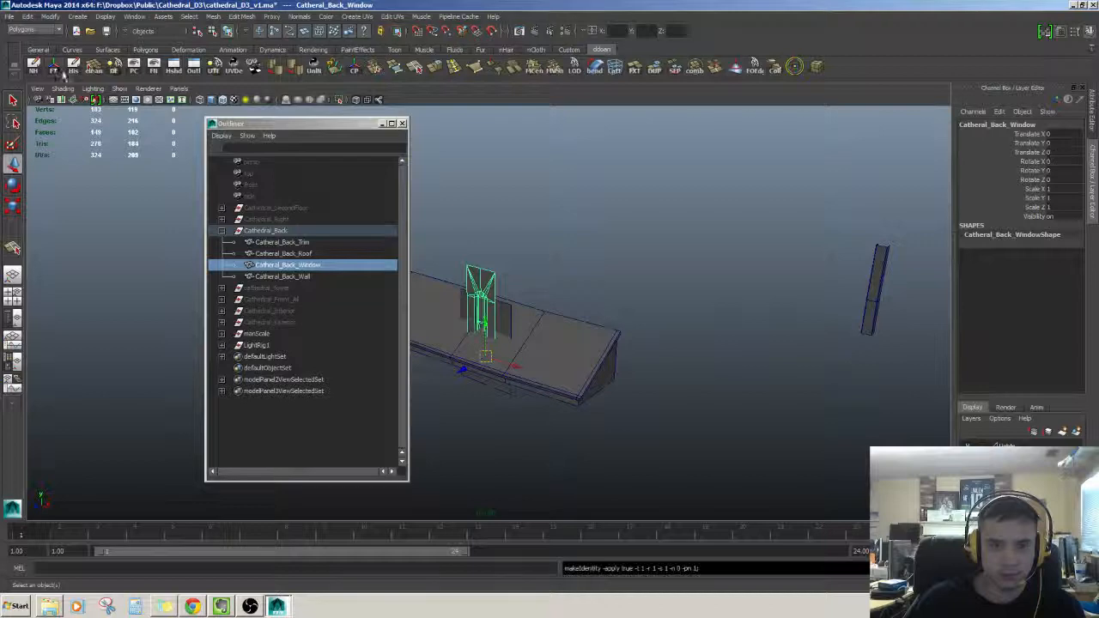
# Export Catheral_Back_Window as an FBX file, using the object's name as the file name, into the buildings folder.
pyautogui.doubleClick(290, 264)
pyautogui.hotkey('ctrl', 'c')
pyautogui.click(321, 264)
pyautogui.click(12, 16)
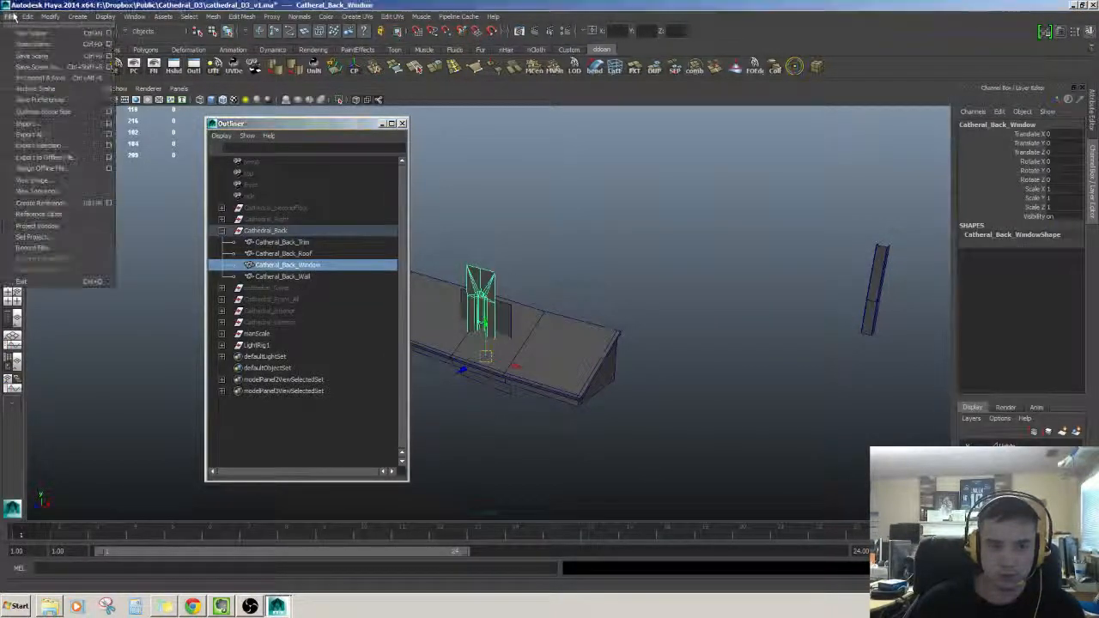
pyautogui.click(41, 145)
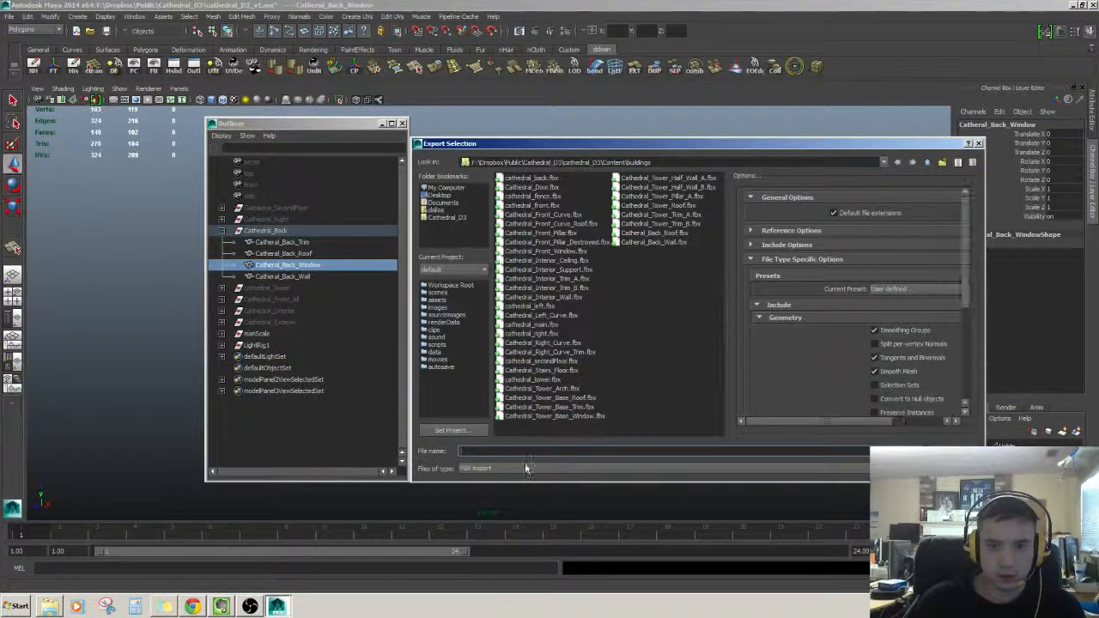
pyautogui.hotkey('ctrl', 'v')
pyautogui.press('Return')
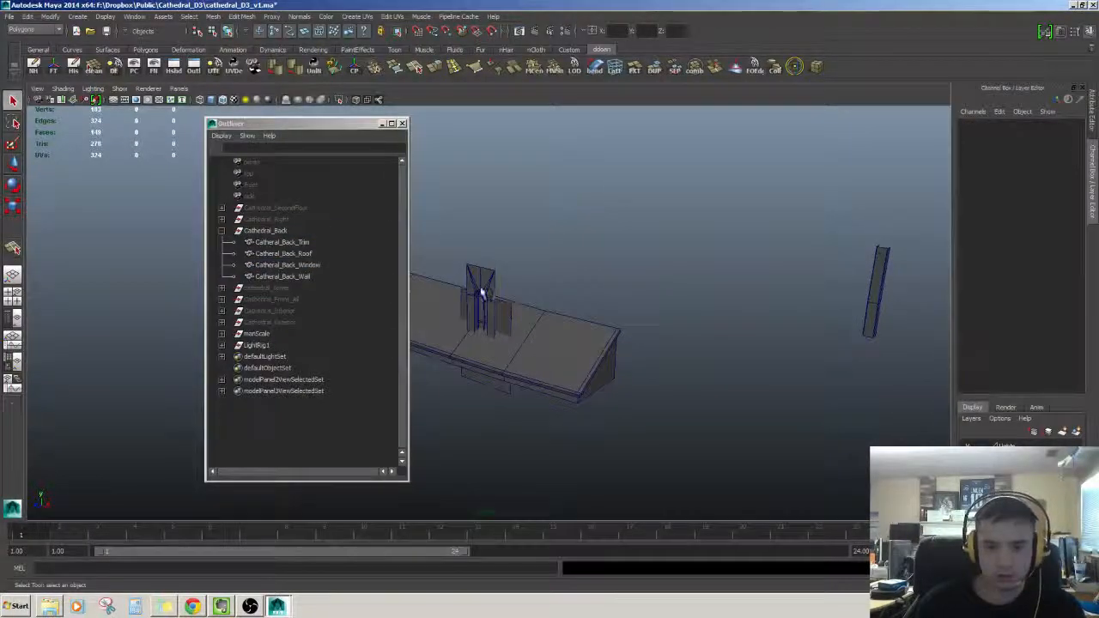
# Move Catheral_Back_Trim to the world origin at 0, 0, 0.
pyautogui.click(481, 292)
pyautogui.click(873, 309)
pyautogui.press('w')
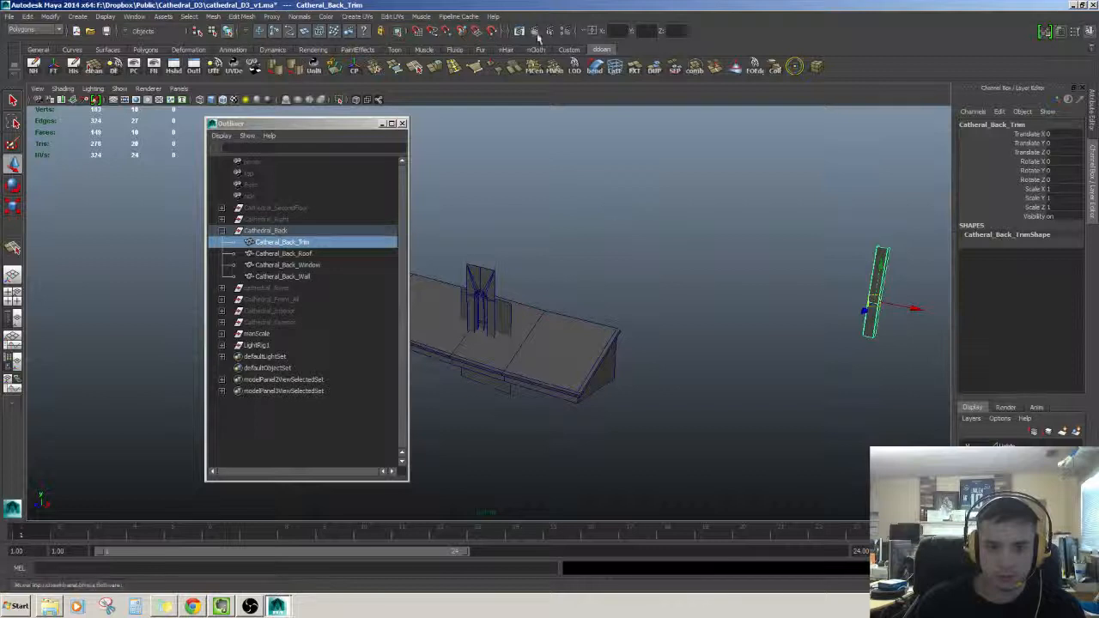
pyautogui.write('0')
pyautogui.press('Tab')
pyautogui.write('0')
pyautogui.press('Tab')
pyautogui.write('0')
pyautogui.press('Return')
pyautogui.keyDown('alt'); pyautogui.moveTo(700, 192); pyautogui.dragTo(695, 196); pyautogui.keyUp('alt')
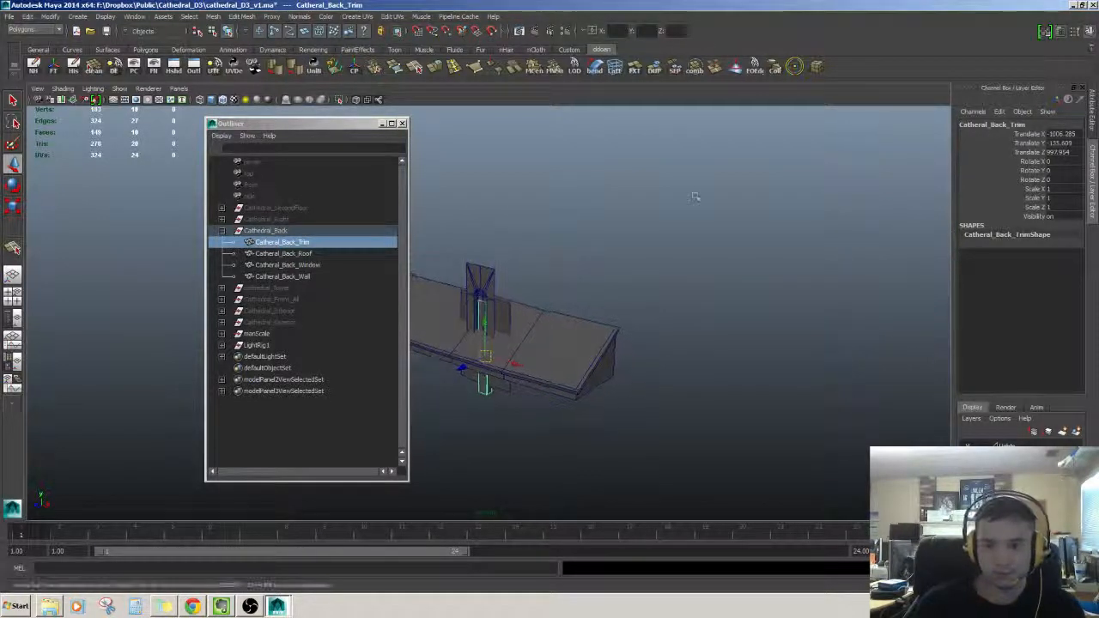
# Freeze the transformations of Catheral_Back_Trim and export it as an FBX file, using the object's name, into the buildings folder.
pyautogui.click(294, 243)
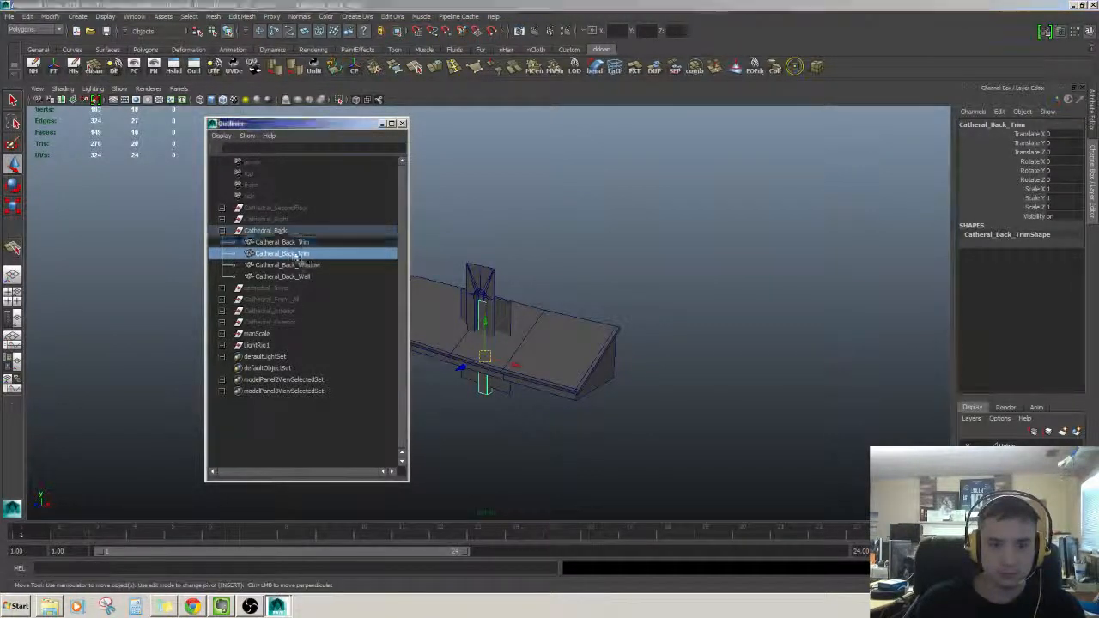
pyautogui.click(12, 19)
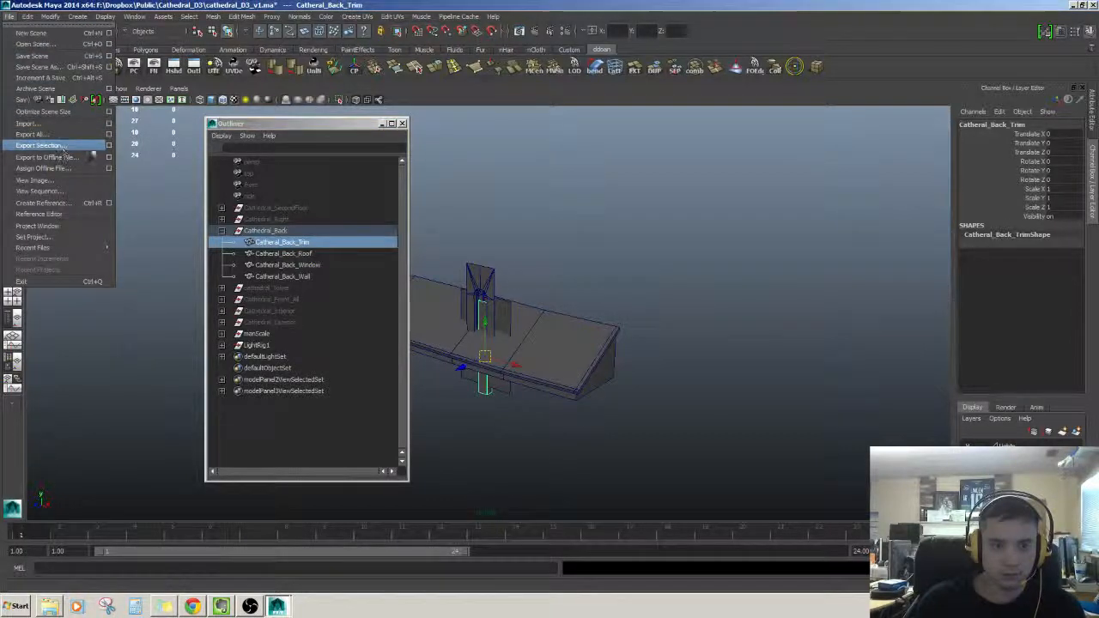
pyautogui.click(51, 152)
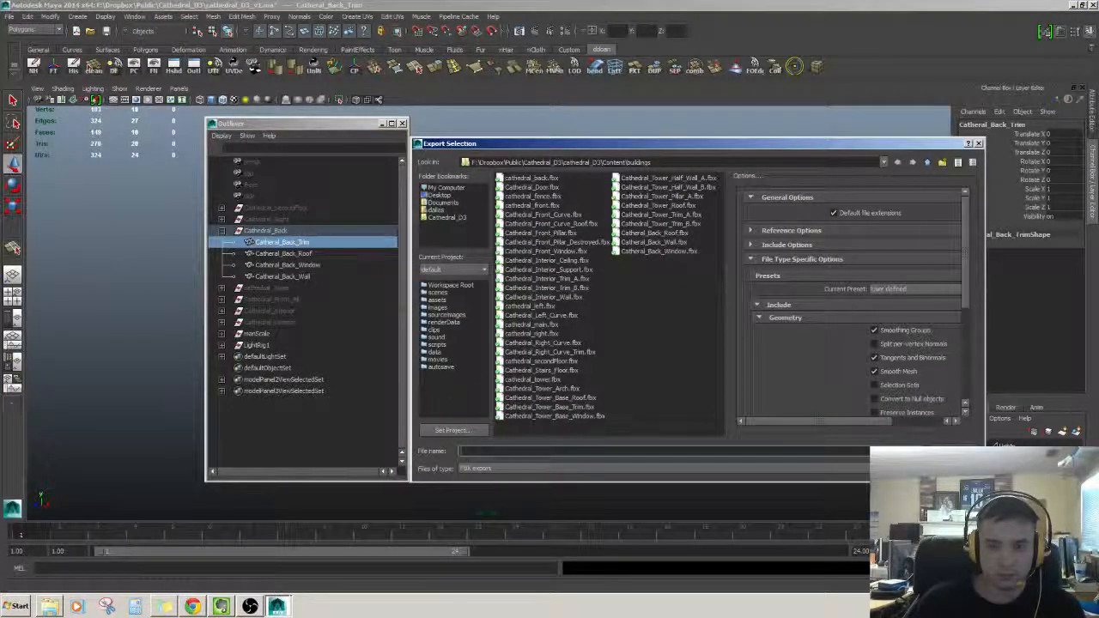
pyautogui.press('Escape')
pyautogui.doubleClick(294, 243)
pyautogui.click(301, 253)
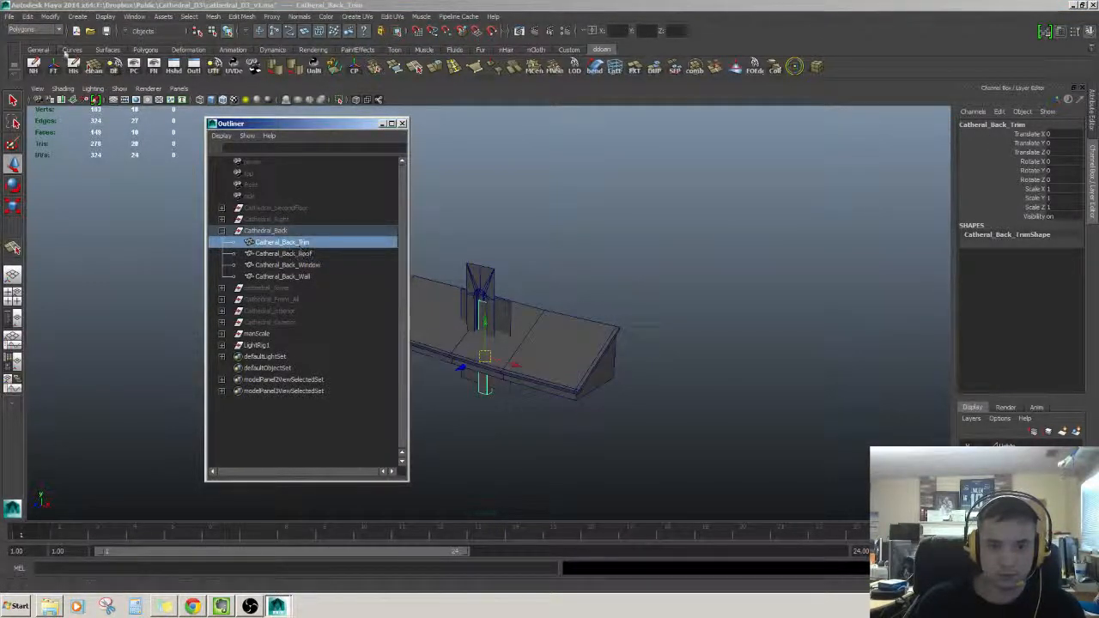
pyautogui.click(12, 17)
pyautogui.click(51, 152)
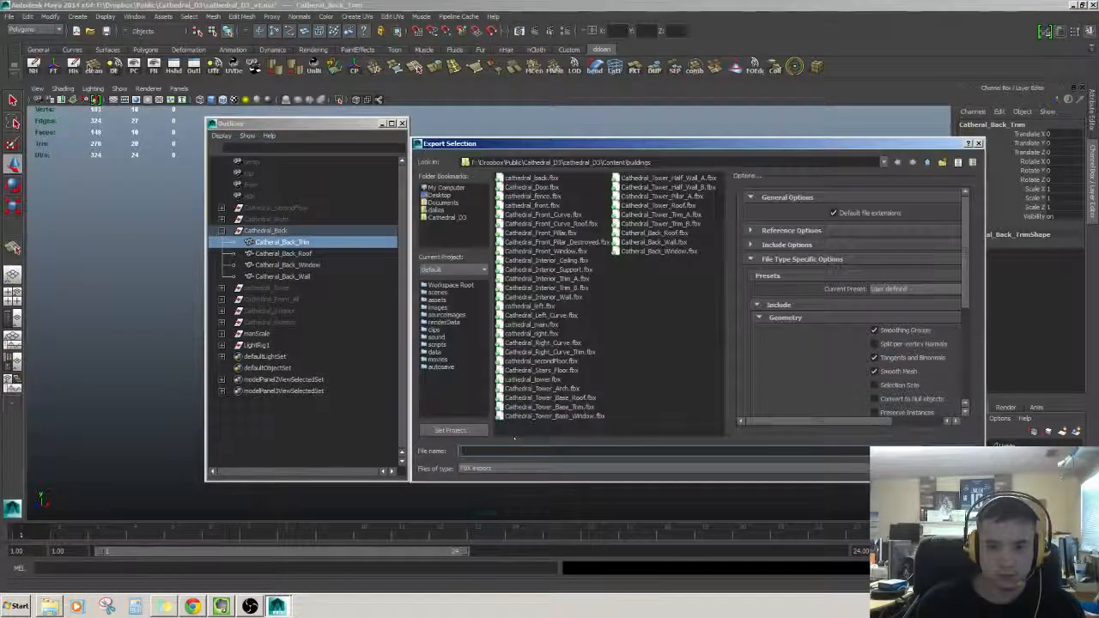
pyautogui.press('Return')
# Hide the finished Cathedral_Back group and unhide the Cathedral_Right group.
pyautogui.keyDown('alt'); pyautogui.moveTo(541, 271); pyautogui.dragTo(537, 299); pyautogui.keyUp('alt')
pyautogui.moveTo(462, 263); pyautogui.dragTo(552, 361)
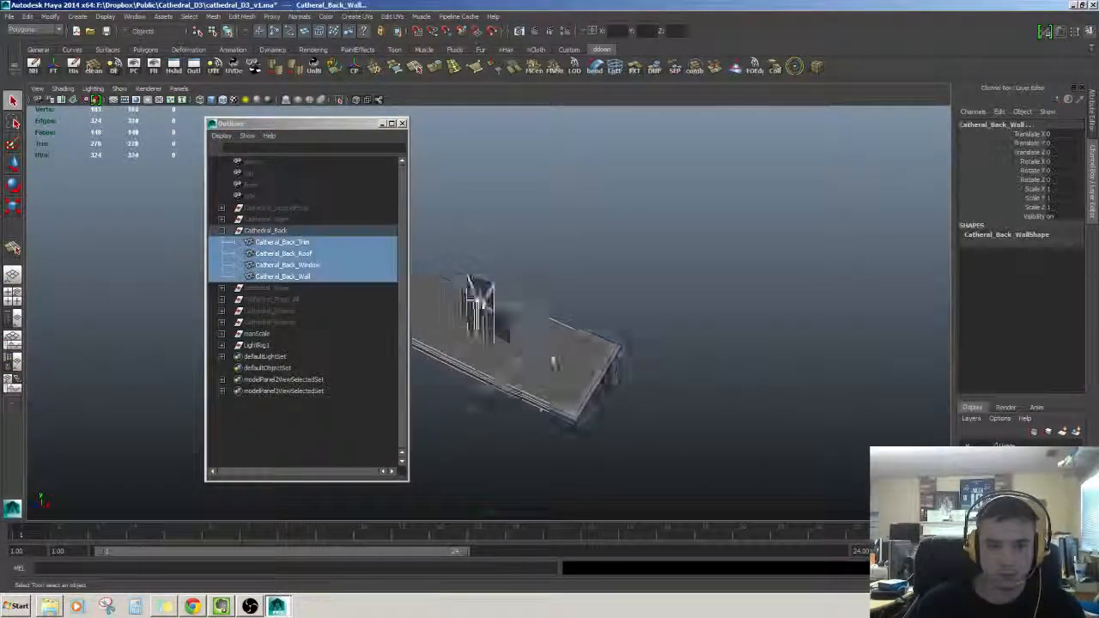
pyautogui.keyDown('alt'); pyautogui.moveTo(560, 291); pyautogui.dragTo(638, 309, button='middle'); pyautogui.keyUp('alt')
pyautogui.press('w')
pyautogui.click(637, 309)
pyautogui.click(274, 230)
pyautogui.click(221, 231)
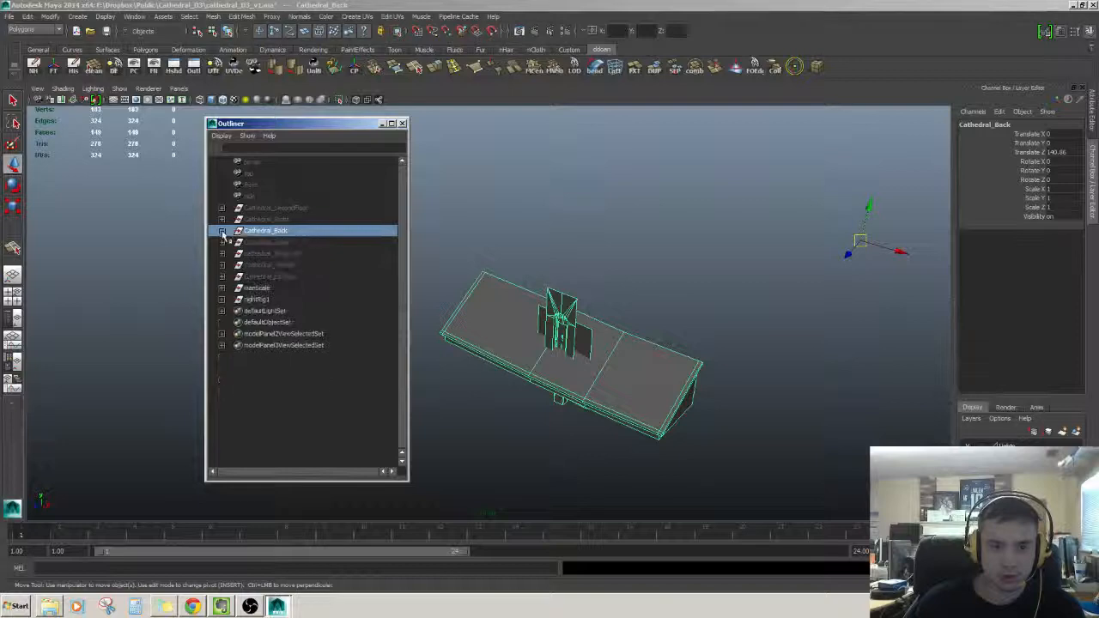
pyautogui.hotkey('ctrl', 'h')
pyautogui.click(301, 221)
pyautogui.hotkey('shift', 'h')
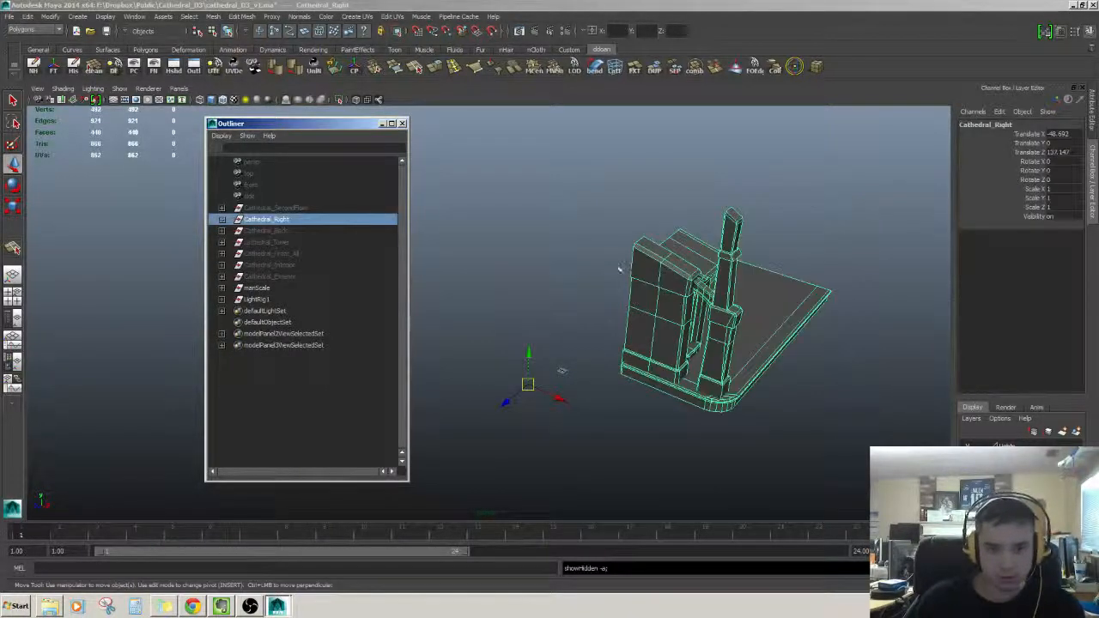
# Examine the Cathedral_Right pieces around the wall pillar from several angles.
pyautogui.click(601, 275)
pyautogui.keyDown('alt'); pyautogui.moveTo(574, 371); pyautogui.dragTo(513, 385); pyautogui.keyUp('alt')
pyautogui.click(278, 232)
pyautogui.click(608, 294)
pyautogui.moveTo(607, 294)
pyautogui.keyDown('alt'); pyautogui.mouseDown()
pyautogui.moveTo(646, 311)
pyautogui.moveTo(604, 272)
pyautogui.mouseUp(); pyautogui.keyUp('alt')
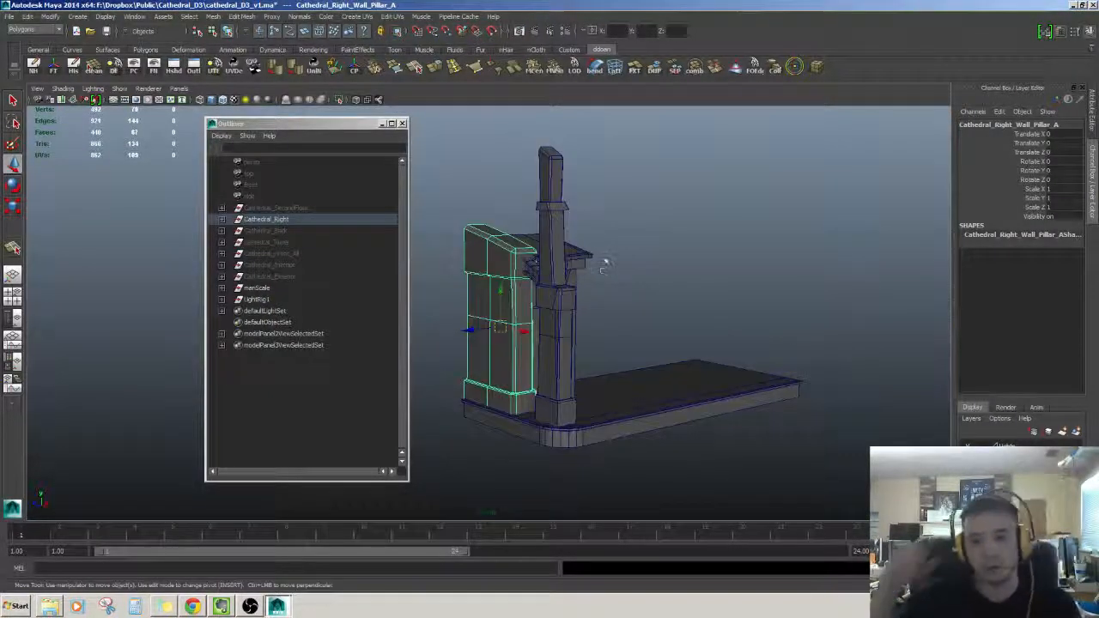
pyautogui.click(636, 270)
pyautogui.click(526, 310)
pyautogui.keyDown('alt'); pyautogui.moveTo(529, 308); pyautogui.dragTo(721, 292, button='right'); pyautogui.keyUp('alt')
# Expand the Cathedral_Right group and move Cathedral_Right_Window to the world origin at 0, 0, 0.
pyautogui.click(220, 218)
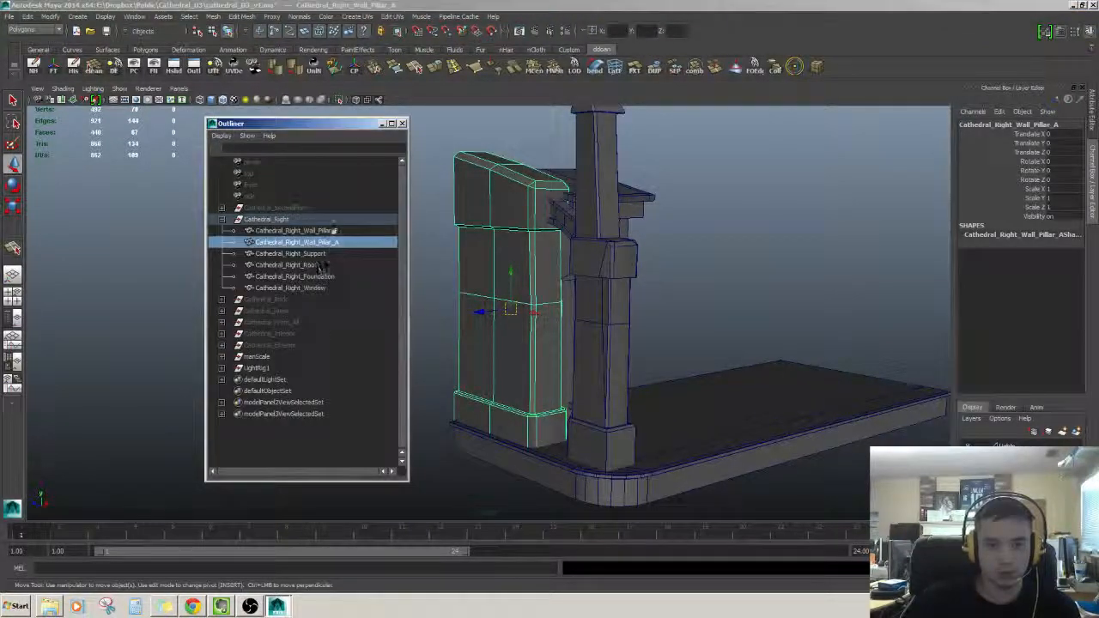
pyautogui.click(292, 288)
pyautogui.press('f')
pyautogui.keyDown('alt'); pyautogui.moveTo(616, 284); pyautogui.dragTo(672, 280); pyautogui.keyUp('alt')
pyautogui.keyDown('alt'); pyautogui.moveTo(672, 280); pyautogui.dragTo(506, 259, button='right'); pyautogui.keyUp('alt')
pyautogui.keyDown('alt'); pyautogui.moveTo(507, 258); pyautogui.dragTo(747, 252); pyautogui.keyUp('alt')
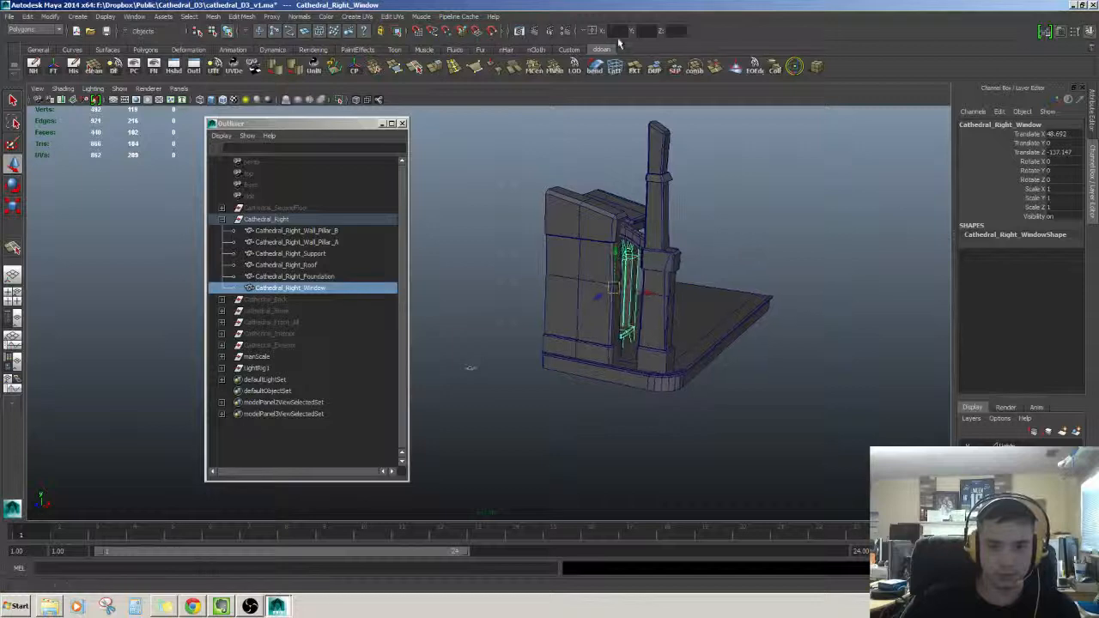
pyautogui.click(616, 32)
pyautogui.write('0')
pyautogui.press('Return')
# Freeze the transformations of Cathedral_Right_Window.
pyautogui.keyDown('alt'); pyautogui.moveTo(600, 292); pyautogui.dragTo(658, 252); pyautogui.keyUp('alt')
pyautogui.keyDown('alt'); pyautogui.moveTo(658, 252); pyautogui.dragTo(622, 241, button='right'); pyautogui.keyUp('alt')
pyautogui.keyDown('alt'); pyautogui.moveTo(623, 241); pyautogui.dragTo(645, 237); pyautogui.keyUp('alt')
pyautogui.click(54, 69)
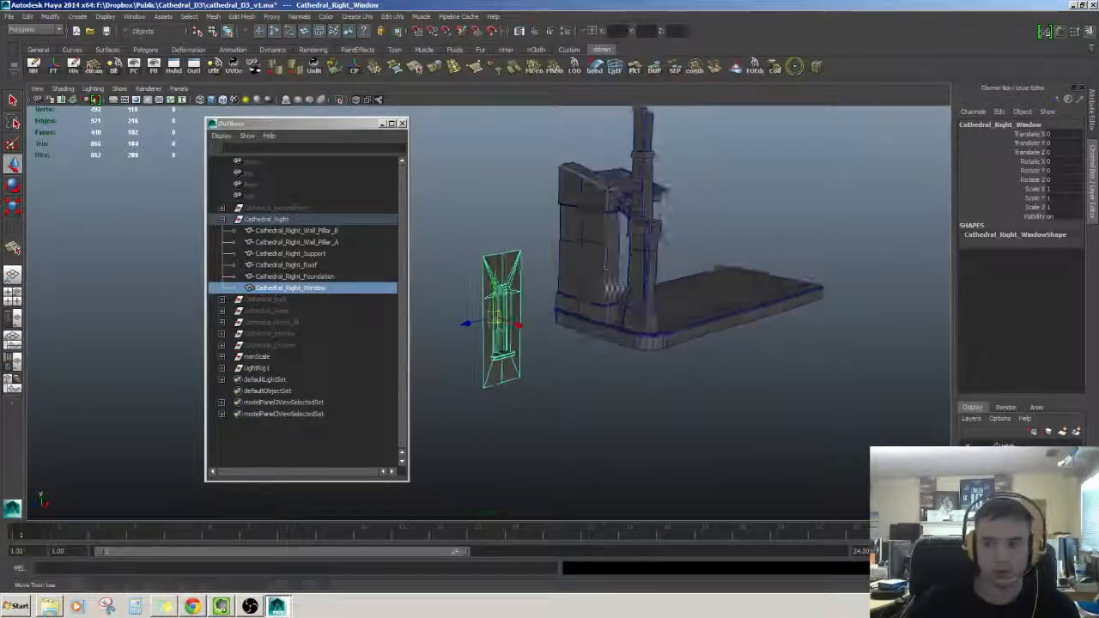
# Export Cathedral_Right_Window as an FBX file named Cathedral_Right_Window into the buildings folder.
pyautogui.click(326, 279)
pyautogui.click(322, 287)
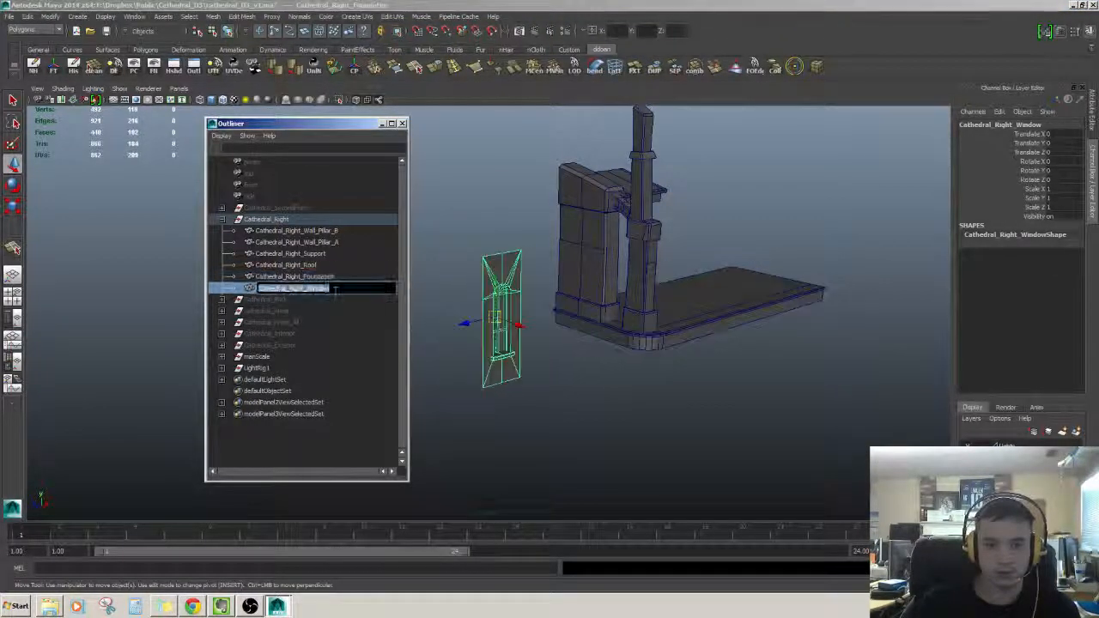
pyautogui.keyDown('alt'); pyautogui.moveTo(497, 291); pyautogui.dragTo(552, 289); pyautogui.keyUp('alt')
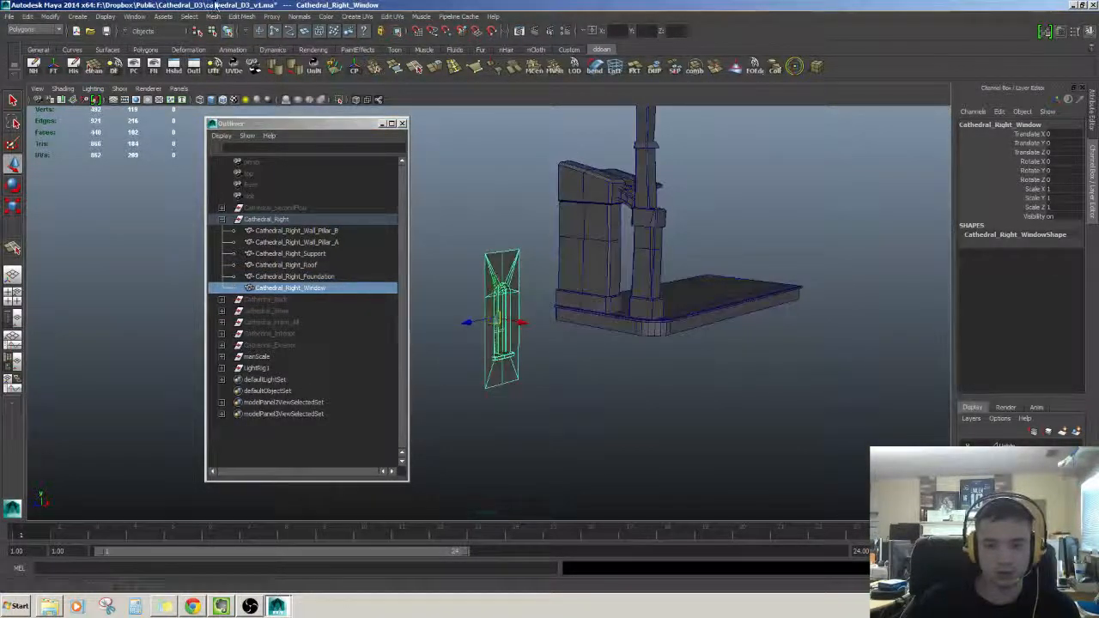
pyautogui.click(9, 16)
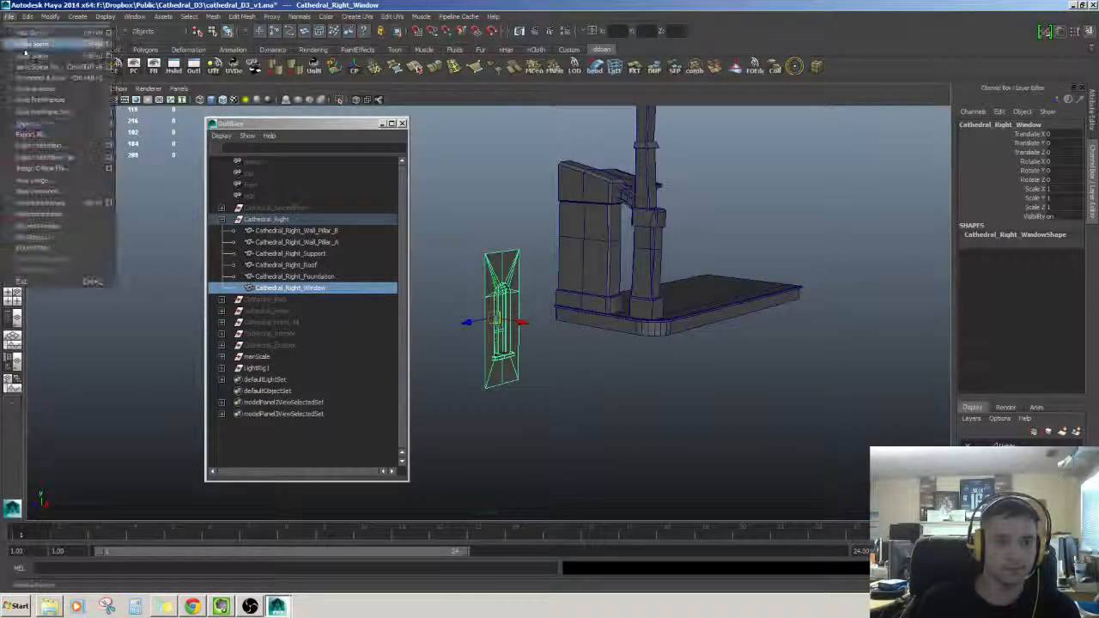
pyautogui.click(62, 145)
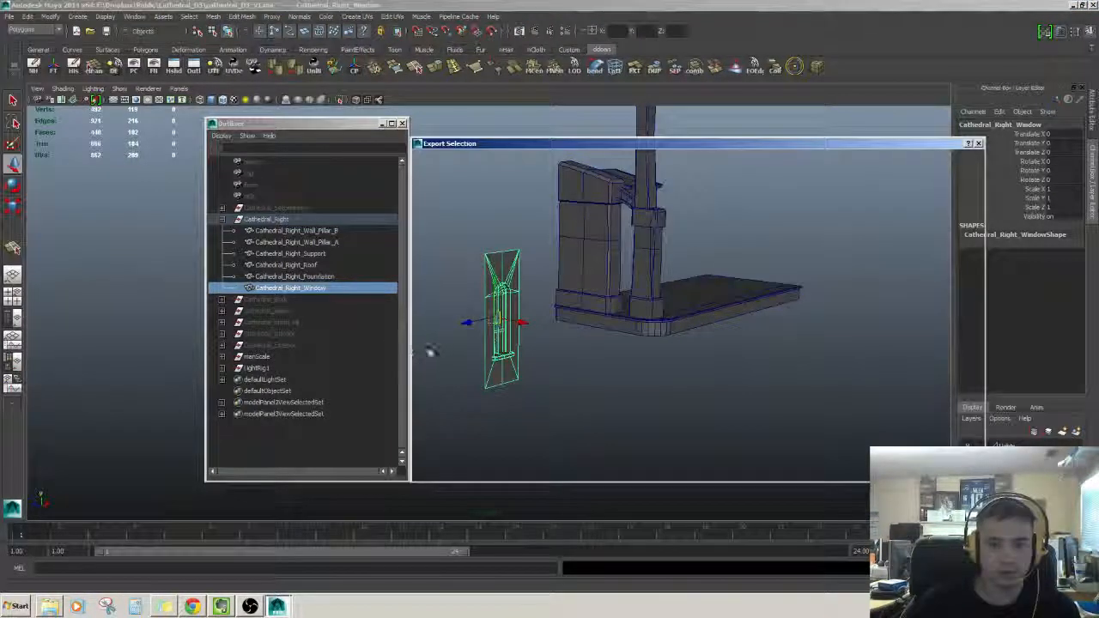
pyautogui.press('Return')
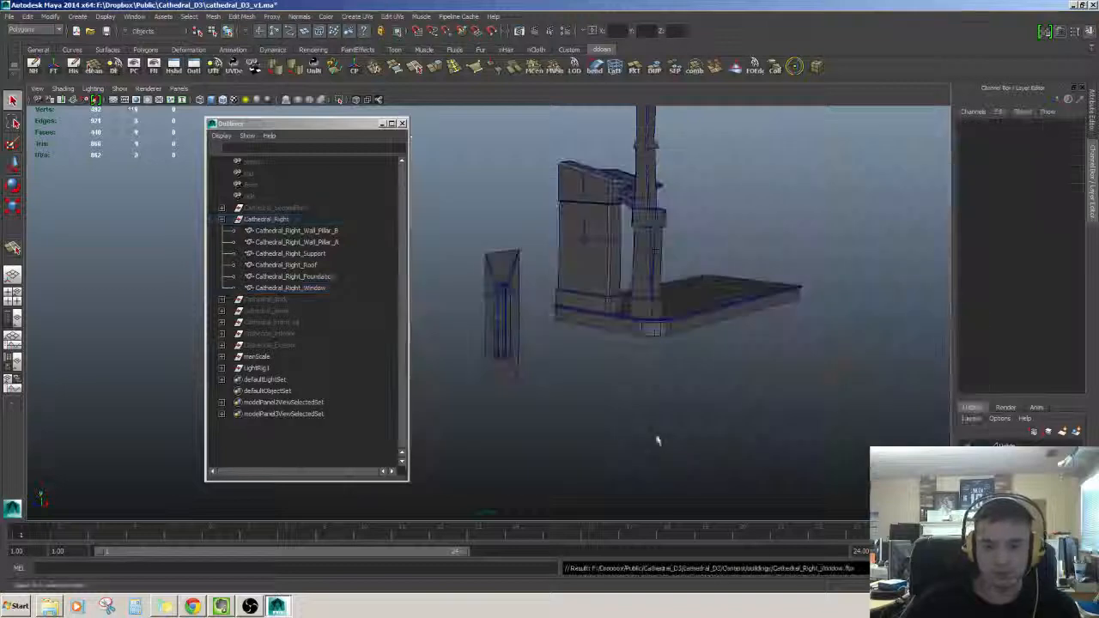
# Select Cathedral_Right_Wall_Pillar_A and move it to the world origin at 0, 0, 0.
pyautogui.click(563, 278)
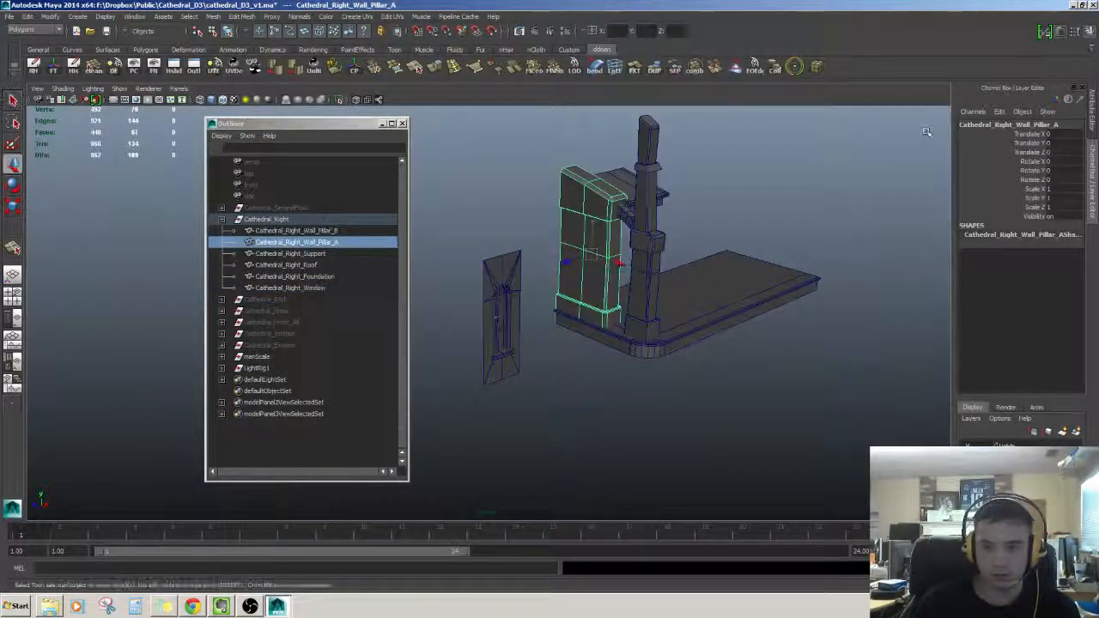
pyautogui.click(306, 249)
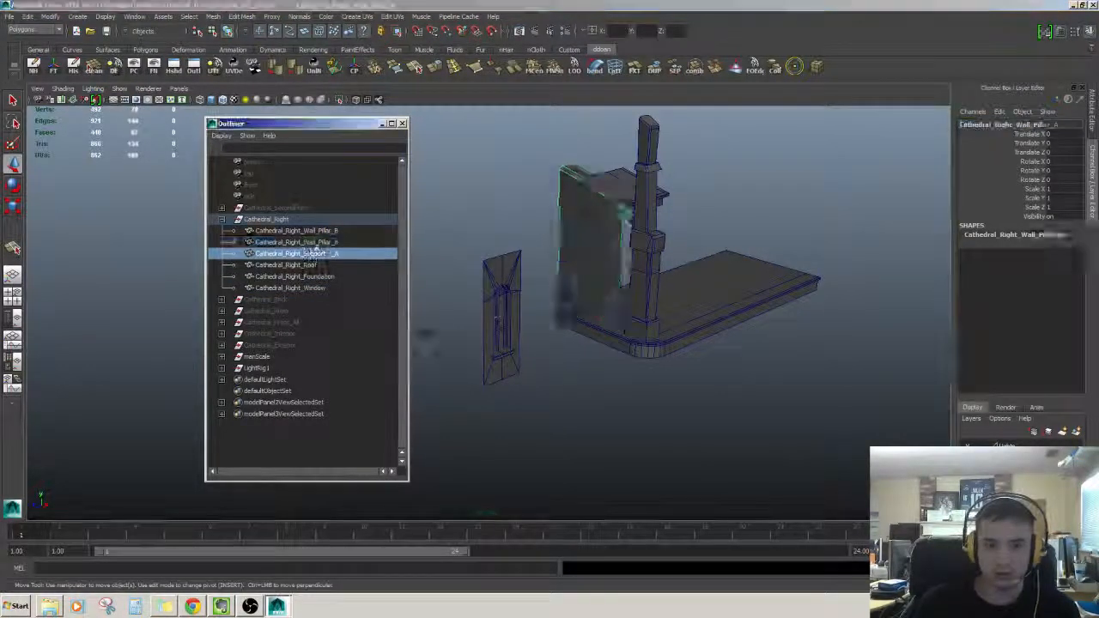
pyautogui.doubleClick(312, 242)
pyautogui.click(564, 217)
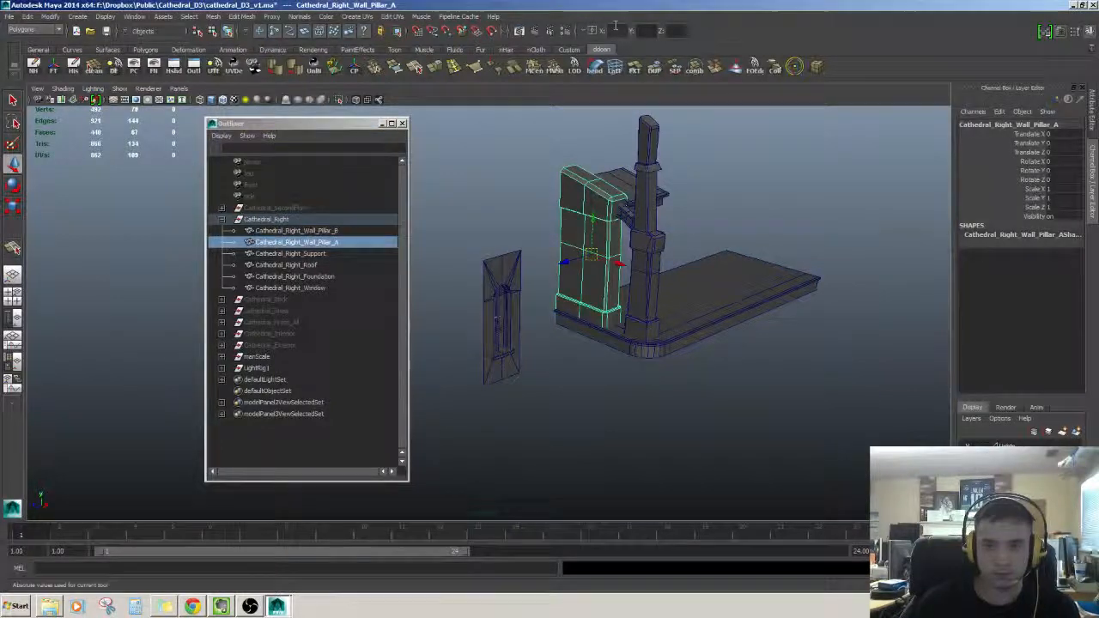
pyautogui.write('0')
pyautogui.press('Tab')
pyautogui.write('0')
pyautogui.press('Tab')
pyautogui.write('0')
pyautogui.press('Return')
# Place the pivot of Cathedral_Right_Wall_Pillar_A at its base and move the pillar to the world origin from that pivot.
pyautogui.scroll(3, 534, 257)
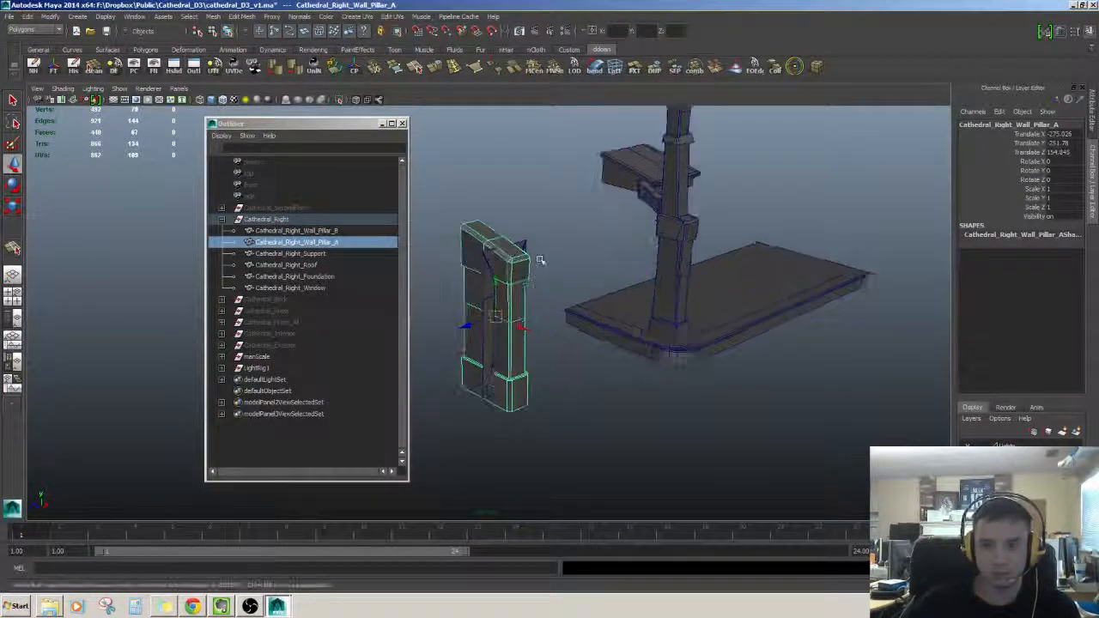
pyautogui.moveTo(524, 321)
pyautogui.keyDown('alt'); pyautogui.mouseDown()
pyautogui.moveTo(479, 318)
pyautogui.moveTo(494, 309)
pyautogui.moveTo(507, 320)
pyautogui.mouseUp(); pyautogui.keyUp('alt')
pyautogui.keyDown('alt'); pyautogui.moveTo(604, 111); pyautogui.dragTo(625, 103); pyautogui.keyUp('alt')
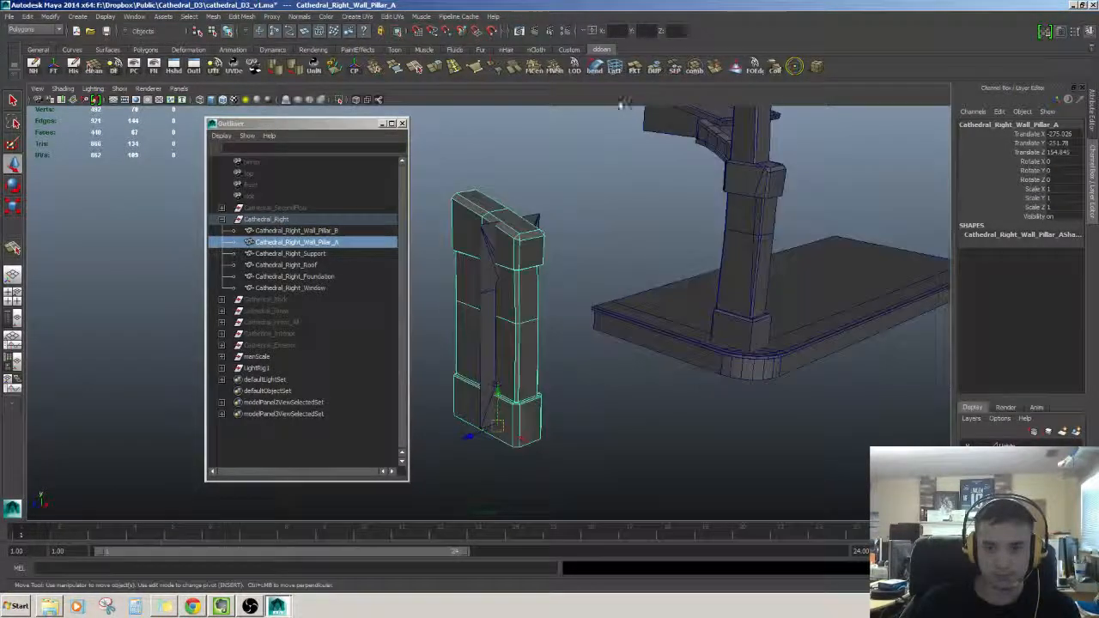
pyautogui.press('Return')
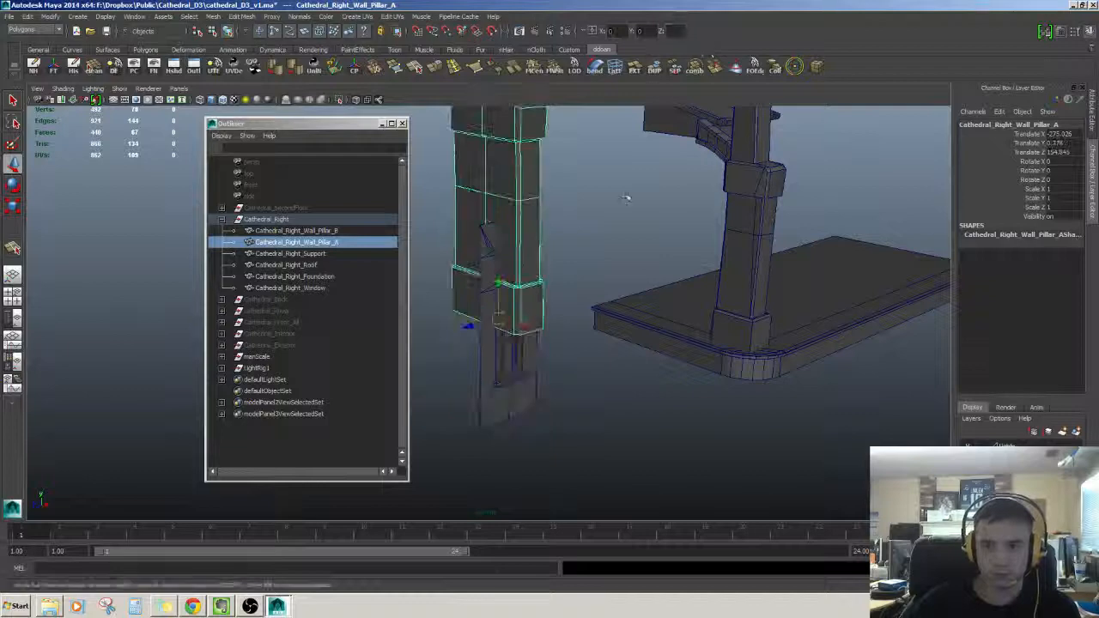
# Freeze the transformations of Cathedral_Right_Wall_Pillar_A and export it as an FBX file named Cathedral_Right_Wall_Pillar_A into the buildings folder.
pyautogui.keyDown('alt'); pyautogui.moveTo(627, 199); pyautogui.dragTo(553, 260, button='right'); pyautogui.keyUp('alt')
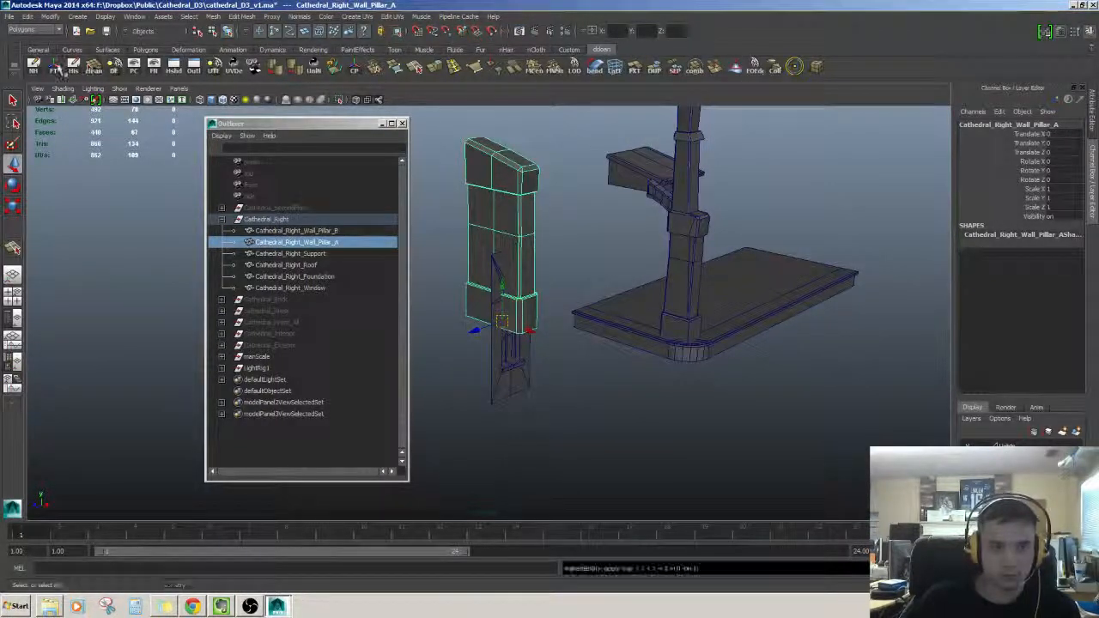
pyautogui.keyDown('alt'); pyautogui.moveTo(585, 232); pyautogui.dragTo(590, 255); pyautogui.keyUp('alt')
pyautogui.doubleClick(319, 245)
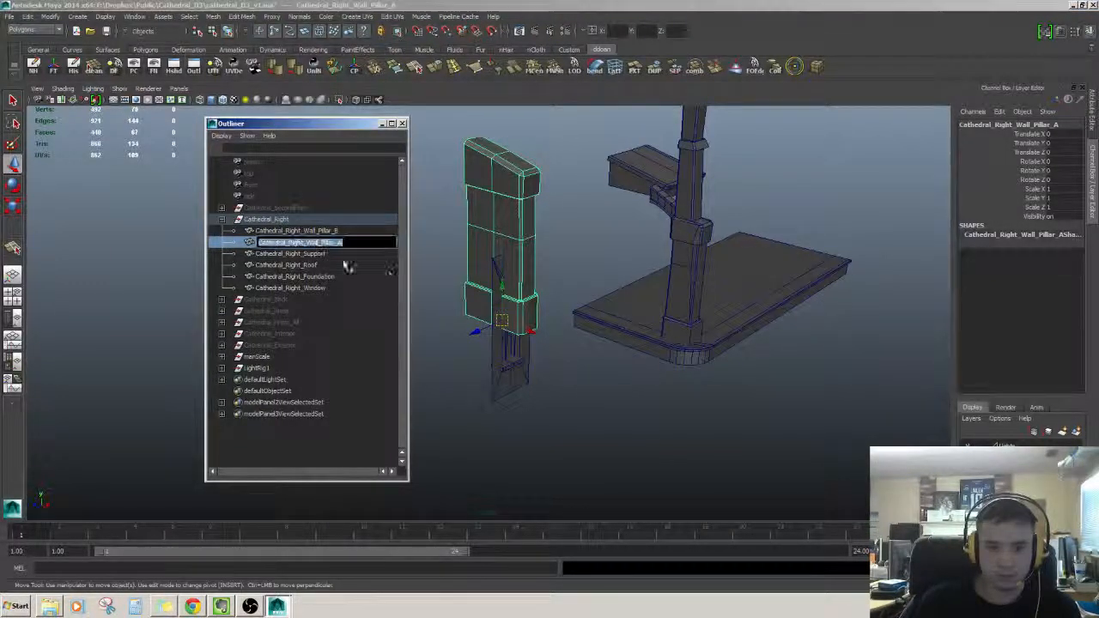
pyautogui.click(416, 263)
pyautogui.click(335, 244)
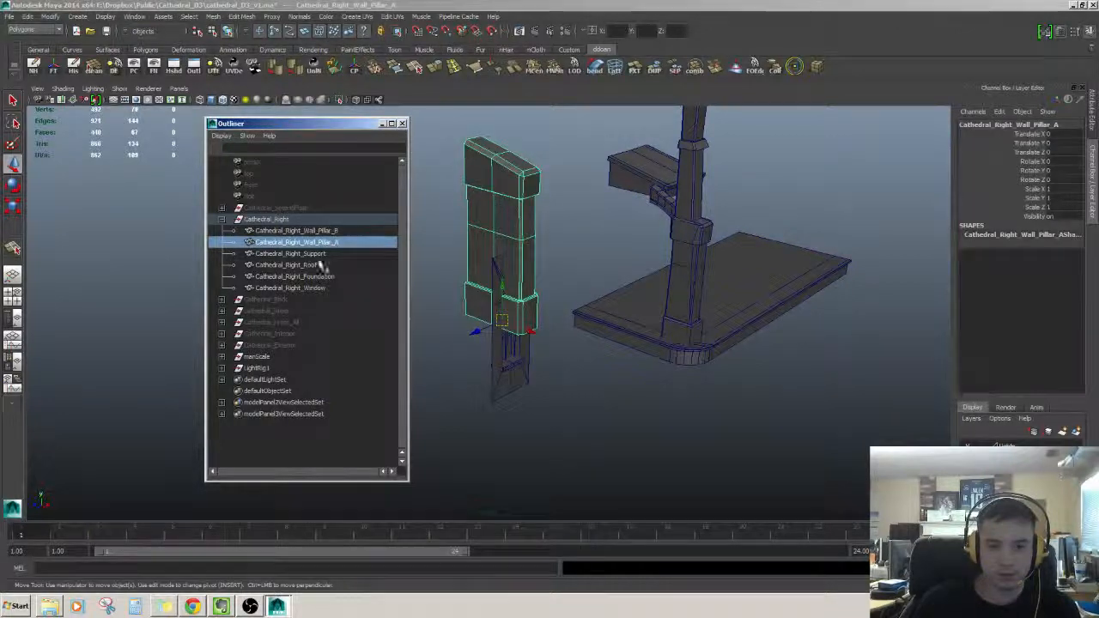
pyautogui.click(9, 18)
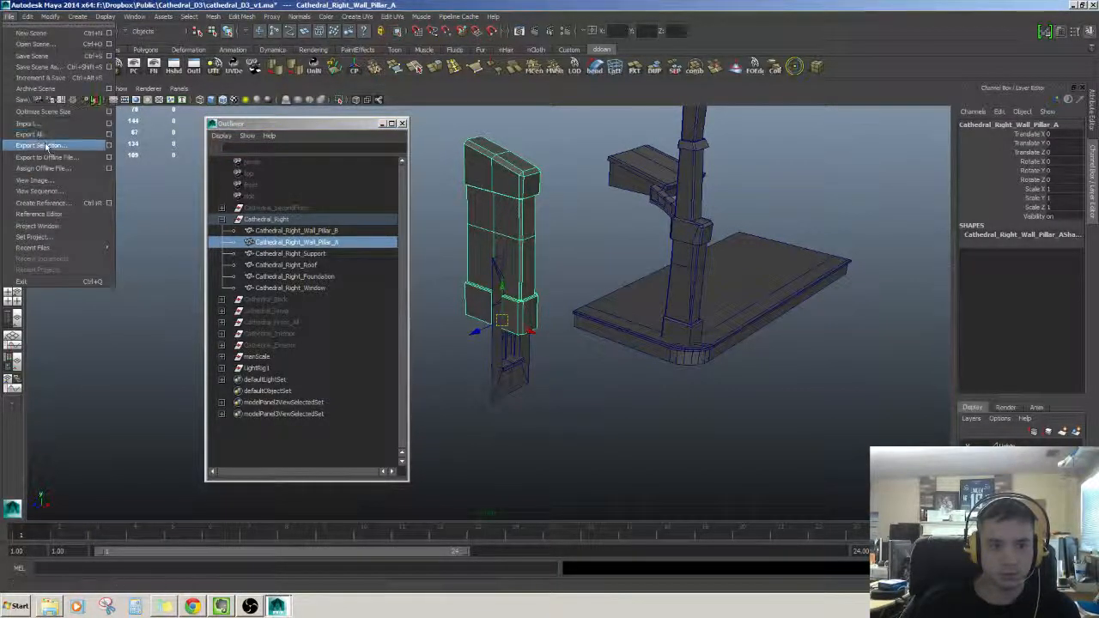
pyautogui.click(34, 144)
pyautogui.press('Return')
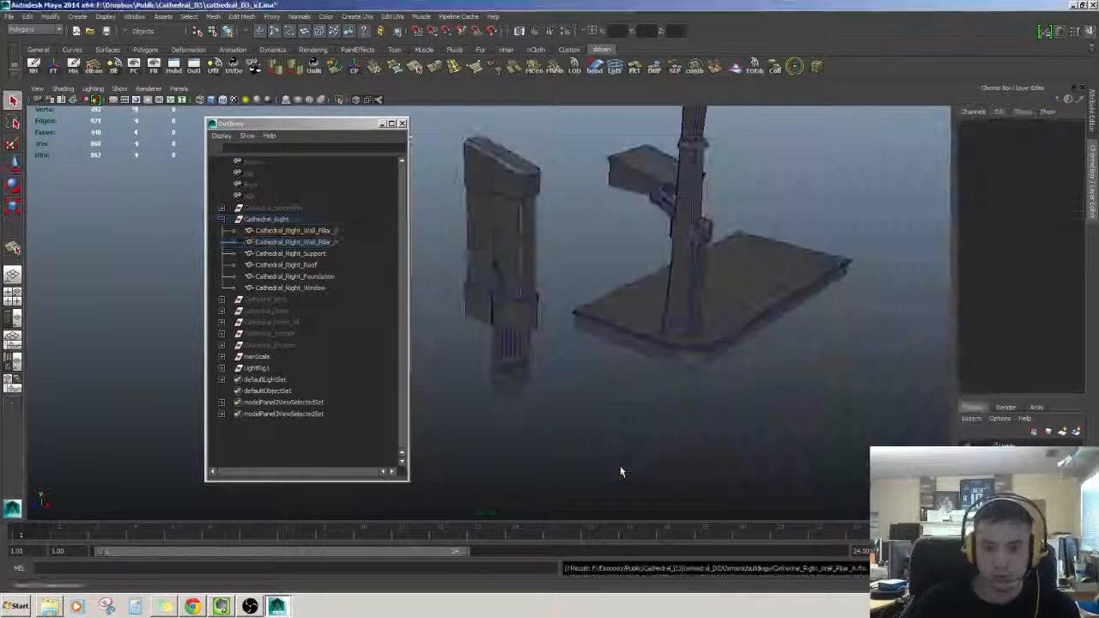
# Reorder Cathedral_Right_Wall_Pillar_A to sit between the foundation and the window in the Cathedral_Right group.
pyautogui.click(292, 242)
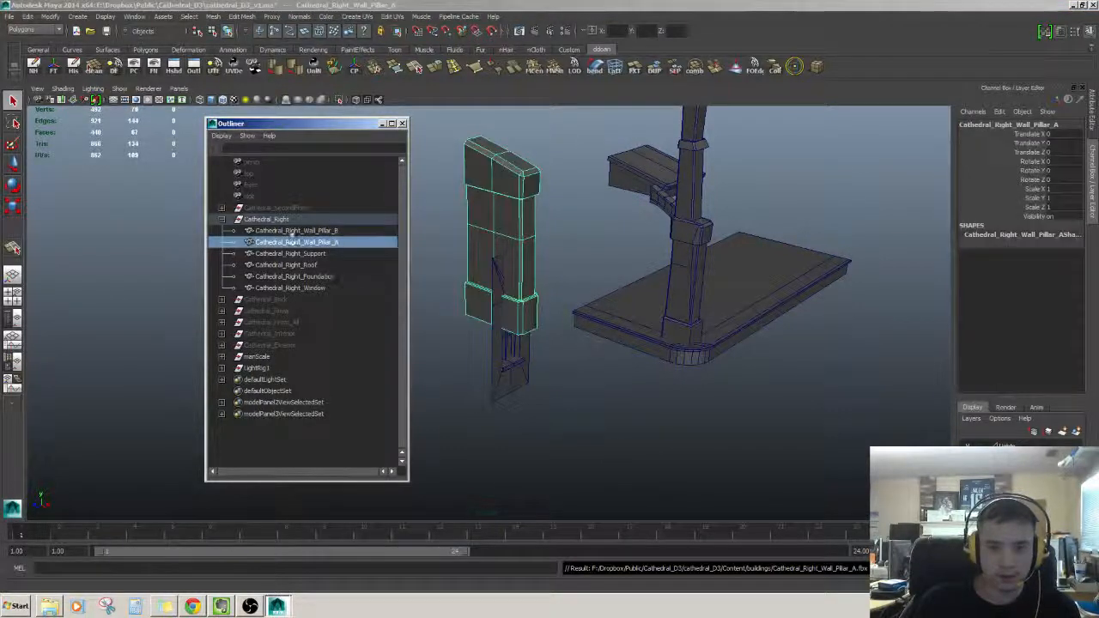
pyautogui.moveTo(335, 285)
pyautogui.mouseDown(button='middle')
pyautogui.moveTo(327, 294)
pyautogui.moveTo(338, 283)
pyautogui.mouseUp(button='middle')
# Move Cathedral_Right_Foundation to the world origin and freeze its transformations.
pyautogui.click(339, 266)
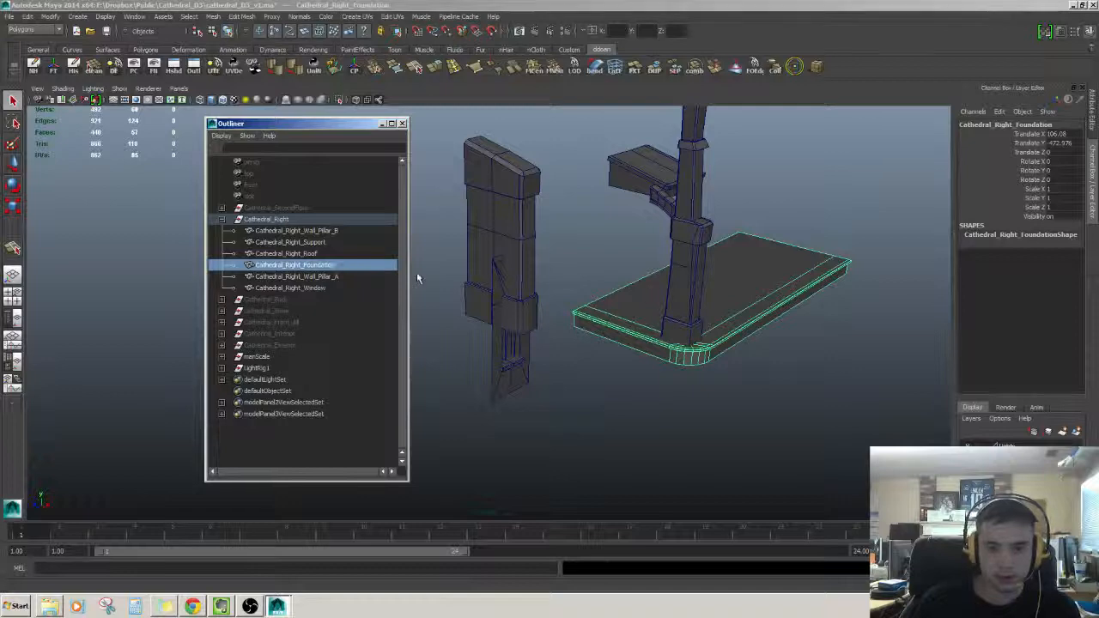
pyautogui.press('w')
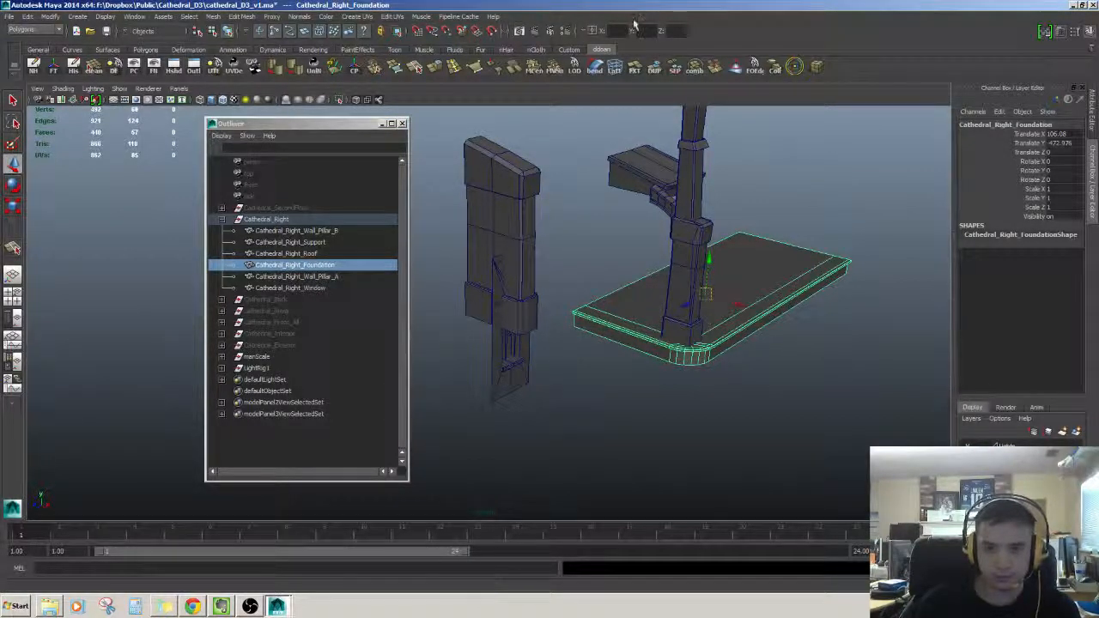
pyautogui.press('z')
pyautogui.keyDown('alt'); pyautogui.moveTo(694, 258); pyautogui.dragTo(704, 251); pyautogui.keyUp('alt')
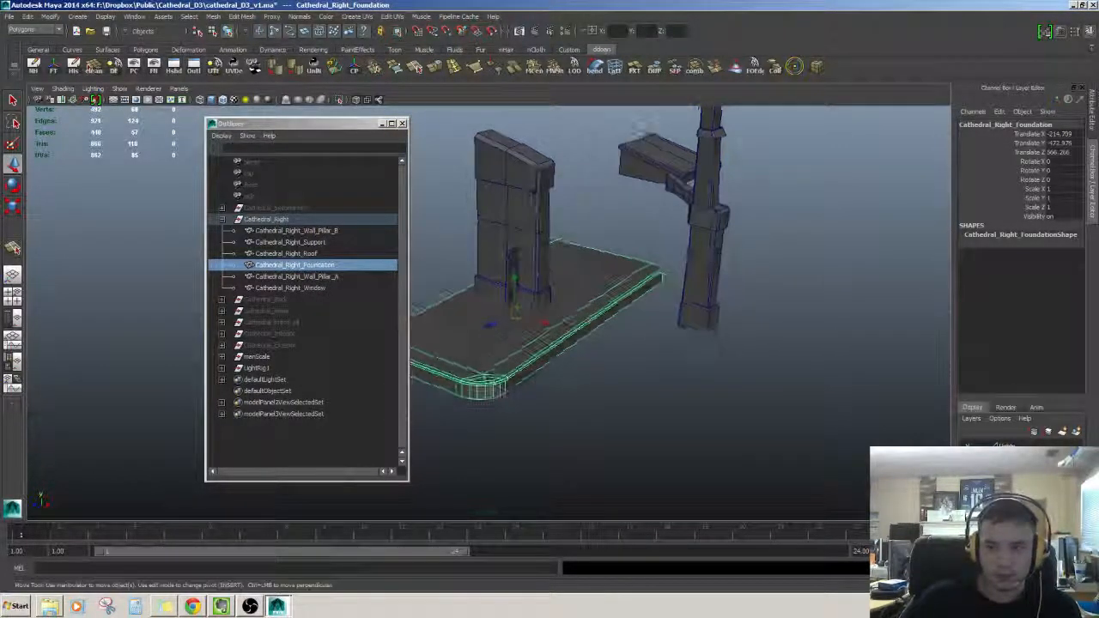
pyautogui.click(53, 67)
pyautogui.keyDown('alt'); pyautogui.moveTo(481, 283); pyautogui.dragTo(431, 297); pyautogui.keyUp('alt')
# Export Cathedral_Right_Foundation as an FBX file named Cathedral_Right_Foundation into the buildings folder.
pyautogui.click(318, 278)
pyautogui.click(321, 267)
pyautogui.click(331, 276)
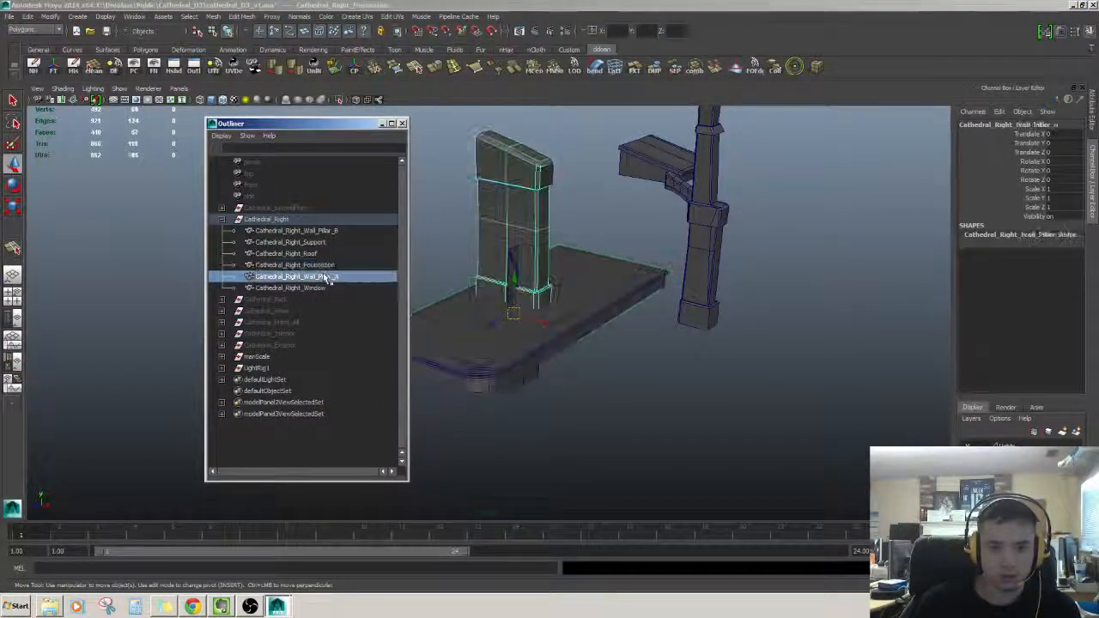
pyautogui.click(324, 265)
pyautogui.click(9, 16)
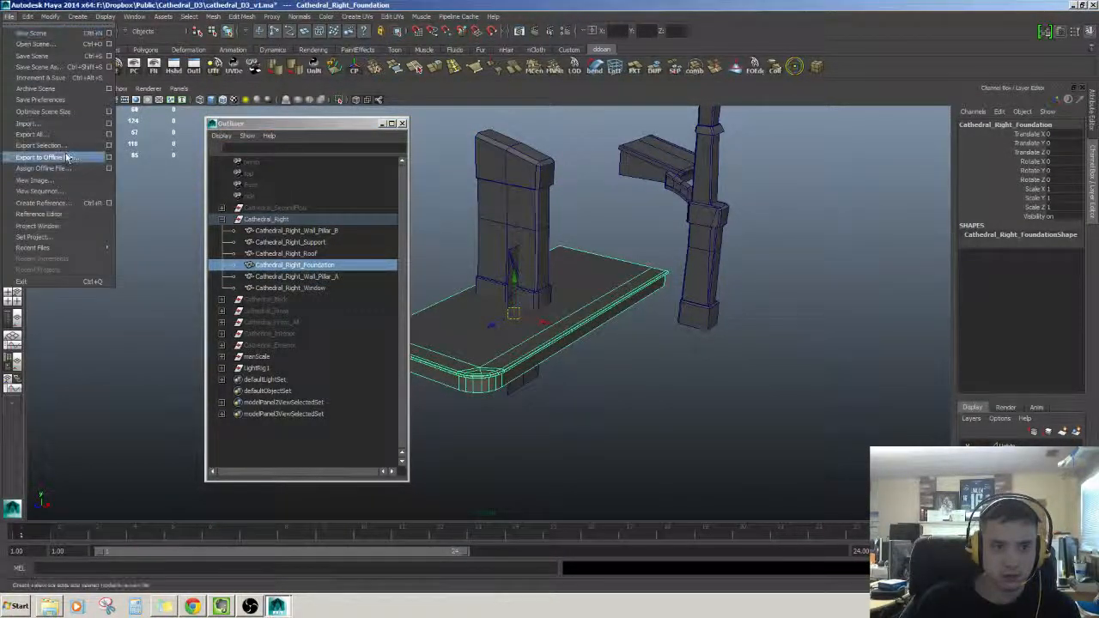
pyautogui.click(43, 155)
pyautogui.press('Return')
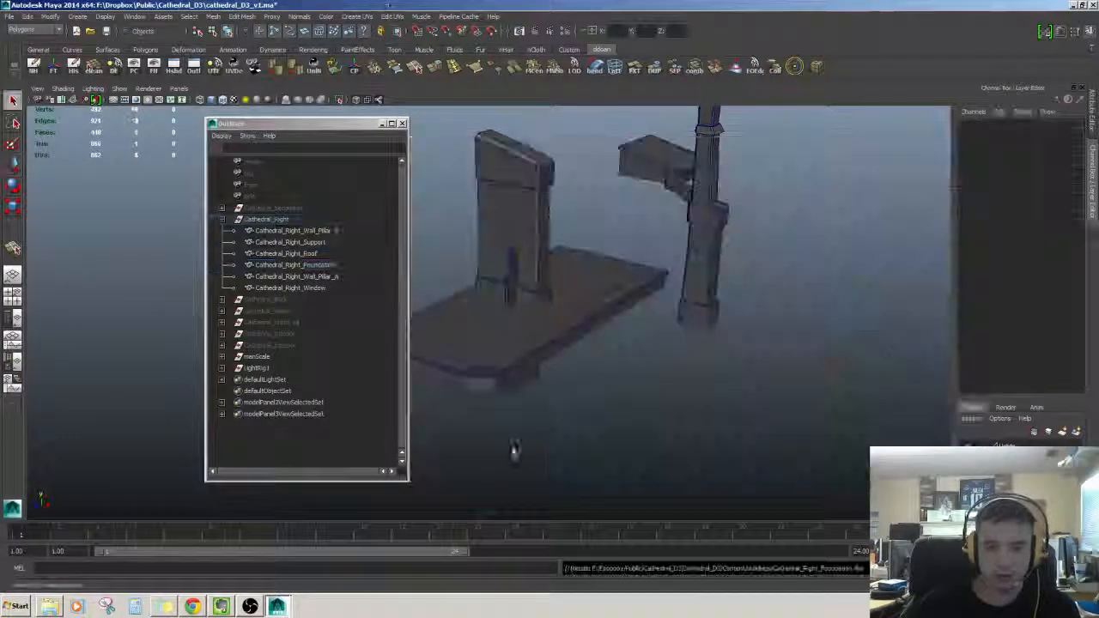
# Move Cathedral_Right_Roof to the world origin.
pyautogui.click(314, 265)
pyautogui.click(292, 253)
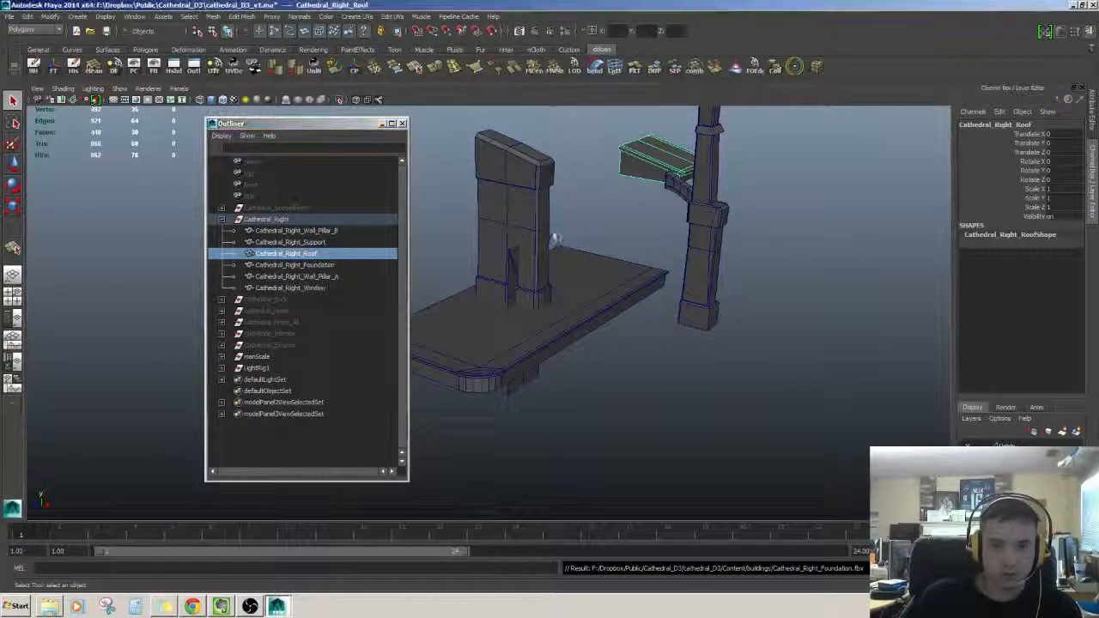
pyautogui.keyDown('alt'); pyautogui.moveTo(555, 238); pyautogui.dragTo(528, 256); pyautogui.keyUp('alt')
pyautogui.doubleClick(292, 253)
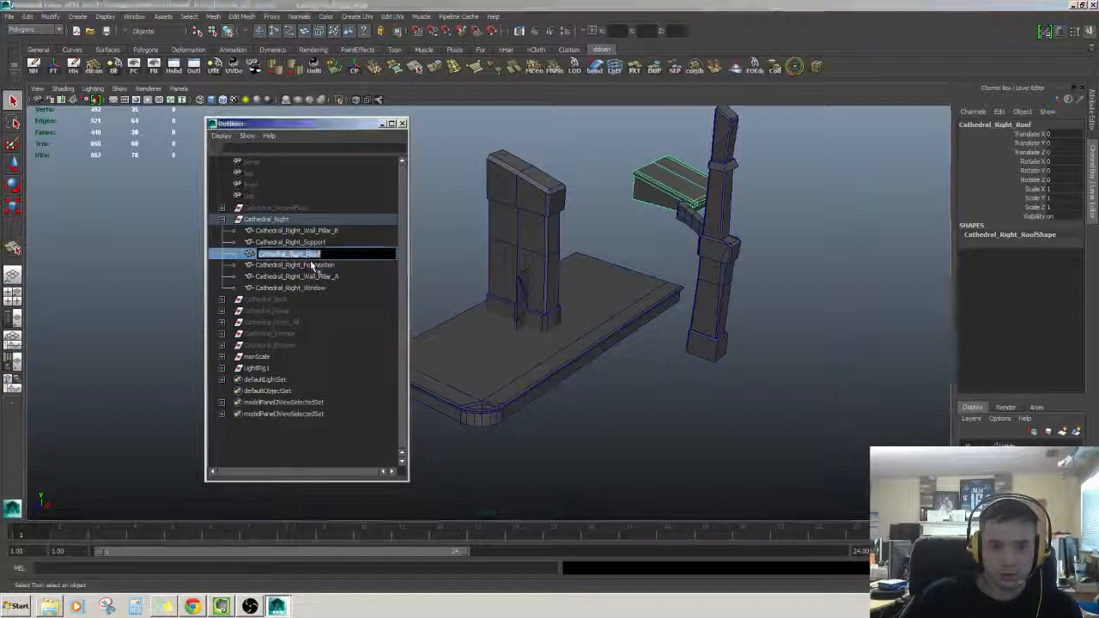
pyautogui.press('w')
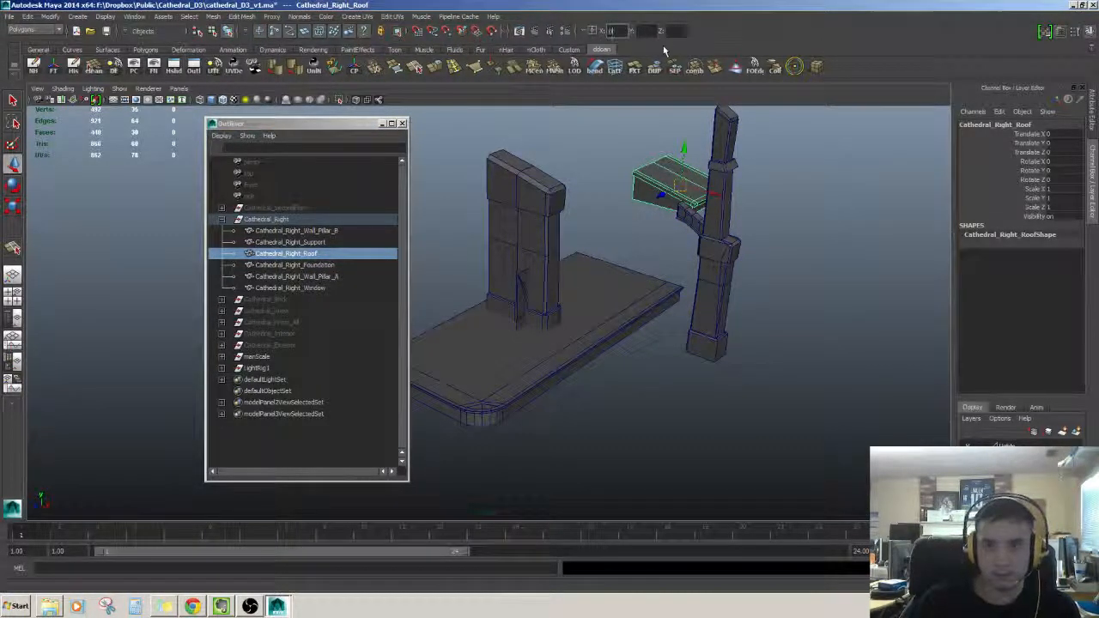
pyautogui.press('Tab')
pyautogui.write('0')
pyautogui.press('Tab')
pyautogui.write('0')
pyautogui.press('Return')
pyautogui.keyDown('alt'); pyautogui.moveTo(627, 318); pyautogui.dragTo(603, 209); pyautogui.keyUp('alt')
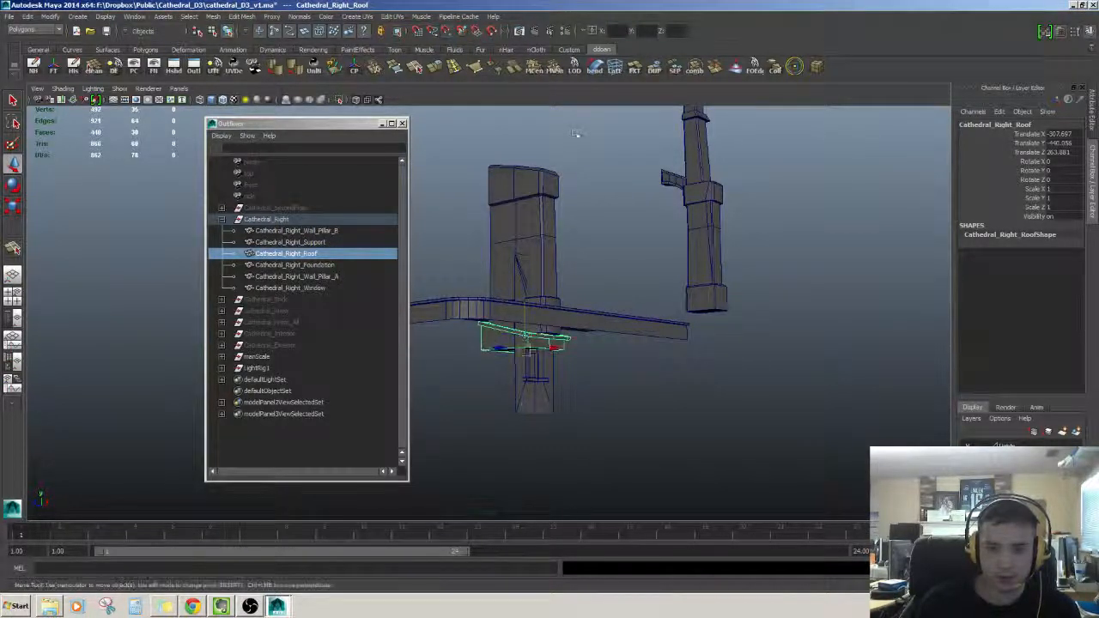
pyautogui.hotkey('ctrl', 'z')
pyautogui.keyDown('alt'); pyautogui.moveTo(732, 112); pyautogui.dragTo(741, 174); pyautogui.keyUp('alt')
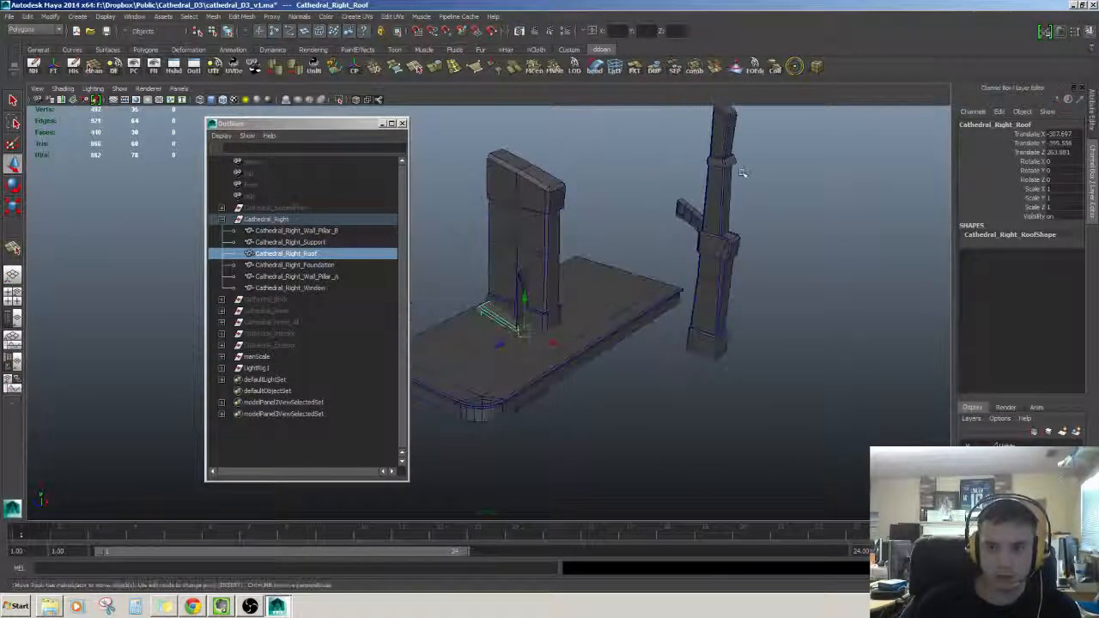
pyautogui.keyDown('alt'); pyautogui.moveTo(639, 241); pyautogui.dragTo(636, 213); pyautogui.keyUp('alt')
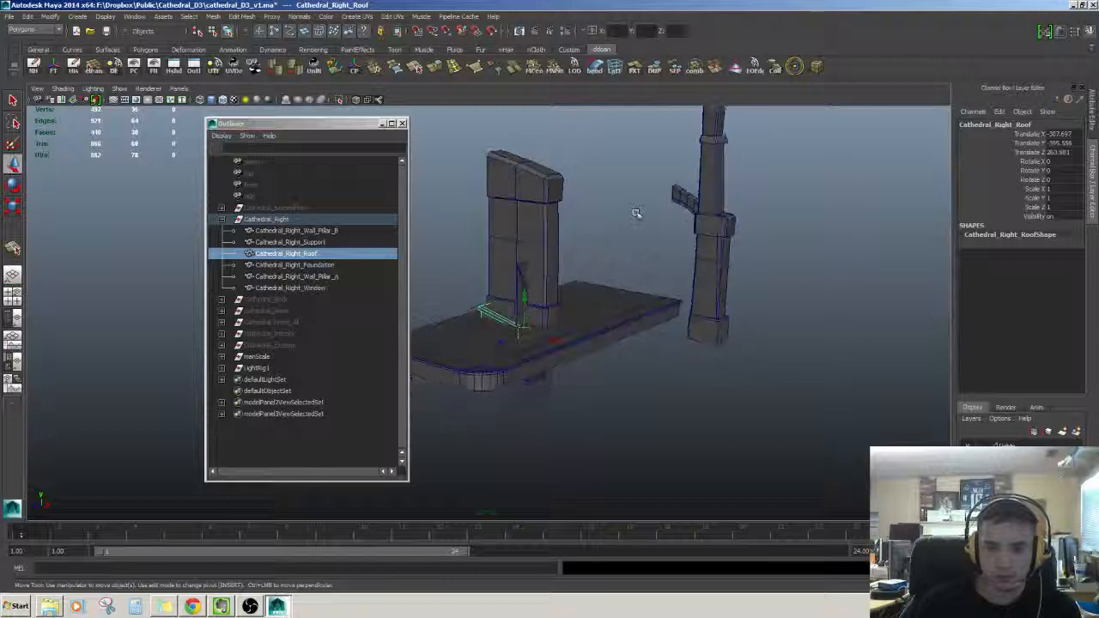
# Freeze the transformations of Cathedral_Right_Roof and export it as an FBX file named Cathedral_Right_Roof into the buildings folder.
pyautogui.click(333, 265)
pyautogui.click(334, 277)
pyautogui.click(334, 287)
pyautogui.click(333, 276)
pyautogui.click(333, 265)
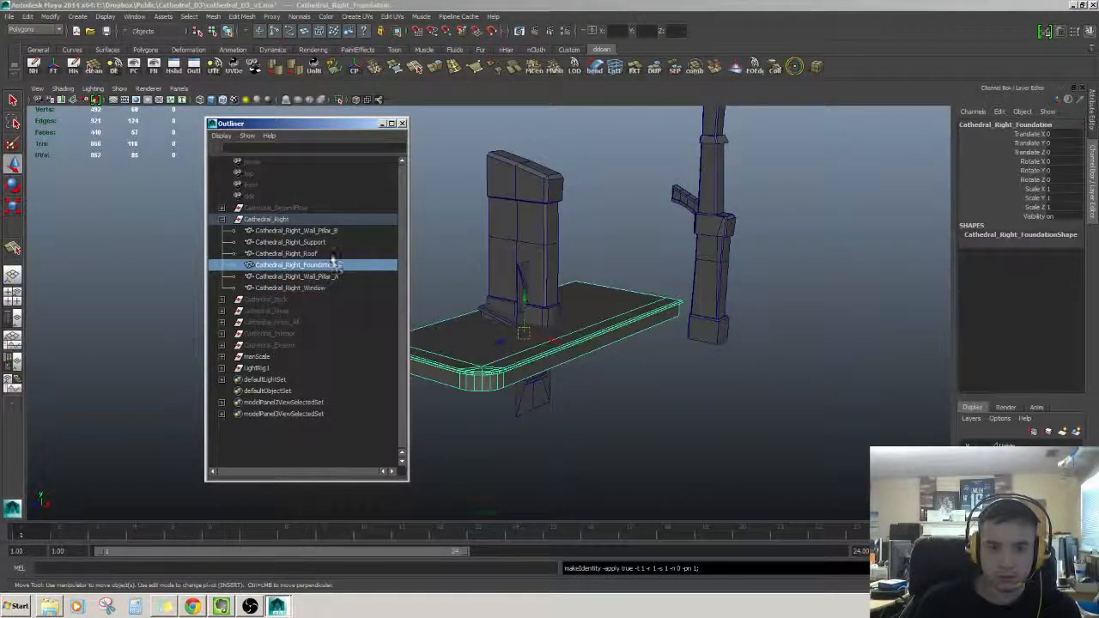
pyautogui.click(333, 254)
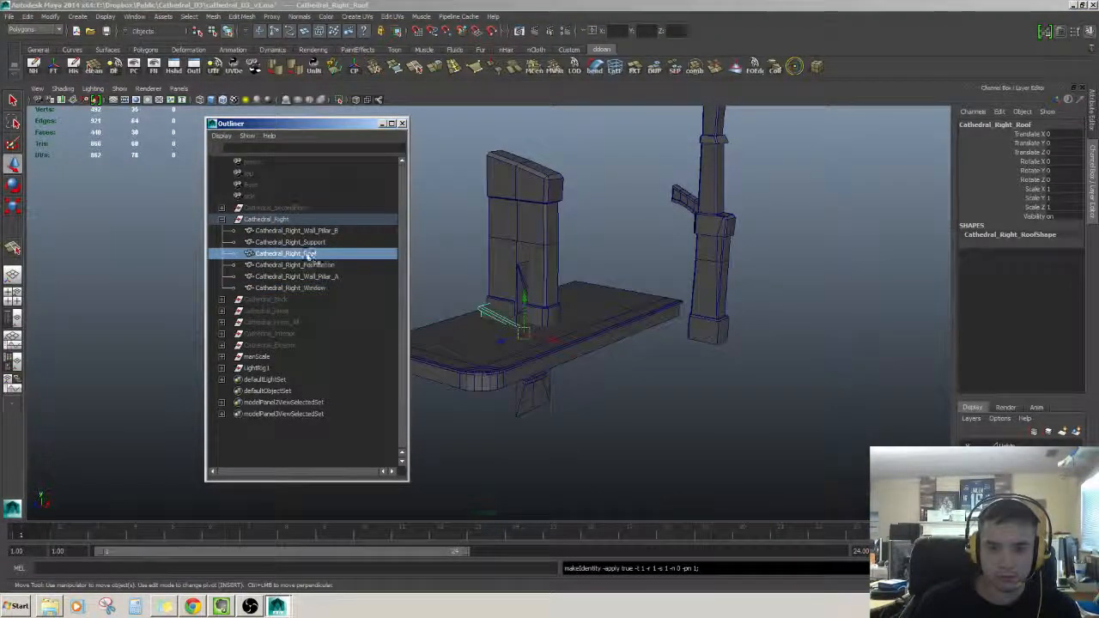
pyautogui.click(11, 16)
pyautogui.click(52, 142)
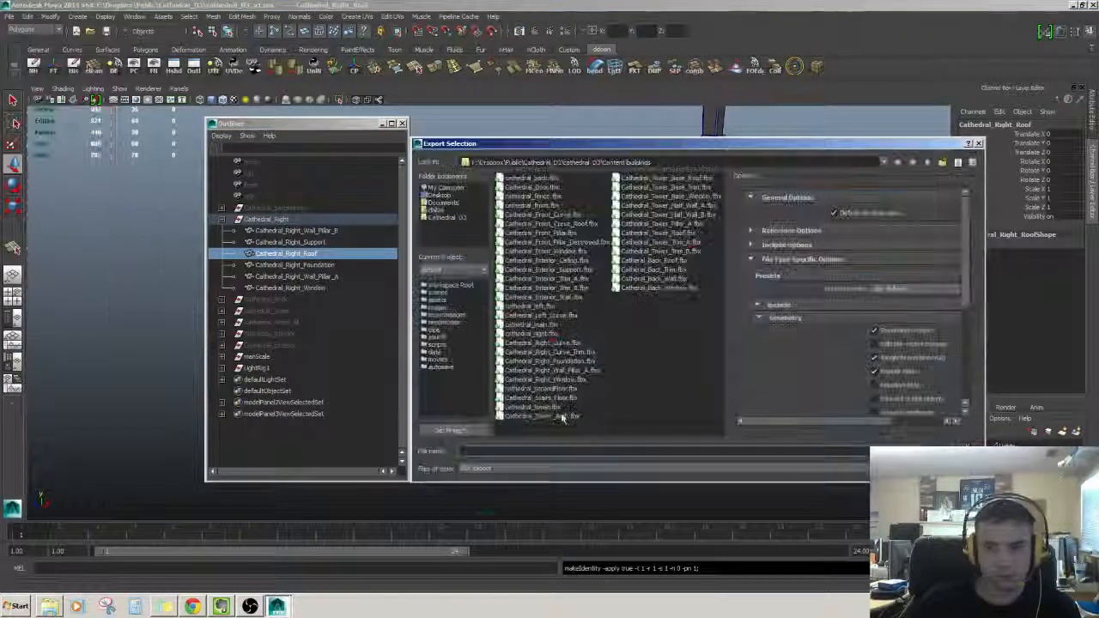
pyautogui.press('Return')
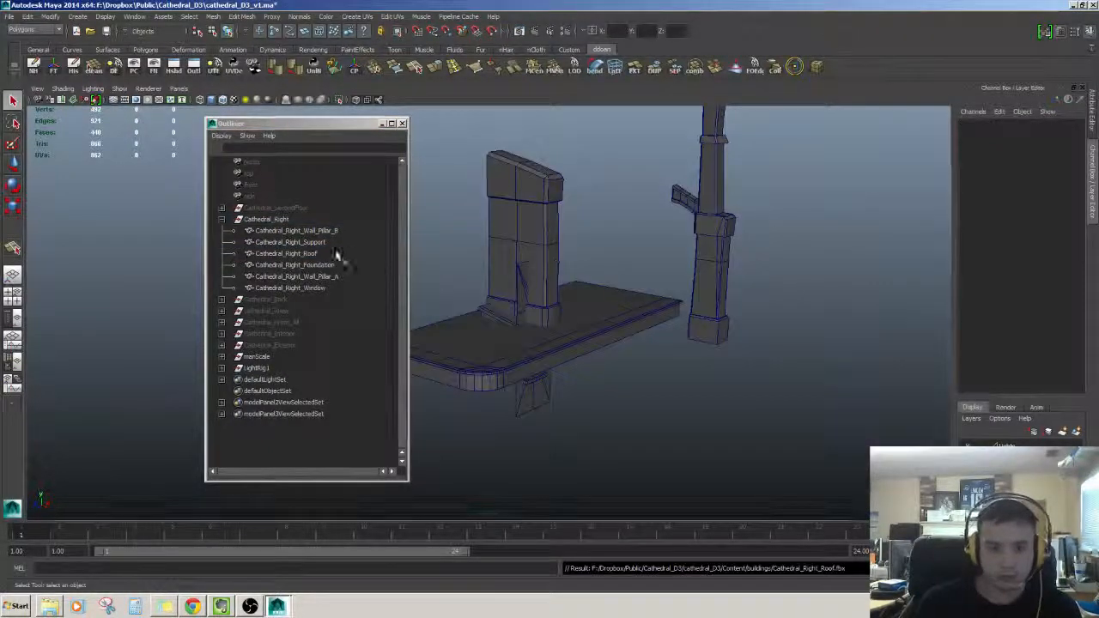
# Move Cathedral_Right_Support to the world origin.
pyautogui.click(321, 244)
pyautogui.press('f')
pyautogui.scroll(3, 651, 190)
pyautogui.keyDown('alt'); pyautogui.moveTo(651, 191); pyautogui.dragTo(589, 282, button='middle'); pyautogui.keyUp('alt')
pyautogui.scroll(-5, 431, 280)
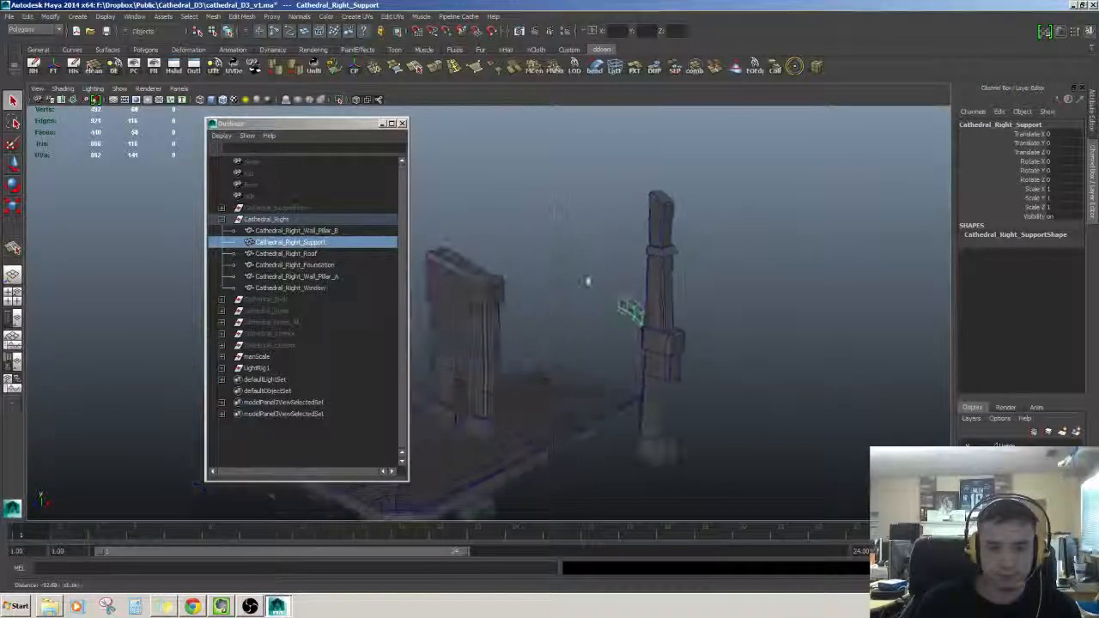
pyautogui.keyDown('alt'); pyautogui.moveTo(589, 282); pyautogui.dragTo(570, 271); pyautogui.keyUp('alt')
pyautogui.click(338, 251)
pyautogui.click(280, 245)
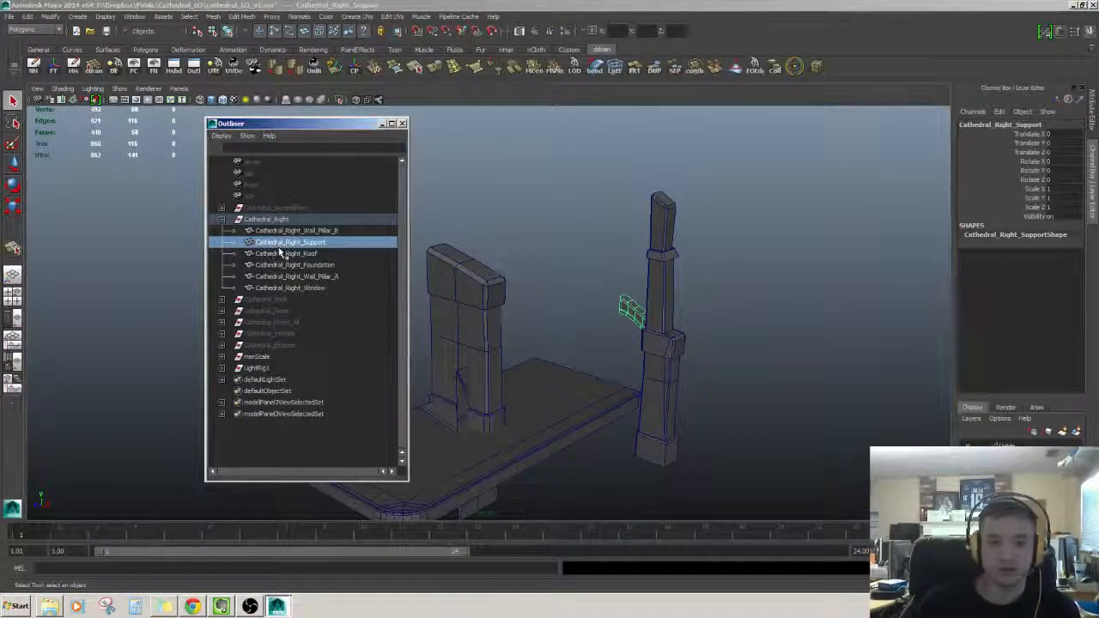
pyautogui.click(289, 251)
pyautogui.click(309, 244)
pyautogui.keyDown('alt'); pyautogui.moveTo(499, 258); pyautogui.dragTo(524, 271); pyautogui.keyUp('alt')
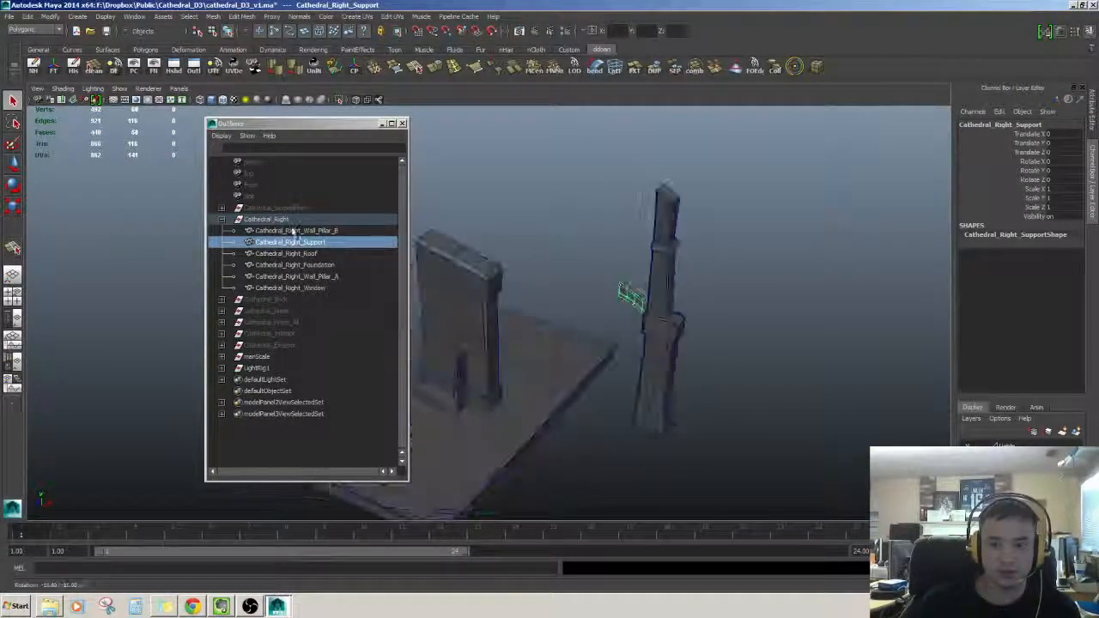
pyautogui.click(284, 254)
pyautogui.click(282, 244)
pyautogui.press('w')
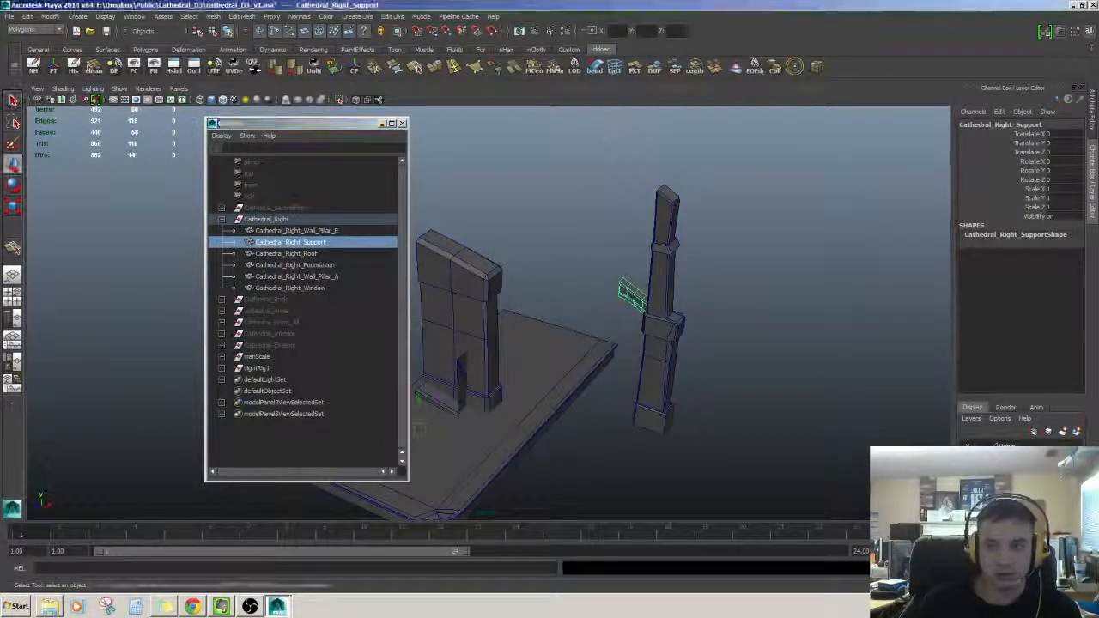
pyautogui.keyDown('alt'); pyautogui.moveTo(678, 190); pyautogui.dragTo(635, 256); pyautogui.keyUp('alt')
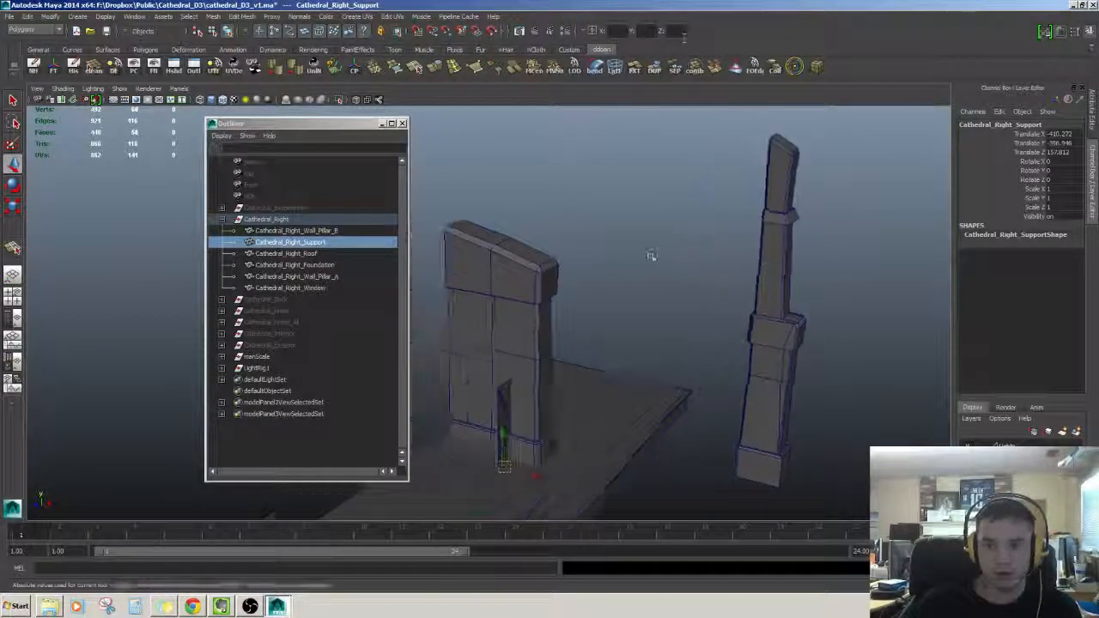
# Freeze the transformations of Cathedral_Right_Support and export it as an FBX file named Cathedral_Right_Support into the buildings folder.
pyautogui.press('f')
pyautogui.keyDown('alt'); pyautogui.moveTo(662, 246); pyautogui.dragTo(566, 228); pyautogui.keyUp('alt')
pyautogui.keyDown('alt'); pyautogui.moveTo(652, 251); pyautogui.dragTo(574, 273); pyautogui.keyUp('alt')
pyautogui.keyDown('alt'); pyautogui.moveTo(478, 226); pyautogui.dragTo(422, 104); pyautogui.keyUp('alt')
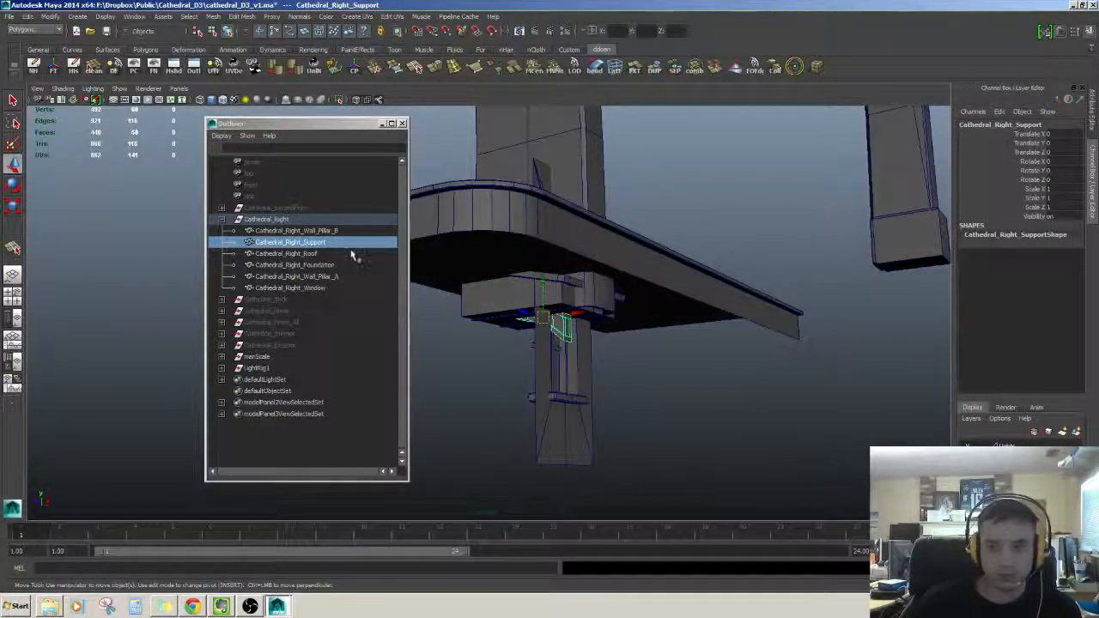
pyautogui.doubleClick(316, 244)
pyautogui.press('Return')
pyautogui.click(8, 16)
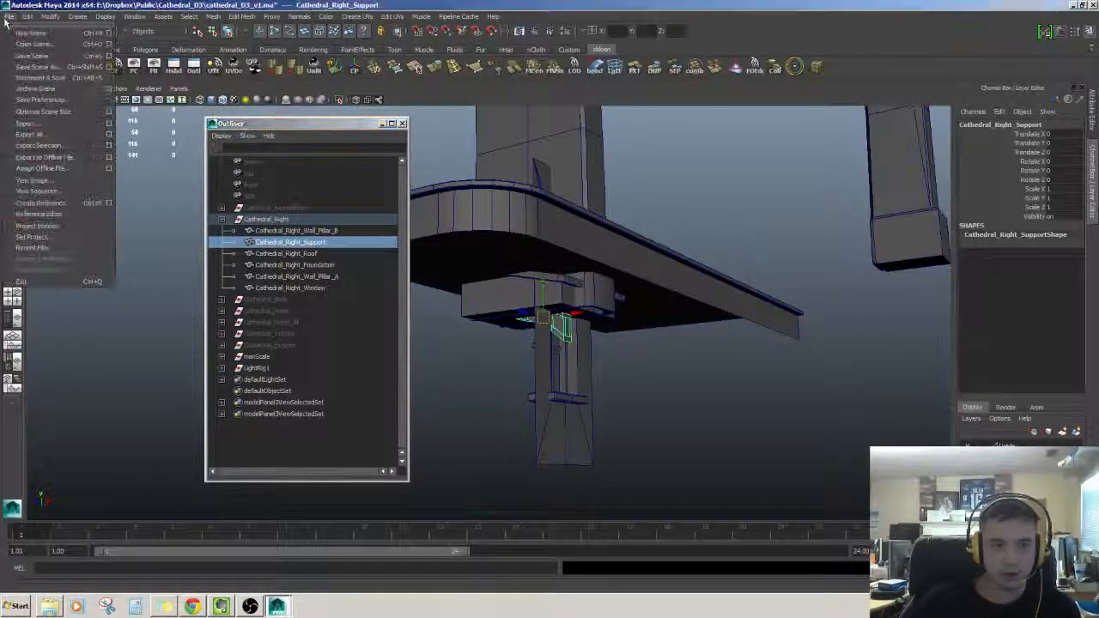
pyautogui.click(39, 145)
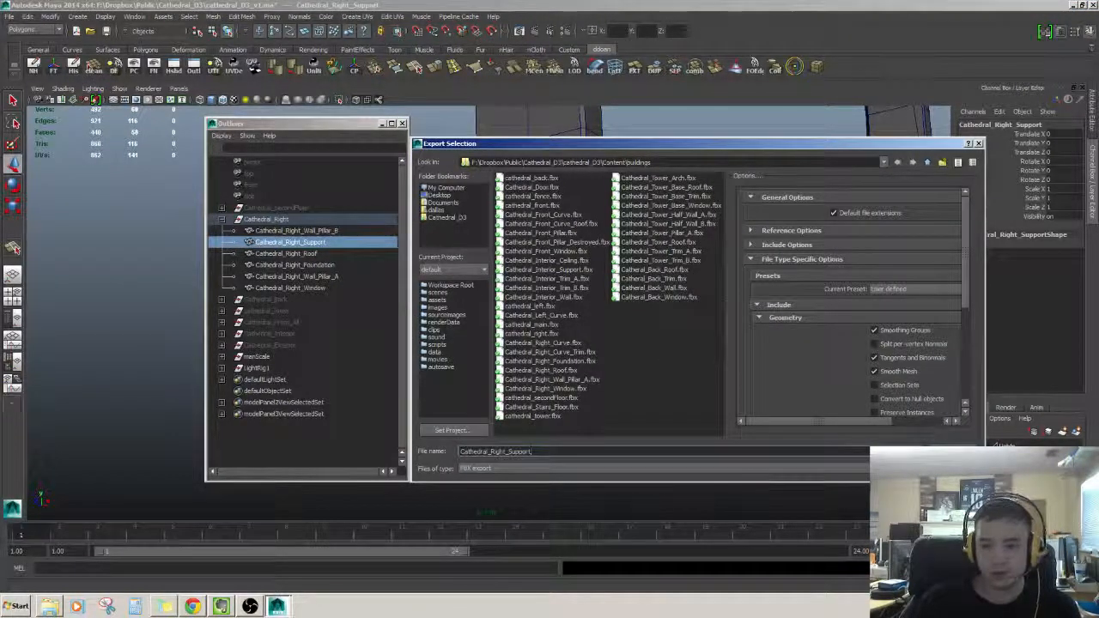
pyautogui.press('Return')
# Move Cathedral_Right_Wall_Pillar_B to the world origin.
pyautogui.keyDown('alt'); pyautogui.moveTo(689, 312); pyautogui.dragTo(681, 339); pyautogui.keyUp('alt')
pyautogui.scroll(-3, 682, 338)
pyautogui.click(313, 235)
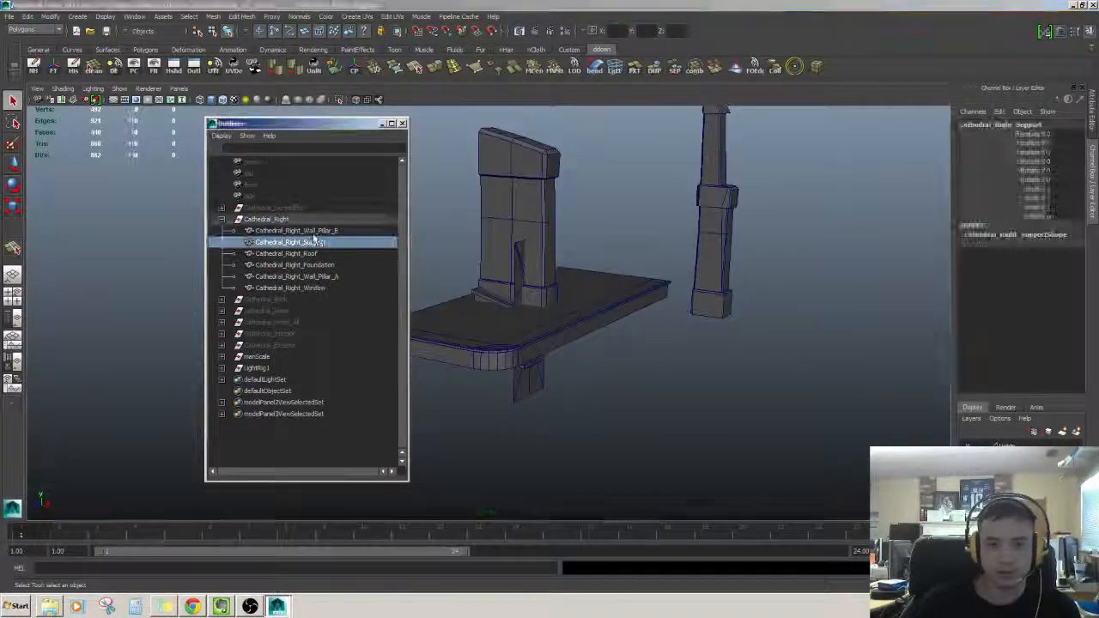
pyautogui.click(311, 230)
pyautogui.keyDown('alt'); pyautogui.moveTo(581, 277); pyautogui.dragTo(610, 288); pyautogui.keyUp('alt')
pyautogui.keyDown('alt'); pyautogui.moveTo(568, 107); pyautogui.dragTo(587, 202); pyautogui.keyUp('alt')
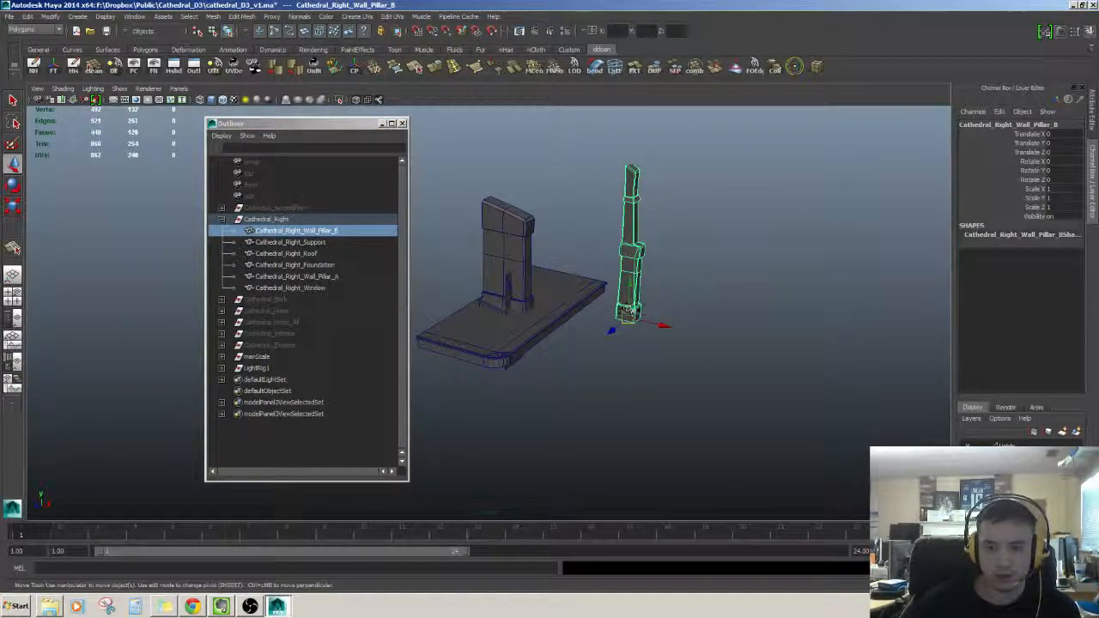
pyautogui.keyDown('alt'); pyautogui.moveTo(628, 312); pyautogui.dragTo(566, 306); pyautogui.keyUp('alt')
pyautogui.click(737, 66)
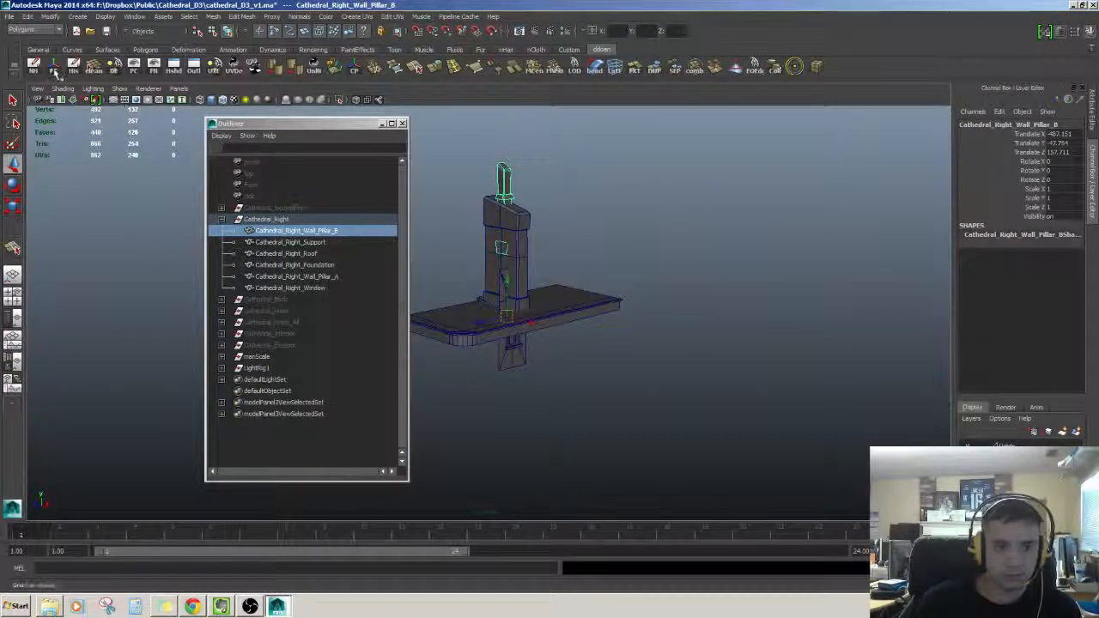
# Freeze the transformations of Cathedral_Right_Wall_Pillar_B and export it as an FBX file named Cathedral_Right_Wall_Pillar_B into the buildings folder.
pyautogui.keyDown('alt'); pyautogui.moveTo(833, 255); pyautogui.dragTo(826, 254); pyautogui.keyUp('alt')
pyautogui.moveTo(338, 232)
pyautogui.mouseDown(button='middle')
pyautogui.moveTo(318, 246)
pyautogui.moveTo(329, 234)
pyautogui.mouseUp(button='middle')
pyautogui.click(10, 17)
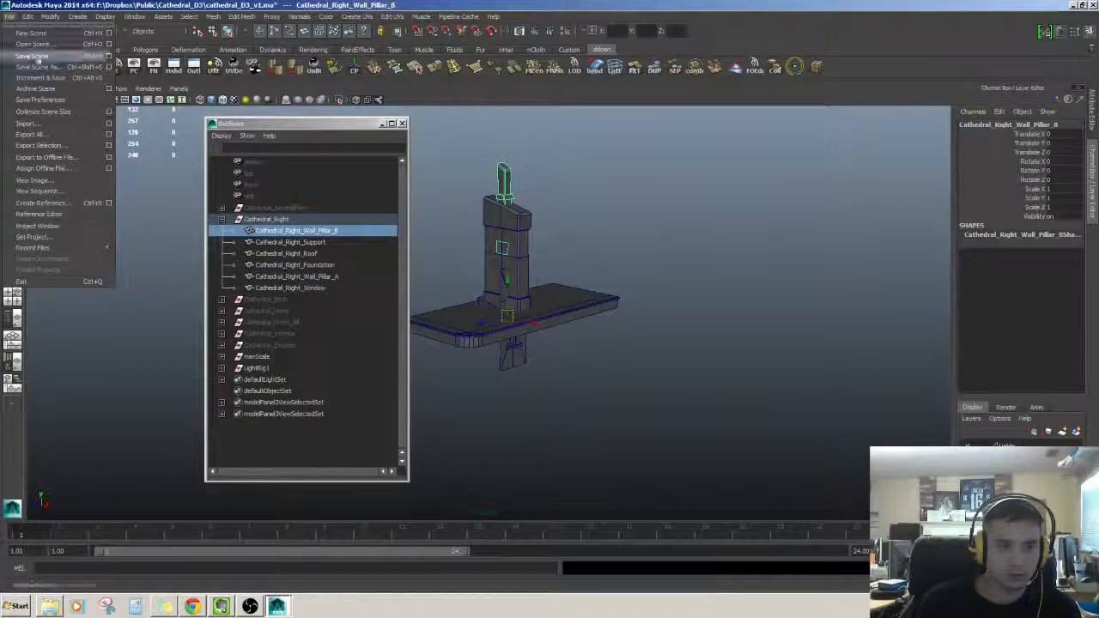
pyautogui.click(43, 144)
pyautogui.press('Return')
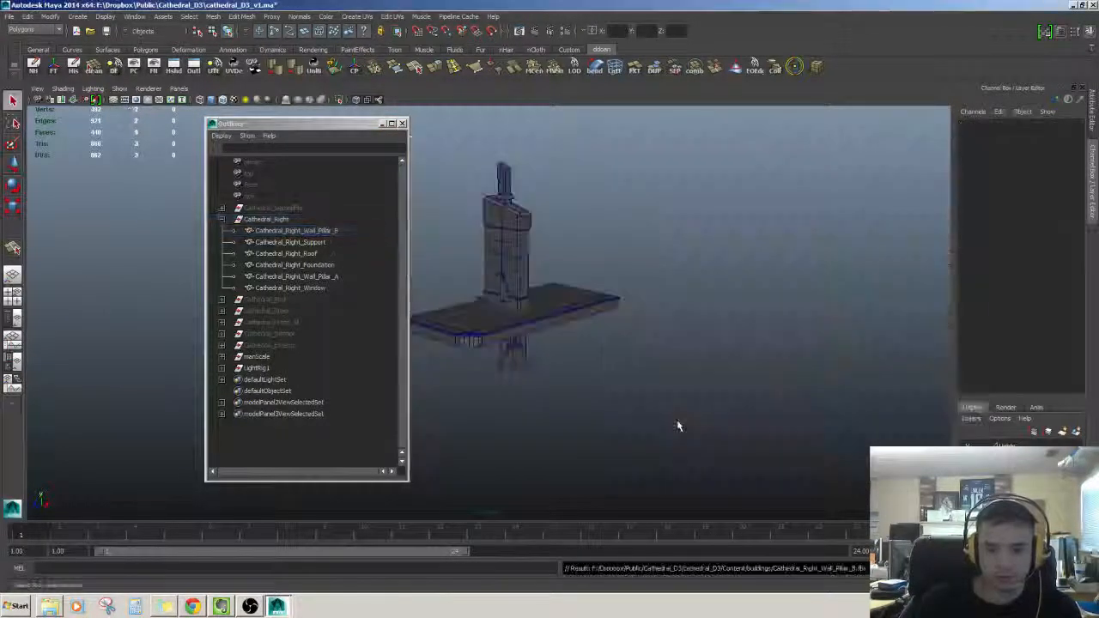
# Check the transform values of the Cathedral_Right group and of its individual pieces.
pyautogui.keyDown('alt'); pyautogui.moveTo(555, 380); pyautogui.dragTo(580, 385); pyautogui.keyUp('alt')
pyautogui.click(265, 219)
pyautogui.click(221, 219)
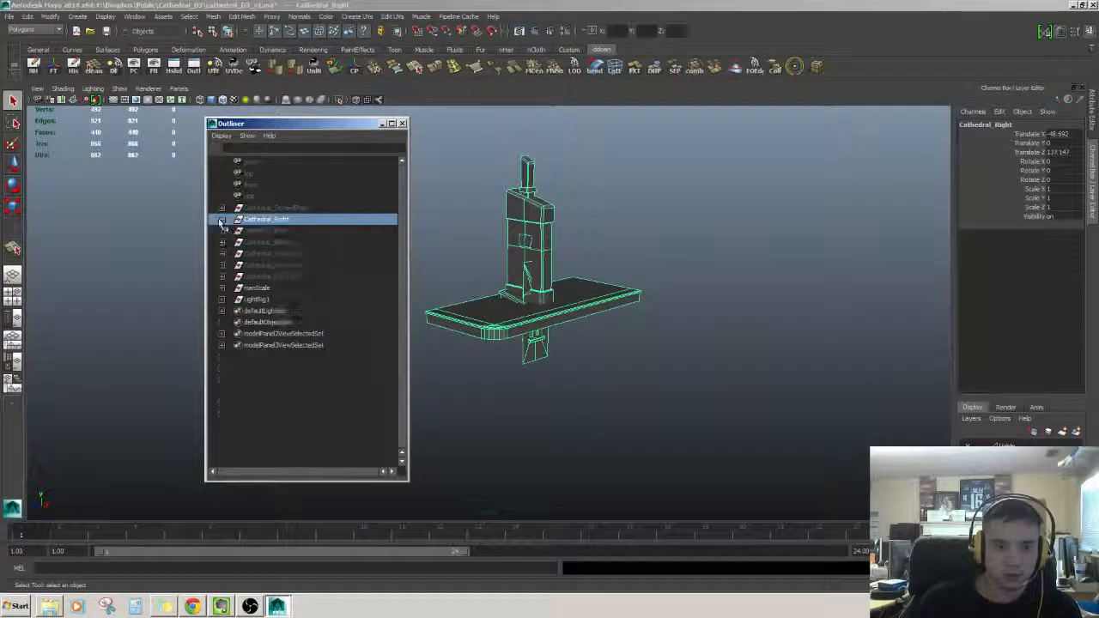
pyautogui.click(266, 219)
pyautogui.keyDown('alt'); pyautogui.moveTo(551, 268); pyautogui.dragTo(568, 278); pyautogui.keyUp('alt')
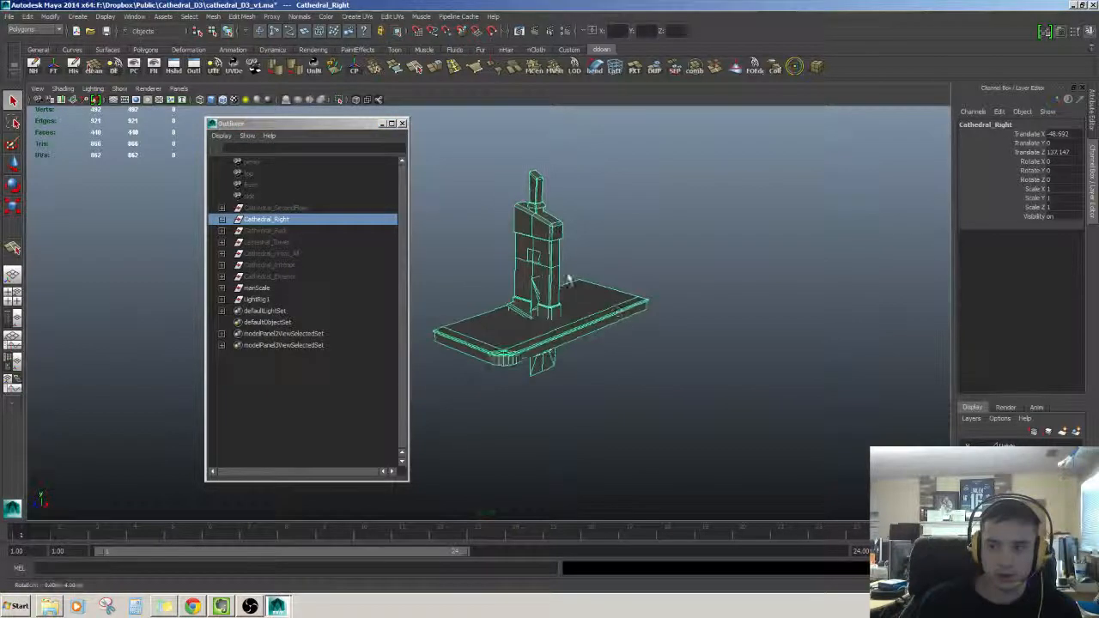
pyautogui.click(257, 231)
pyautogui.click(251, 220)
pyautogui.click(222, 220)
pyautogui.click(282, 231)
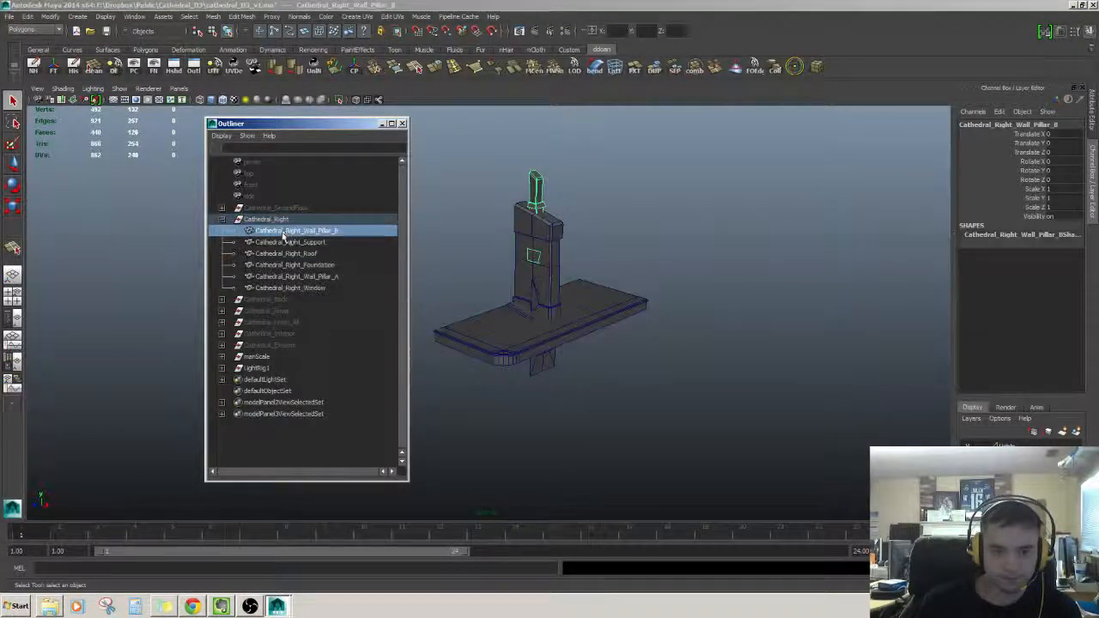
pyautogui.click(286, 243)
pyautogui.click(289, 264)
pyautogui.click(293, 289)
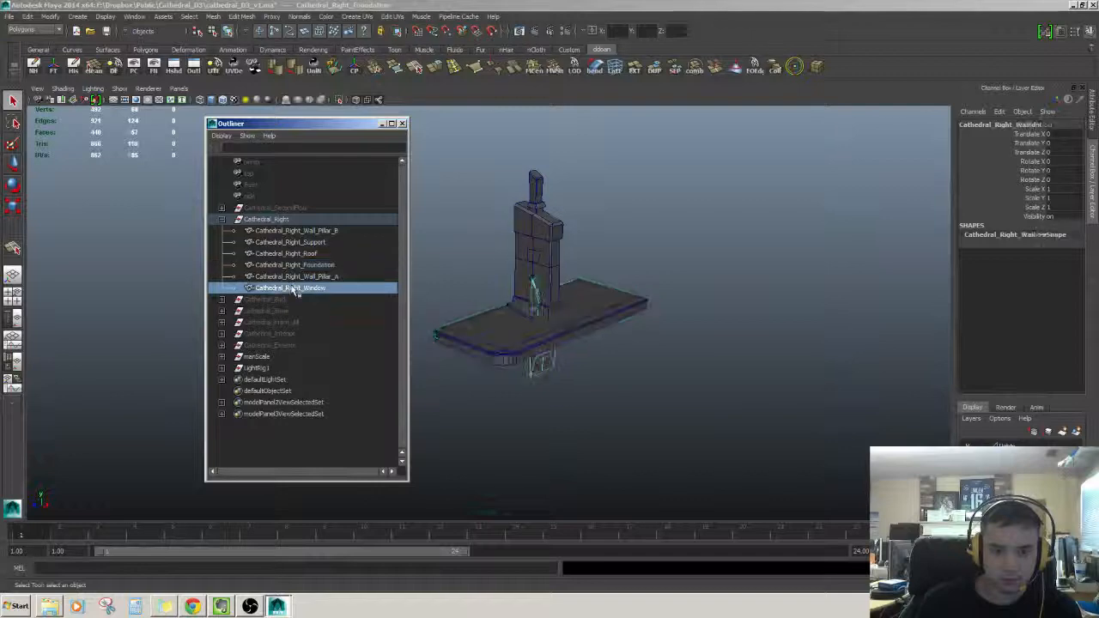
pyautogui.click(304, 243)
pyautogui.click(305, 230)
pyautogui.click(266, 220)
pyautogui.click(222, 219)
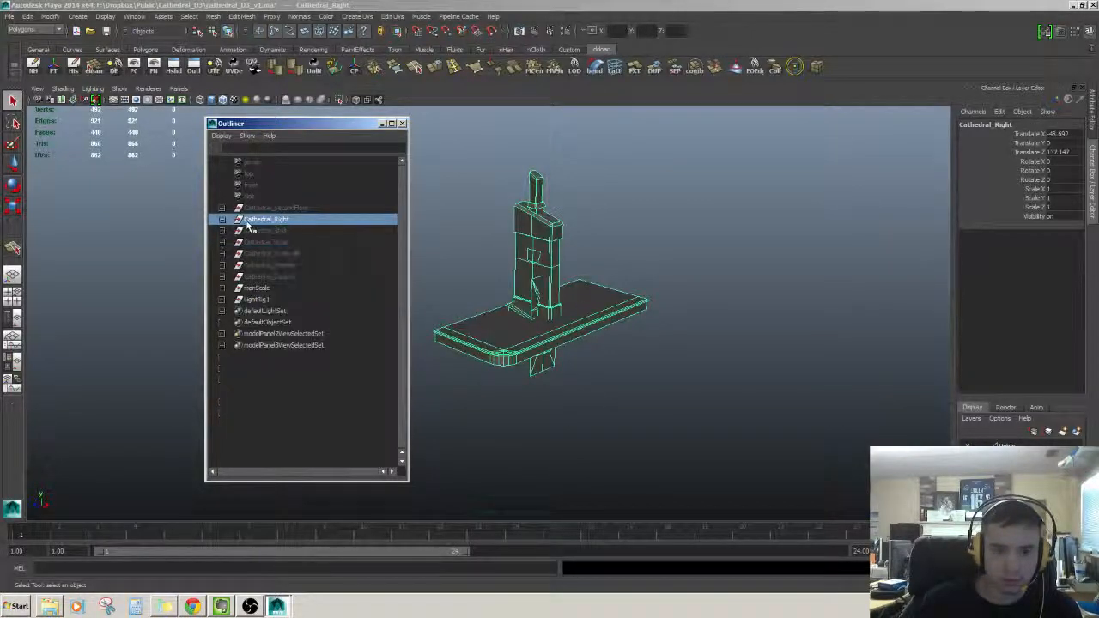
# Freeze the transformations of the Cathedral_Right, Cathedral_Back and cathedral_Tower groups.
pyautogui.click(261, 229)
pyautogui.click(262, 220)
pyautogui.click(53, 65)
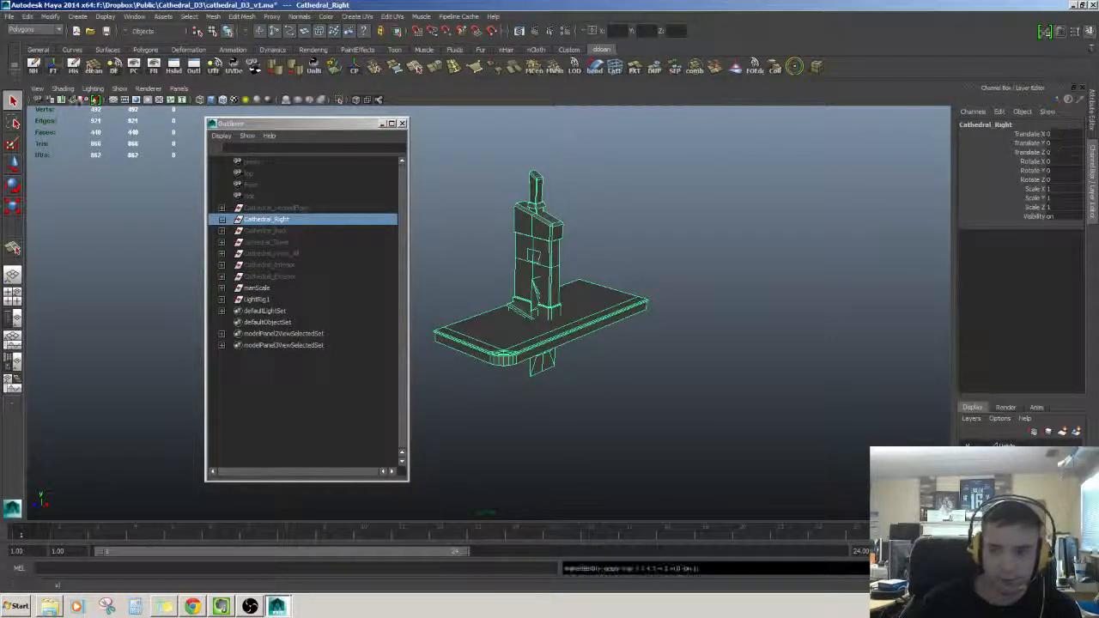
pyautogui.click(254, 231)
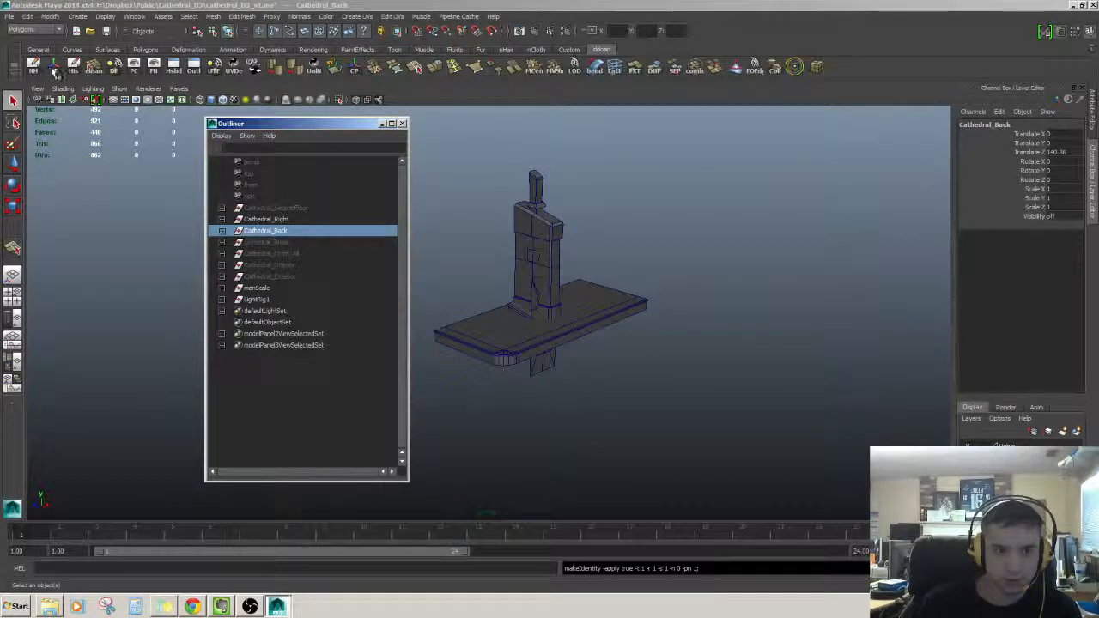
pyautogui.click(272, 243)
pyautogui.click(54, 68)
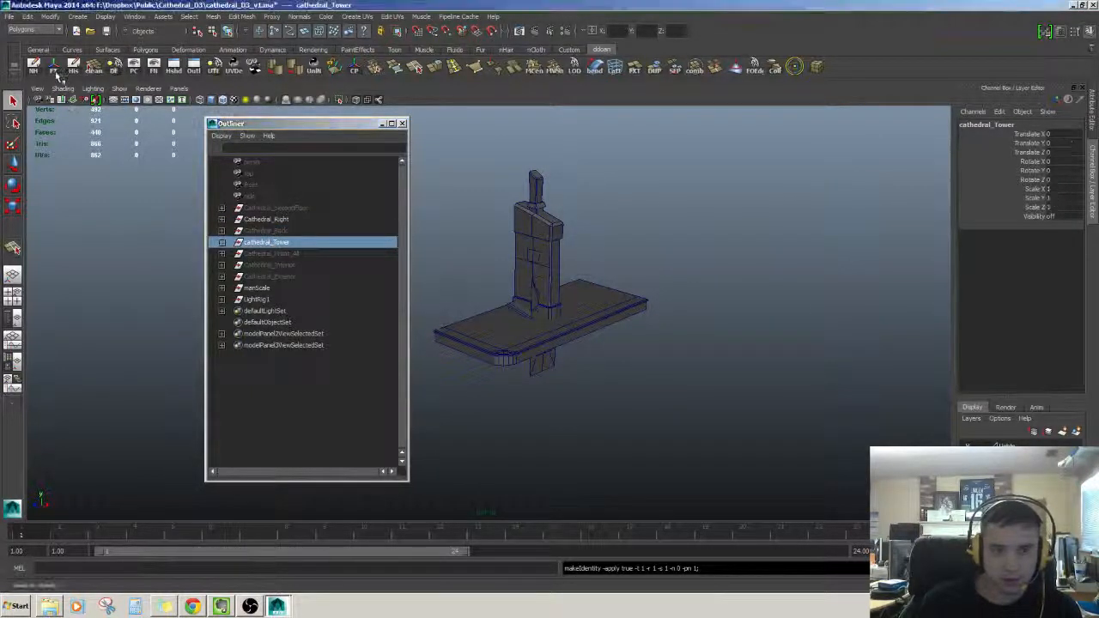
# Check the transform values of the remaining cathedral groups, including Cathedral_Front_All and the two groups listed below it.
pyautogui.click(250, 253)
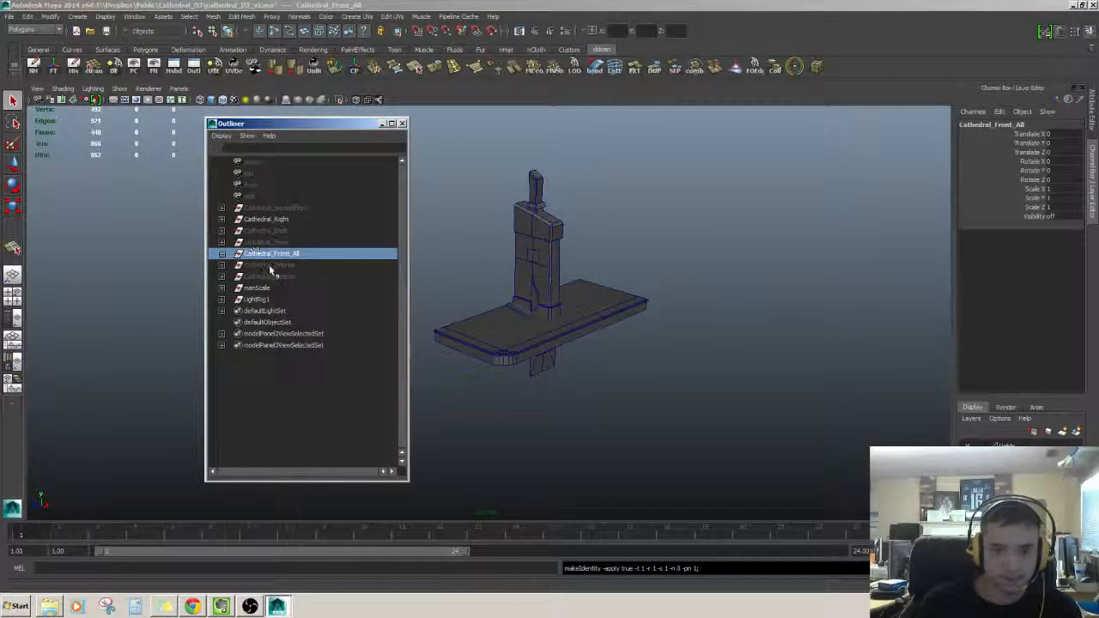
pyautogui.click(270, 266)
pyautogui.click(273, 277)
pyautogui.click(275, 267)
pyautogui.click(279, 255)
pyautogui.click(284, 245)
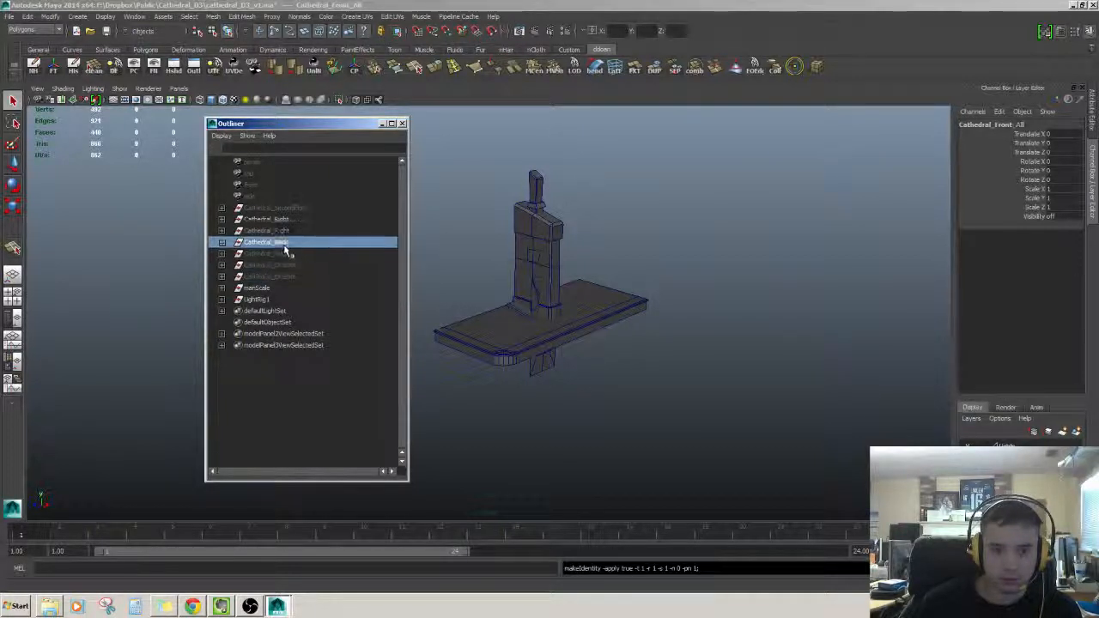
pyautogui.click(286, 231)
# Hide the Cathedral_Right group and show the Cathedral_SecondFloor group.
pyautogui.click(285, 220)
pyautogui.click(287, 230)
pyautogui.click(288, 219)
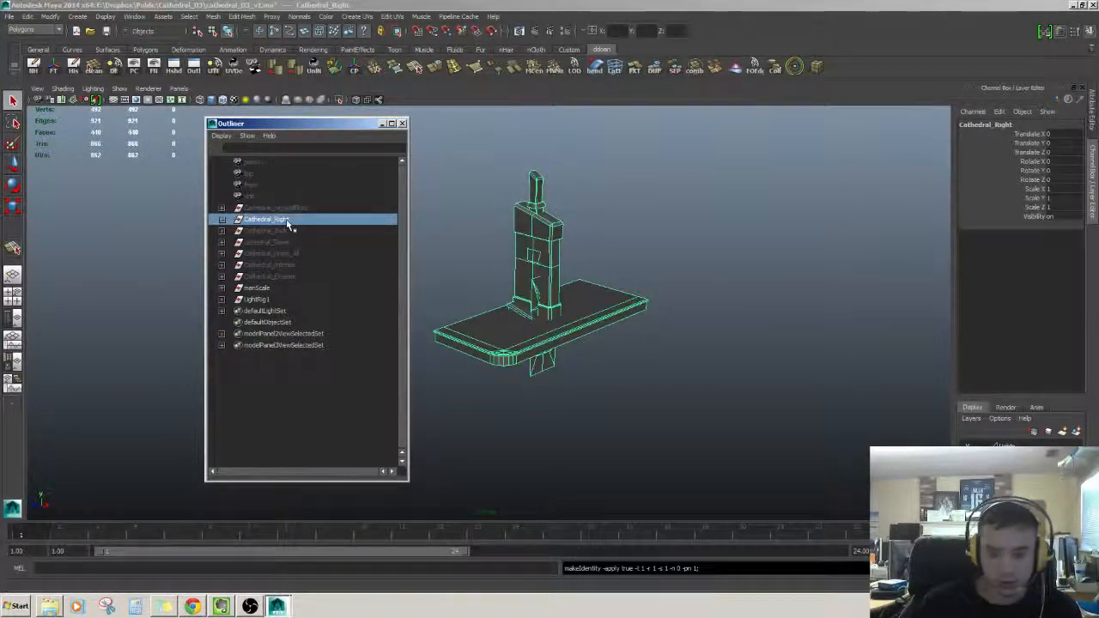
pyautogui.click(274, 208)
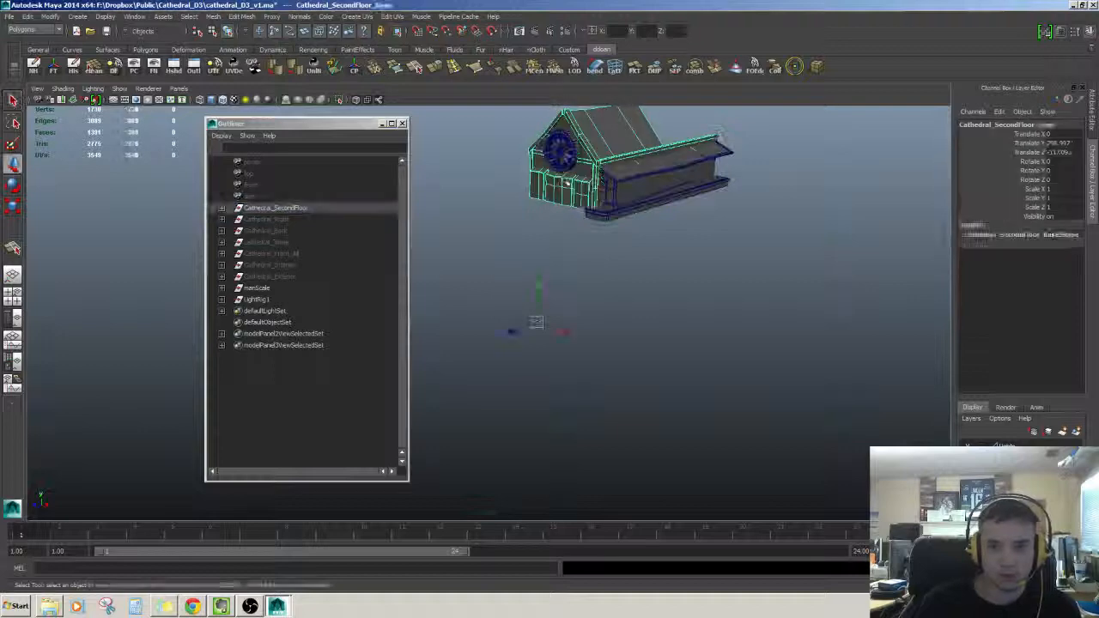
# Expand the Cathedral_SecondFloor group and select its Cathedral_SecondFloor_Base piece.
pyautogui.keyDown('alt'); pyautogui.moveTo(568, 183); pyautogui.dragTo(609, 304); pyautogui.keyUp('alt')
pyautogui.keyDown('alt'); pyautogui.moveTo(609, 304); pyautogui.dragTo(595, 302, button='right'); pyautogui.keyUp('alt')
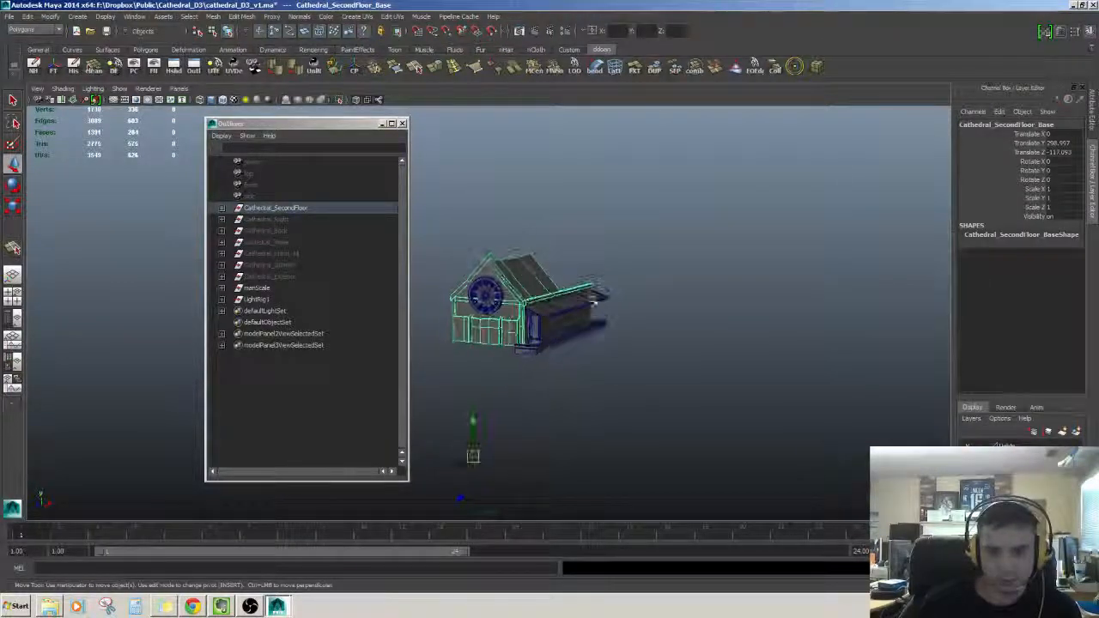
pyautogui.keyDown('alt'); pyautogui.moveTo(594, 302); pyautogui.dragTo(601, 339); pyautogui.keyUp('alt')
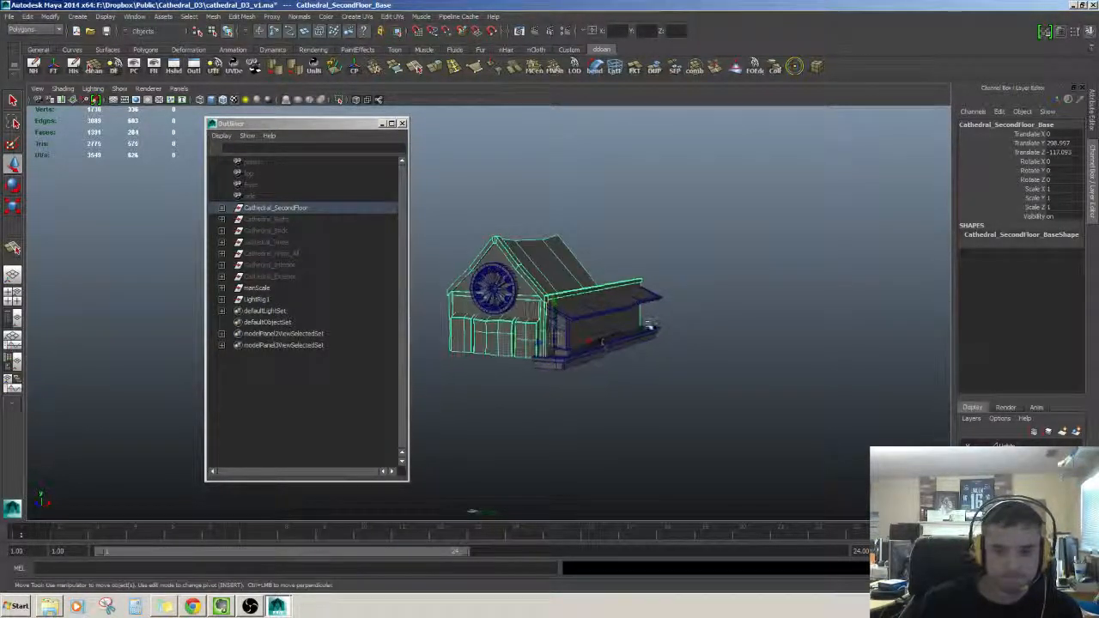
pyautogui.keyDown('alt'); pyautogui.moveTo(650, 327); pyautogui.dragTo(681, 310, button='middle'); pyautogui.keyUp('alt')
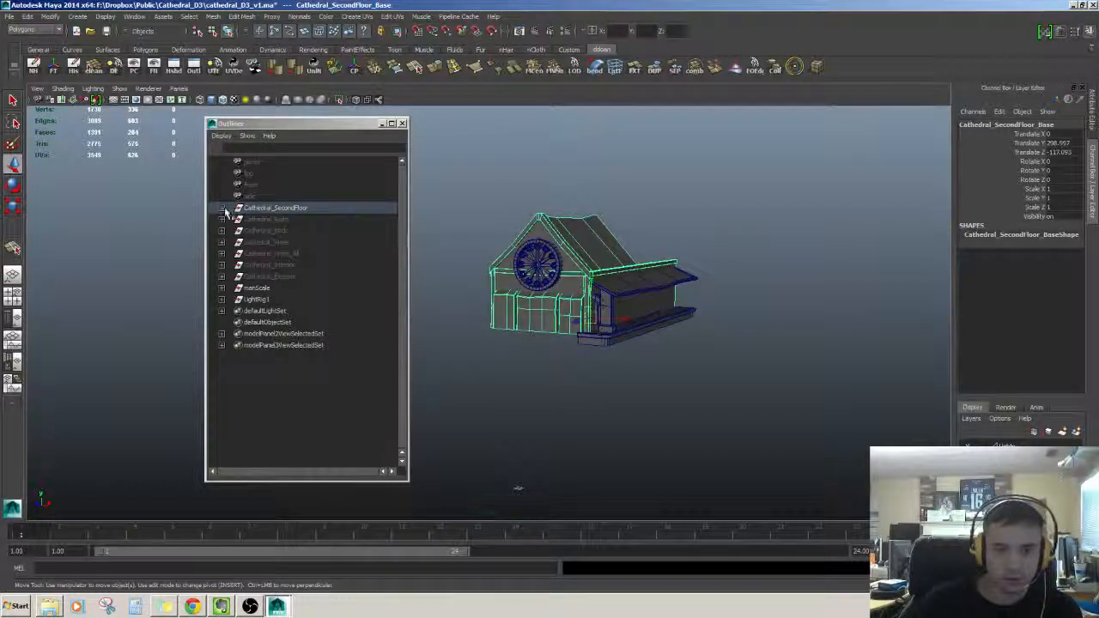
pyautogui.click(222, 209)
pyautogui.click(289, 276)
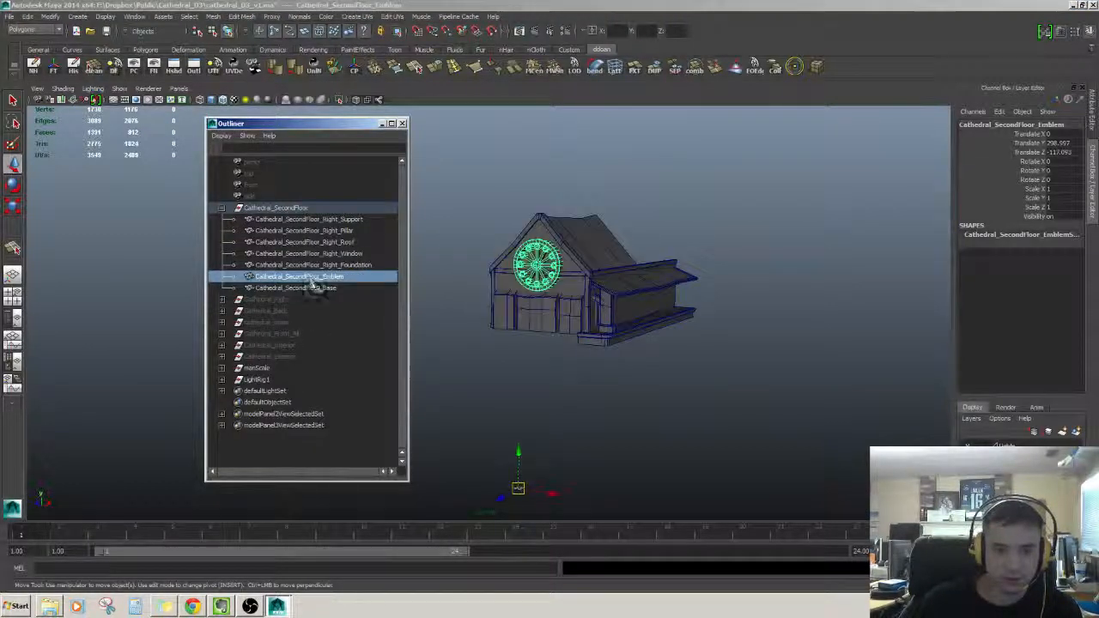
pyautogui.click(314, 288)
pyautogui.keyDown('alt'); pyautogui.moveTo(637, 322); pyautogui.dragTo(605, 314); pyautogui.keyUp('alt')
pyautogui.scroll(3, 606, 314)
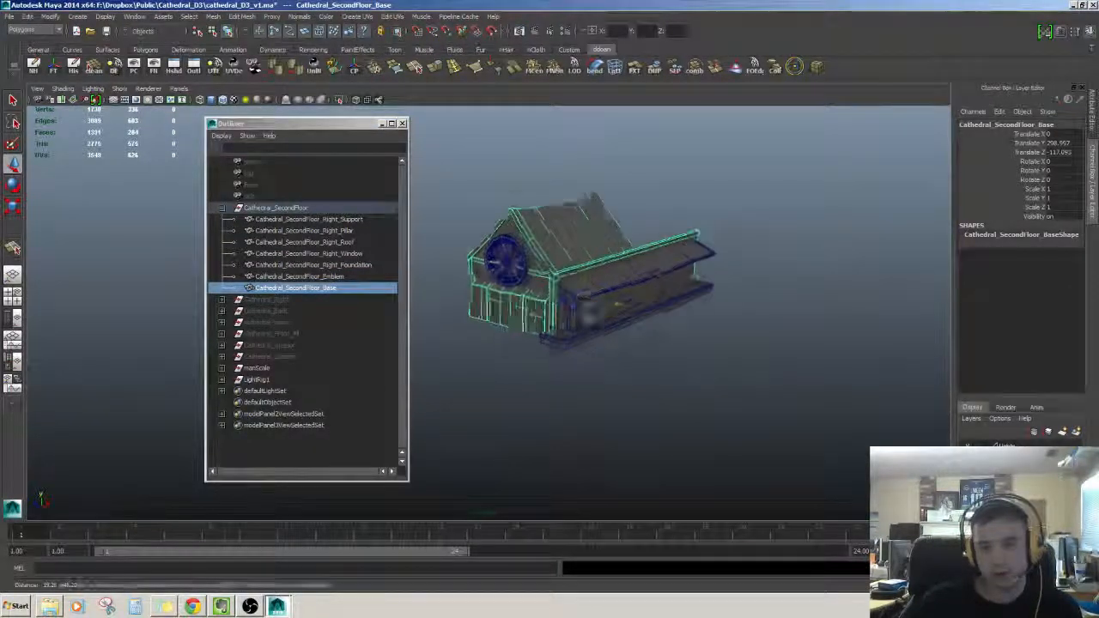
# Move the Cathedral_SecondFloor_Base piece to the world origin with absolute coordinates of 0 and freeze its transformations.
pyautogui.moveTo(330, 129); pyautogui.dragTo(167, 136)
pyautogui.keyDown('alt'); pyautogui.moveTo(539, 333); pyautogui.dragTo(498, 329); pyautogui.keyUp('alt')
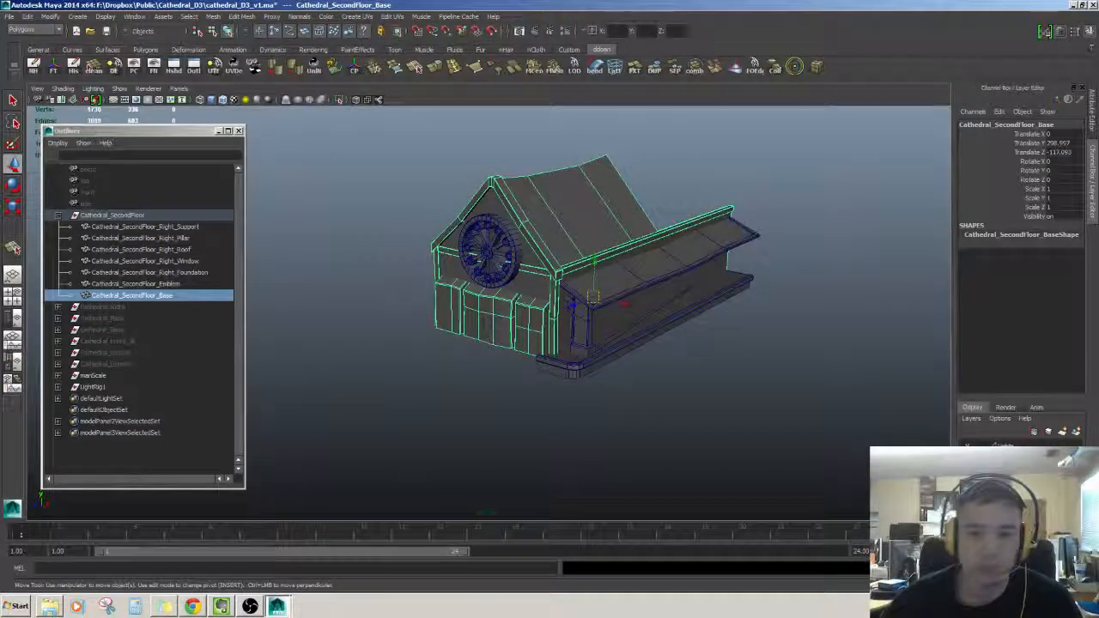
pyautogui.keyDown('alt'); pyautogui.moveTo(515, 331); pyautogui.dragTo(573, 290); pyautogui.keyUp('alt')
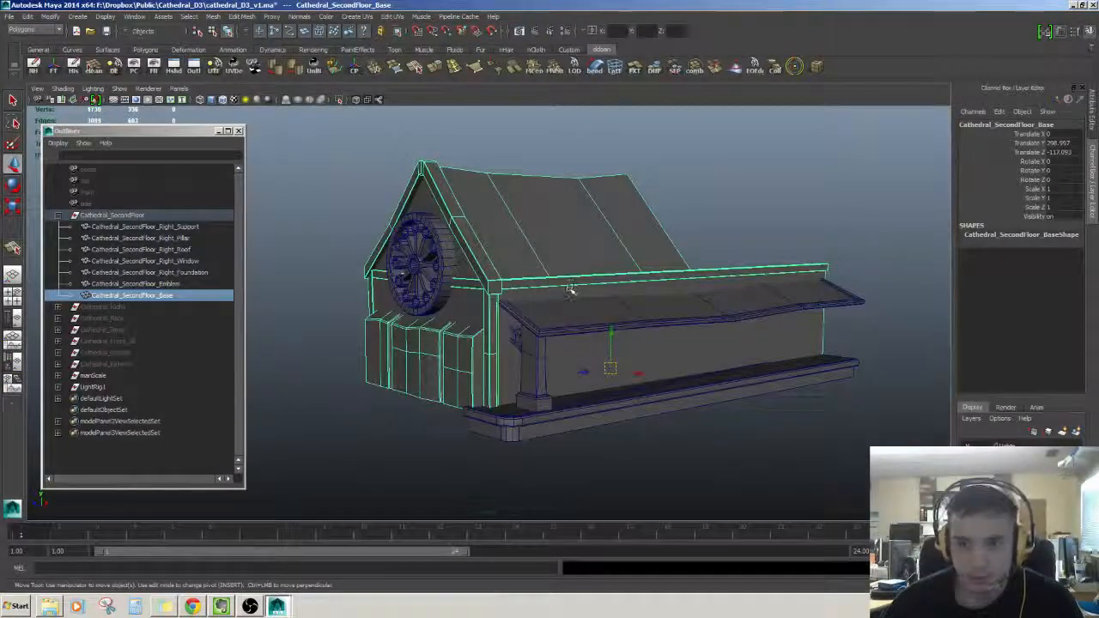
pyautogui.keyDown('alt'); pyautogui.moveTo(501, 182); pyautogui.dragTo(529, 180); pyautogui.keyUp('alt')
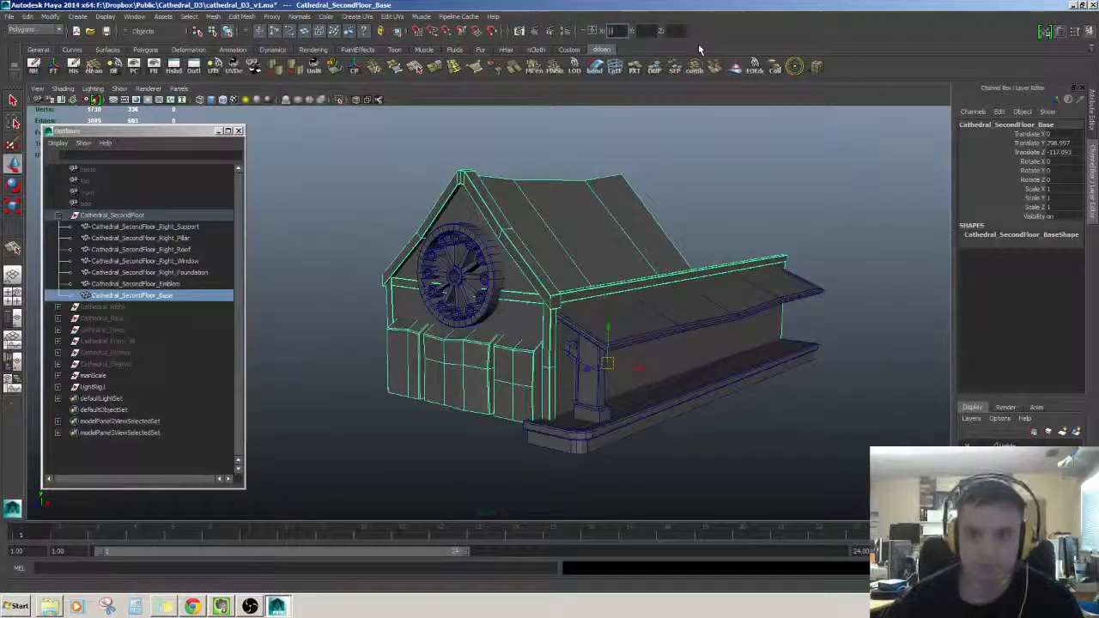
pyautogui.press('Tab')
pyautogui.write('0')
pyautogui.press('Return')
pyautogui.moveTo(583, 292)
pyautogui.keyDown('alt'); pyautogui.mouseDown()
pyautogui.moveTo(592, 283)
pyautogui.moveTo(564, 278)
pyautogui.moveTo(579, 289)
pyautogui.moveTo(547, 318)
pyautogui.moveTo(596, 277)
pyautogui.moveTo(599, 286)
pyautogui.mouseUp(); pyautogui.keyUp('alt')
pyautogui.press('f')
pyautogui.click(564, 279)
pyautogui.click(522, 301)
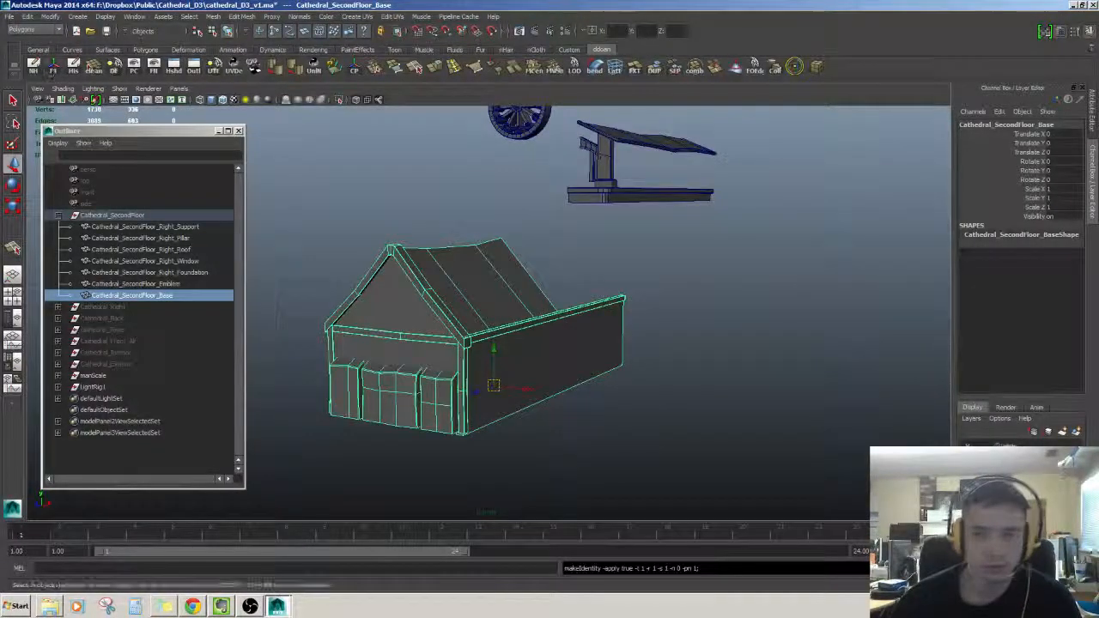
# Export the selected base piece as an FBX named Cathedral_SecondFloor_Base into the buildings folder.
pyautogui.doubleClick(157, 297)
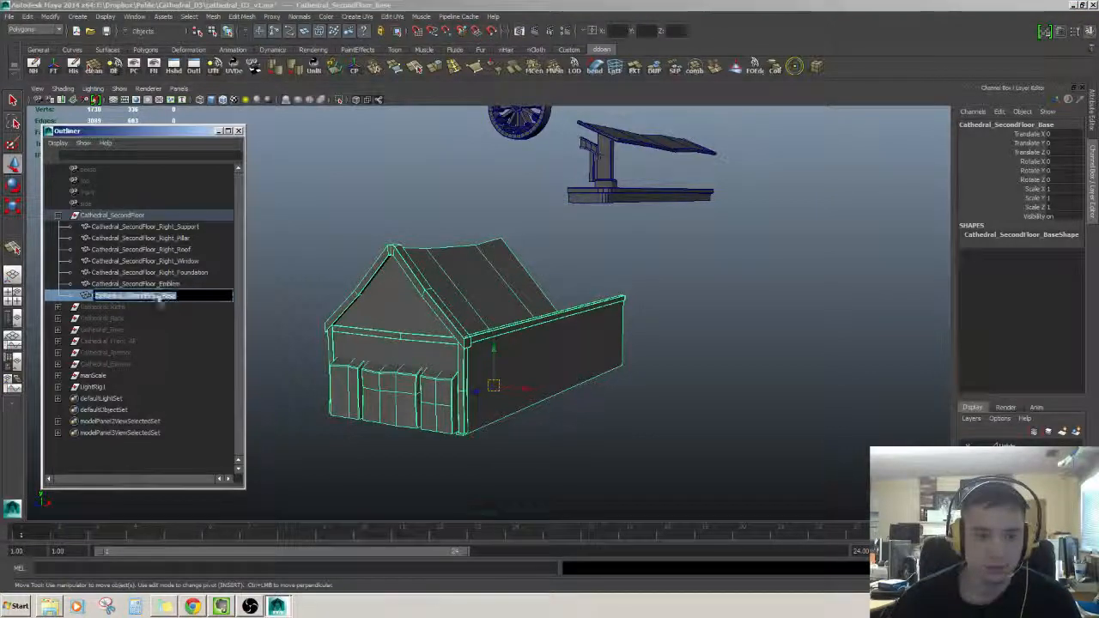
pyautogui.keyDown('ctrl'); pyautogui.click(157, 292); pyautogui.keyUp('ctrl')
pyautogui.click(157, 296)
pyautogui.click(8, 17)
pyautogui.click(7, 17)
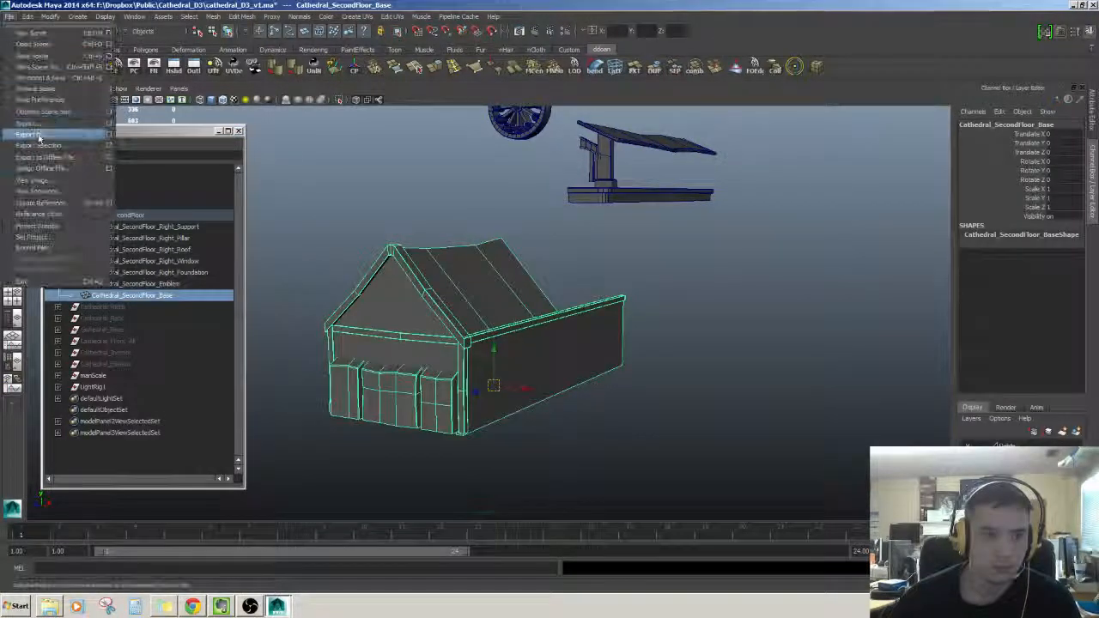
pyautogui.click(34, 144)
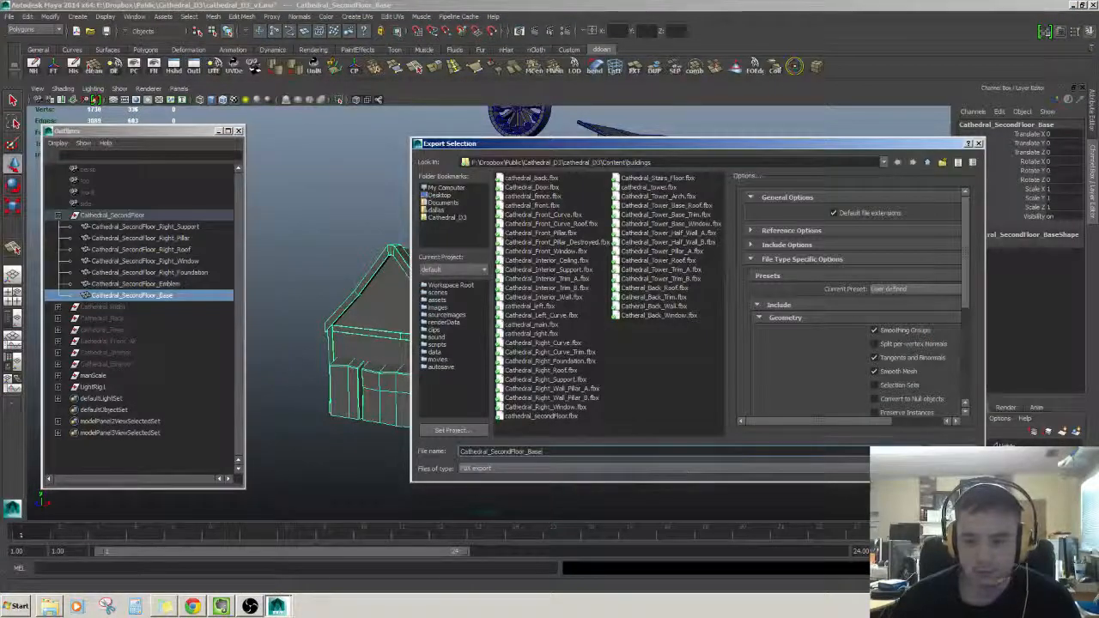
pyautogui.press('Return')
pyautogui.click(157, 296)
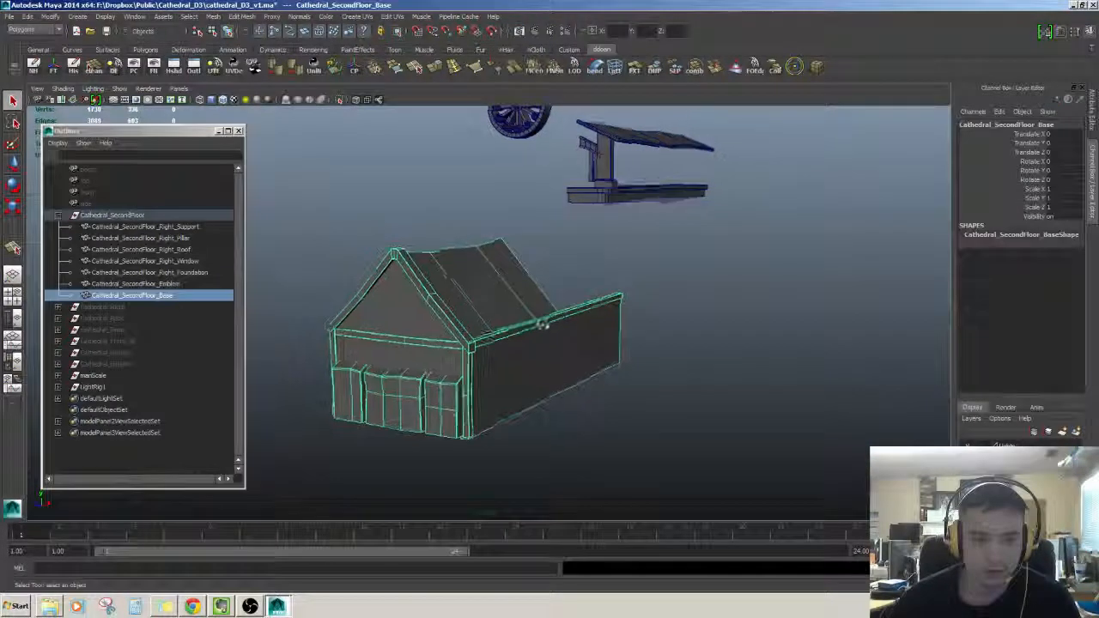
# Move the Cathedral_SecondFloor_Emblem piece to the world origin with absolute coordinates of 0.
pyautogui.keyDown('alt'); pyautogui.moveTo(542, 321); pyautogui.dragTo(567, 361); pyautogui.keyUp('alt')
pyautogui.click(172, 284)
pyautogui.keyDown('alt'); pyautogui.moveTo(539, 243); pyautogui.dragTo(501, 171); pyautogui.keyUp('alt')
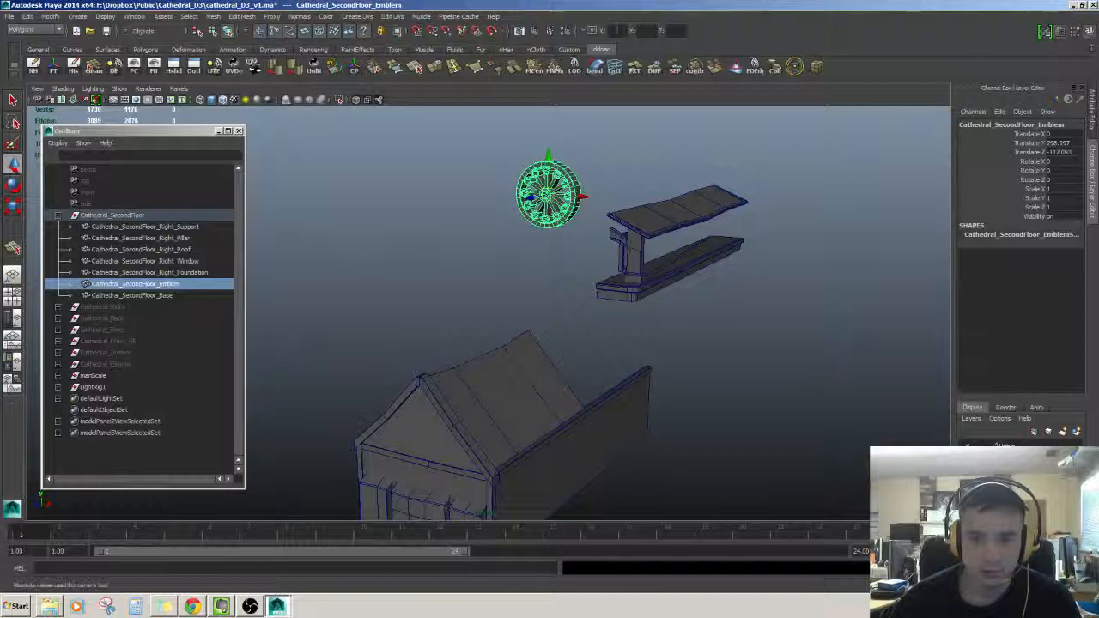
pyautogui.keyDown('alt'); pyautogui.moveTo(902, 214); pyautogui.dragTo(936, 245); pyautogui.keyUp('alt')
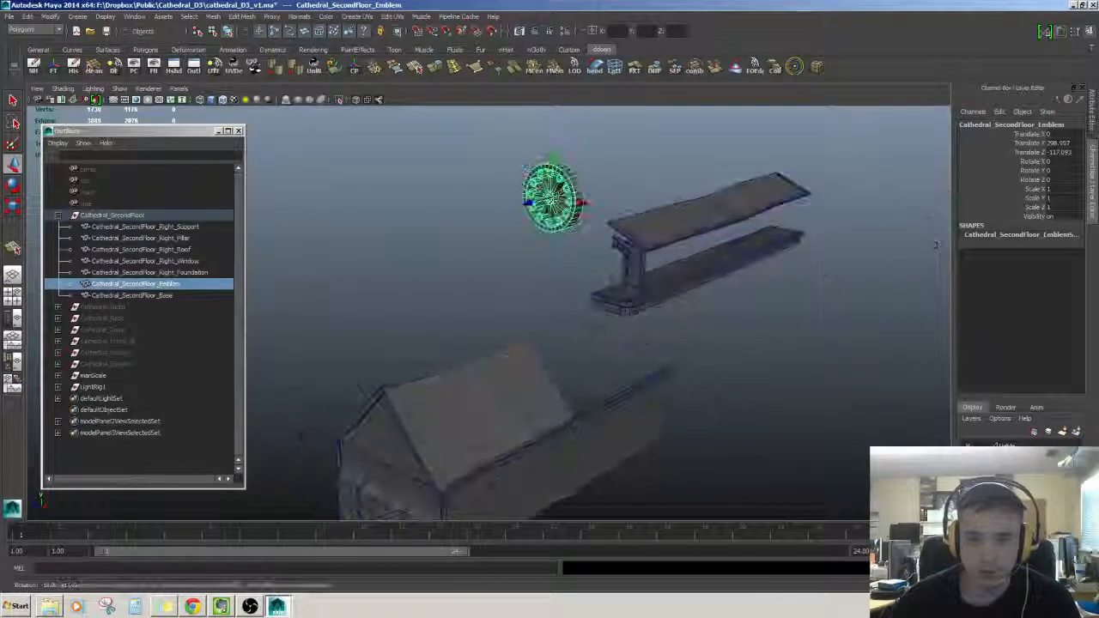
pyautogui.write('0')
pyautogui.press('Tab')
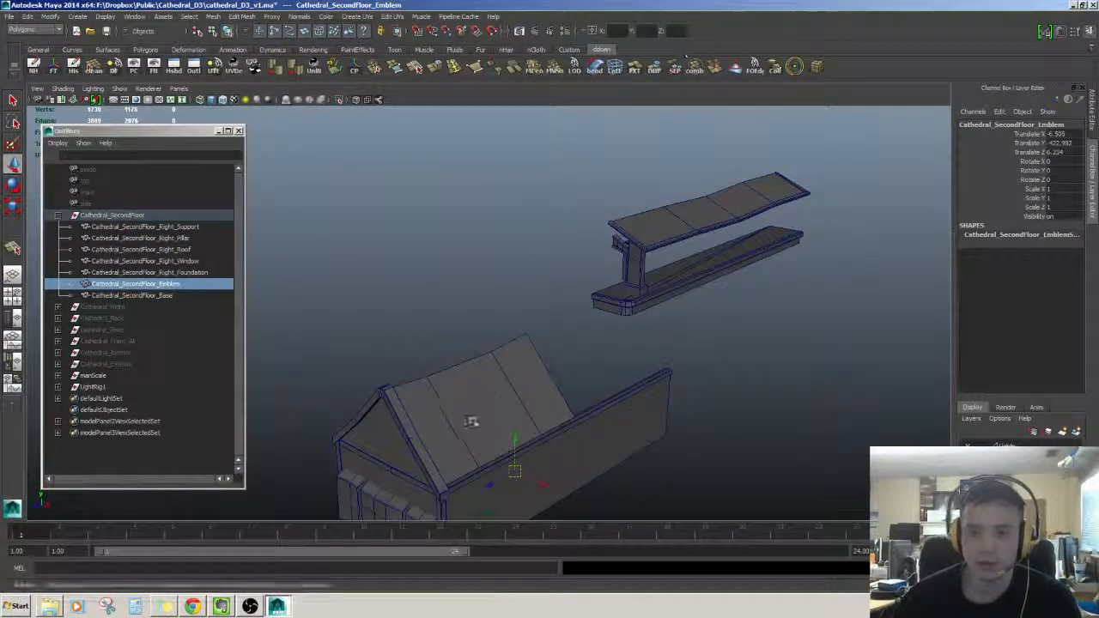
pyautogui.keyDown('alt'); pyautogui.moveTo(472, 421); pyautogui.dragTo(455, 378); pyautogui.keyUp('alt')
pyautogui.click(158, 294)
pyautogui.click(158, 284)
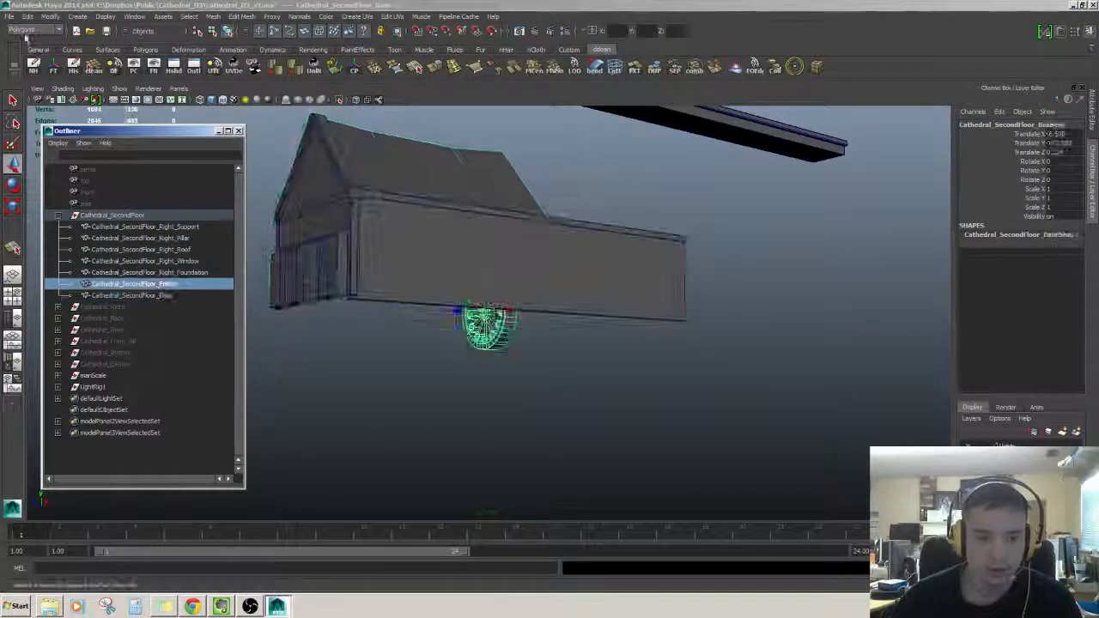
# Export the emblem piece as an FBX named Cathedral_SecondFloor_Emblem into the buildings folder.
pyautogui.click(8, 16)
pyautogui.click(35, 146)
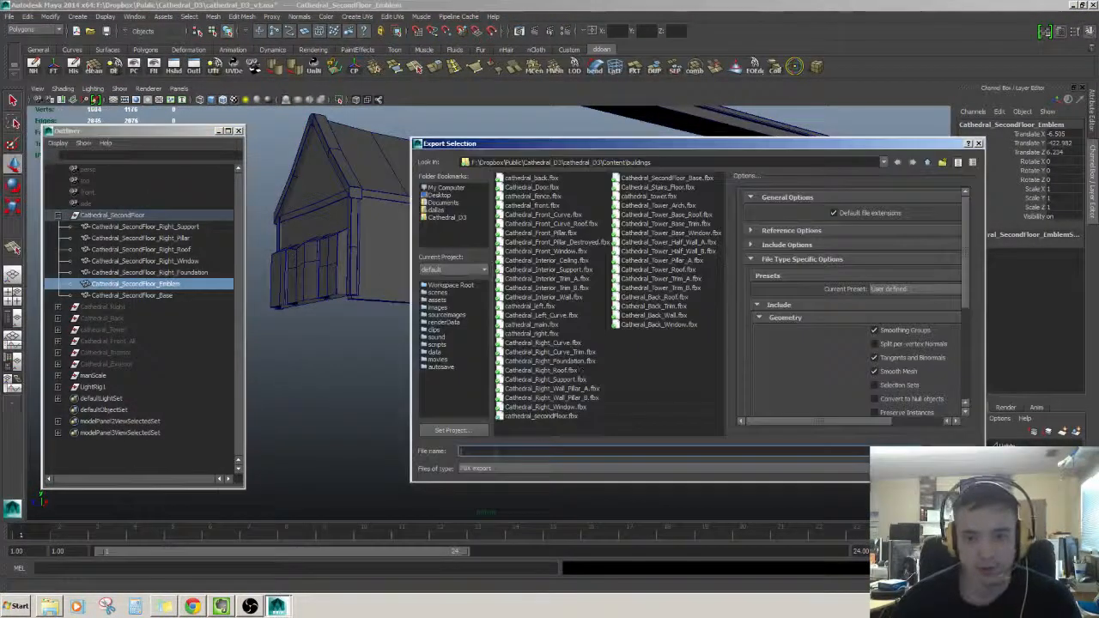
pyautogui.press('Return')
# Freeze the transformations of the Cathedral_SecondFloor_Emblem piece.
pyautogui.scroll(-3, 635, 319)
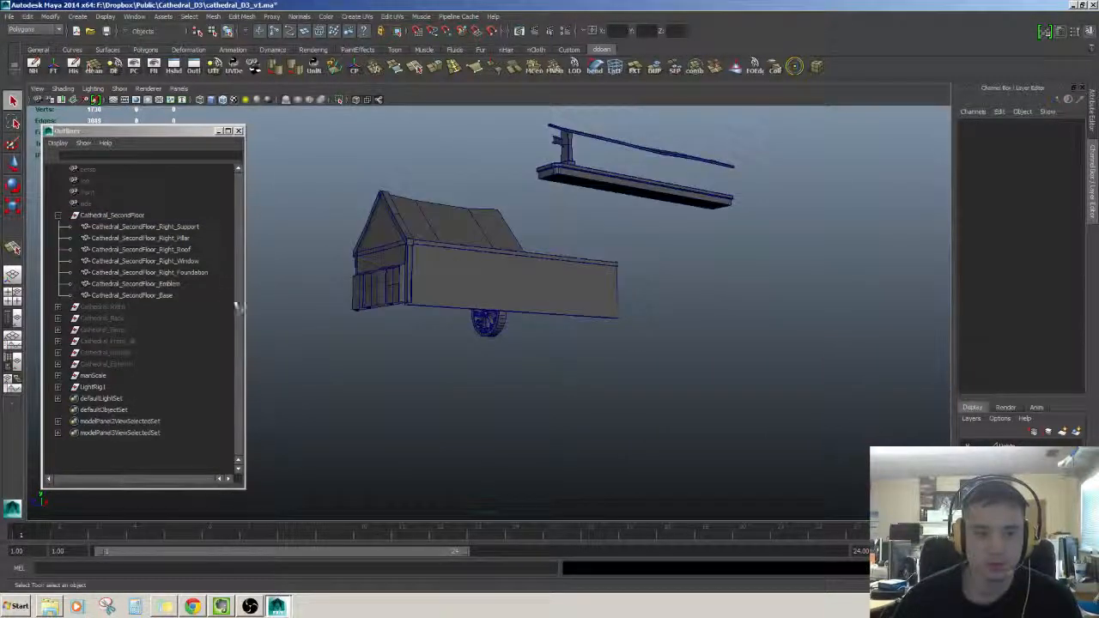
pyautogui.click(153, 284)
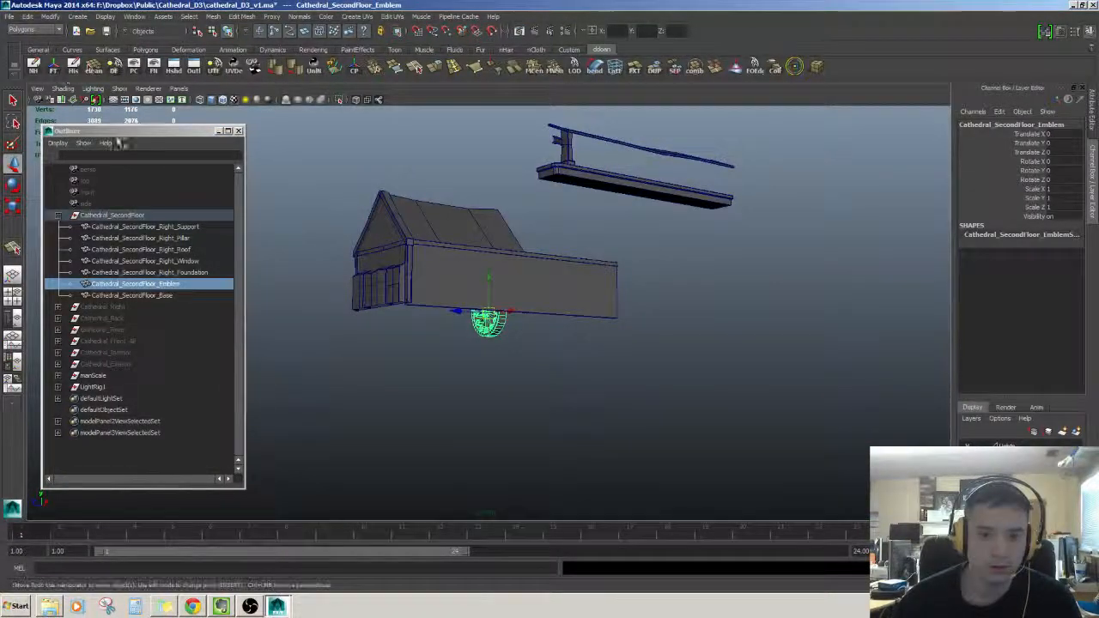
pyautogui.click(397, 276)
pyautogui.click(472, 332)
pyautogui.click(478, 334)
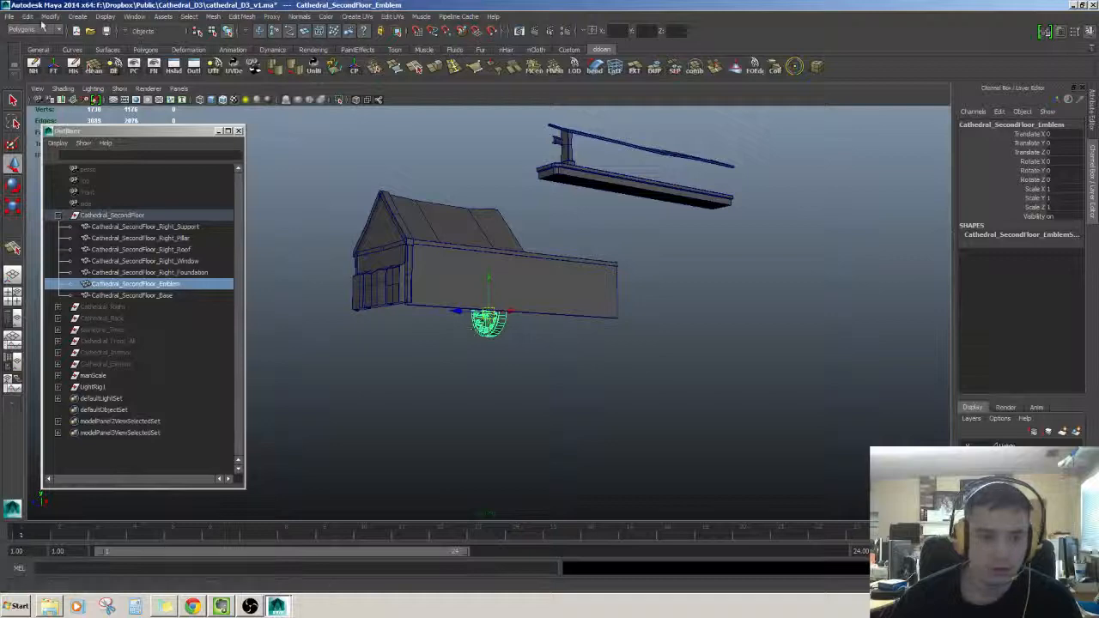
# Export the frozen emblem again, overwriting the existing Cathedral_SecondFloor_Emblem.fbx in the buildings folder.
pyautogui.click(10, 17)
pyautogui.click(52, 157)
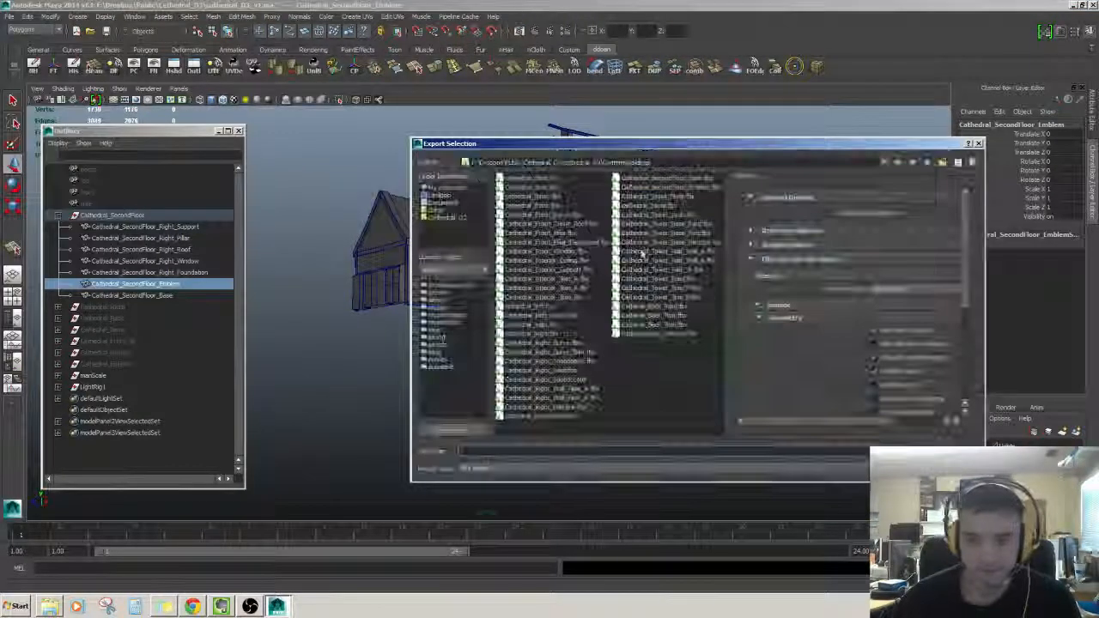
pyautogui.doubleClick(671, 186)
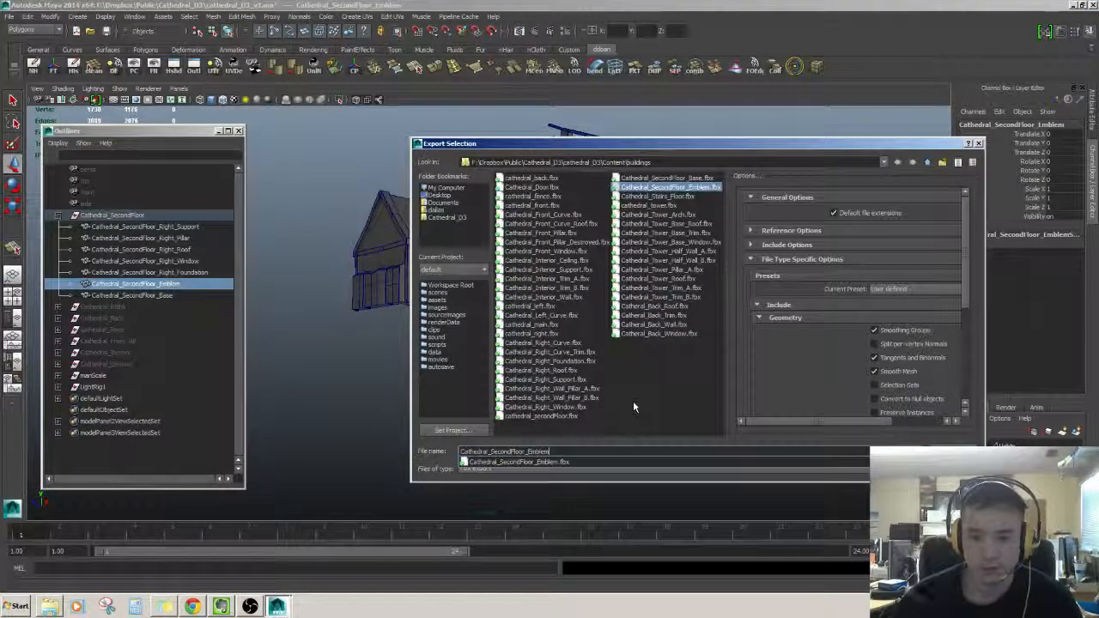
pyautogui.click(674, 327)
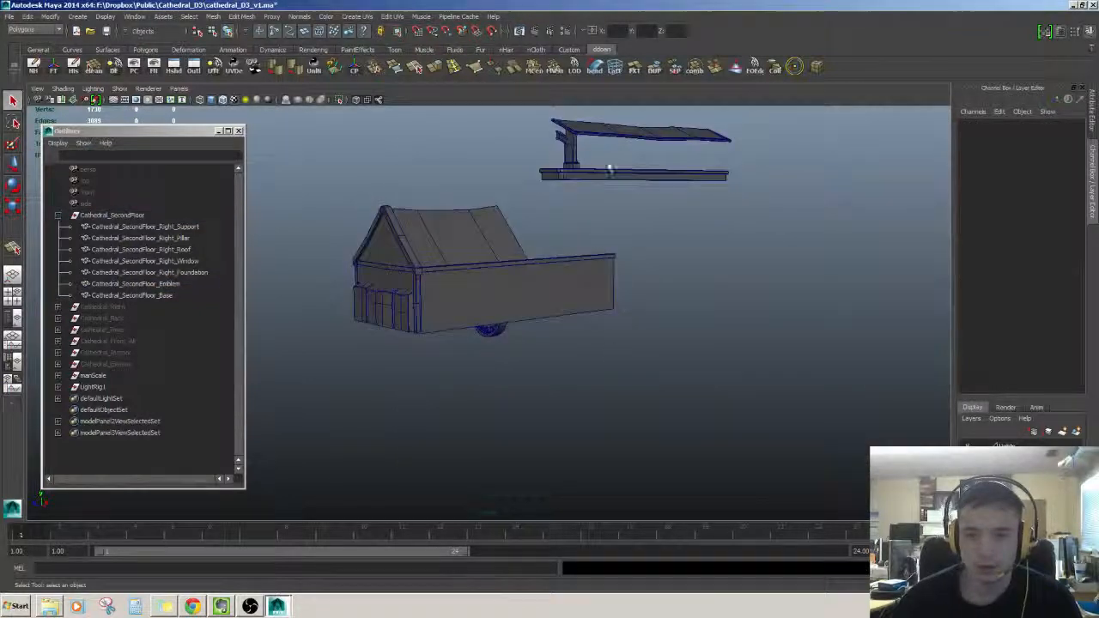
# Move the Cathedral_SecondFloor_Right_Foundation piece to the world origin and freeze its transformations.
pyautogui.click(609, 174)
pyautogui.click(146, 283)
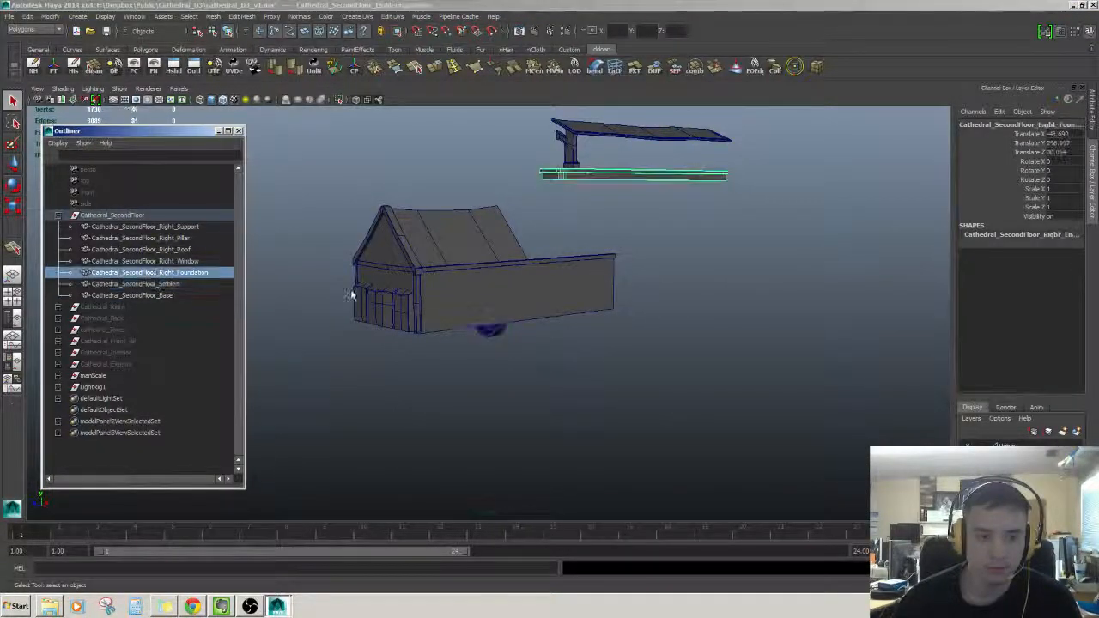
pyautogui.keyDown('alt'); pyautogui.moveTo(351, 295); pyautogui.dragTo(581, 294); pyautogui.keyUp('alt')
pyautogui.press('w')
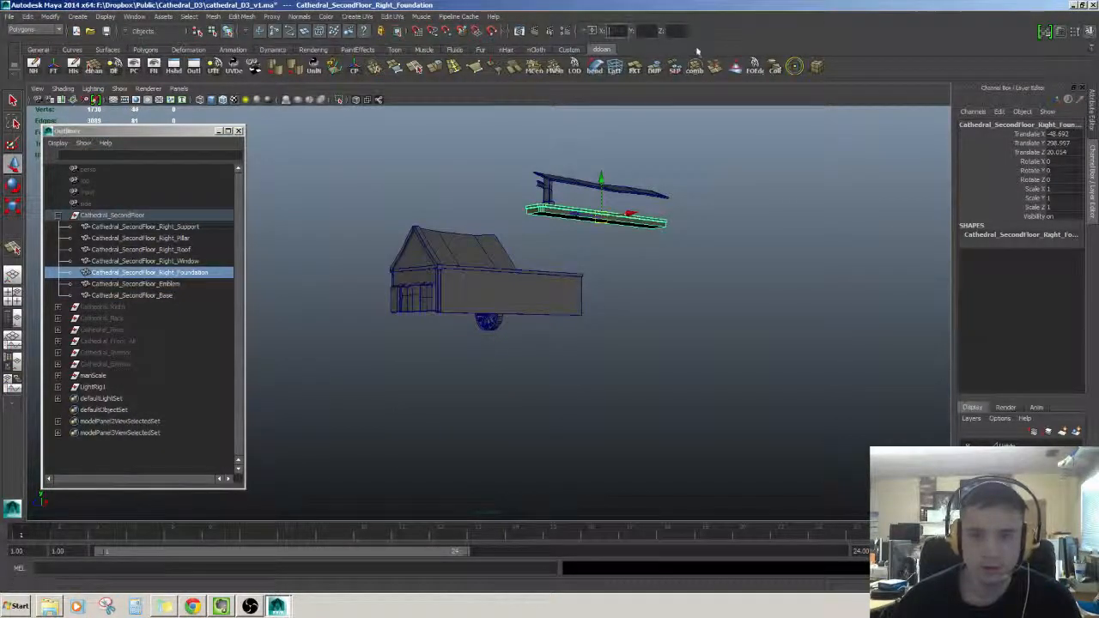
pyautogui.keyDown('alt'); pyautogui.moveTo(635, 185); pyautogui.dragTo(593, 176); pyautogui.keyUp('alt')
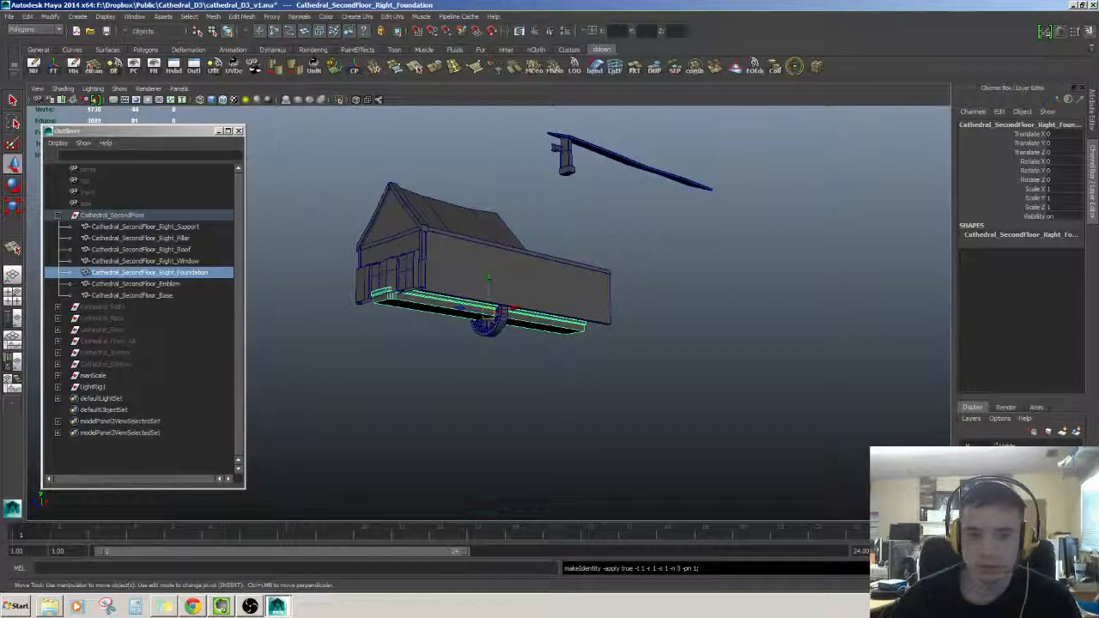
# Export the foundation piece as an FBX named Cathedral_SecondFloor_Right_Foundation into the buildings folder.
pyautogui.click(168, 285)
pyautogui.doubleClick(161, 273)
pyautogui.click(159, 284)
pyautogui.click(154, 272)
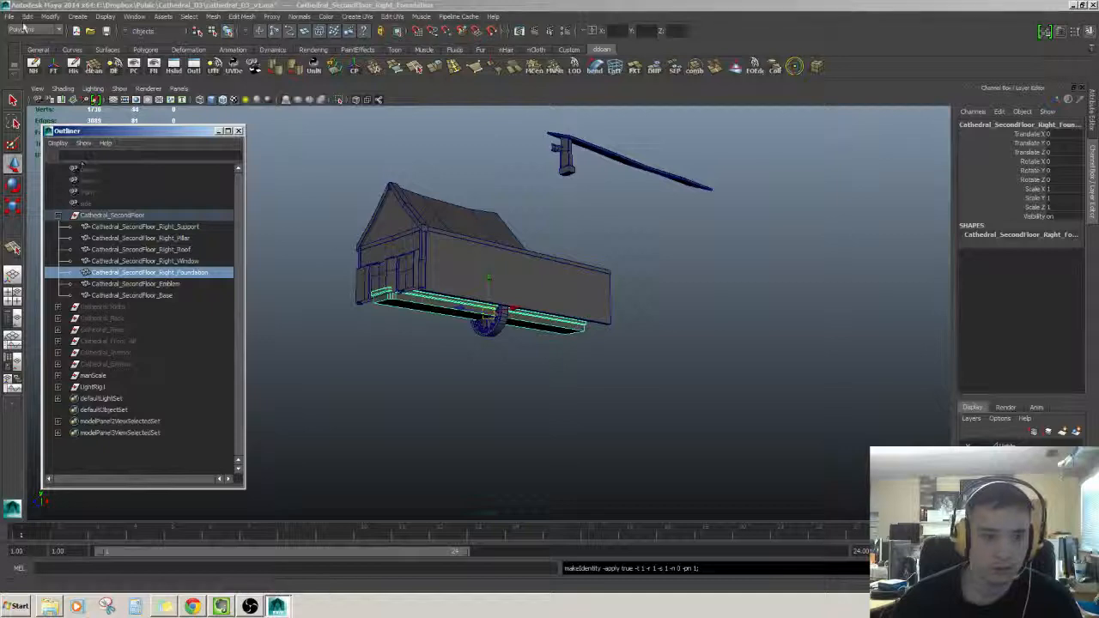
pyautogui.click(10, 16)
pyautogui.click(51, 142)
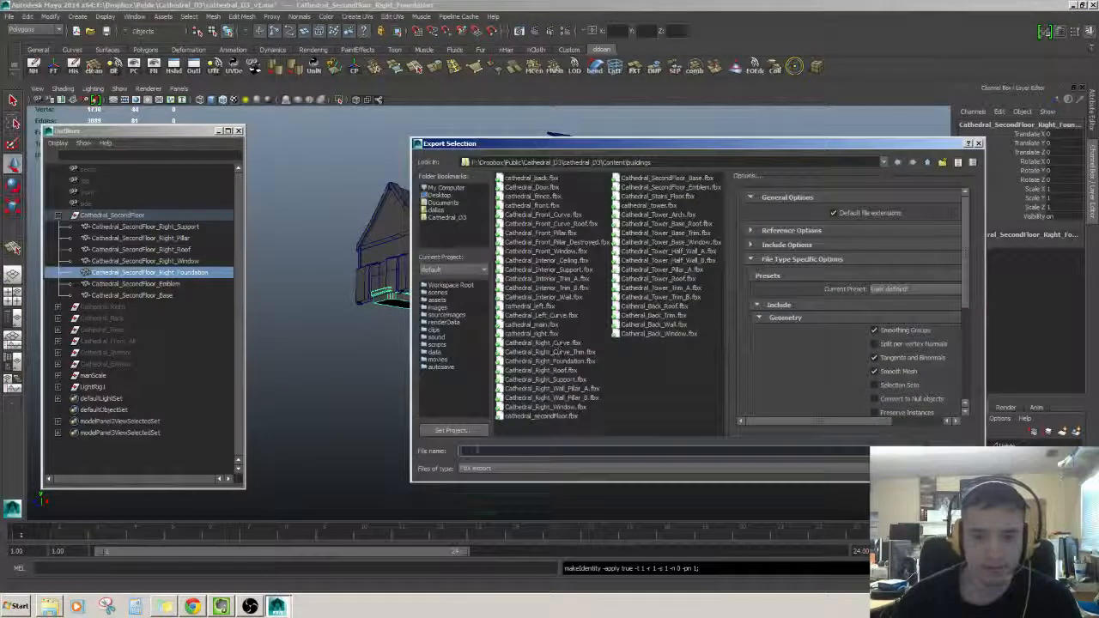
pyautogui.press('Return')
# Check the transform values of the second floor's Base, Emblem and Right_Foundation pieces.
pyautogui.click(584, 424)
pyautogui.press('q')
pyautogui.scroll(3, 554, 321)
pyautogui.keyDown('alt'); pyautogui.moveTo(575, 331); pyautogui.dragTo(594, 393, button='middle'); pyautogui.keyUp('alt')
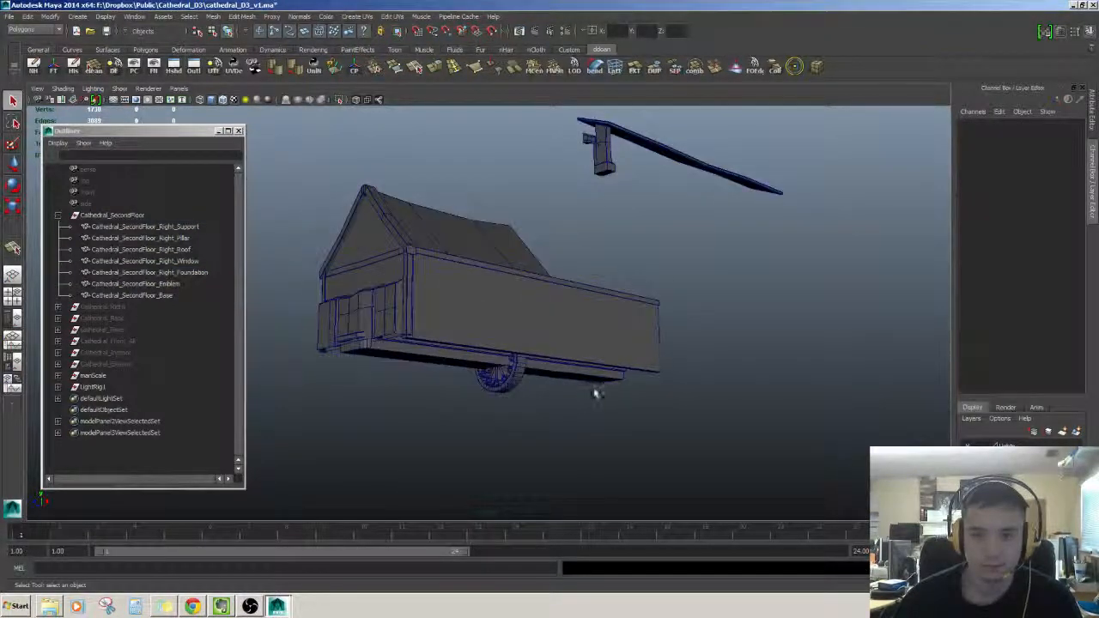
pyautogui.click(159, 294)
pyautogui.click(162, 283)
pyautogui.click(157, 272)
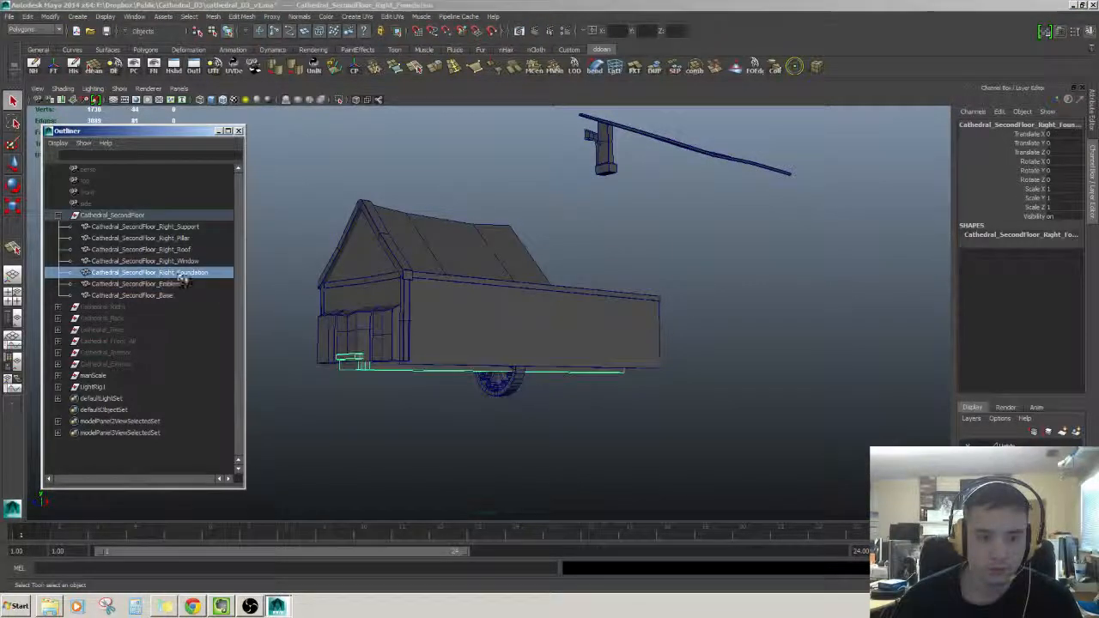
# Examine the Cathedral_SecondFloor_Right_Window piece up close and open its name for editing.
pyautogui.click(157, 261)
pyautogui.keyDown('alt'); pyautogui.moveTo(369, 210); pyautogui.dragTo(429, 291); pyautogui.keyUp('alt')
pyautogui.press('f')
pyautogui.scroll(-4, 430, 230)
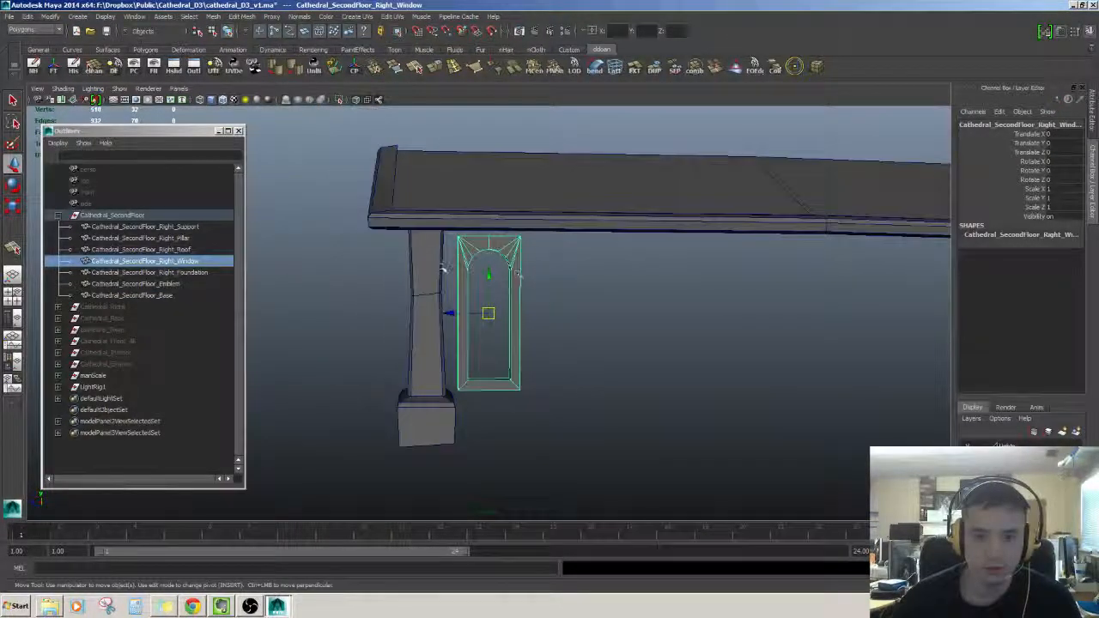
pyautogui.scroll(-2, 488, 265)
pyautogui.keyDown('alt'); pyautogui.moveTo(488, 266); pyautogui.dragTo(503, 246); pyautogui.keyUp('alt')
pyautogui.doubleClick(176, 262)
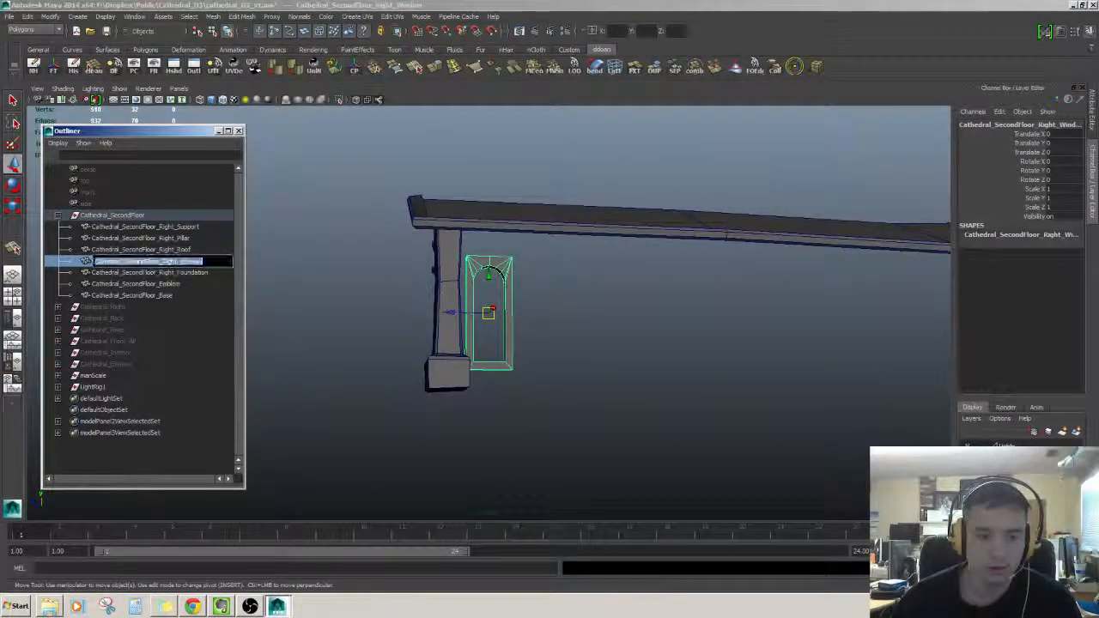
pyautogui.hotkey('ctrl', 'h')
# Move the Cathedral_SecondFloor_Right_Window piece to the world origin at 0, 0, 0.
pyautogui.scroll(-5, 485, 344)
pyautogui.keyDown('alt'); pyautogui.moveTo(486, 343); pyautogui.dragTo(554, 296, button='middle'); pyautogui.keyUp('alt')
pyautogui.keyDown('alt'); pyautogui.moveTo(553, 296); pyautogui.dragTo(565, 336); pyautogui.keyUp('alt')
pyautogui.click(206, 273)
pyautogui.click(203, 261)
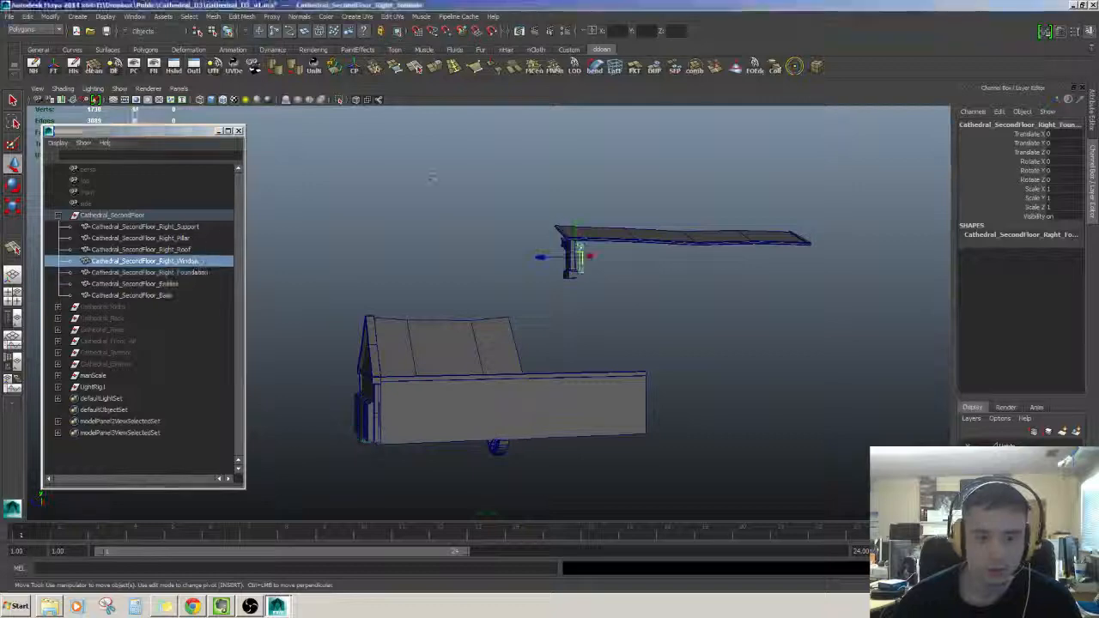
pyautogui.scroll(4, 471, 192)
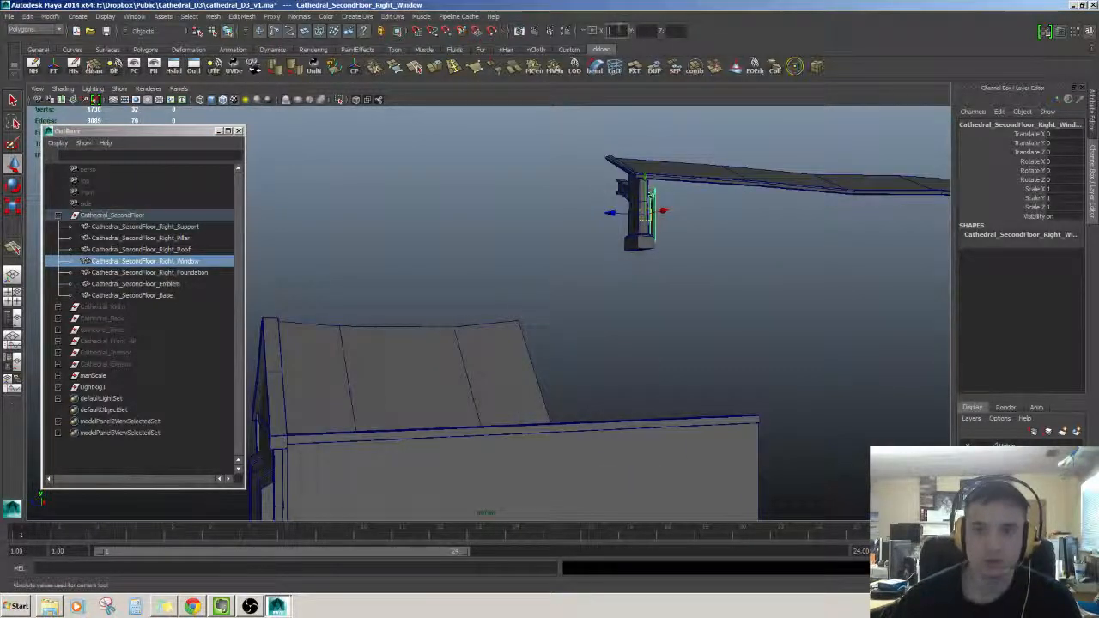
pyautogui.write('0')
pyautogui.press('Tab')
pyautogui.write('0')
pyautogui.press('Tab')
pyautogui.write('0')
pyautogui.press('Return')
# Rotate the window piece -45 degrees about the Y axis and freeze its transformations.
pyautogui.keyDown('alt'); pyautogui.moveTo(536, 288); pyautogui.dragTo(555, 282, button='middle'); pyautogui.keyUp('alt')
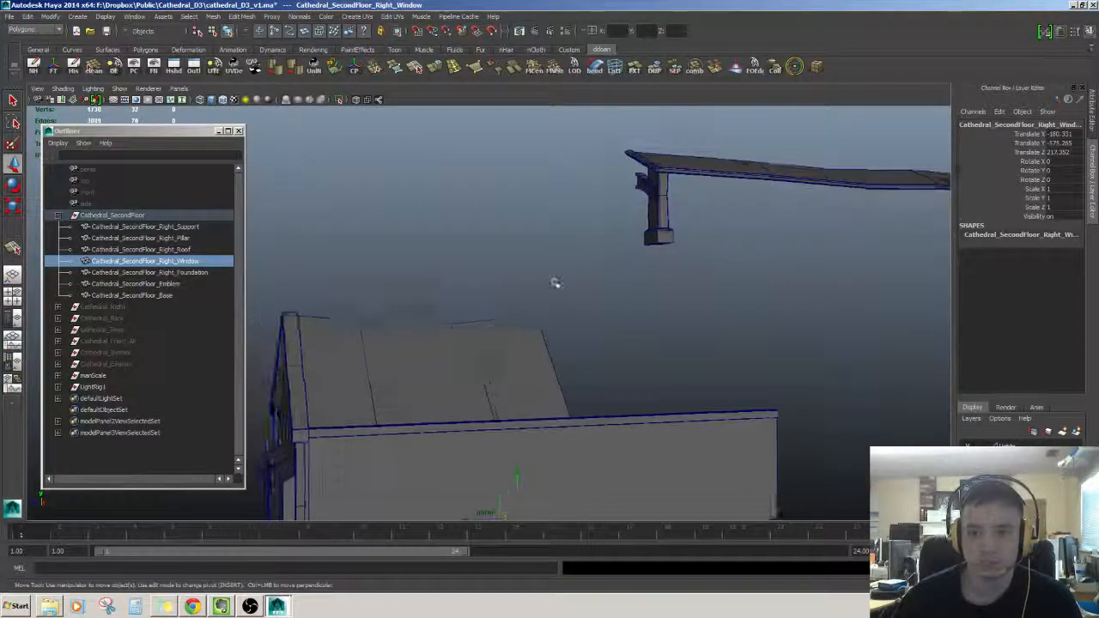
pyautogui.press('f')
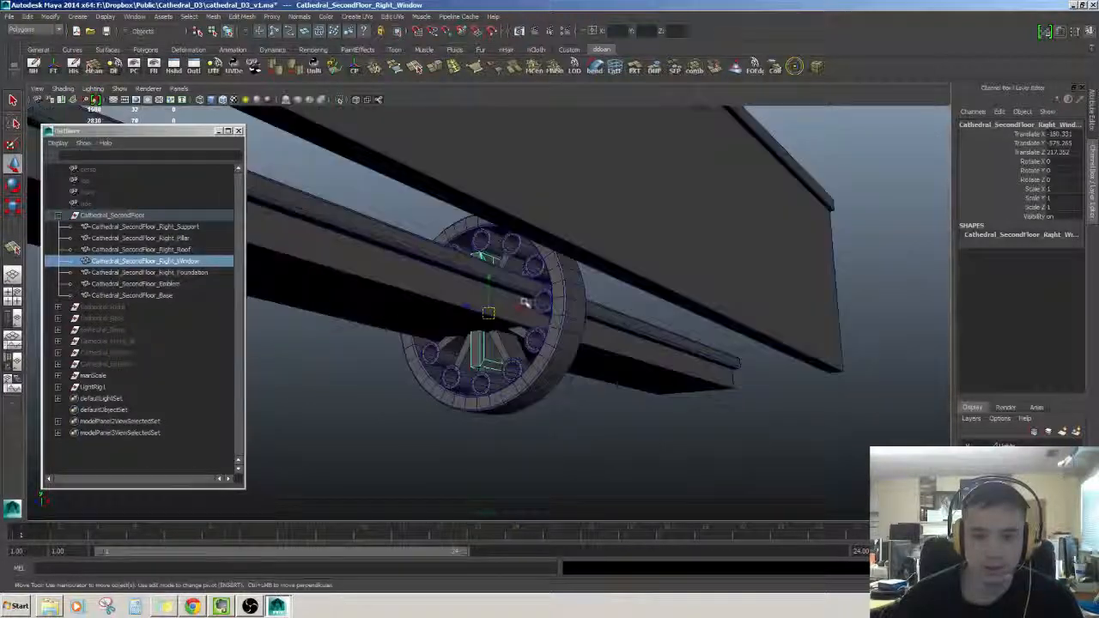
pyautogui.keyDown('alt'); pyautogui.moveTo(524, 302); pyautogui.dragTo(513, 332); pyautogui.keyUp('alt')
pyautogui.press('w')
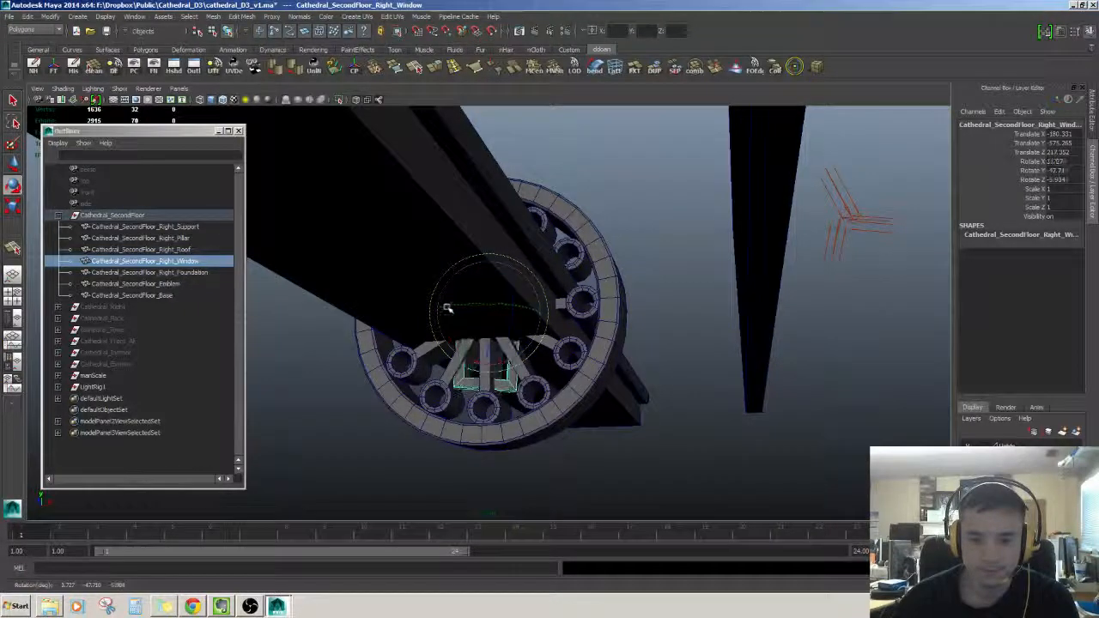
pyautogui.keyDown('alt'); pyautogui.moveTo(504, 309); pyautogui.dragTo(506, 306); pyautogui.keyUp('alt')
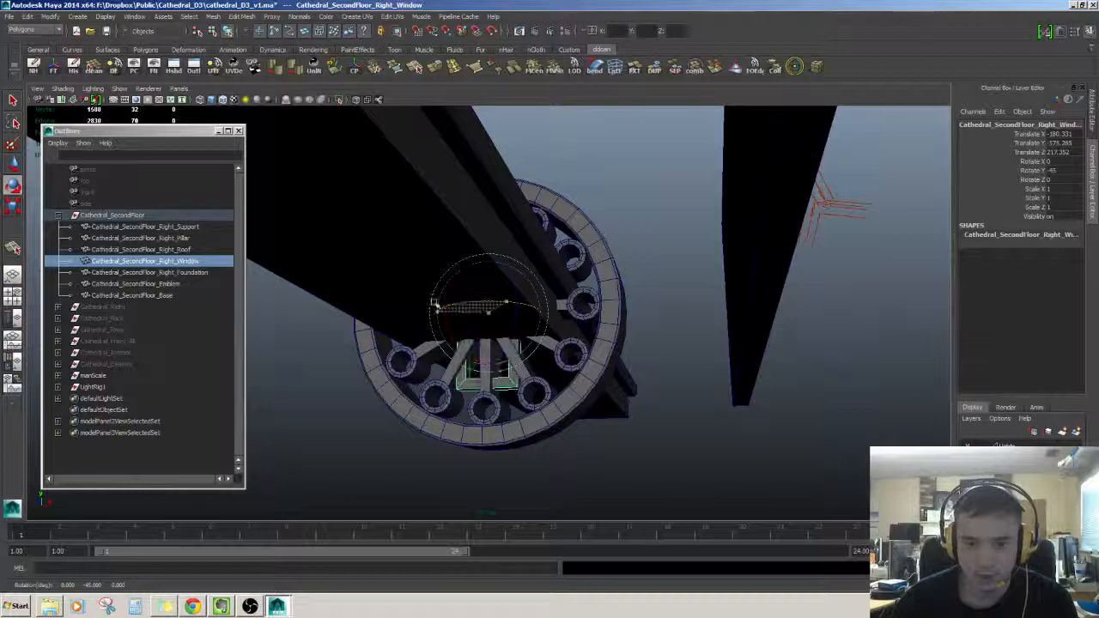
pyautogui.keyDown('alt'); pyautogui.moveTo(568, 311); pyautogui.dragTo(487, 314); pyautogui.keyUp('alt')
pyautogui.click(54, 67)
pyautogui.keyDown('alt'); pyautogui.moveTo(601, 360); pyautogui.dragTo(704, 405); pyautogui.keyUp('alt')
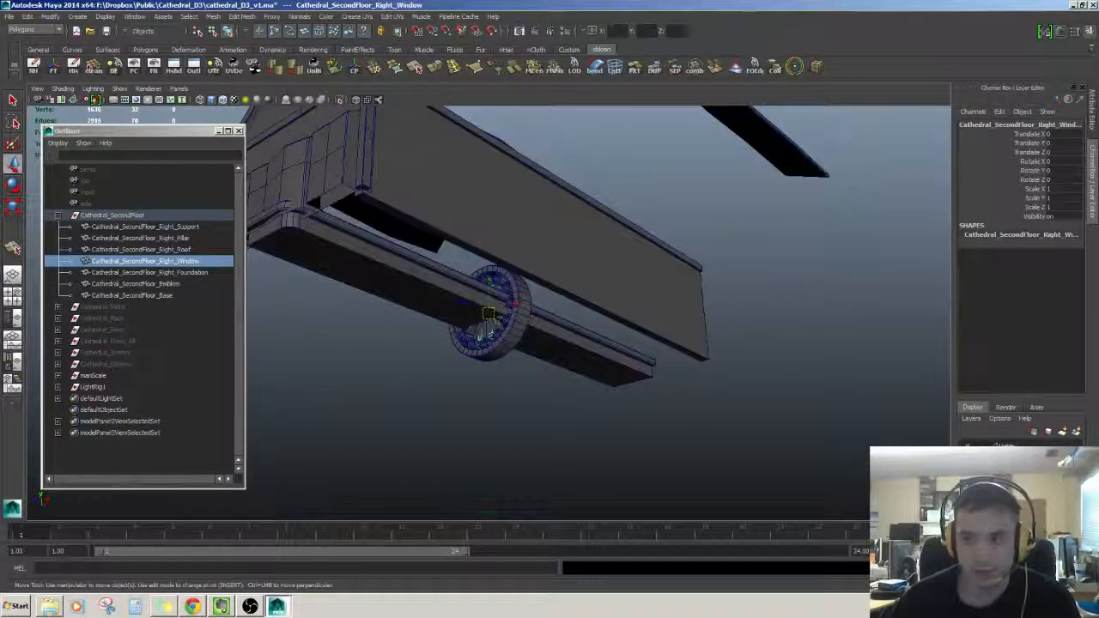
# Copy the window piece's name and export it as an FBX named Cathedral_SecondFloor_Right_Window into the buildings folder.
pyautogui.click(163, 272)
pyautogui.click(166, 262)
pyautogui.keyDown('alt'); pyautogui.moveTo(360, 360); pyautogui.dragTo(452, 363); pyautogui.keyUp('alt')
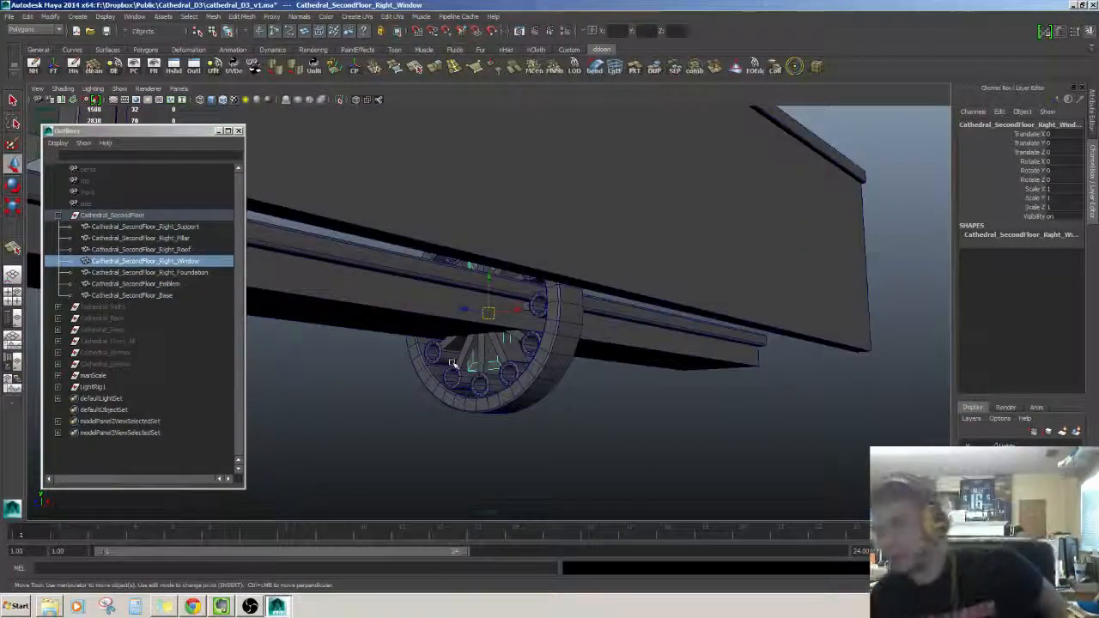
pyautogui.click(168, 273)
pyautogui.click(167, 260)
pyautogui.keyDown('alt'); pyautogui.moveTo(382, 302); pyautogui.dragTo(523, 297); pyautogui.keyUp('alt')
pyautogui.click(170, 271)
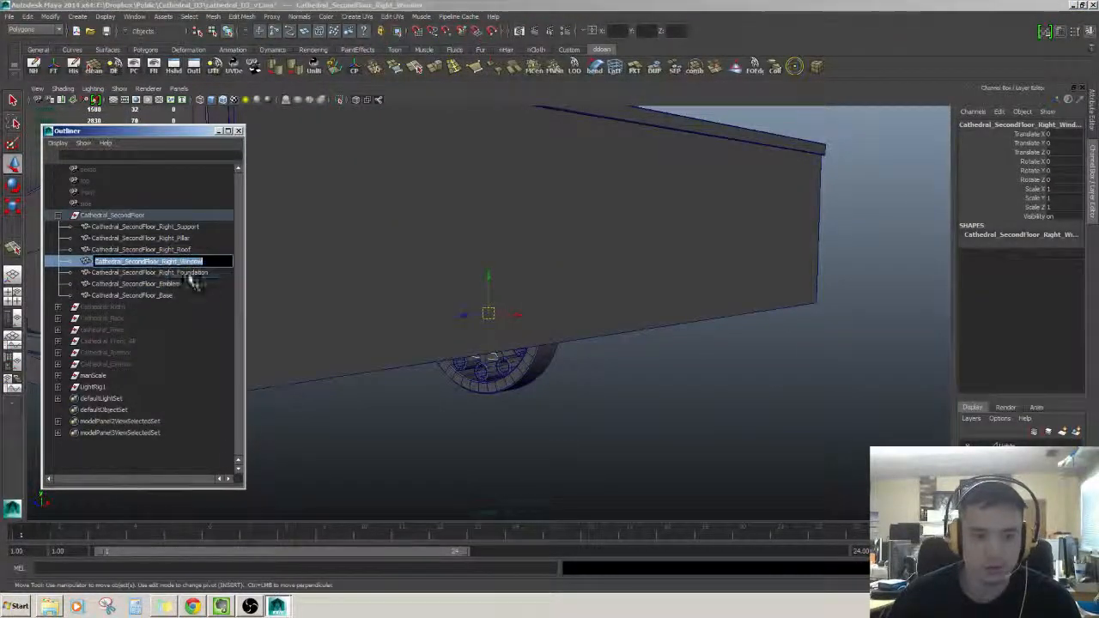
pyautogui.keyDown('alt'); pyautogui.moveTo(344, 296); pyautogui.dragTo(557, 344); pyautogui.keyUp('alt')
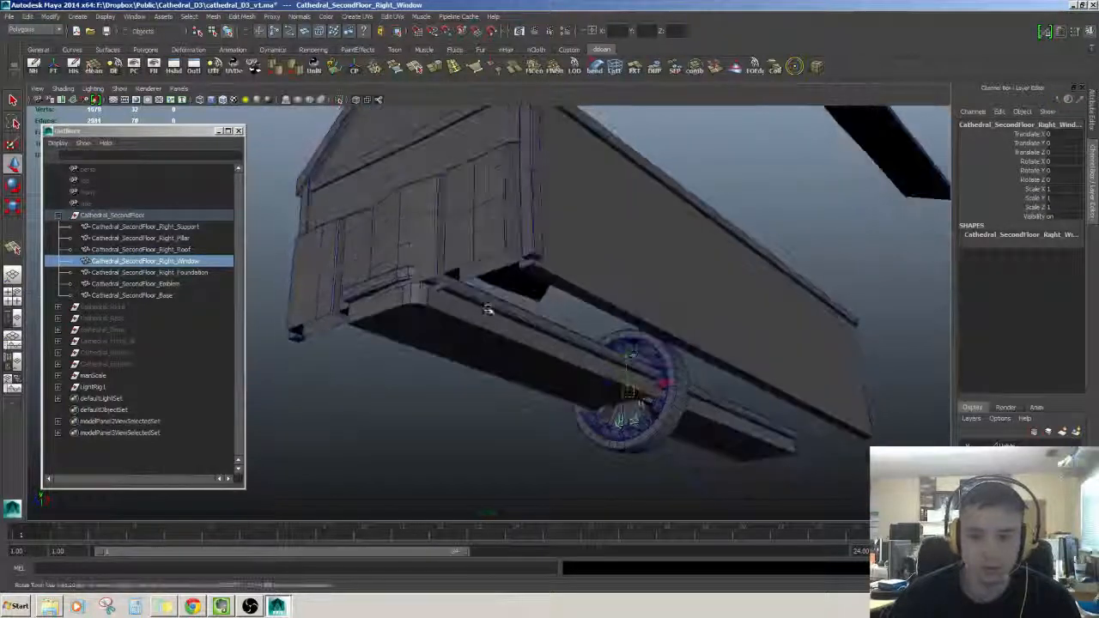
pyautogui.click(10, 17)
pyautogui.click(62, 145)
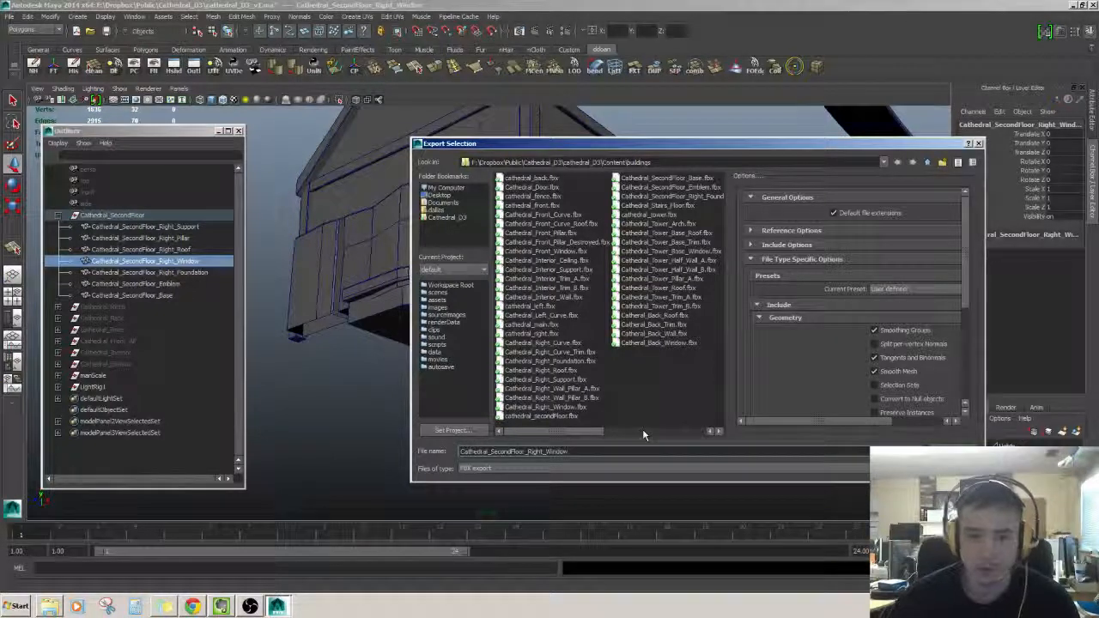
pyautogui.press('Return')
# Move the Cathedral_SecondFloor_Right_Roof piece to the world origin and freeze its transformations.
pyautogui.keyDown('alt'); pyautogui.moveTo(526, 335); pyautogui.dragTo(297, 263); pyautogui.keyUp('alt')
pyautogui.click(184, 261)
pyautogui.click(185, 249)
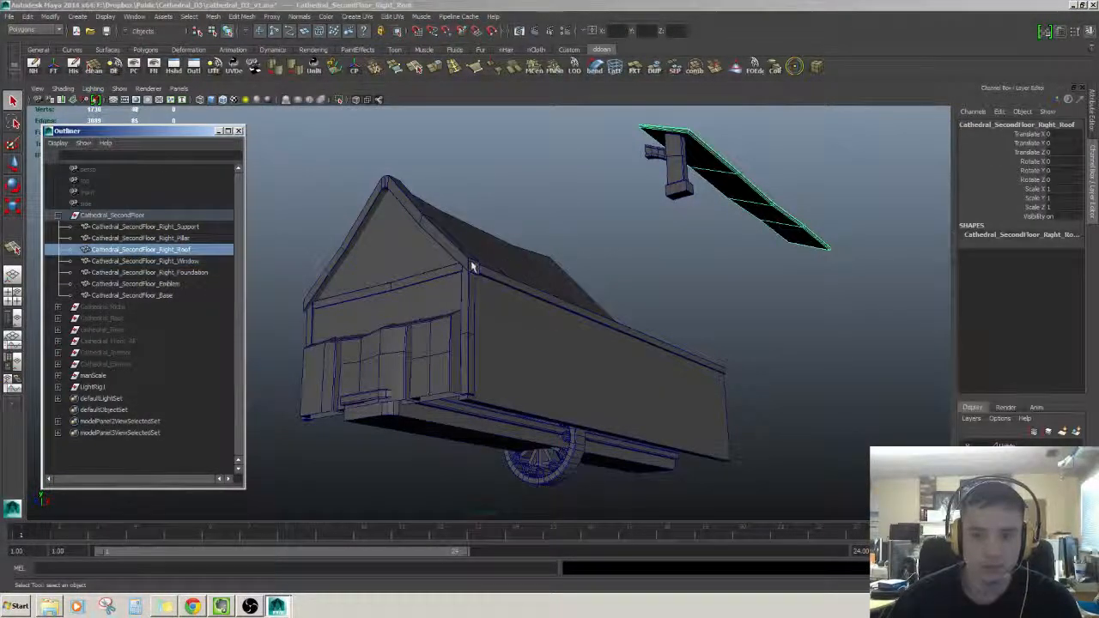
pyautogui.press('f')
pyautogui.keyDown('alt'); pyautogui.moveTo(471, 267); pyautogui.dragTo(610, 336); pyautogui.keyUp('alt')
pyautogui.press('w')
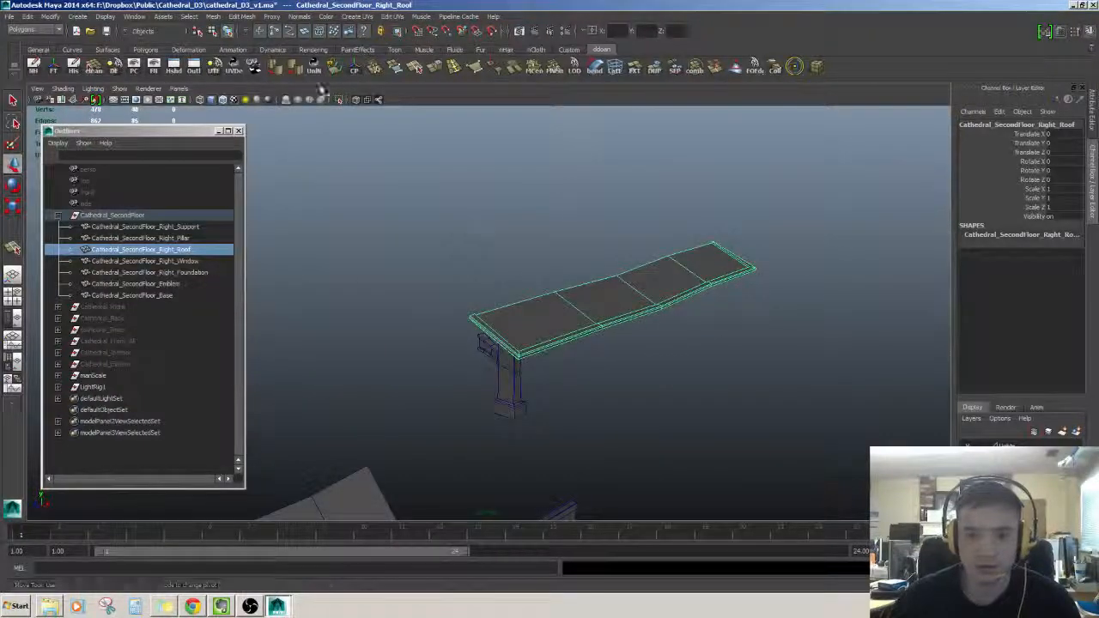
pyautogui.keyDown('alt'); pyautogui.moveTo(635, 292); pyautogui.dragTo(506, 257); pyautogui.keyUp('alt')
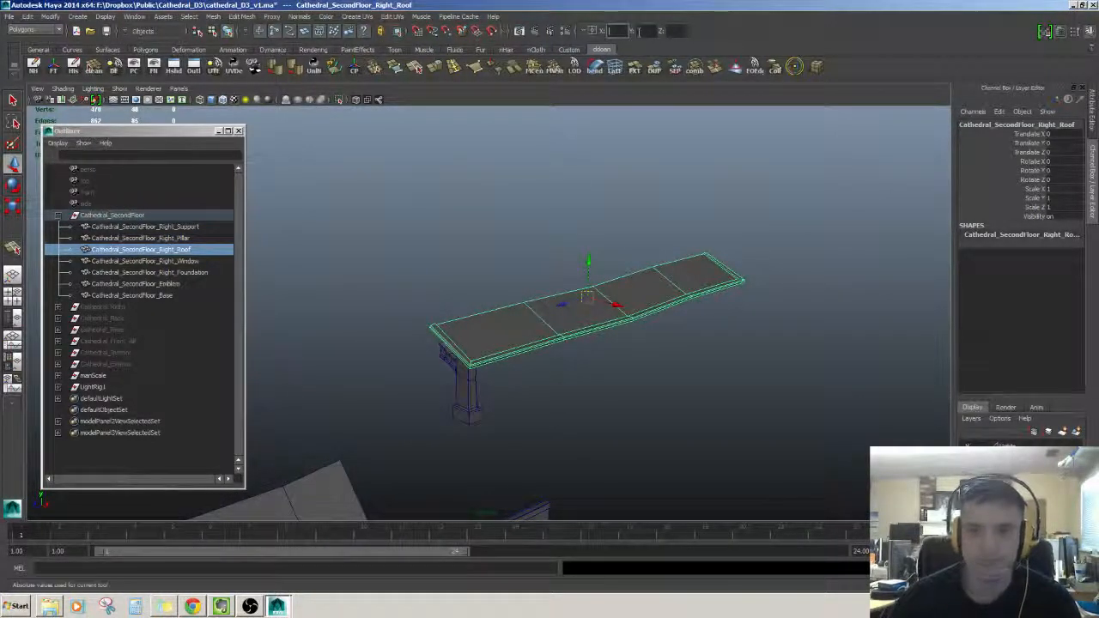
pyautogui.press('Tab')
pyautogui.write('0')
pyautogui.press('Return')
pyautogui.press('f')
pyautogui.keyDown('alt'); pyautogui.moveTo(441, 301); pyautogui.dragTo(480, 269); pyautogui.keyUp('alt')
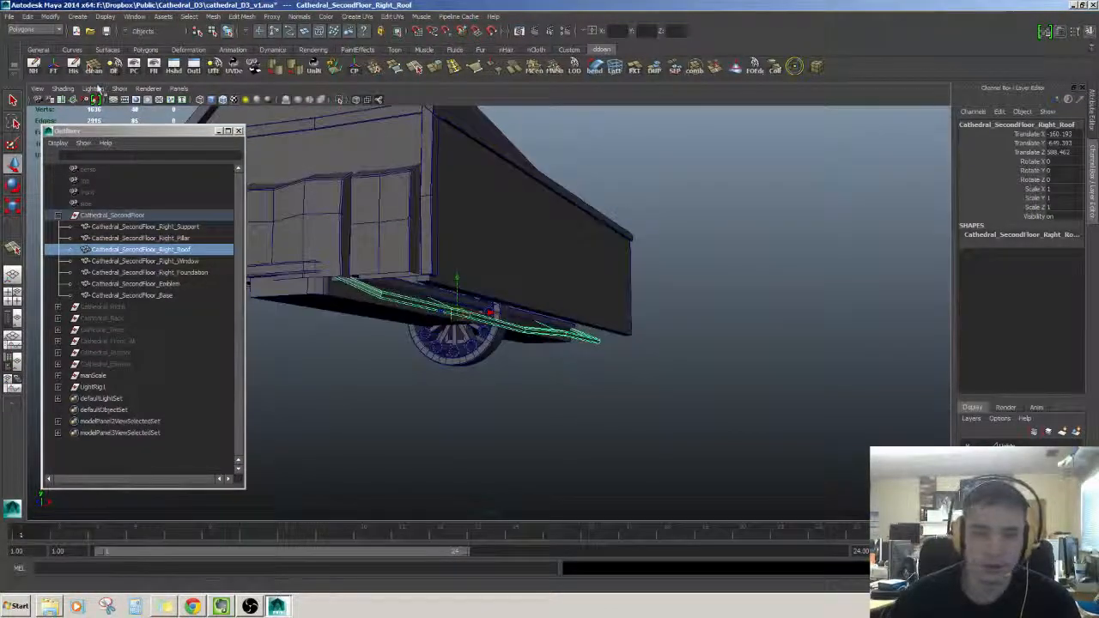
pyautogui.click(58, 67)
# Examine the Cathedral_SecondFloor_Right_Pillar piece up close and its position relative to the building.
pyautogui.keyDown('alt'); pyautogui.moveTo(294, 225); pyautogui.dragTo(417, 206); pyautogui.keyUp('alt')
pyautogui.keyDown('alt'); pyautogui.moveTo(378, 261); pyautogui.dragTo(487, 266); pyautogui.keyUp('alt')
pyautogui.click(586, 153)
pyautogui.press('f')
pyautogui.keyDown('alt'); pyautogui.moveTo(391, 306); pyautogui.dragTo(403, 309); pyautogui.keyUp('alt')
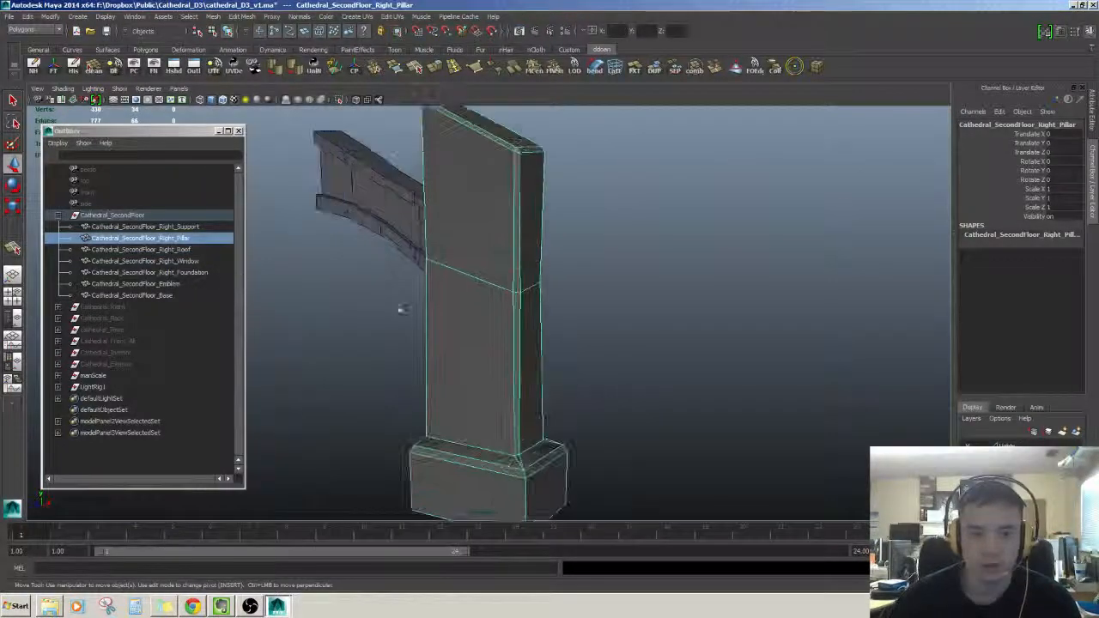
pyautogui.scroll(-8, 483, 306)
pyautogui.keyDown('alt'); pyautogui.moveTo(532, 349); pyautogui.dragTo(581, 226); pyautogui.keyUp('alt')
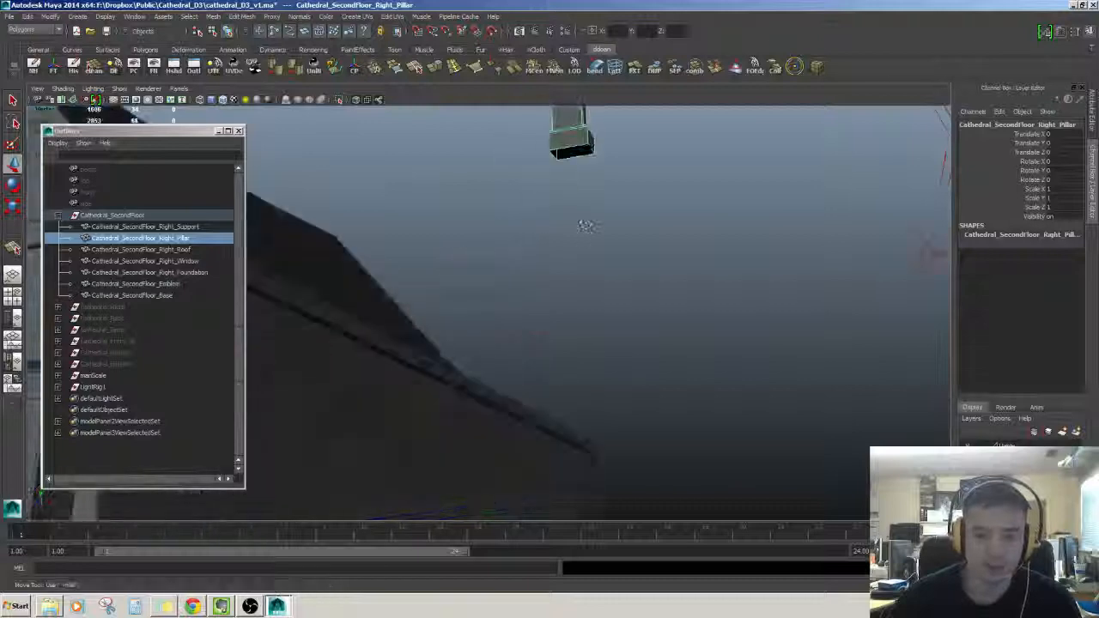
pyautogui.keyDown('alt'); pyautogui.moveTo(581, 226); pyautogui.dragTo(487, 296, button='right'); pyautogui.keyUp('alt')
# Export the roof piece as an FBX named Cathedral_SecondFloor_Right_Roof into the buildings folder.
pyautogui.click(404, 339)
pyautogui.scroll(-3, 429, 333)
pyautogui.keyDown('alt'); pyautogui.moveTo(453, 326); pyautogui.dragTo(520, 267, button='middle'); pyautogui.keyUp('alt')
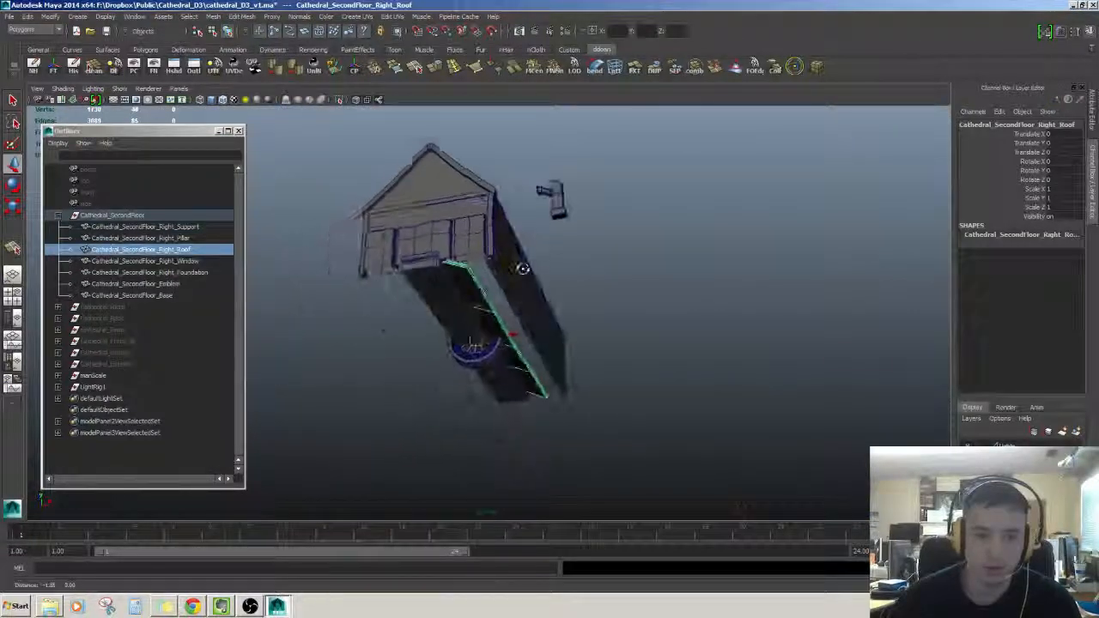
pyautogui.keyDown('alt'); pyautogui.moveTo(520, 267); pyautogui.dragTo(487, 286); pyautogui.keyUp('alt')
pyautogui.scroll(3, 487, 285)
pyautogui.click(183, 250)
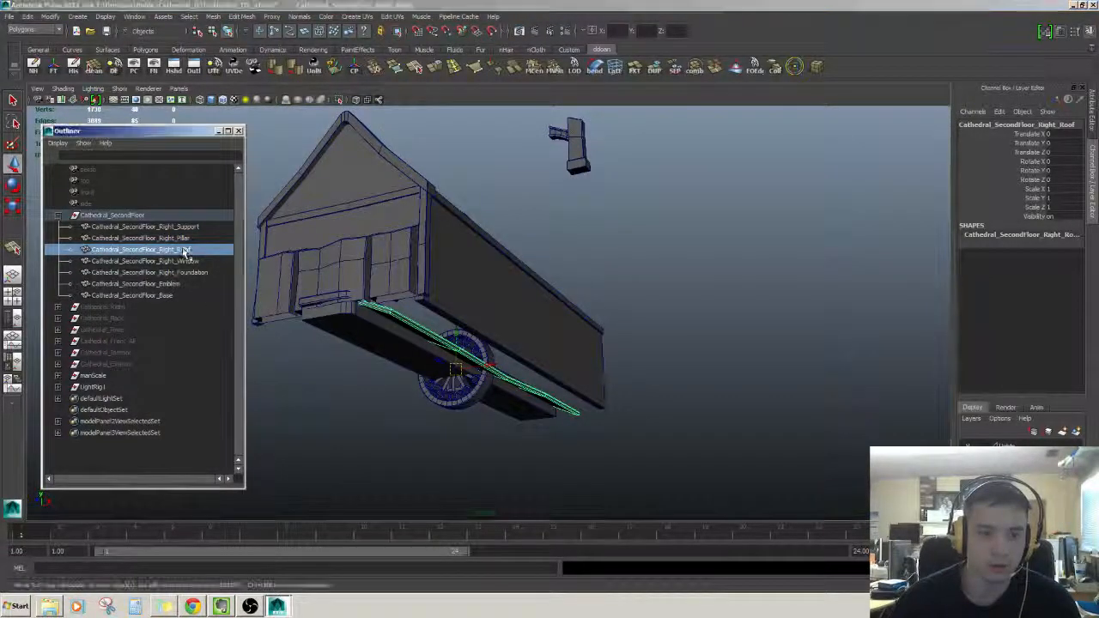
pyautogui.click(9, 17)
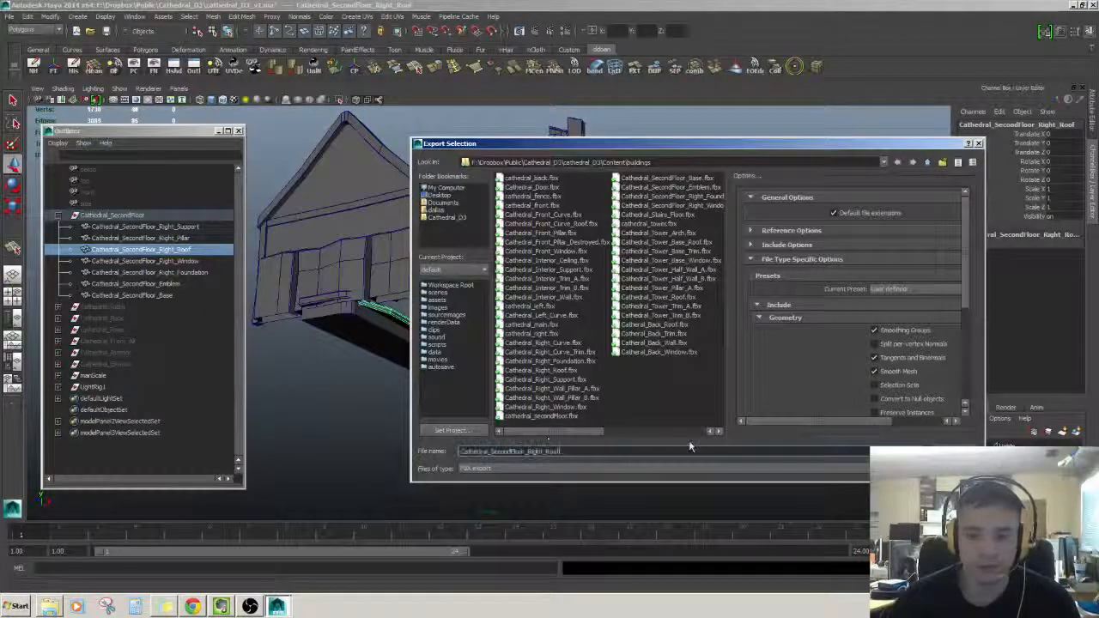
pyautogui.click(927, 446)
# Center the pivot of the Cathedral_SecondFloor_Right_Pillar piece and place it at the bottom of the pillar's base.
pyautogui.keyDown('alt'); pyautogui.moveTo(576, 334); pyautogui.dragTo(395, 307); pyautogui.keyUp('alt')
pyautogui.click(395, 307)
pyautogui.press('w')
pyautogui.keyDown('alt'); pyautogui.moveTo(464, 314); pyautogui.dragTo(604, 319); pyautogui.keyUp('alt')
pyautogui.click(577, 265)
pyautogui.press('f')
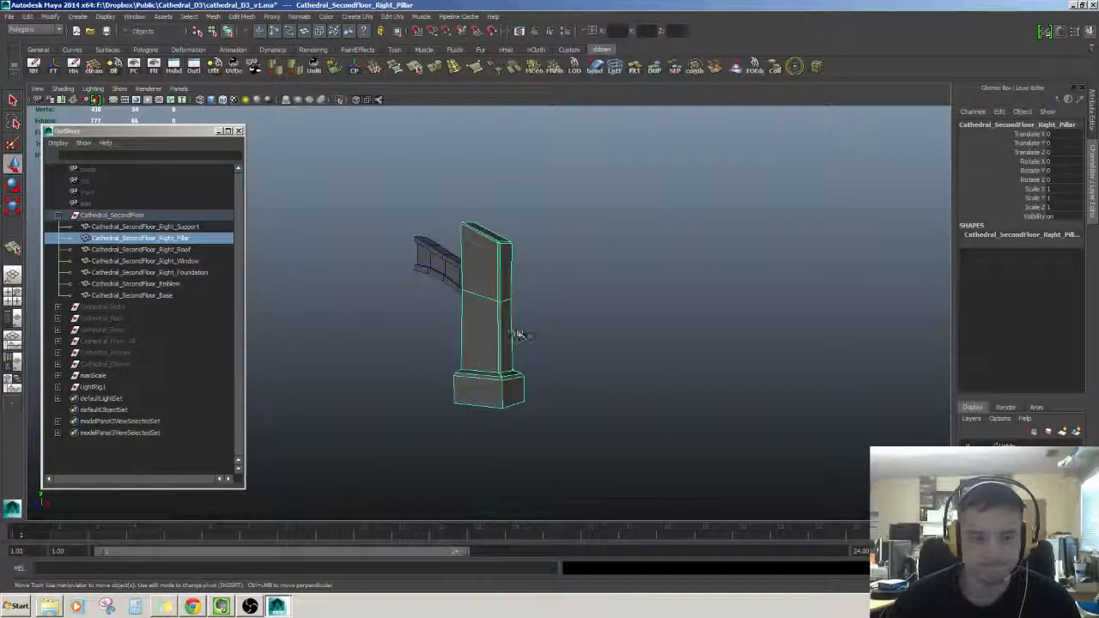
pyautogui.scroll(-3, 549, 253)
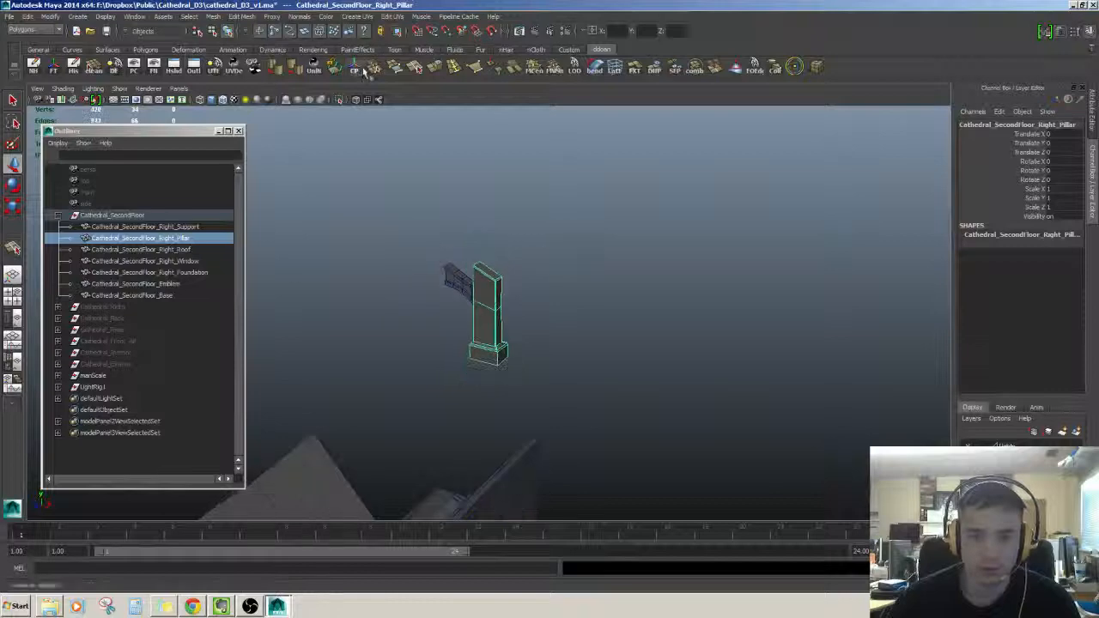
pyautogui.click(358, 68)
pyautogui.scroll(4, 526, 253)
pyautogui.keyDown('alt'); pyautogui.moveTo(506, 259); pyautogui.dragTo(528, 253); pyautogui.keyUp('alt')
pyautogui.moveTo(466, 392); pyautogui.dragTo(475, 398, button='middle')
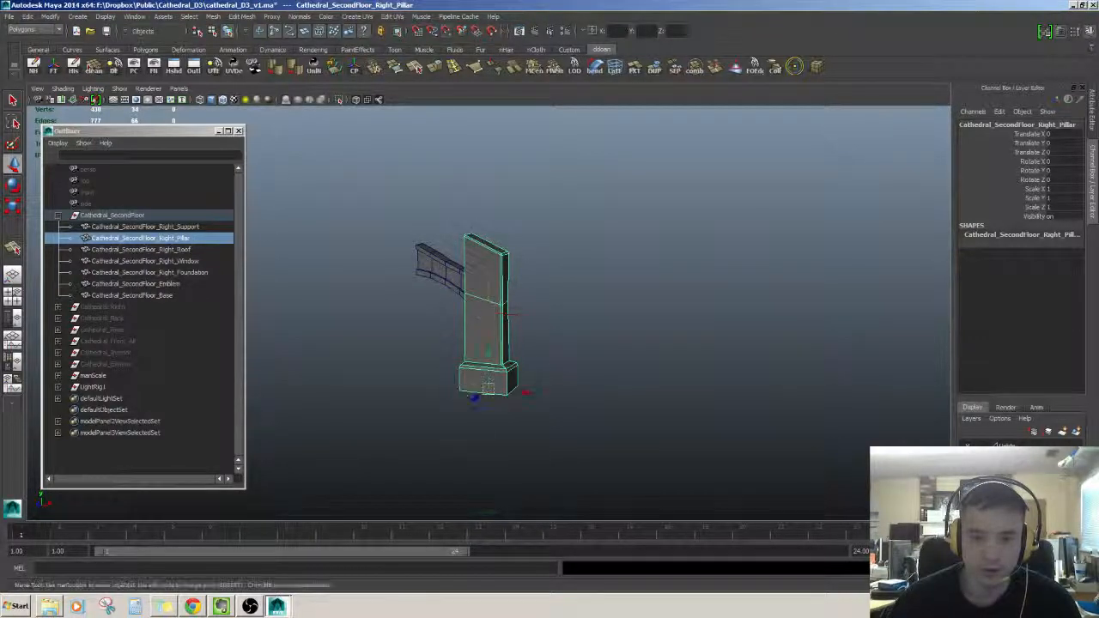
# Move the right pillar piece to the world origin at 0, 0, 0 and freeze its transformations.
pyautogui.scroll(-3, 555, 332)
pyautogui.keyDown('alt'); pyautogui.moveTo(708, 349); pyautogui.dragTo(667, 339); pyautogui.keyUp('alt')
pyautogui.click(614, 31)
pyautogui.write('0')
pyautogui.press('Tab')
pyautogui.write('0')
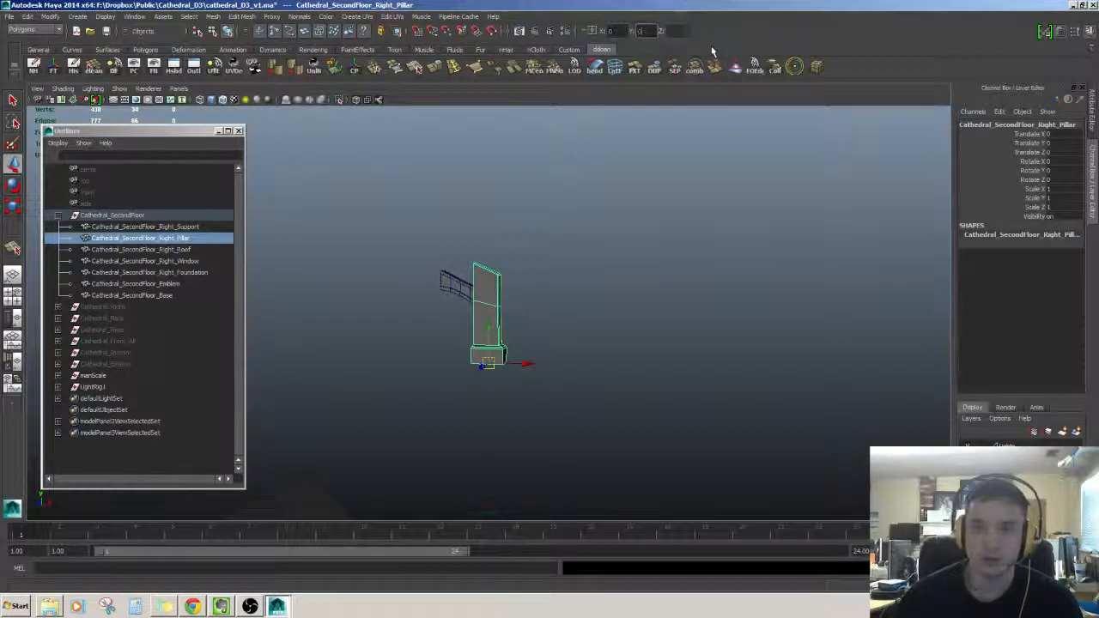
pyautogui.press('Tab')
pyautogui.write('0')
pyautogui.press('Return')
pyautogui.press('f')
pyautogui.scroll(-5, 560, 297)
pyautogui.keyDown('alt'); pyautogui.moveTo(561, 297); pyautogui.dragTo(570, 269); pyautogui.keyUp('alt')
pyautogui.click(54, 68)
pyautogui.keyDown('alt'); pyautogui.moveTo(550, 172); pyautogui.dragTo(493, 275); pyautogui.keyUp('alt')
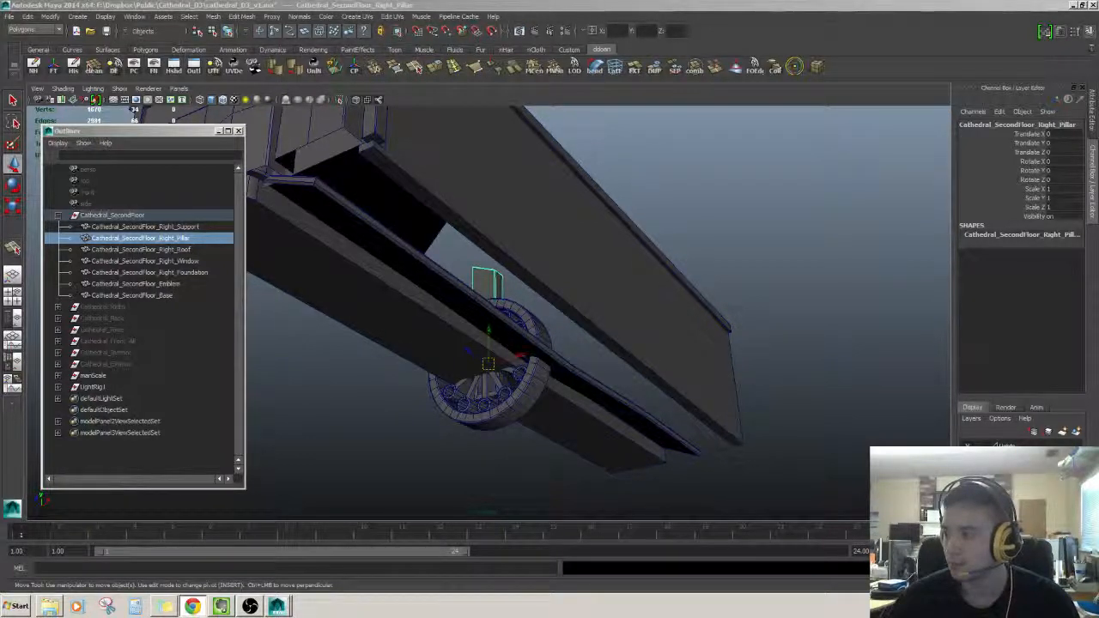
pyautogui.keyDown('alt'); pyautogui.moveTo(760, 352); pyautogui.dragTo(653, 333); pyautogui.keyUp('alt')
pyautogui.click(503, 286)
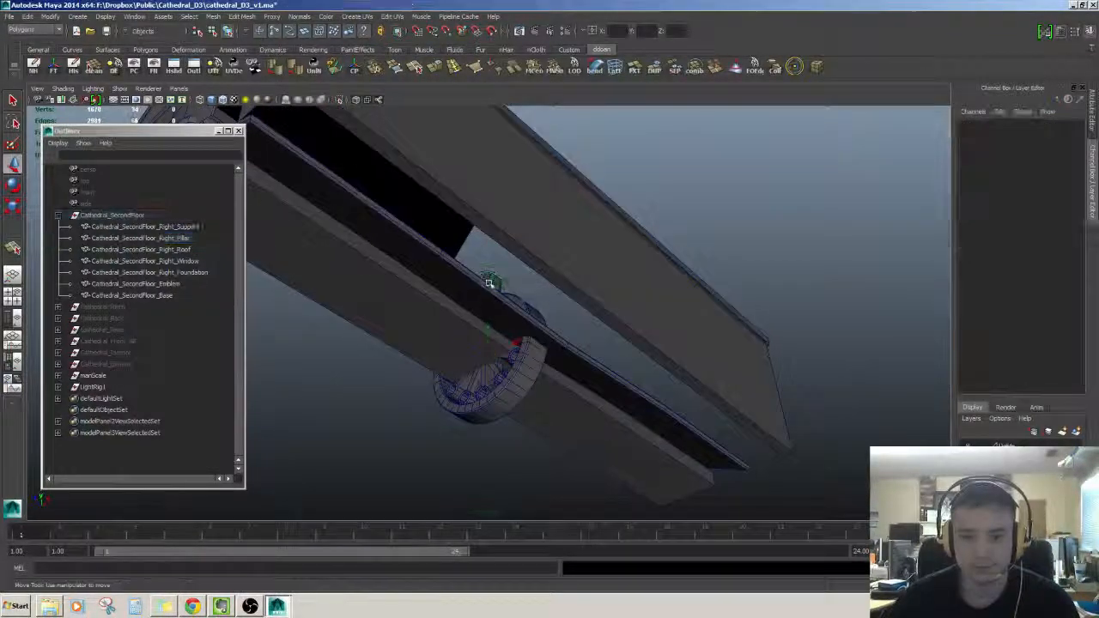
pyautogui.click(490, 284)
pyautogui.click(495, 281)
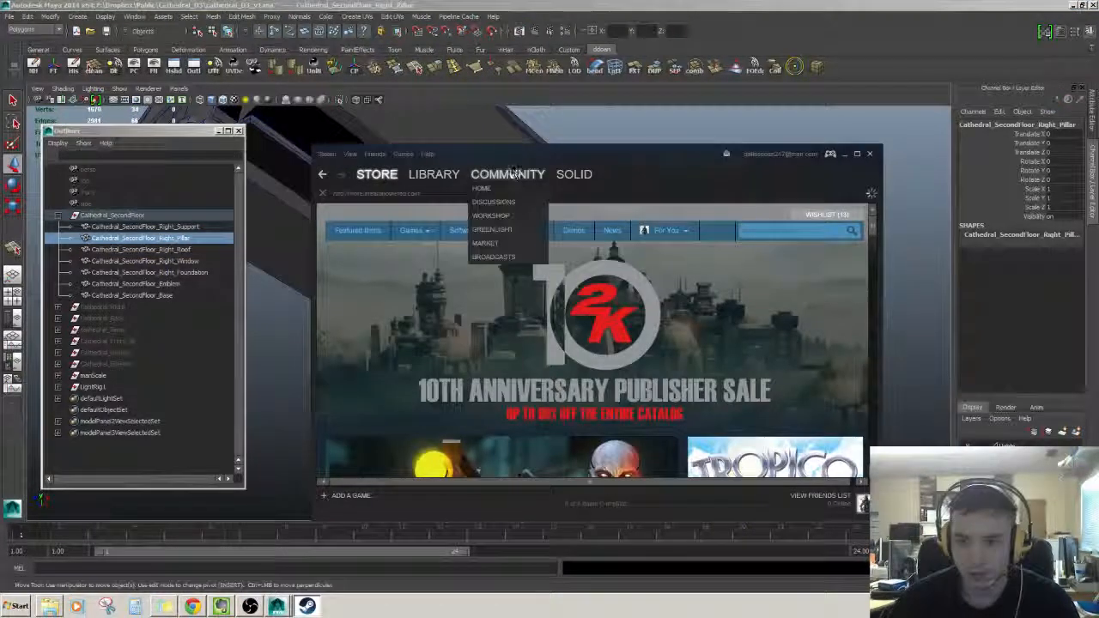
# Look through the downloads list in the Steam library and close the Steam window.
pyautogui.click(434, 174)
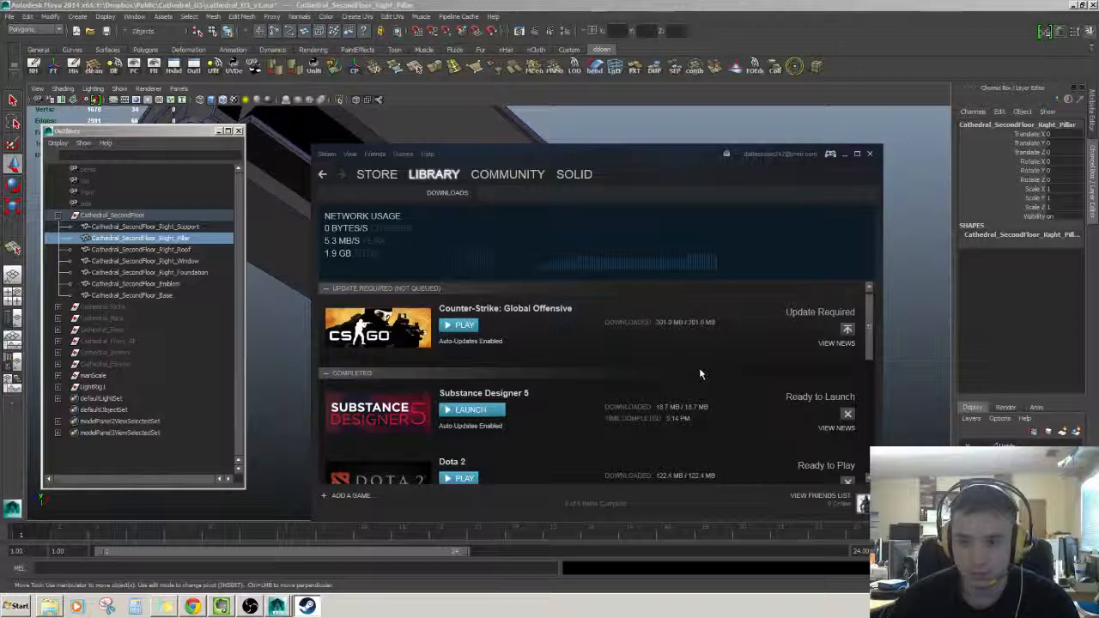
pyautogui.scroll(-5, 699, 374)
pyautogui.scroll(4, 694, 397)
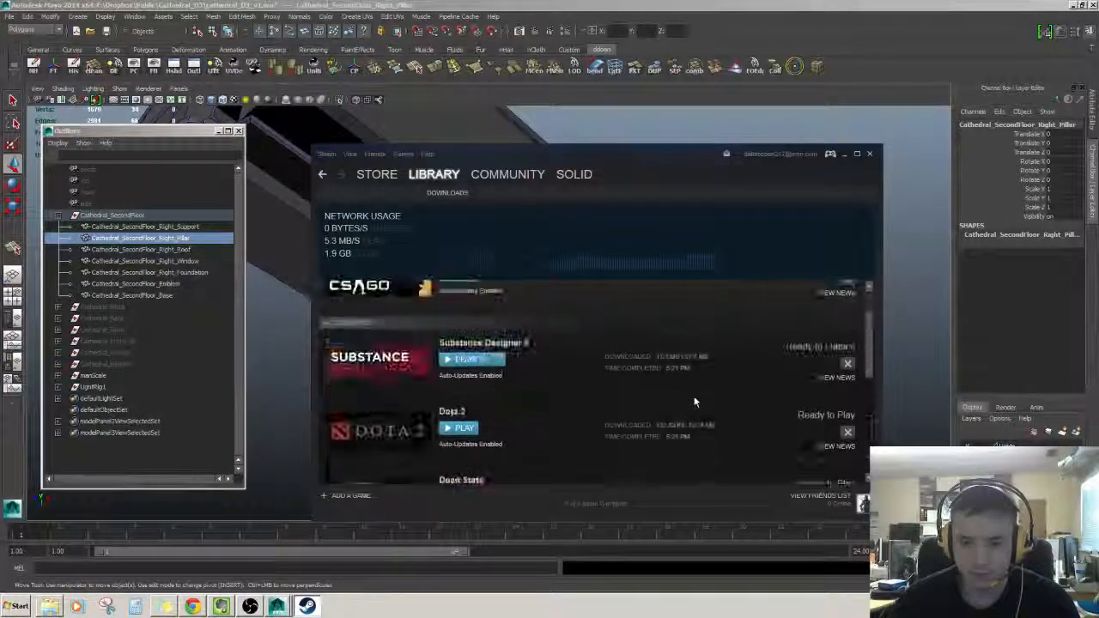
pyautogui.scroll(1, 695, 402)
pyautogui.click(869, 154)
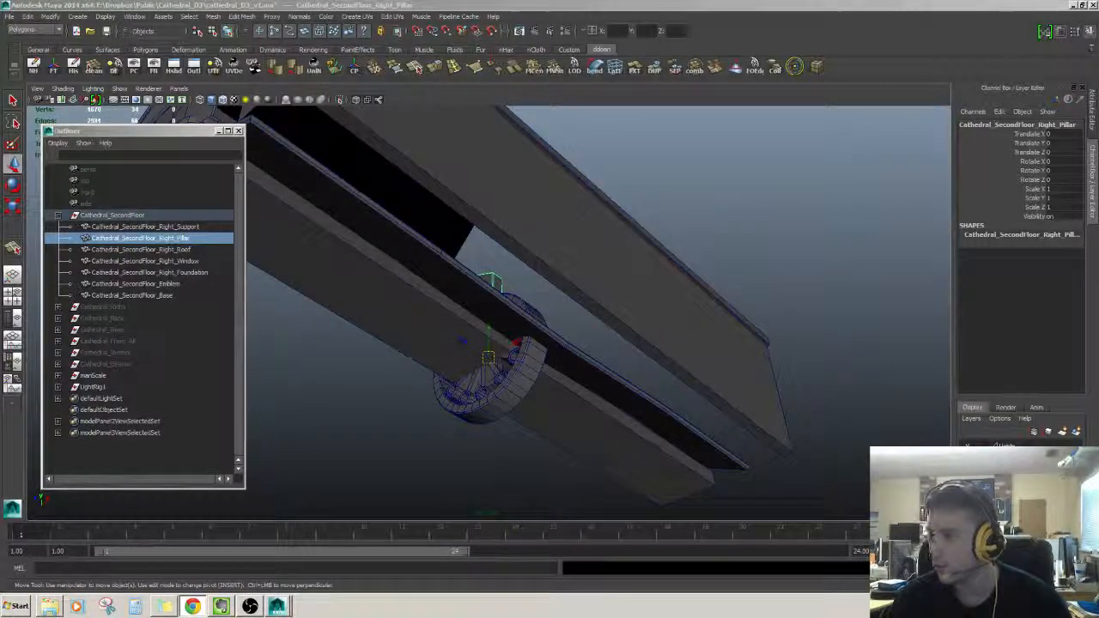
pyautogui.click(996, 31)
pyautogui.click(1073, 6)
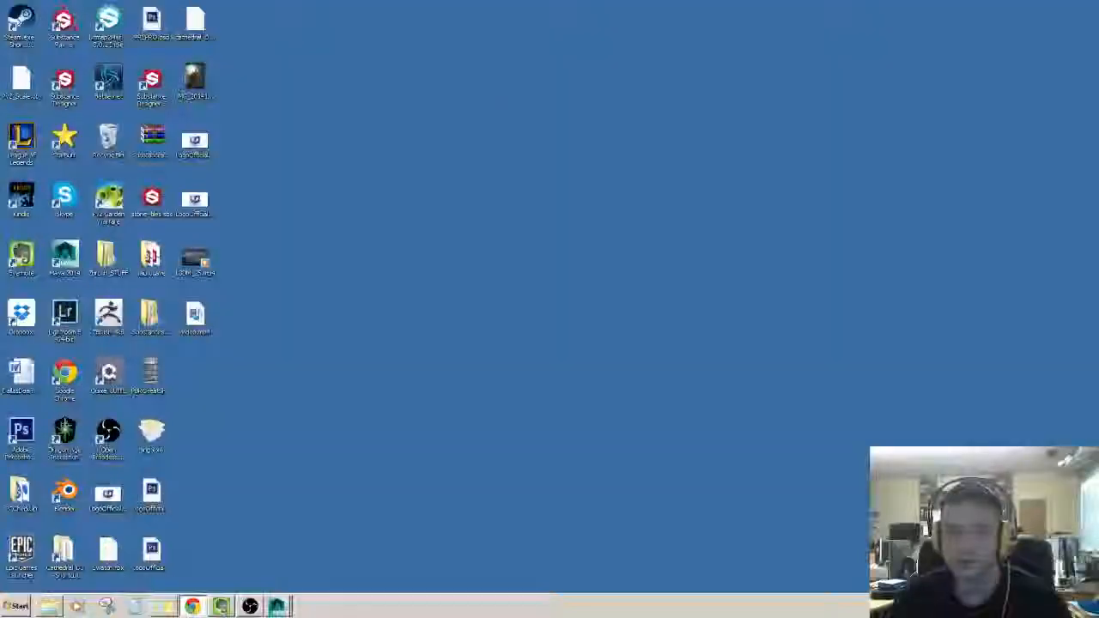
pyautogui.click(196, 259)
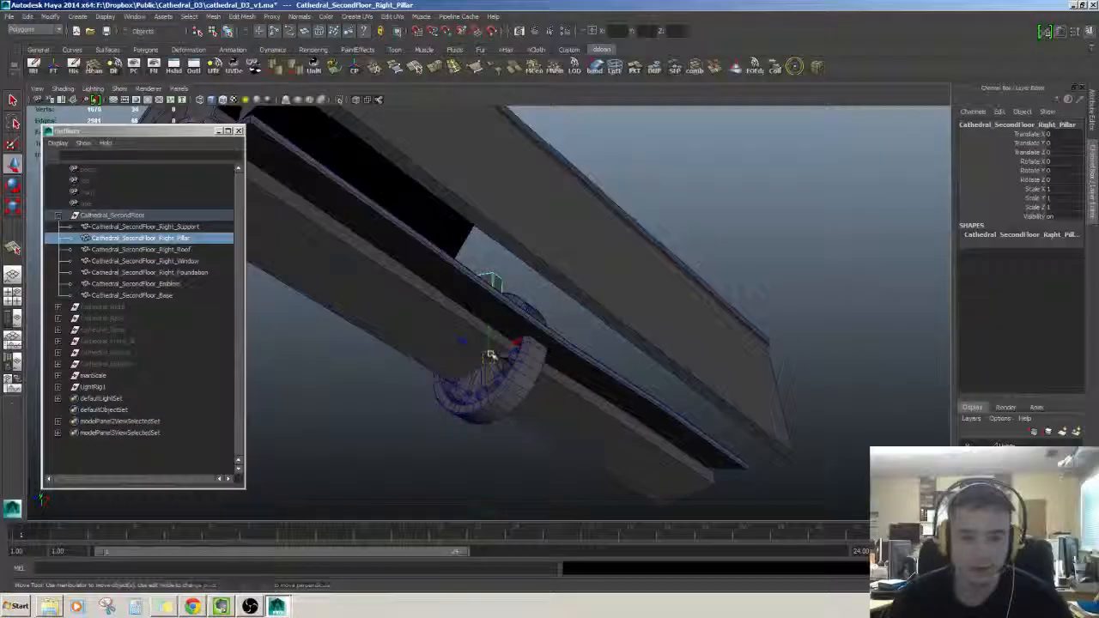
pyautogui.keyDown('alt'); pyautogui.moveTo(540, 369); pyautogui.dragTo(561, 338); pyautogui.keyUp('alt')
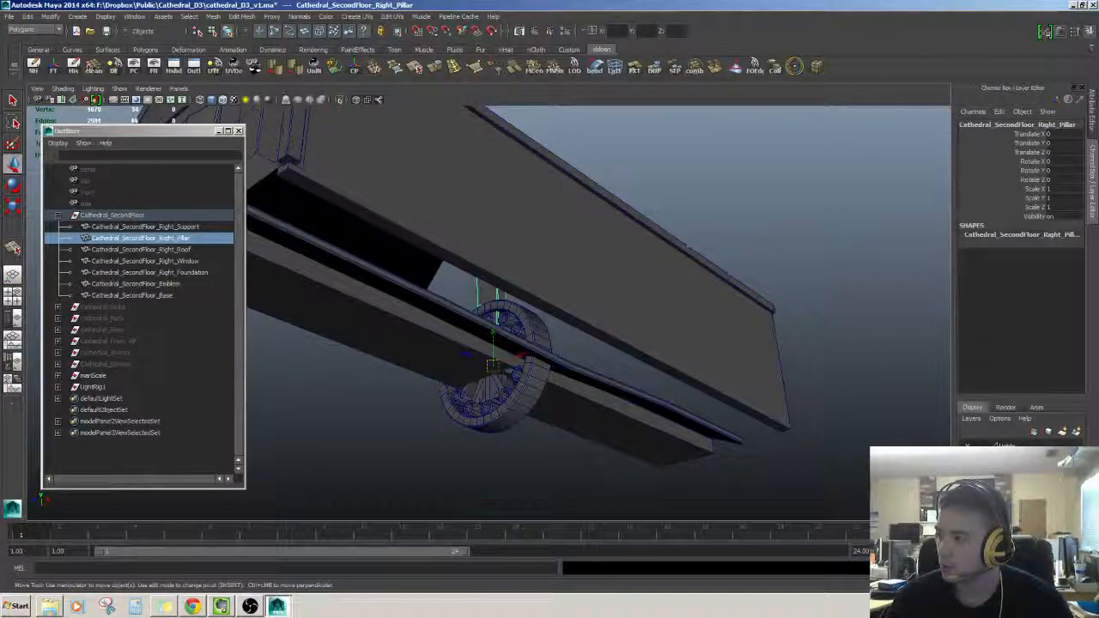
pyautogui.keyDown('alt'); pyautogui.moveTo(738, 336); pyautogui.dragTo(647, 350); pyautogui.keyUp('alt')
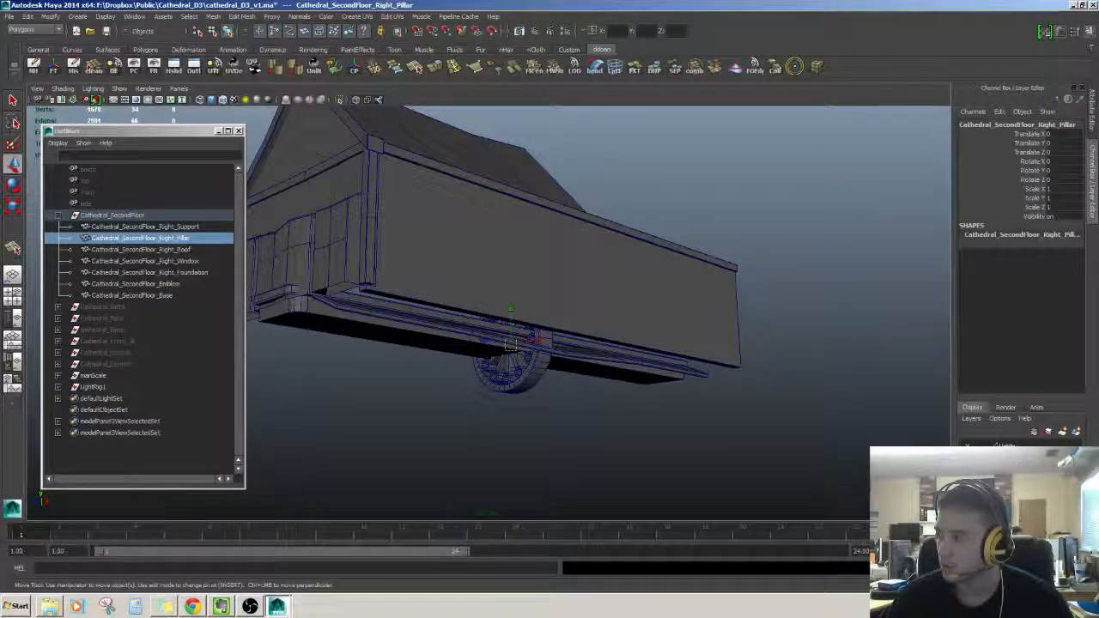
pyautogui.keyDown('alt'); pyautogui.moveTo(828, 440); pyautogui.dragTo(796, 447); pyautogui.keyUp('alt')
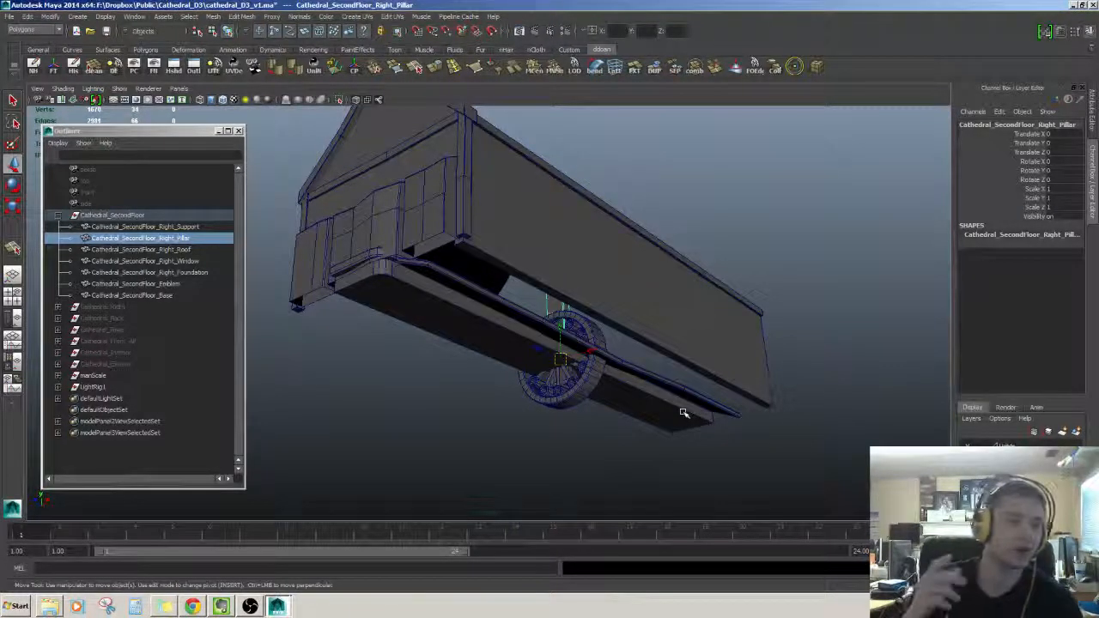
# Select the Cathedral_SecondFloor_Right_Support piece and open its name for copying.
pyautogui.keyDown('alt'); pyautogui.moveTo(692, 379); pyautogui.dragTo(695, 420); pyautogui.keyUp('alt')
pyautogui.click(583, 378)
pyautogui.press('f')
pyautogui.click(510, 267)
pyautogui.scroll(-8, 609, 331)
pyautogui.keyDown('alt'); pyautogui.moveTo(685, 251); pyautogui.dragTo(689, 395, button='middle'); pyautogui.keyUp('alt')
pyautogui.click(596, 263)
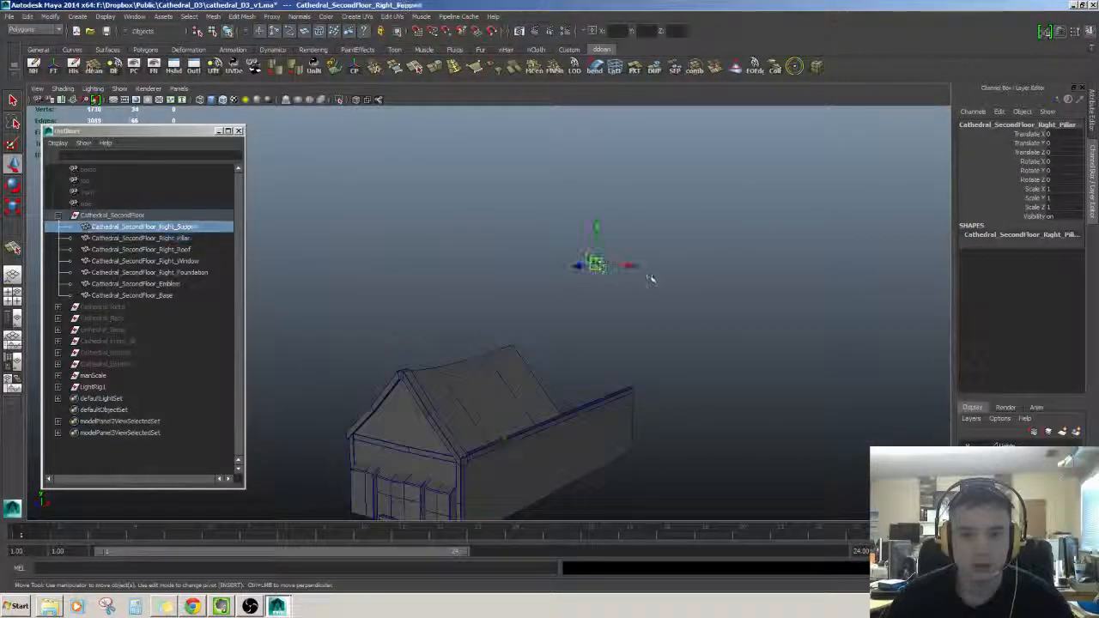
pyautogui.press('f')
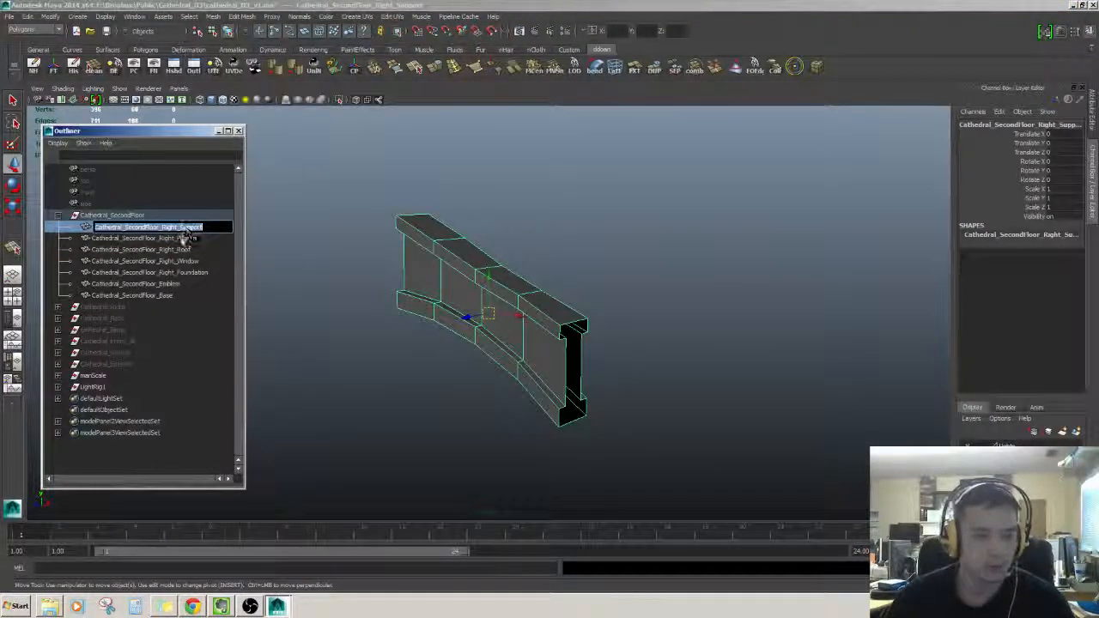
pyautogui.scroll(-6, 575, 354)
pyautogui.keyDown('alt'); pyautogui.moveTo(575, 354); pyautogui.dragTo(683, 183, button='middle'); pyautogui.keyUp('alt')
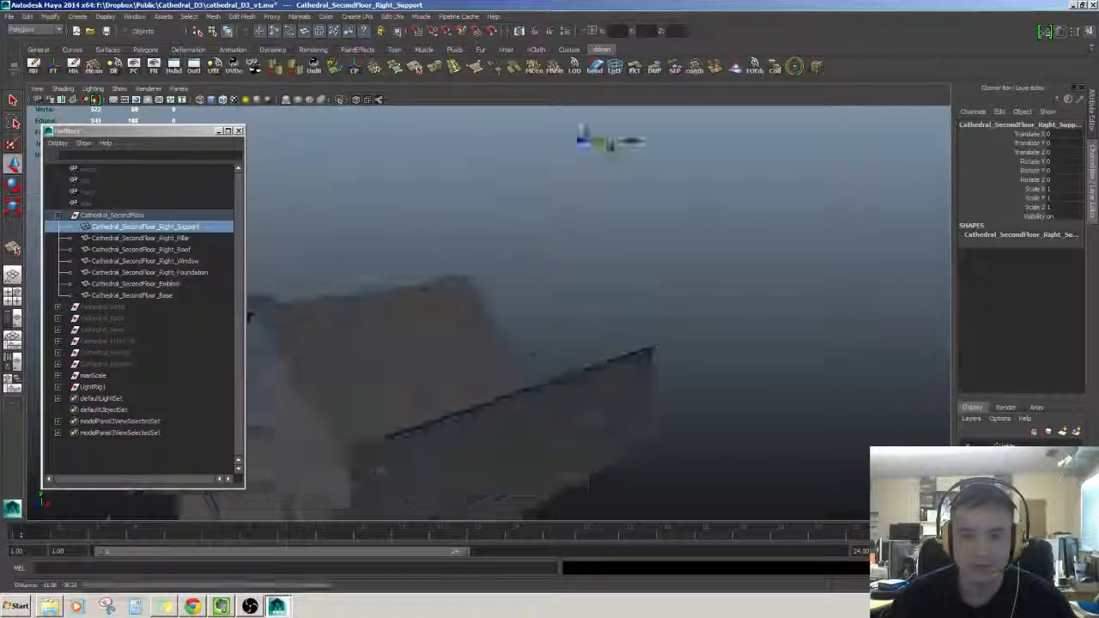
pyautogui.keyDown('alt'); pyautogui.moveTo(682, 183); pyautogui.dragTo(621, 257, button='right'); pyautogui.keyUp('alt')
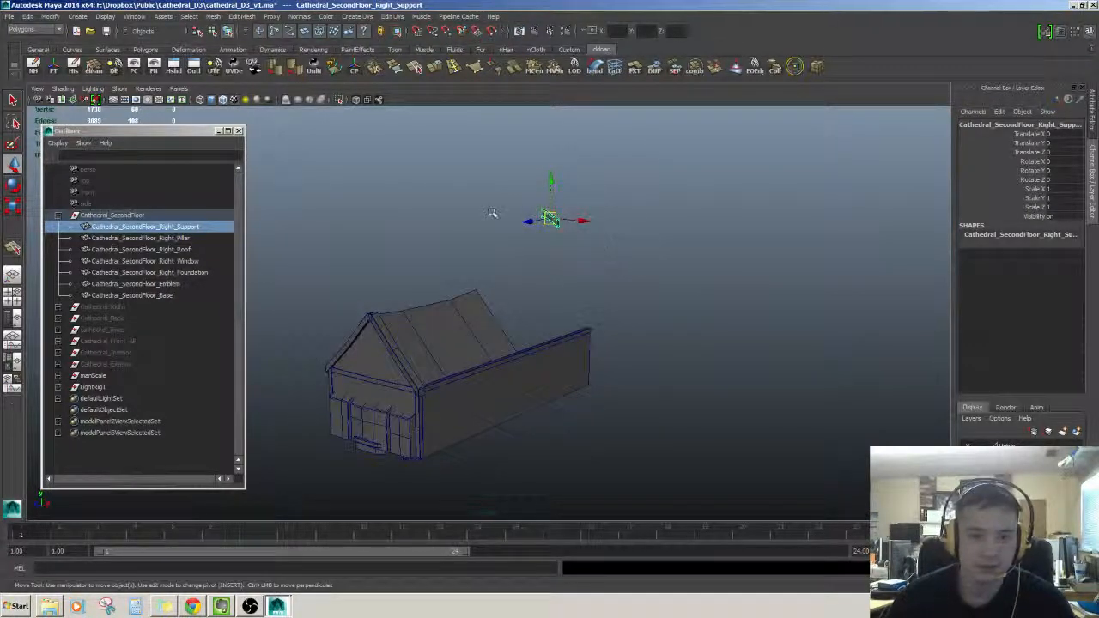
pyautogui.doubleClick(171, 226)
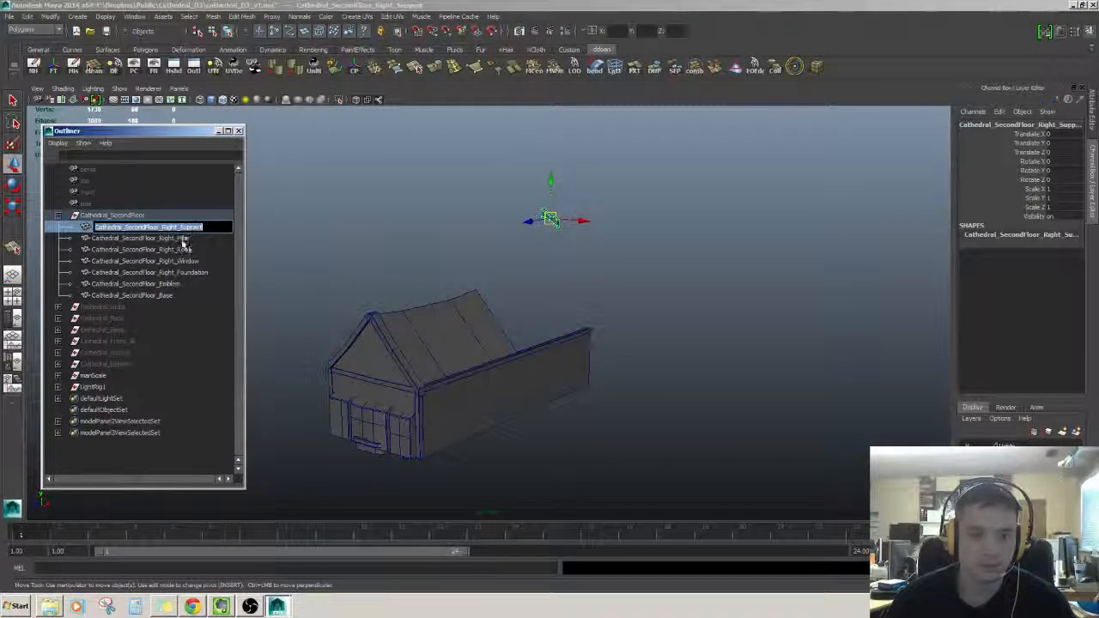
pyautogui.press('Return')
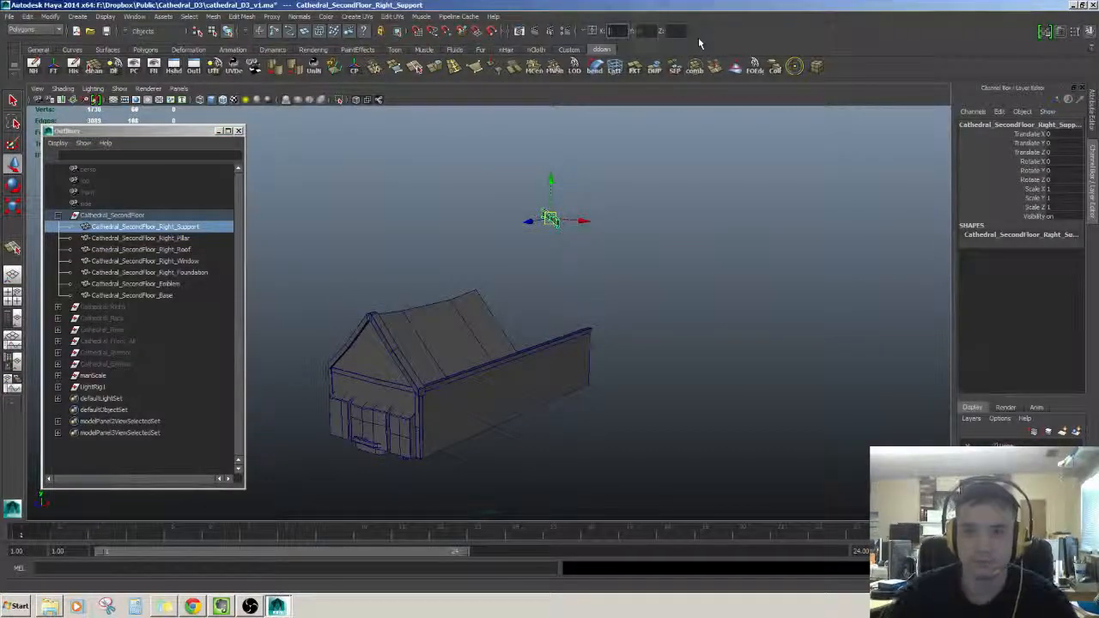
# Move the right support piece to the world origin at 0, 0, 0.
pyautogui.write('0')
pyautogui.press('Tab')
pyautogui.write('0')
pyautogui.press('Tab')
pyautogui.write('0')
pyautogui.press('Return')
pyautogui.press('f')
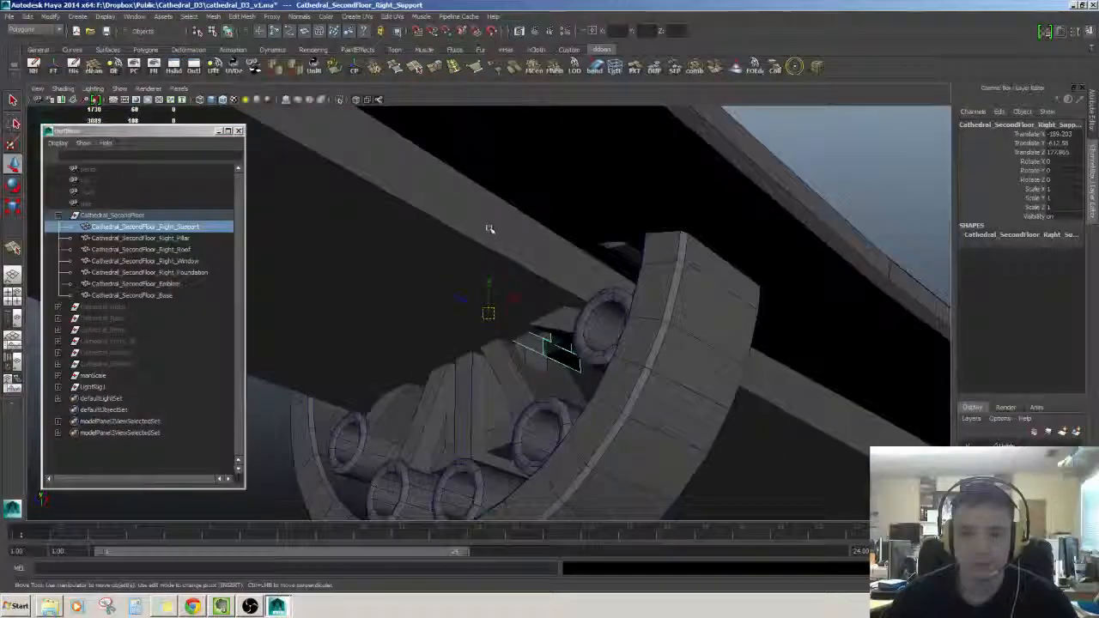
pyautogui.keyDown('alt'); pyautogui.moveTo(489, 229); pyautogui.dragTo(590, 295); pyautogui.keyUp('alt')
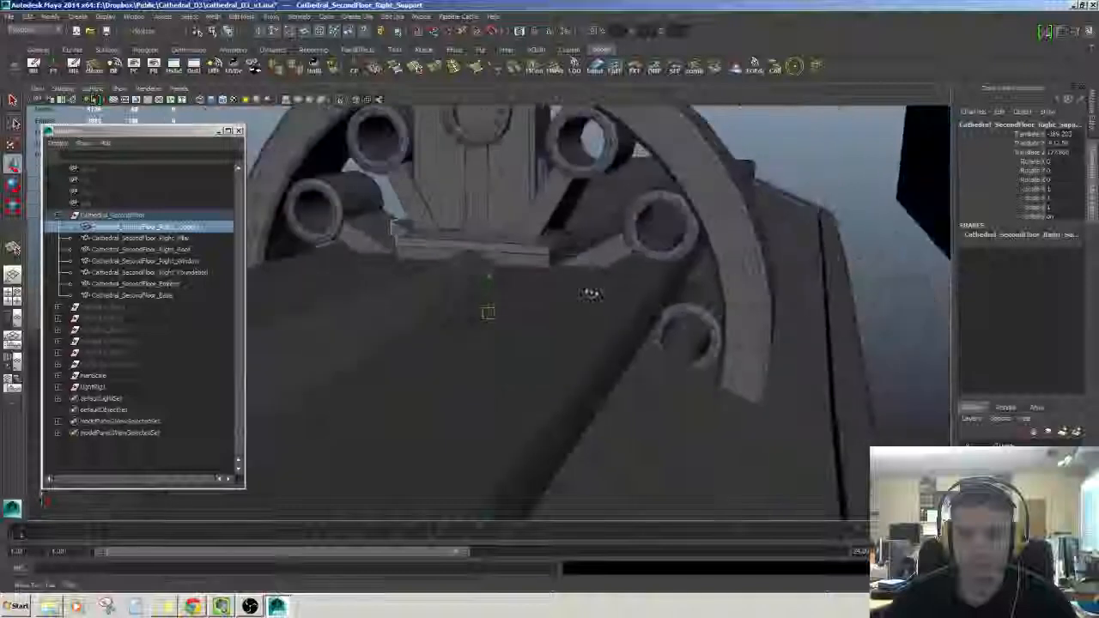
pyautogui.keyDown('alt'); pyautogui.moveTo(591, 295); pyautogui.dragTo(539, 282, button='right'); pyautogui.keyUp('alt')
pyautogui.keyDown('alt'); pyautogui.moveTo(539, 282); pyautogui.dragTo(561, 282, button='middle'); pyautogui.keyUp('alt')
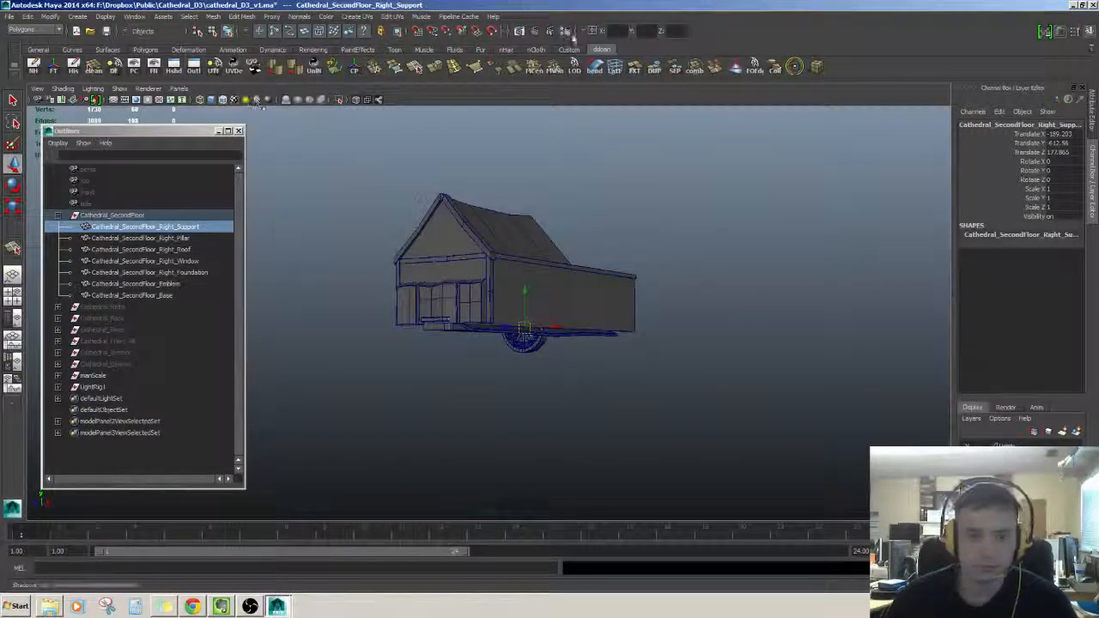
# Delete the non-deformer history of the right support piece and freeze its transformations.
pyautogui.click(38, 68)
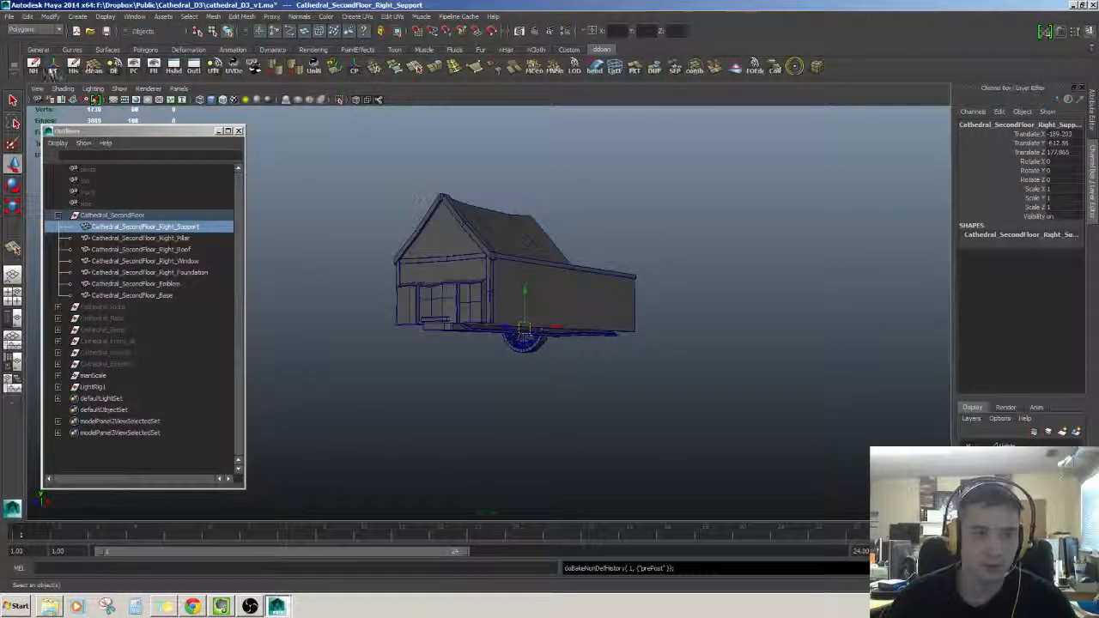
pyautogui.click(53, 71)
pyautogui.keyDown('alt'); pyautogui.moveTo(541, 319); pyautogui.dragTo(598, 197); pyautogui.keyUp('alt')
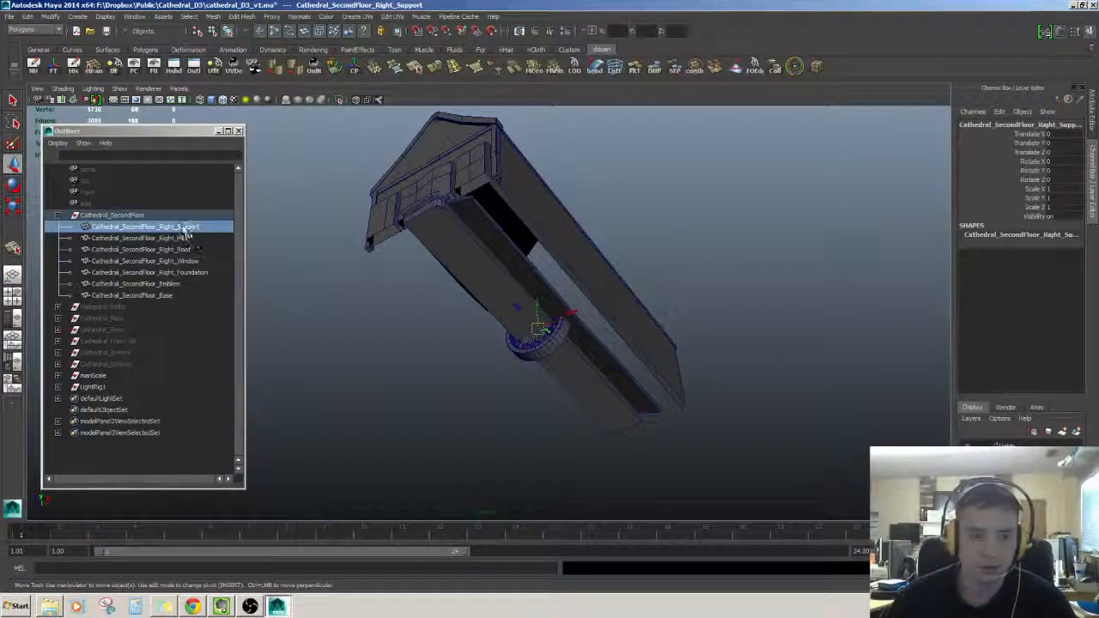
# Export the selected support piece as an FBX named Cathedral_SecondFloor_Right_Support into the buildings folder and clear the selection.
pyautogui.click(10, 16)
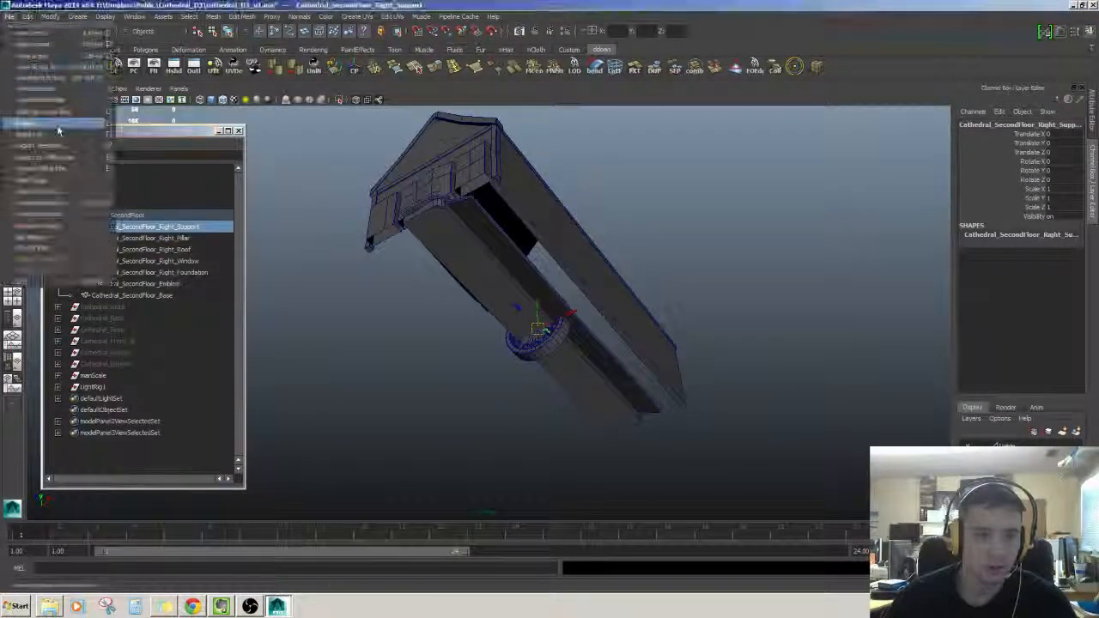
pyautogui.click(51, 145)
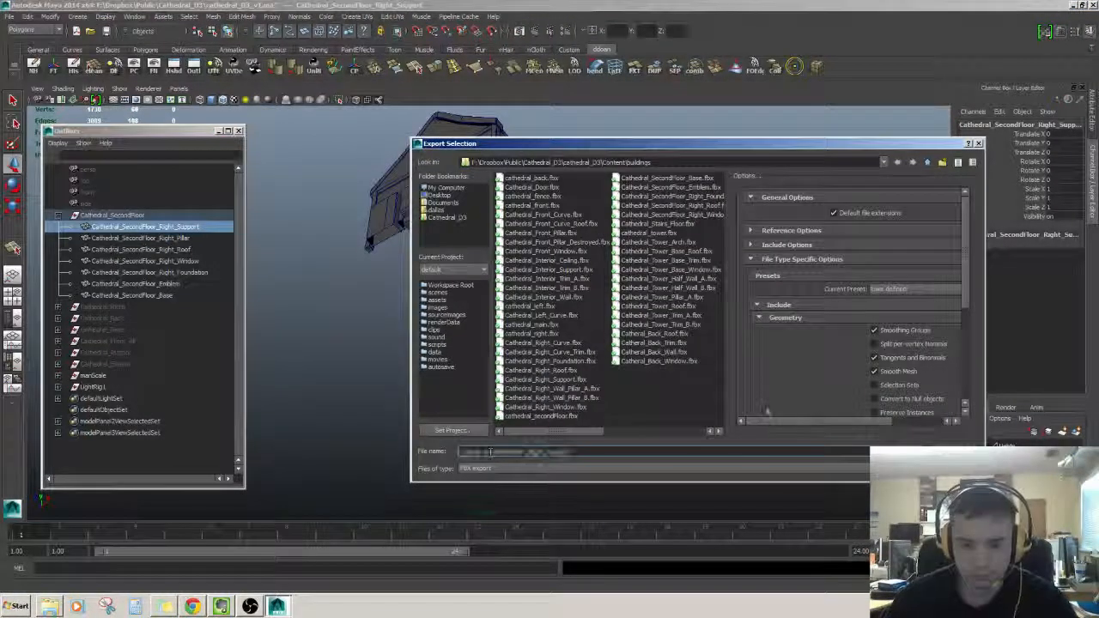
pyautogui.press('Return')
pyautogui.click(765, 411)
pyautogui.keyDown('alt'); pyautogui.moveTo(383, 268); pyautogui.dragTo(378, 311); pyautogui.keyUp('alt')
pyautogui.press('q')
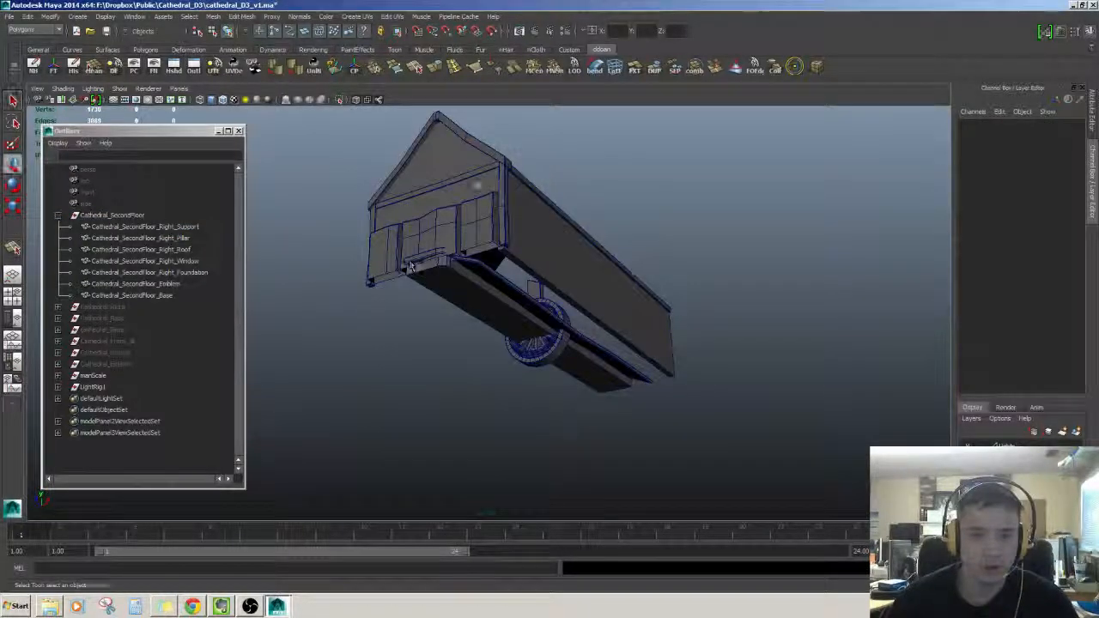
# Collapse the Cathedral_SecondFloor group and hide it.
pyautogui.scroll(-3, 410, 266)
pyautogui.click(49, 215)
pyautogui.click(57, 216)
pyautogui.click(95, 229)
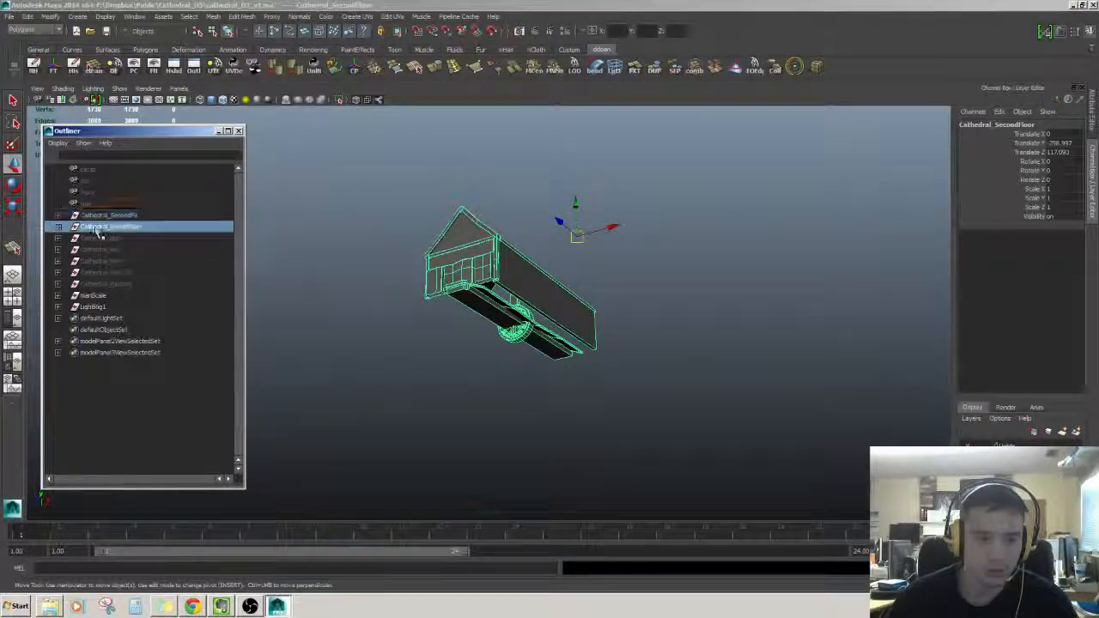
pyautogui.hotkey('ctrl', 'h')
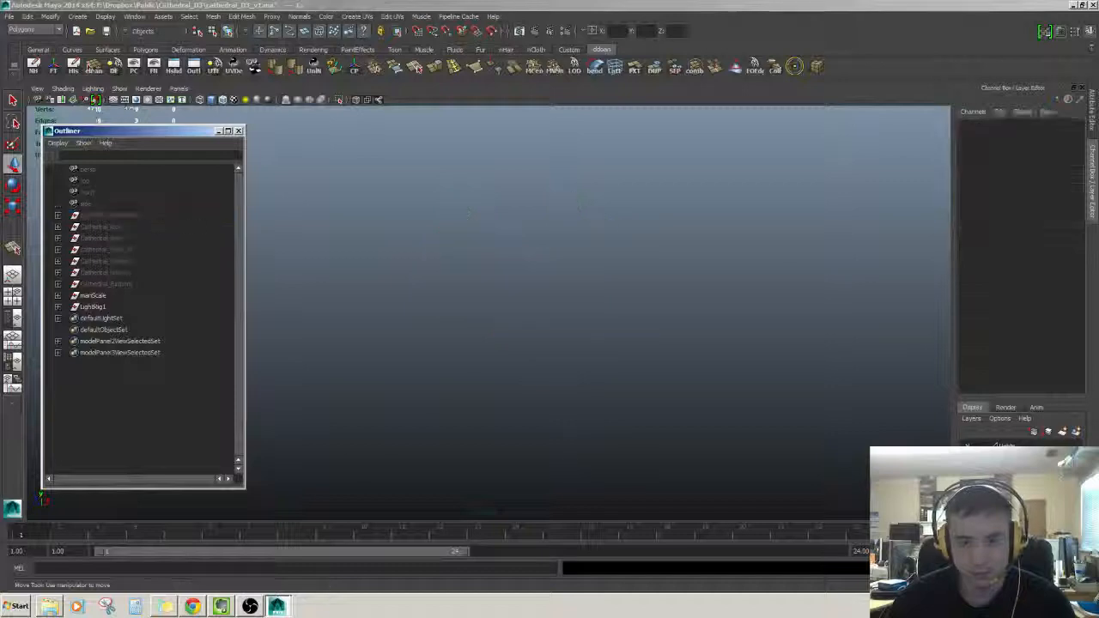
pyautogui.click(502, 257)
pyautogui.keyDown('alt'); pyautogui.moveTo(502, 293); pyautogui.dragTo(515, 336); pyautogui.keyUp('alt')
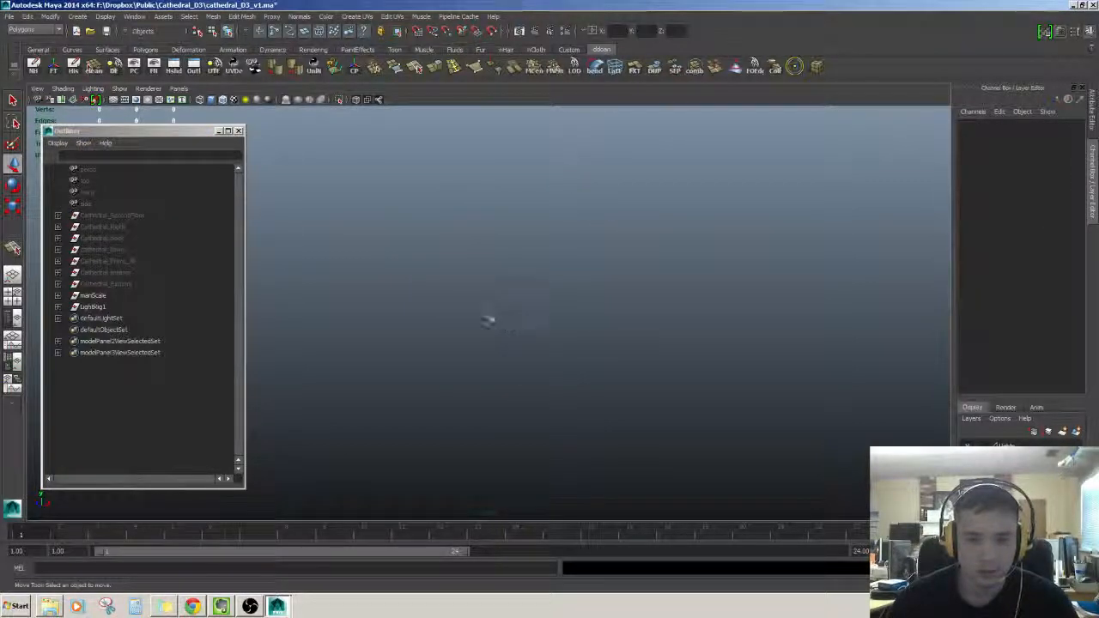
# Unhide all the cathedral groups from Cathedral_SecondFloor to Cathedral_Exterior and clear the selection.
pyautogui.click(110, 214)
pyautogui.keyDown('shift'); pyautogui.click(106, 283); pyautogui.keyUp('shift')
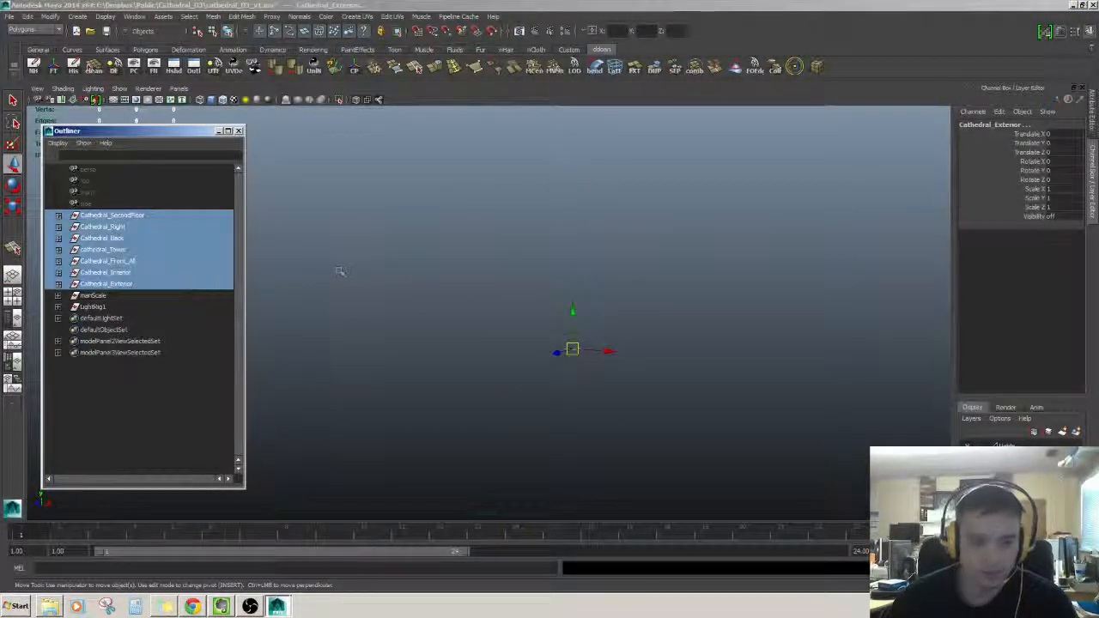
pyautogui.hotkey('shift', 'h')
pyautogui.click(342, 211)
pyautogui.scroll(-5, 361, 214)
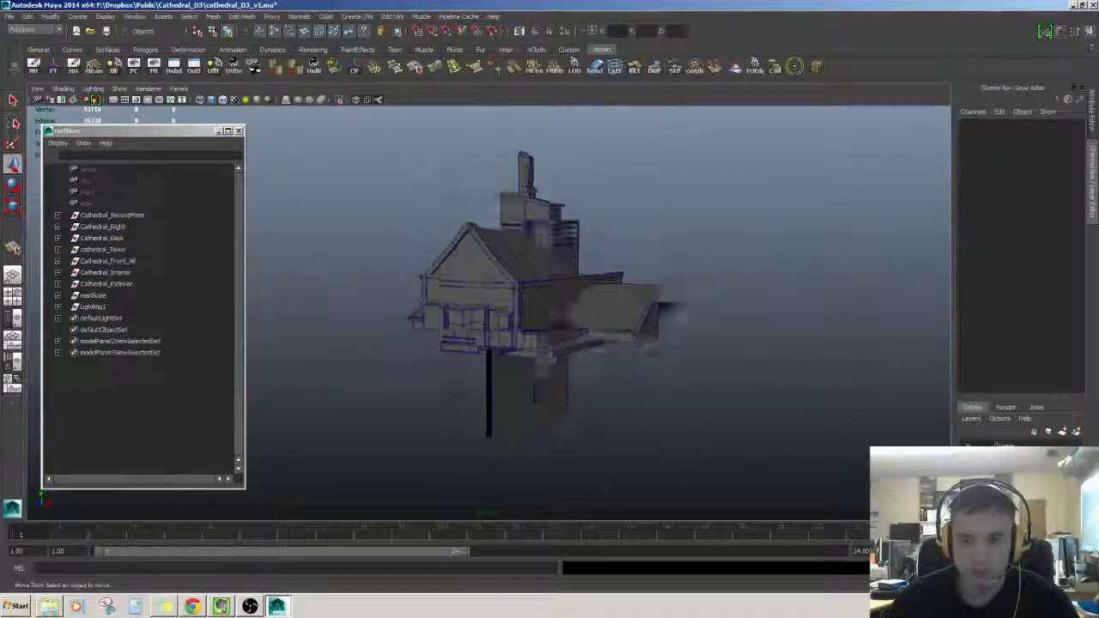
pyautogui.keyDown('alt'); pyautogui.moveTo(580, 316); pyautogui.dragTo(580, 237); pyautogui.keyUp('alt')
pyautogui.scroll(3, 580, 237)
pyautogui.keyDown('alt'); pyautogui.moveTo(559, 285); pyautogui.dragTo(530, 295, button='right'); pyautogui.keyUp('alt')
pyautogui.keyDown('alt'); pyautogui.moveTo(529, 294); pyautogui.dragTo(613, 230); pyautogui.keyUp('alt')
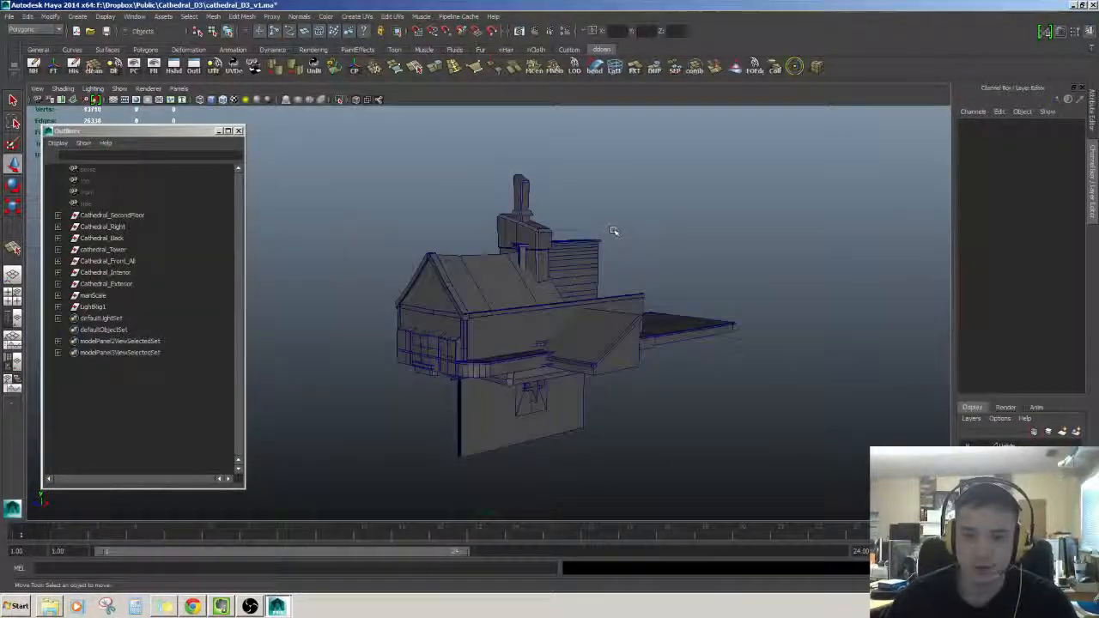